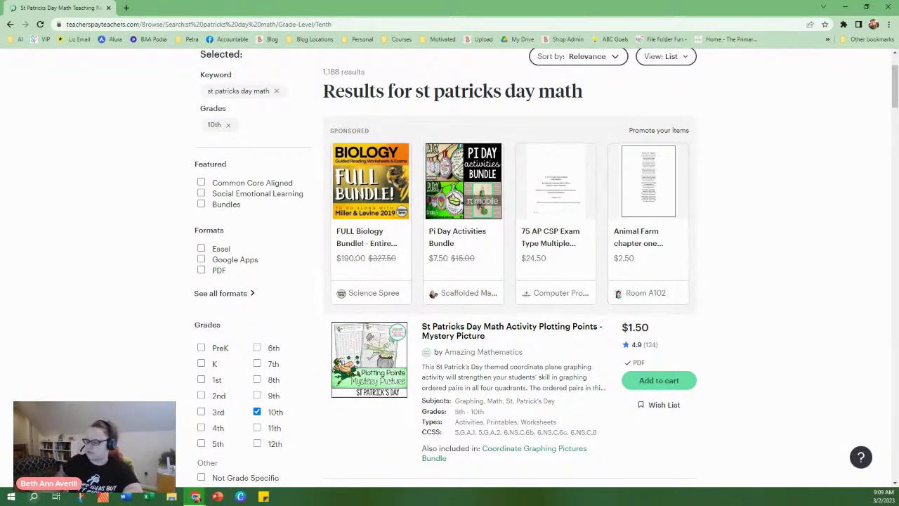
Open the seller's product listings and start a new digital product upload form.
scroll(632, 239, up, 3)
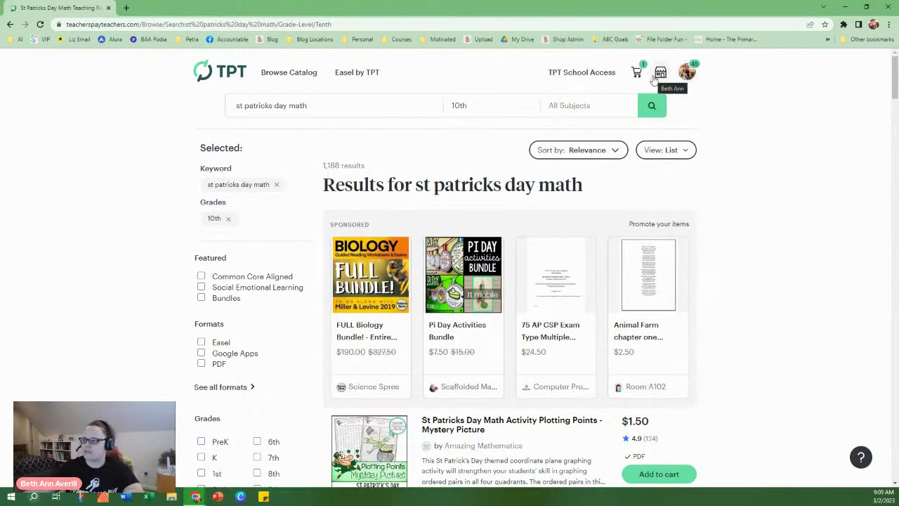
mouse_move(659, 75)
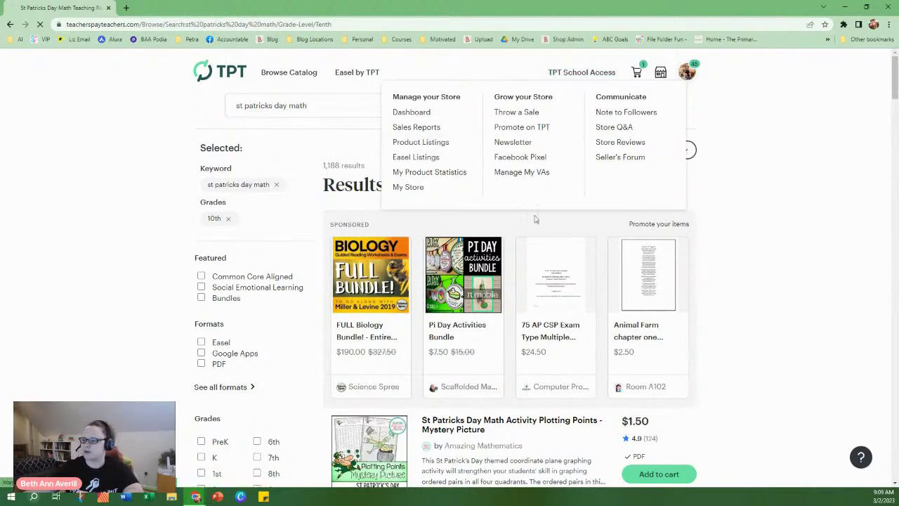
click(678, 309)
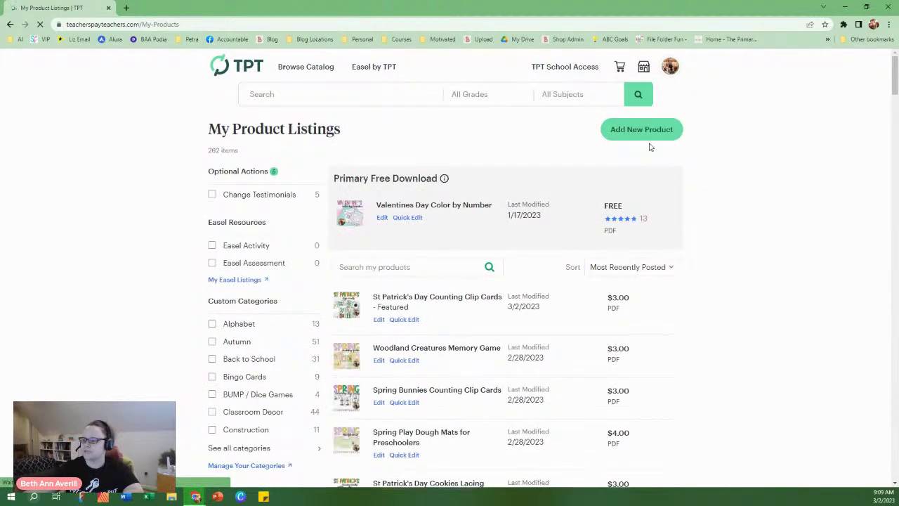
click(644, 137)
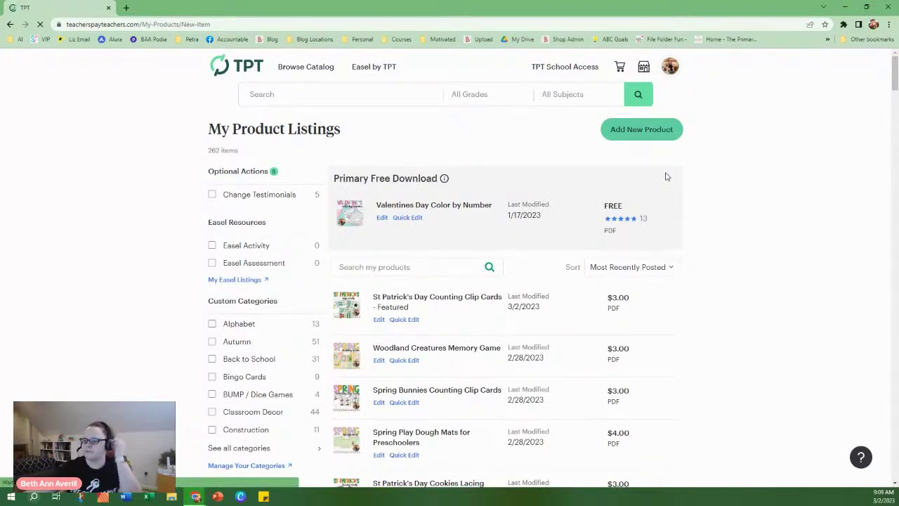
click(249, 291)
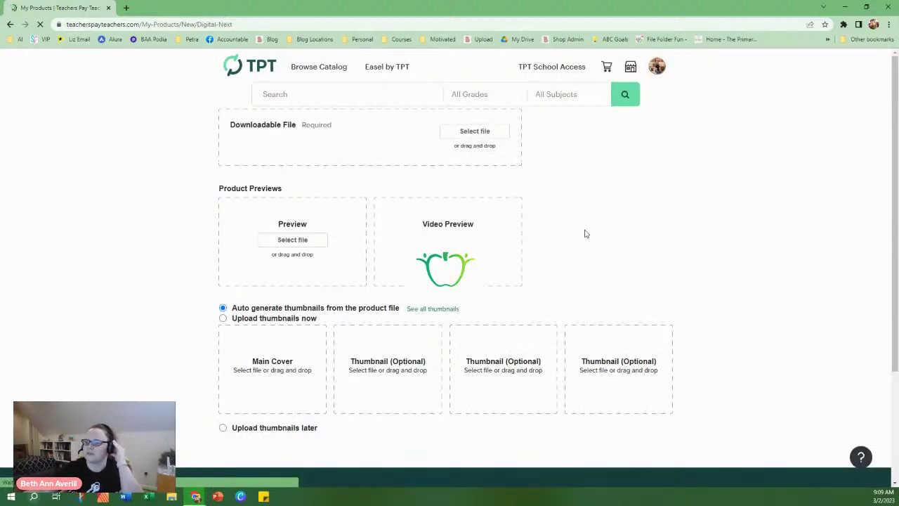
Open the Common Core State Standards selection in the new product form and show the Math standards.
scroll(645, 217, down, 8)
scroll(644, 236, down, 4)
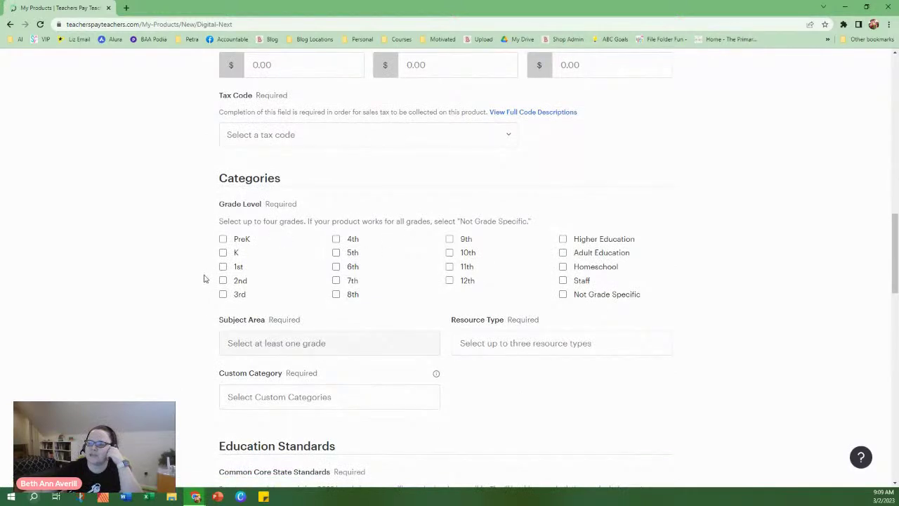
scroll(281, 309, down, 1)
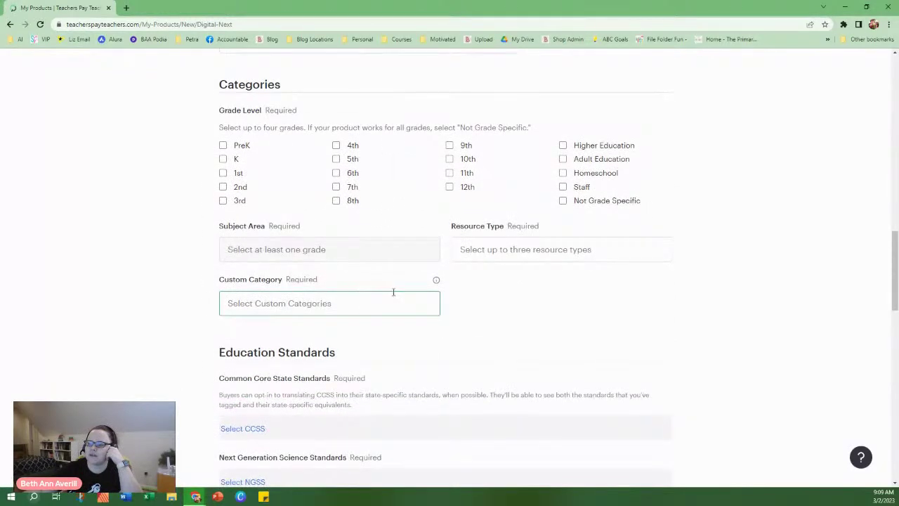
scroll(391, 293, down, 2)
scroll(594, 169, down, 2)
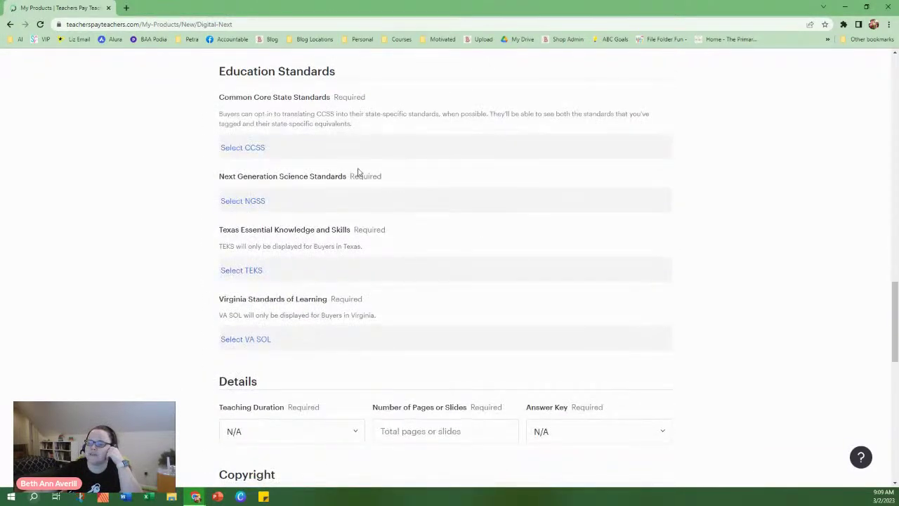
drag(242, 103, 361, 115)
click(376, 123)
click(260, 154)
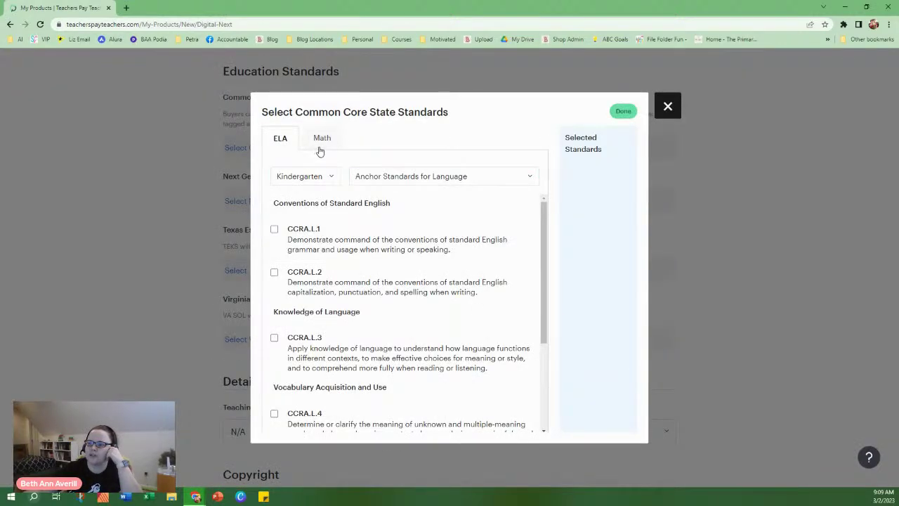
click(320, 139)
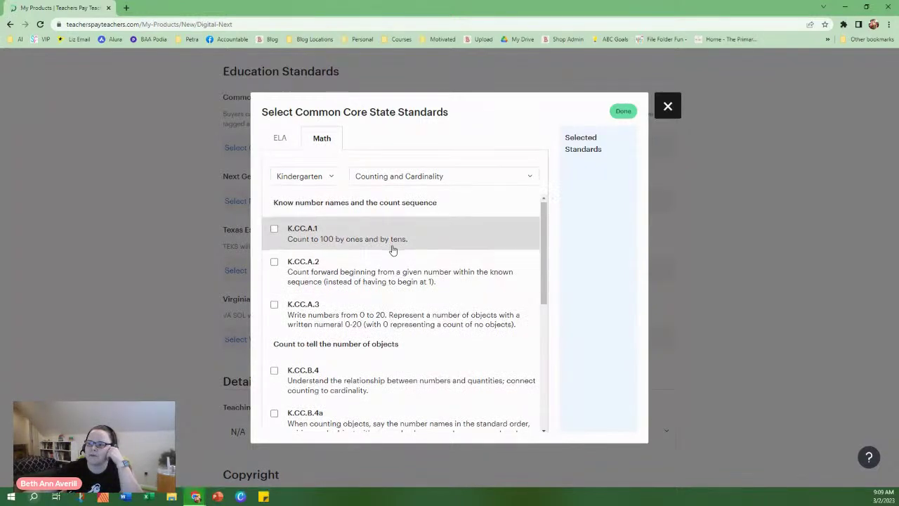
Show the grade 2 Math standards for the Number and Operations in Base Ten domain.
scroll(392, 250, down, 1)
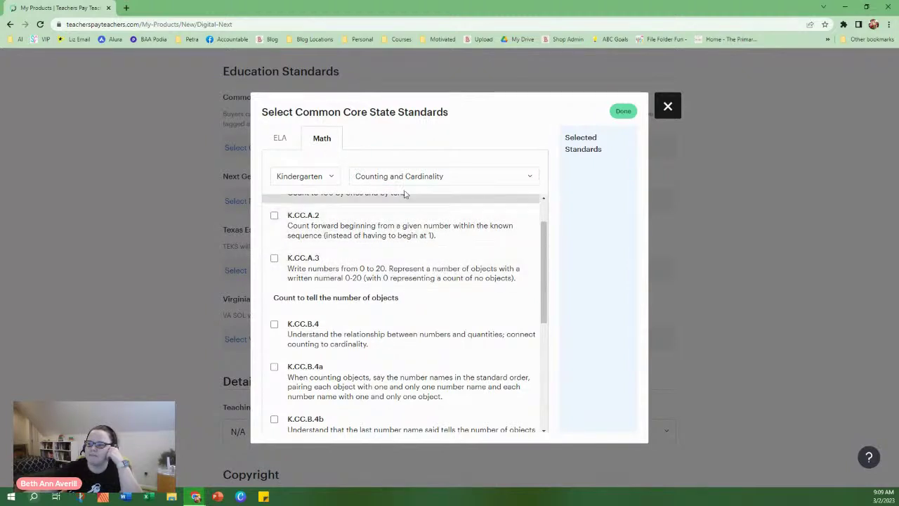
click(324, 178)
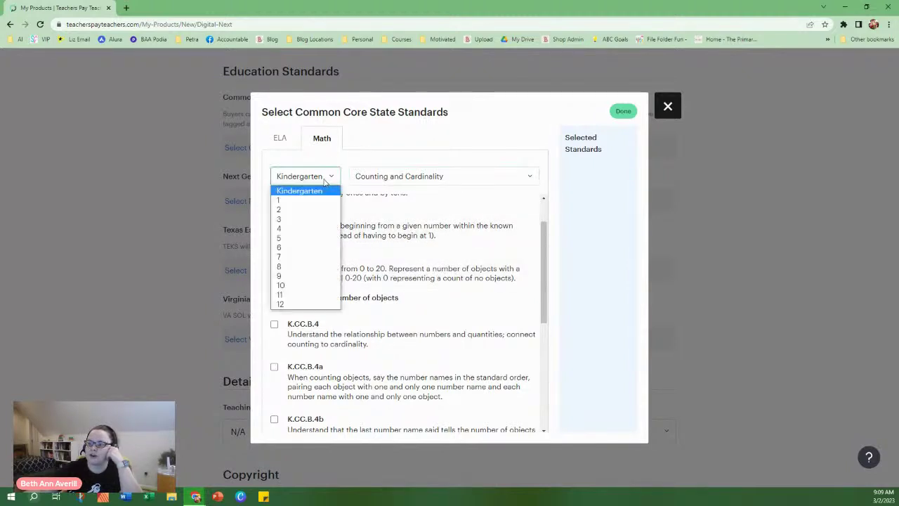
click(297, 210)
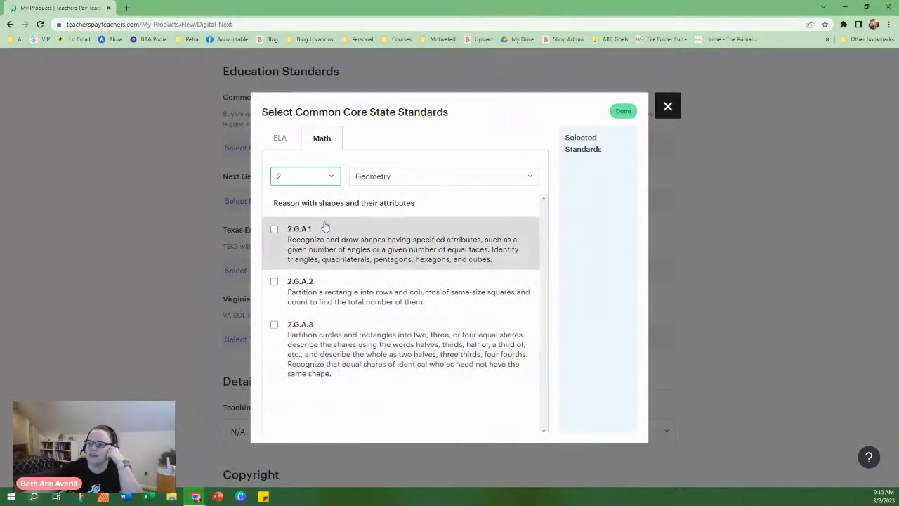
click(369, 177)
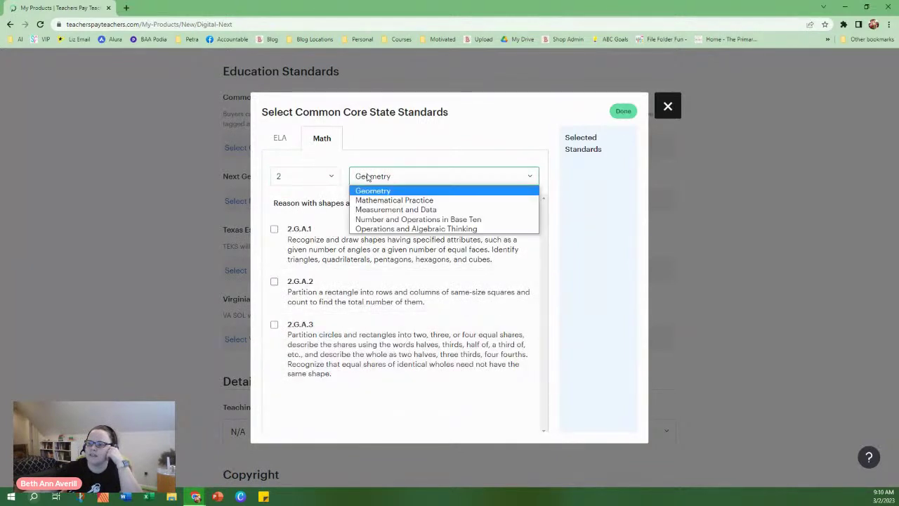
click(488, 221)
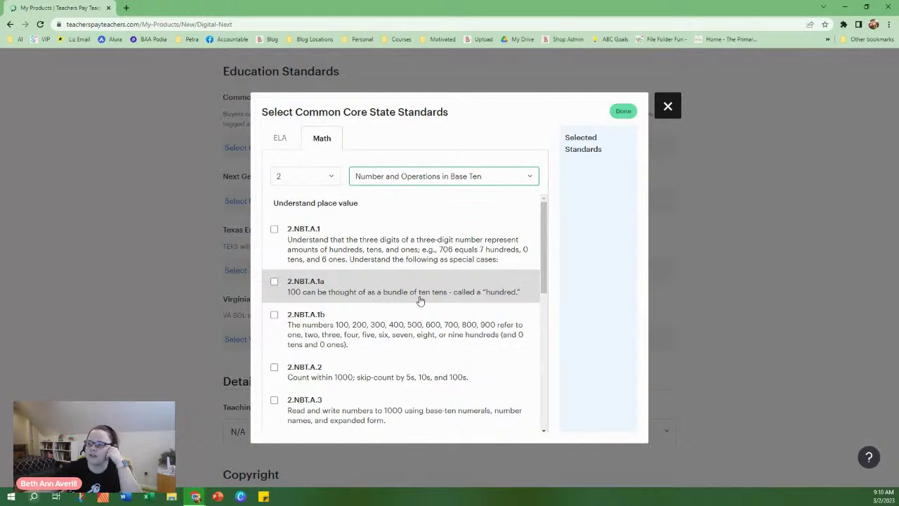
Read through the grade 2 base-ten standards from place value to addition and subtraction, and close the selection without choosing any.
scroll(420, 300, down, 1)
scroll(419, 298, down, 1)
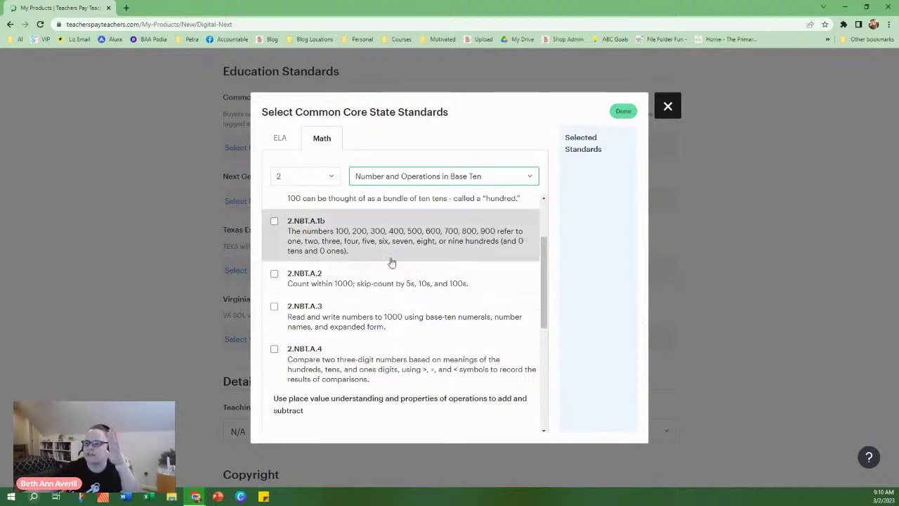
scroll(400, 268, down, 1)
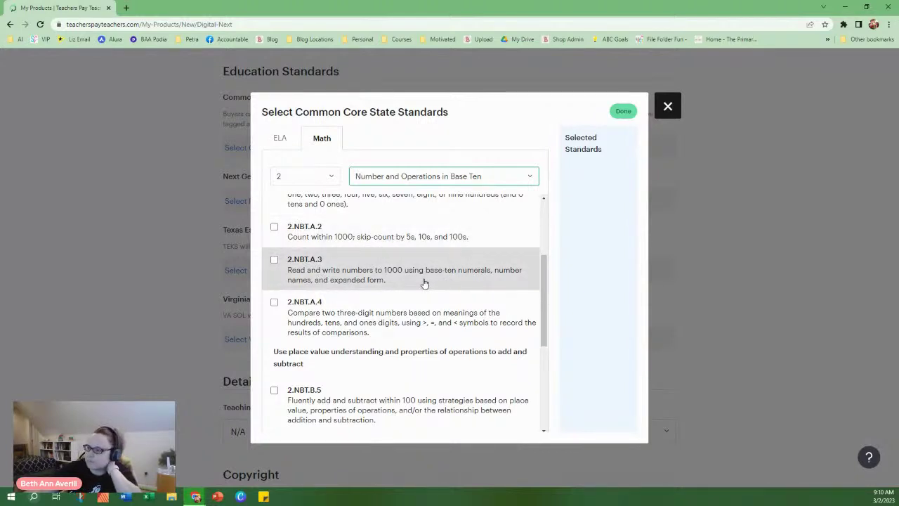
scroll(423, 282, down, 2)
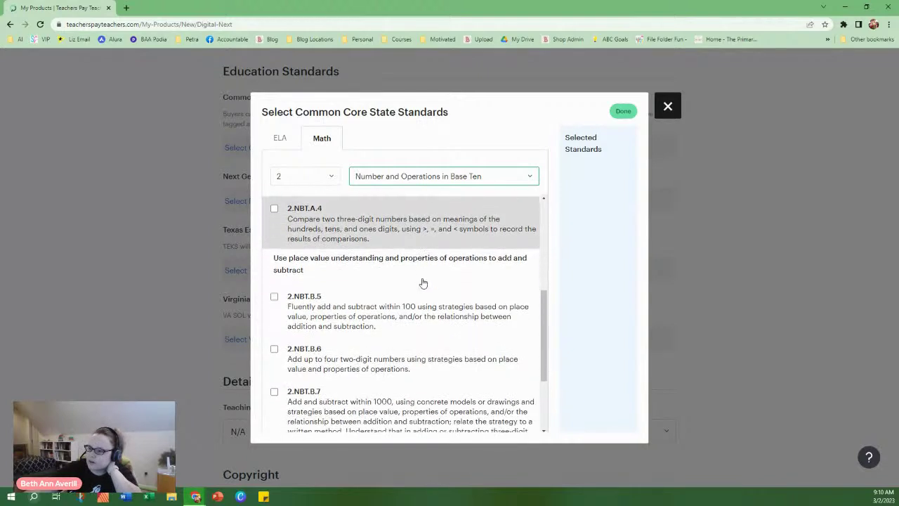
scroll(420, 284, down, 1)
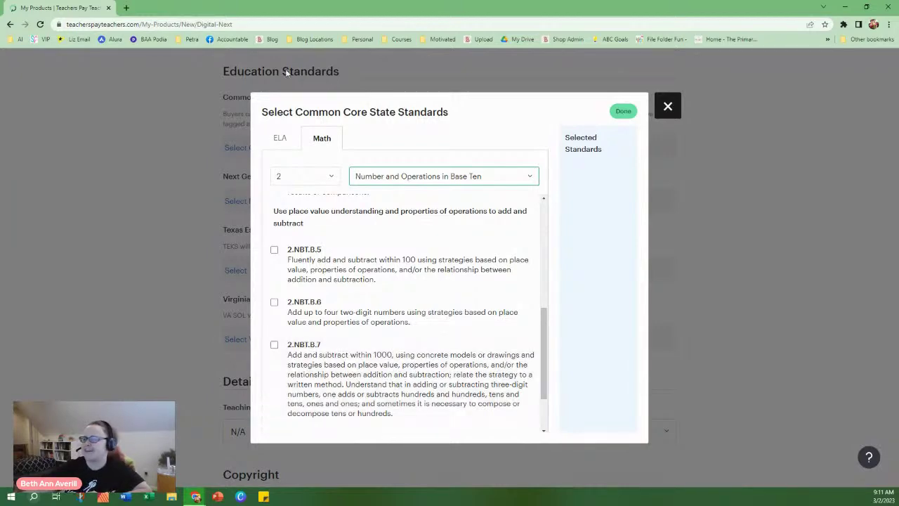
click(668, 108)
Return to the marketplace home page and search for the popular term "st patricks day".
scroll(654, 124, up, 15)
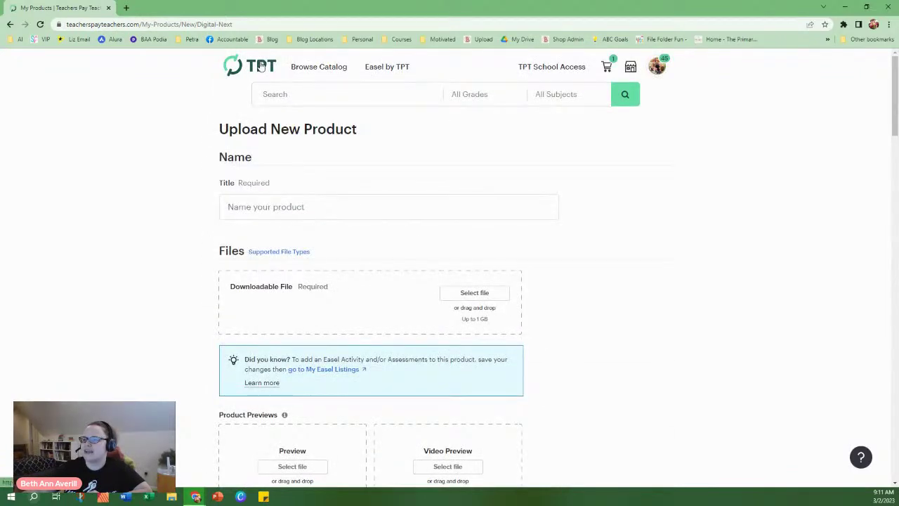
click(261, 67)
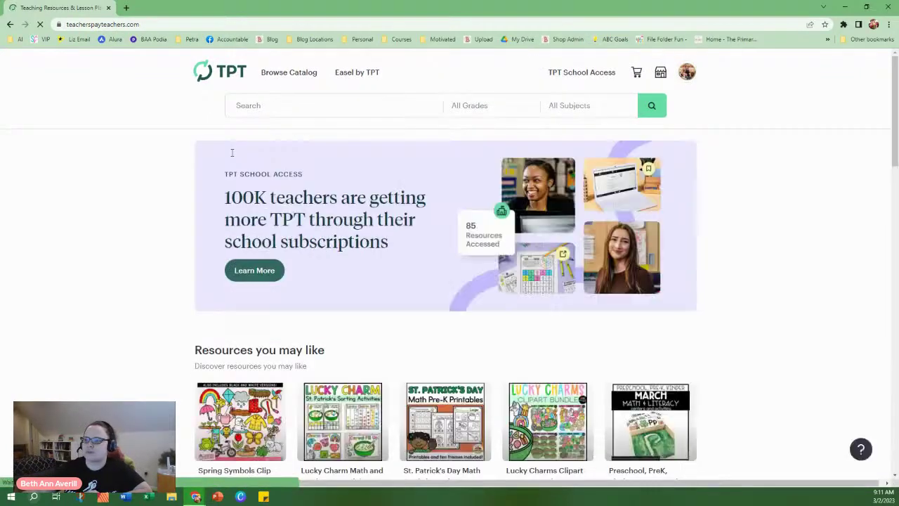
click(255, 100)
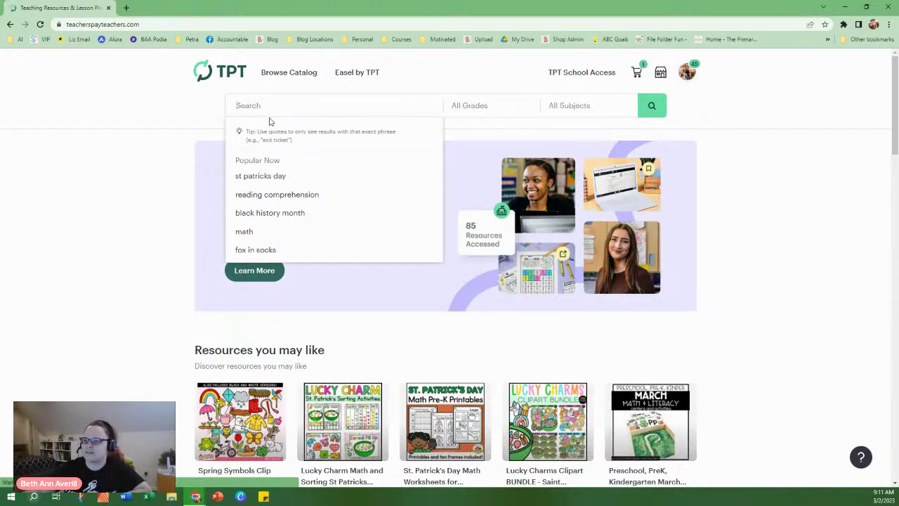
click(271, 176)
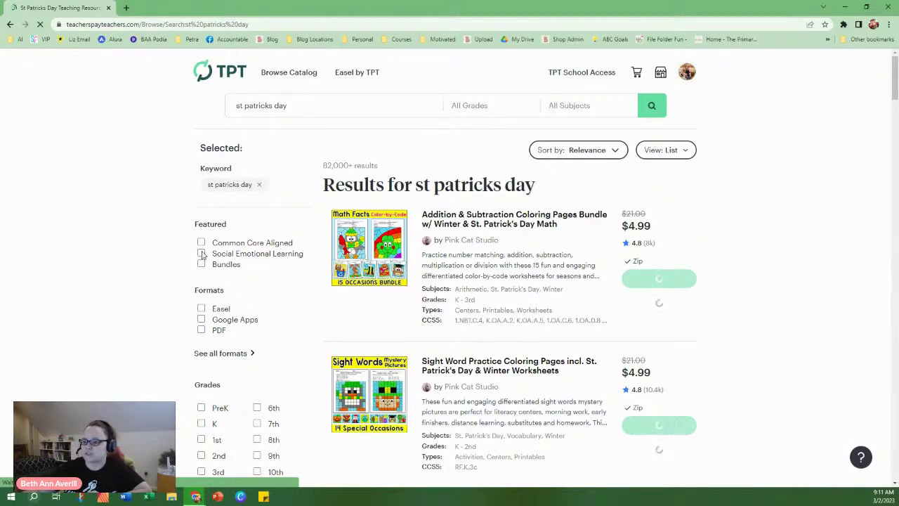
Review the available search filters and narrow the results to the Special Education subject under Specialty.
scroll(206, 253, down, 3)
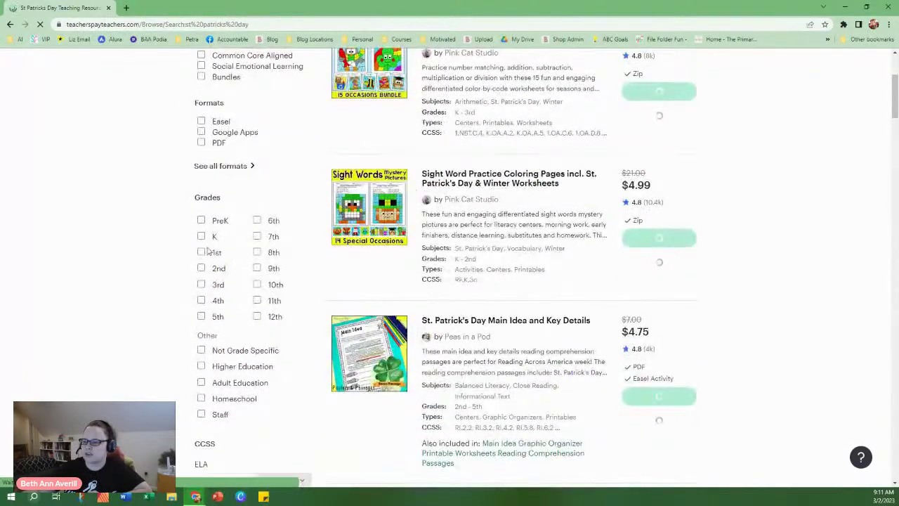
scroll(207, 251, down, 3)
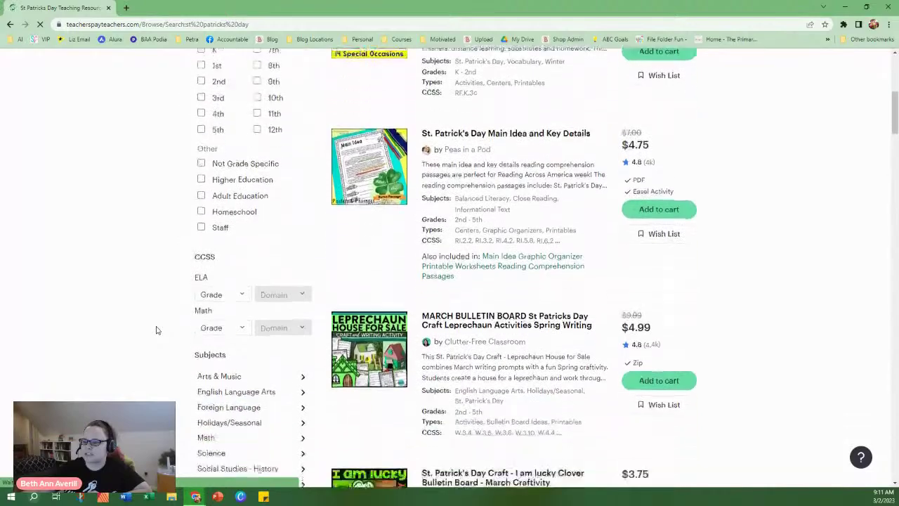
scroll(157, 330, down, 3)
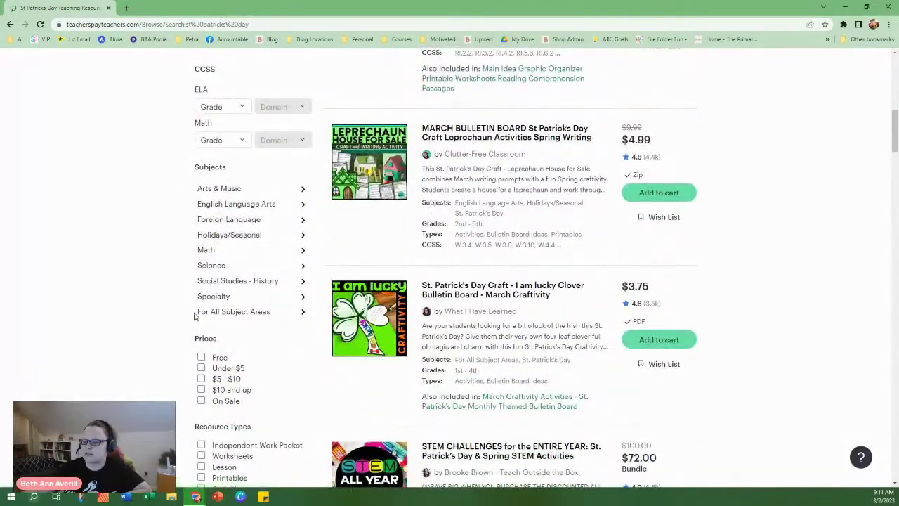
scroll(190, 320, down, 3)
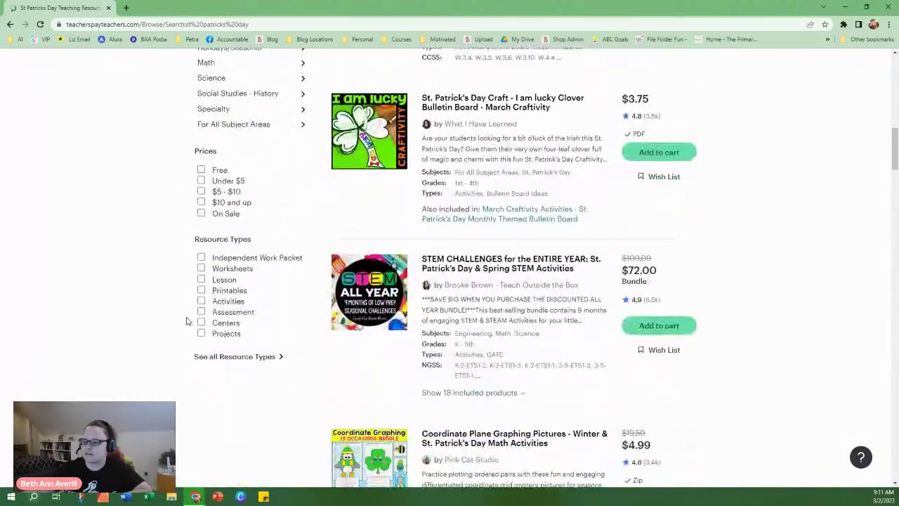
scroll(185, 344, up, 2)
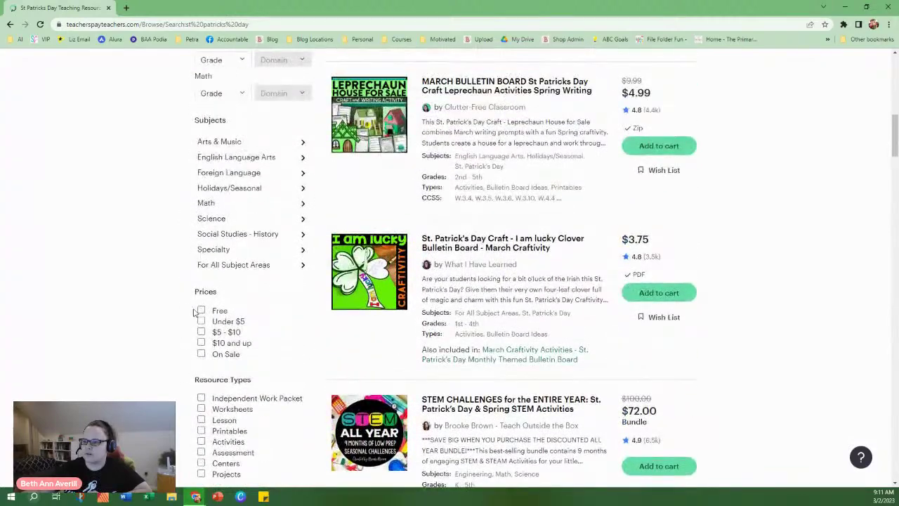
mouse_move(222, 253)
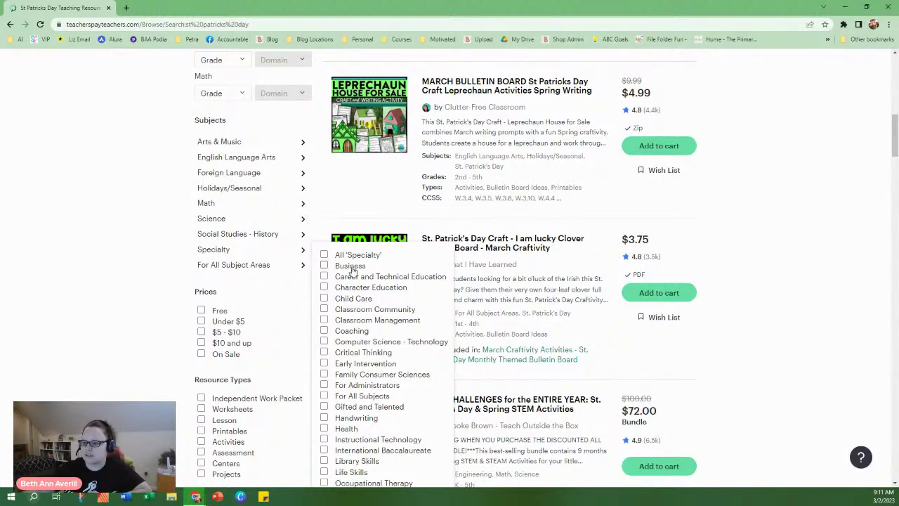
scroll(390, 377, down, 3)
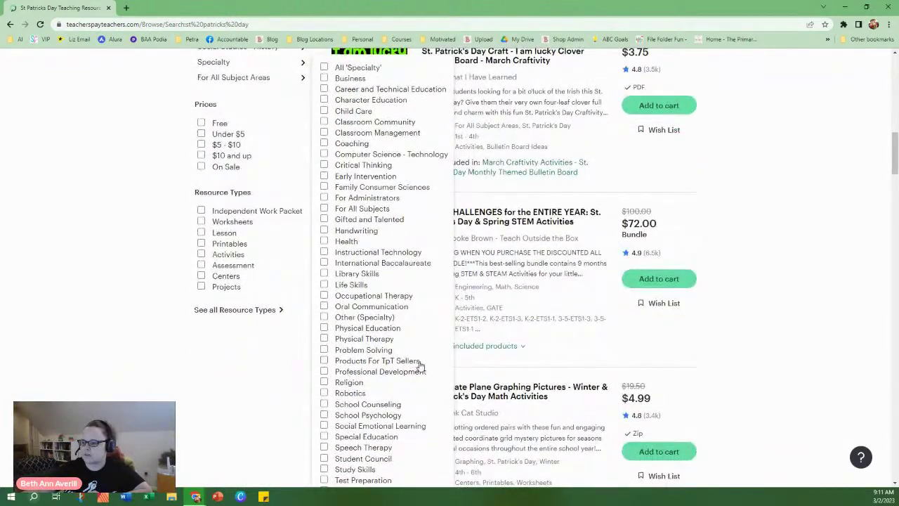
scroll(421, 365, down, 1)
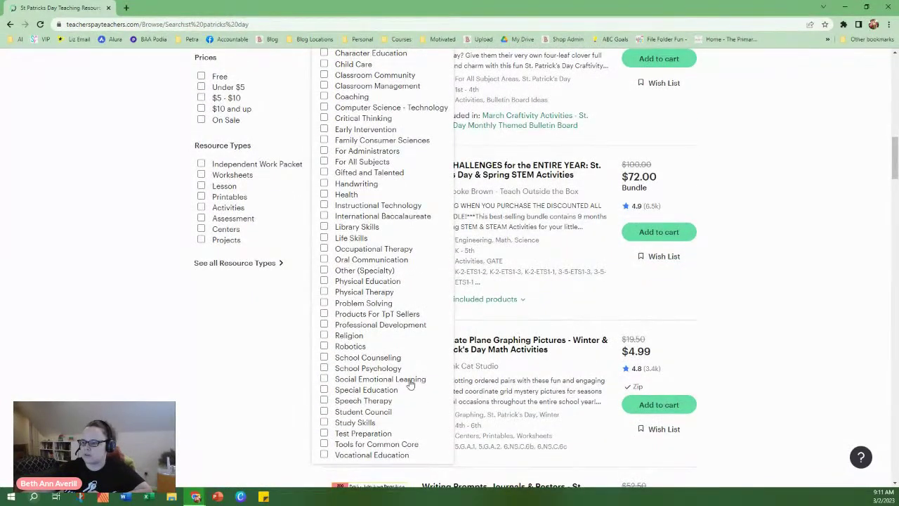
click(369, 392)
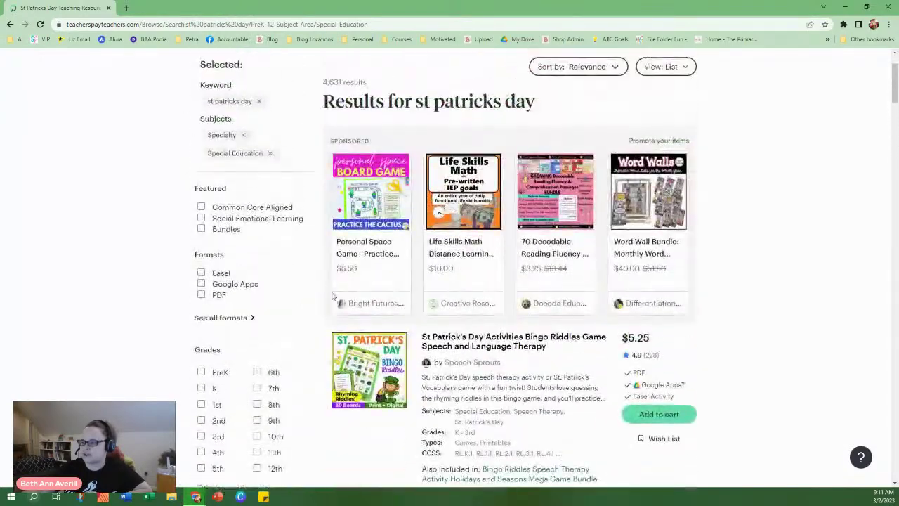
Refine the search to "st patricks day math" while keeping the Special Education subject filter.
scroll(333, 295, down, 2)
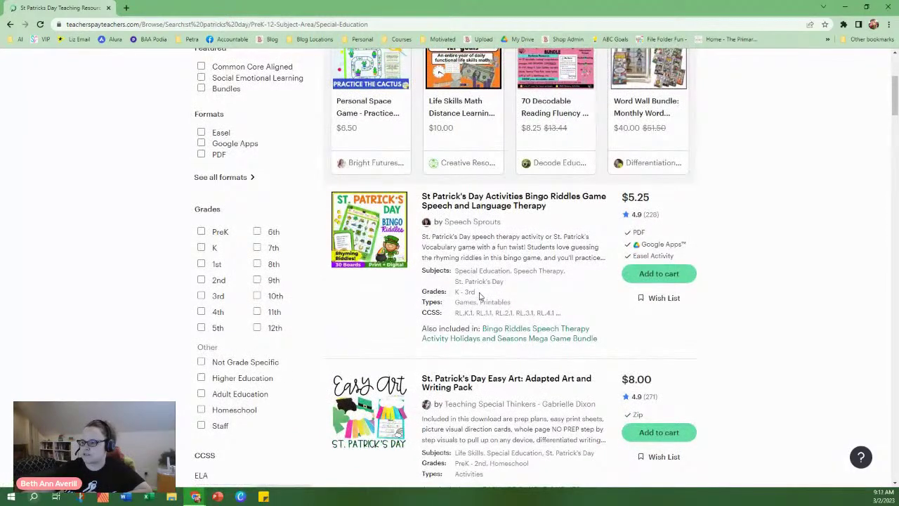
scroll(444, 298, down, 1)
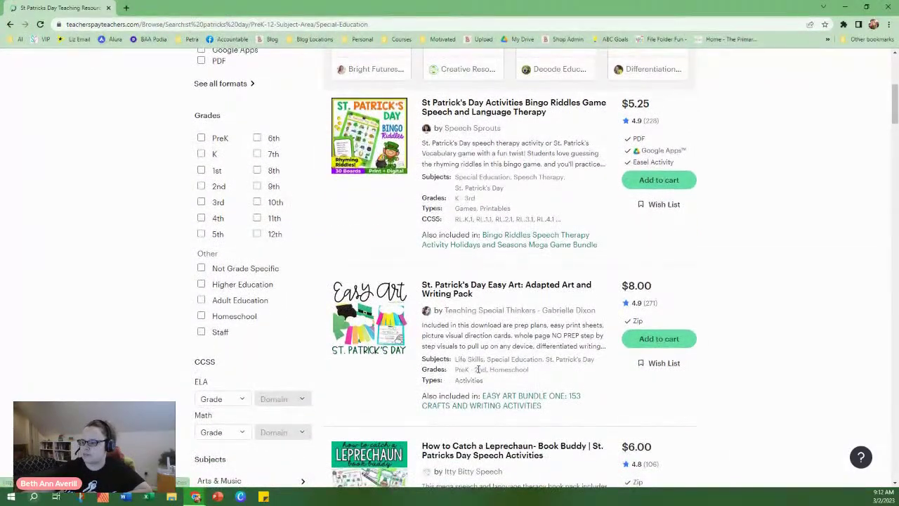
scroll(461, 383, down, 3)
scroll(465, 325, down, 2)
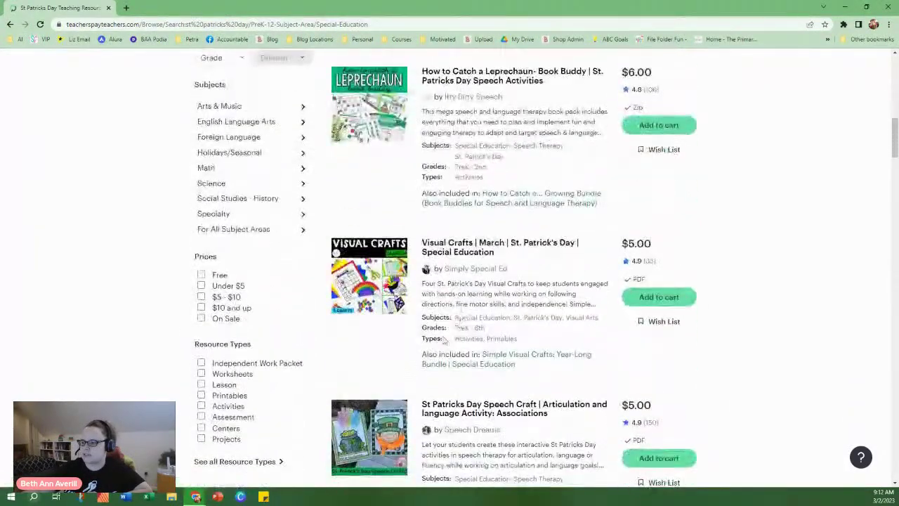
scroll(401, 347, up, 10)
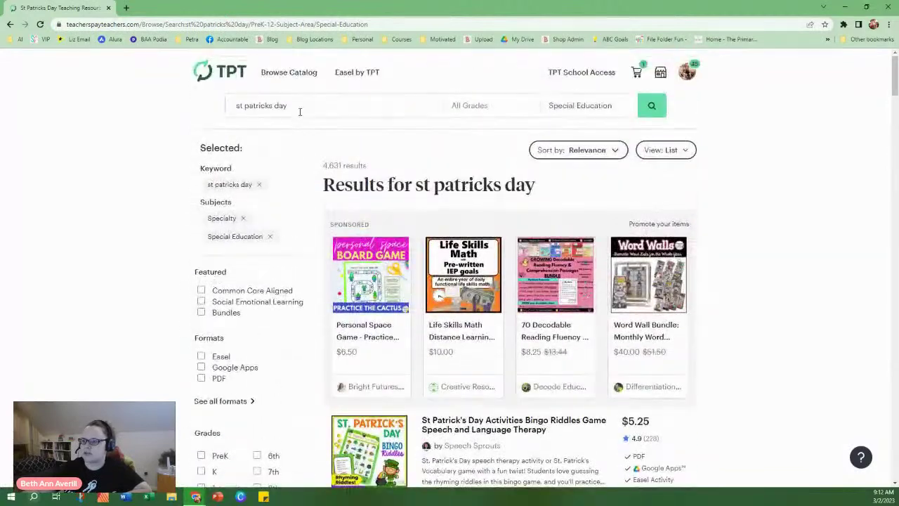
click(304, 107)
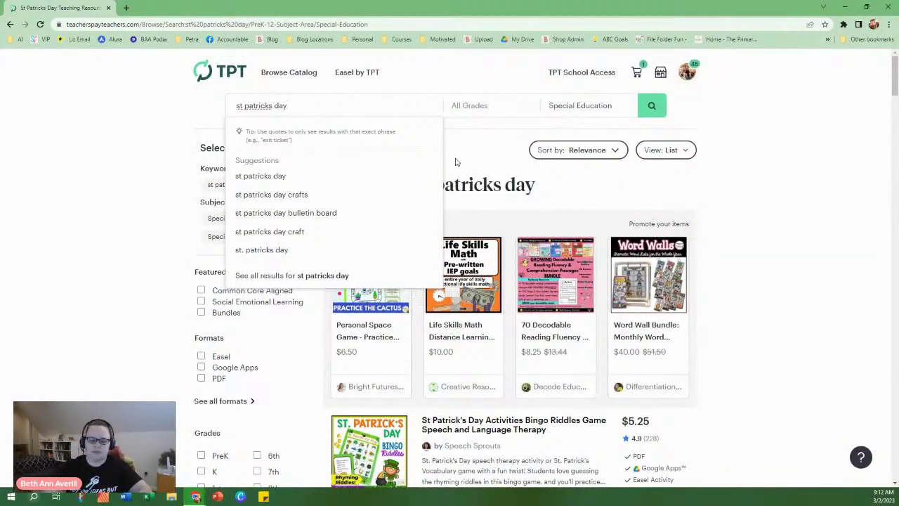
text(math)
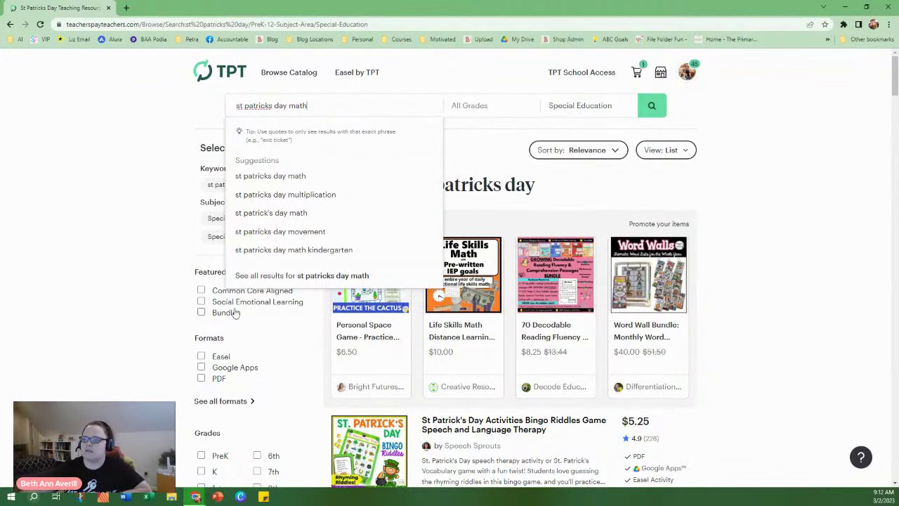
click(306, 178)
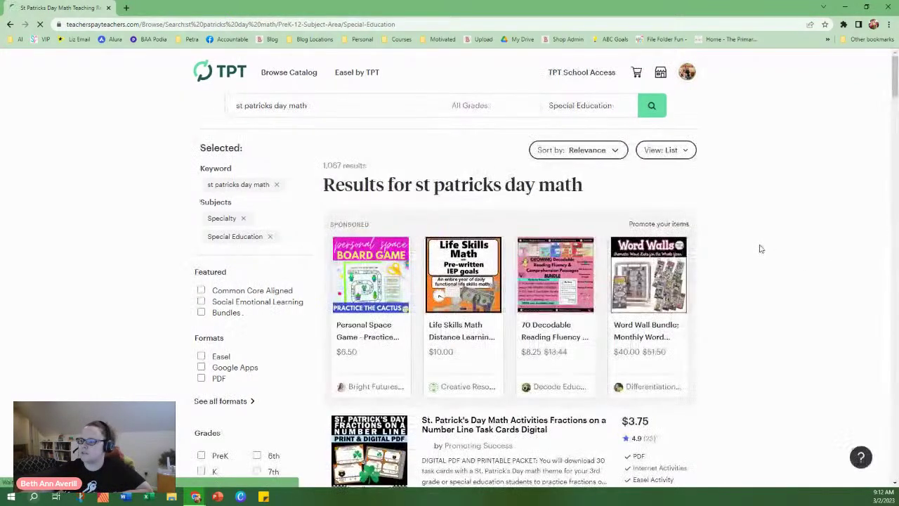
Examine the tags on the first math results and highlight the grade range of the St. Patrick's Day Math Printables for Special Education.
scroll(761, 249, down, 2)
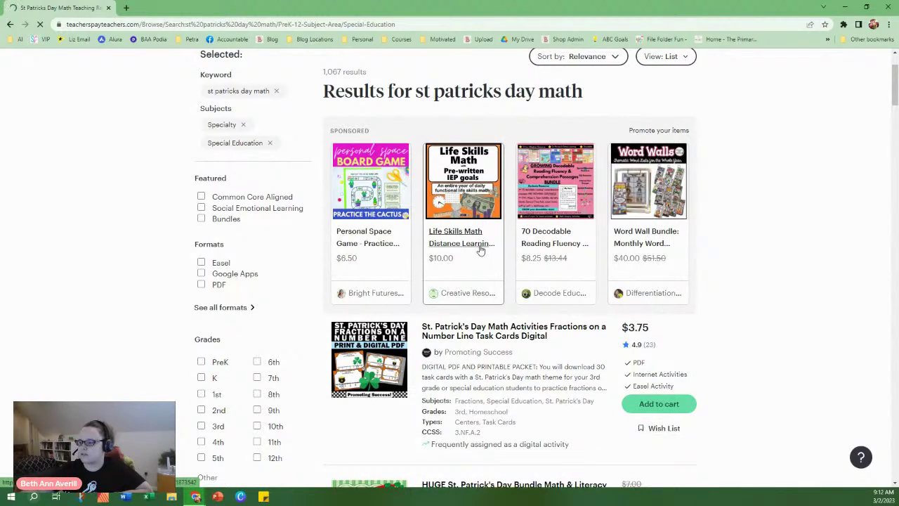
scroll(719, 215, down, 1)
scroll(719, 216, down, 2)
scroll(731, 205, down, 1)
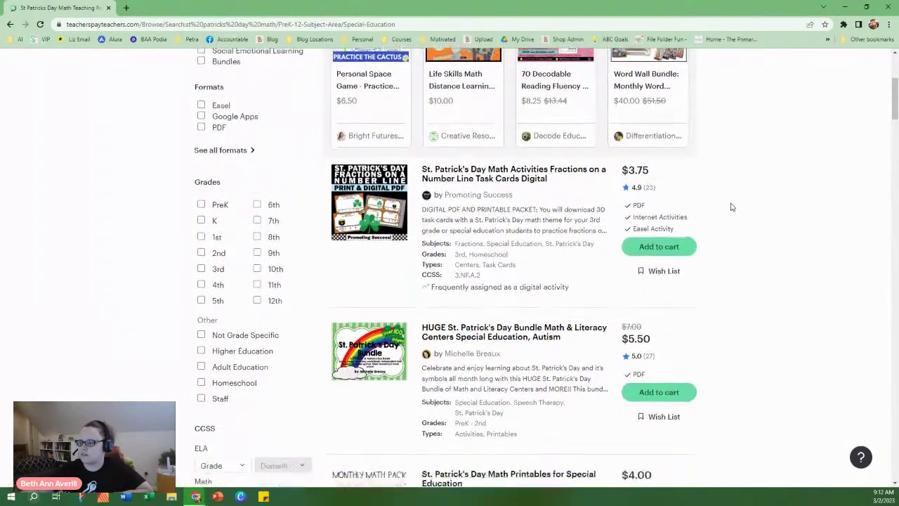
mouse_move(375, 190)
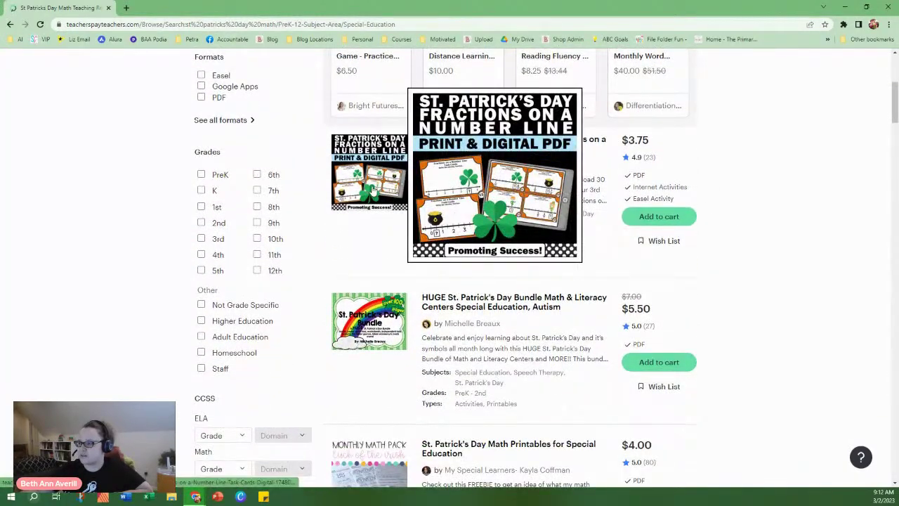
scroll(373, 227, down, 4)
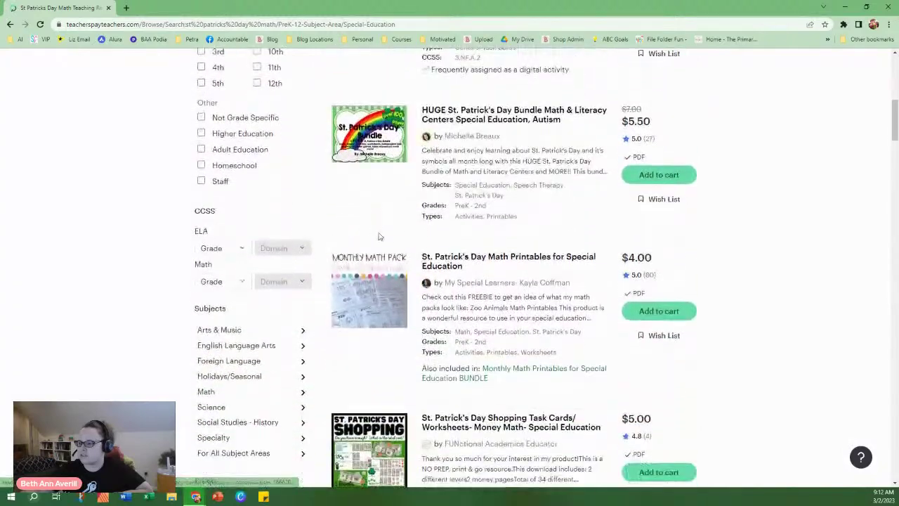
scroll(492, 274, down, 1)
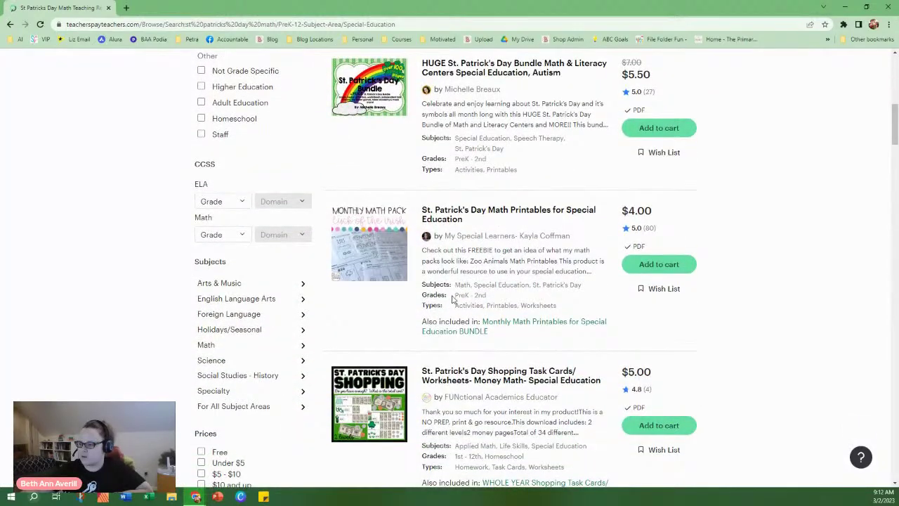
drag(454, 298, 492, 298)
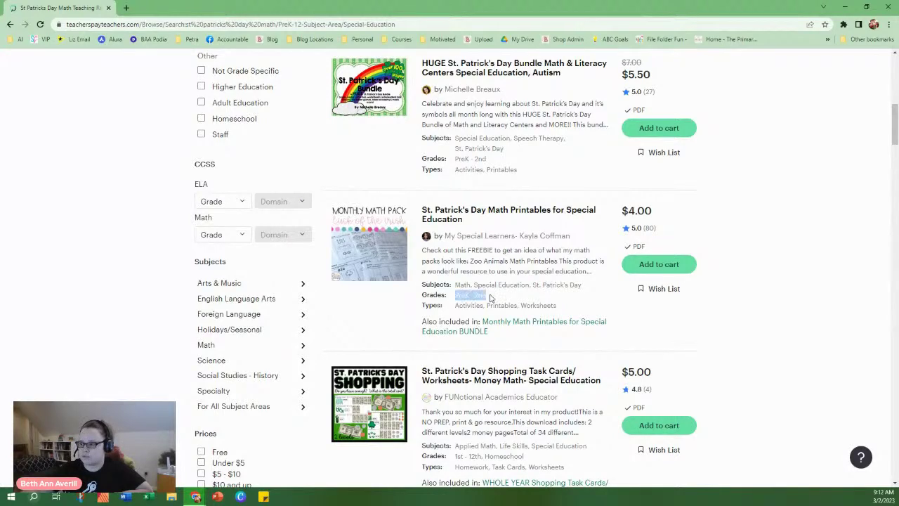
click(359, 315)
Compare the tags of the Shopping Task Cards and March Math File Folders listings, highlighting the Special Education subject on the file folders.
scroll(358, 313, down, 3)
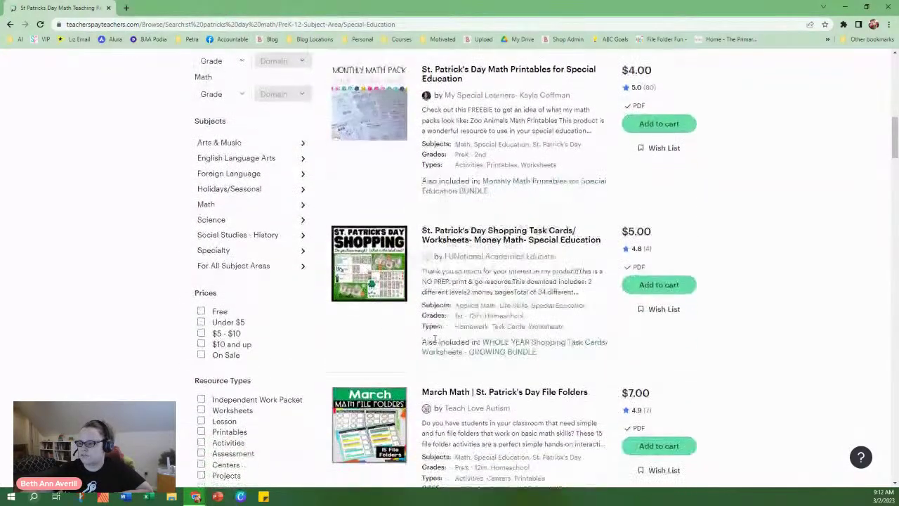
mouse_move(361, 264)
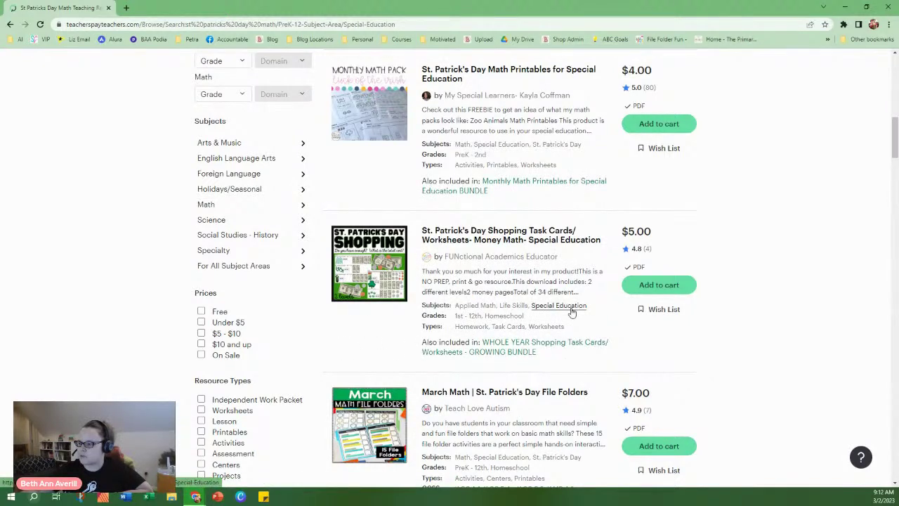
scroll(383, 325, down, 2)
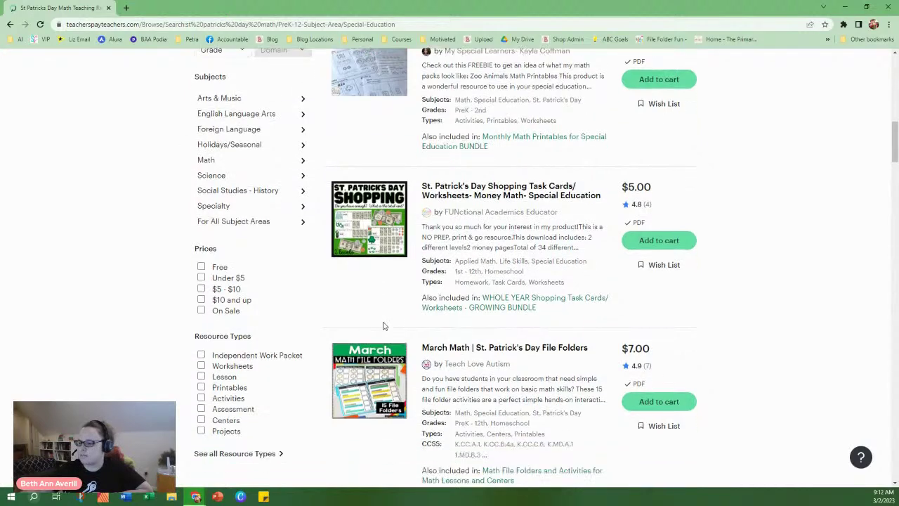
scroll(384, 325, down, 2)
scroll(347, 371, down, 2)
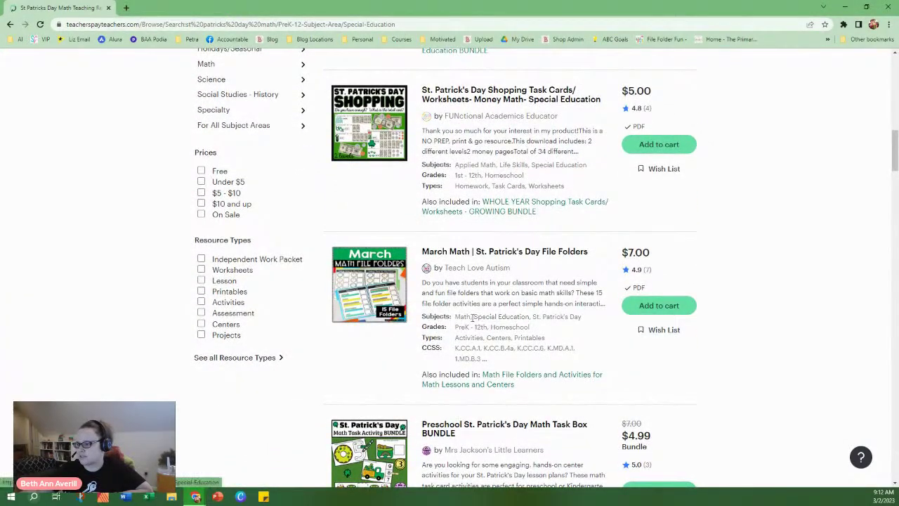
drag(472, 317, 529, 318)
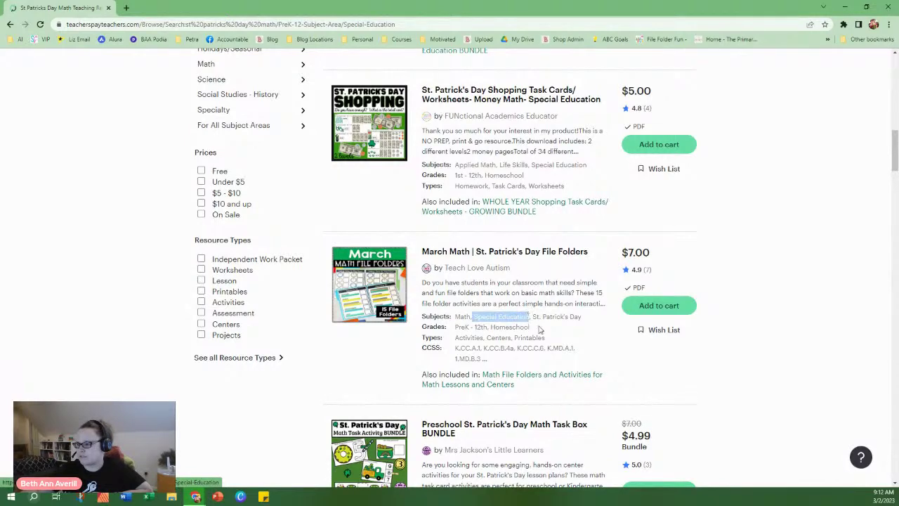
click(597, 334)
Read the subjects, grades and CCSS tags of the listings from the Preschool Math Task Box bundle to the Busy Binder.
scroll(594, 335, down, 2)
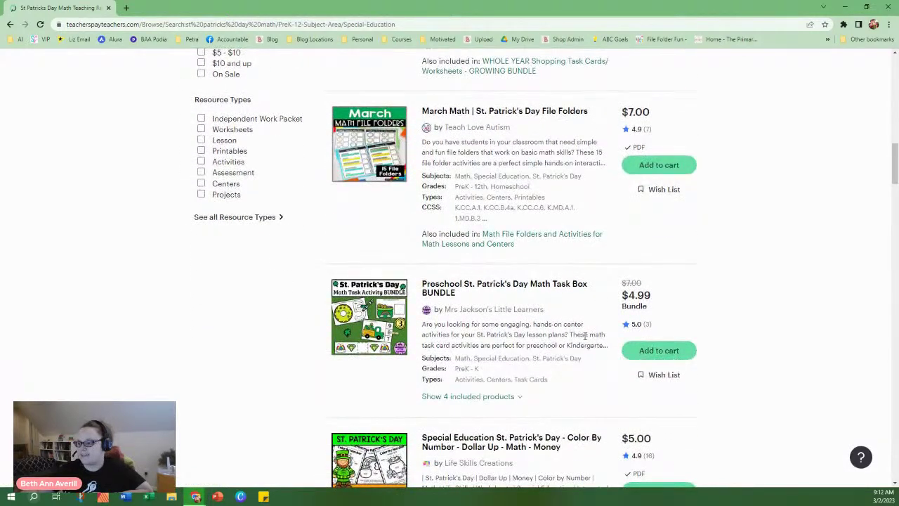
scroll(580, 336, down, 3)
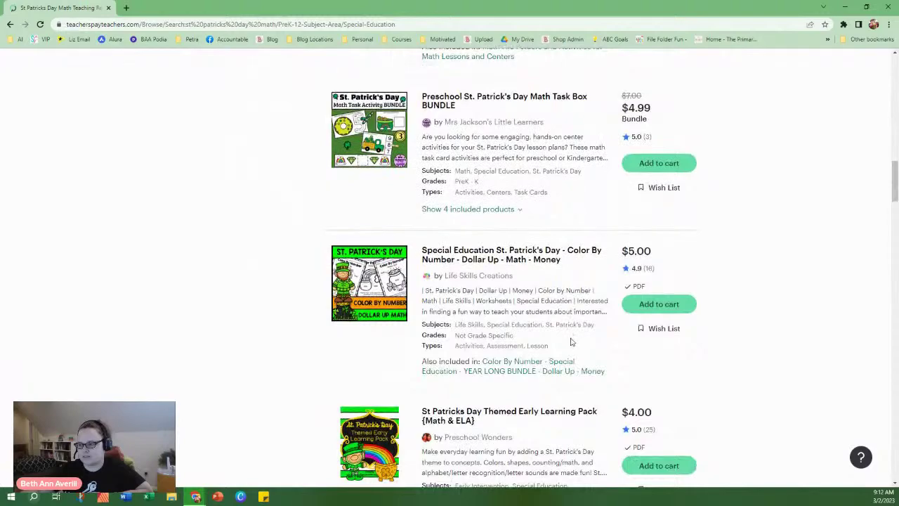
scroll(595, 333, down, 4)
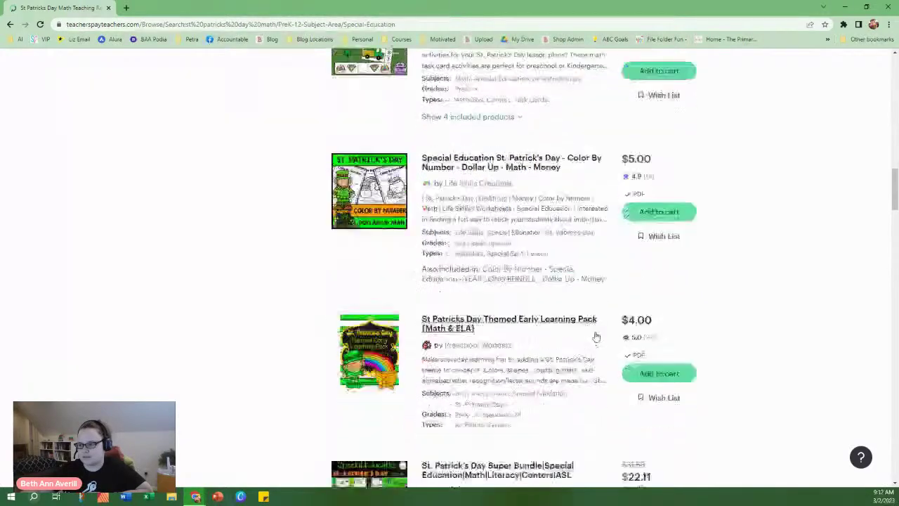
scroll(591, 336, up, 1)
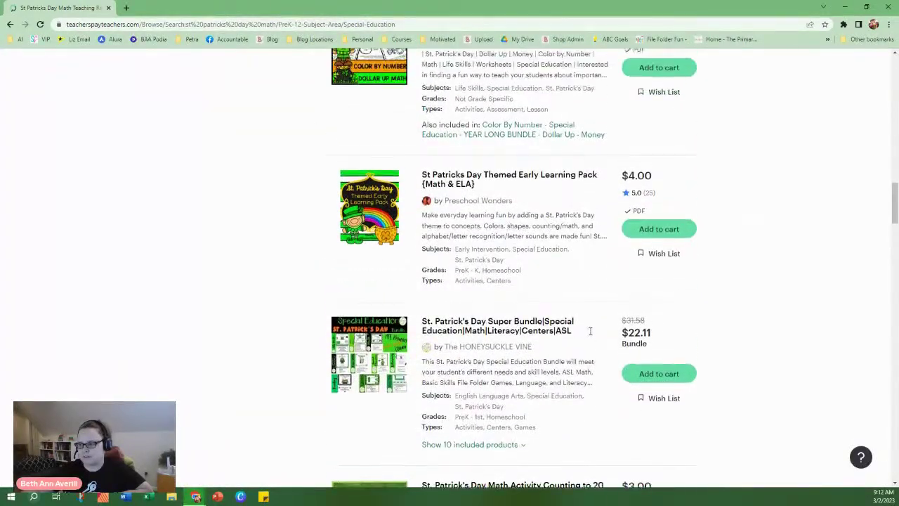
scroll(590, 335, down, 4)
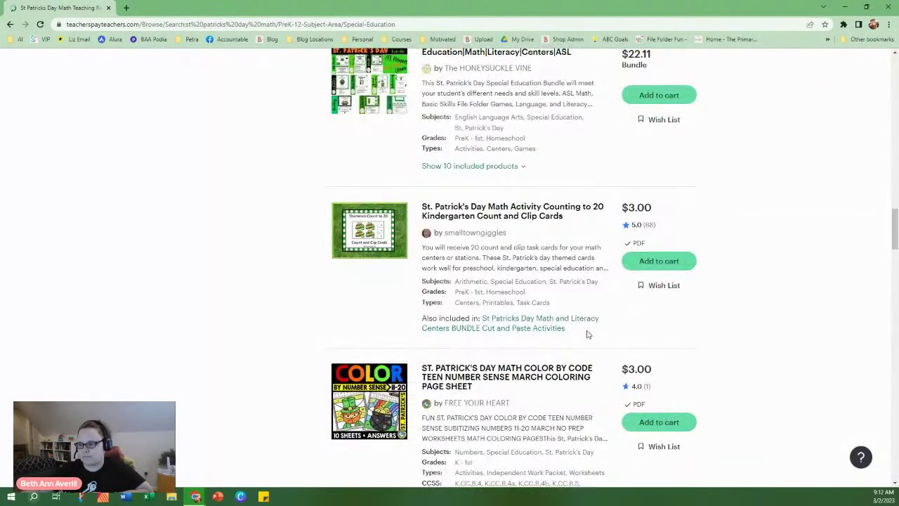
scroll(588, 334, down, 3)
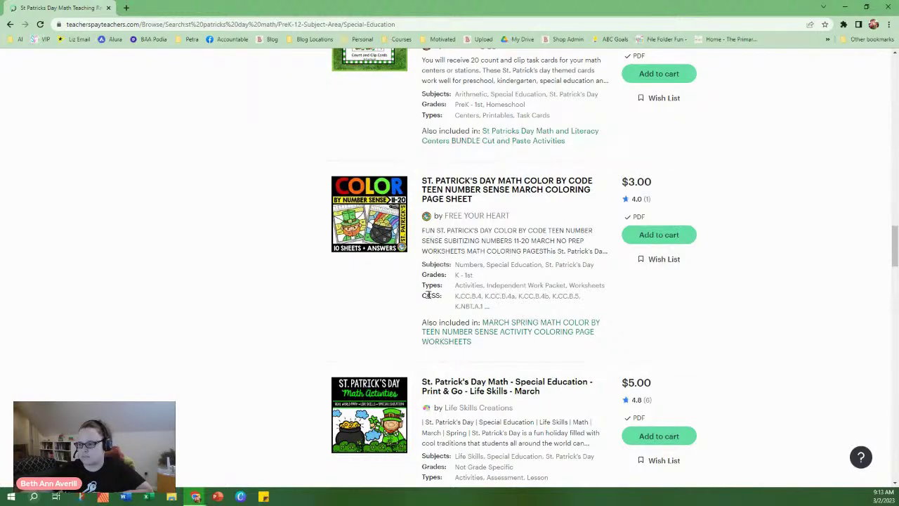
scroll(397, 314, down, 2)
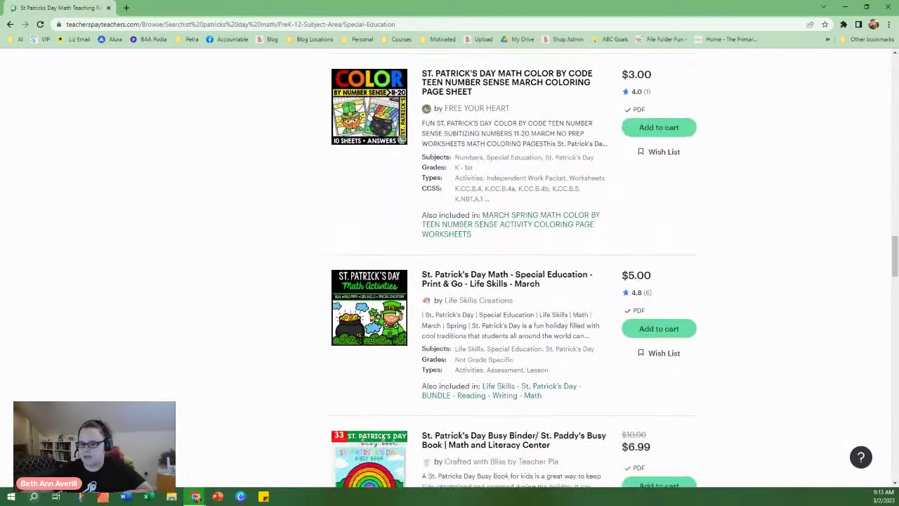
scroll(333, 317, down, 1)
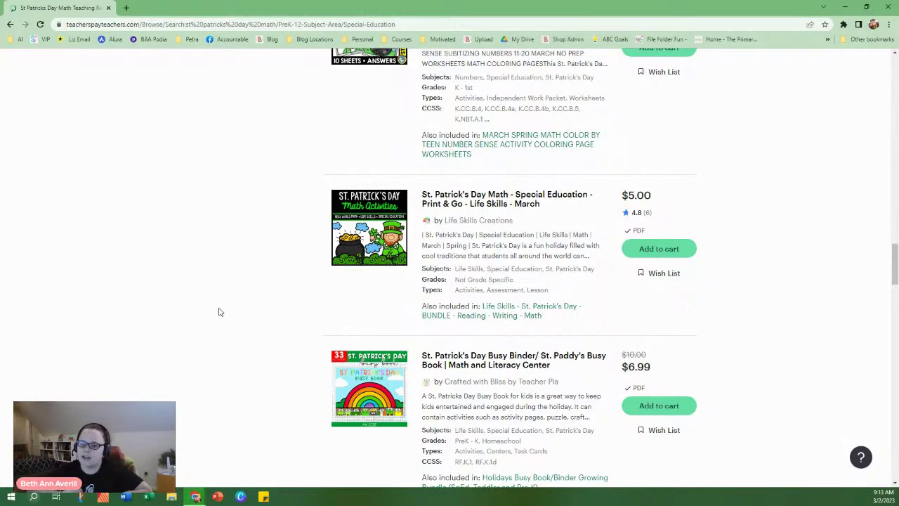
scroll(296, 360, down, 1)
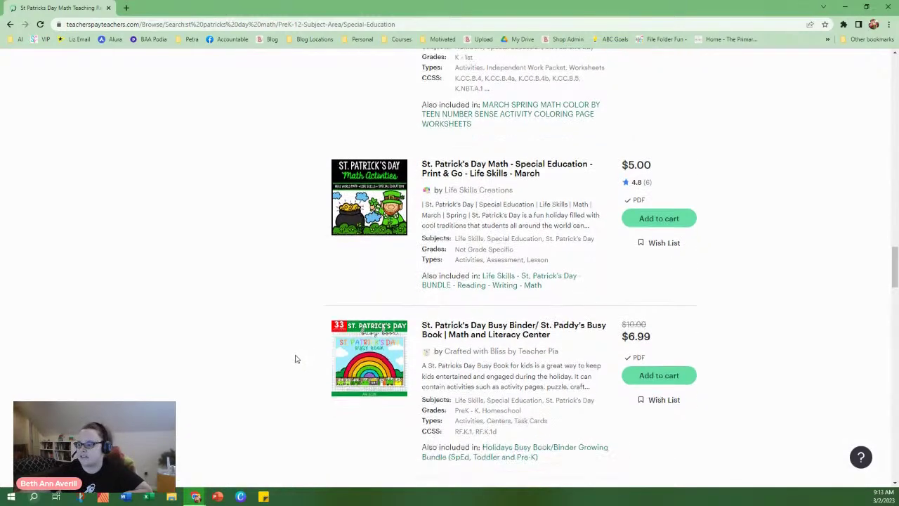
scroll(296, 359, down, 1)
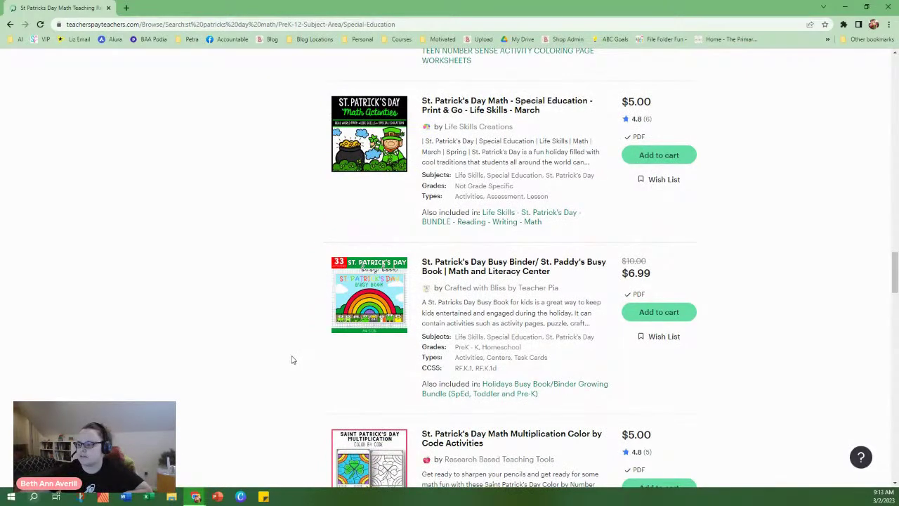
Highlight the grade range and the Special Education subject on the St. Patrick's Day Math Multiplication Color by Code listing.
scroll(293, 359, down, 4)
mouse_move(397, 250)
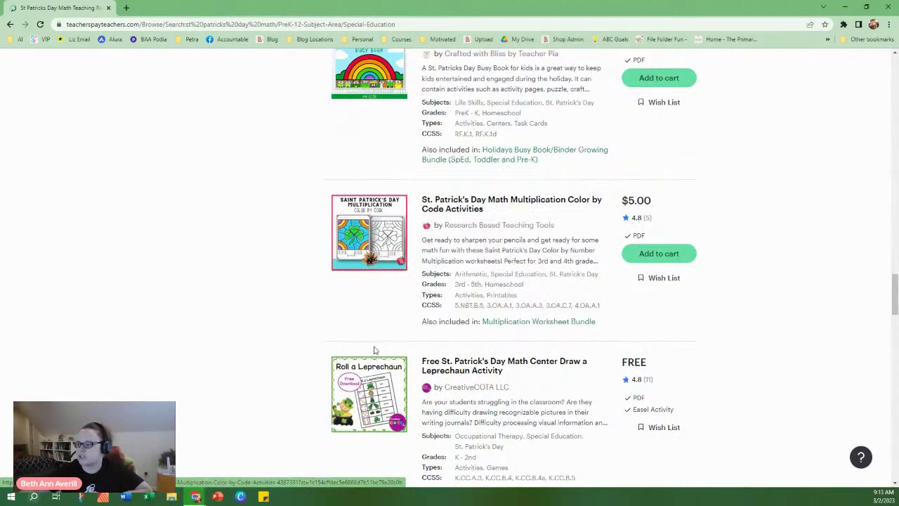
drag(456, 285, 482, 284)
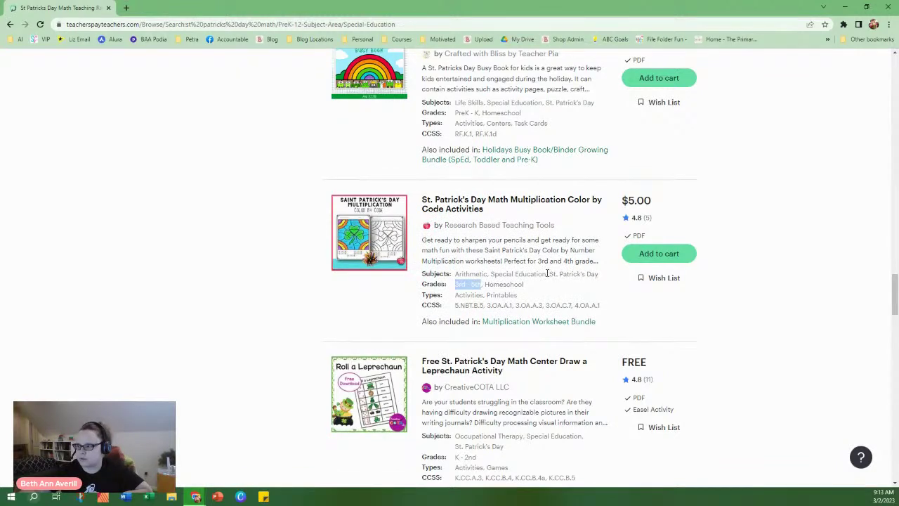
drag(546, 274, 499, 275)
Revisit the earlier listings and highlight the grade ranges of the Preschool Math Task Box bundle and the St. Patrick's Day Math Printables.
scroll(357, 333, up, 20)
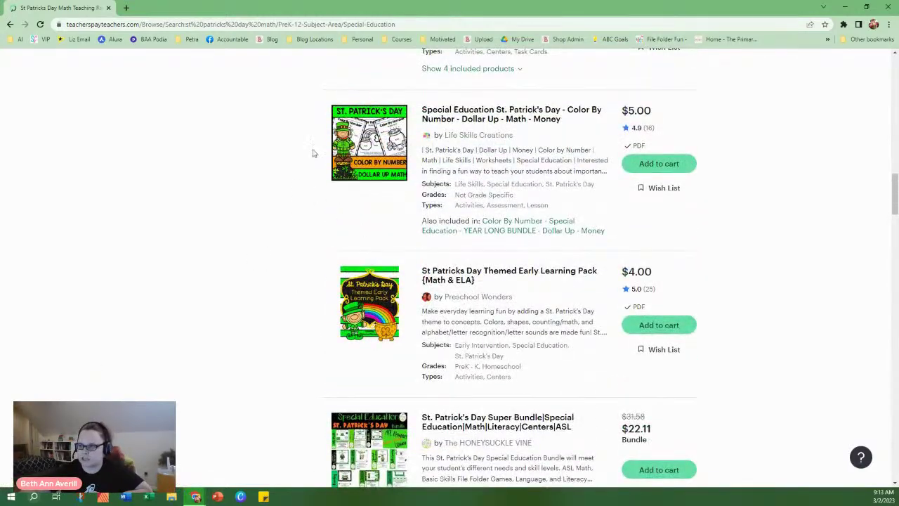
scroll(314, 153, up, 1)
drag(343, 24, 355, 145)
click(291, 211)
scroll(473, 208, up, 3)
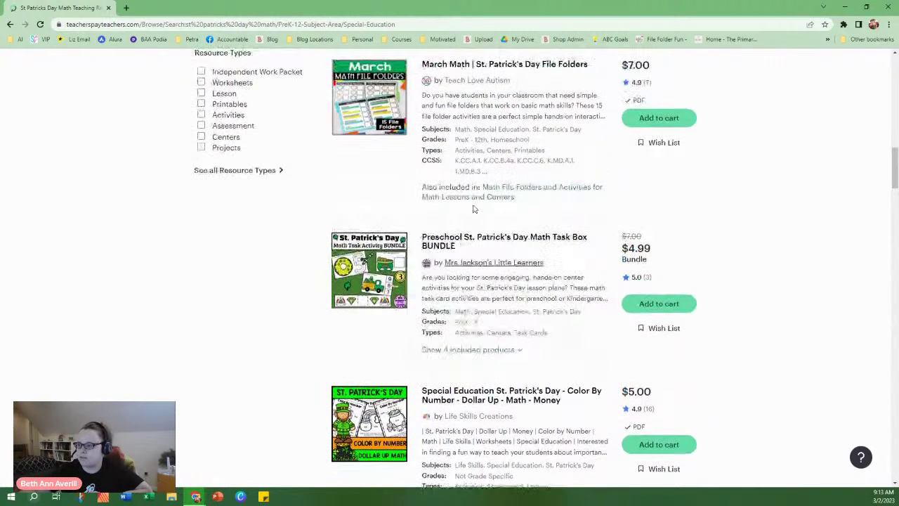
drag(484, 321, 456, 325)
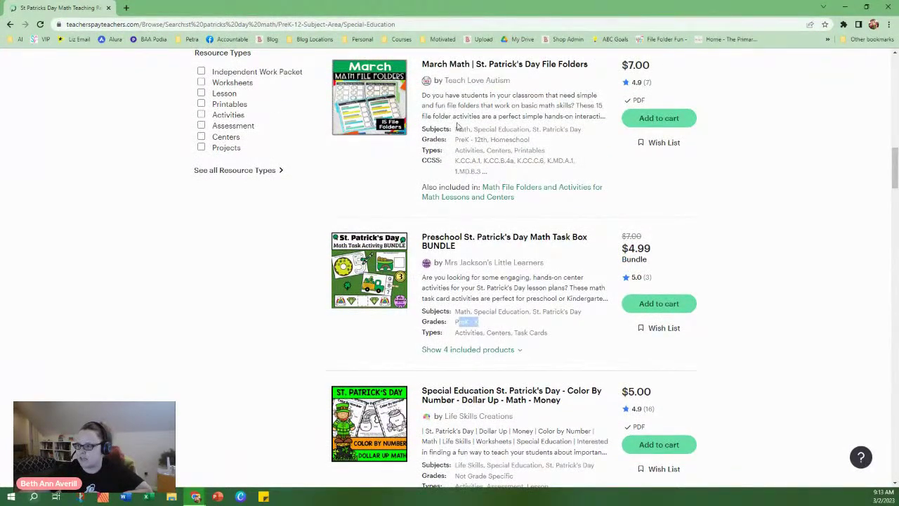
scroll(411, 261, up, 7)
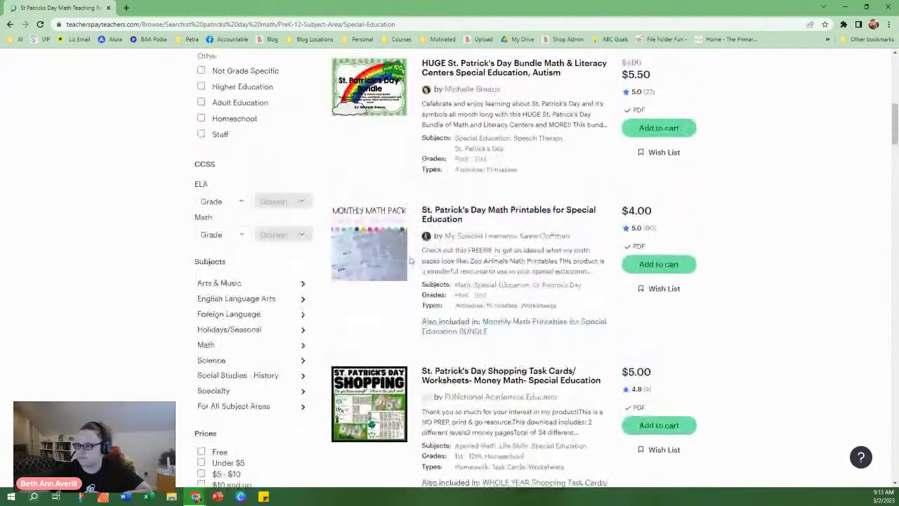
drag(492, 296, 467, 295)
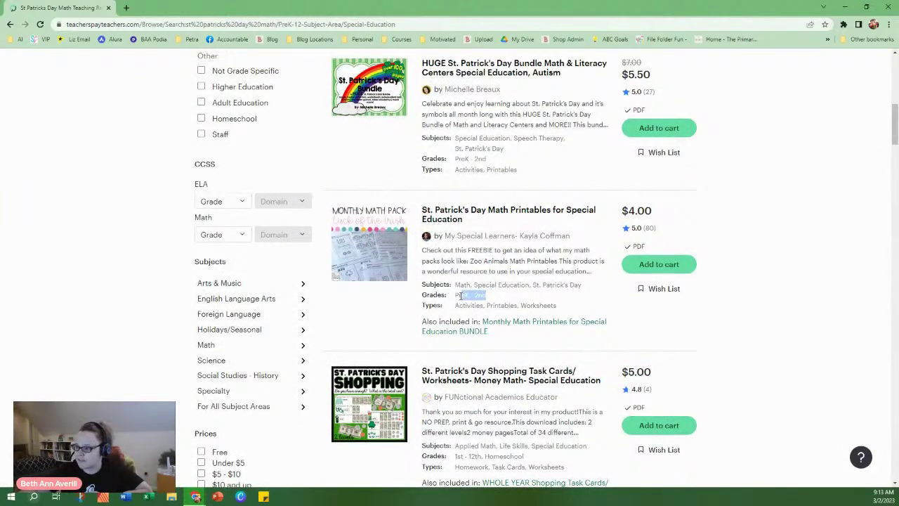
Highlight the grade range on the HUGE St. Patrick's Day Bundle Math & Literacy Centers listing.
scroll(433, 278, up, 1)
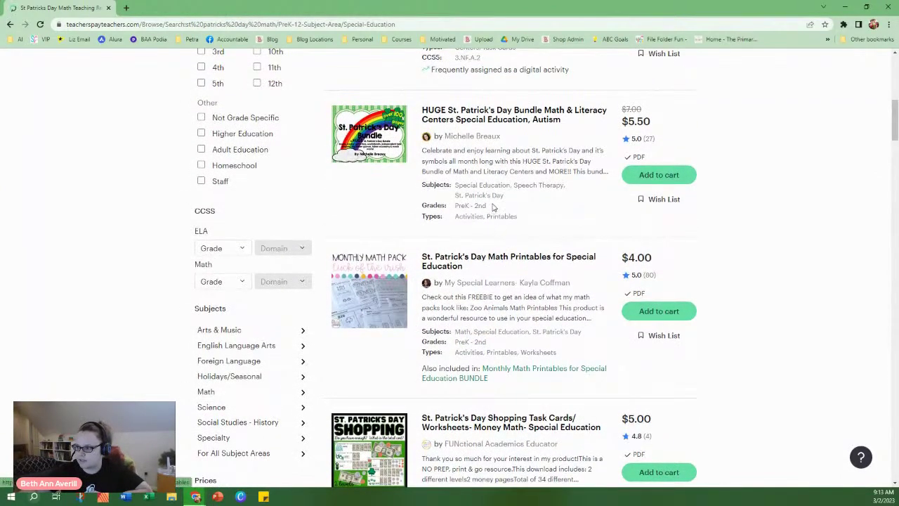
drag(492, 207, 459, 205)
click(394, 222)
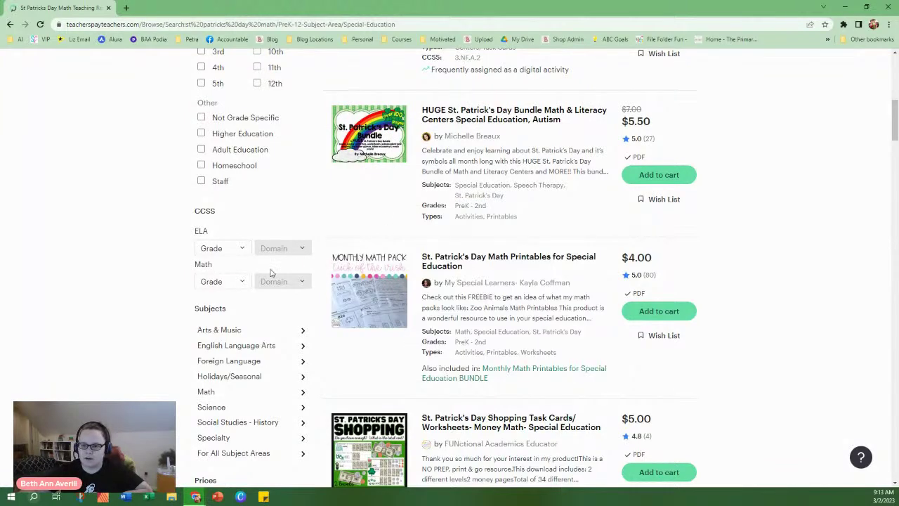
Remove the Specialty and Special Education subject filters from the "st patricks day math" results and skim the unfiltered listings.
mouse_move(330, 346)
scroll(331, 346, up, 7)
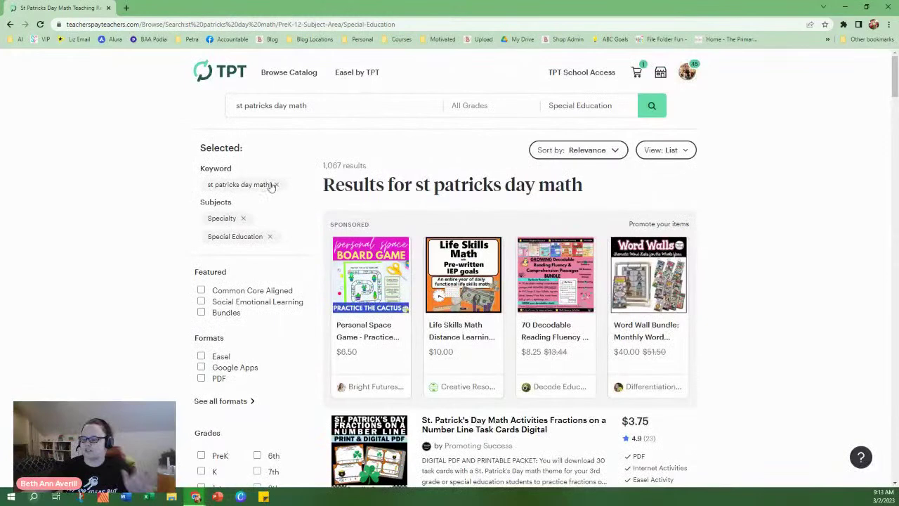
click(243, 219)
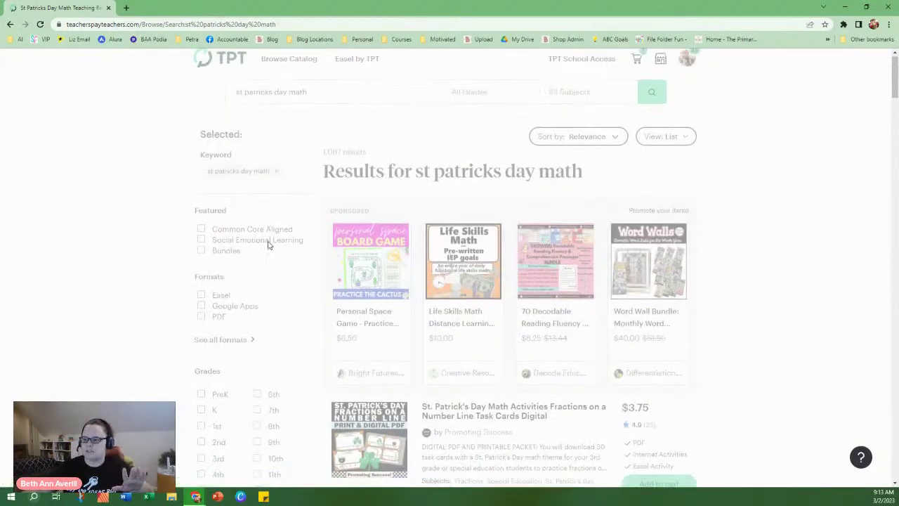
scroll(552, 304, down, 1)
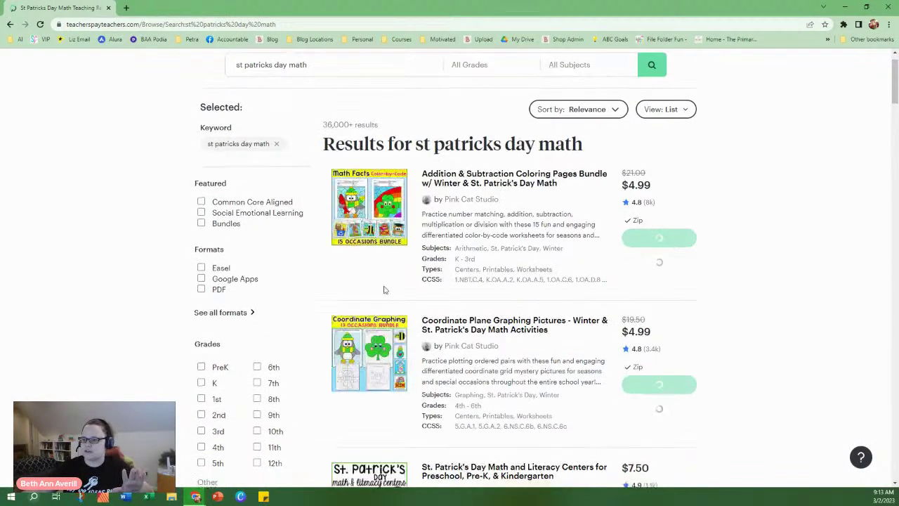
scroll(553, 309, down, 6)
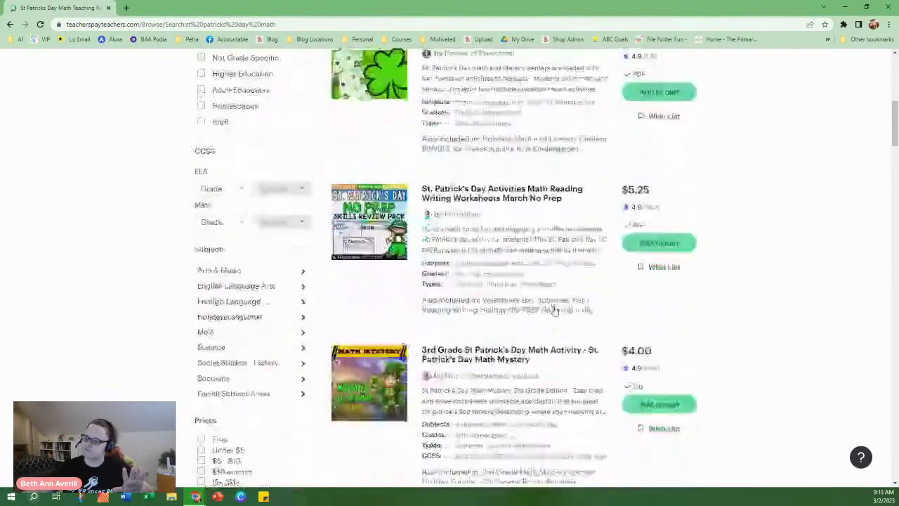
Filter the "st patricks day math" results to the PreK grade level.
scroll(545, 309, up, 7)
scroll(492, 309, down, 4)
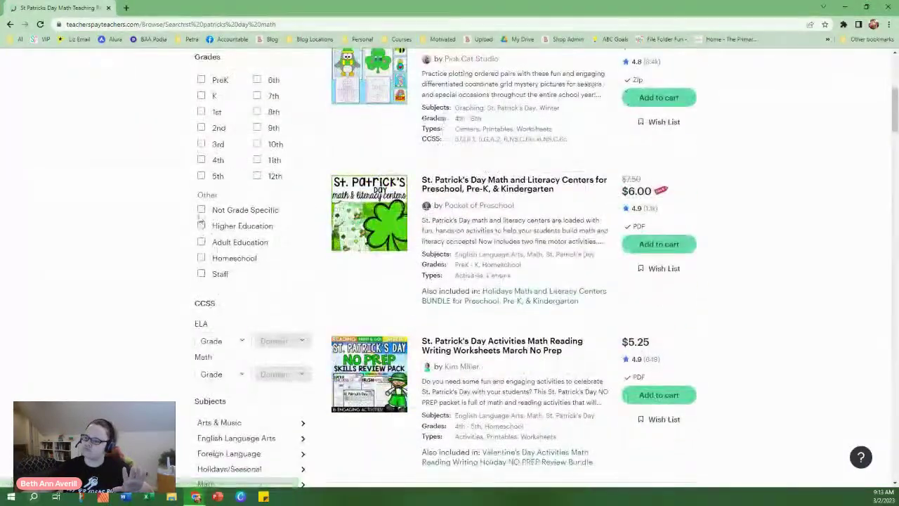
scroll(211, 211, up, 1)
click(201, 174)
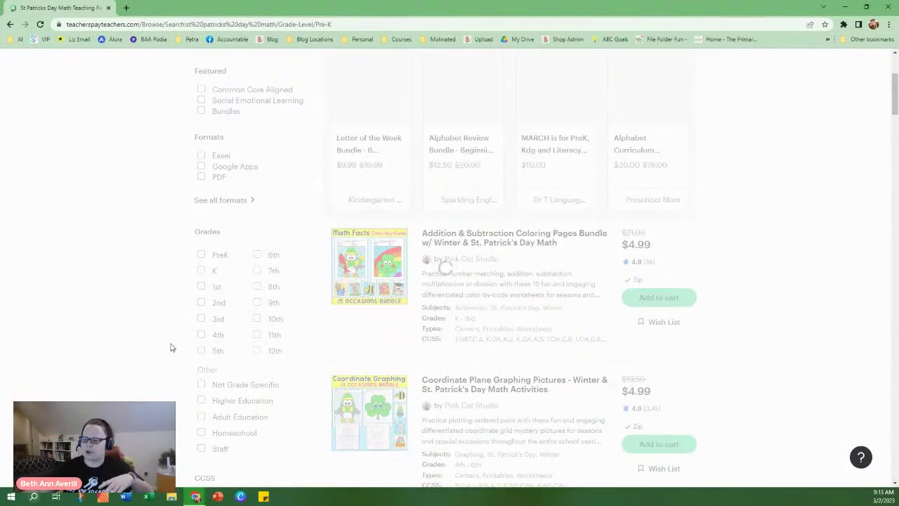
Examine the subjects, grades and CCSS tags of the PreK listings, from the Math and Literacy Centers through the bundle products.
scroll(659, 337, up, 2)
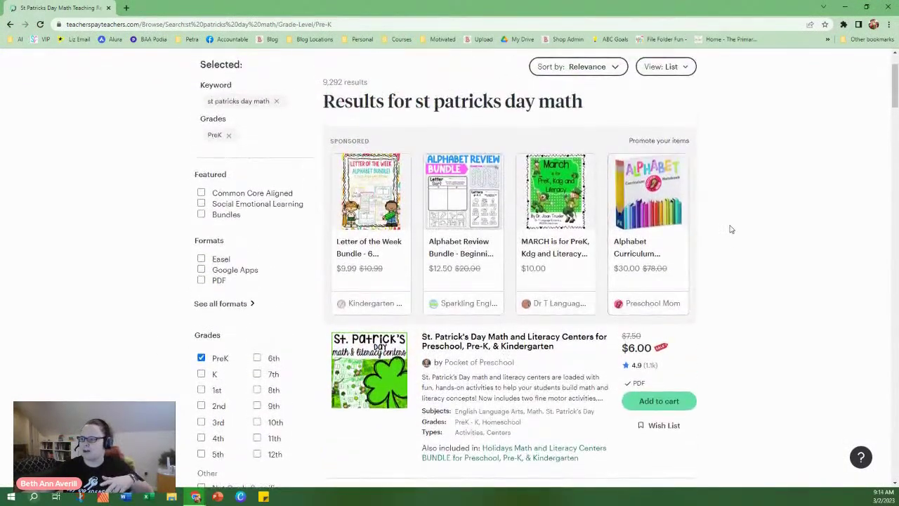
scroll(733, 232, down, 3)
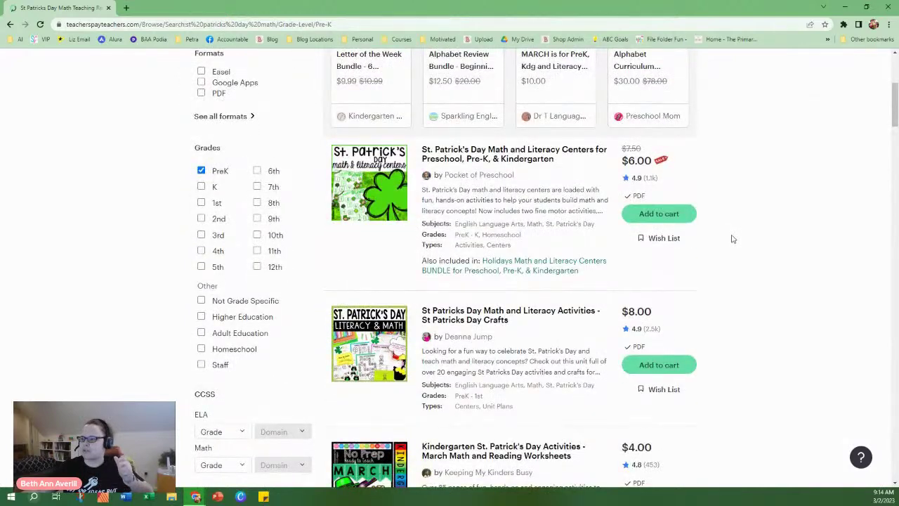
scroll(733, 239, down, 1)
mouse_move(359, 140)
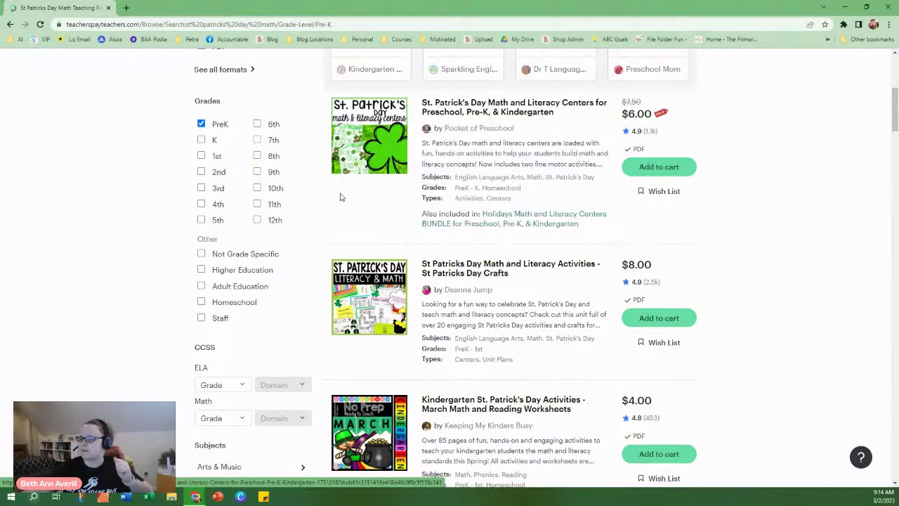
scroll(757, 206, down, 3)
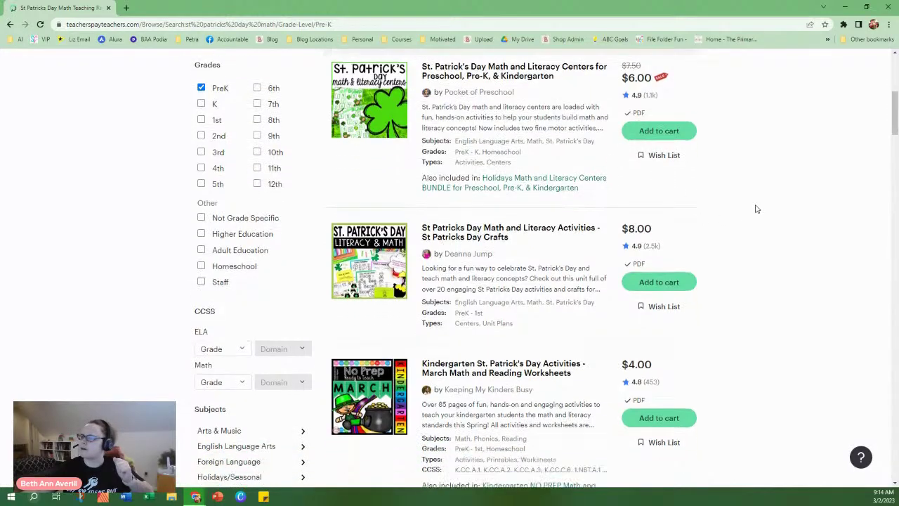
mouse_move(347, 182)
scroll(347, 182, down, 1)
scroll(347, 182, down, 8)
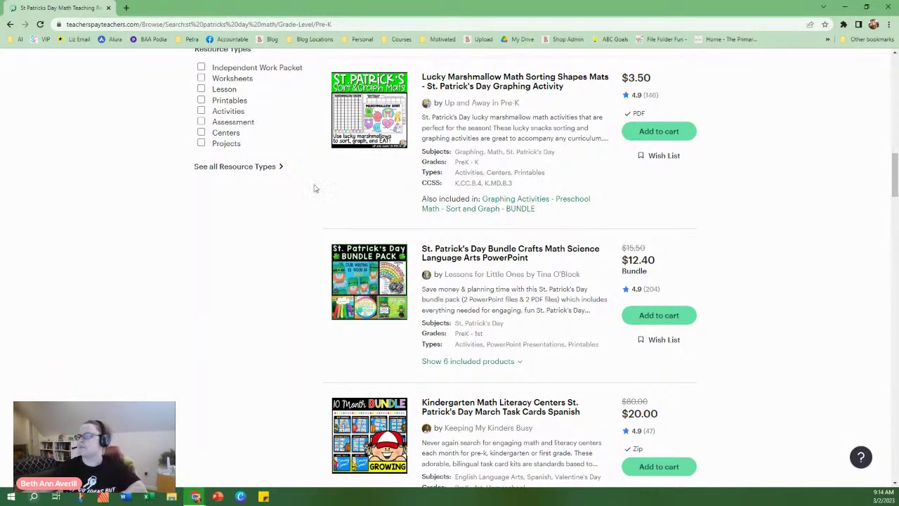
Switch to PowerPoint, create a presentation from the Bethiepoos Theme, and delete the title and subtitle placeholders from its slide.
click(846, 6)
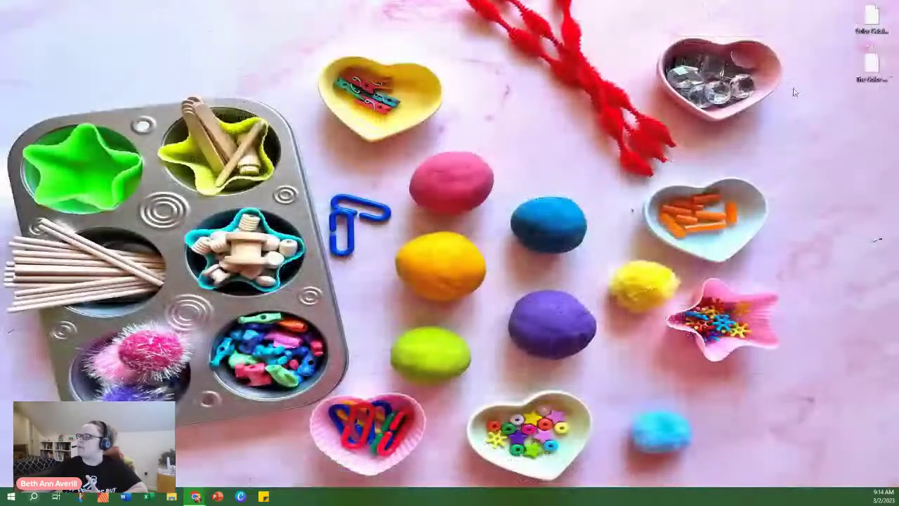
click(218, 496)
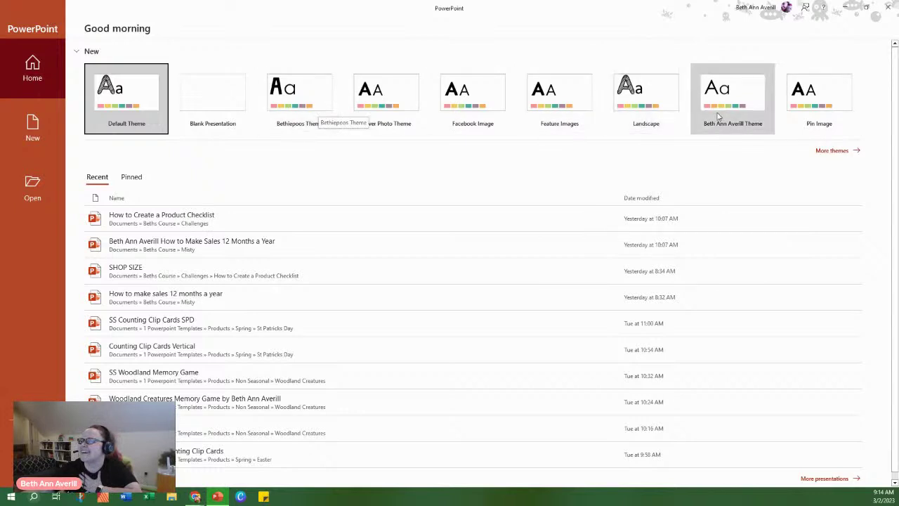
click(306, 100)
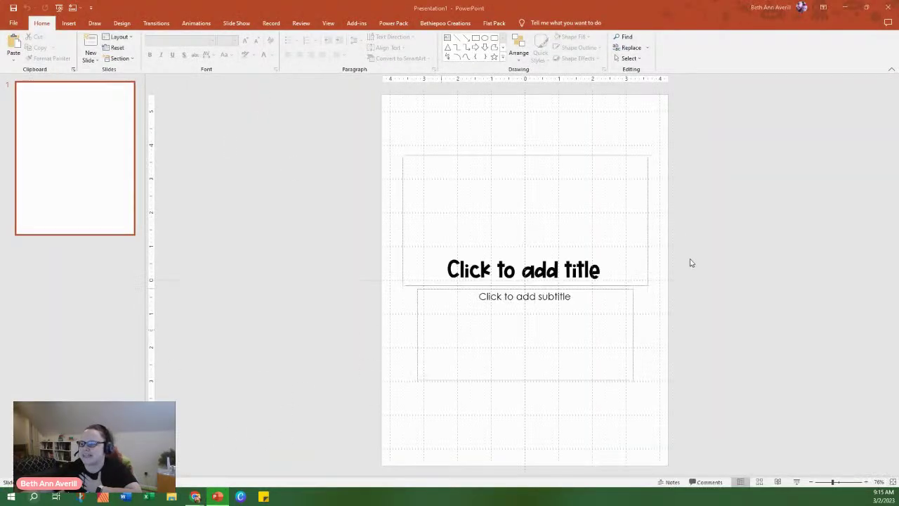
drag(345, 124, 744, 434)
key(Delete)
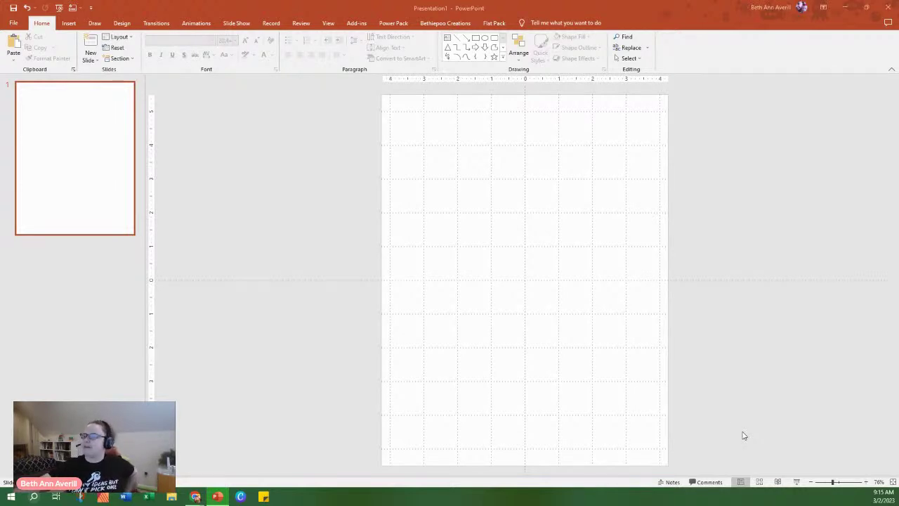
Check the presentation's custom slide size and orientation settings, leaving the dialog without applying changes.
click(122, 23)
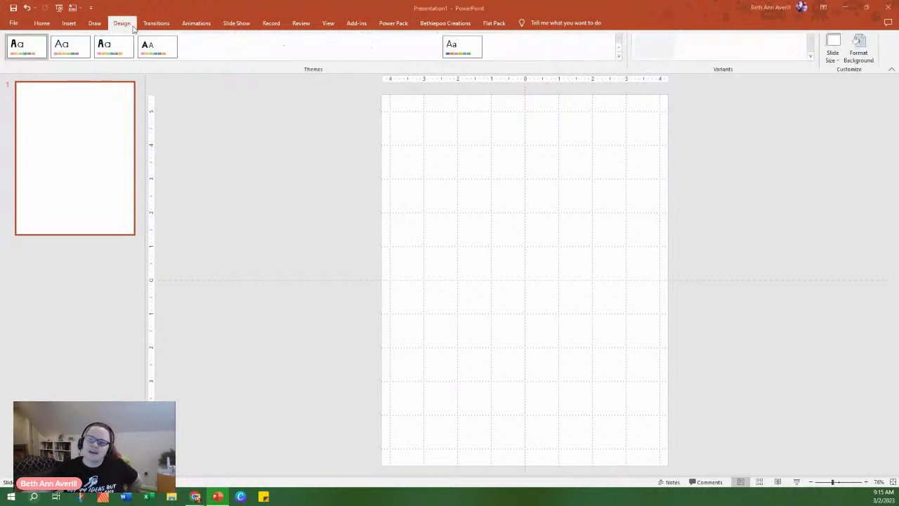
click(834, 60)
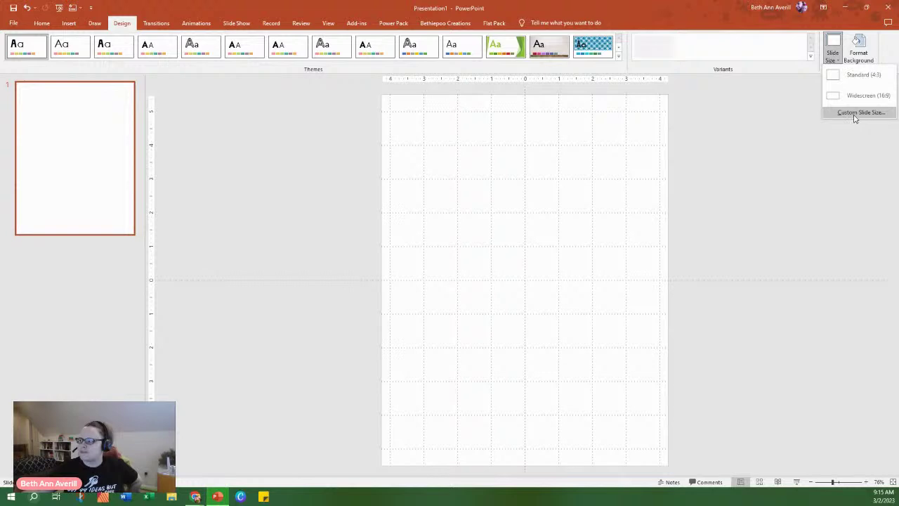
click(856, 119)
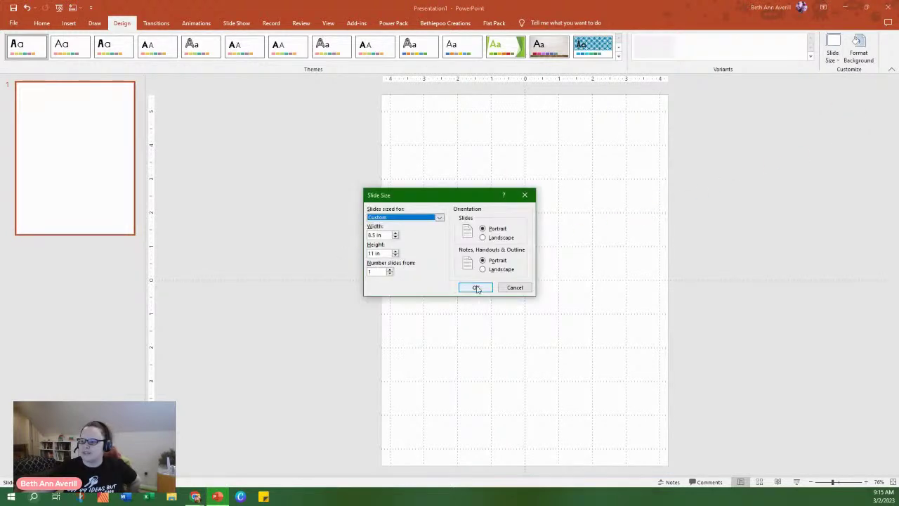
click(515, 287)
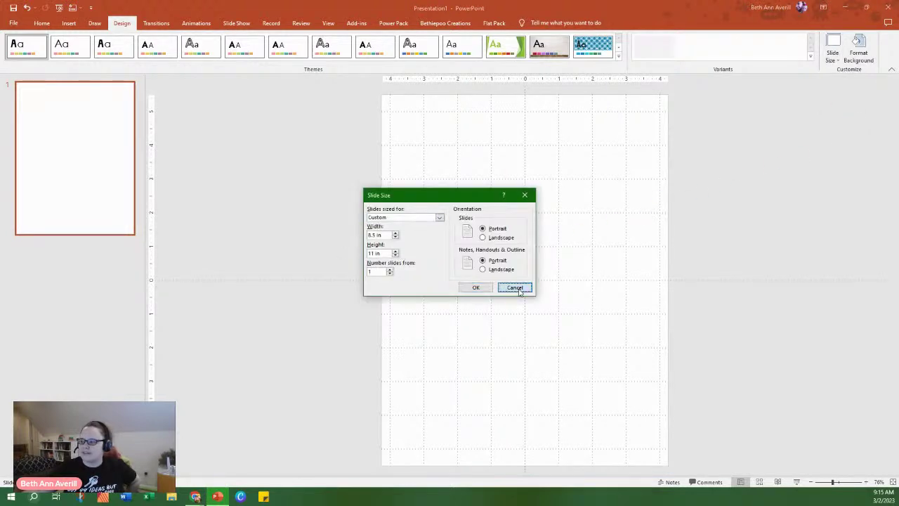
Examine the theme variant options and the custom theme font sets, closing the list without choosing one.
click(811, 56)
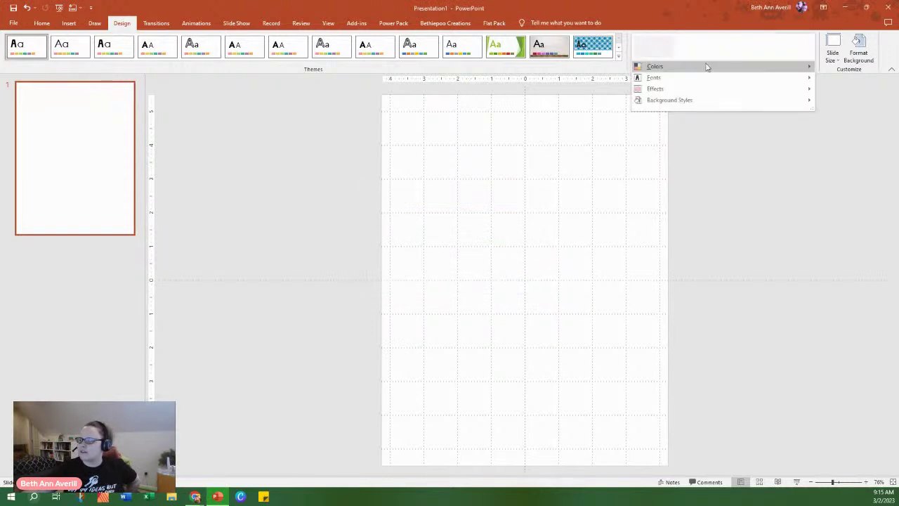
mouse_move(706, 68)
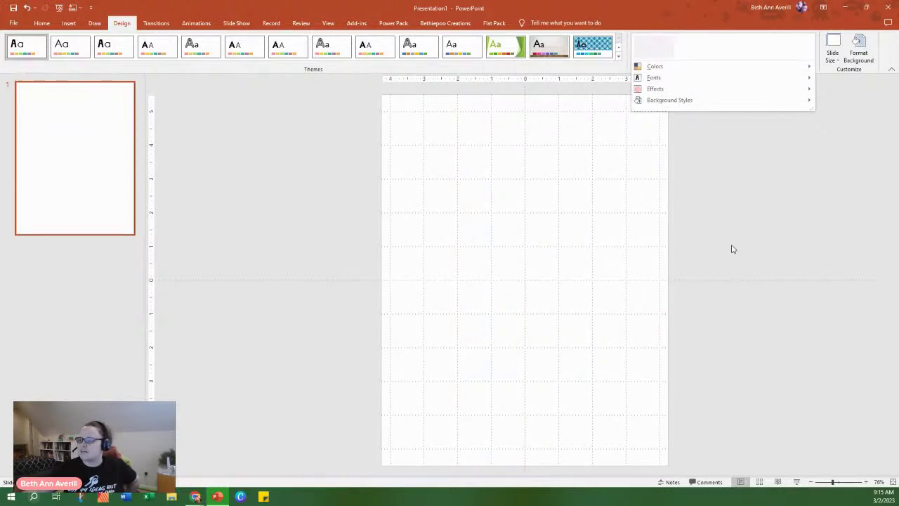
mouse_move(645, 78)
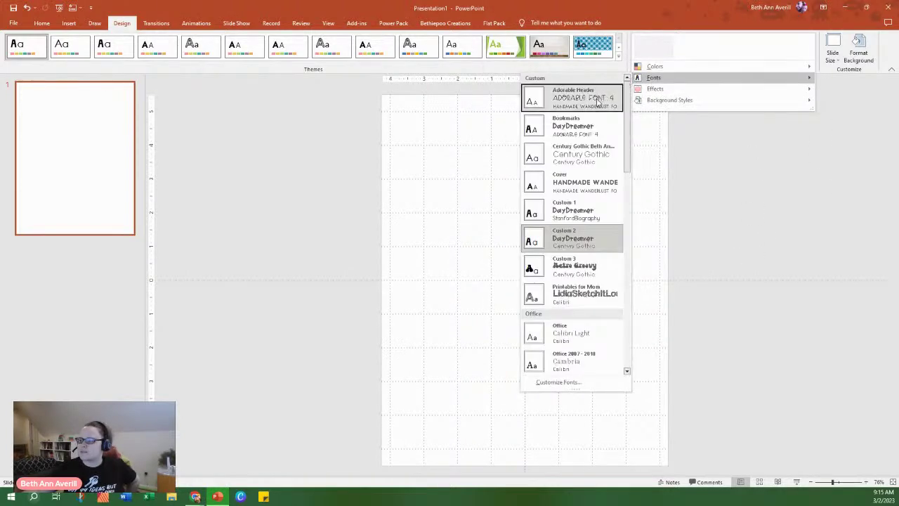
click(799, 219)
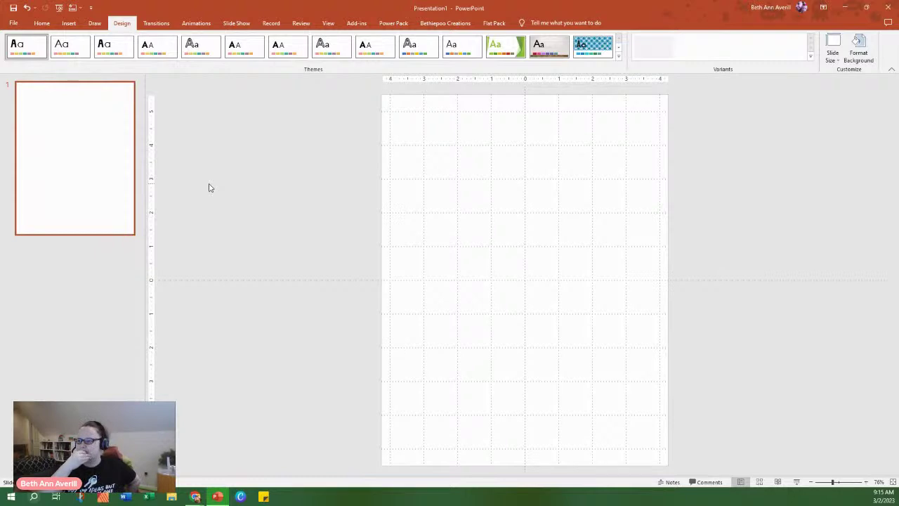
Display the full gallery of custom and Office themes available for the presentation.
click(42, 23)
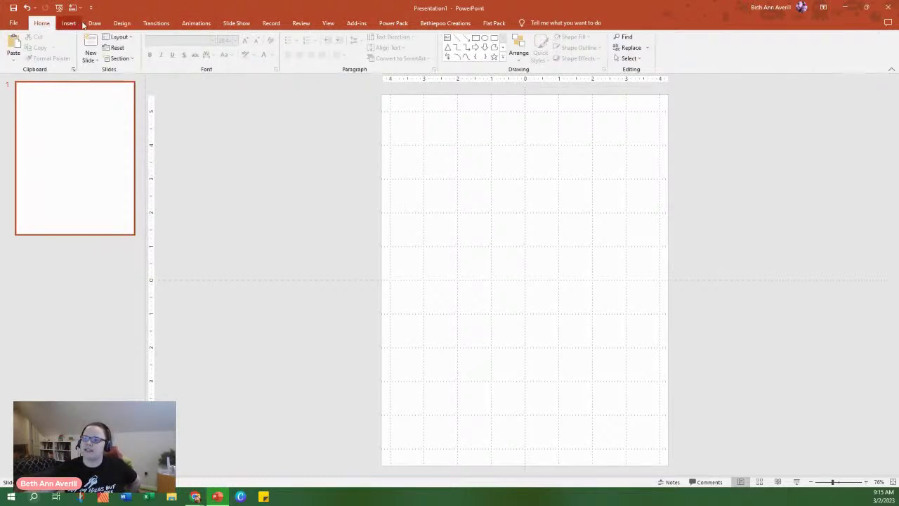
click(120, 25)
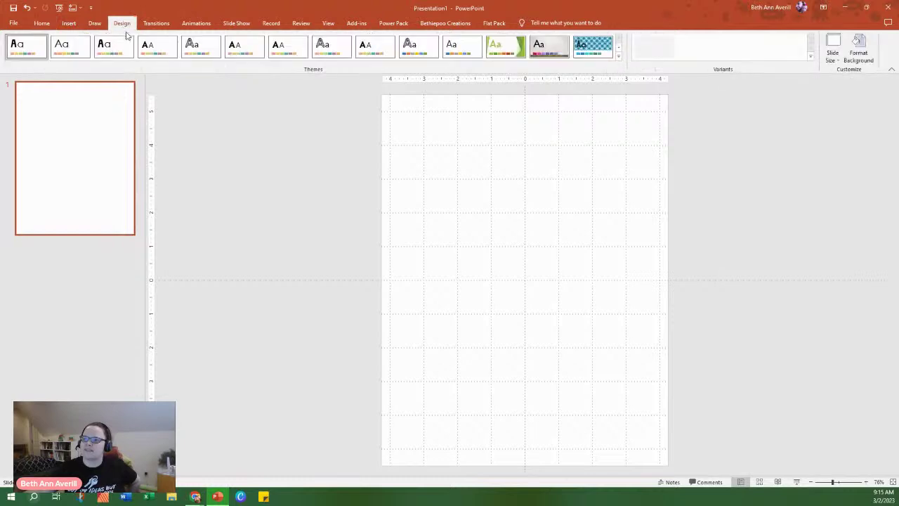
click(619, 56)
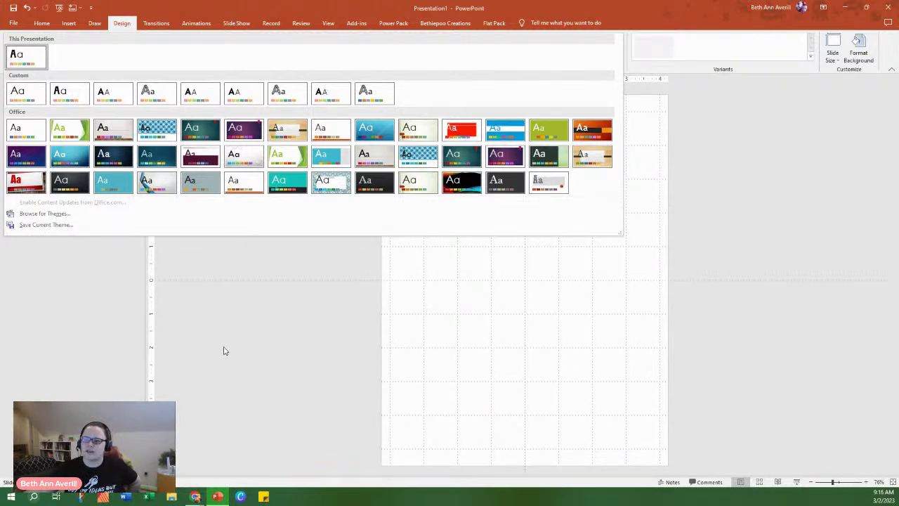
Review the saved themes and templates offered for new presentations, then return to the open presentation.
click(11, 26)
click(11, 25)
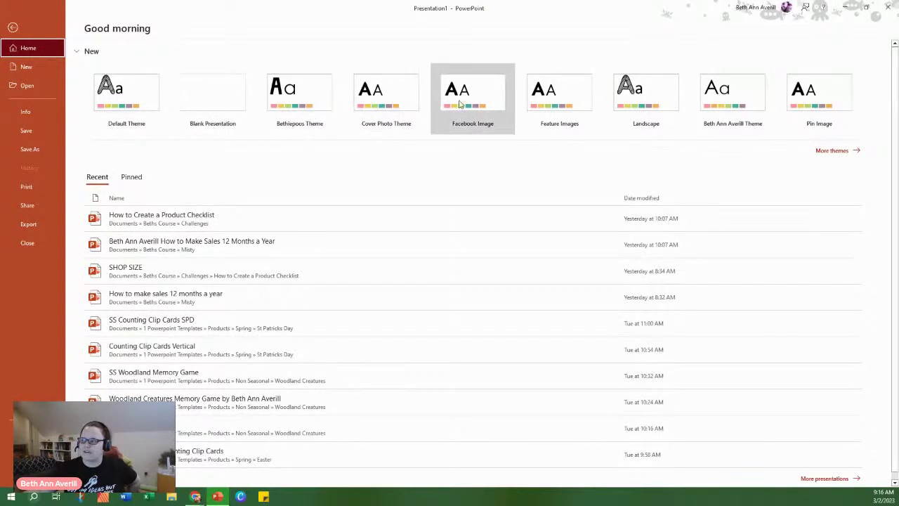
click(832, 150)
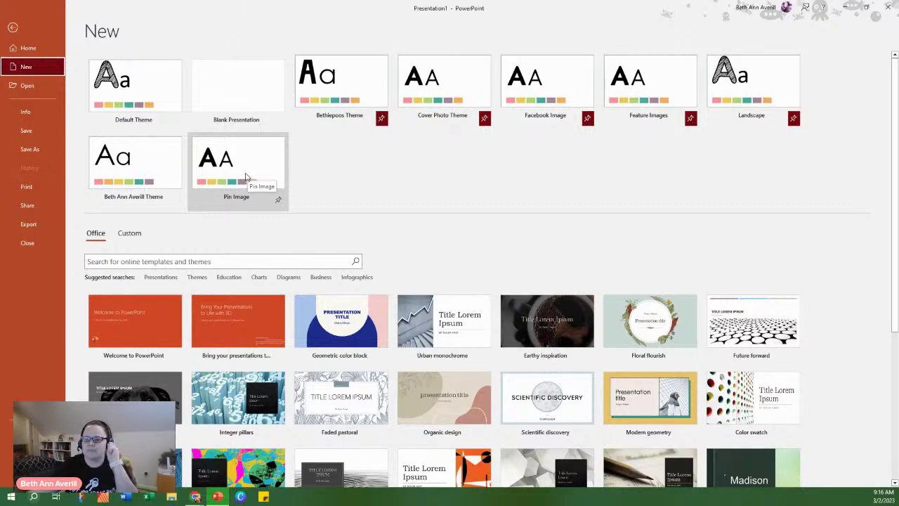
click(28, 49)
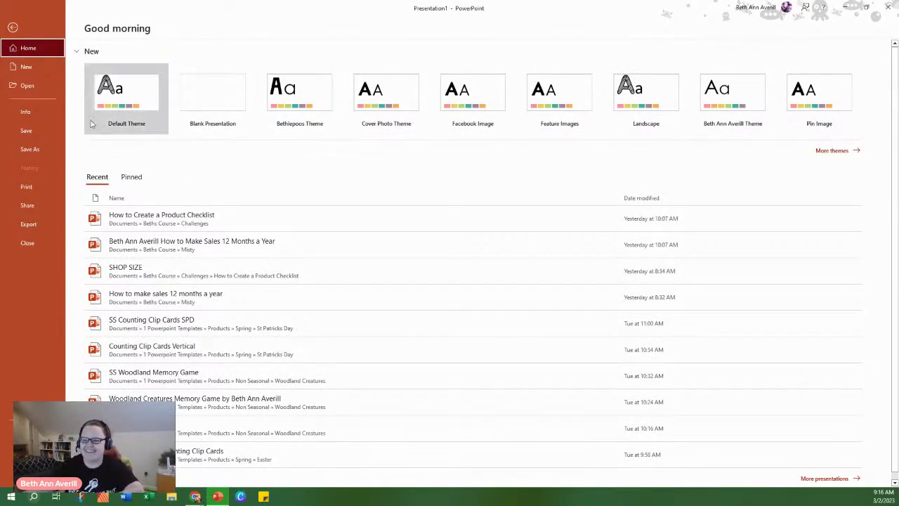
click(14, 28)
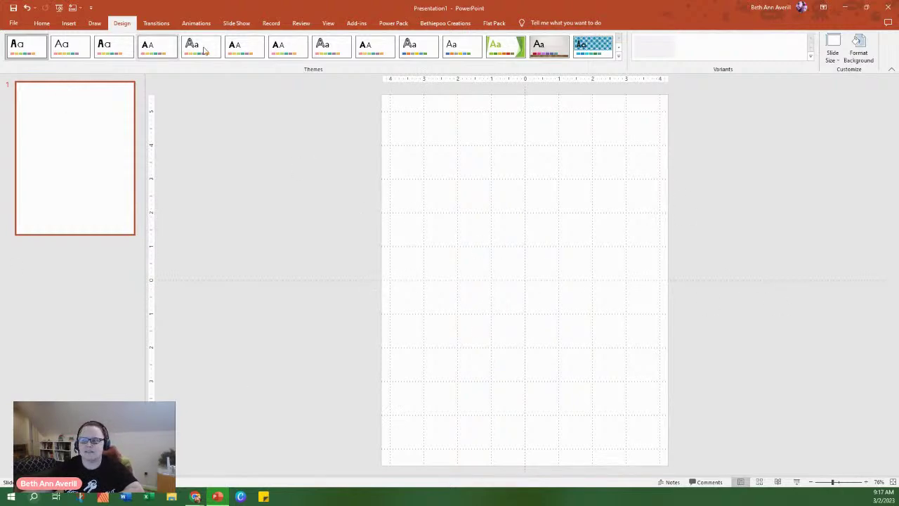
double_click(429, 5)
double_click(414, 5)
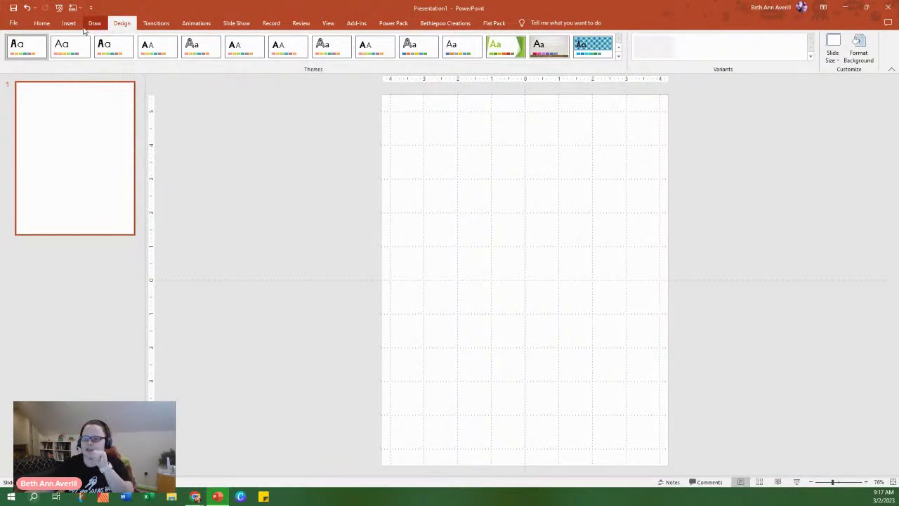
Draw a rectangle about 8 in wide and 10.5 in high, covering the slide up to a narrow margin.
click(40, 27)
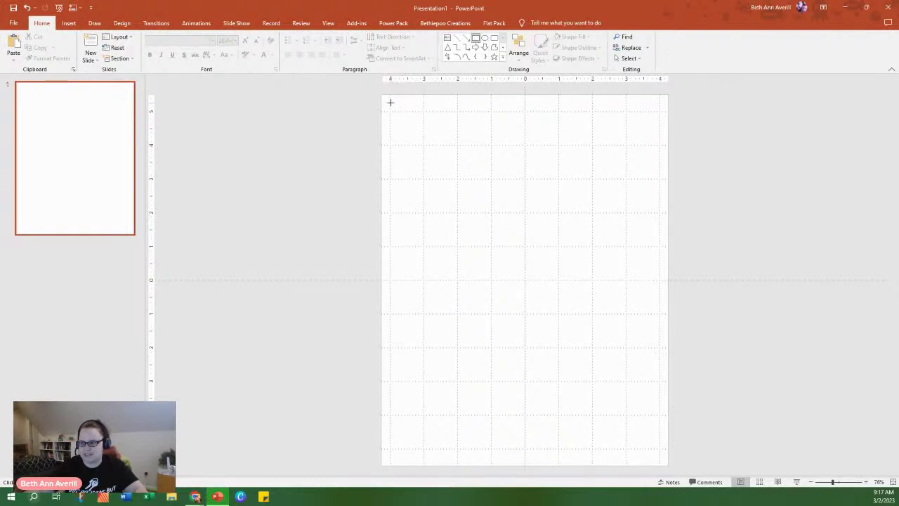
drag(391, 102, 662, 462)
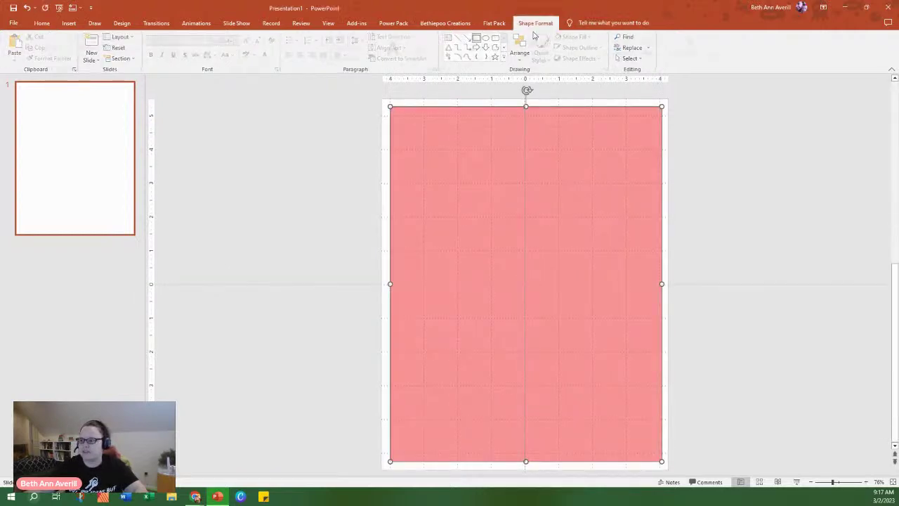
Align the large rectangle to the horizontal center and vertical middle of the slide.
click(653, 53)
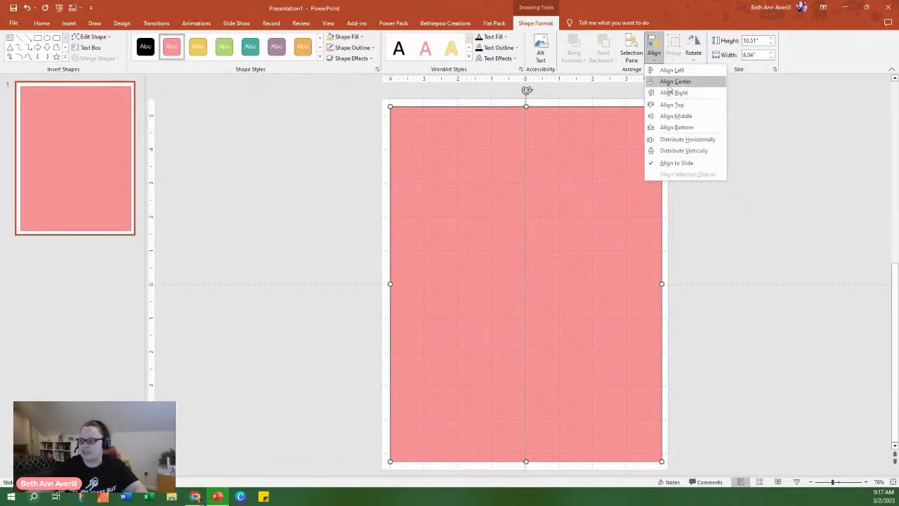
click(671, 82)
click(653, 53)
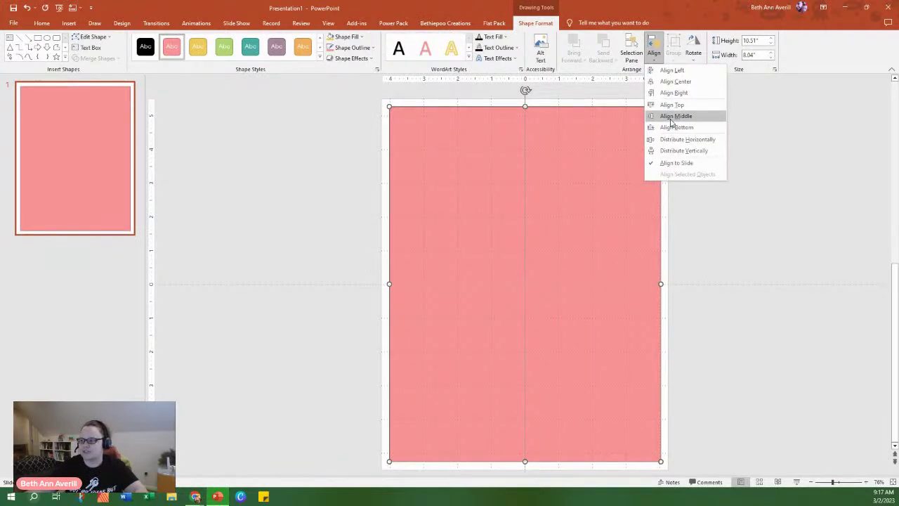
click(671, 119)
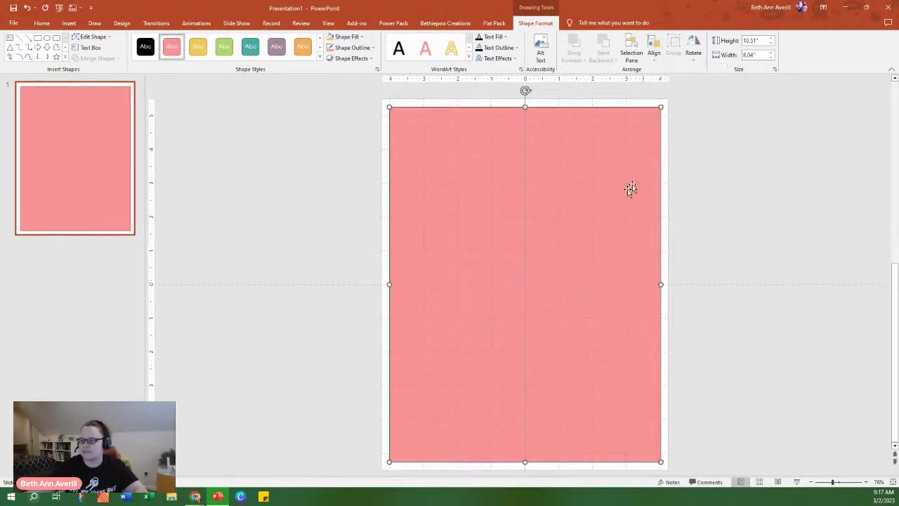
Give the large rectangle a solid white fill.
right_click(525, 224)
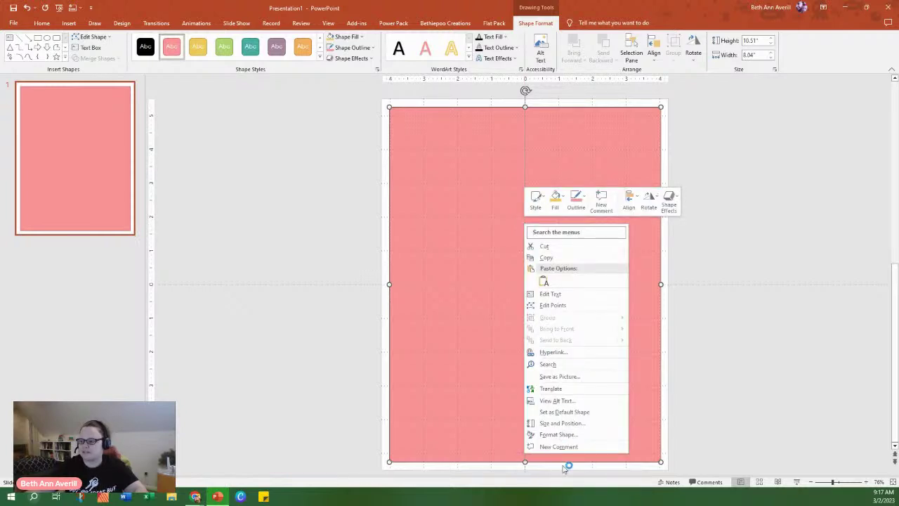
click(561, 435)
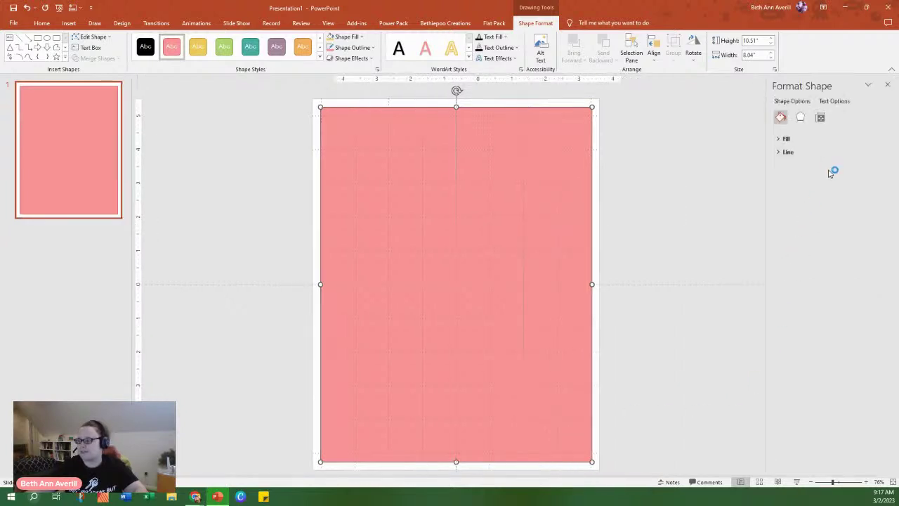
click(786, 139)
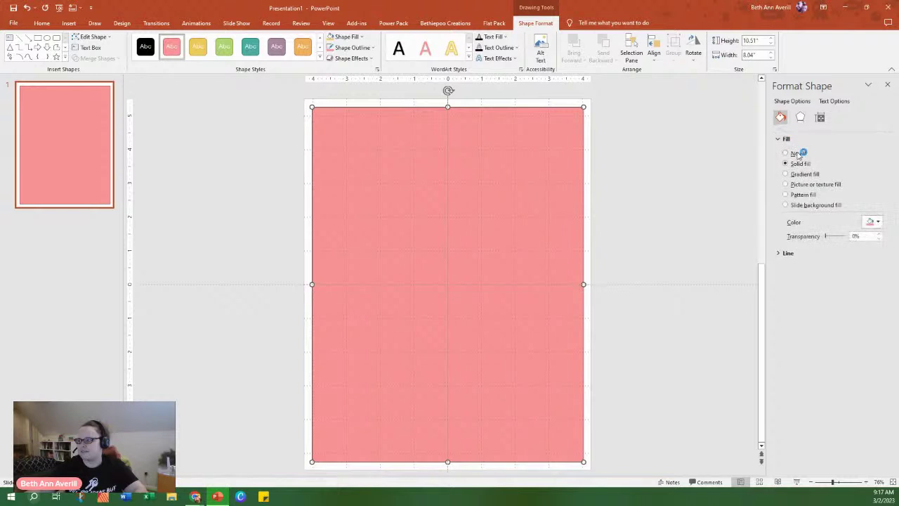
click(873, 222)
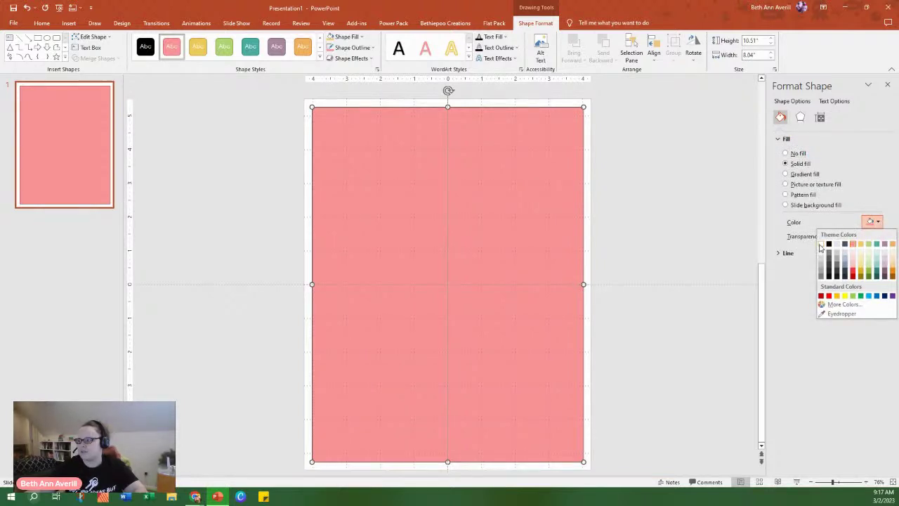
click(820, 244)
Set the large rectangle's outline to solid black with a width of 3 pt, leaving the shape deselected.
click(788, 254)
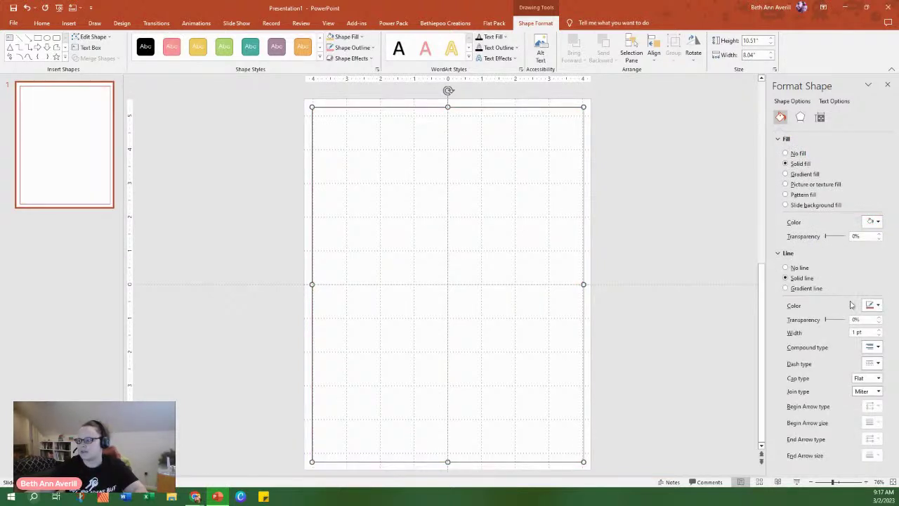
click(877, 305)
click(827, 333)
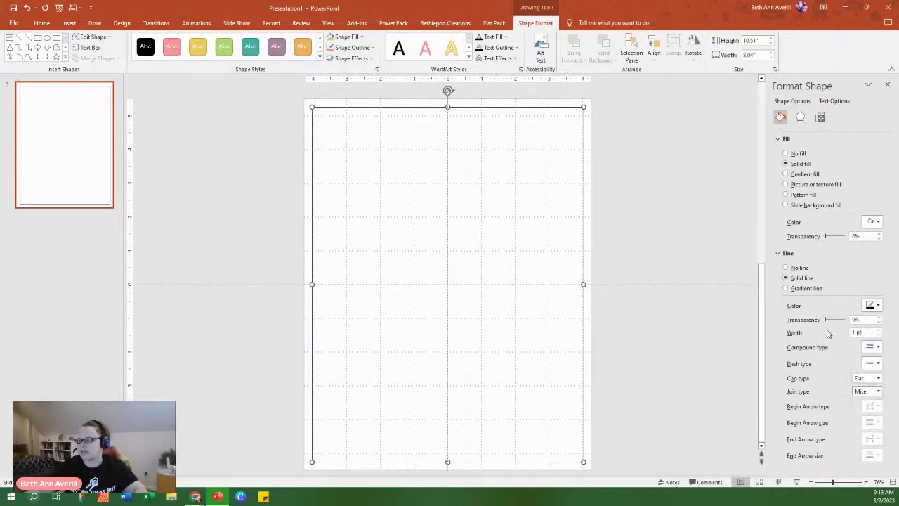
double_click(856, 333)
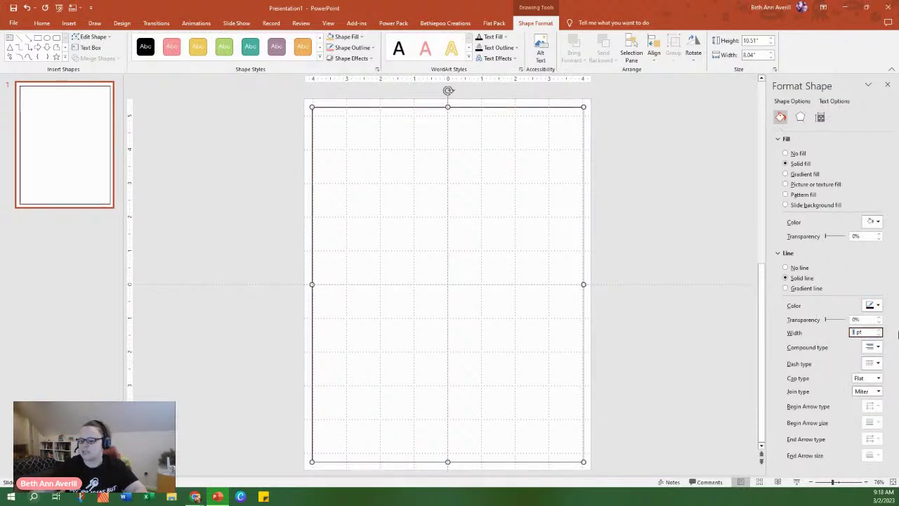
text(3)
key(Return)
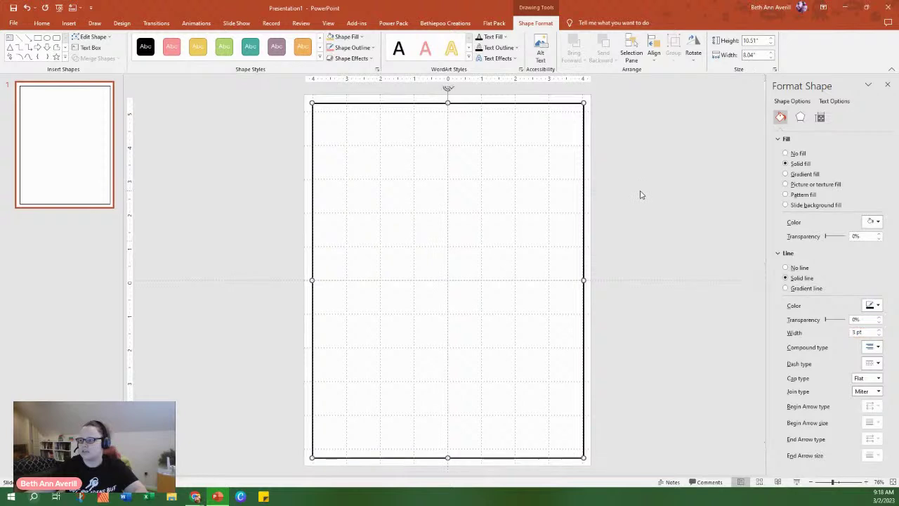
click(641, 192)
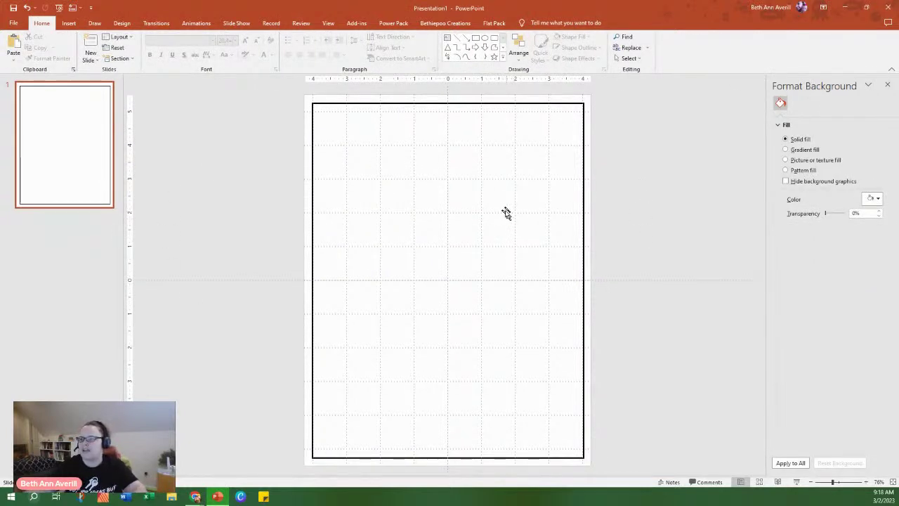
Draw a triangle about 2 in wide and 1.7 in high, rotated and placed across the page border's upper-right corner.
click(448, 47)
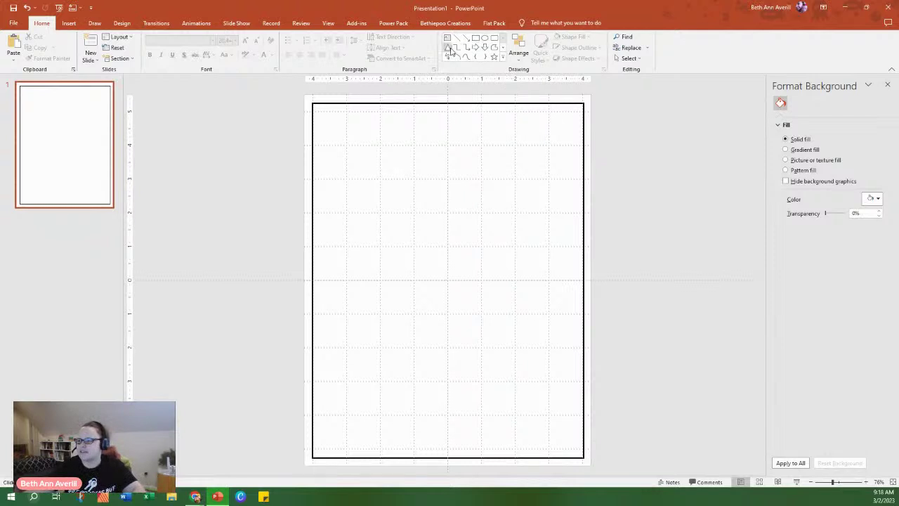
drag(639, 130, 706, 187)
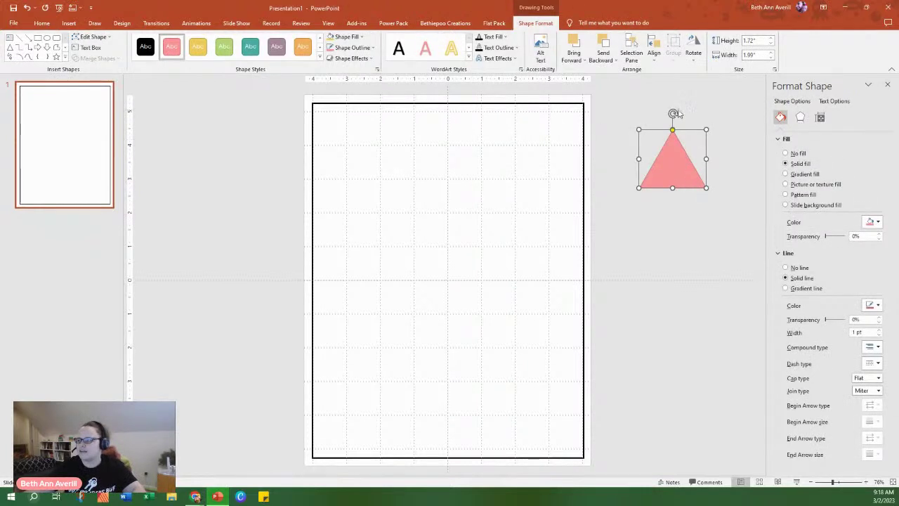
drag(674, 112, 631, 141)
drag(703, 152, 613, 99)
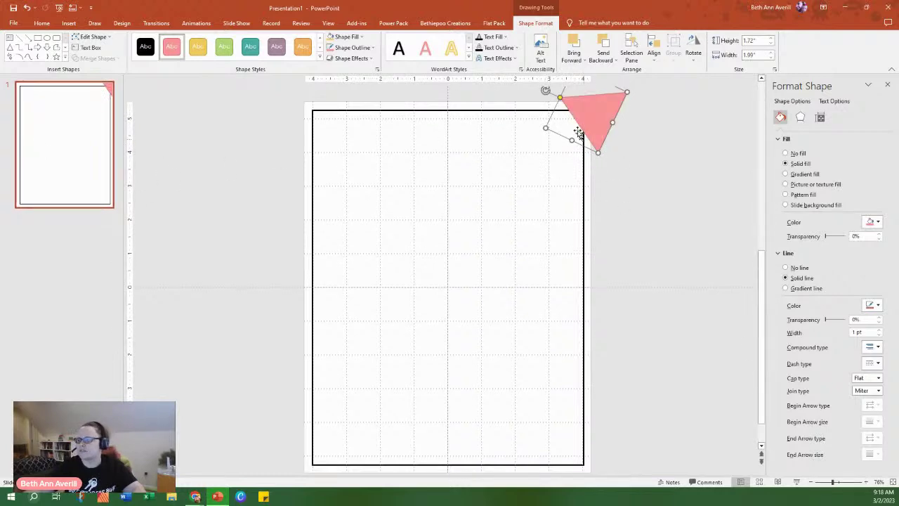
mouse_move(560, 98)
mouse_down()
mouse_move(551, 114)
mouse_move(606, 129)
mouse_move(599, 116)
mouse_up()
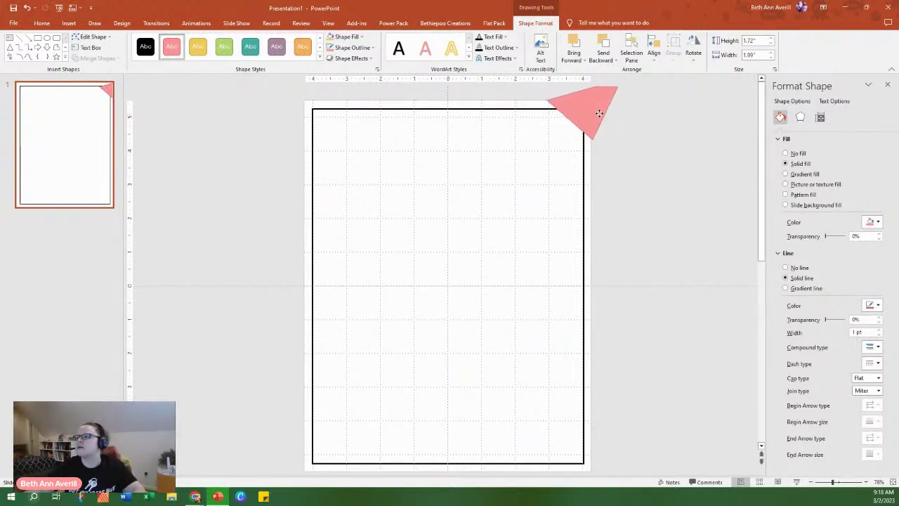
Give the corner triangle a solid white fill and a black 3 pt outline.
click(876, 222)
click(821, 244)
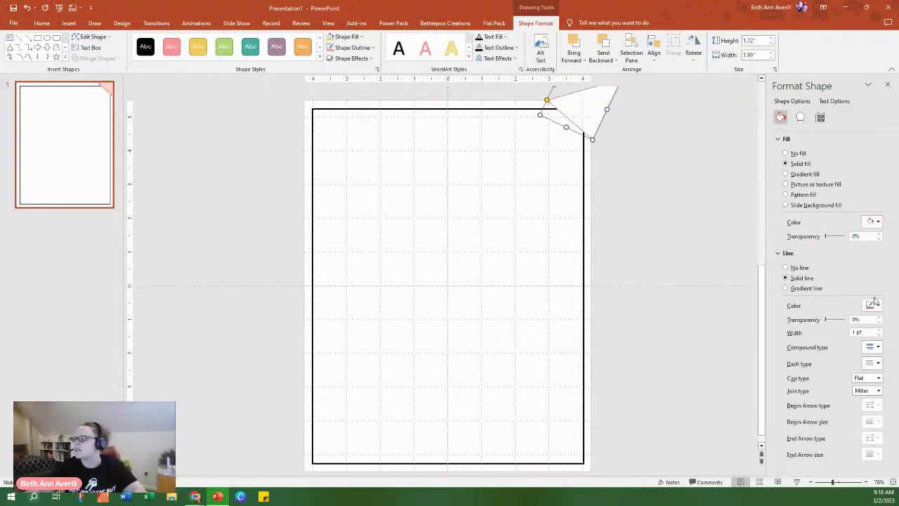
click(873, 305)
click(829, 328)
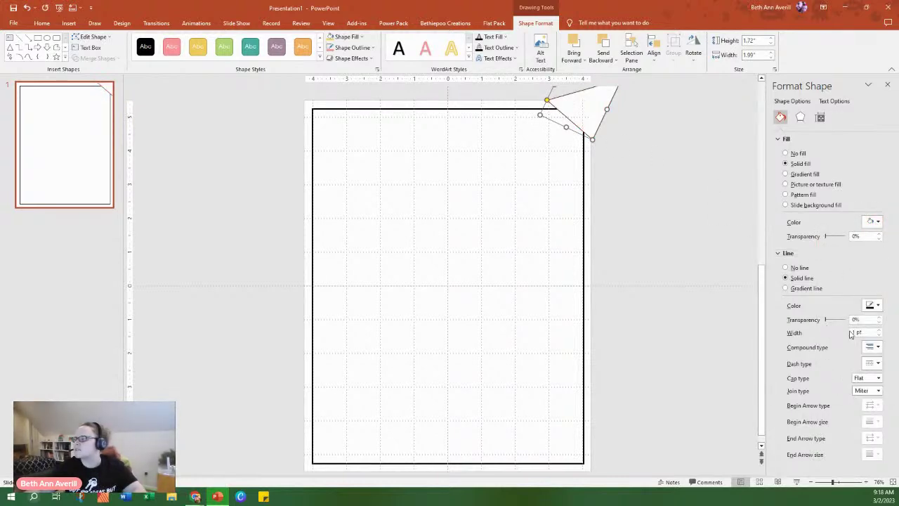
click(856, 332)
text(3)
key(Return)
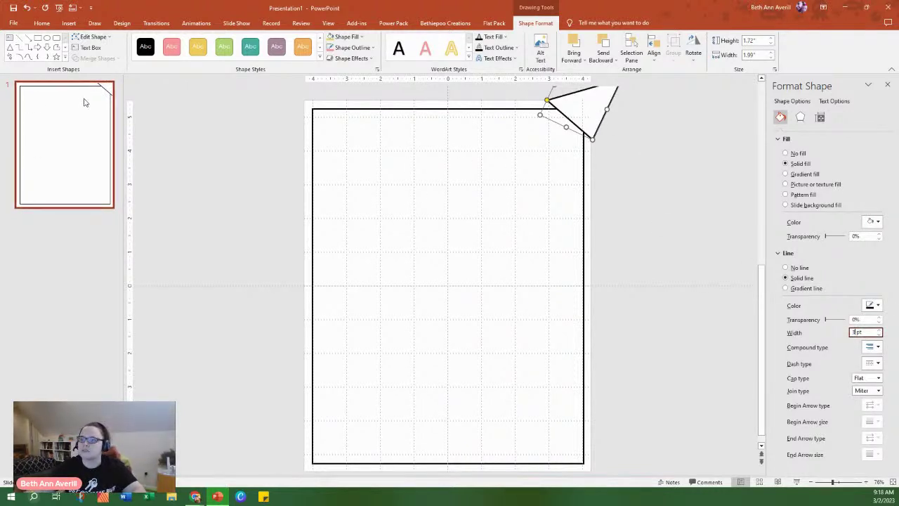
click(582, 107)
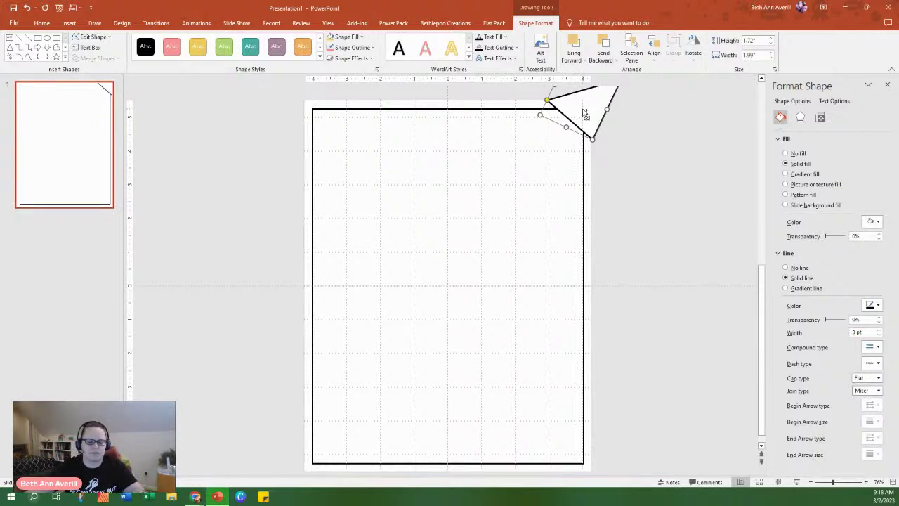
Duplicate the triangle and rotate the copy to cut across the page border's upper-left corner.
scroll(586, 114, up, 2)
drag(288, 187, 298, 131)
drag(256, 94, 307, 135)
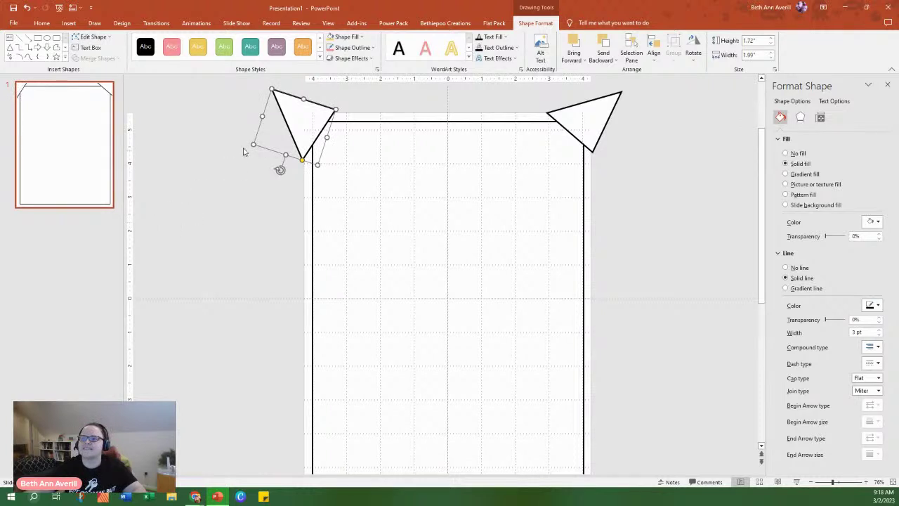
drag(279, 169, 272, 168)
drag(316, 121, 320, 121)
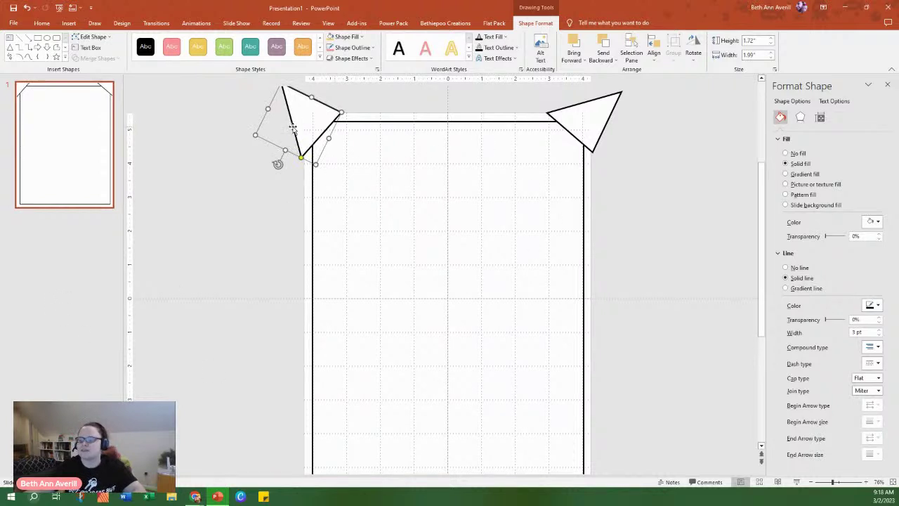
Delete both corner triangles, leaving only the rectangular page border on the slide.
key(Delete)
click(590, 147)
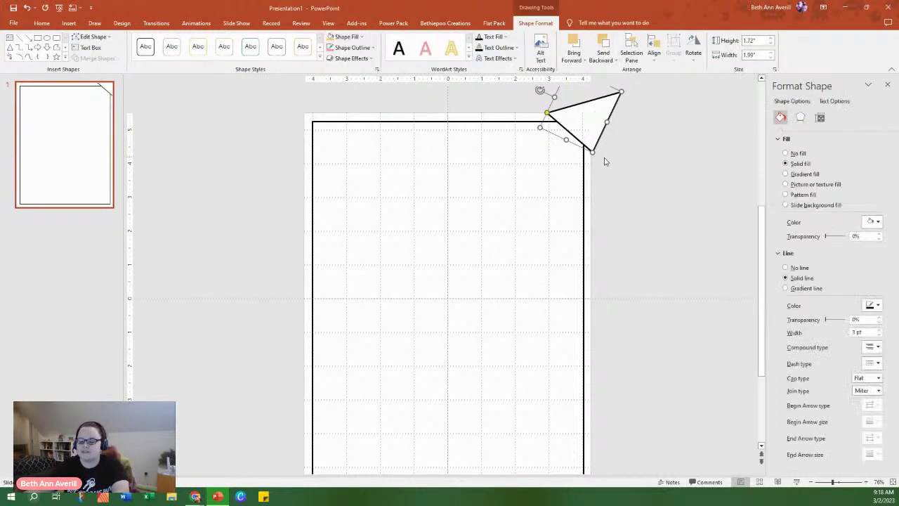
key(Delete)
scroll(513, 184, down, 1)
key(Delete)
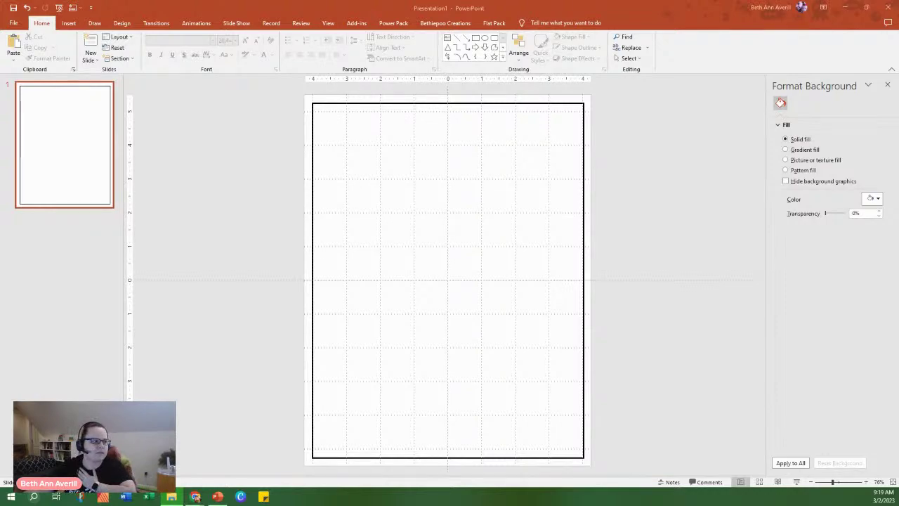
Switch to File Explorer, go to Pictures > Clip Art > Other Clipart, and check the Rainbow Sprinkle Studio Counting folder.
click(171, 497)
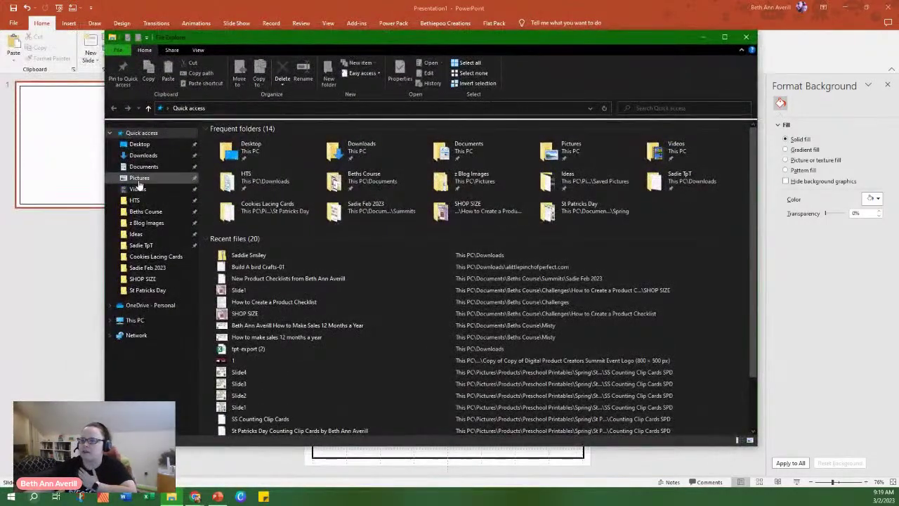
click(139, 178)
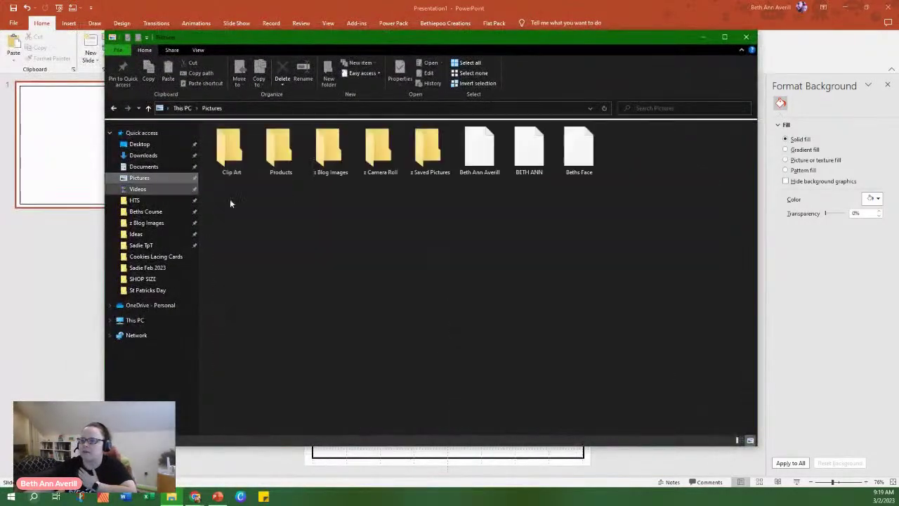
double_click(238, 161)
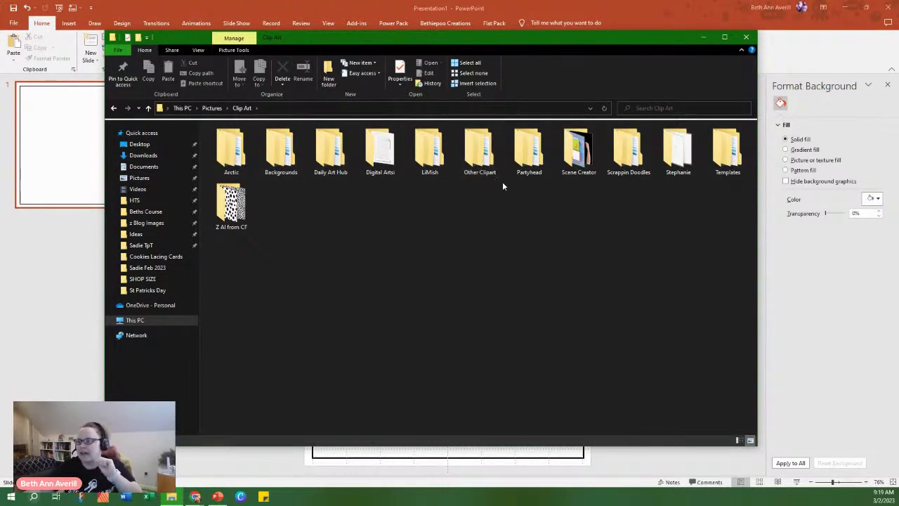
click(482, 158)
double_click(482, 158)
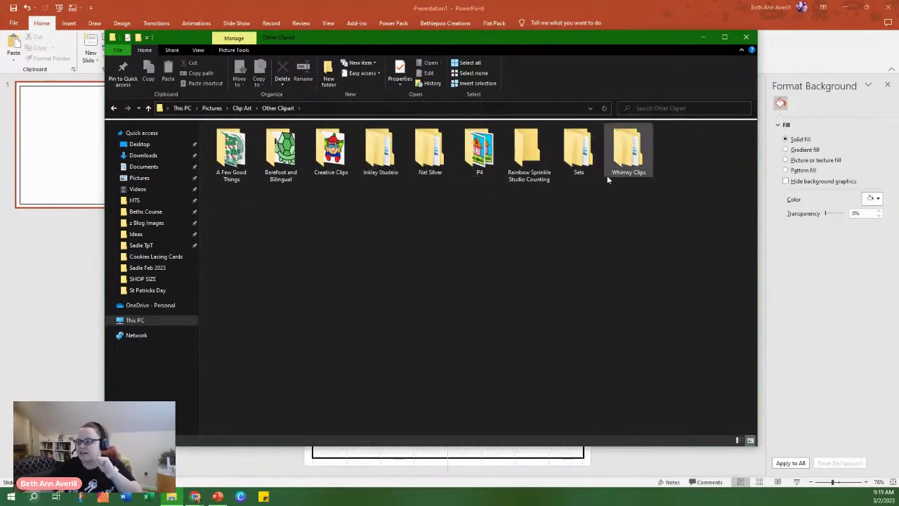
double_click(535, 170)
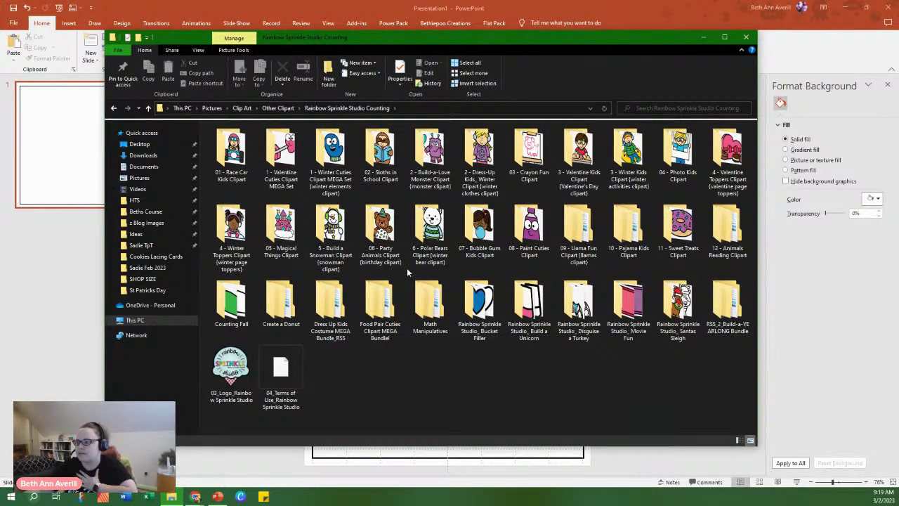
click(278, 108)
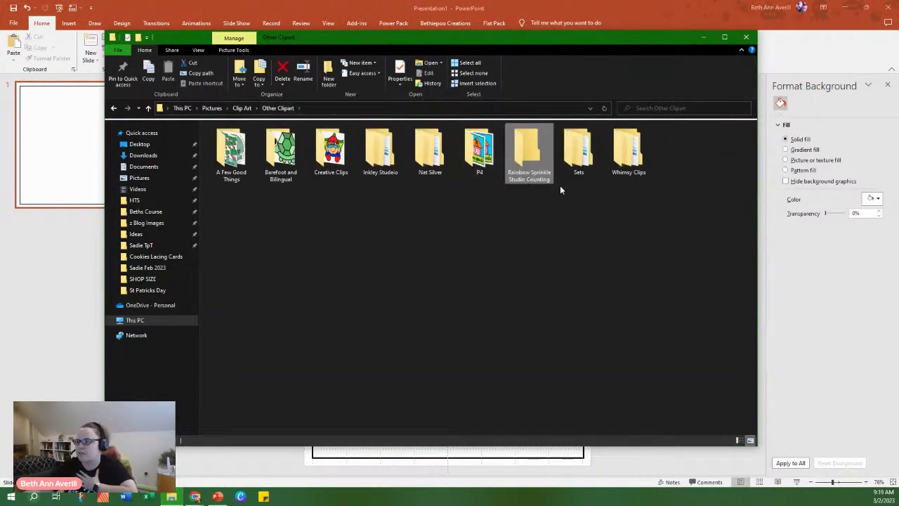
Insert the colored basket-shamrock image from Whimsy Clips > St Pat Blitz_WhimsyClips > Its Saint Patricks Day Kids > png onto the PowerPoint page.
double_click(629, 151)
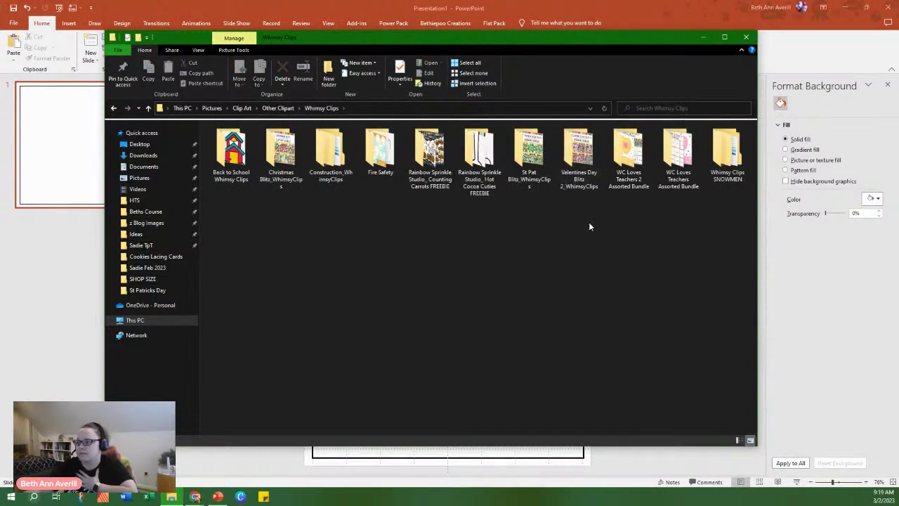
double_click(541, 163)
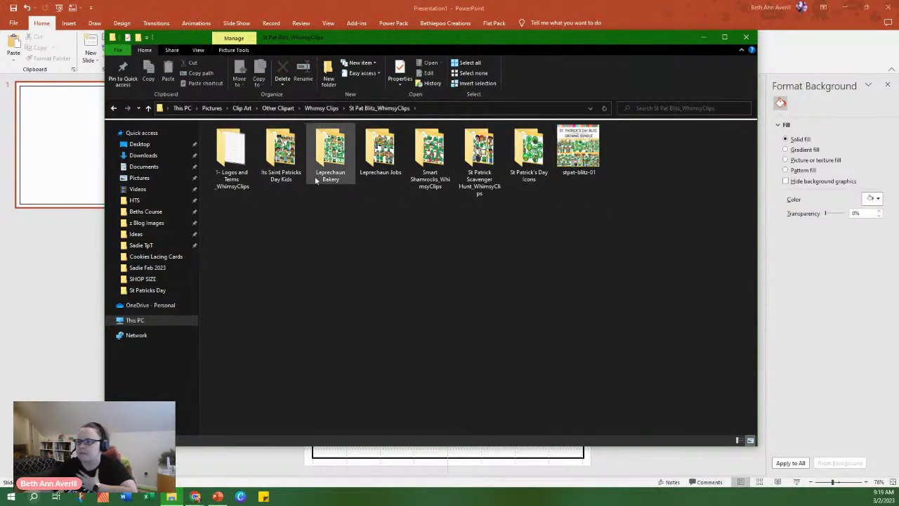
double_click(280, 152)
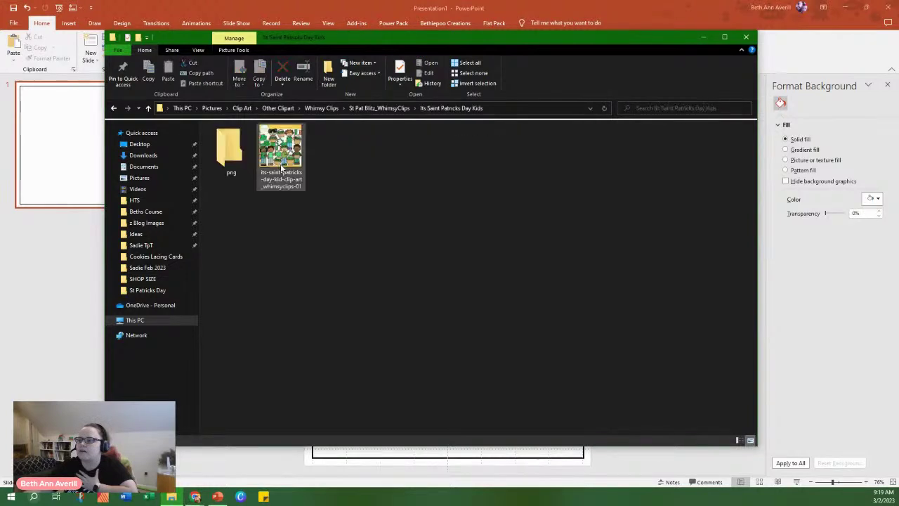
double_click(246, 145)
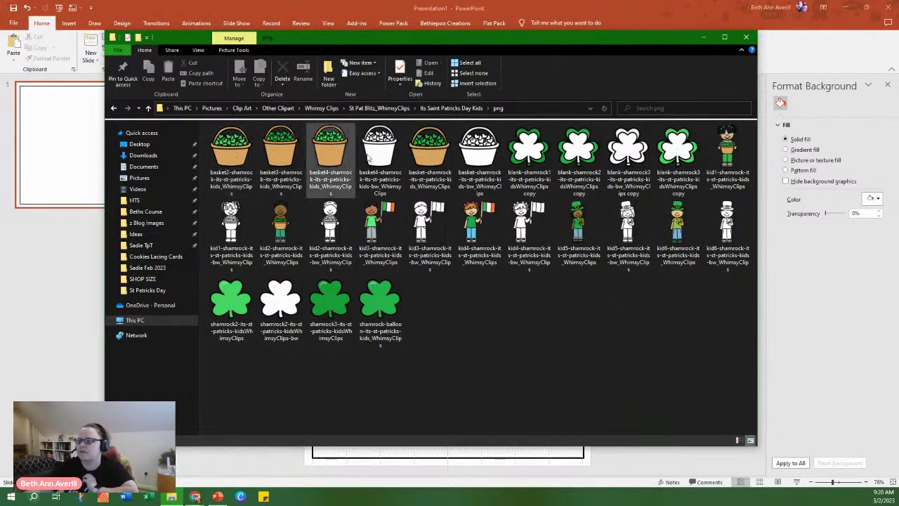
click(441, 158)
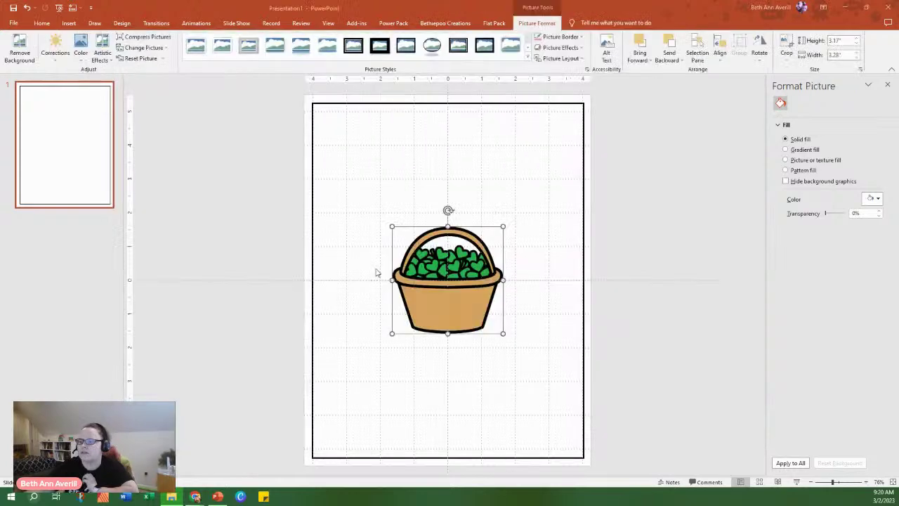
Switch to File Explorer and select the three solid green shamrock images in the png folder.
drag(453, 287, 454, 282)
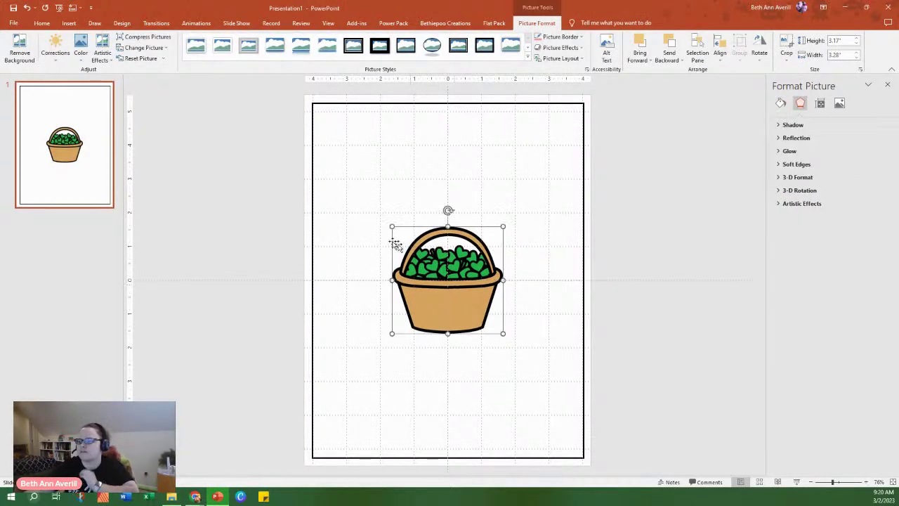
click(201, 195)
click(171, 496)
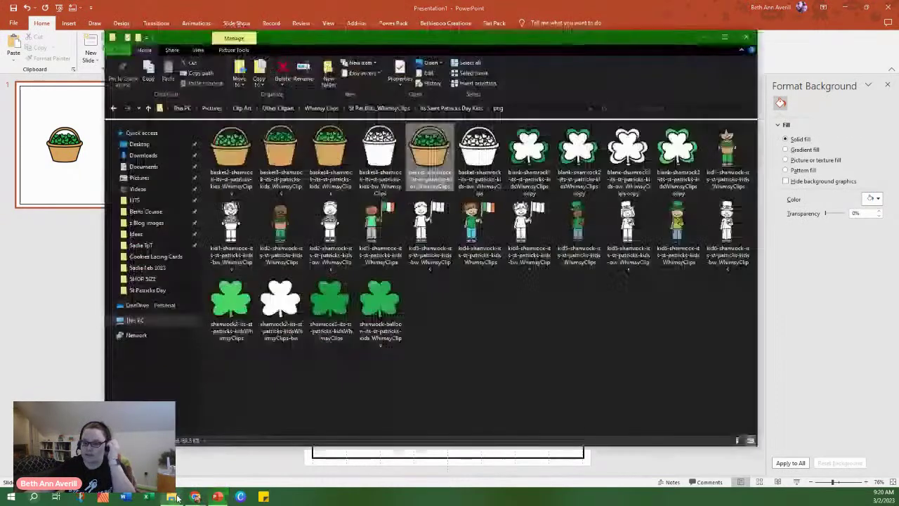
click(375, 307)
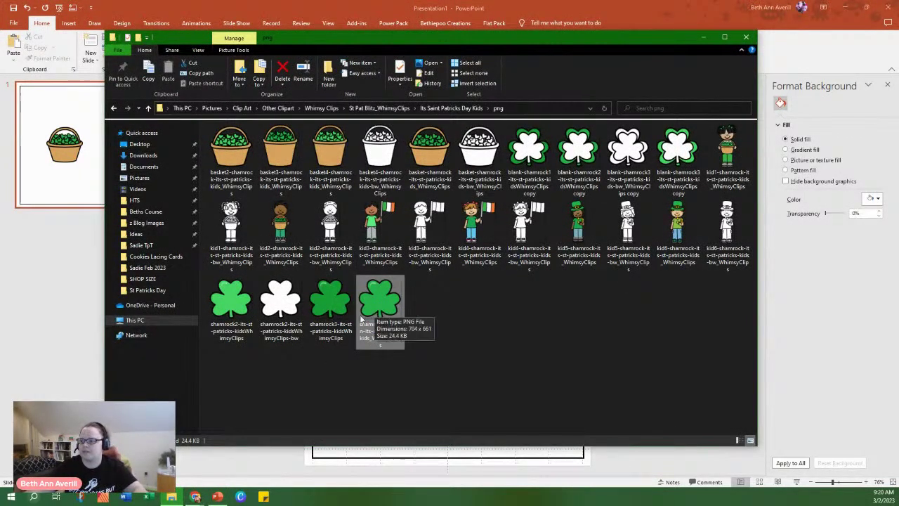
ctrl+click(234, 312)
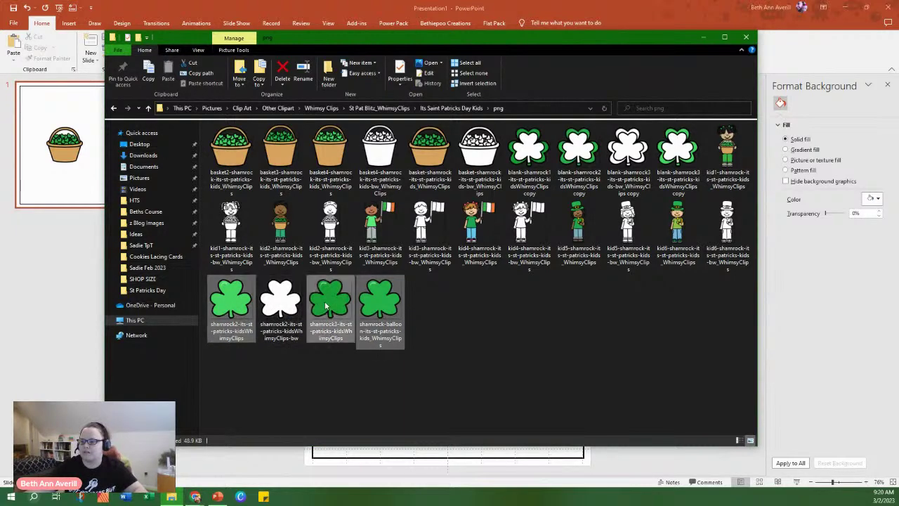
Try to bring the three selected green shamrock images into the PowerPoint presentation.
drag(336, 304, 771, 372)
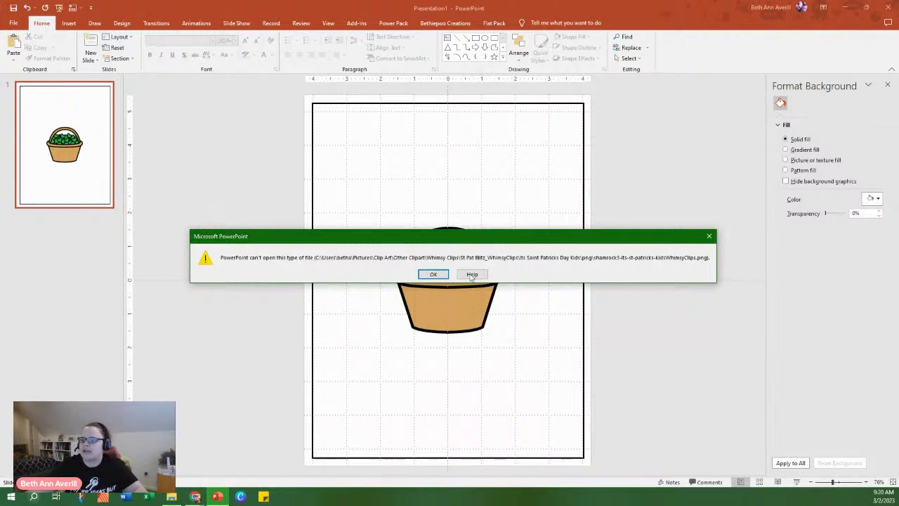
click(478, 274)
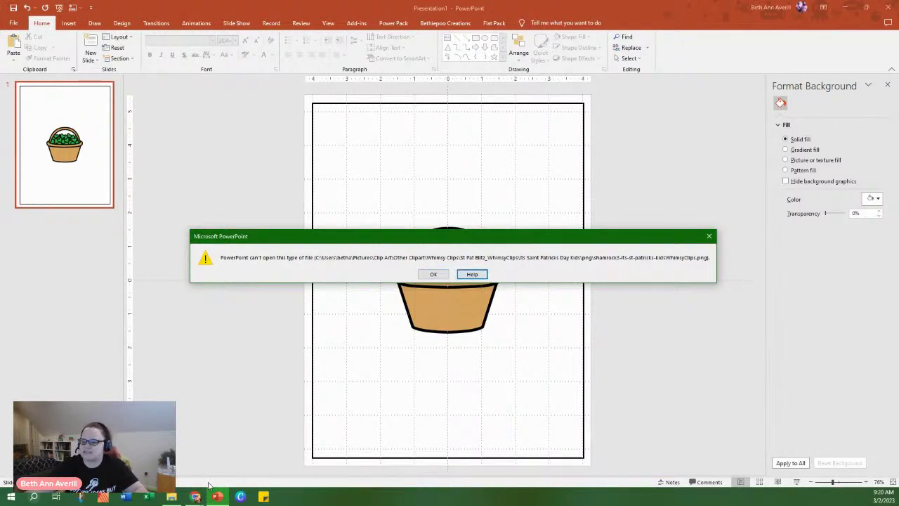
click(433, 274)
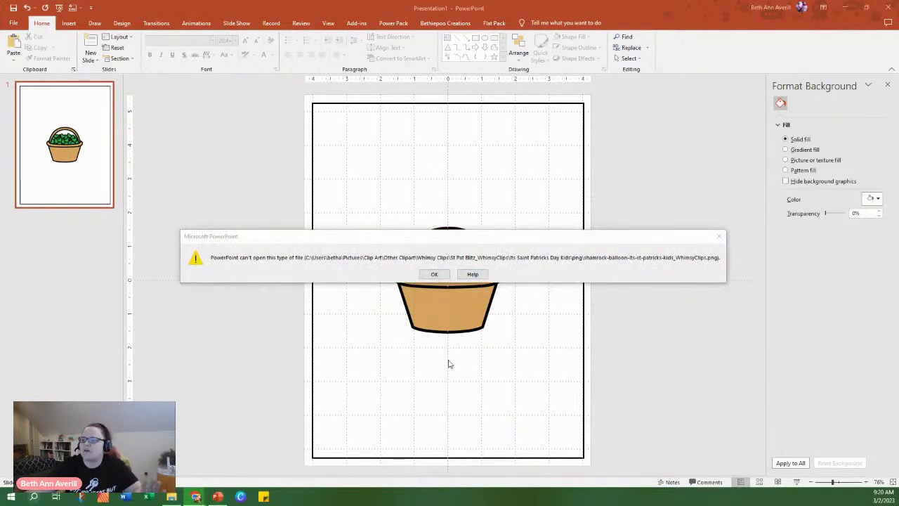
click(436, 274)
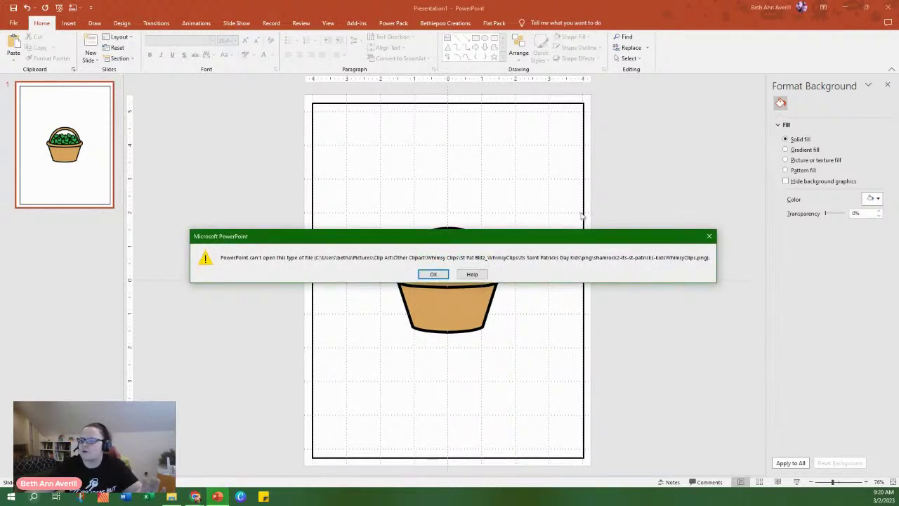
click(709, 237)
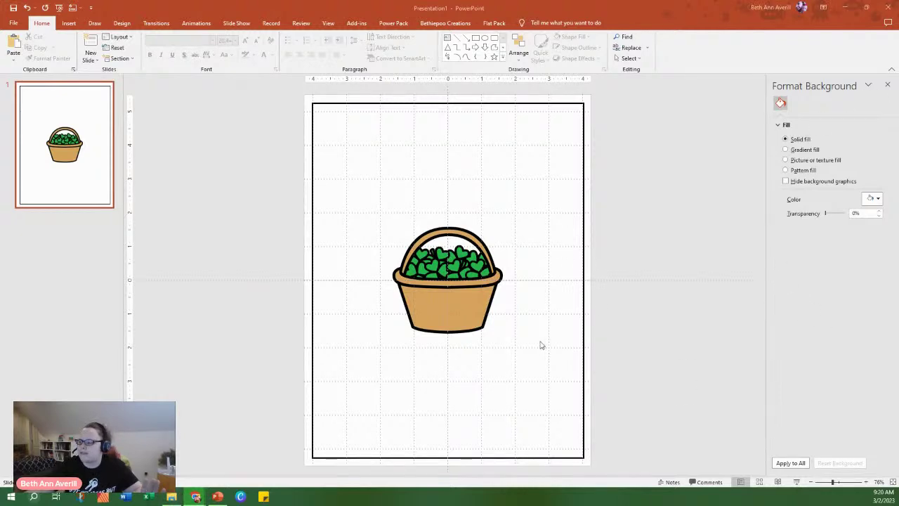
Insert the three selected shamrock images from File Explorer onto the PowerPoint page and spread them around the basket.
click(171, 496)
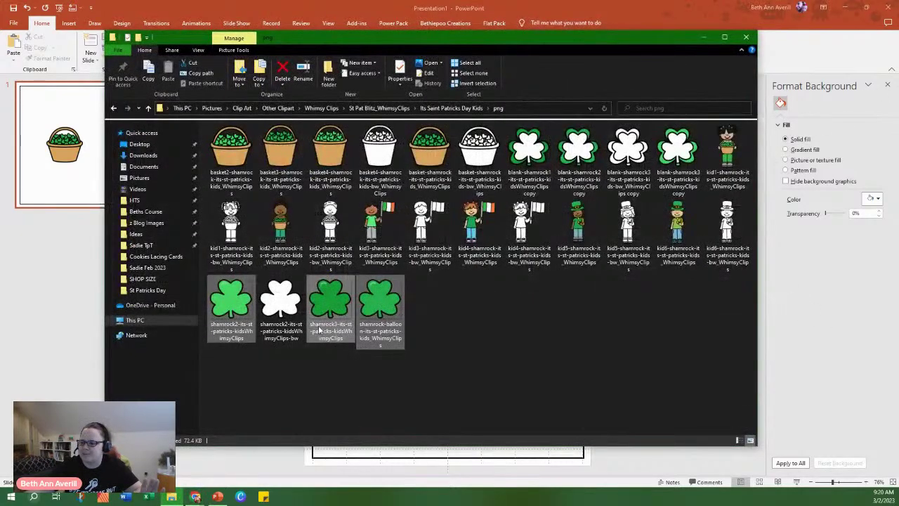
drag(323, 323, 283, 468)
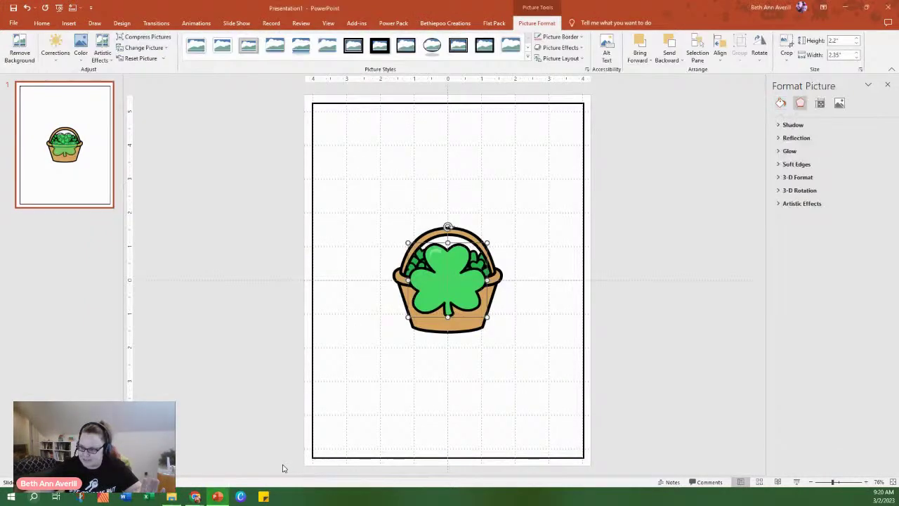
drag(462, 281, 541, 373)
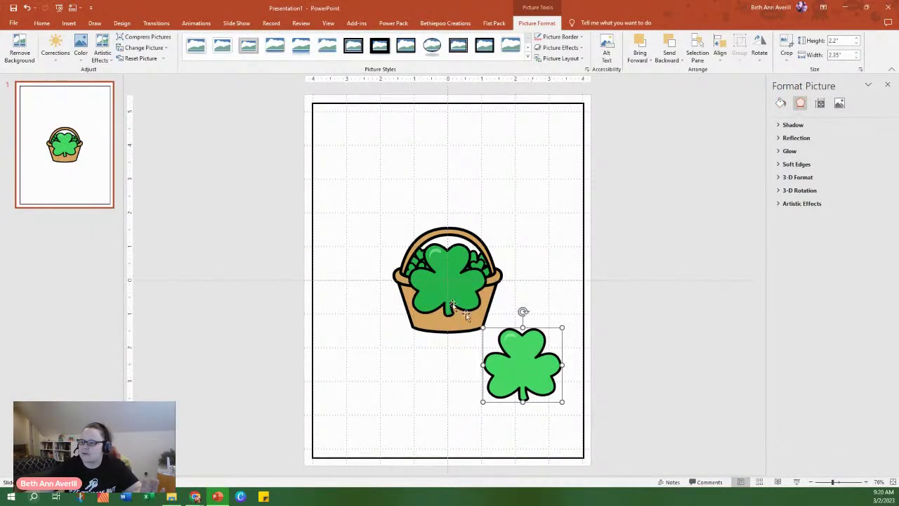
drag(417, 301, 358, 406)
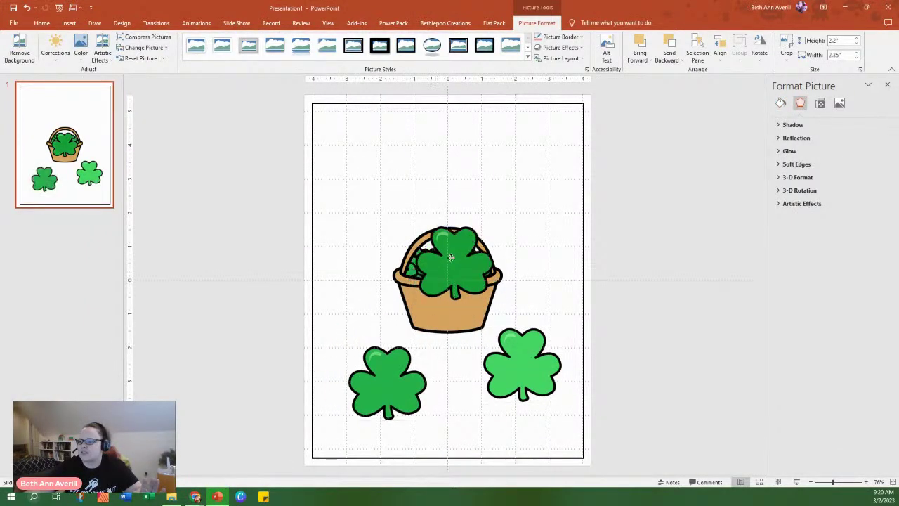
drag(457, 279, 520, 203)
click(445, 289)
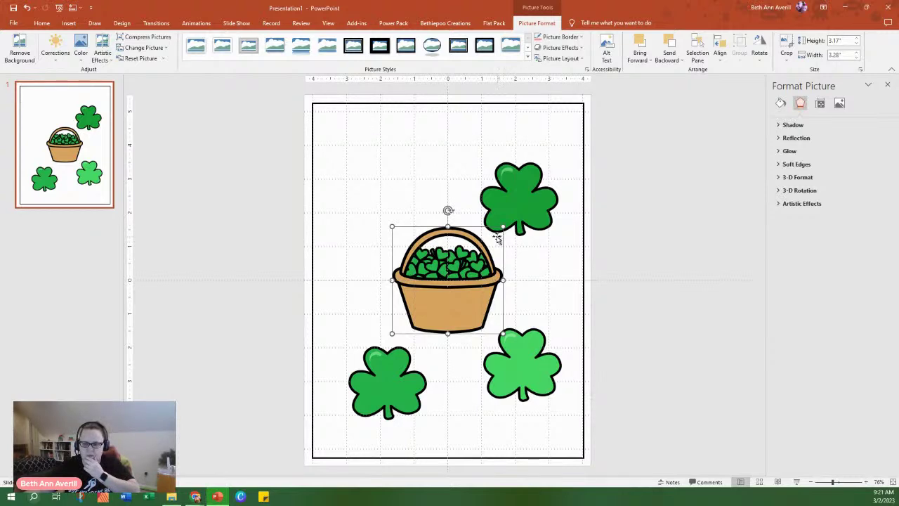
Draw a text box near the upper edge of the page and widen it to the full page width.
click(43, 24)
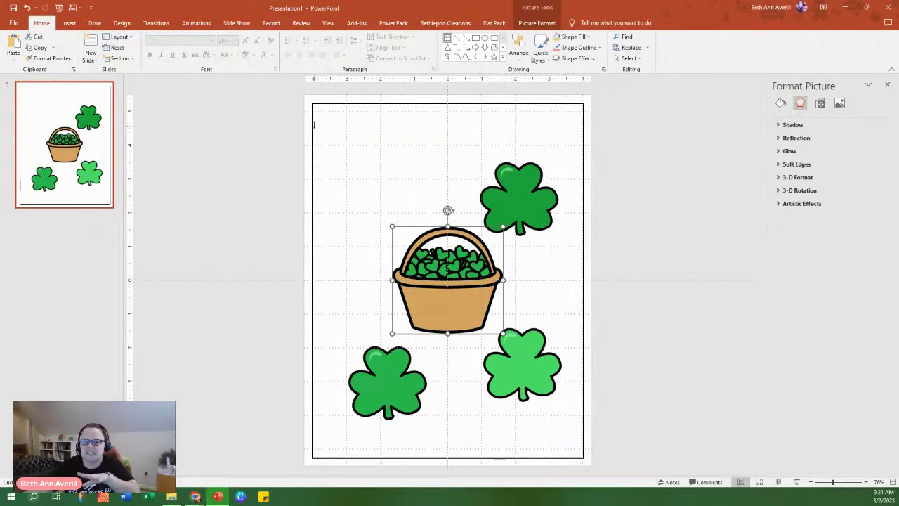
drag(319, 113, 580, 169)
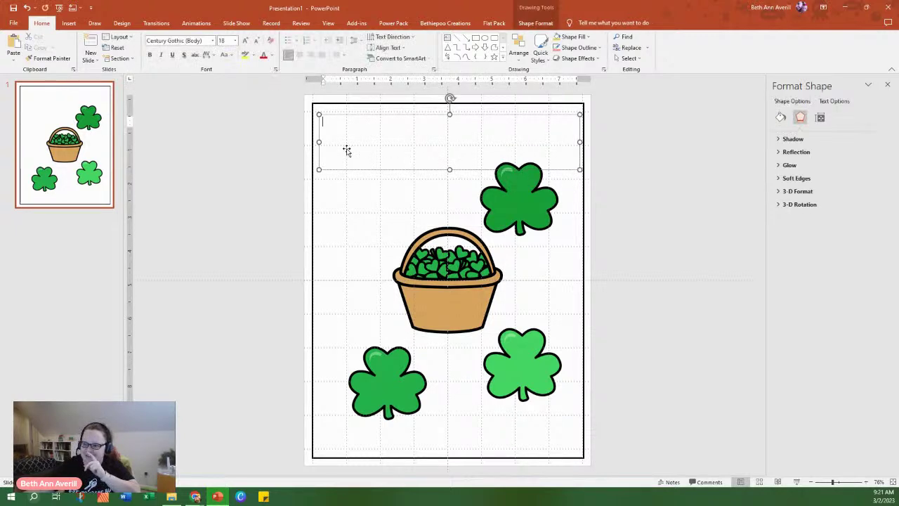
drag(319, 142, 303, 142)
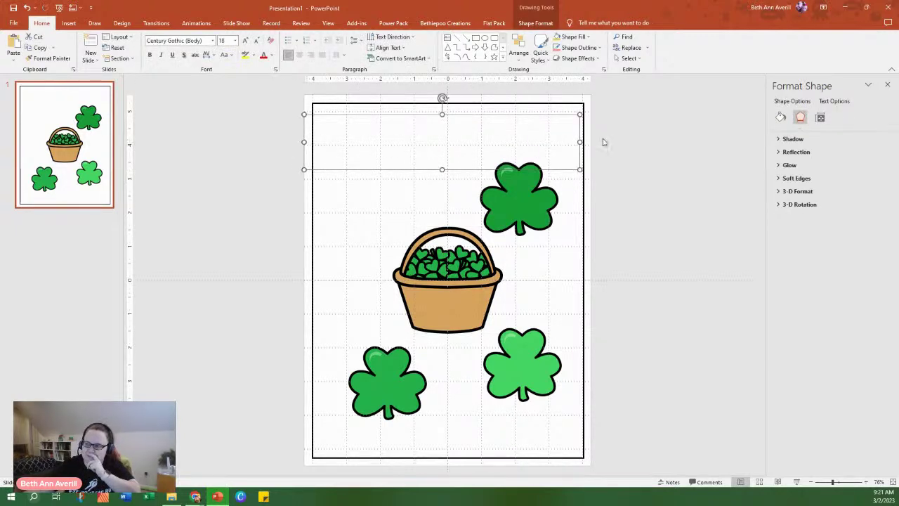
drag(579, 143, 591, 142)
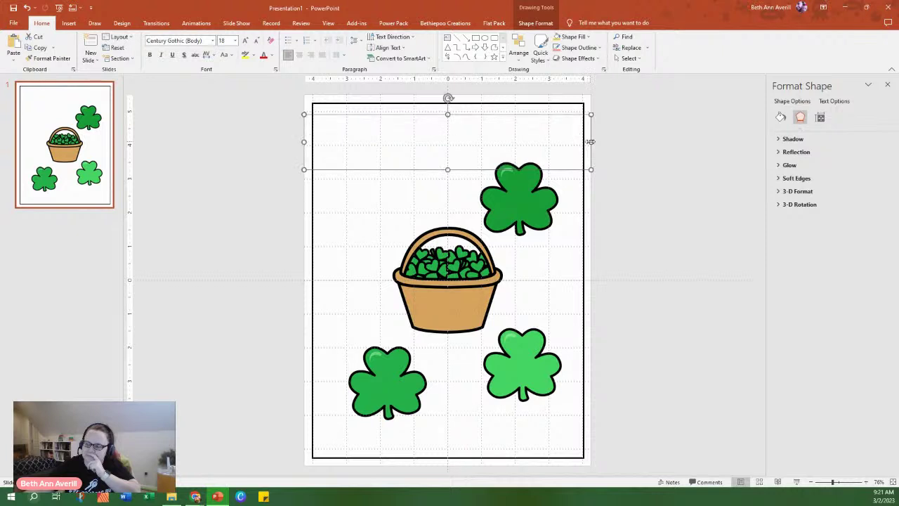
click(460, 289)
Enter the title "St. Patrick's Day" in the text box above the basket.
click(423, 138)
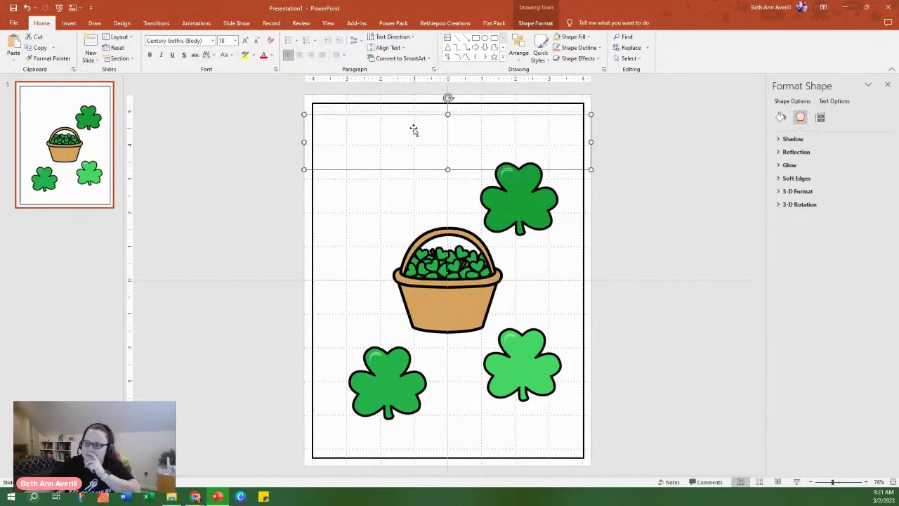
click(415, 134)
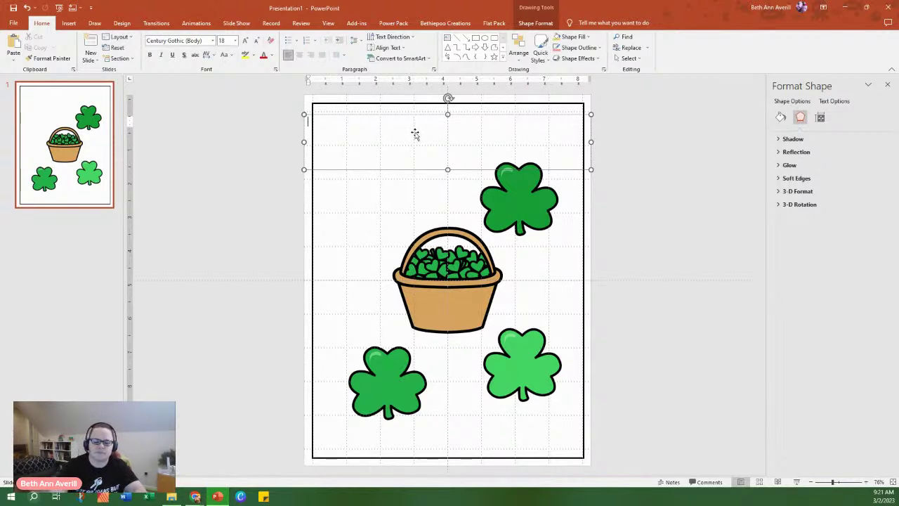
text(St. Patric)
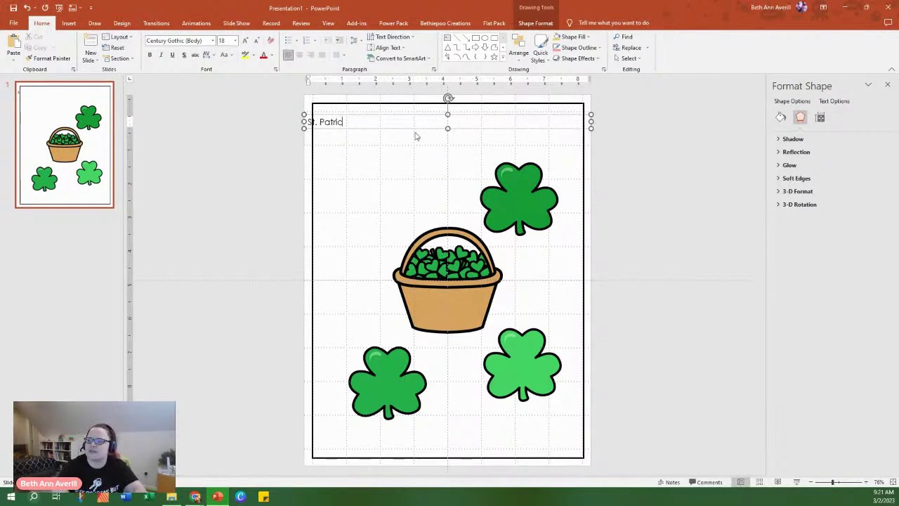
text(k's Day)
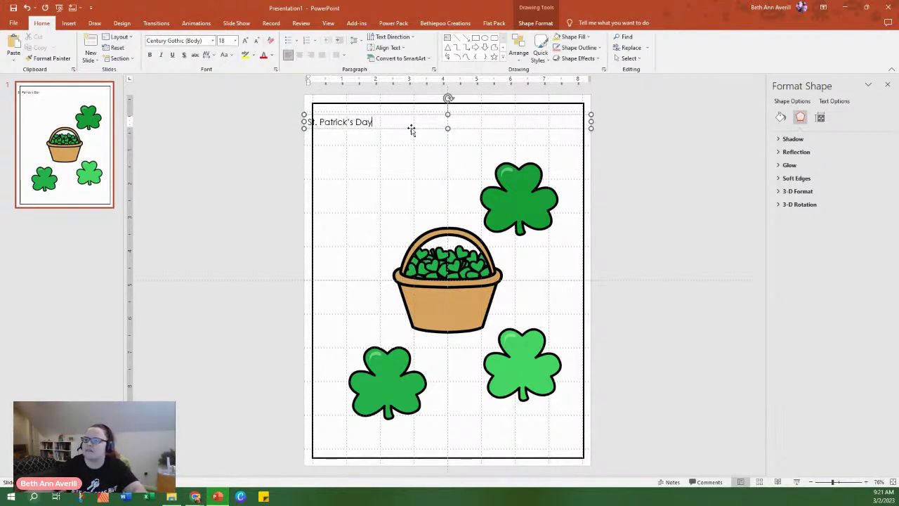
Center the title text and enlarge it to 54 pt.
click(411, 129)
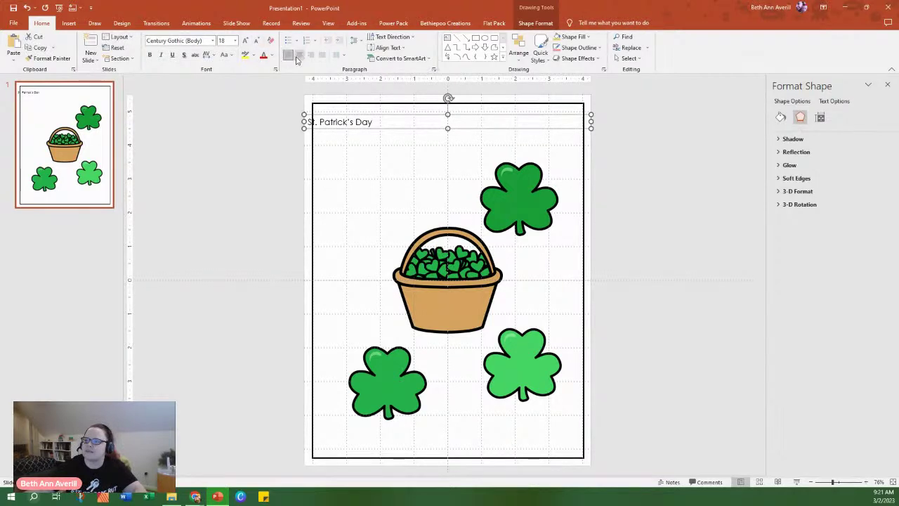
click(298, 55)
click(246, 41)
click(246, 41)
click(246, 41)
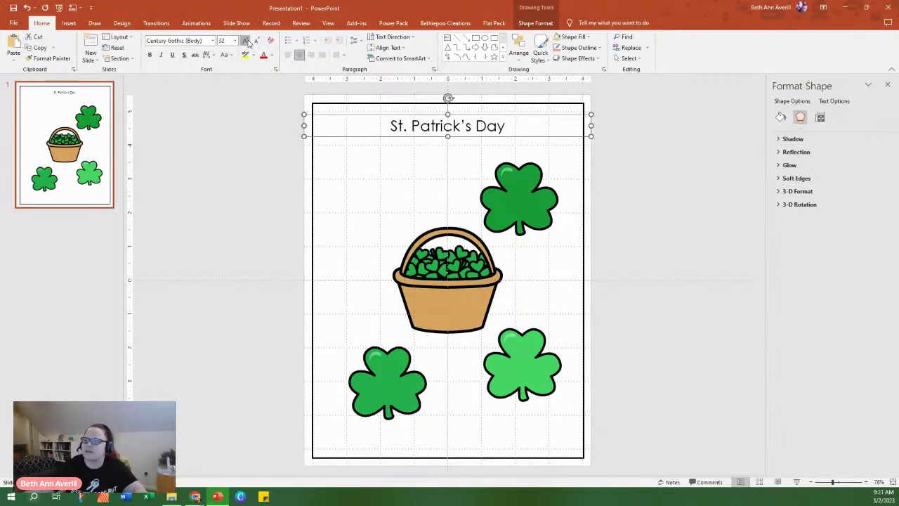
click(246, 41)
click(246, 41)
click(246, 41)
click(246, 41)
click(246, 41)
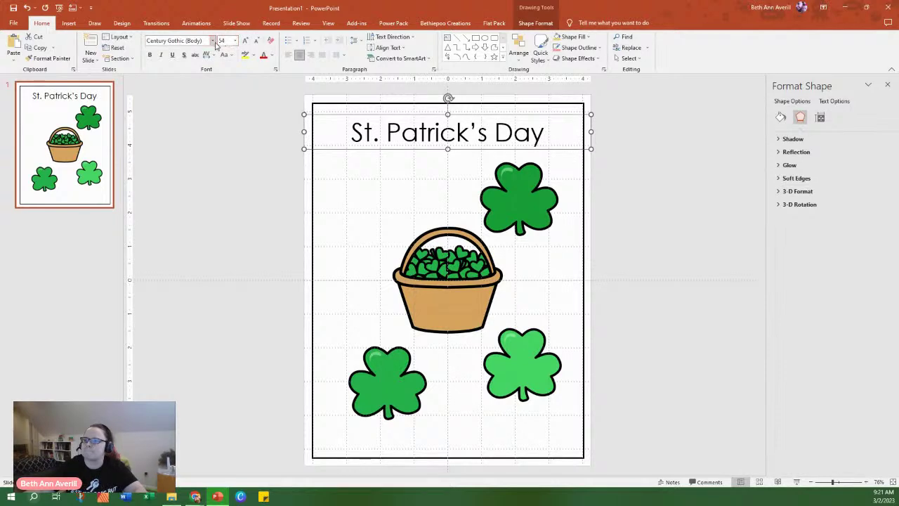
Set the title's font to DayDreamer and change its case to all uppercase.
click(212, 41)
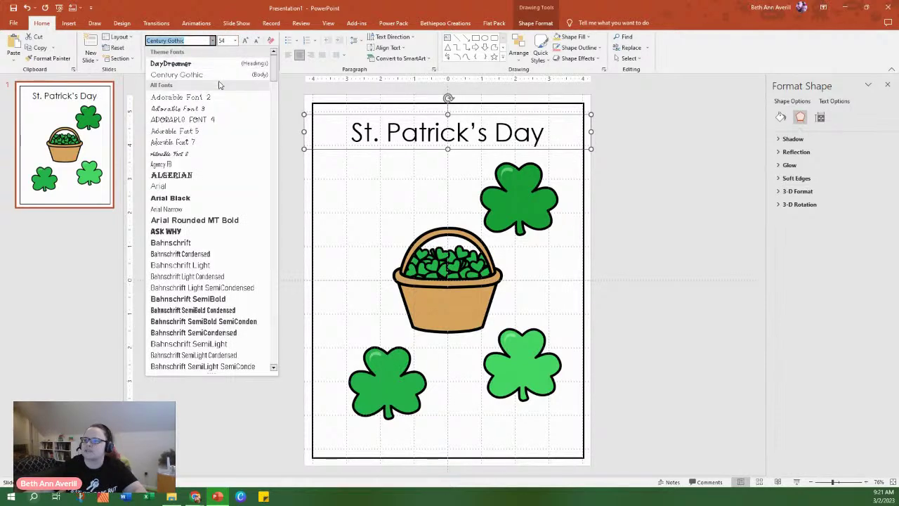
click(219, 64)
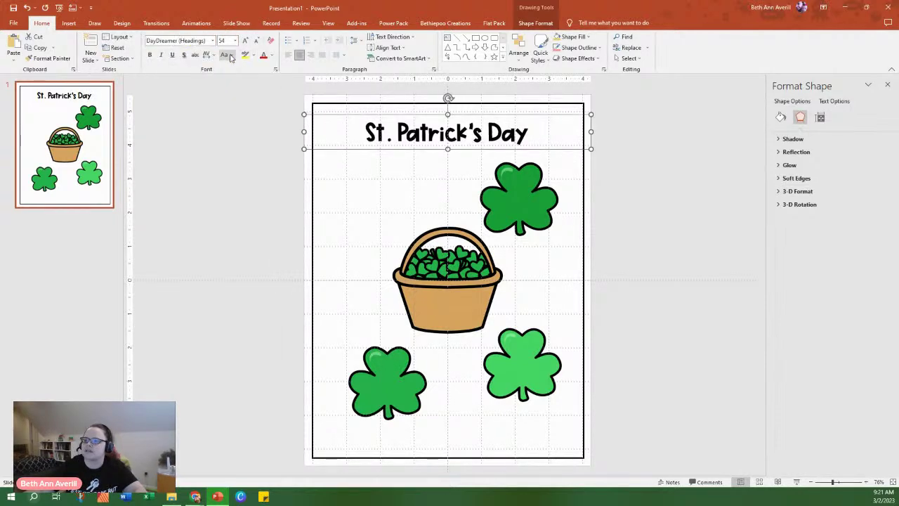
click(227, 54)
click(250, 89)
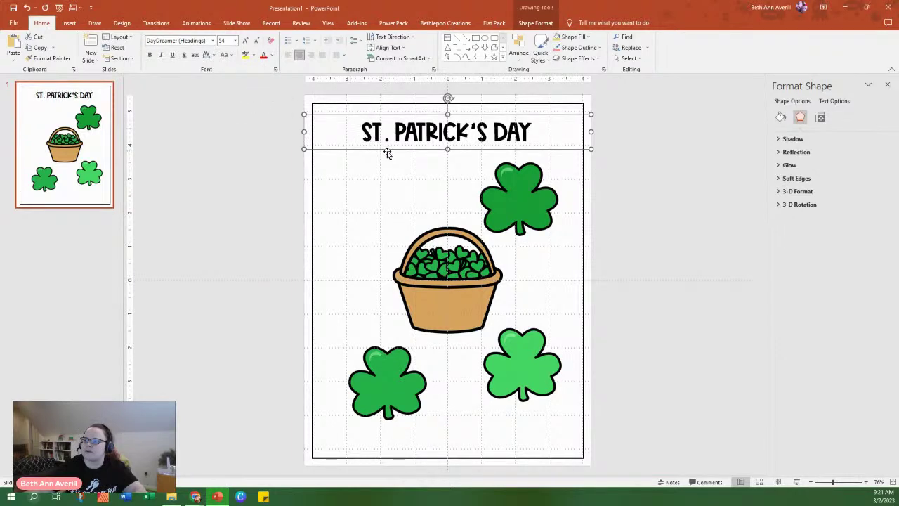
Color the title with the dark green sampled by Eyedropper from the shamrock above the basket.
click(273, 56)
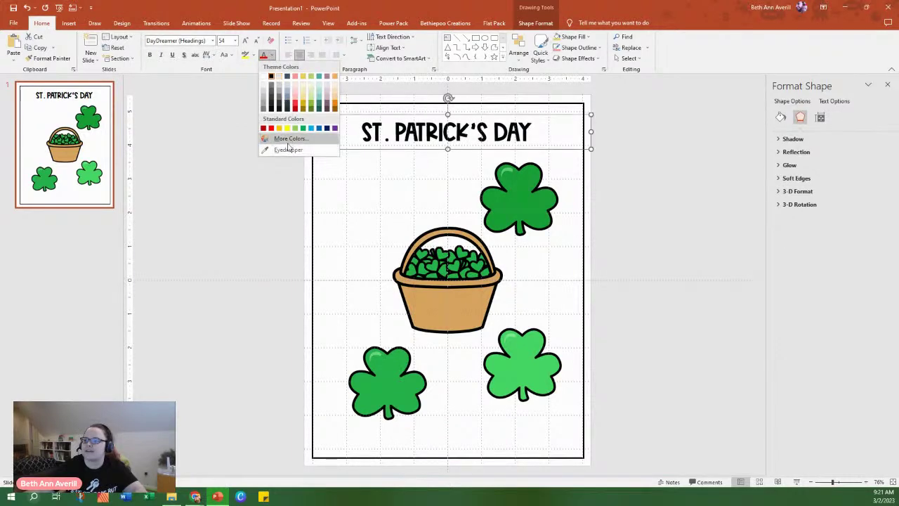
click(263, 146)
click(529, 188)
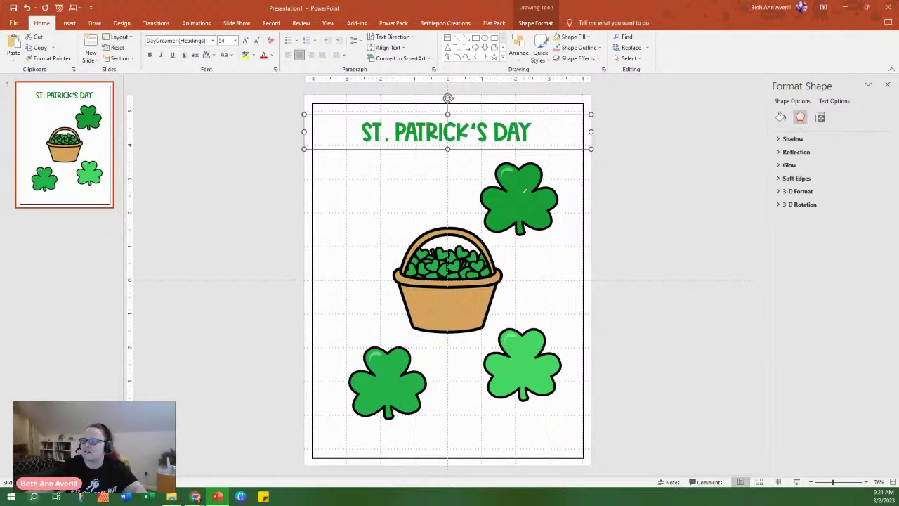
Enlarge the title text to 88 pt.
click(245, 41)
click(245, 41)
click(246, 40)
click(245, 41)
click(245, 41)
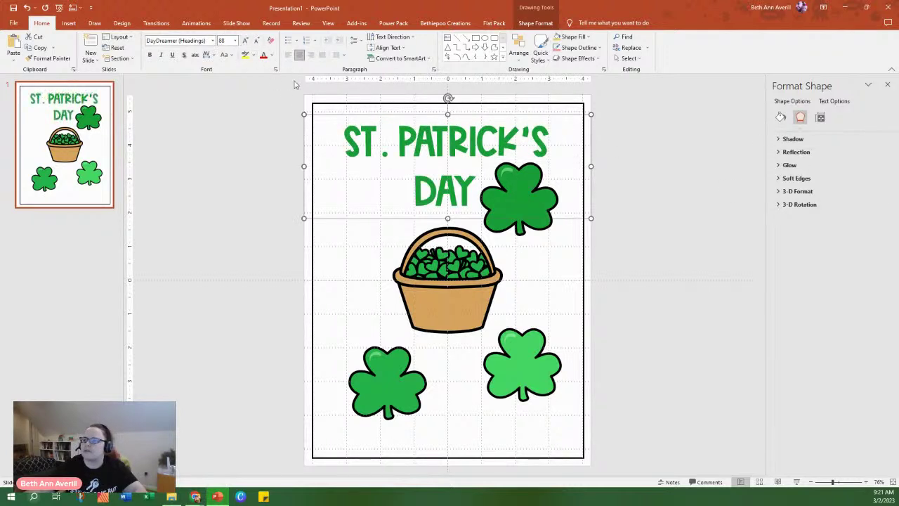
Move the title off the page to its left side, narrowing the text box and reducing the font size to fit one line.
double_click(475, 143)
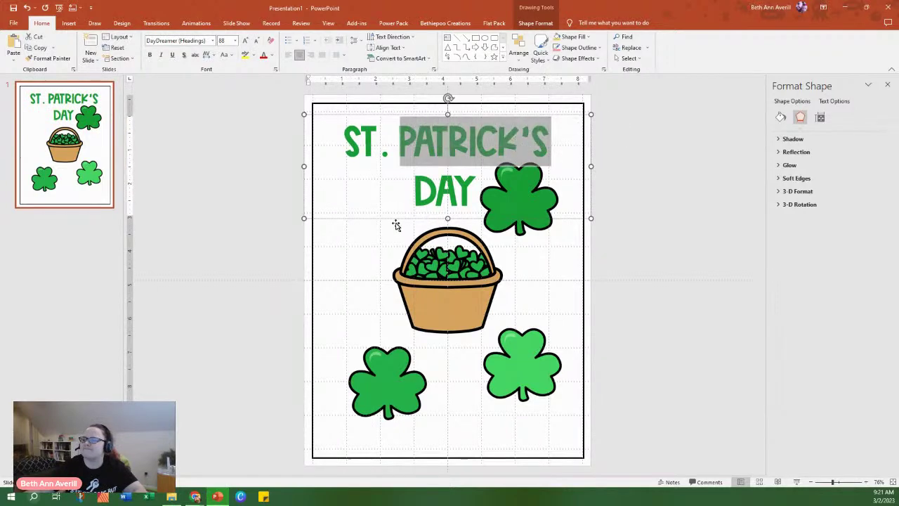
drag(395, 221, 163, 232)
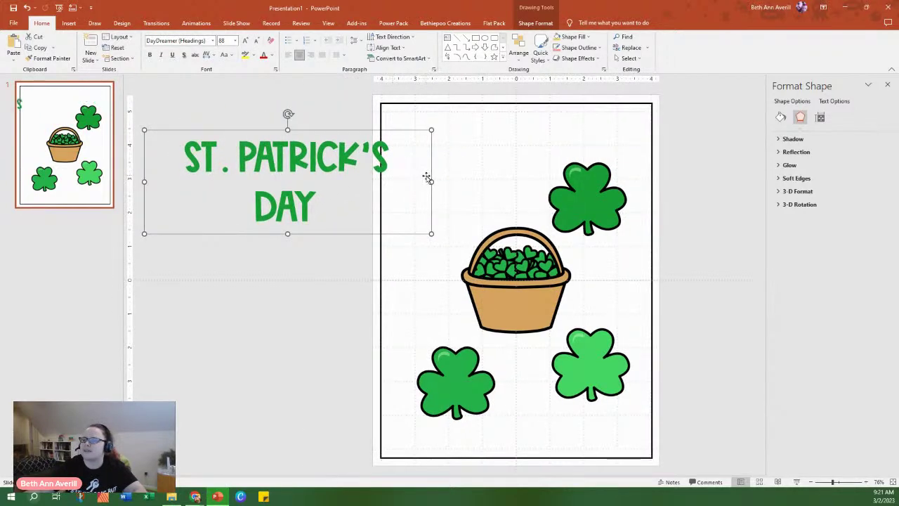
drag(431, 182, 361, 184)
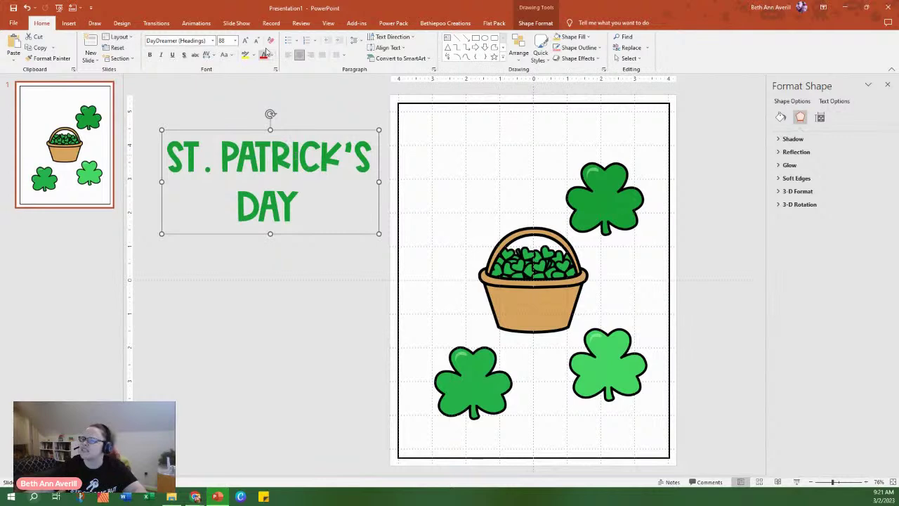
click(258, 41)
click(708, 232)
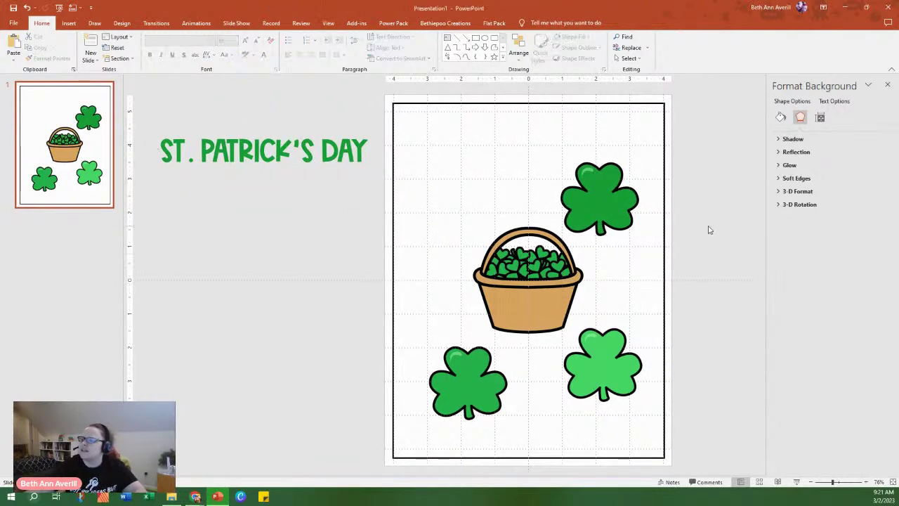
Enlarge the basket in the middle of the page, then shrink the dark green shamrock and place it near the page's upper-right corner.
click(534, 291)
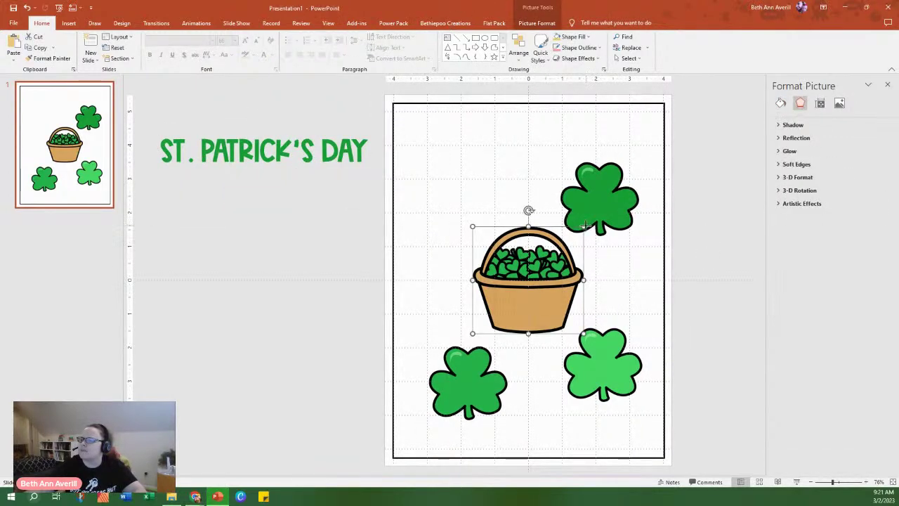
drag(584, 227, 602, 204)
click(623, 205)
drag(640, 237, 610, 160)
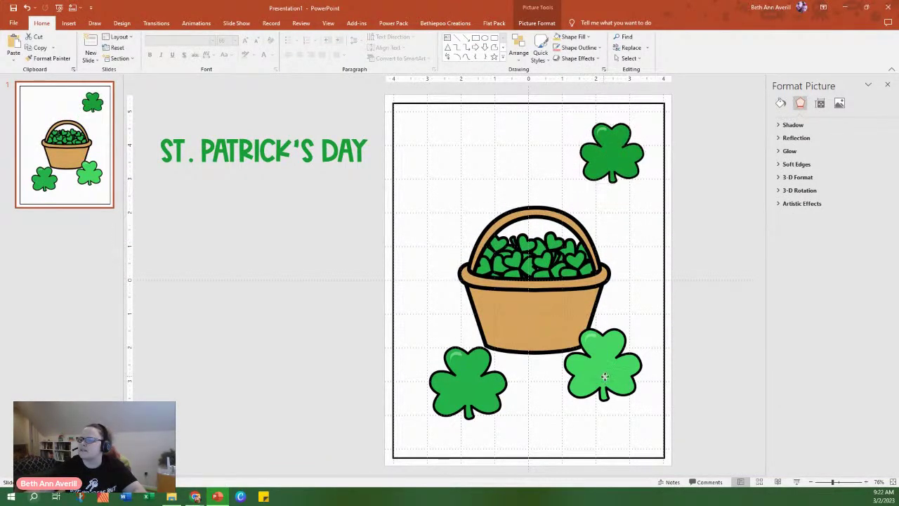
Shrink and lower the light green shamrock, and move the other lower shamrock toward the page's lower-left corner, enlarging it slightly.
drag(605, 377, 602, 420)
drag(643, 450, 629, 434)
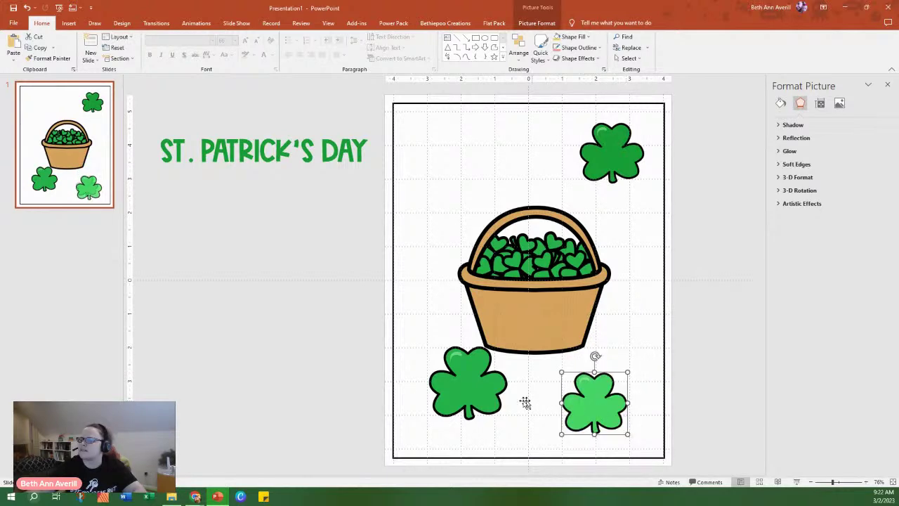
drag(502, 397, 472, 411)
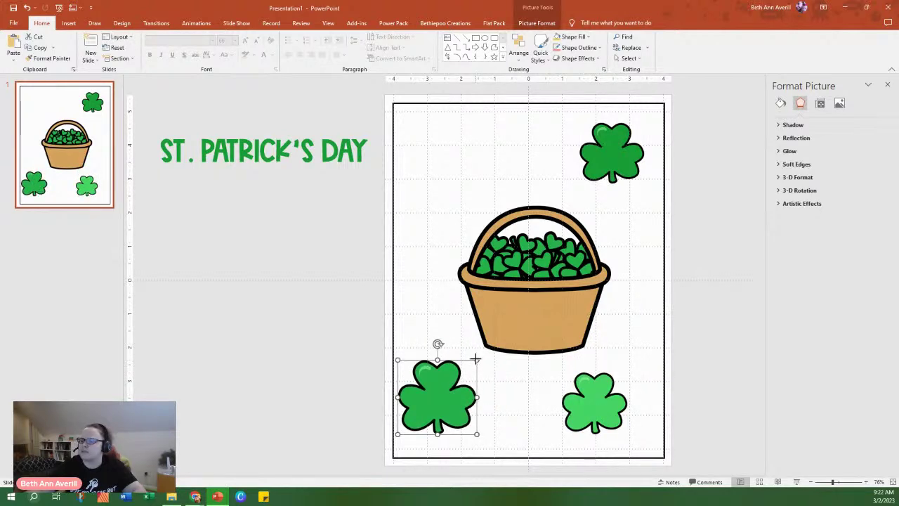
drag(476, 359, 480, 356)
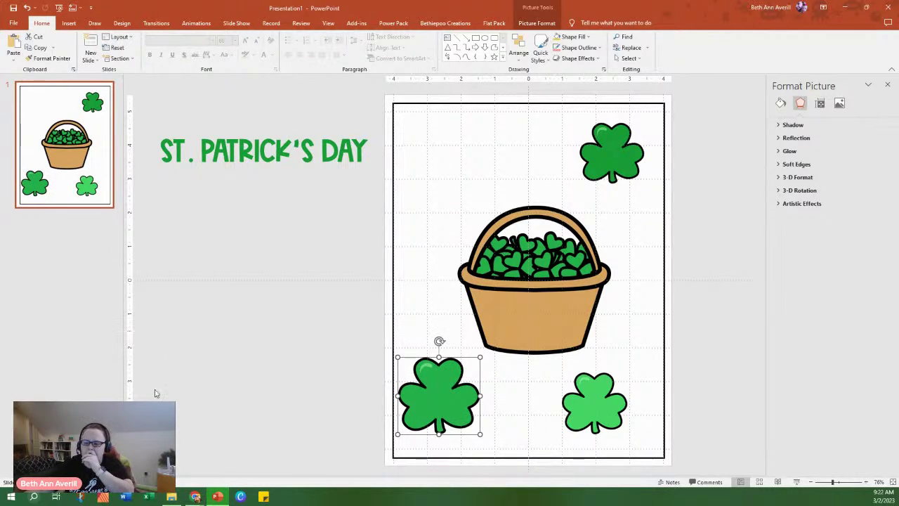
Look through the Templates and Challenges subfolders of the course folder in Documents for an existing product template.
click(172, 498)
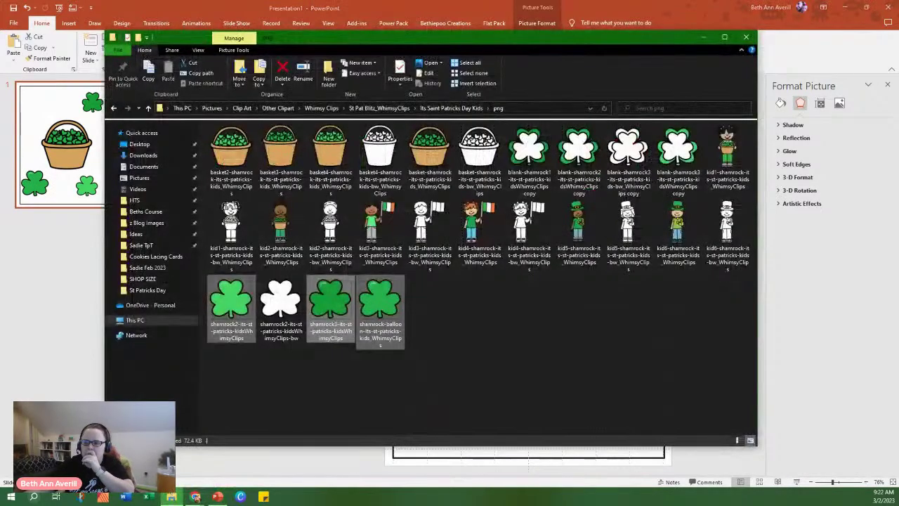
click(151, 167)
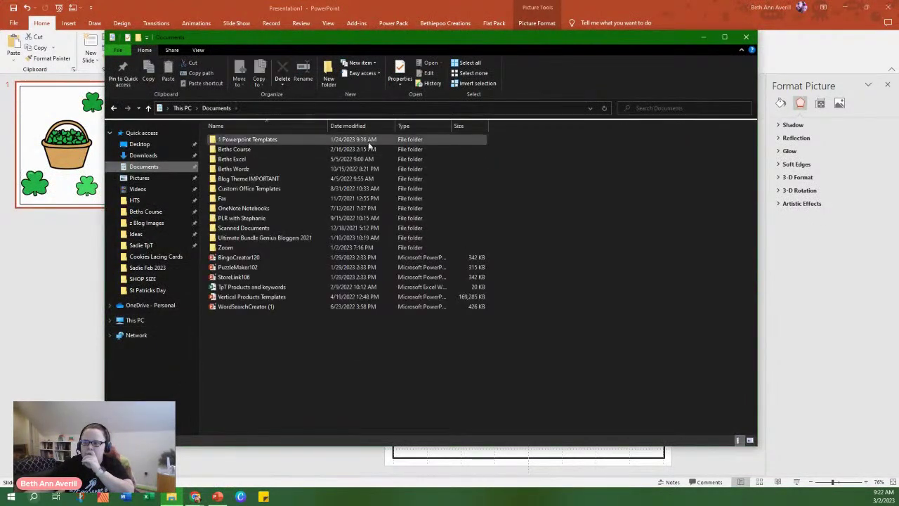
double_click(283, 148)
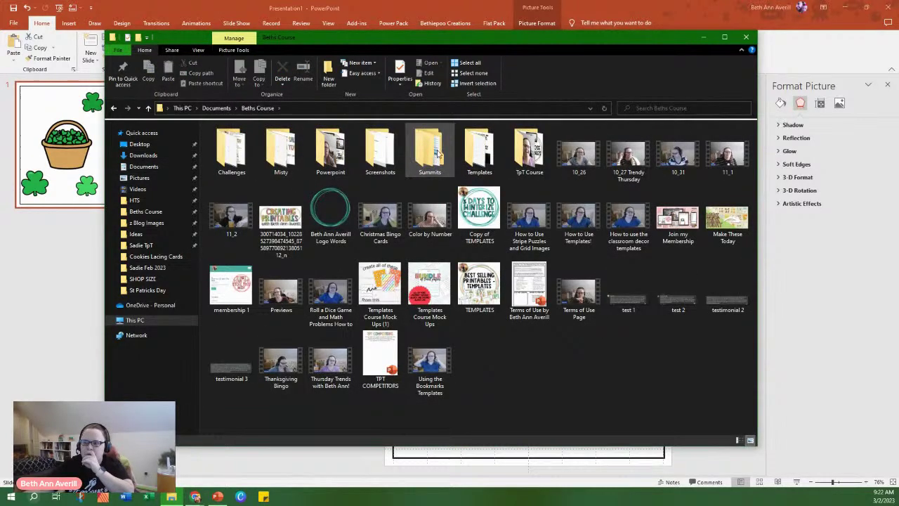
double_click(468, 152)
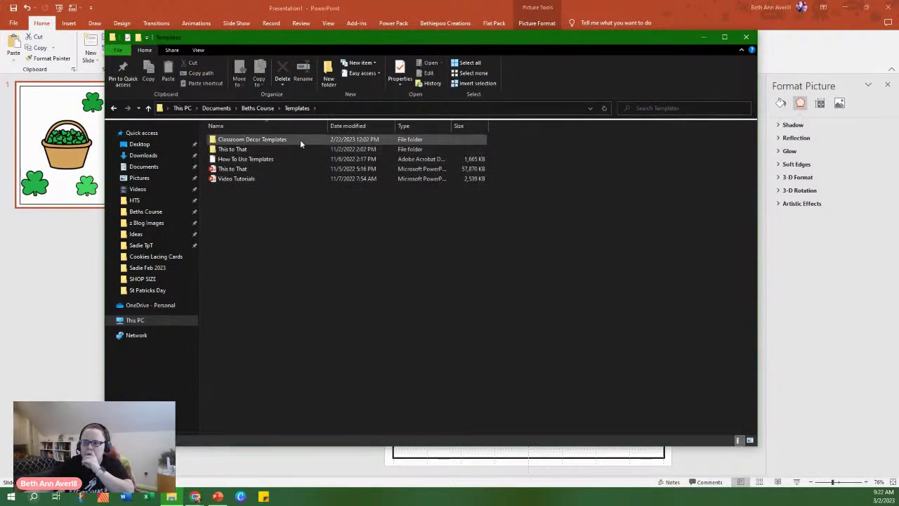
click(258, 108)
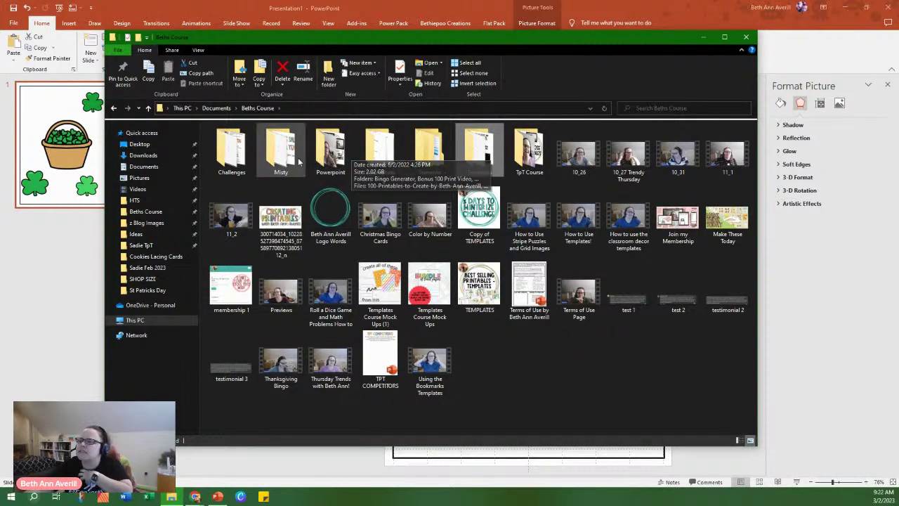
double_click(220, 161)
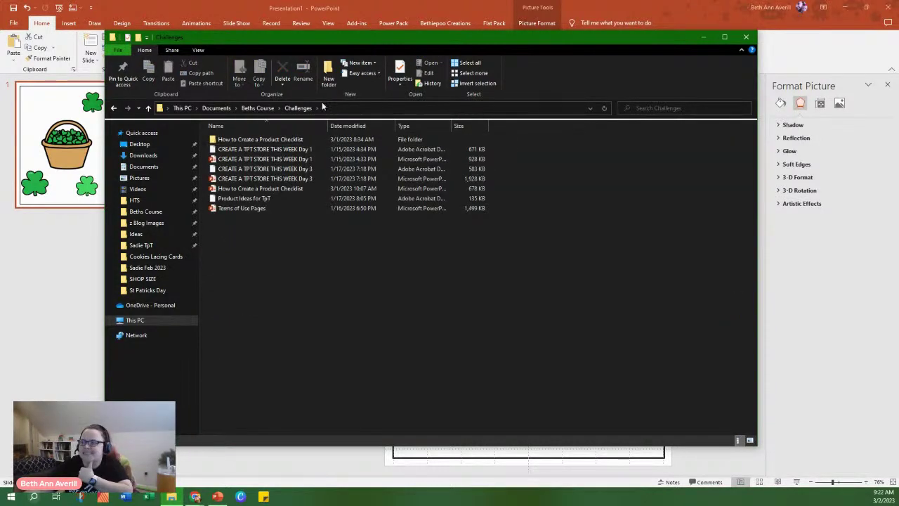
click(259, 109)
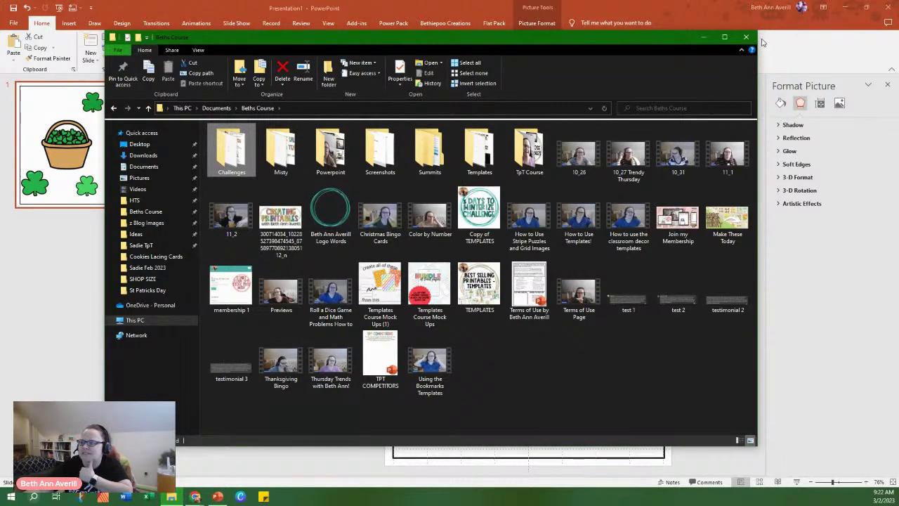
Open Bump Dice Game with Multiplication Up to 12 from Documents > 1 Powerpoint Templates > Templates to Sell > Dice Games and show its second slide.
click(141, 170)
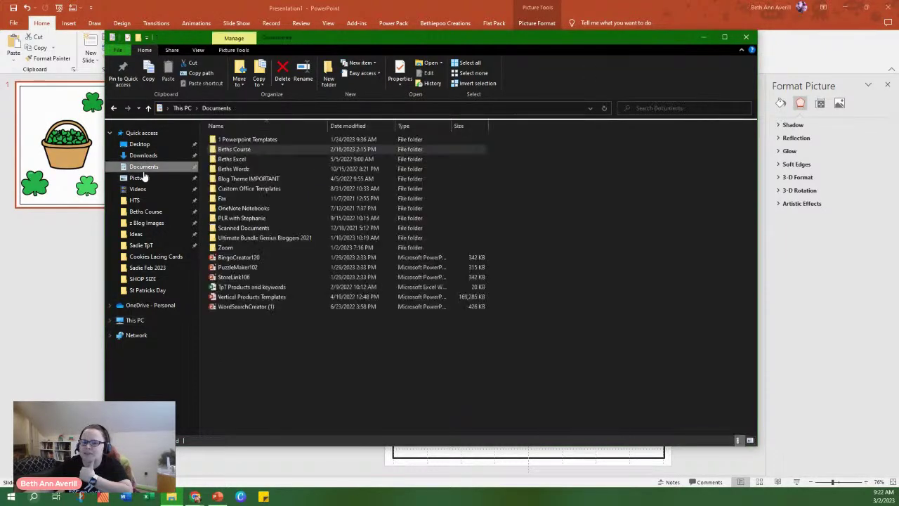
double_click(274, 141)
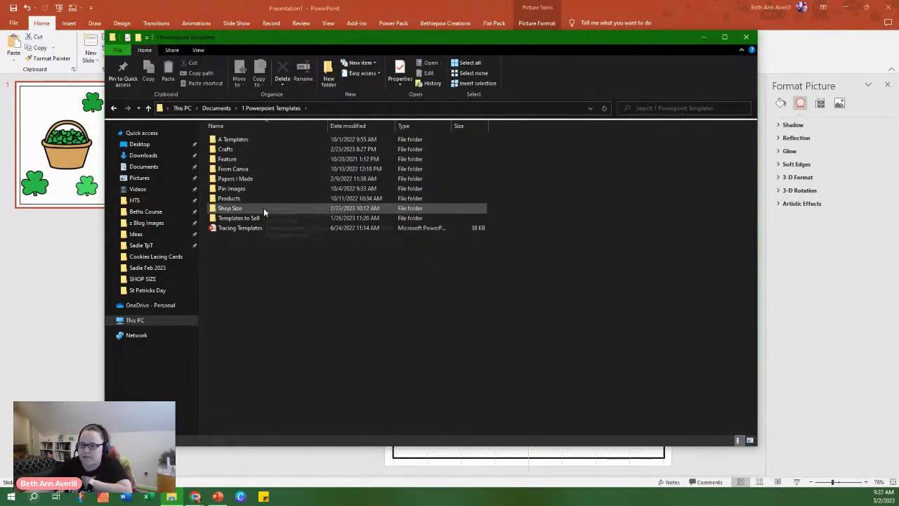
double_click(265, 219)
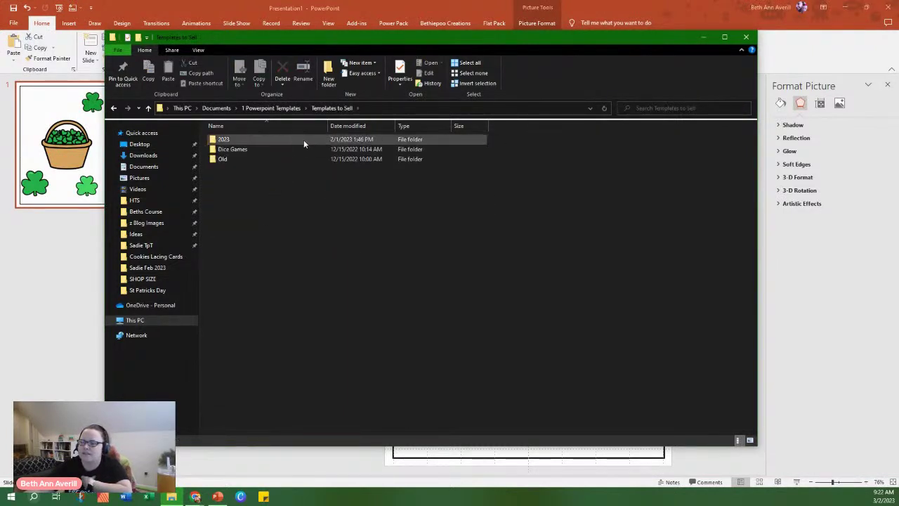
double_click(266, 141)
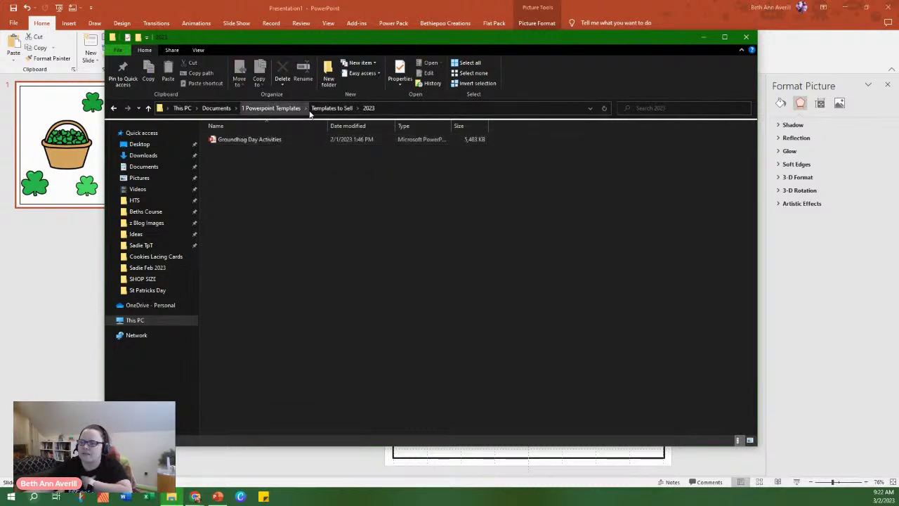
click(321, 109)
double_click(251, 149)
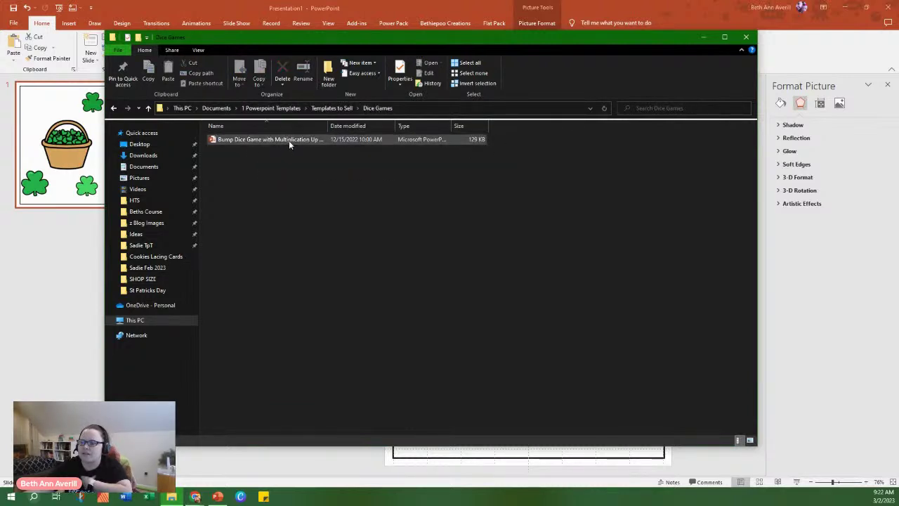
double_click(295, 139)
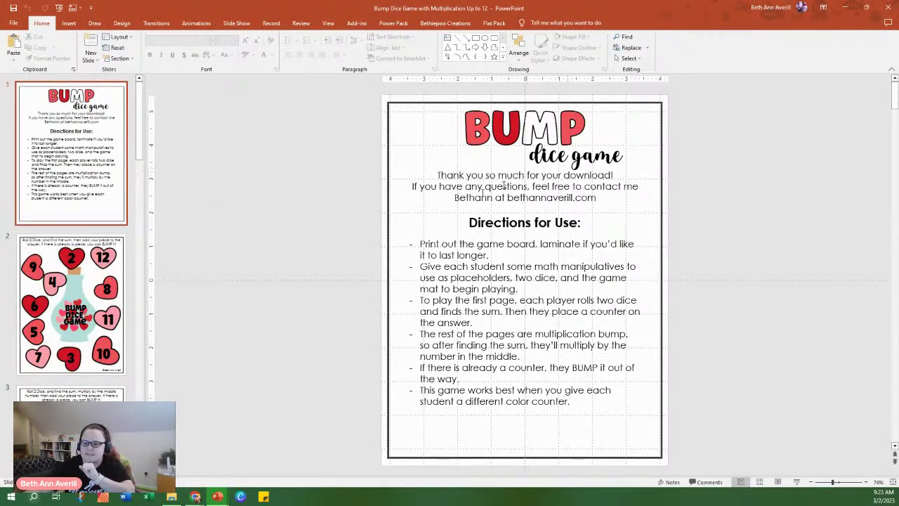
scroll(102, 232, down, 1)
click(102, 231)
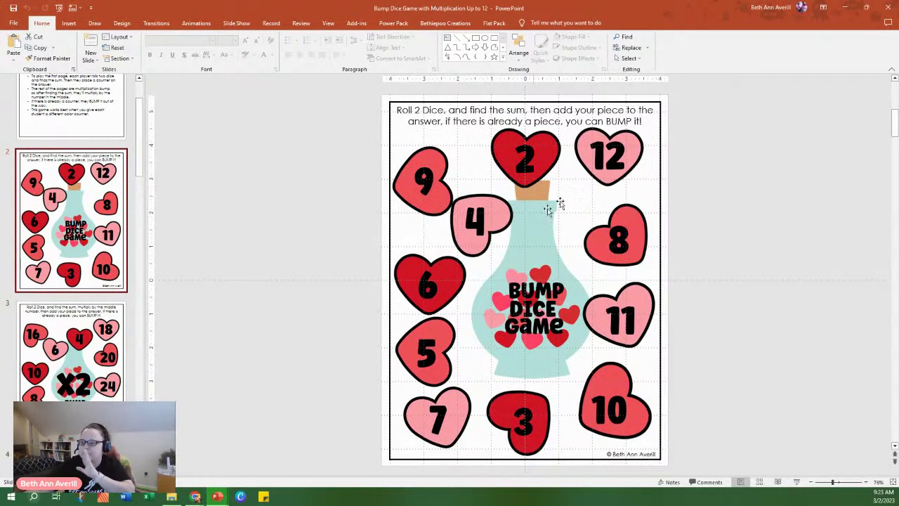
Close the original Bump Dice Game with Multiplication Up to 12 presentation and open a copy of it from the recent files.
click(13, 23)
click(40, 243)
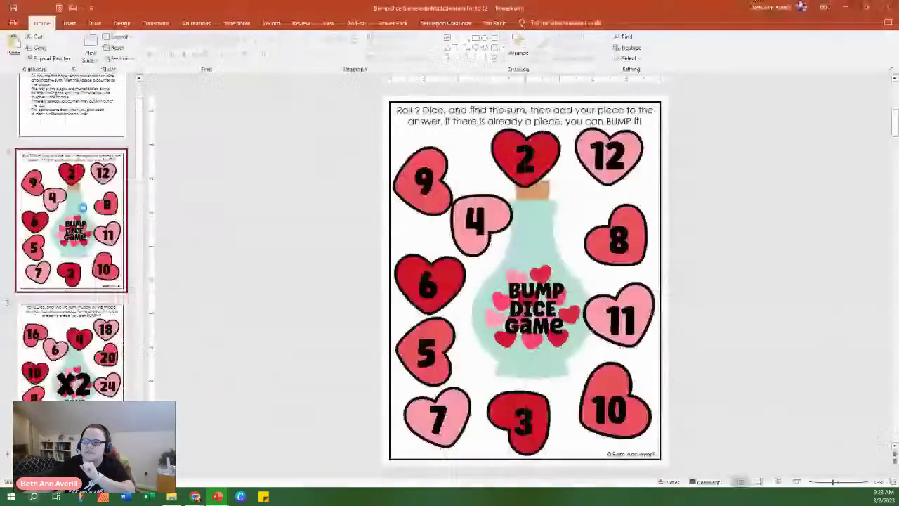
click(14, 24)
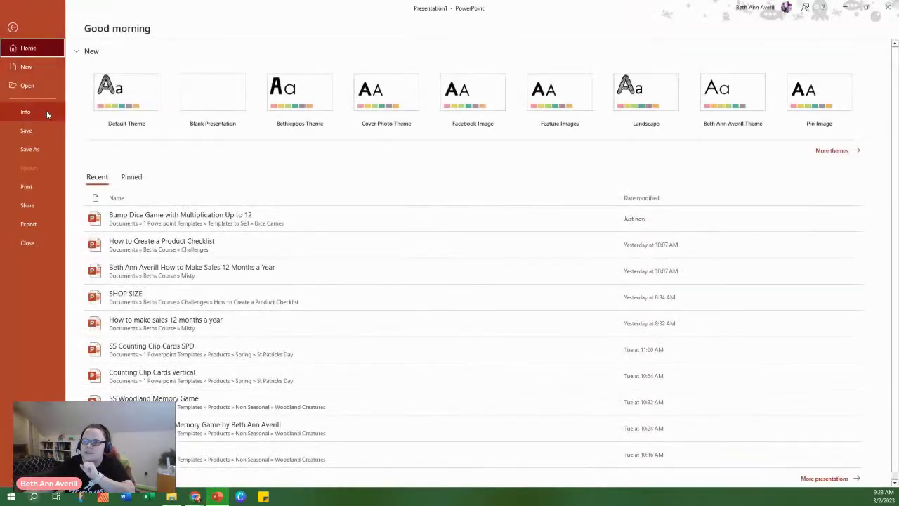
right_click(187, 225)
click(218, 240)
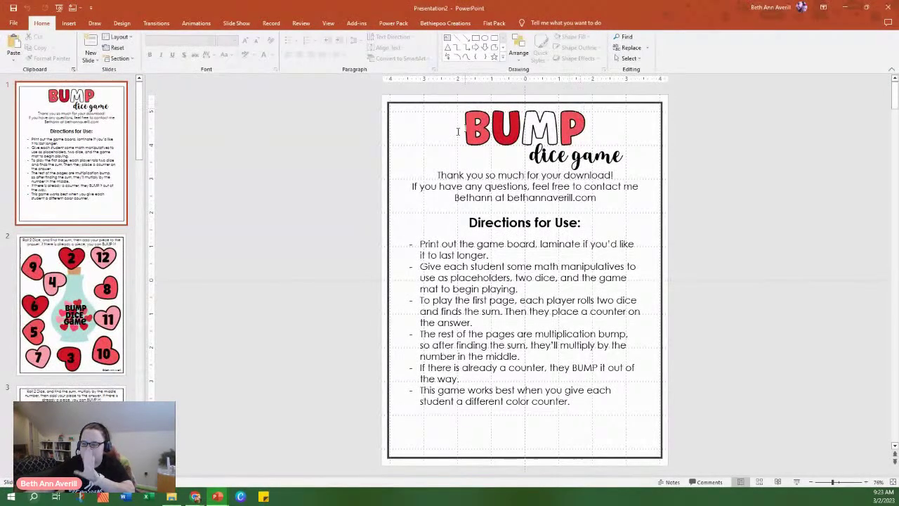
Review the copied game's multiplication boards from x12 back to x7, ending on the directions page.
scroll(109, 304, down, 15)
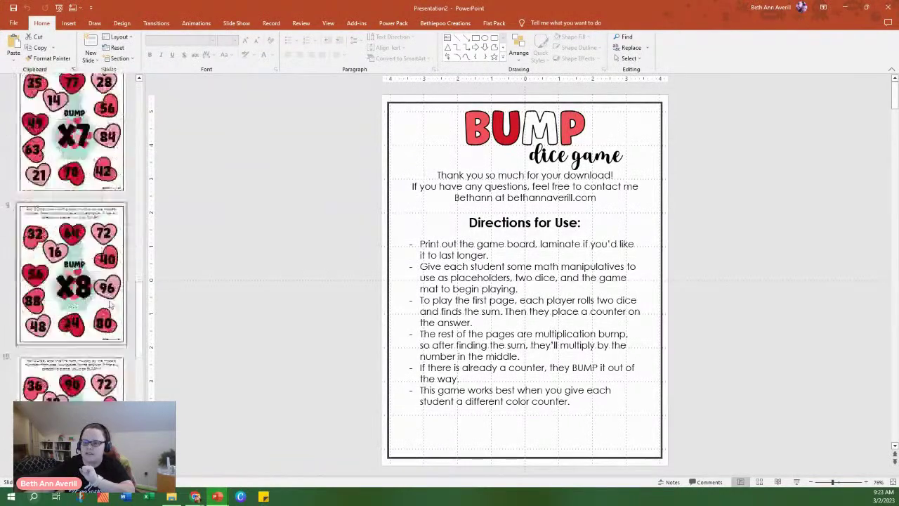
scroll(110, 303, down, 6)
click(100, 389)
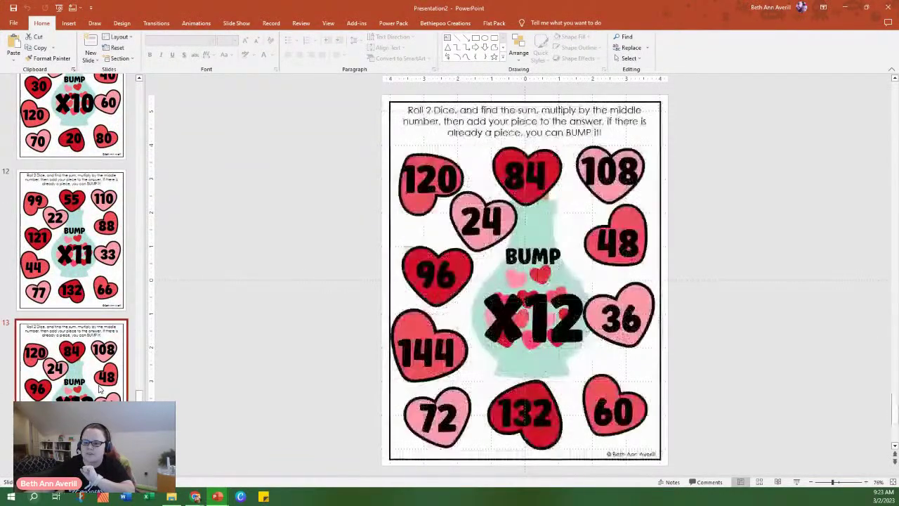
click(110, 254)
scroll(107, 234, up, 1)
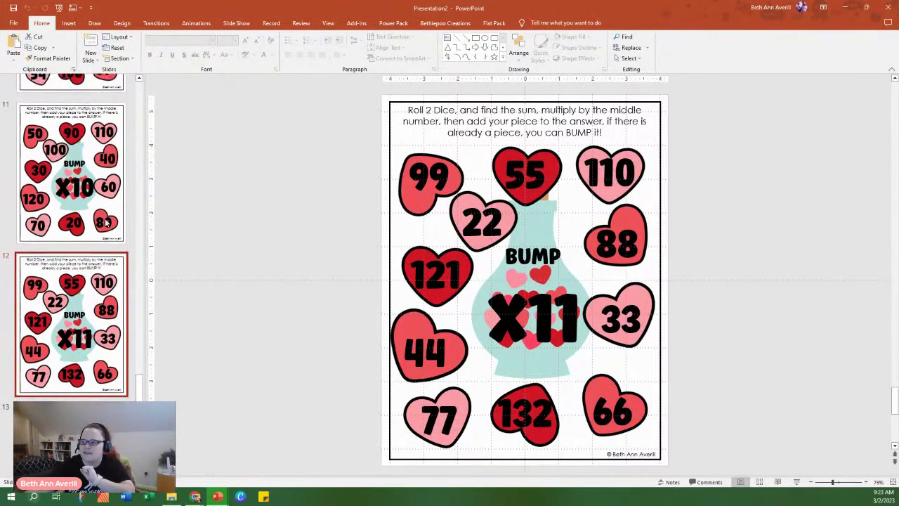
click(106, 223)
scroll(87, 195, up, 3)
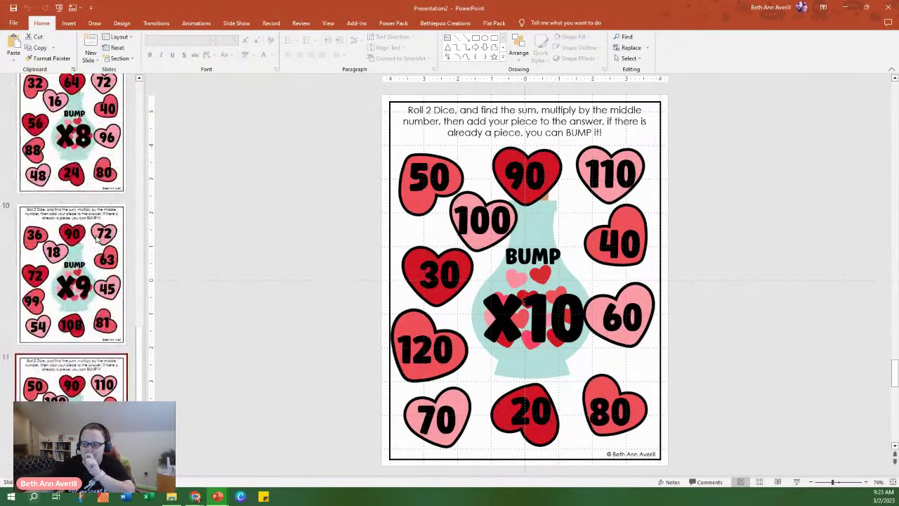
scroll(88, 196, up, 1)
click(89, 180)
scroll(77, 211, up, 3)
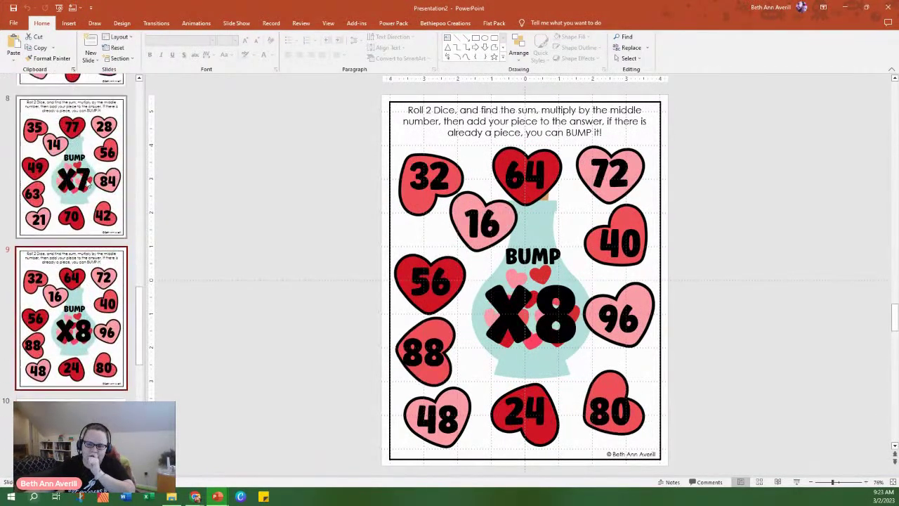
click(70, 223)
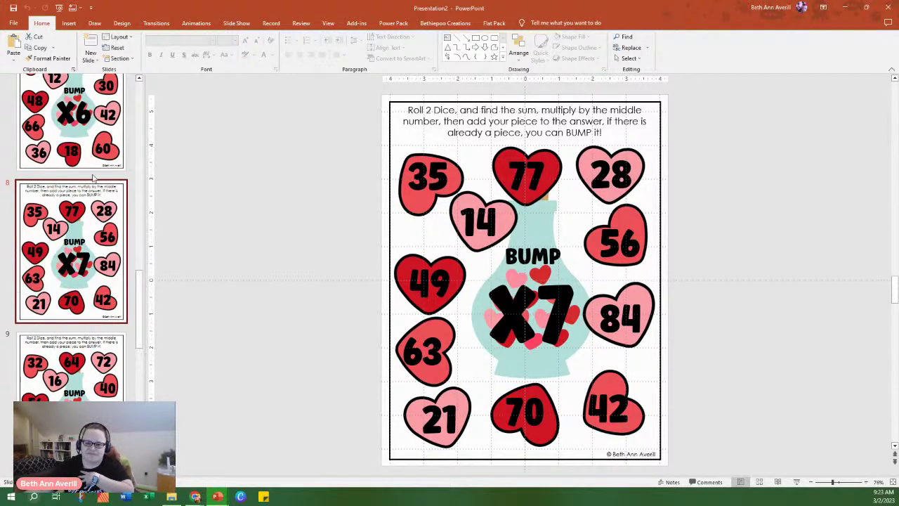
scroll(98, 210, up, 10)
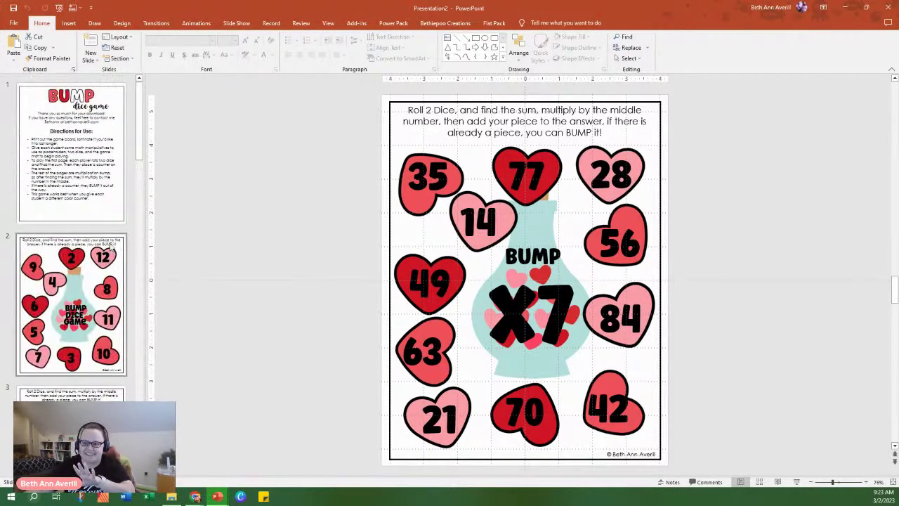
click(94, 169)
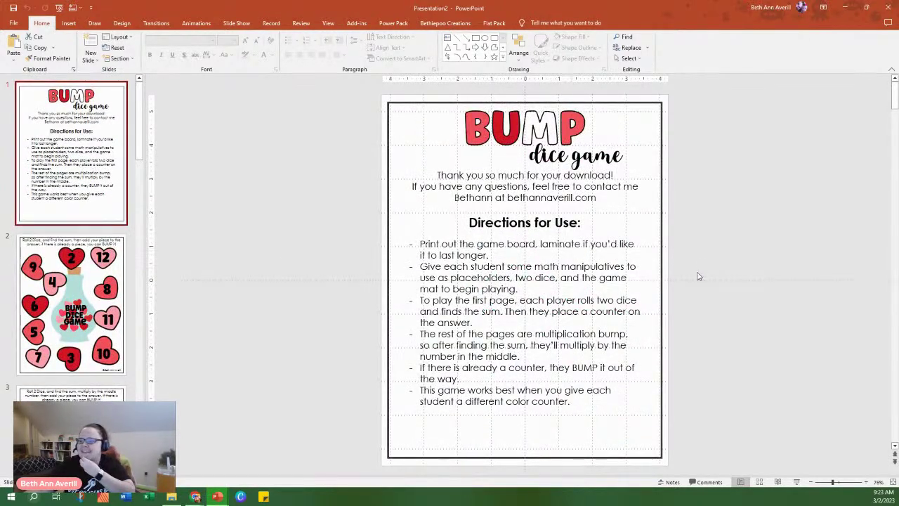
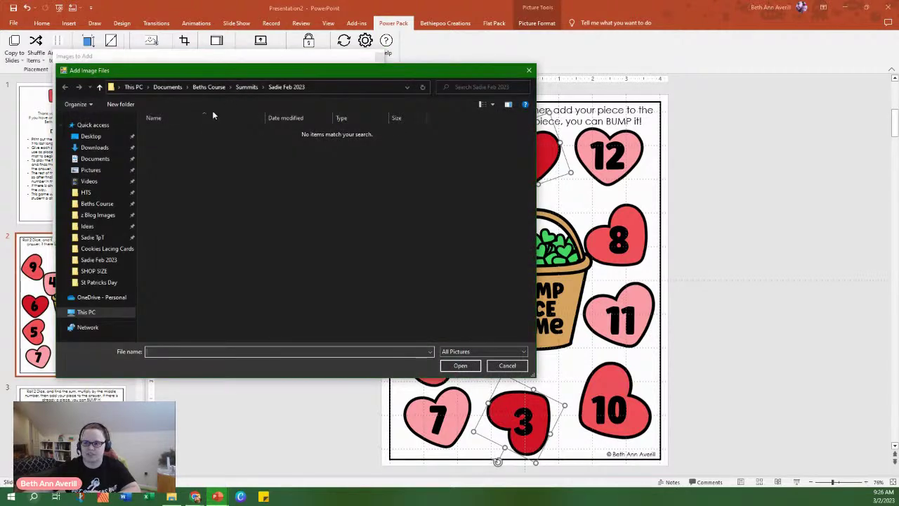
Browse for replacement images to Pictures > Clip Art > Other Clipart > Whimsy Clips > St Pat Blitz_WhimsyClips > Its Saint Patricks Day Kids > png.
click(112, 283)
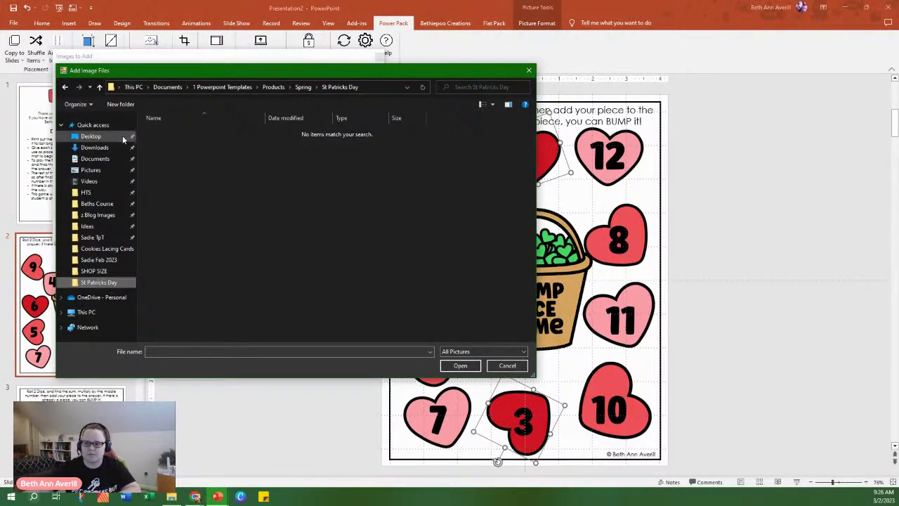
click(99, 170)
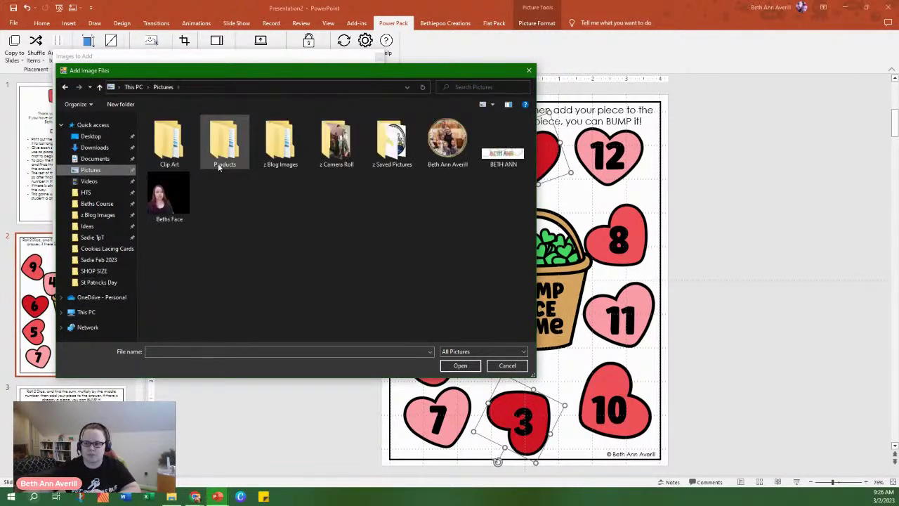
double_click(169, 144)
double_click(455, 154)
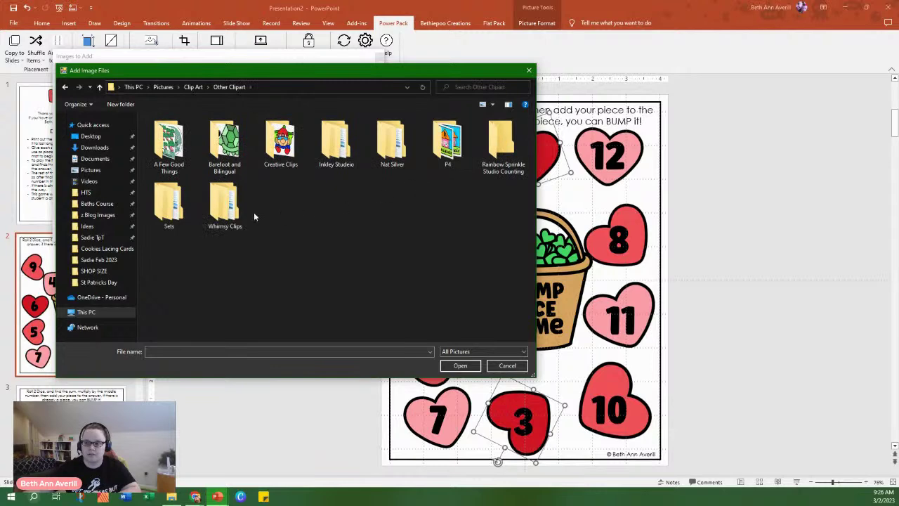
double_click(231, 211)
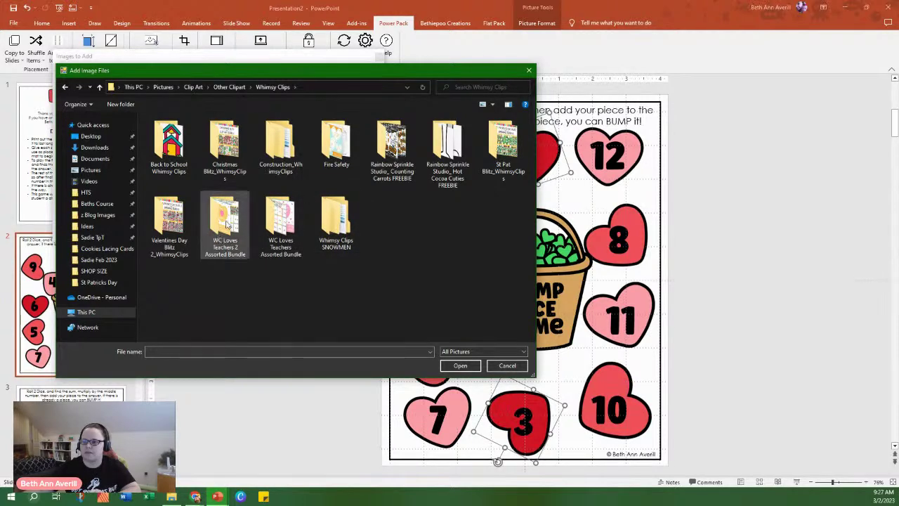
double_click(499, 139)
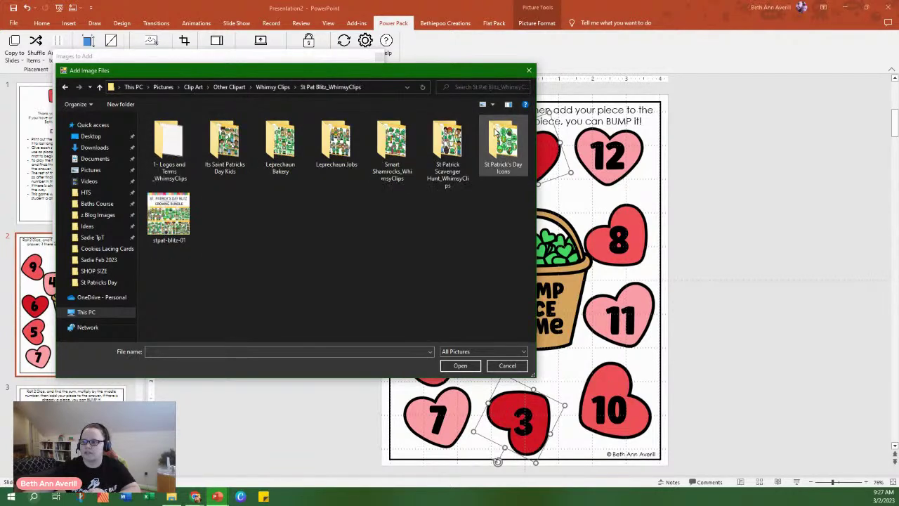
double_click(235, 144)
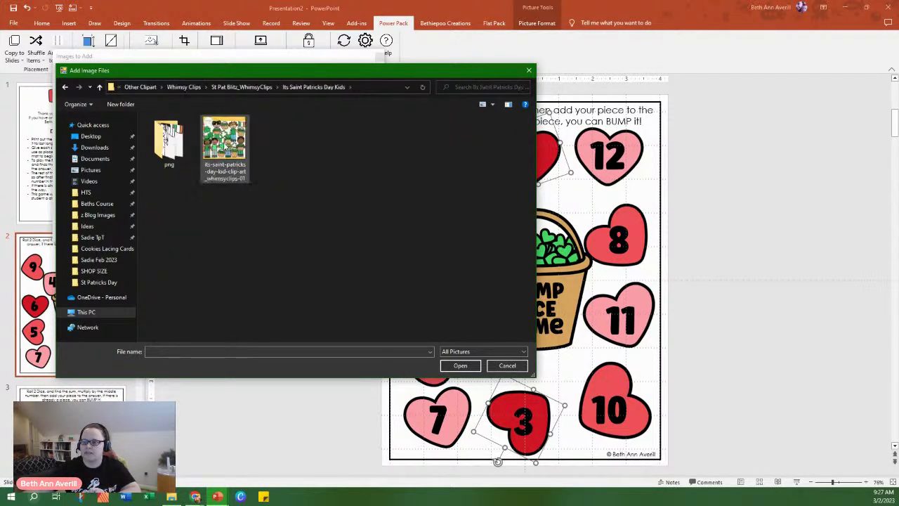
double_click(169, 141)
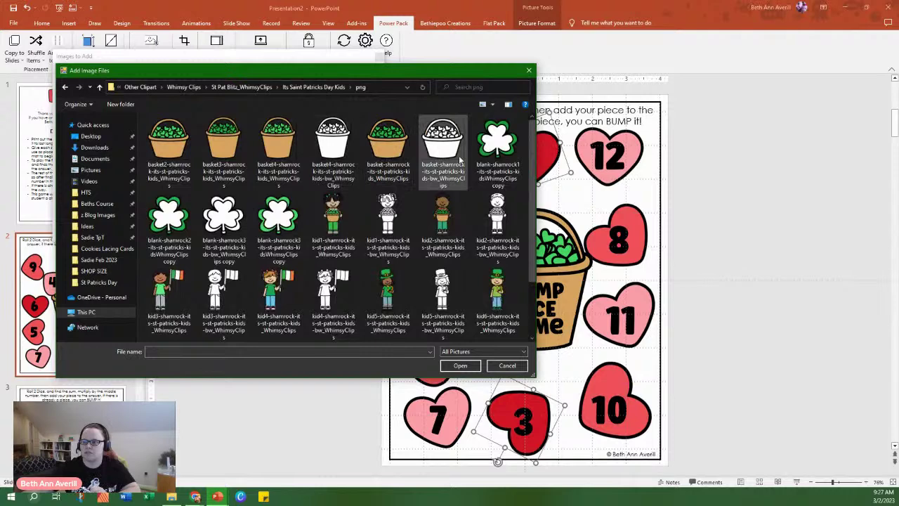
Replace the selected dark red hearts behind 2, 6 and 3 with the dark green shamrock3 clip art.
scroll(411, 236, down, 1)
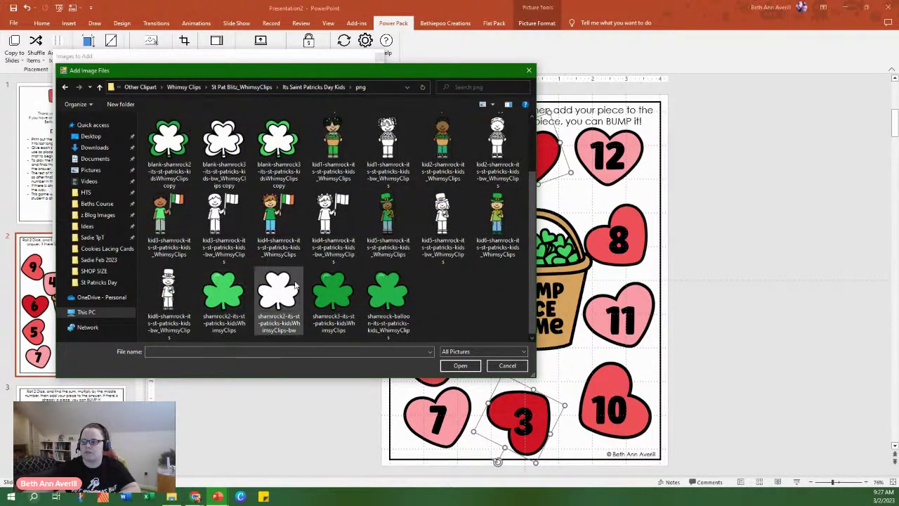
click(337, 298)
double_click(337, 298)
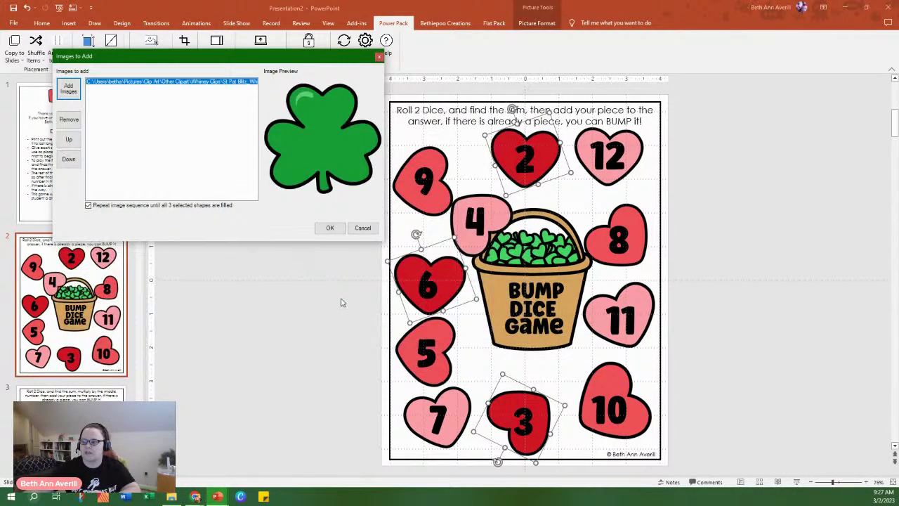
click(324, 227)
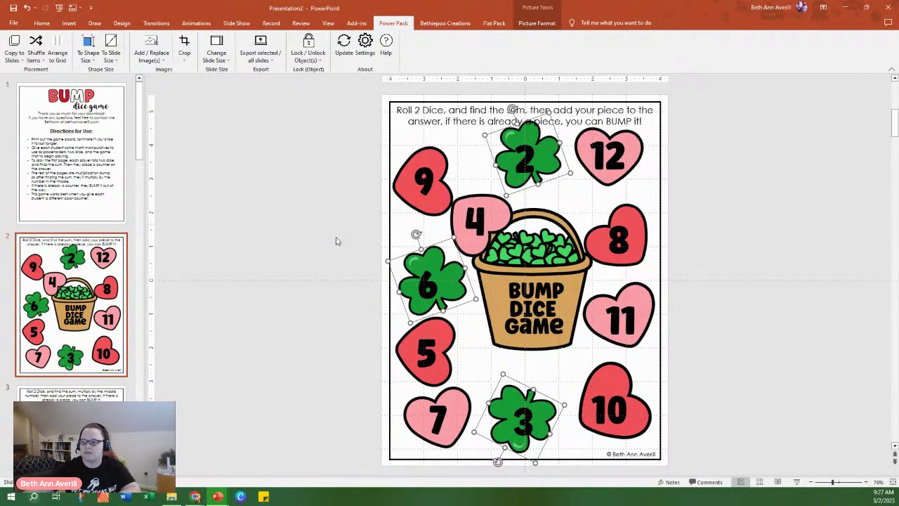
click(713, 353)
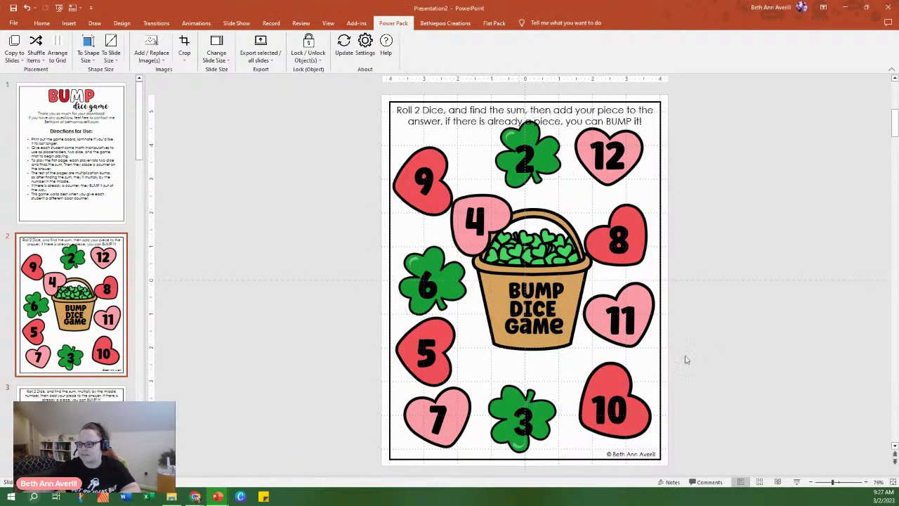
Nudge the shamrocks behind 3, 6 and 2 so they sit better behind their numbers and clear of the instruction text.
click(505, 392)
drag(505, 391, 511, 393)
drag(440, 257, 437, 256)
click(539, 131)
drag(539, 131, 540, 139)
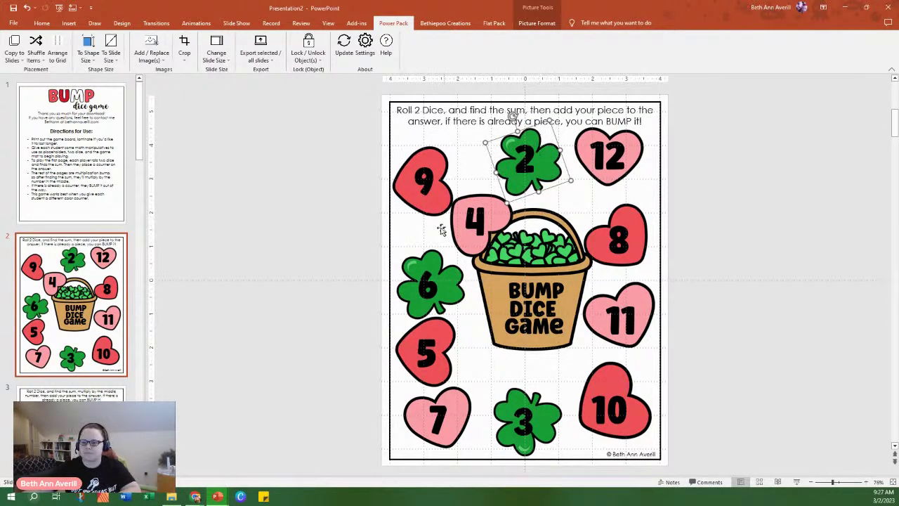
click(438, 205)
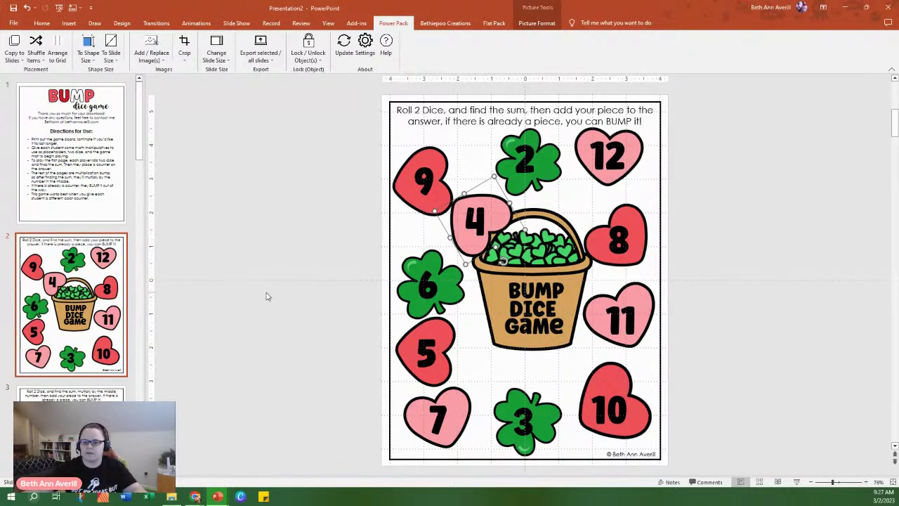
Review the vase artwork on the multiplication boards from x2 through x11.
click(67, 338)
scroll(67, 338, down, 5)
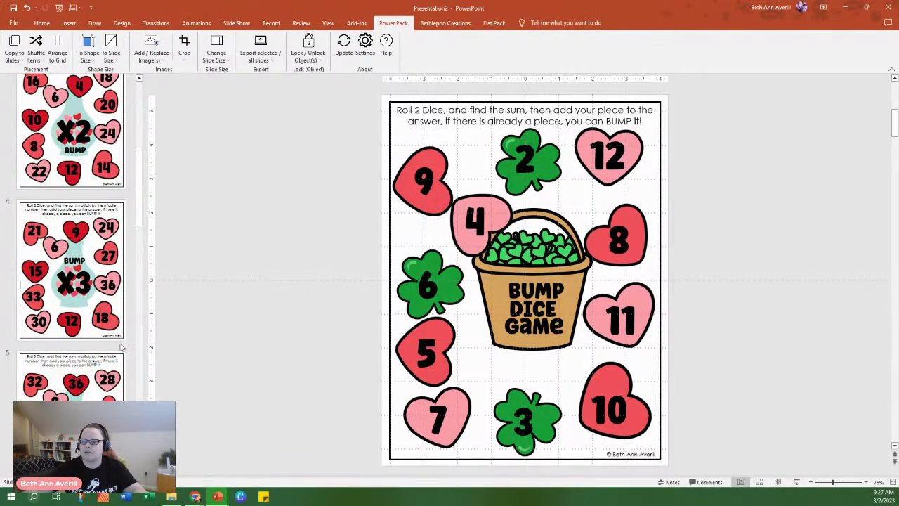
scroll(105, 337, up, 3)
click(84, 237)
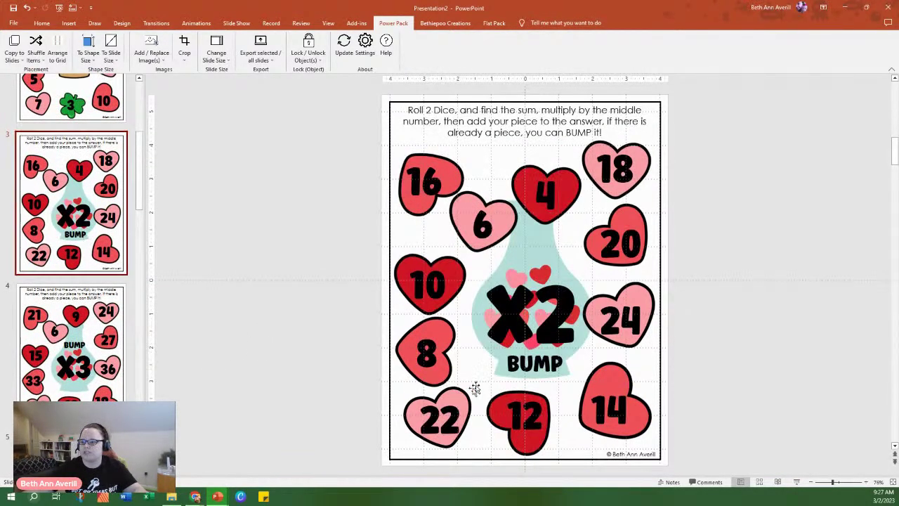
click(529, 248)
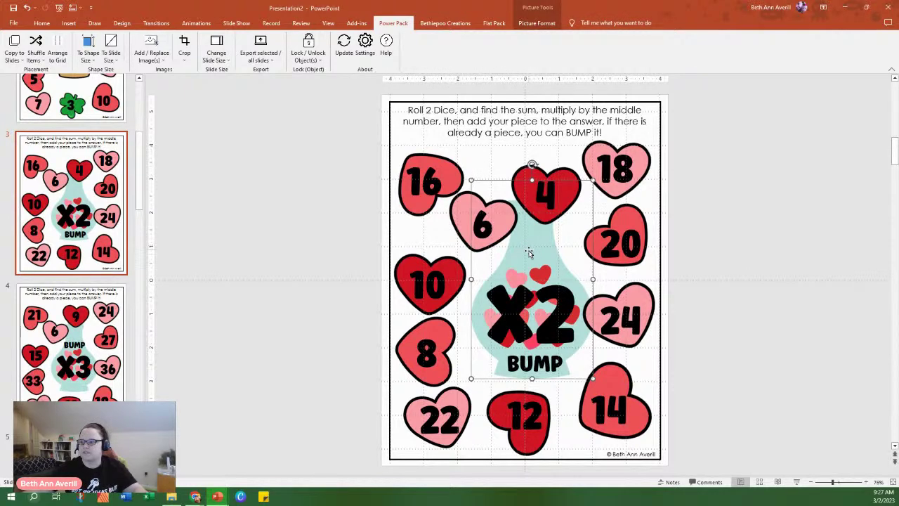
scroll(538, 281, down, 2)
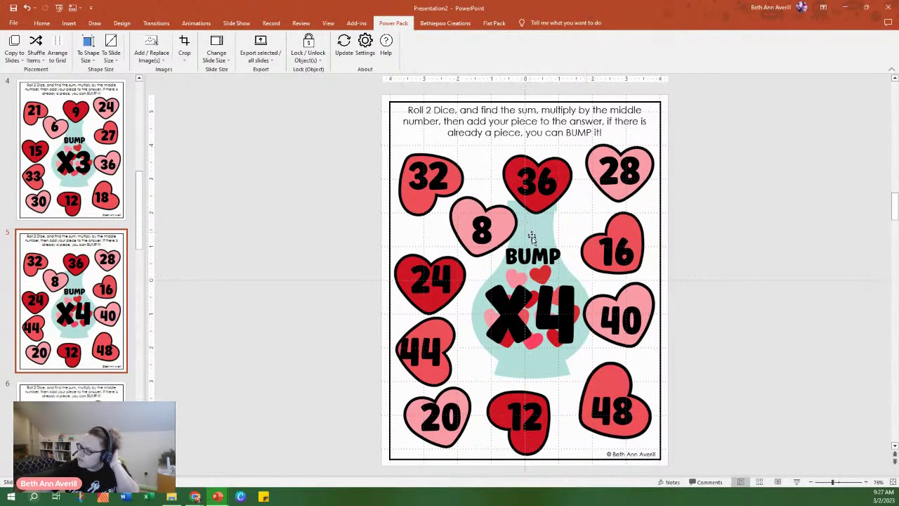
scroll(528, 285, down, 3)
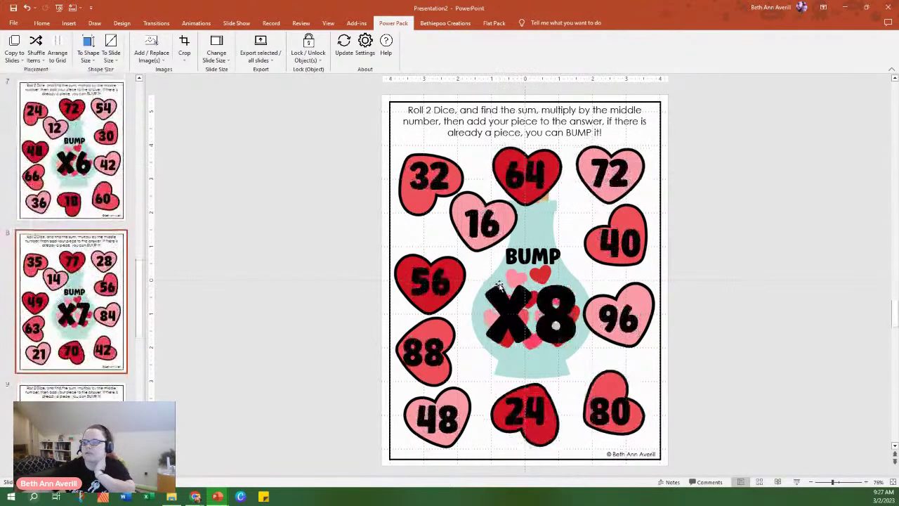
scroll(499, 285, down, 5)
scroll(497, 294, up, 1)
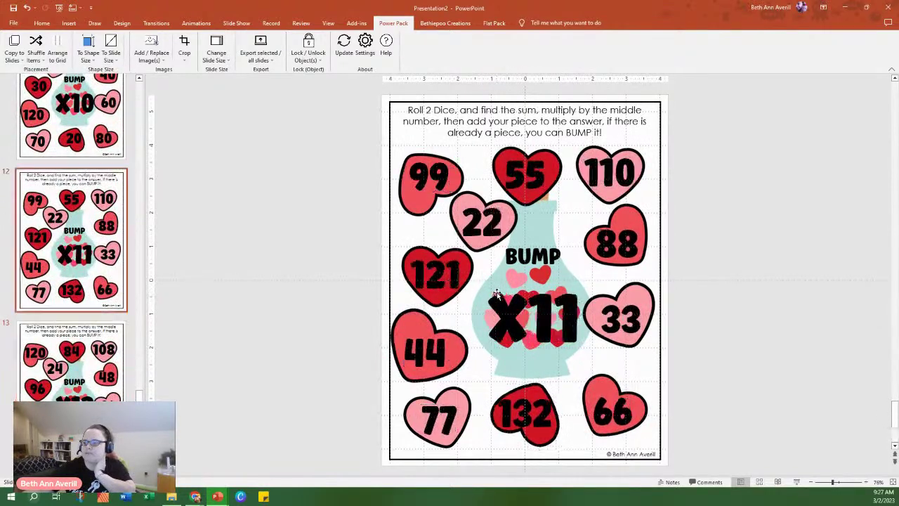
click(521, 375)
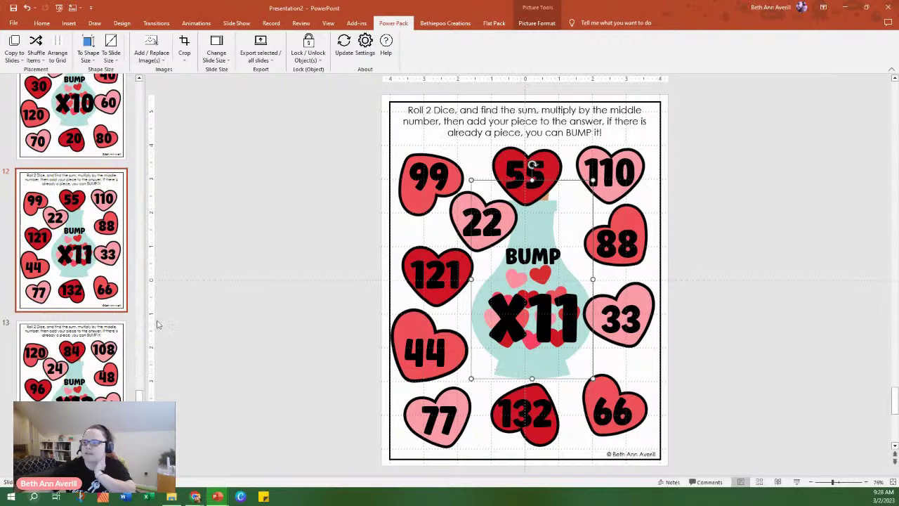
Go back through the slides to compare the basket board on slide 2, ending on the x2 board.
click(62, 309)
scroll(62, 324, up, 5)
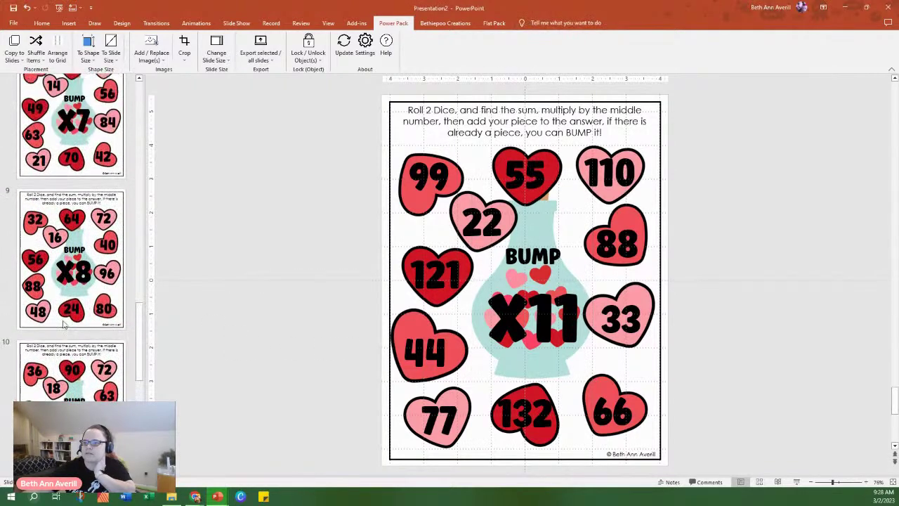
scroll(62, 325, up, 5)
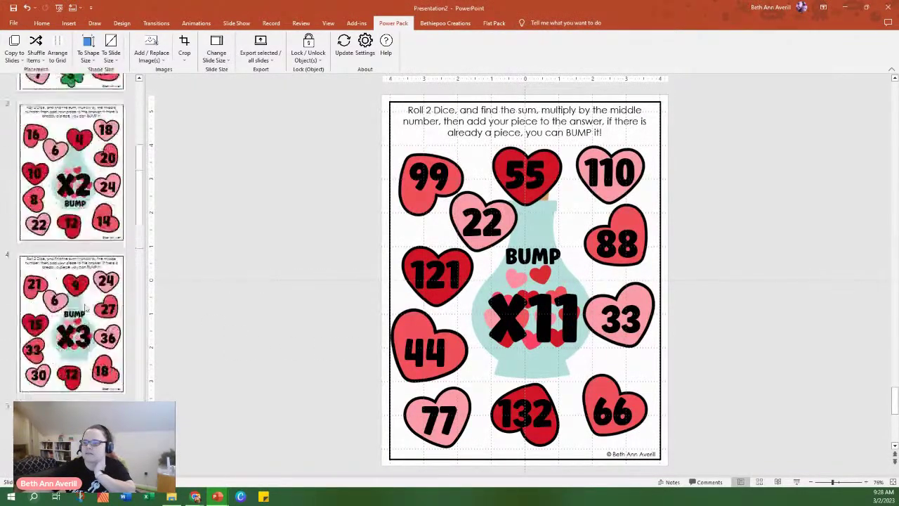
scroll(89, 292, up, 3)
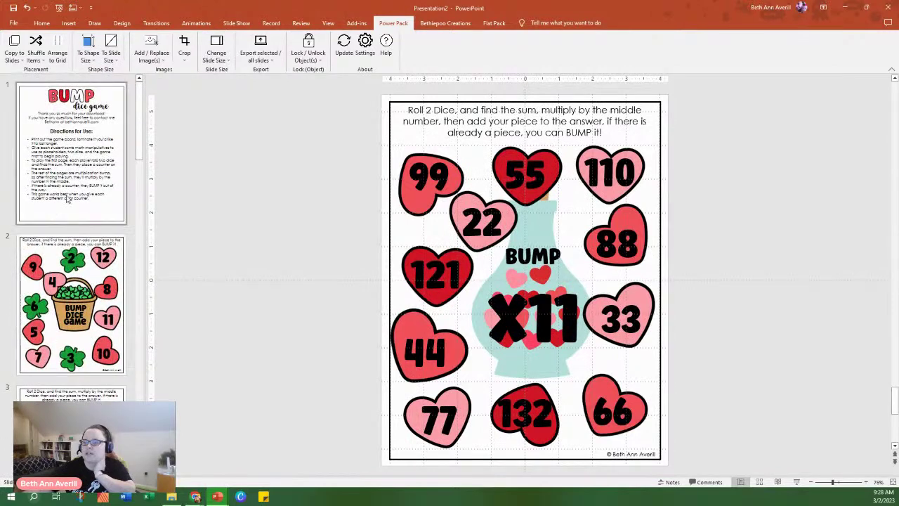
click(74, 325)
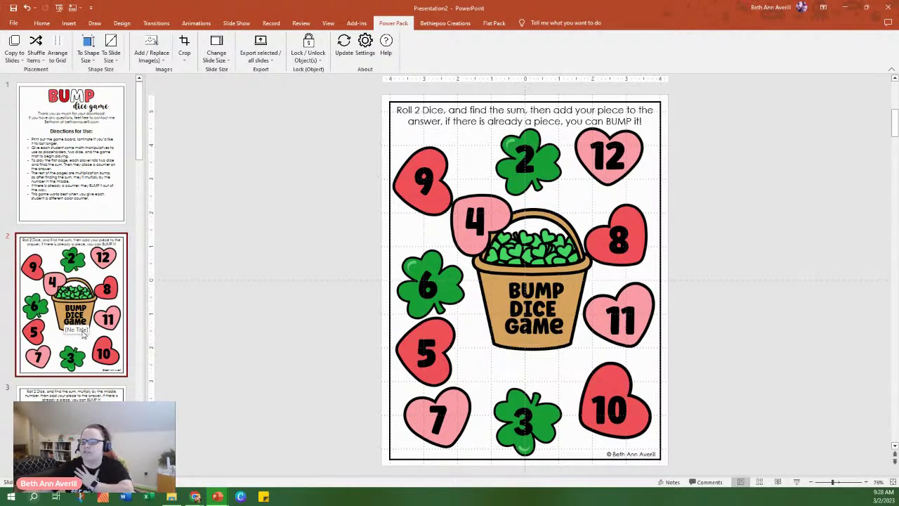
scroll(81, 358, down, 2)
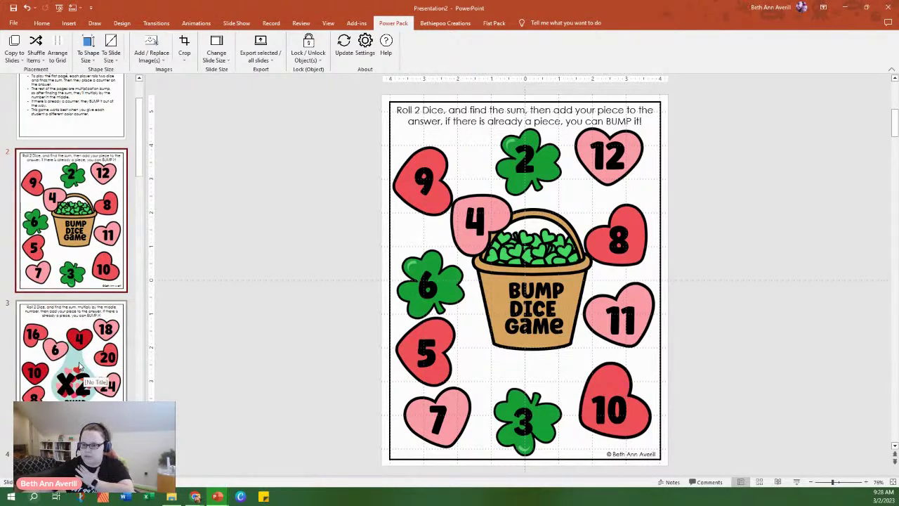
click(80, 365)
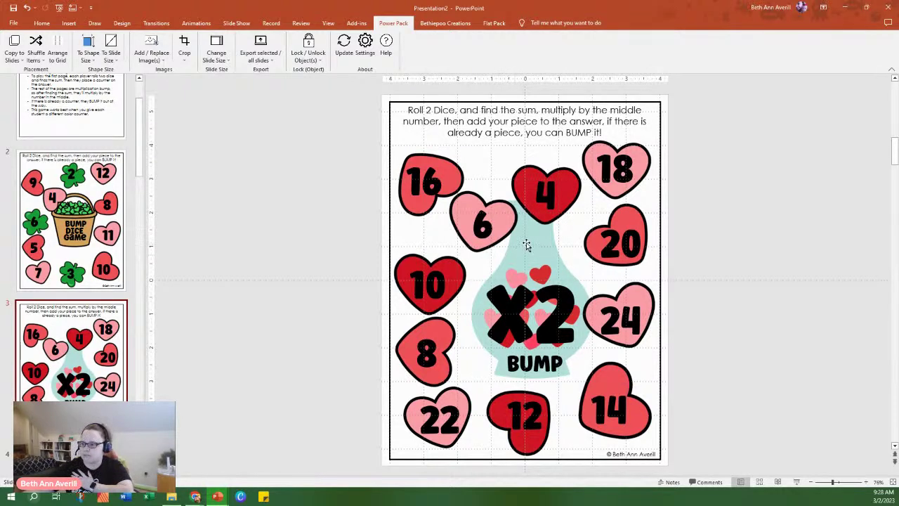
Look at the source options for changing the vase picture on the x2 board, without choosing one.
click(552, 246)
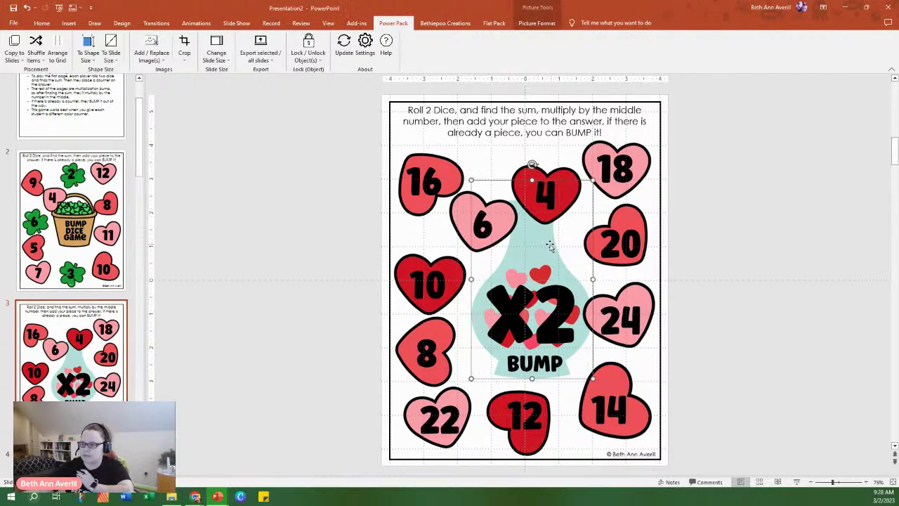
right_click(531, 254)
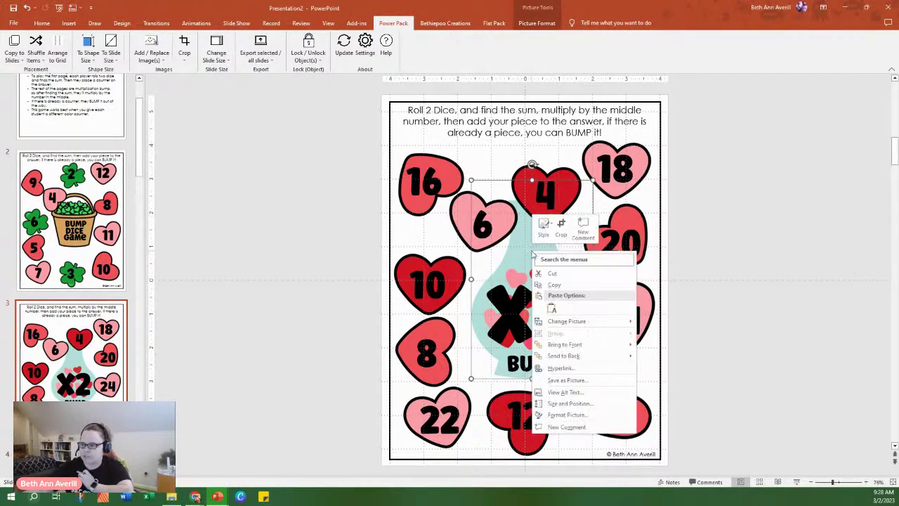
mouse_move(590, 322)
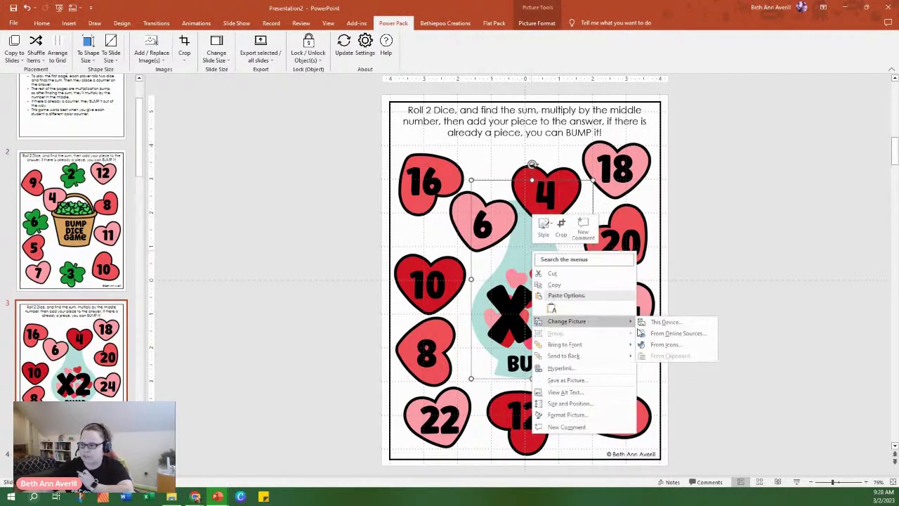
click(779, 170)
click(776, 178)
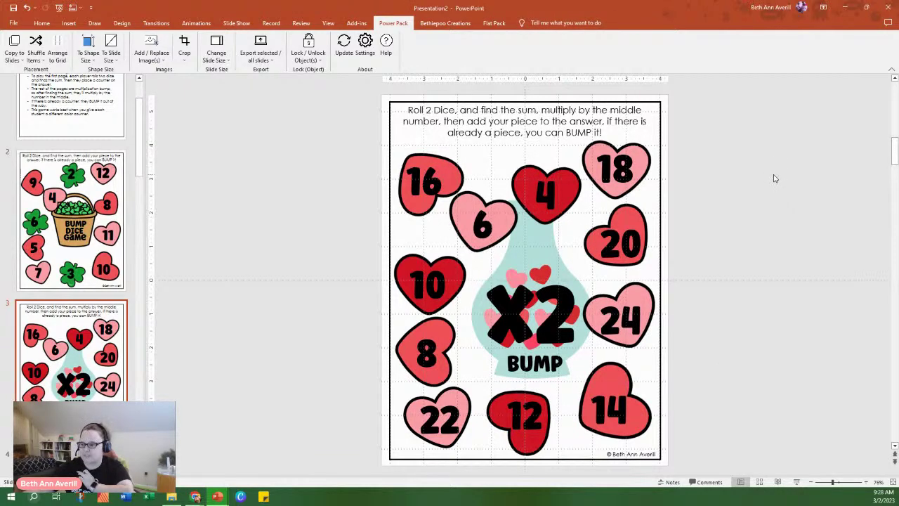
click(632, 285)
click(672, 302)
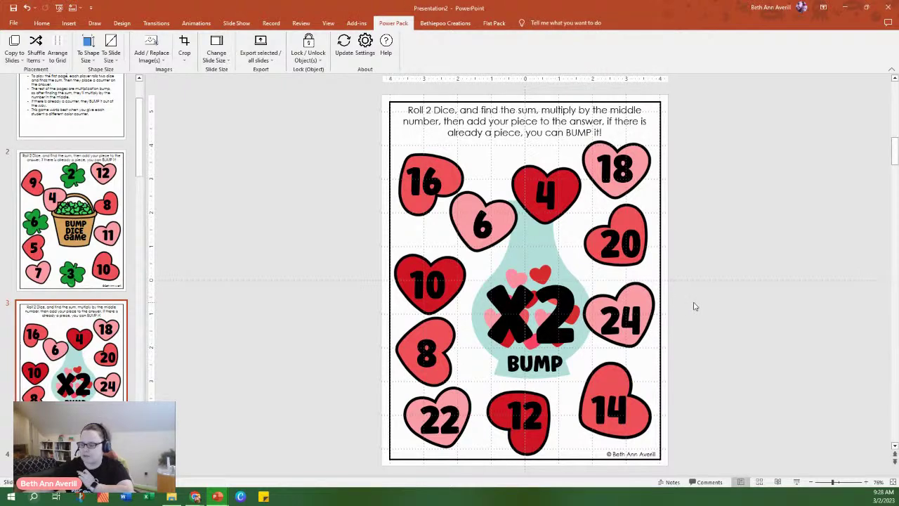
Draw a heart shape about 1.5" high and 1.7" wide in the empty area beside the x2 board, slightly away from the slide.
click(645, 296)
scroll(466, 54, up, 11)
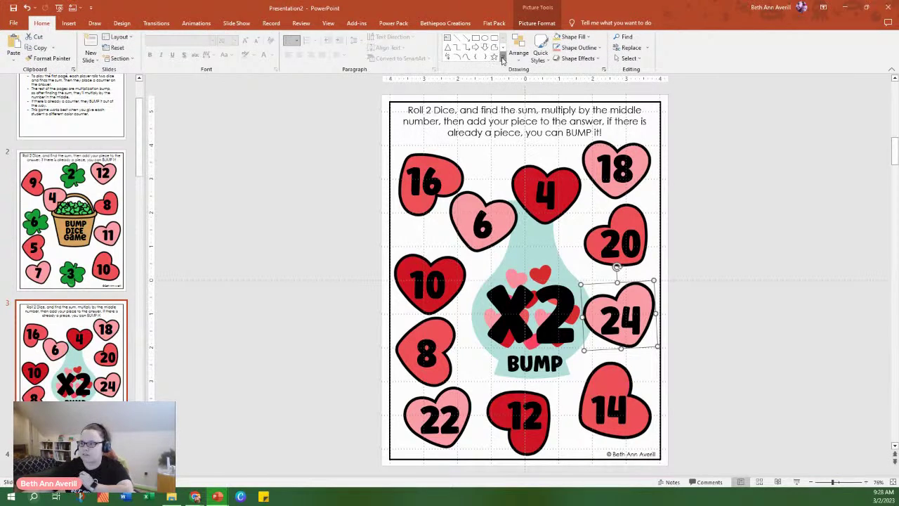
click(503, 57)
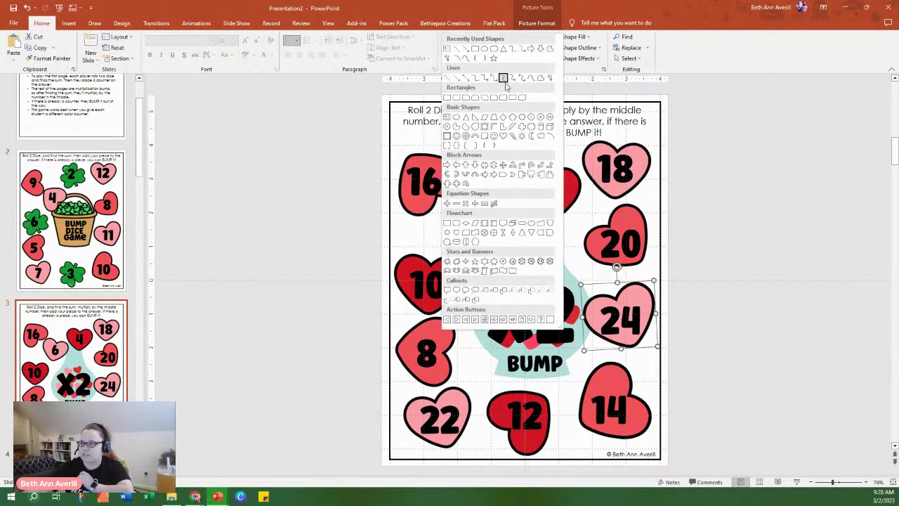
click(503, 136)
drag(694, 290, 763, 356)
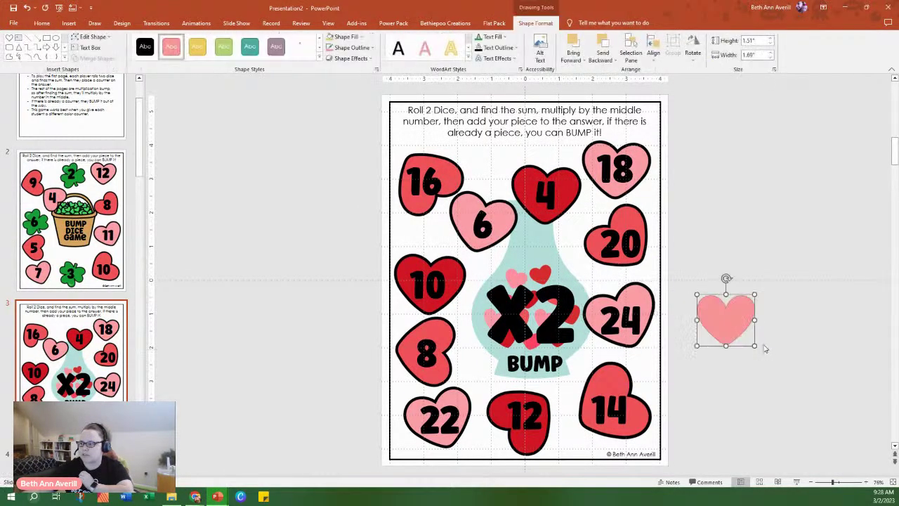
mouse_move(738, 320)
mouse_down()
mouse_move(666, 312)
mouse_move(630, 323)
mouse_move(775, 327)
mouse_up()
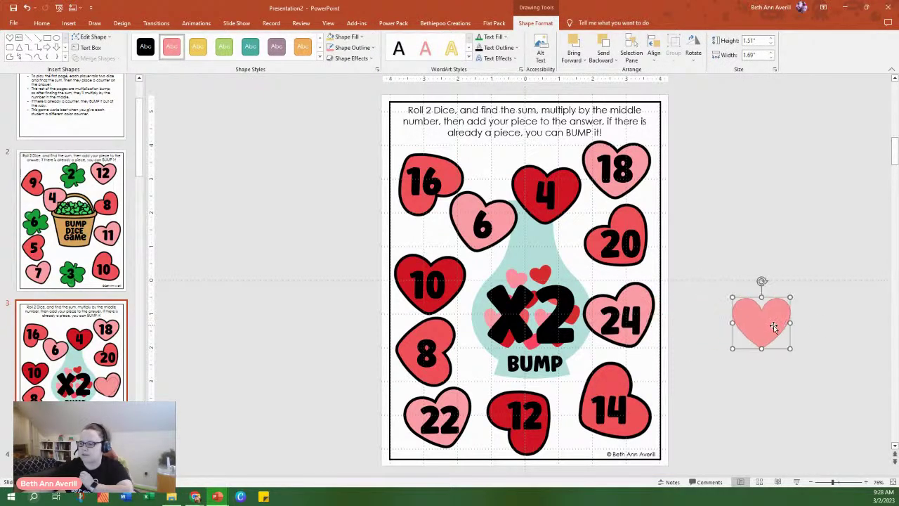
Delete the heart shape drawn beside the x2 board and return to the basket board on slide 2.
key(Delete)
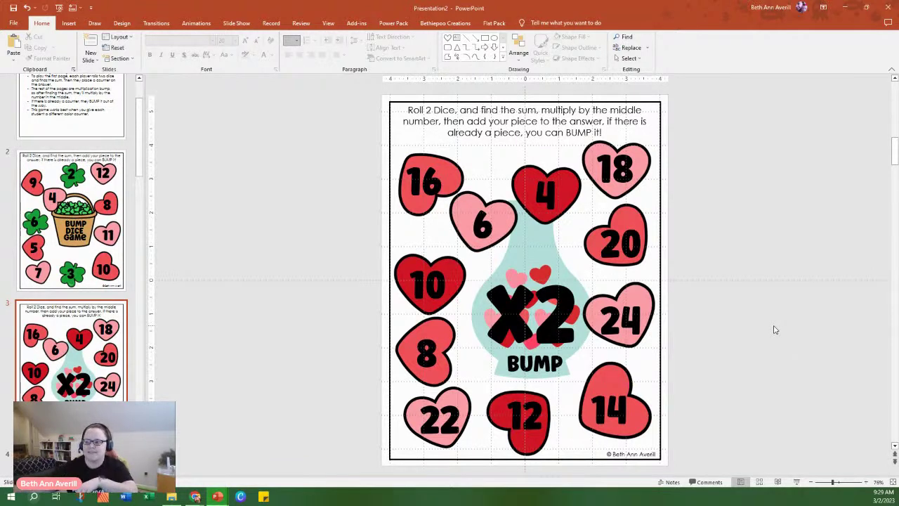
click(109, 236)
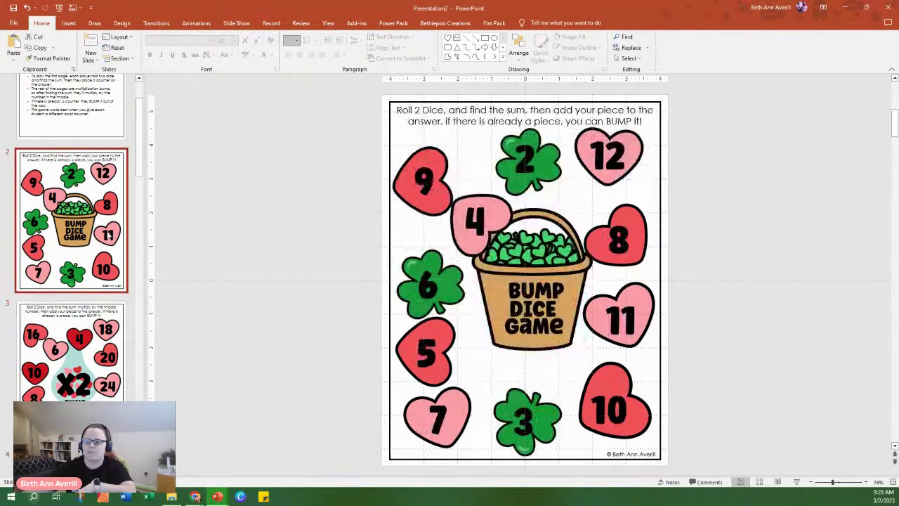
Try replacing the pink heart behind the 4 with the shamrock-balloon picture from this device, and undo the replacement.
click(475, 257)
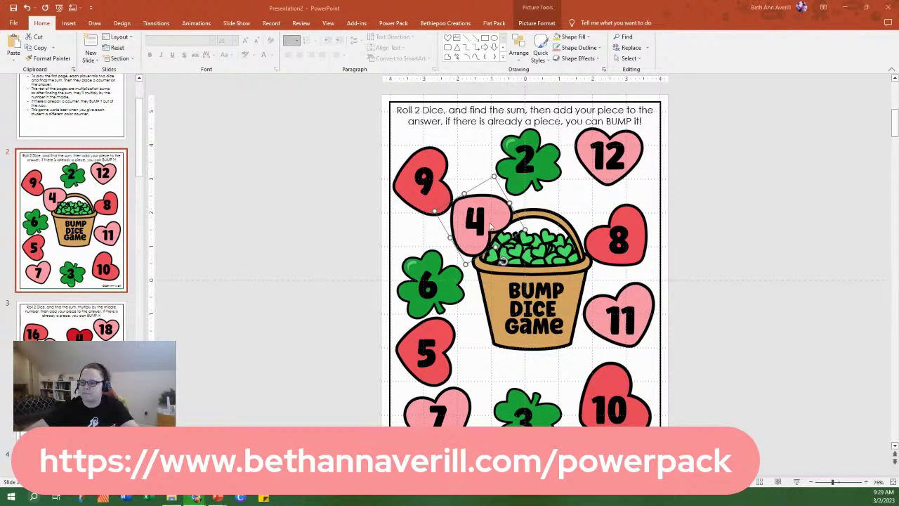
click(738, 224)
click(475, 258)
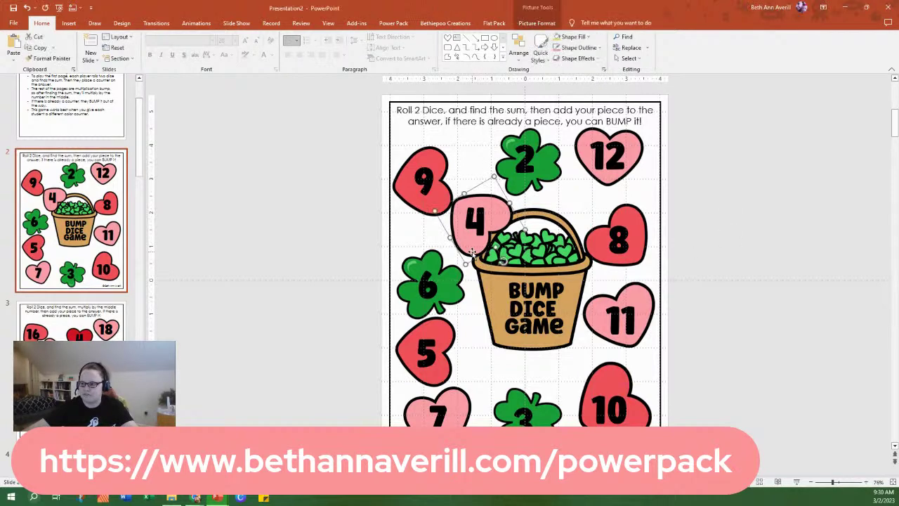
right_click(475, 255)
mouse_move(534, 322)
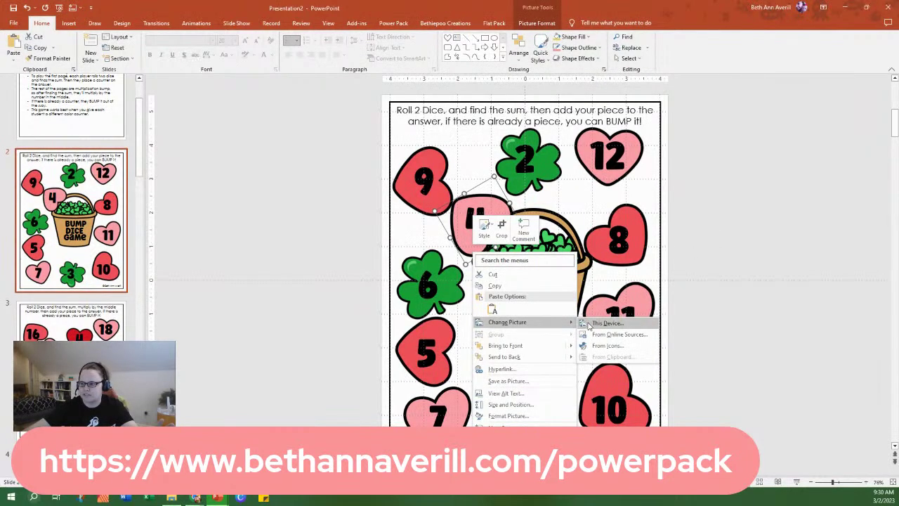
click(604, 322)
scroll(261, 231, down, 3)
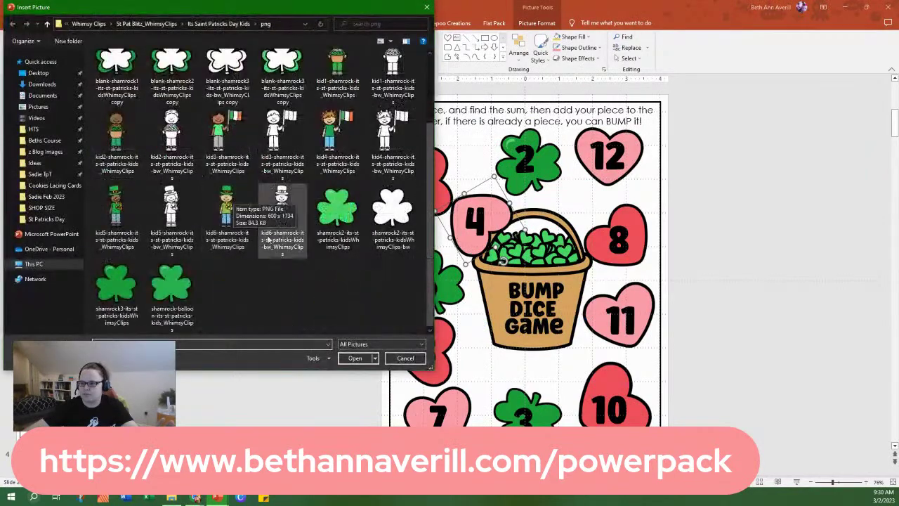
click(185, 286)
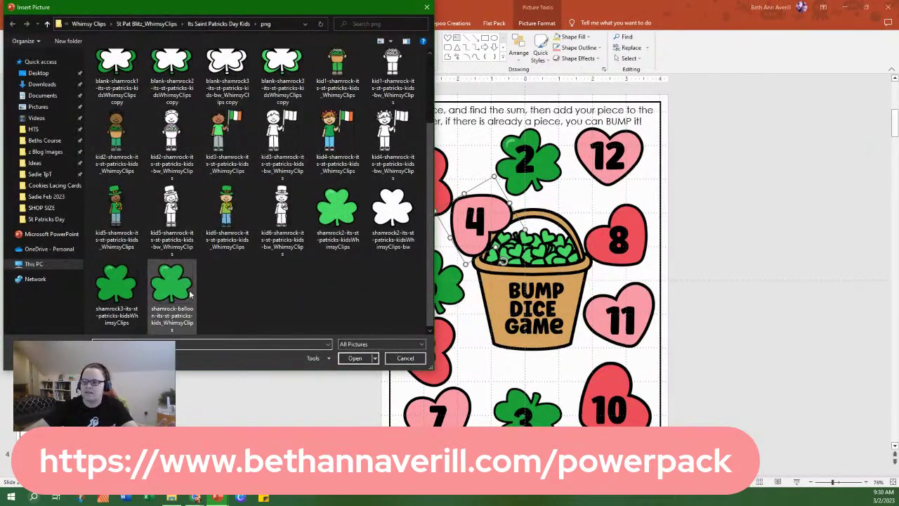
double_click(185, 287)
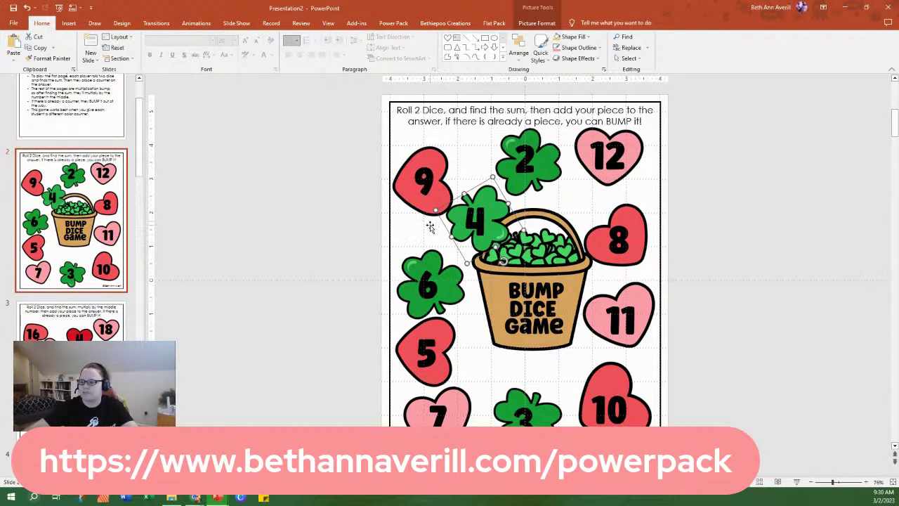
key(ctrl+z)
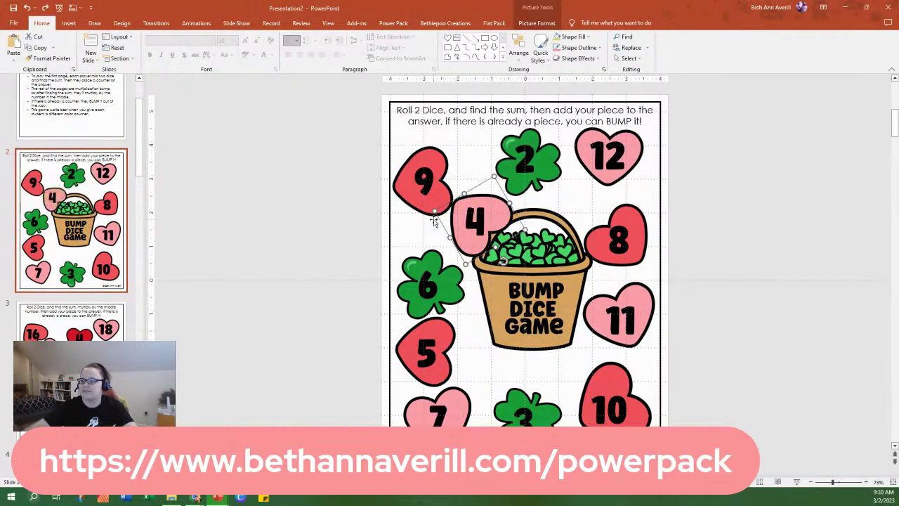
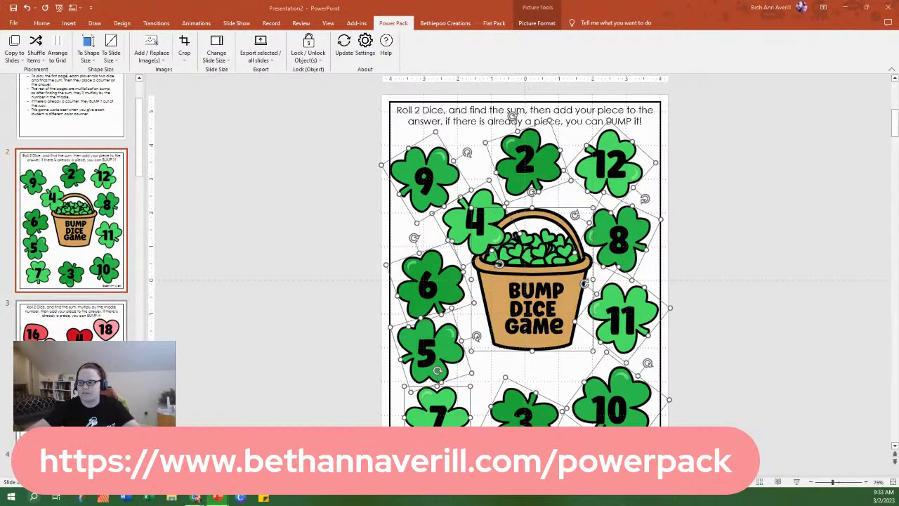
Compare the shamrock board on slide 2 with the x2 and x3 heart boards, ending on the x2 board.
click(70, 319)
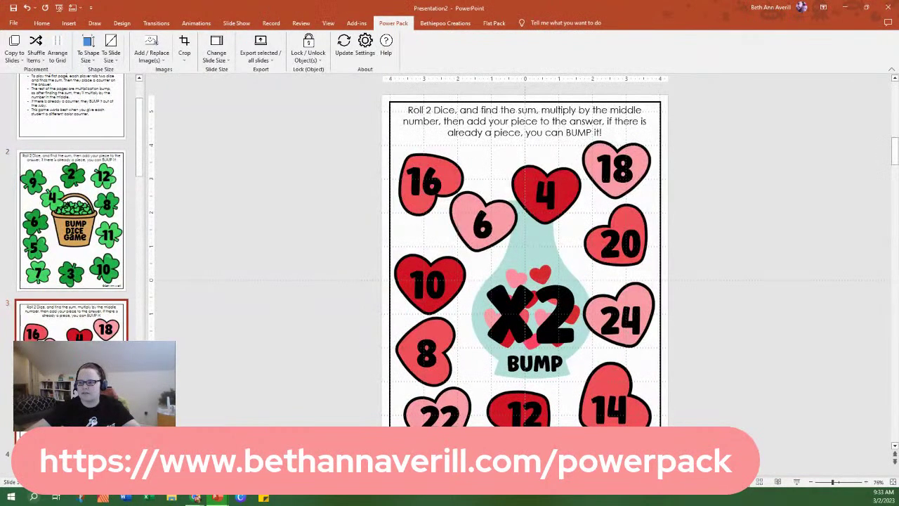
scroll(70, 211, down, 5)
scroll(71, 211, up, 4)
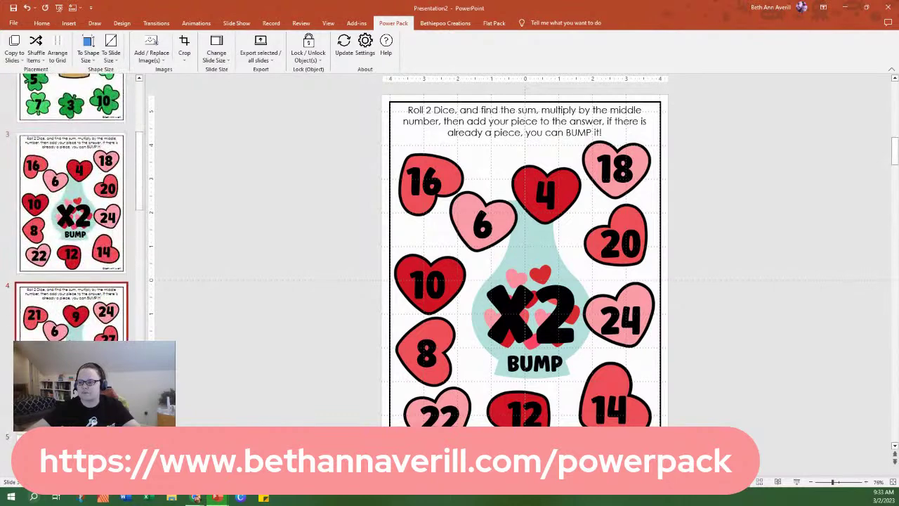
key(Up)
key(Down)
key(Up)
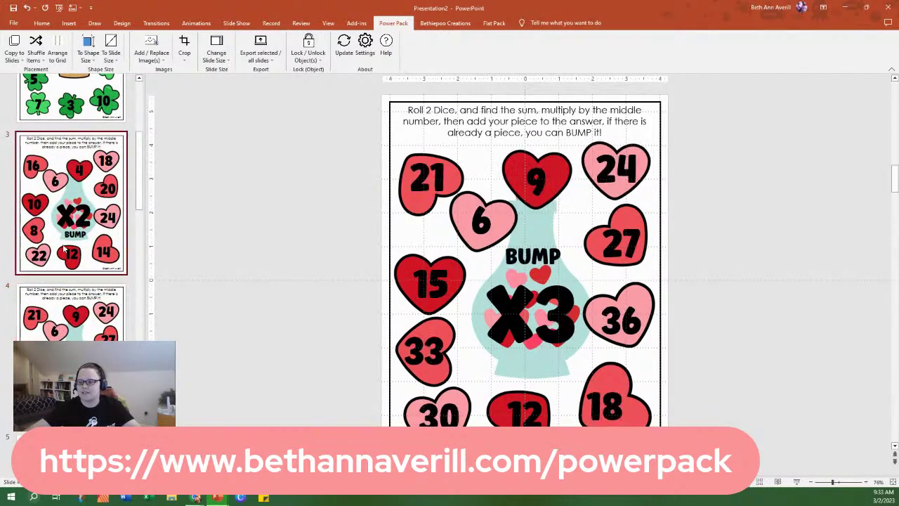
scroll(66, 246, up, 1)
key(Up)
key(Down)
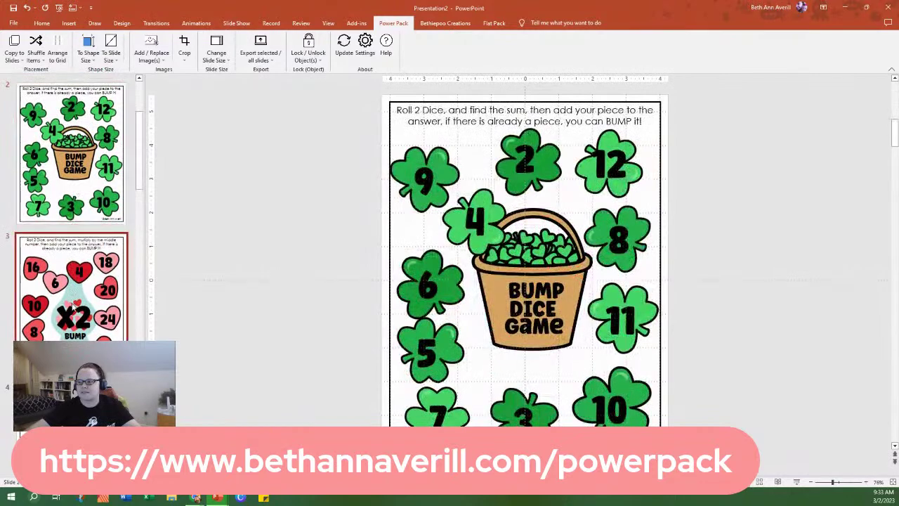
key(Up)
key(Down)
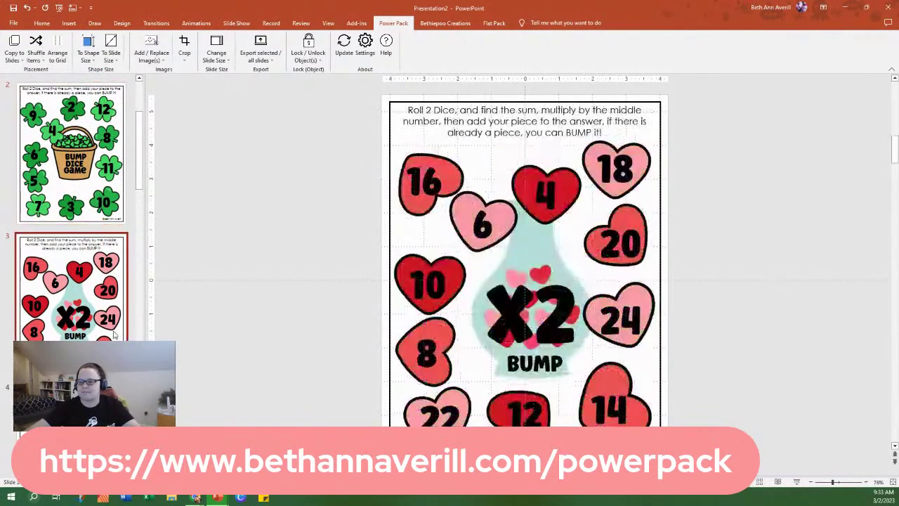
Delete all the heart pictures and the vase from the x2 board, keeping the numbers and the text.
click(416, 210)
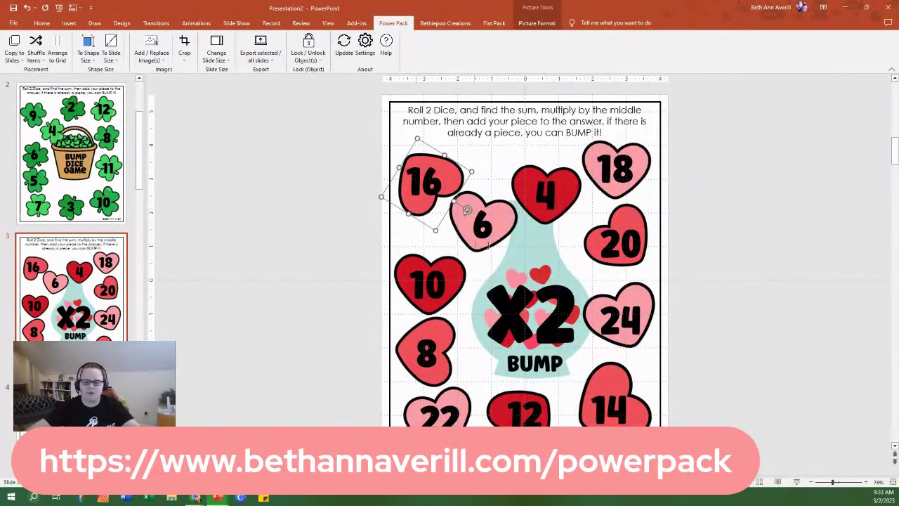
shift+click(511, 233)
shift+click(583, 194)
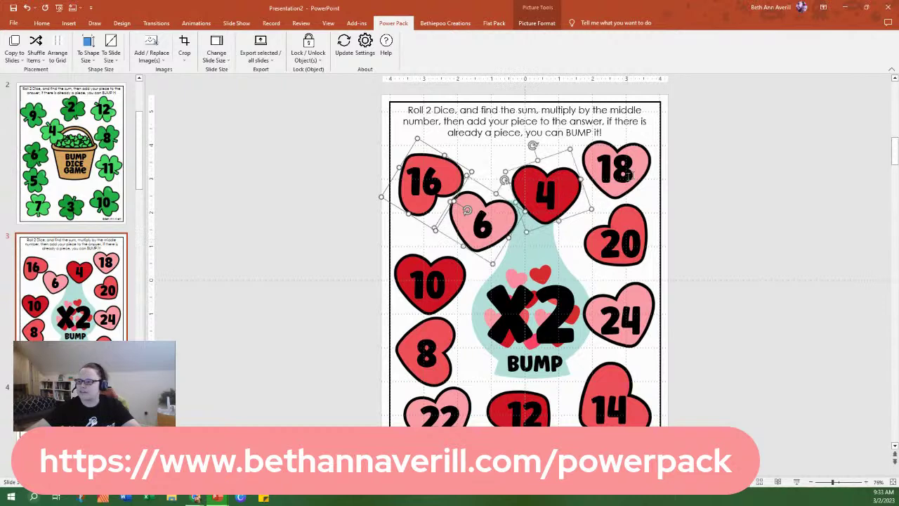
shift+click(645, 173)
shift+click(641, 220)
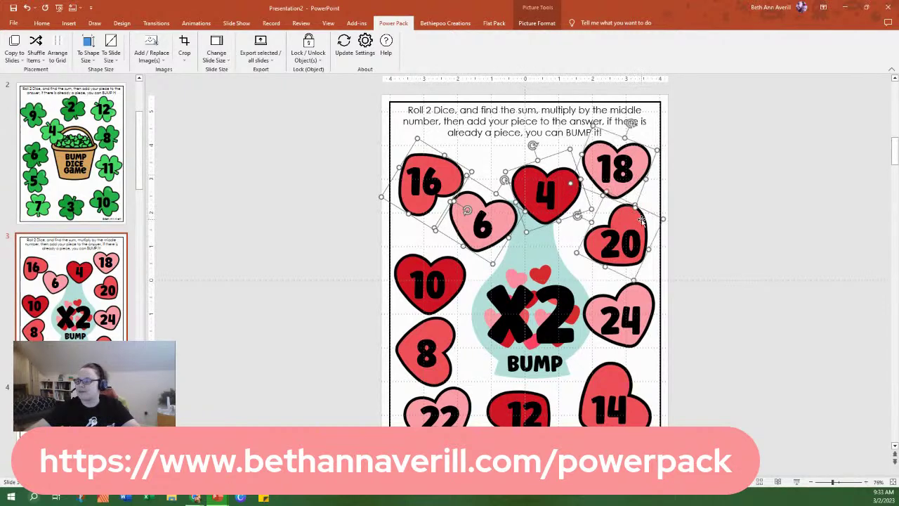
shift+click(651, 295)
shift+click(455, 268)
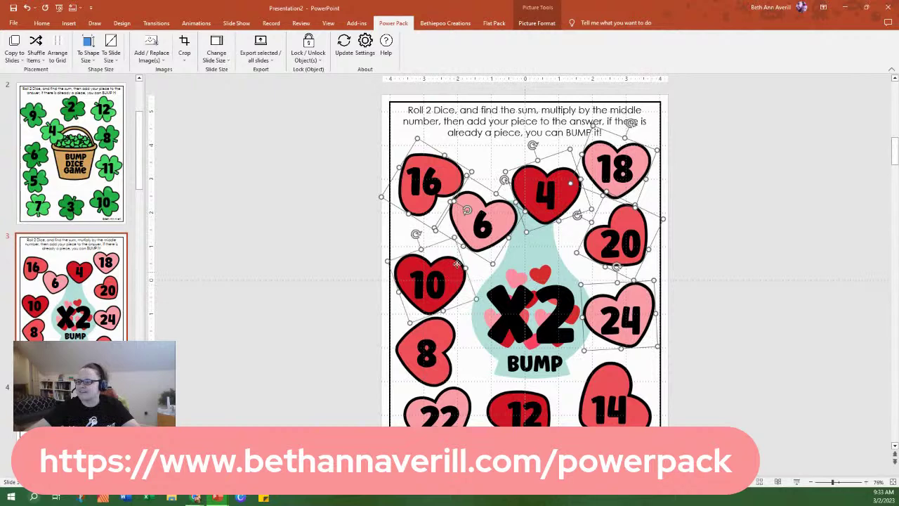
shift+click(554, 274)
shift+click(448, 333)
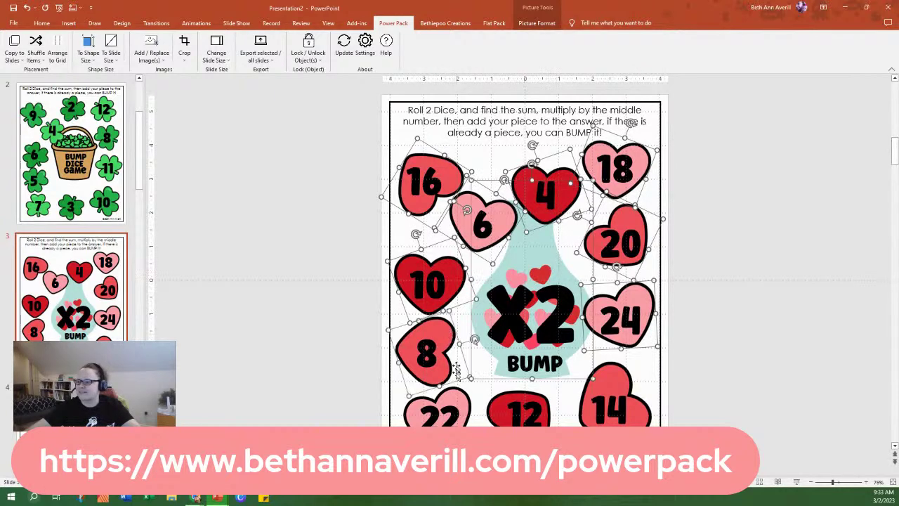
shift+click(492, 399)
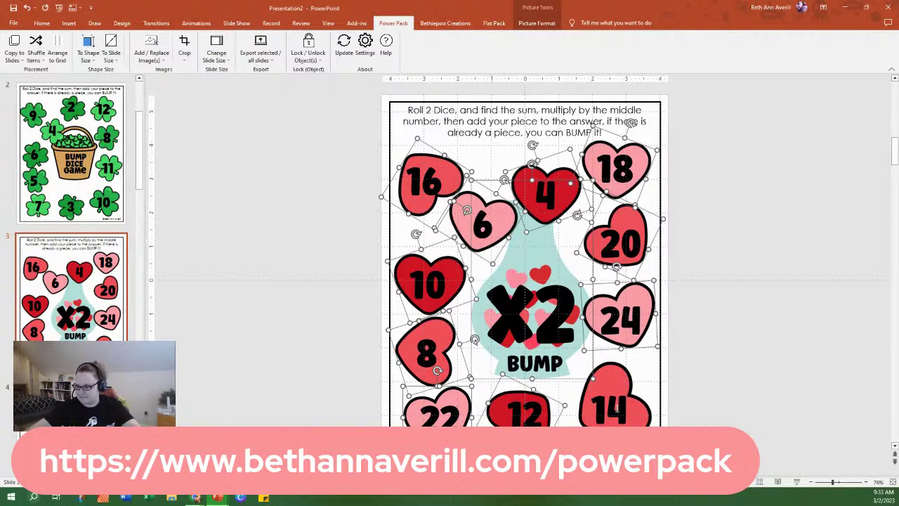
shift+click(623, 367)
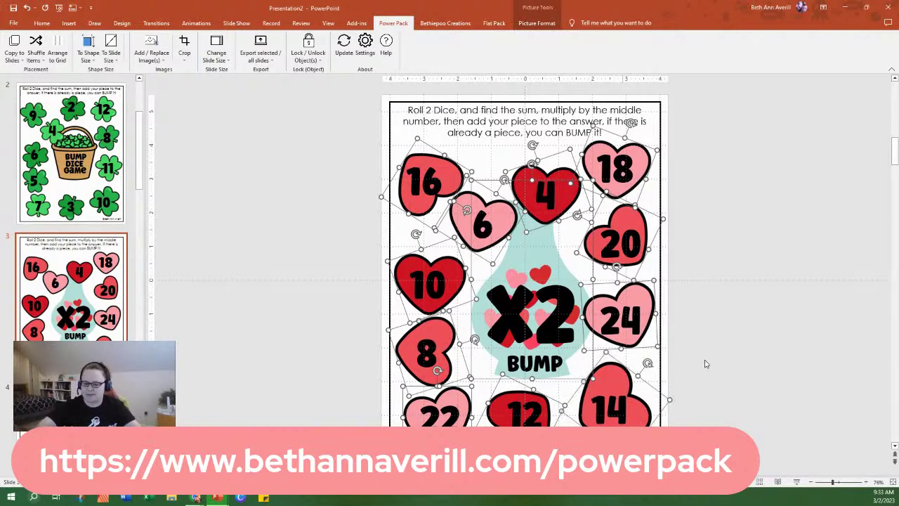
key(Delete)
Paste the copied shamrocks and basket onto the x2 board, send them to the back, and bring them forward one level.
key(ctrl+v)
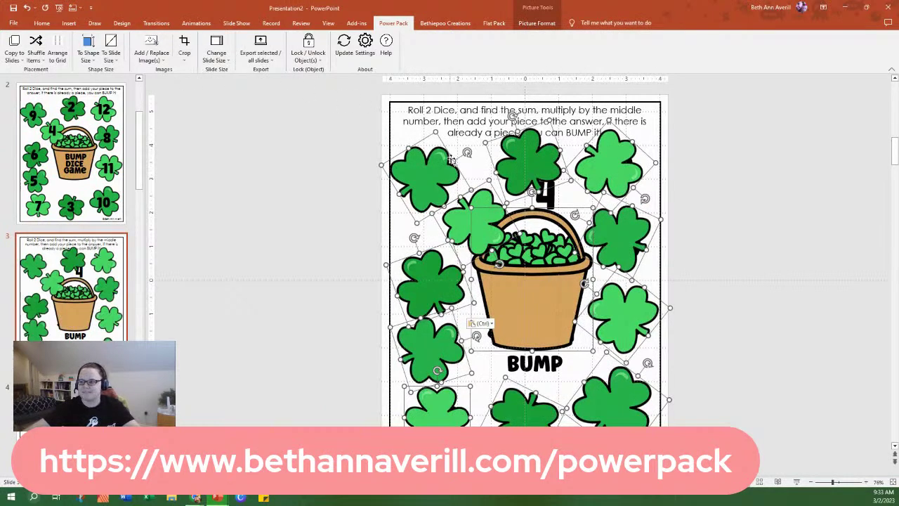
right_click(439, 184)
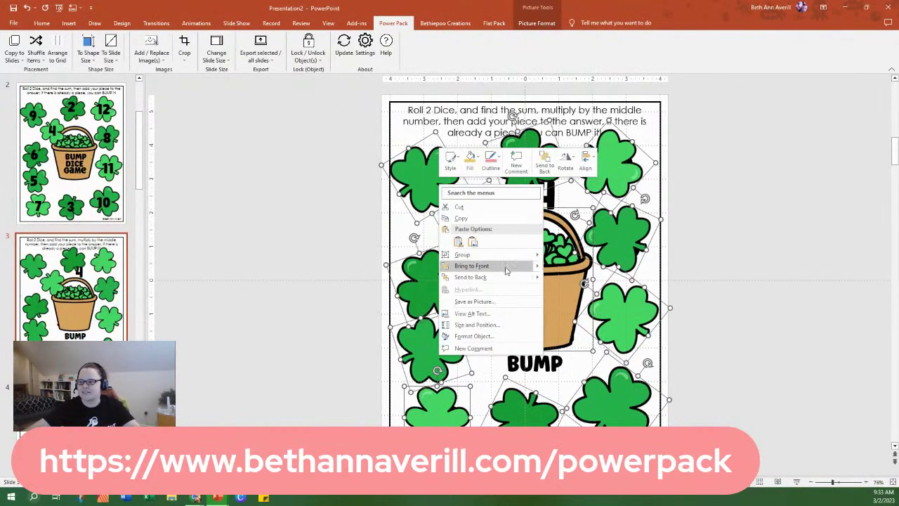
click(508, 275)
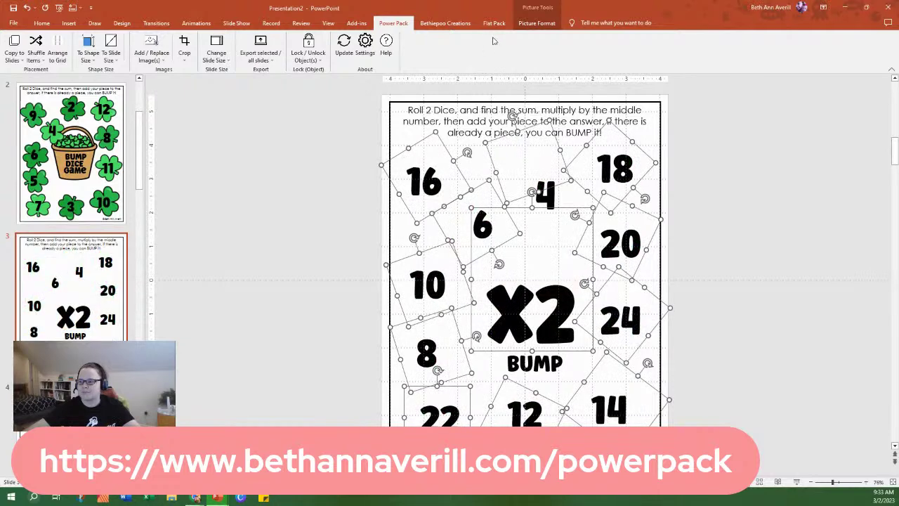
click(536, 24)
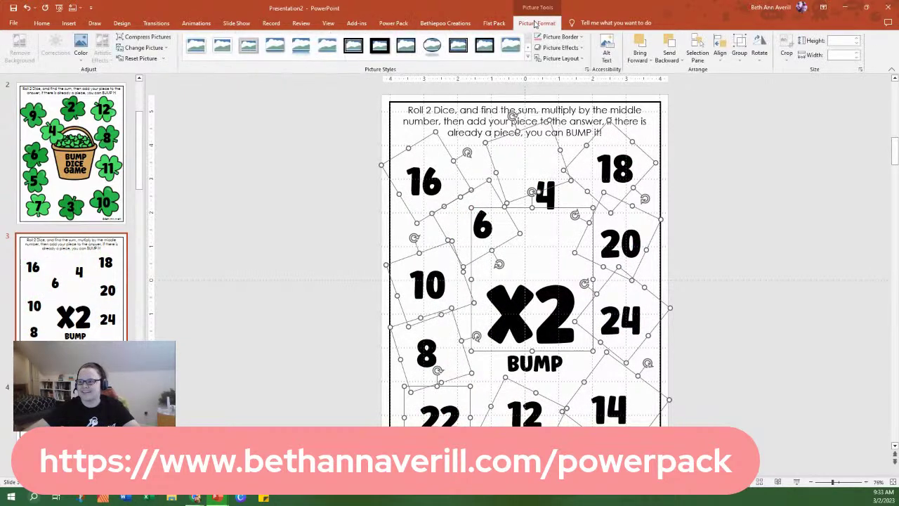
click(640, 46)
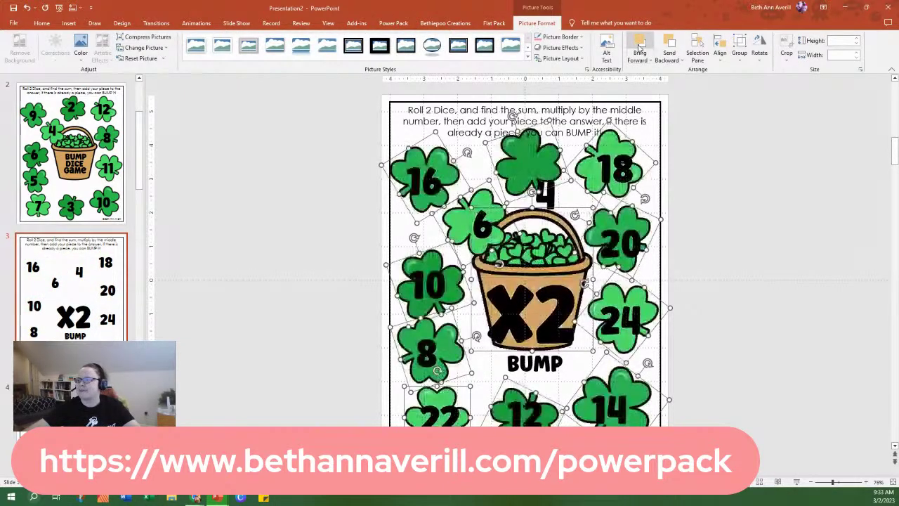
click(748, 229)
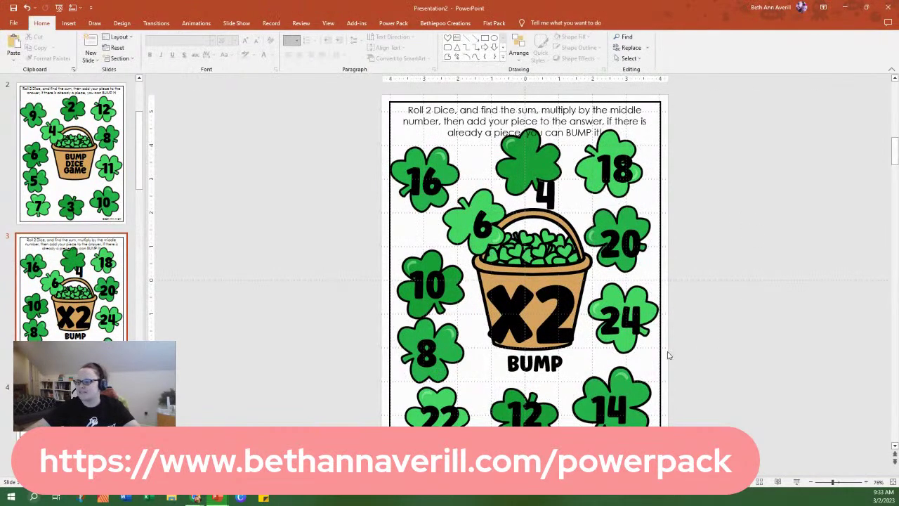
Nudge the basket on the x2 board slightly down toward the word BUMP.
click(540, 249)
key(Down)
key(Down)
key(Down)
key(Down)
key(Down)
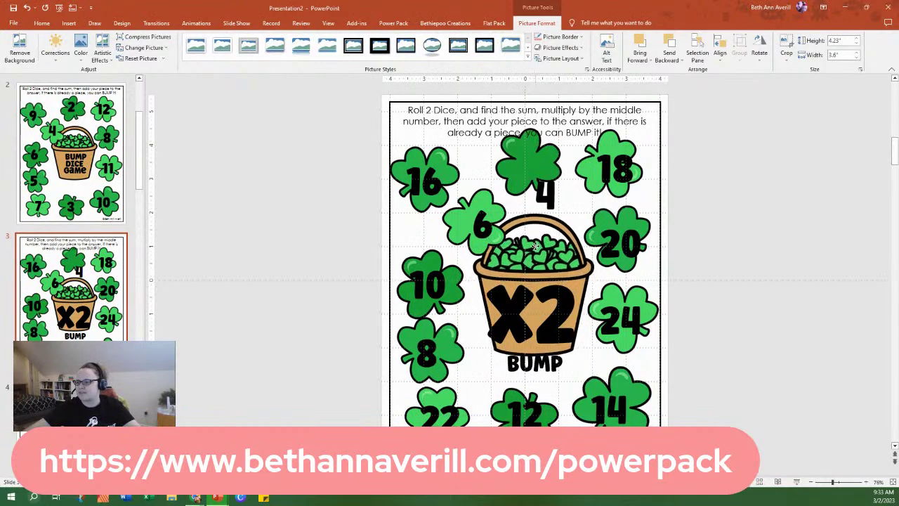
Change the basket picture on the x2 board to the basket3-shamrock image from this device.
right_click(536, 250)
mouse_move(596, 319)
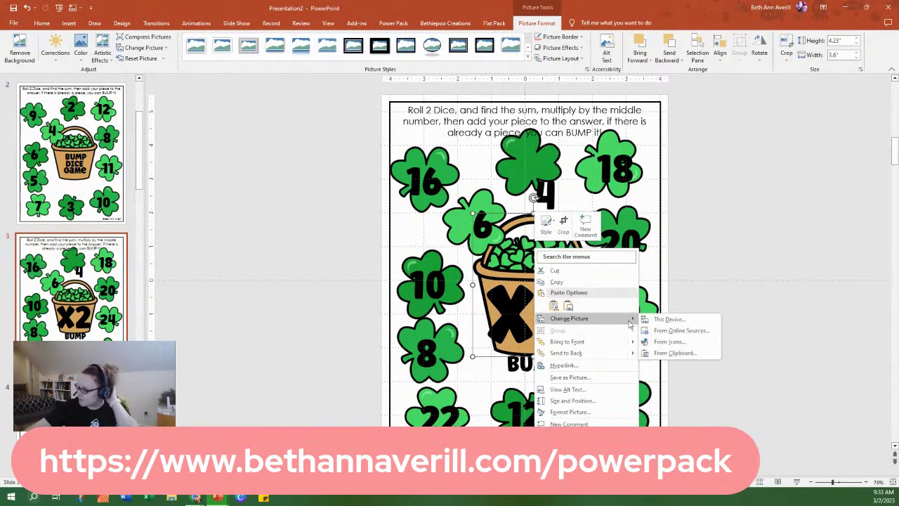
click(664, 319)
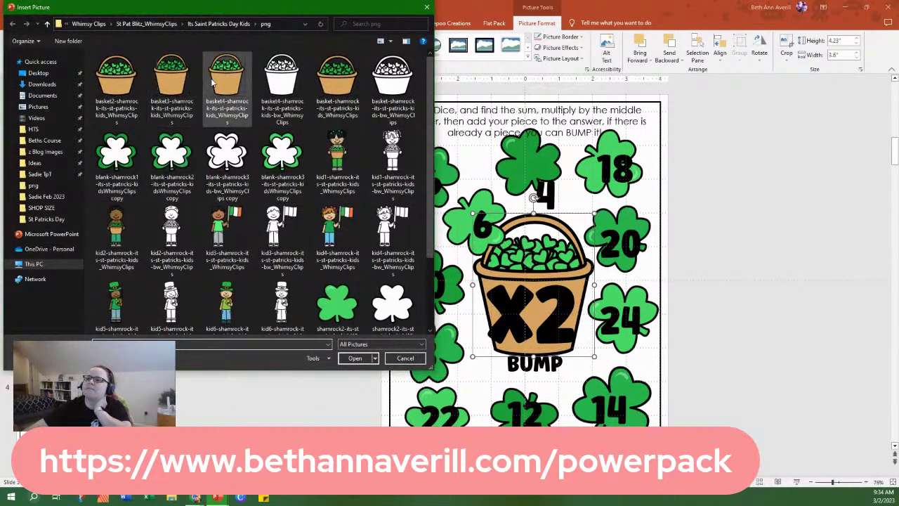
click(181, 84)
double_click(181, 84)
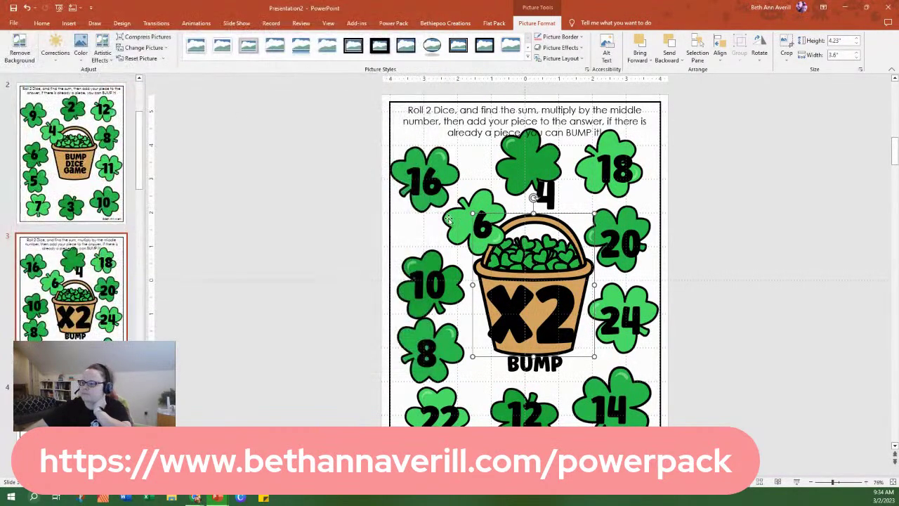
right_click(544, 238)
mouse_move(632, 308)
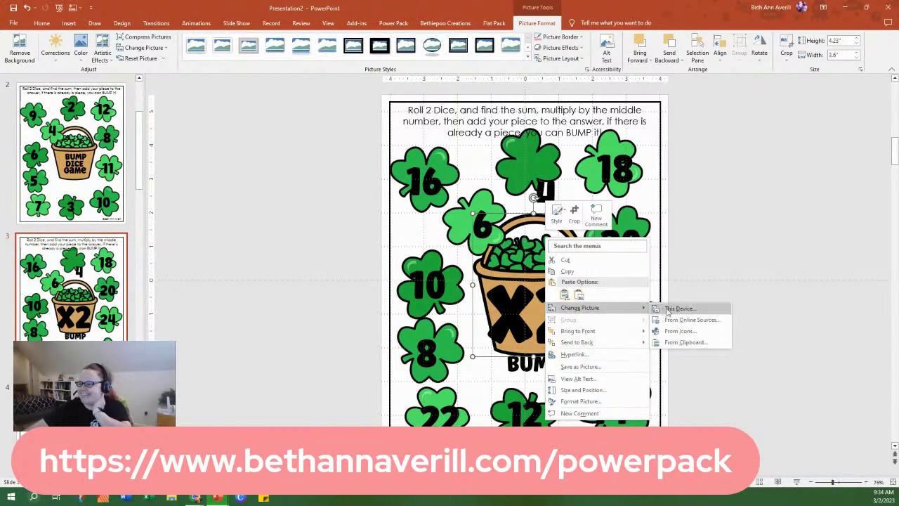
click(679, 309)
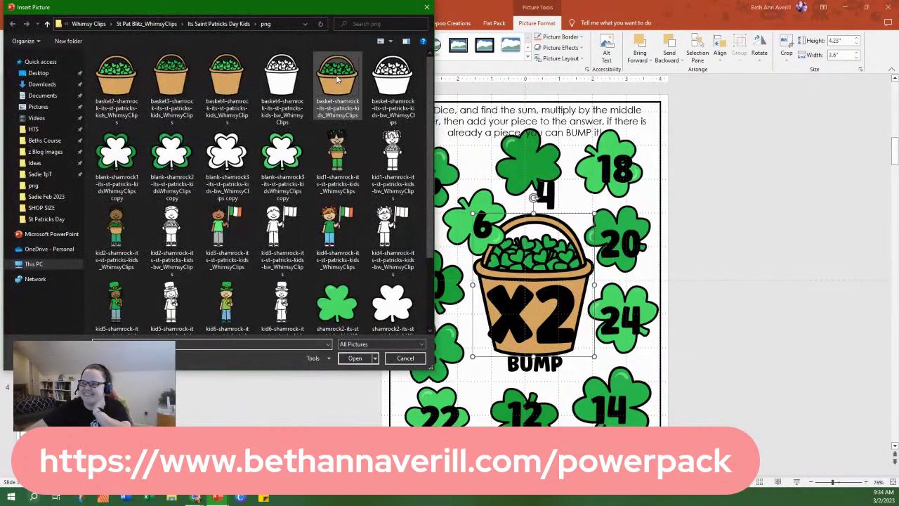
click(426, 7)
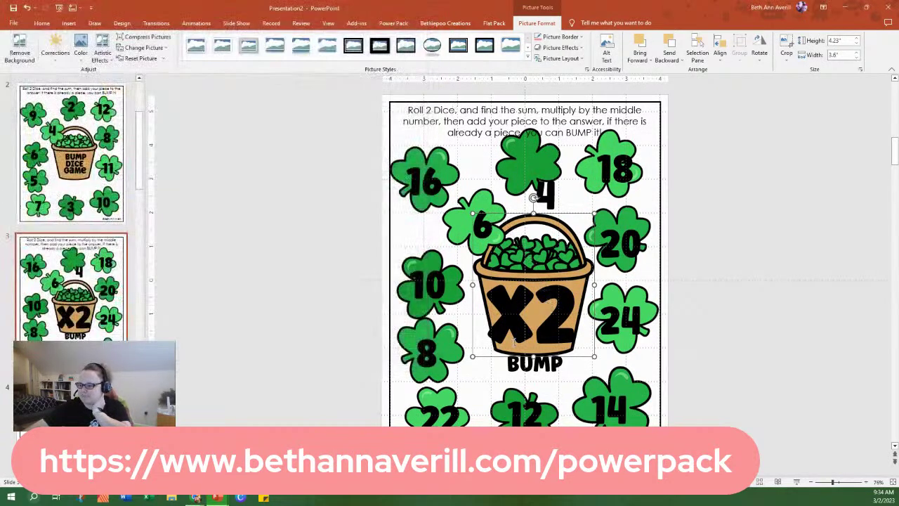
Enlarge the basket on the x2 board to about 5.12" by 4.35" and position it behind the x2 and BUMP text.
drag(473, 356, 448, 387)
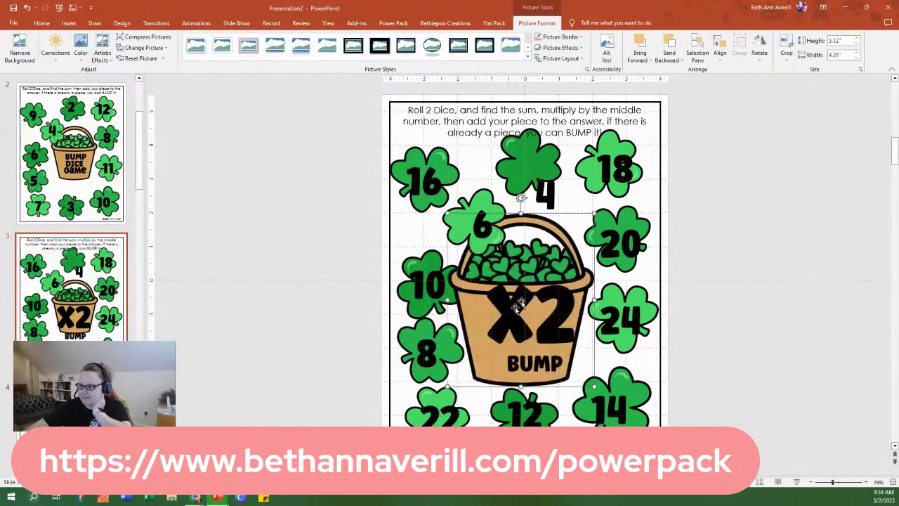
drag(539, 259, 551, 247)
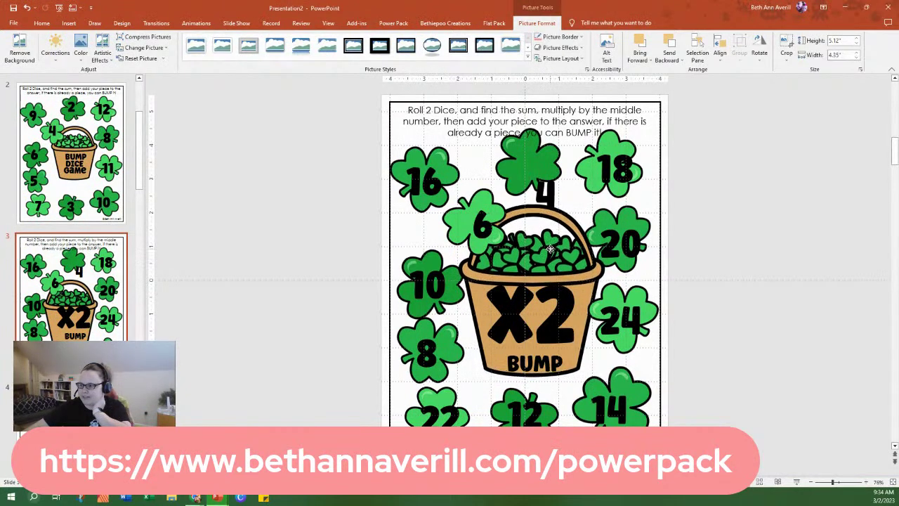
click(723, 227)
Nudge the shamrock behind the 20 slightly down on the x2 board.
click(651, 220)
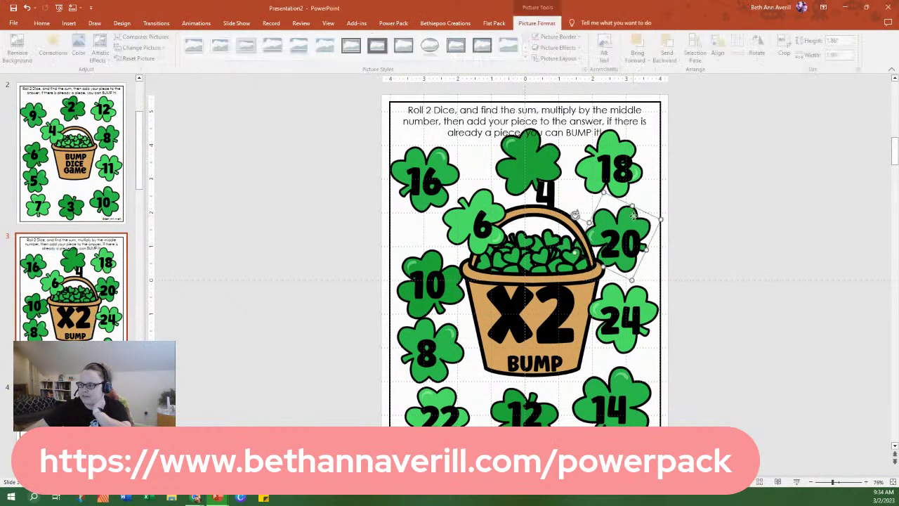
right_click(636, 224)
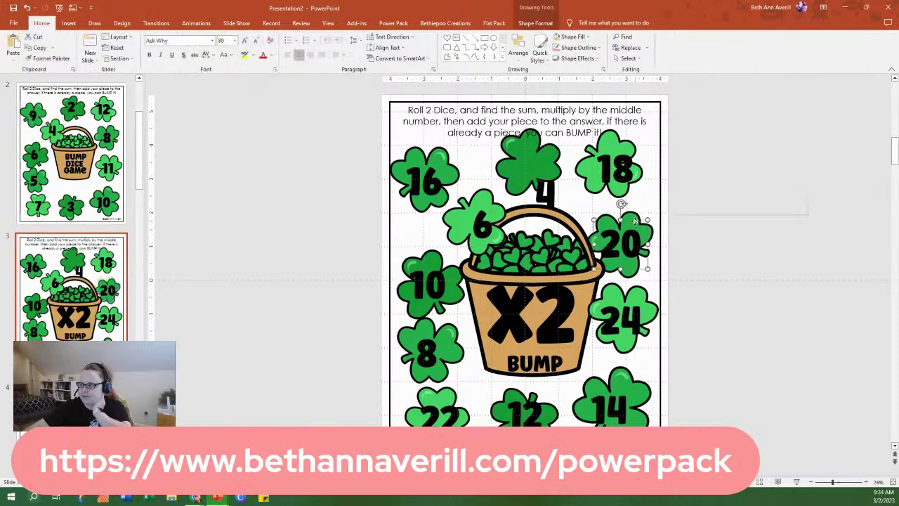
click(760, 225)
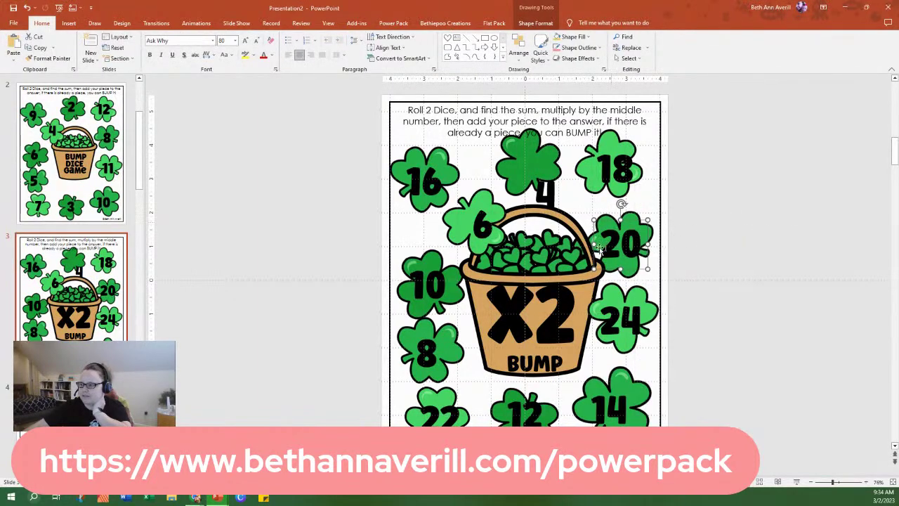
Send the x2 board's basket to the back, and bring it forward one level so it sits behind the shamrocks.
right_click(559, 269)
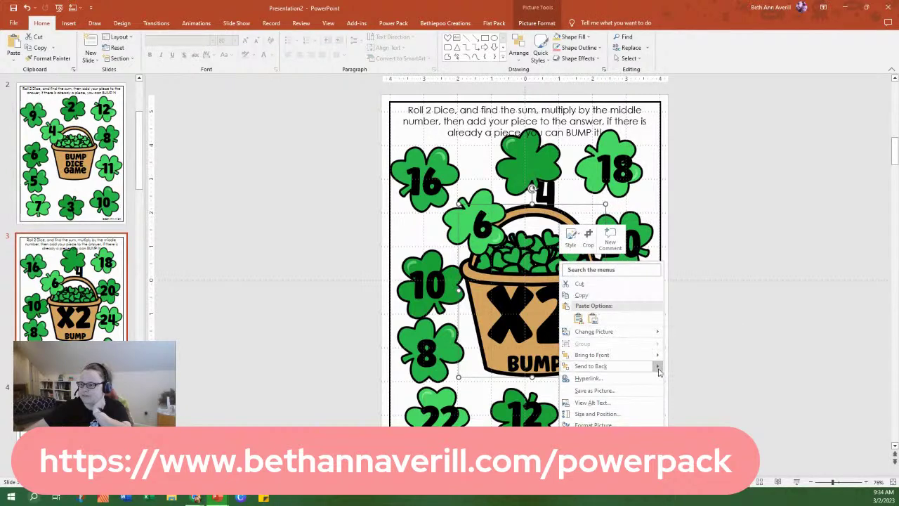
mouse_move(660, 372)
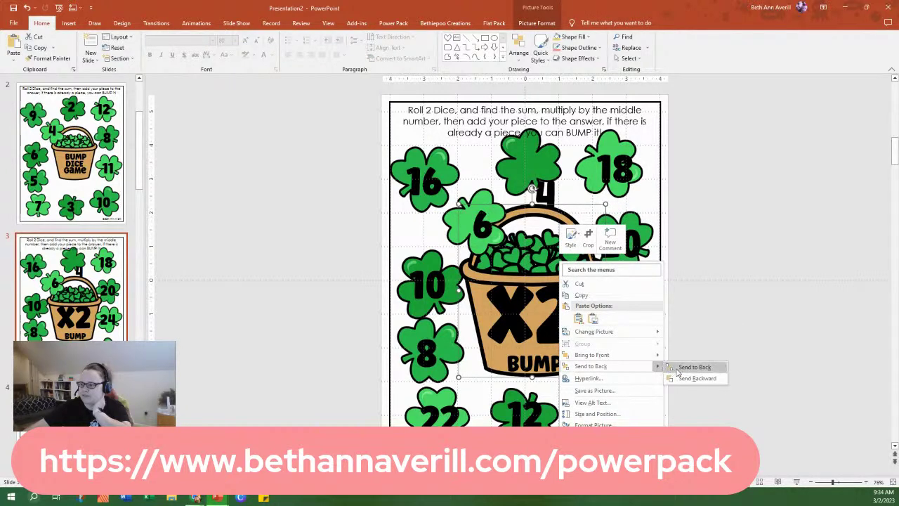
click(681, 372)
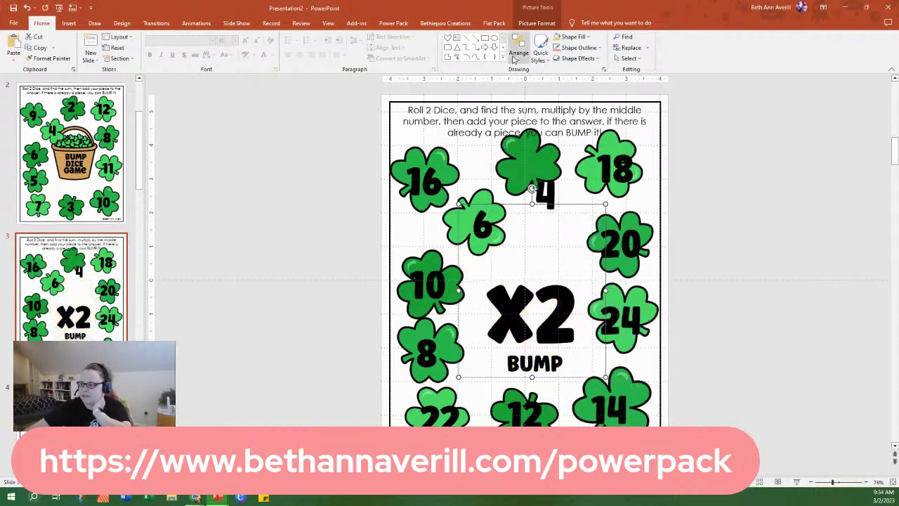
click(513, 58)
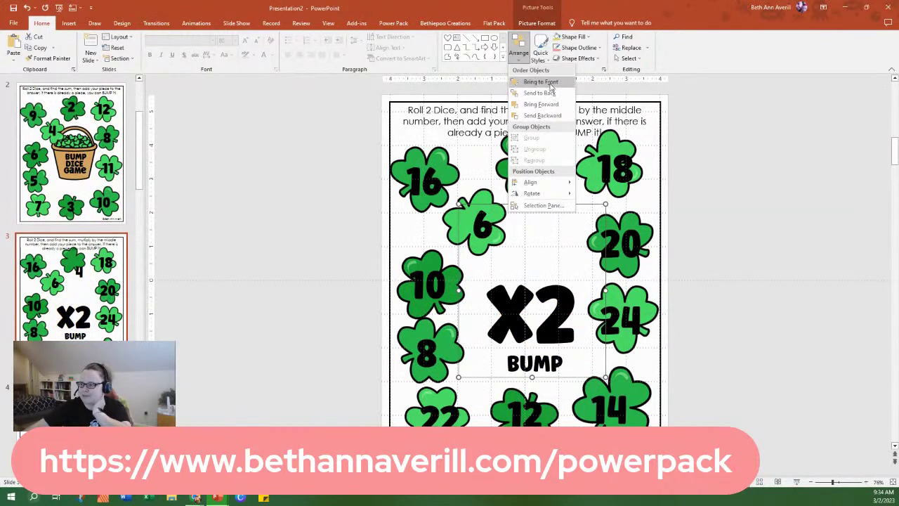
click(562, 104)
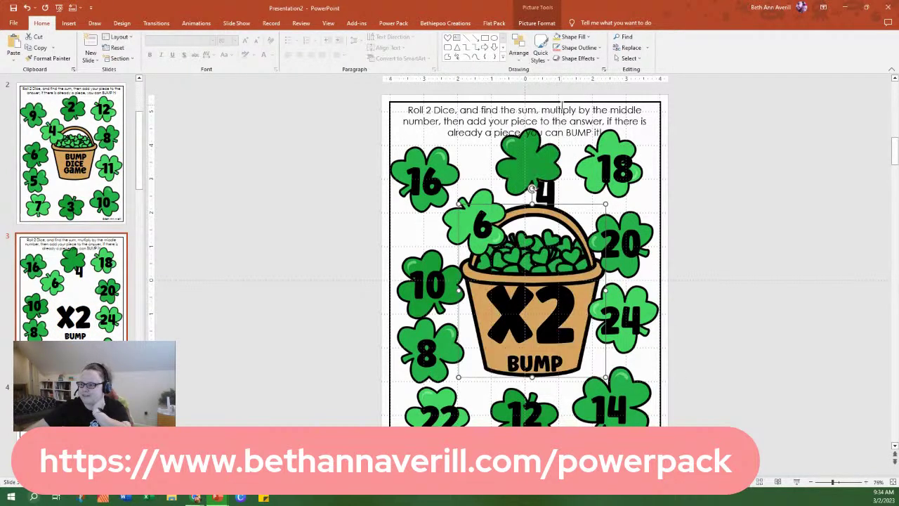
click(728, 200)
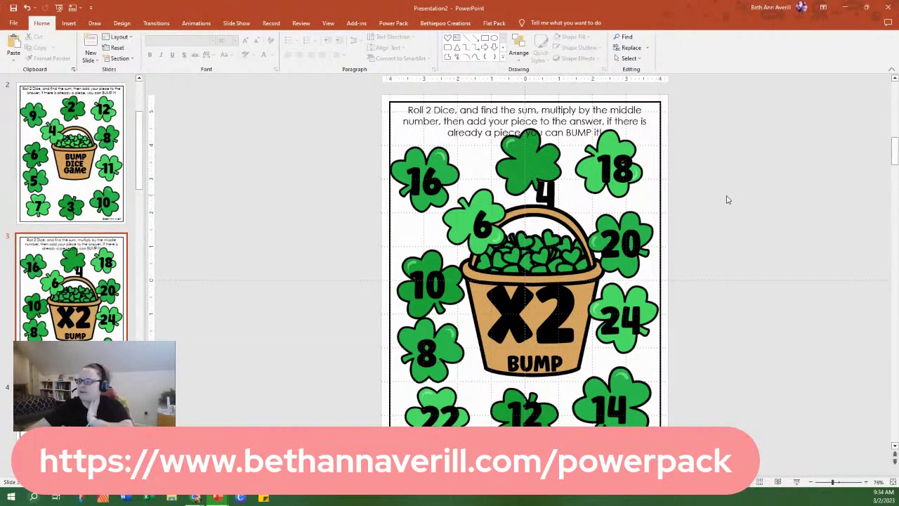
Move the uppermost shamrock behind the 4 and shift the 18's shamrock slightly right and down, keeping the instruction text in its original place.
click(527, 159)
drag(528, 160, 546, 192)
drag(600, 139, 614, 142)
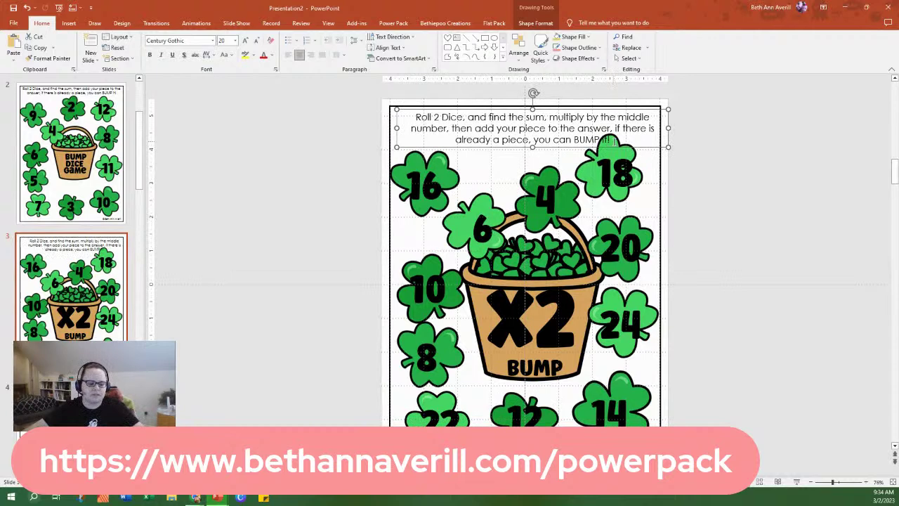
key(ctrl+z)
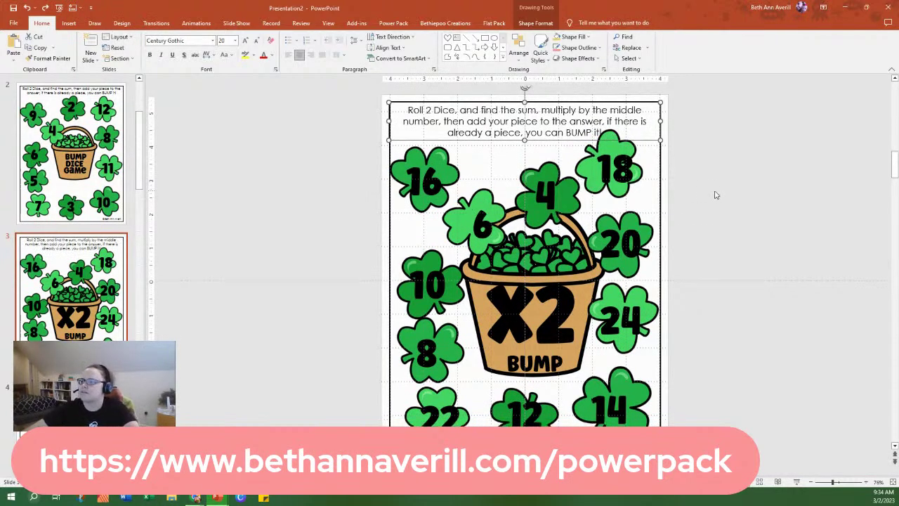
click(716, 195)
click(581, 169)
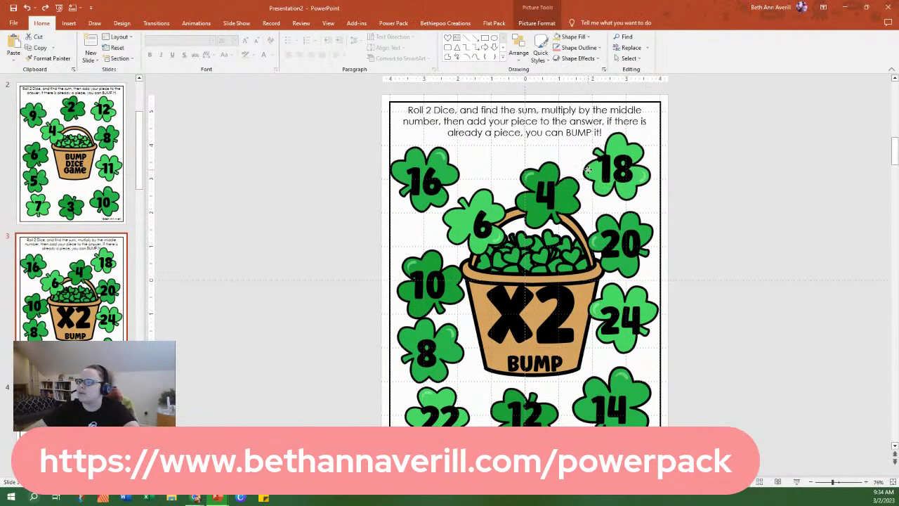
Compare the layout of the x2 shamrock board with the x3 heart board.
scroll(71, 211, down, 2)
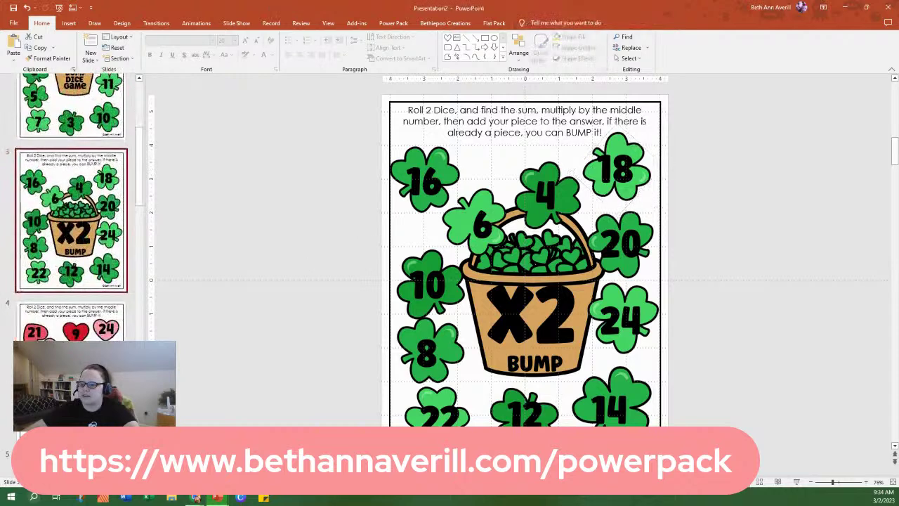
click(78, 322)
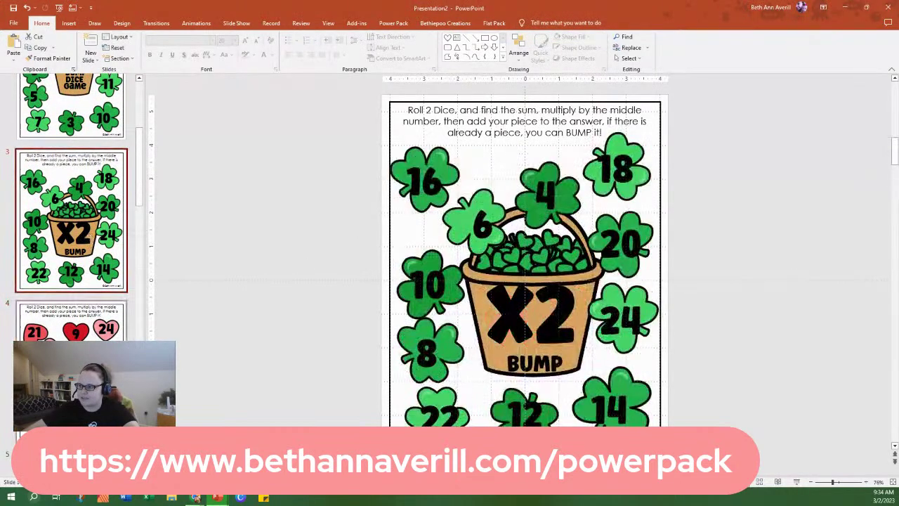
key(Down)
key(Up)
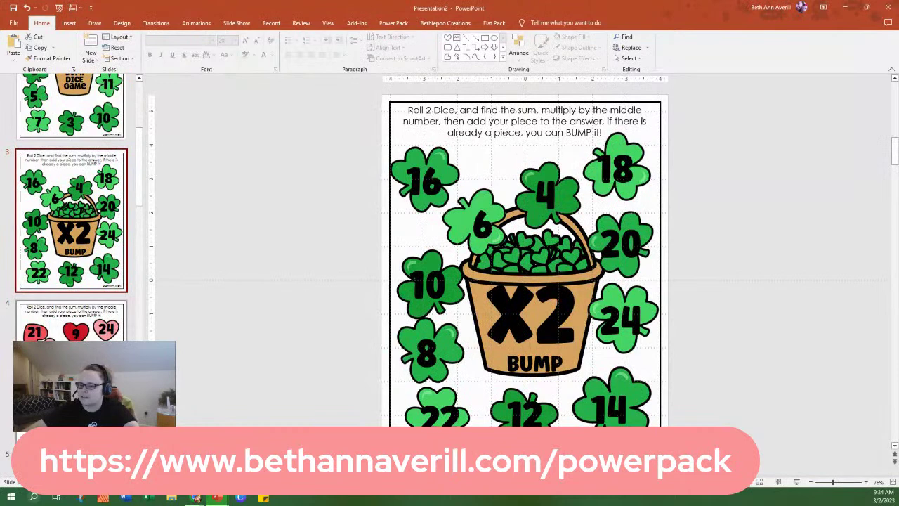
key(Down)
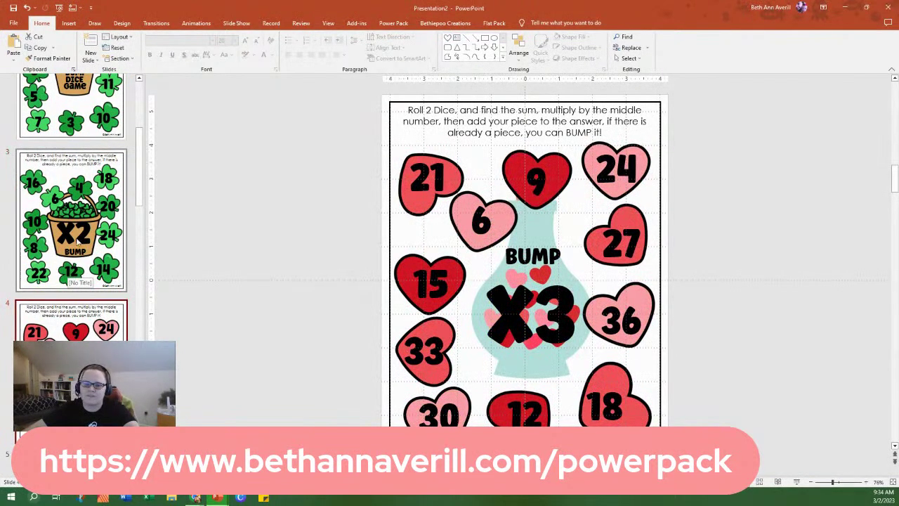
key(Up)
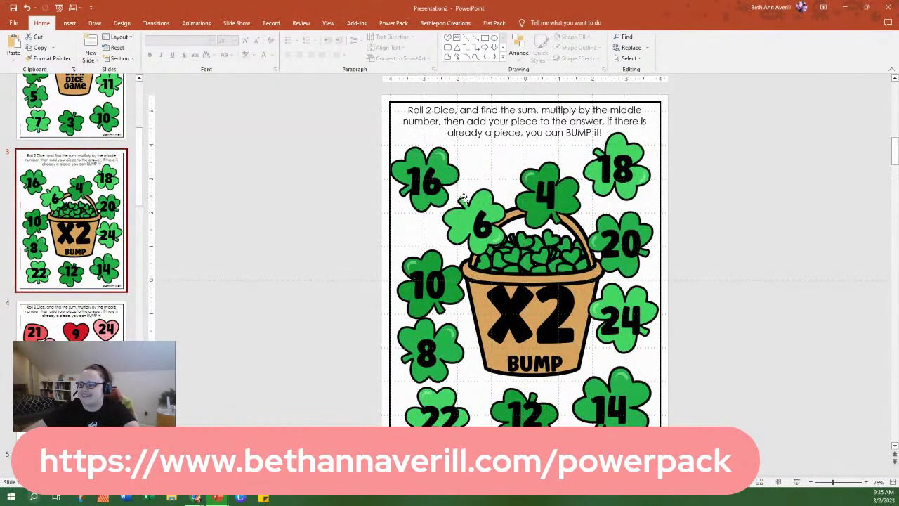
Nudge the shamrocks behind the 6, 16 and 10 on the x2 board so they line up better with their numbers.
drag(463, 199, 467, 199)
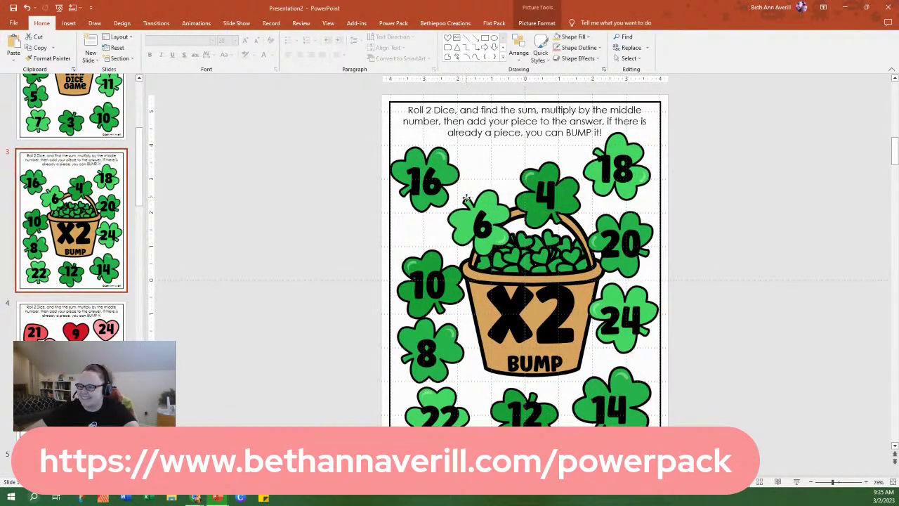
click(394, 153)
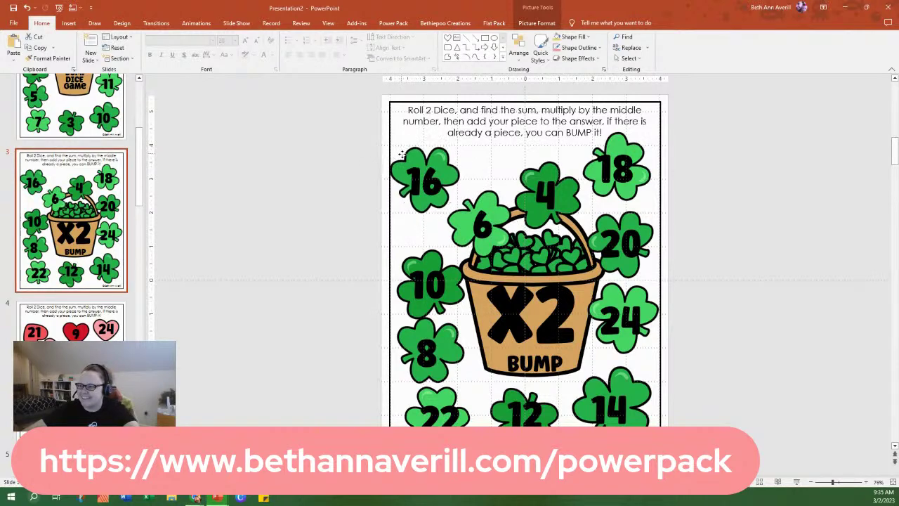
click(416, 261)
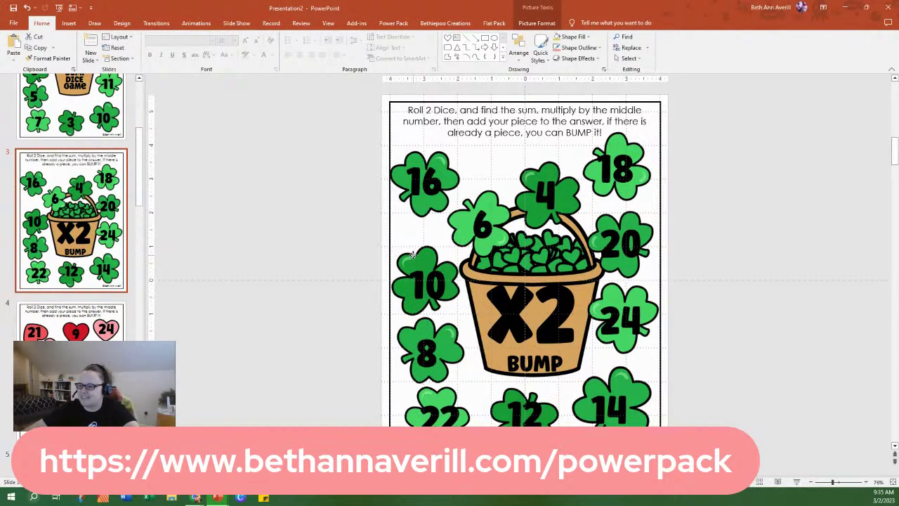
click(406, 337)
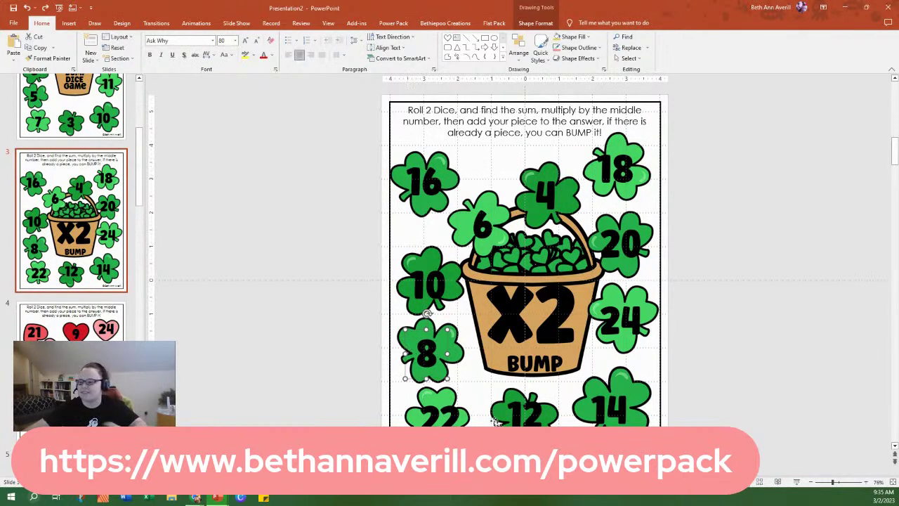
Adjust the positions of the shamrocks behind the 12, 14 and 24 on the x2 board to fit their numbers.
click(512, 394)
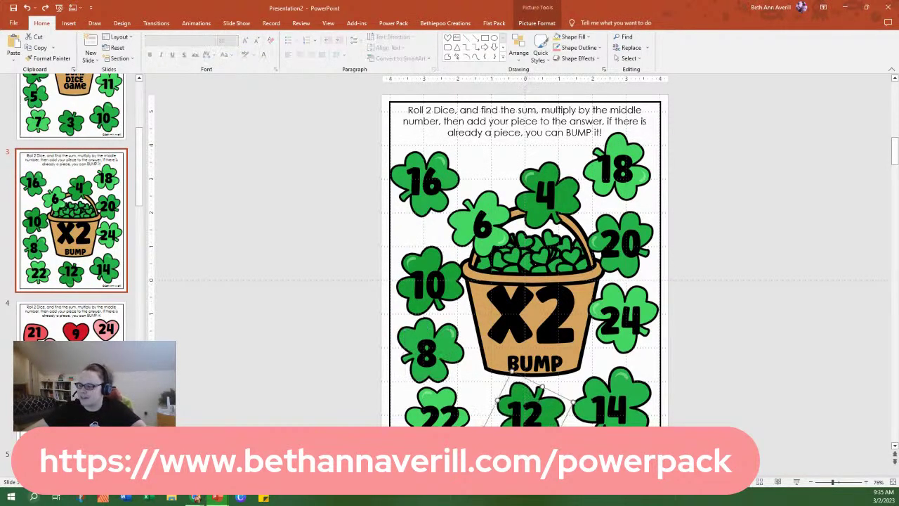
click(614, 402)
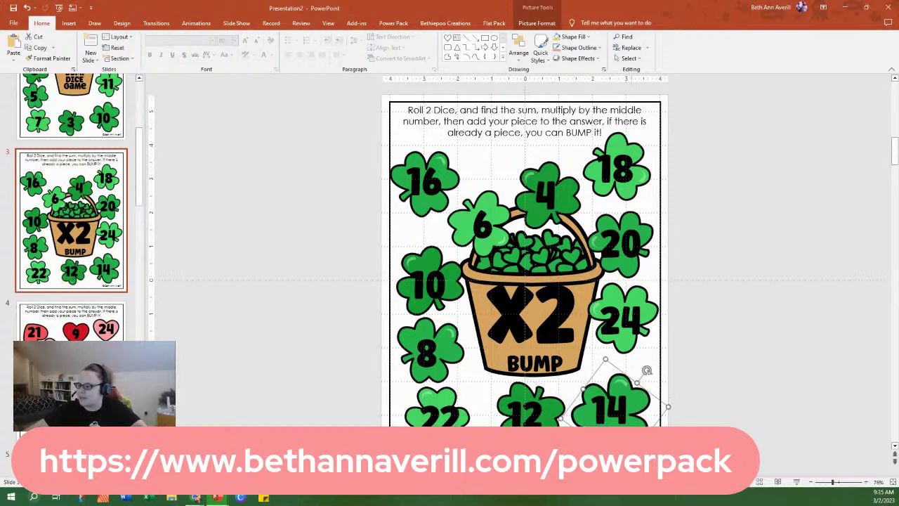
drag(646, 370, 620, 360)
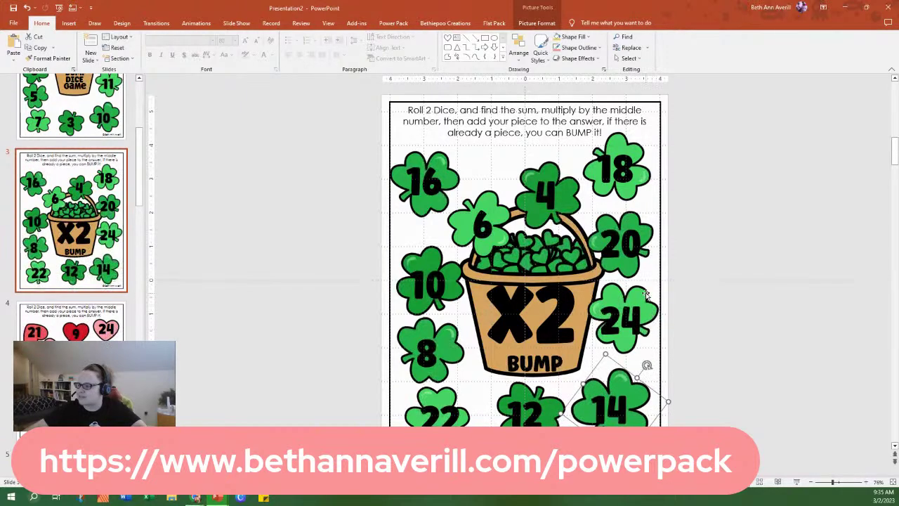
click(648, 295)
drag(647, 294, 647, 298)
click(704, 233)
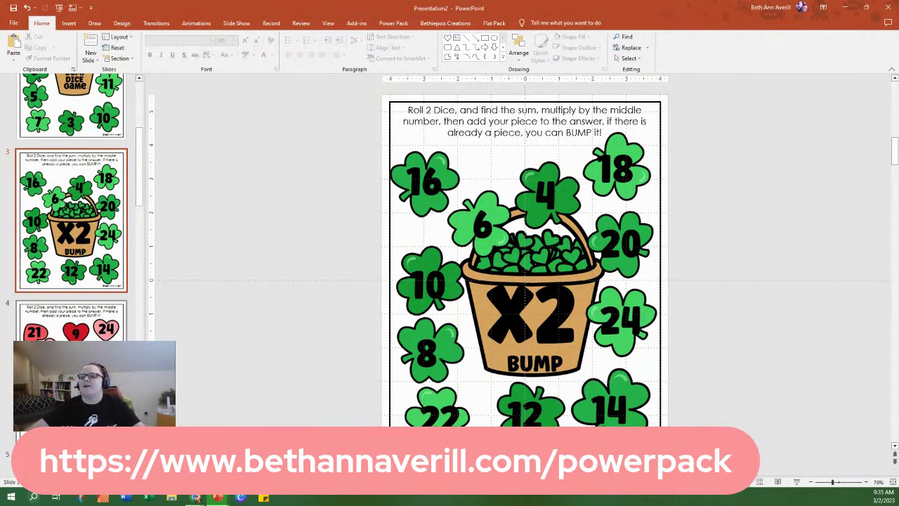
Select the heart pictures and the vase together on the x3 board, leaving the numbers and text out of the selection.
click(70, 320)
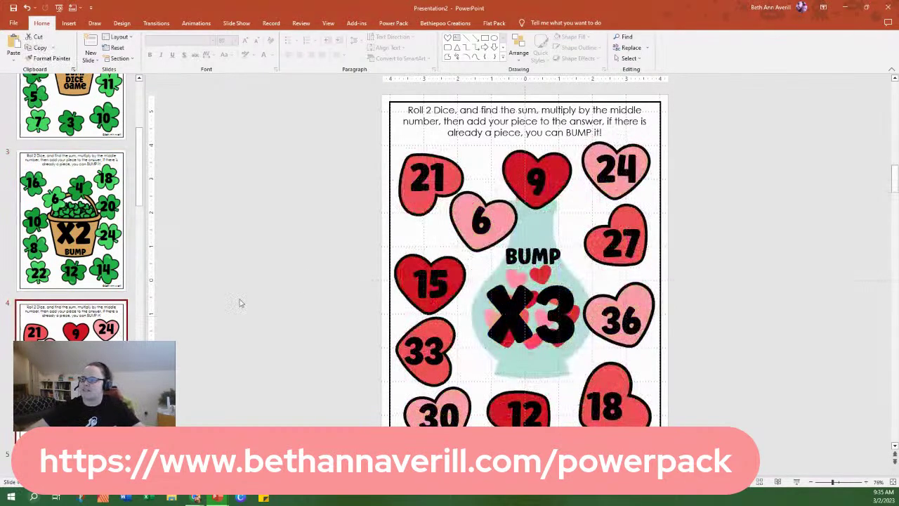
click(421, 210)
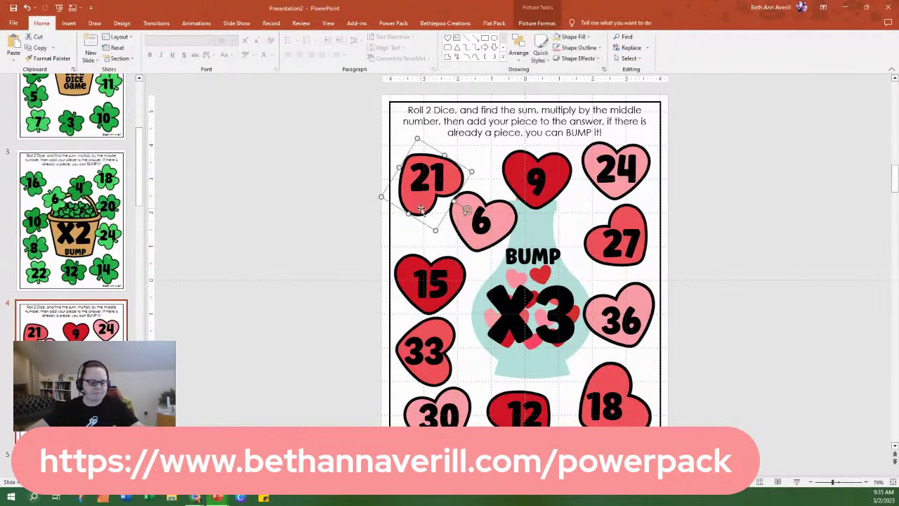
shift+click(500, 217)
shift+click(566, 189)
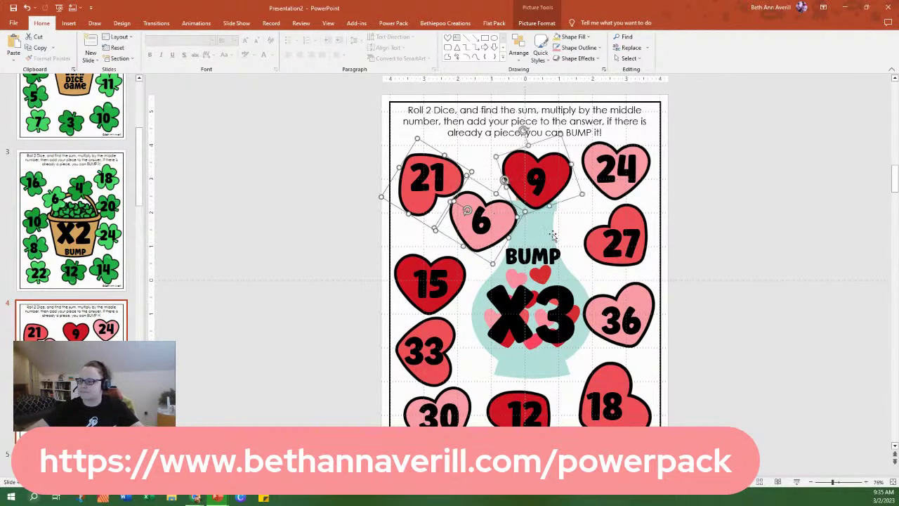
shift+click(554, 236)
shift+click(620, 197)
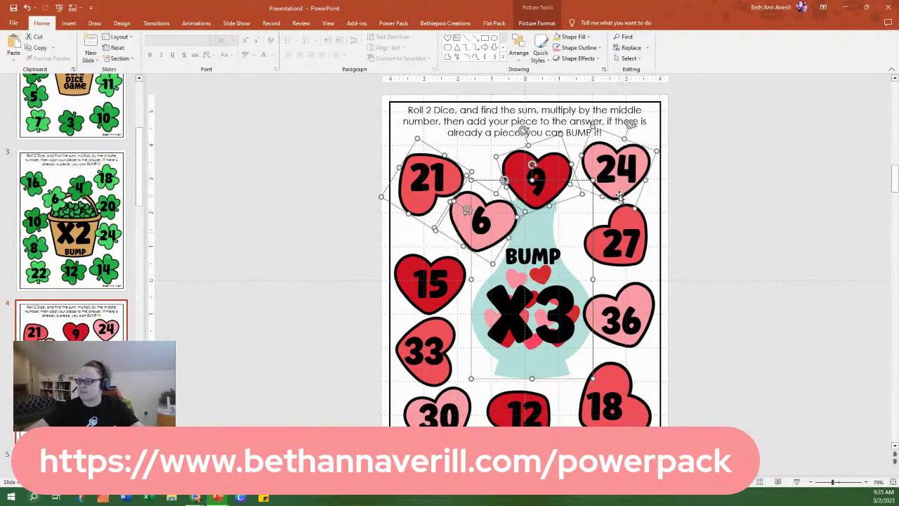
shift+click(638, 225)
shift+click(644, 295)
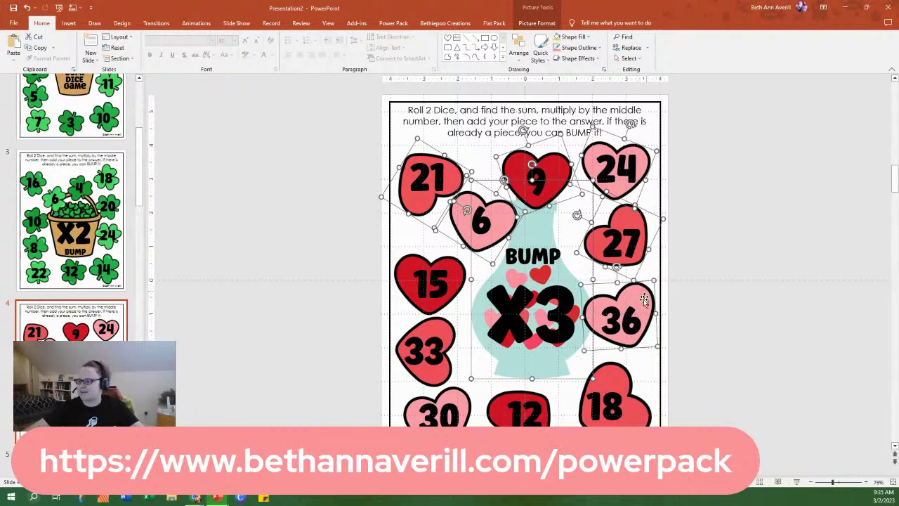
shift+click(617, 370)
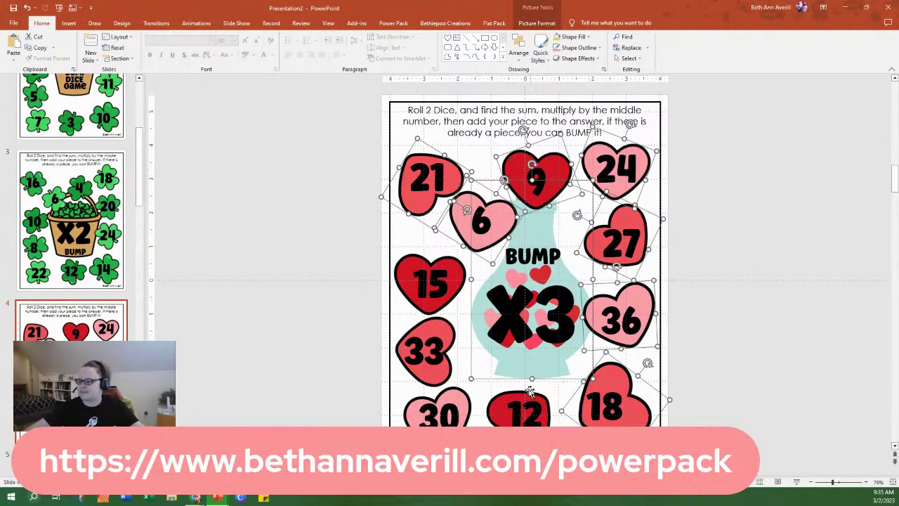
shift+click(466, 397)
shift+click(449, 330)
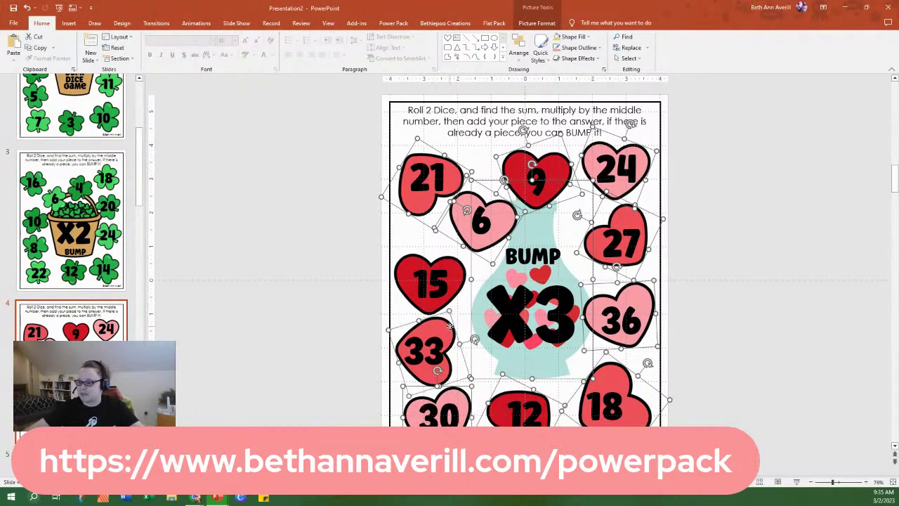
Replace the heart and vase pictures on the X3 slide with the copied shamrocks and bucket, layered behind the text but above the background.
shift+click(462, 268)
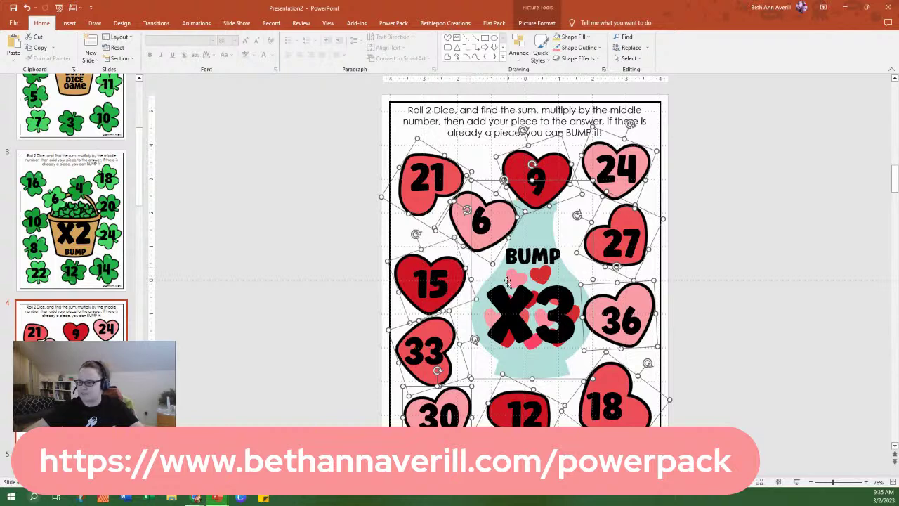
key(Delete)
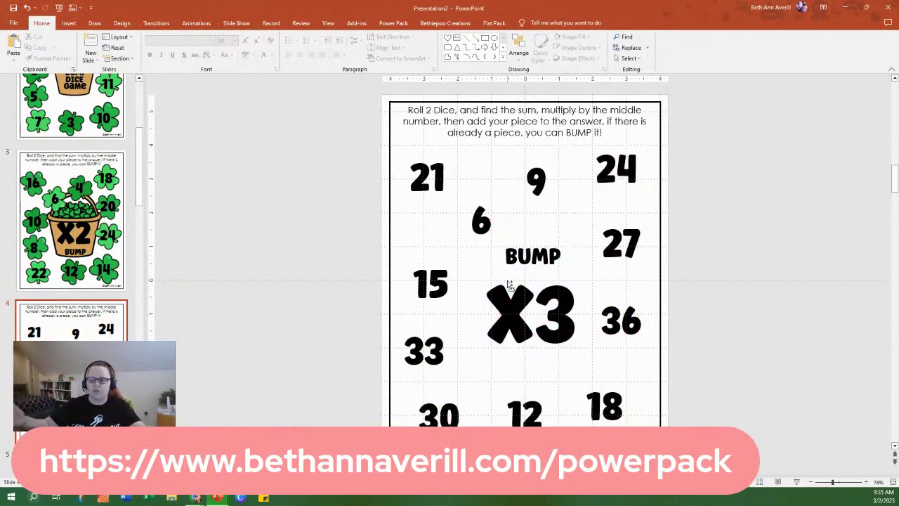
key(ctrl+v)
right_click(542, 271)
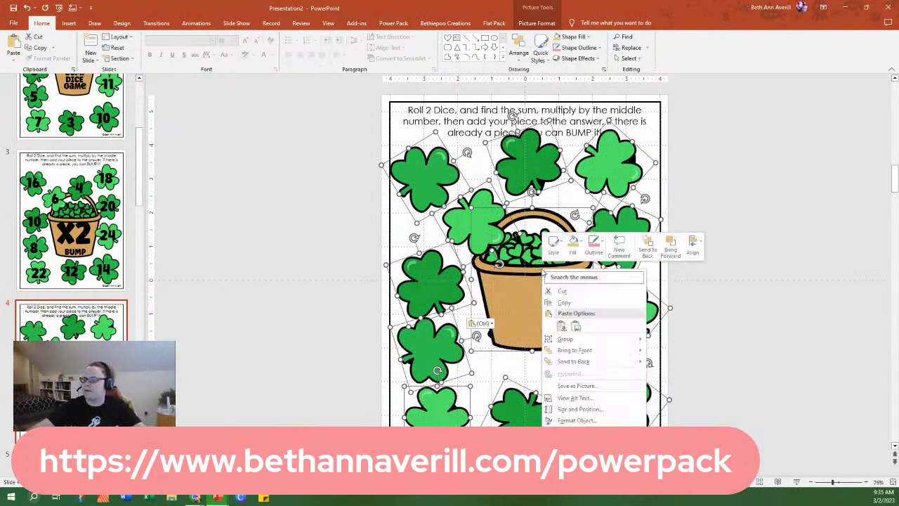
click(582, 360)
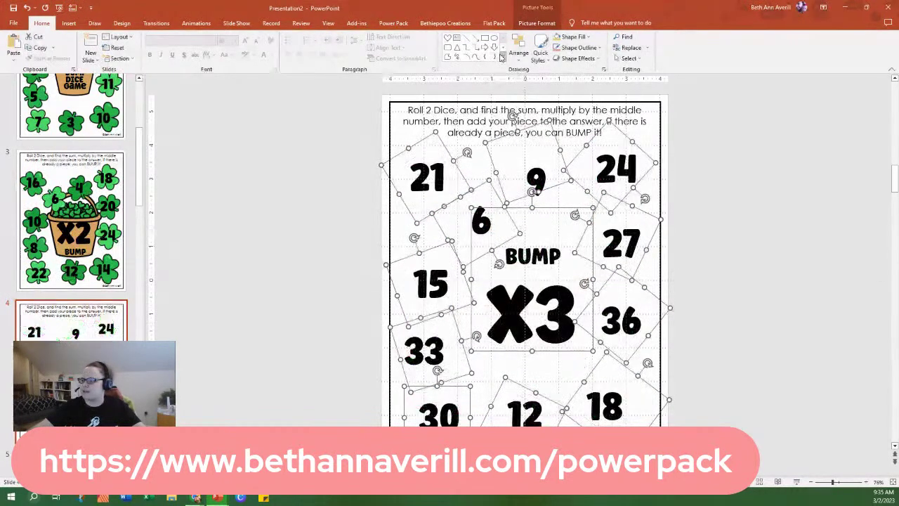
click(519, 49)
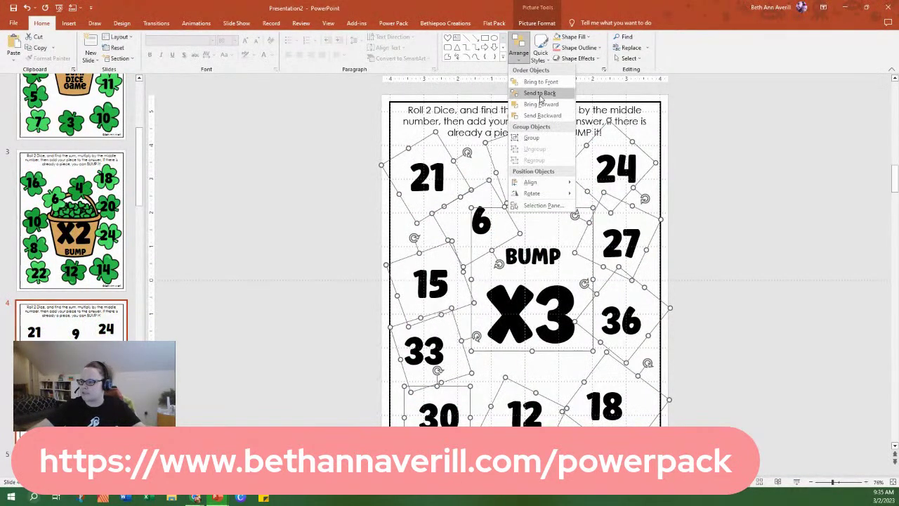
click(542, 104)
click(742, 320)
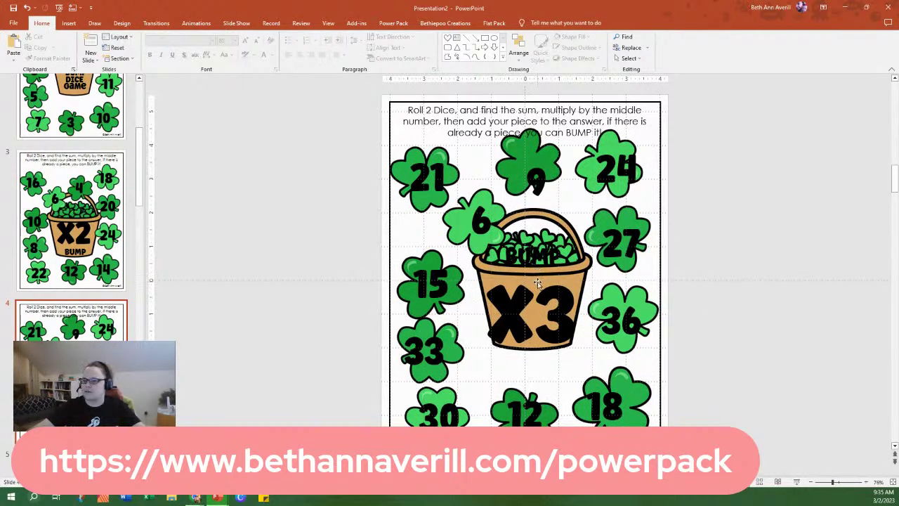
Look through the slide thumbnails to review which game boards still use the heart design.
click(70, 320)
scroll(71, 211, down, 6)
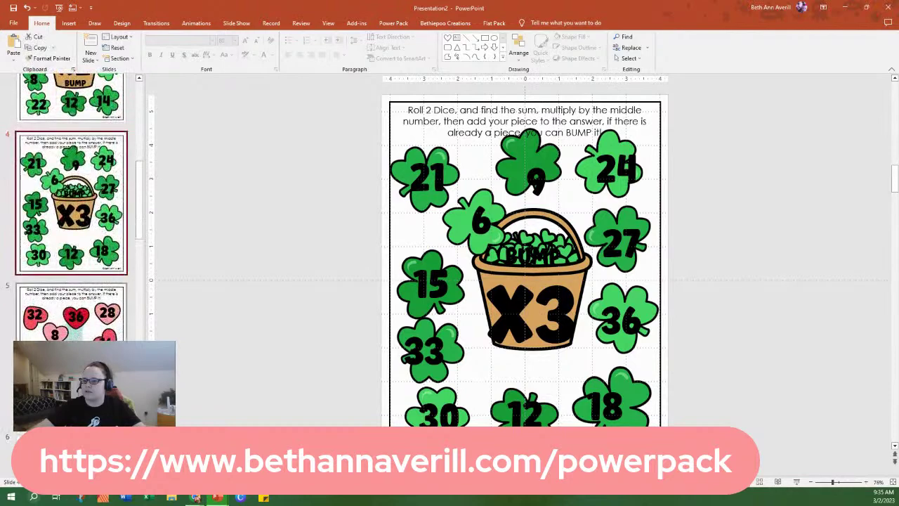
scroll(70, 211, down, 1)
scroll(70, 211, down, 8)
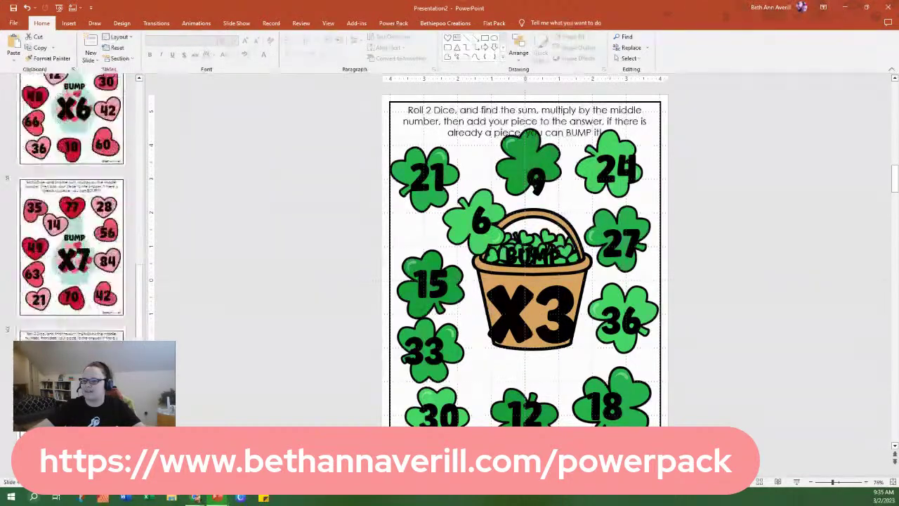
scroll(71, 211, up, 11)
scroll(71, 211, up, 10)
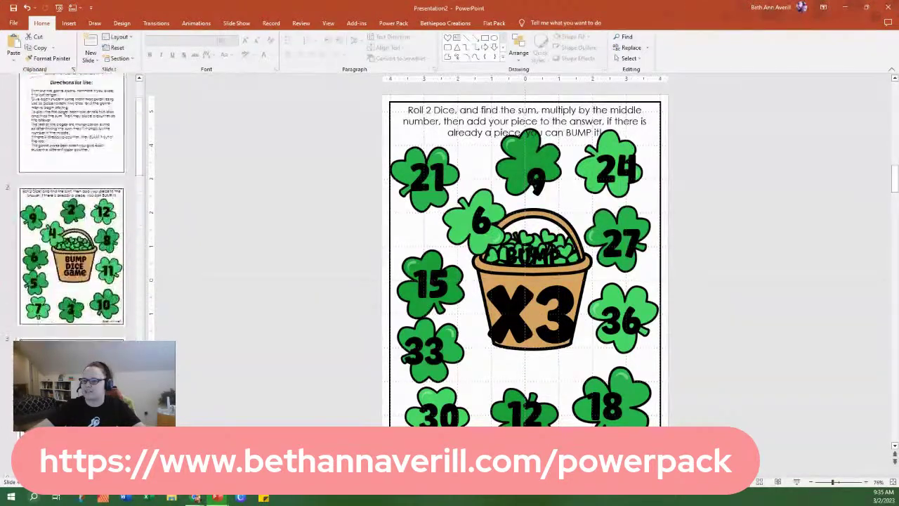
scroll(70, 211, down, 4)
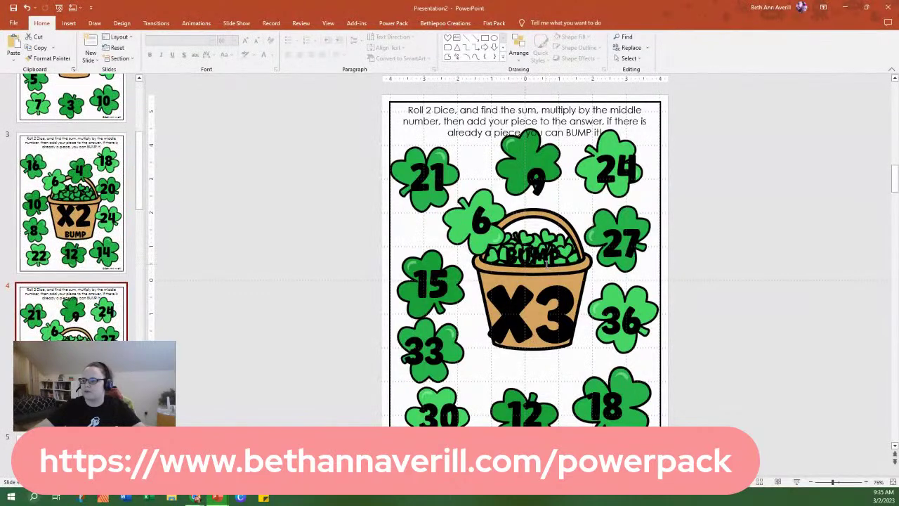
Move the X3 text up onto the bucket's front and place the BUMP text beneath it.
click(545, 295)
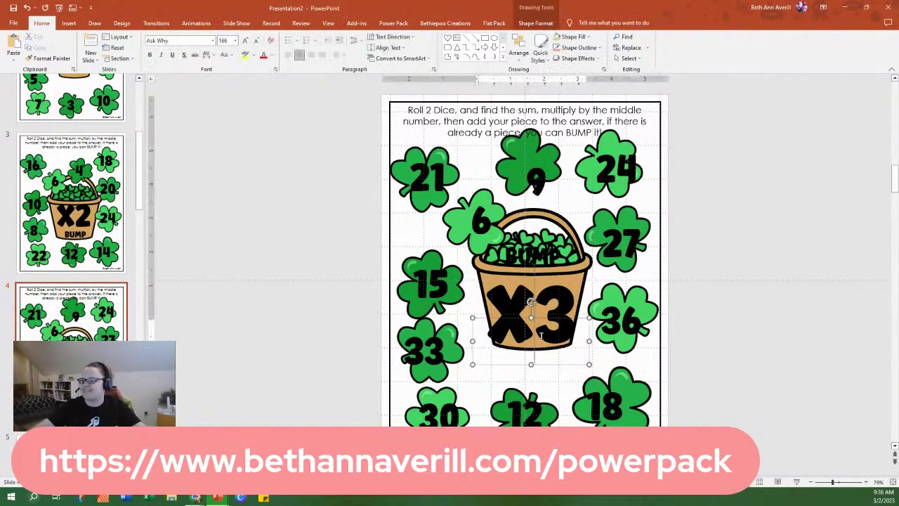
click(543, 317)
drag(535, 366, 533, 353)
click(532, 259)
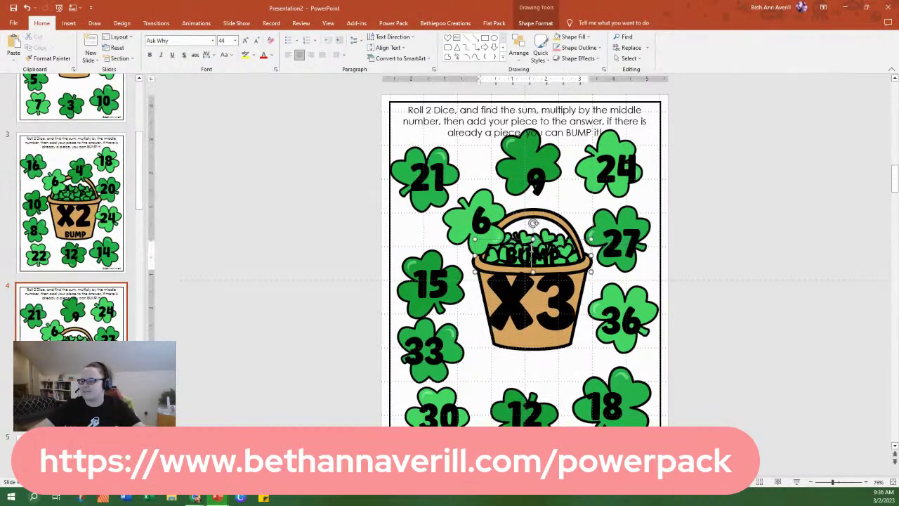
drag(539, 273, 538, 356)
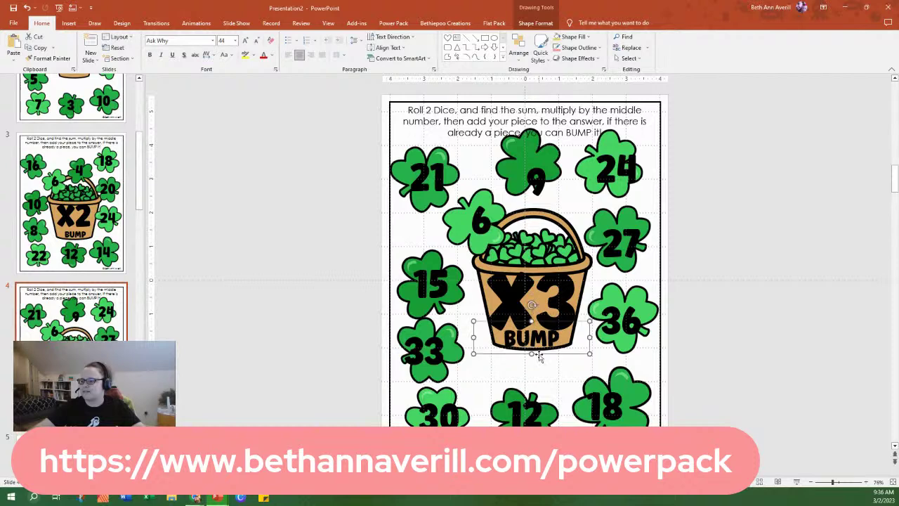
Nudge the shamrock behind the 12 up so it sits under the number.
click(500, 400)
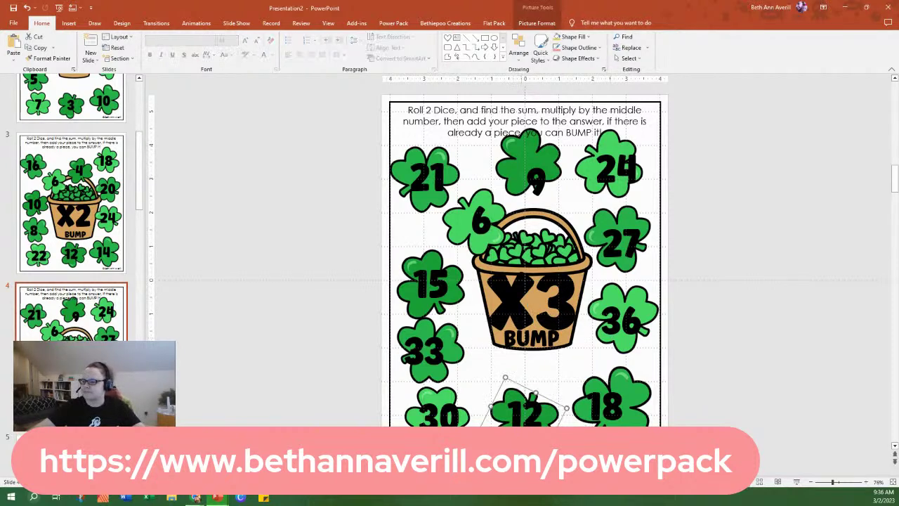
key(Up)
key(Up)
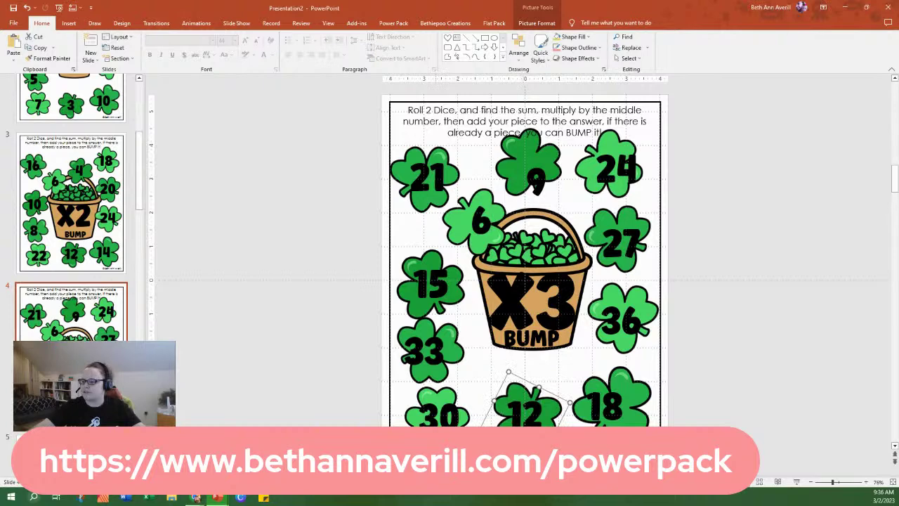
key(Escape)
Enlarge and rotate the shamrock behind the 30, and reposition it under the number.
click(470, 387)
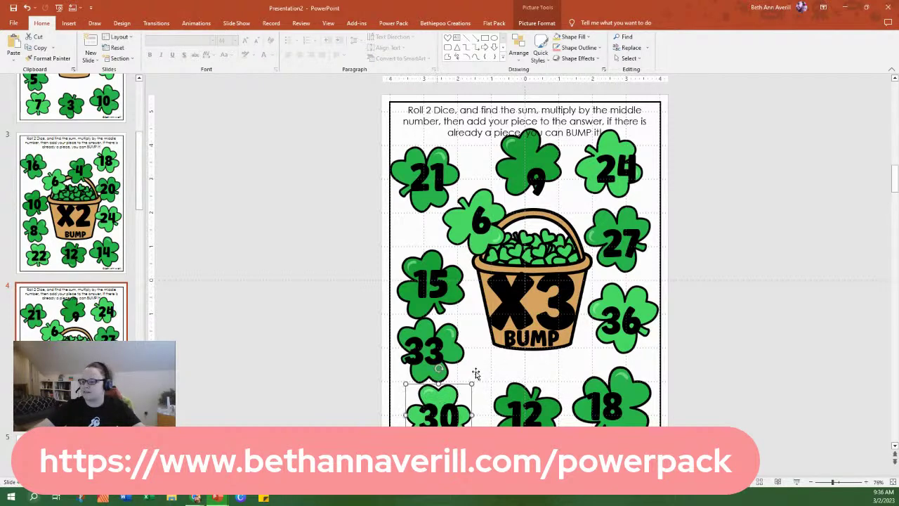
mouse_move(472, 384)
mouse_down()
mouse_move(487, 369)
mouse_move(463, 395)
mouse_up()
click(462, 395)
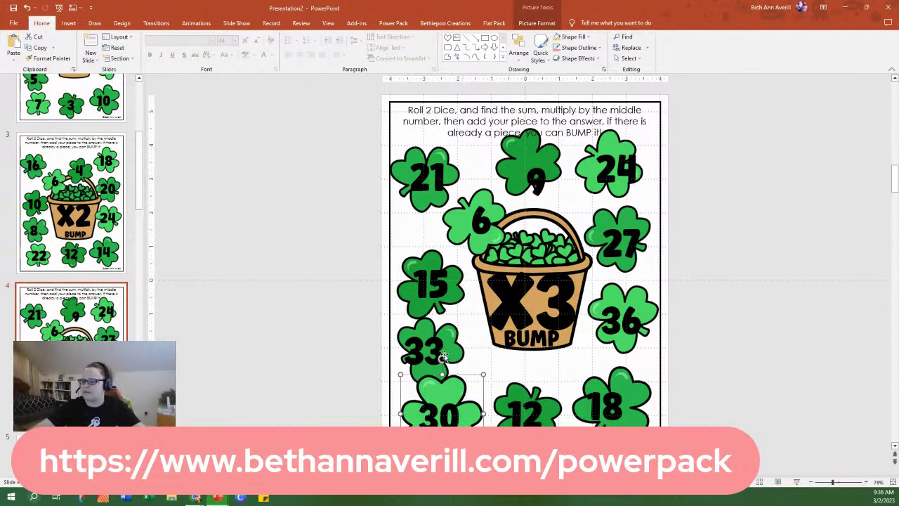
drag(442, 359, 390, 394)
scroll(469, 402, down, 1)
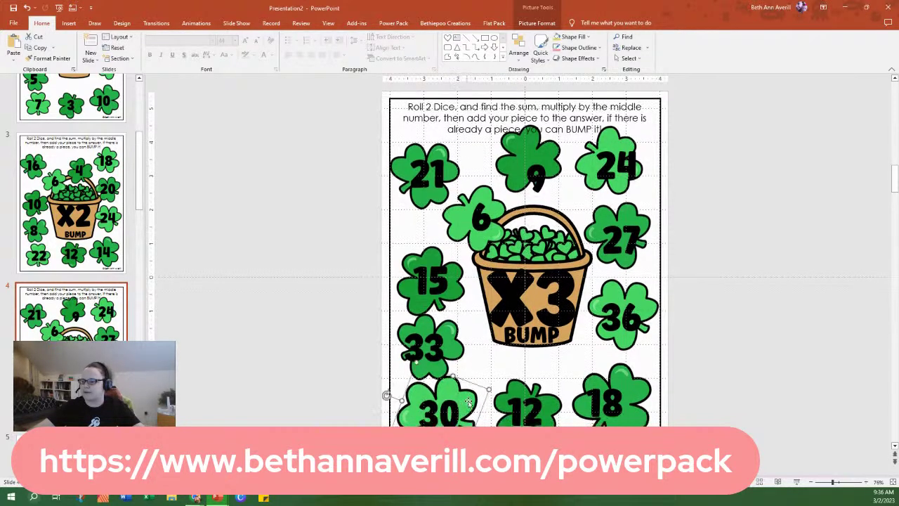
scroll(387, 395, up, 1)
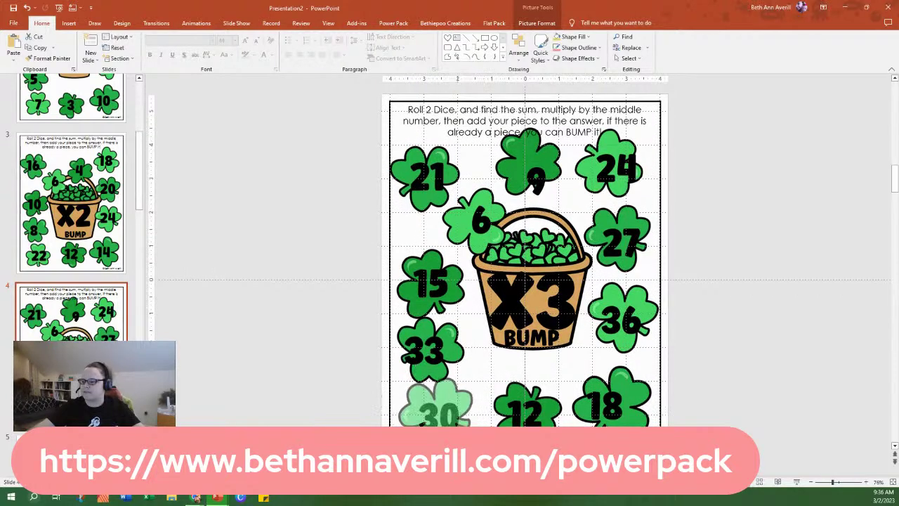
click(457, 387)
click(457, 388)
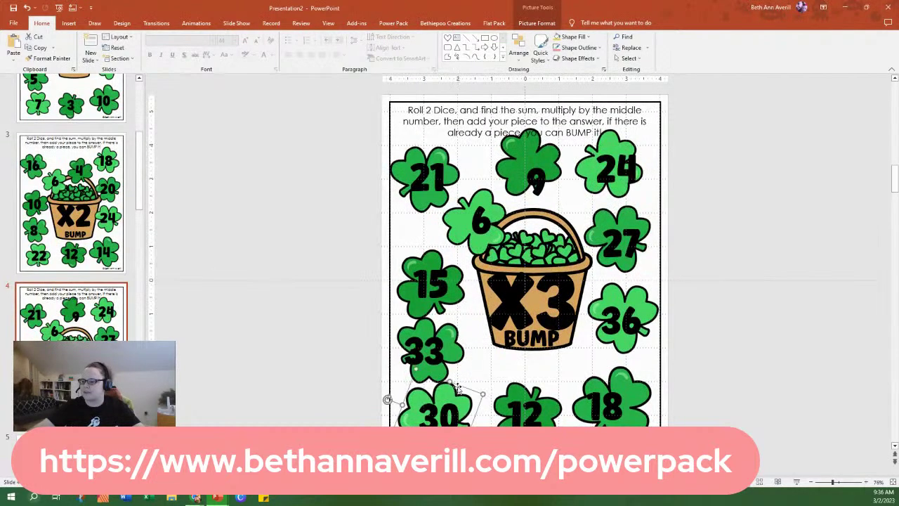
Reposition the shamrocks behind the 33, 6 and 9 so each one is centred under its number.
click(456, 330)
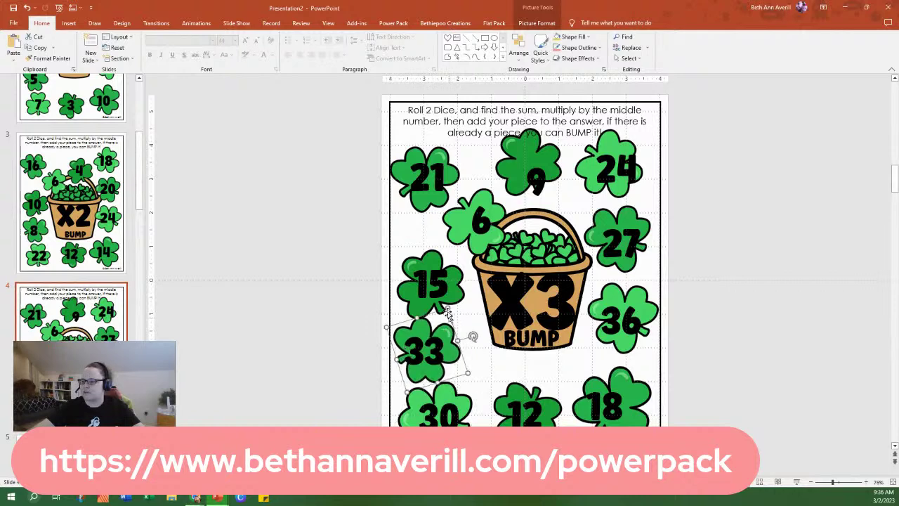
click(463, 224)
click(464, 223)
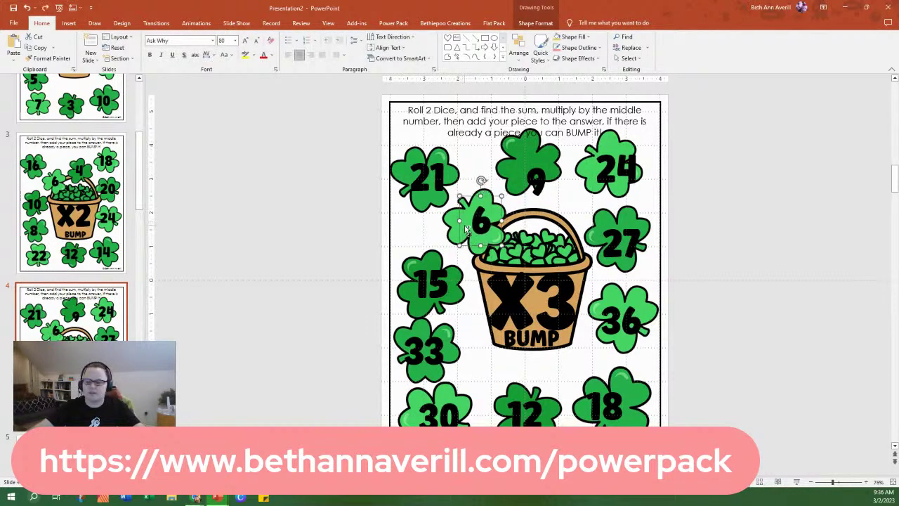
click(453, 236)
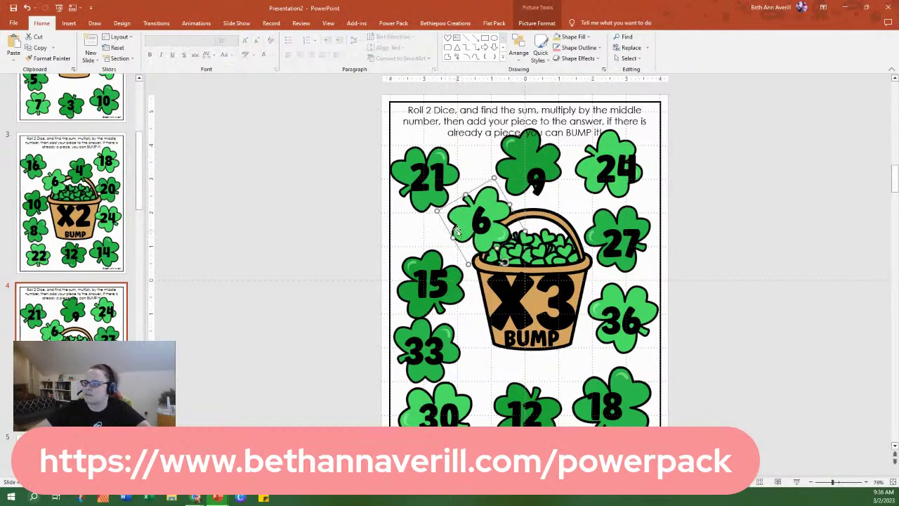
drag(520, 160, 530, 165)
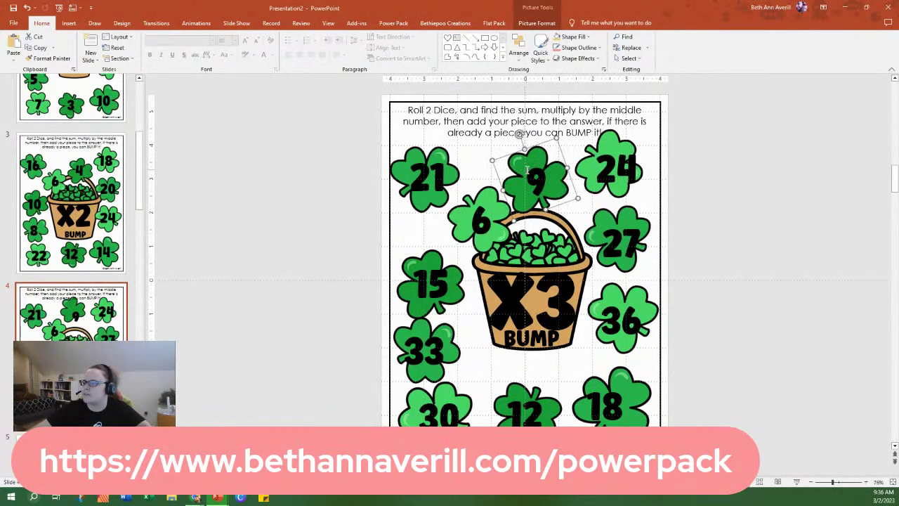
Align the shamrocks behind the 24, 27 and 36 with their numbers, and move the 18 onto the centre of its shamrock.
click(609, 140)
drag(609, 140, 614, 145)
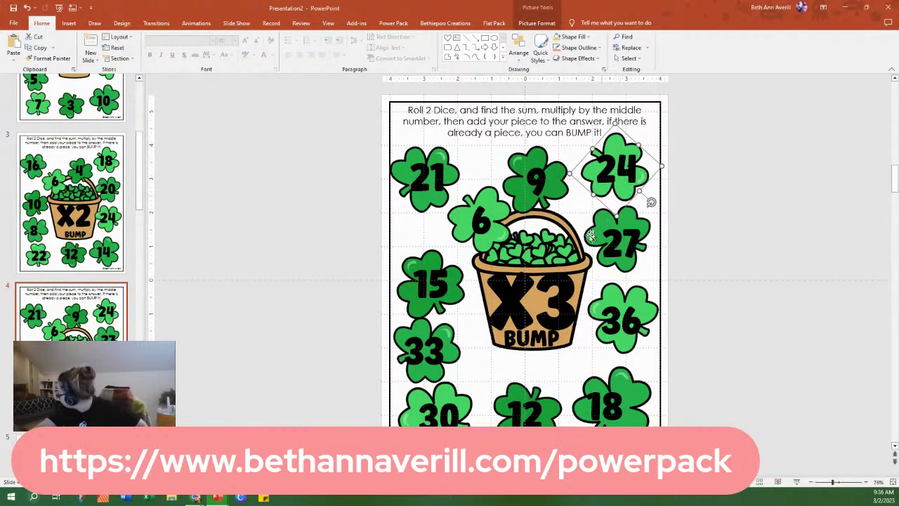
click(596, 220)
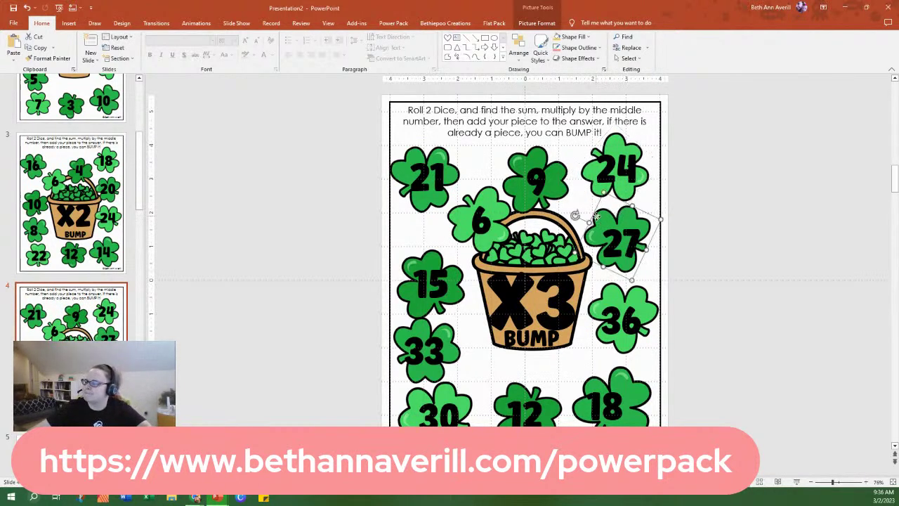
click(597, 221)
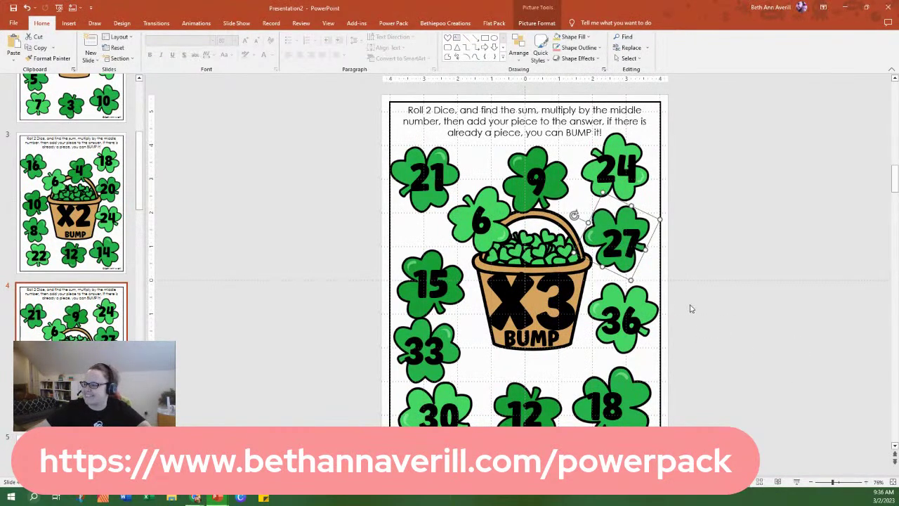
click(636, 297)
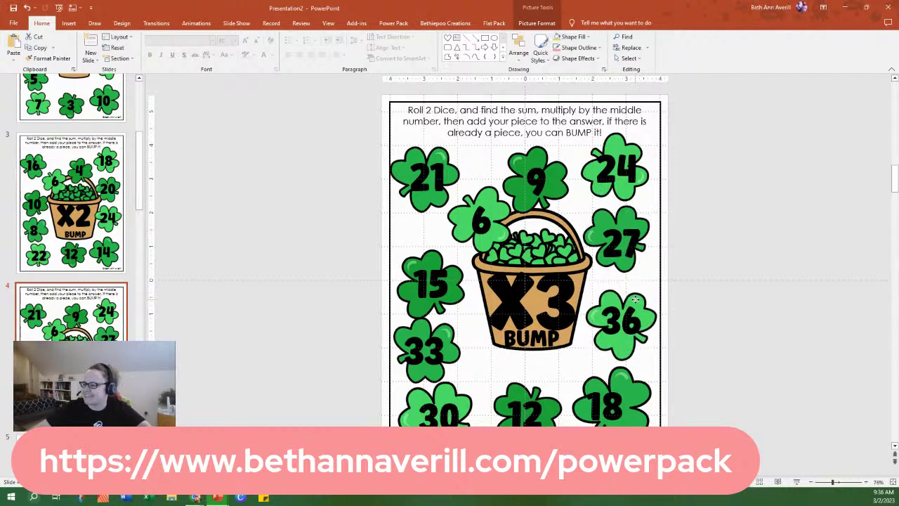
click(657, 398)
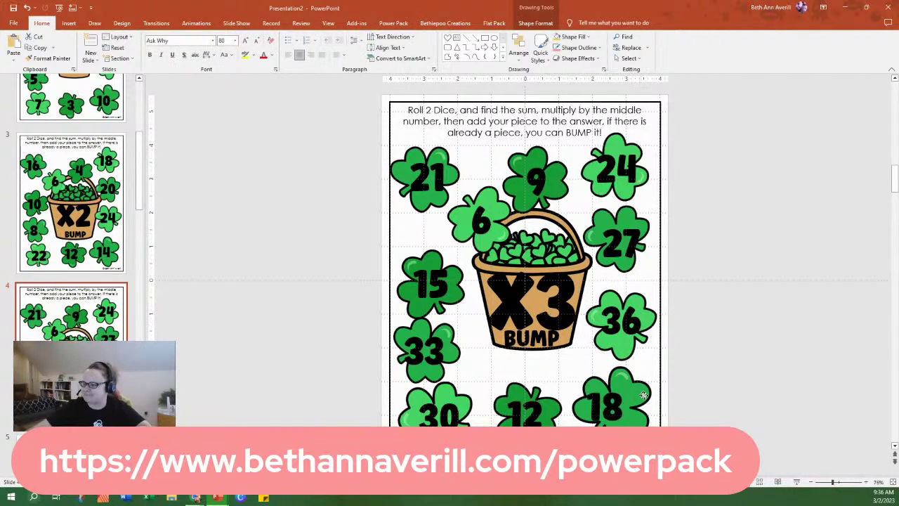
click(750, 352)
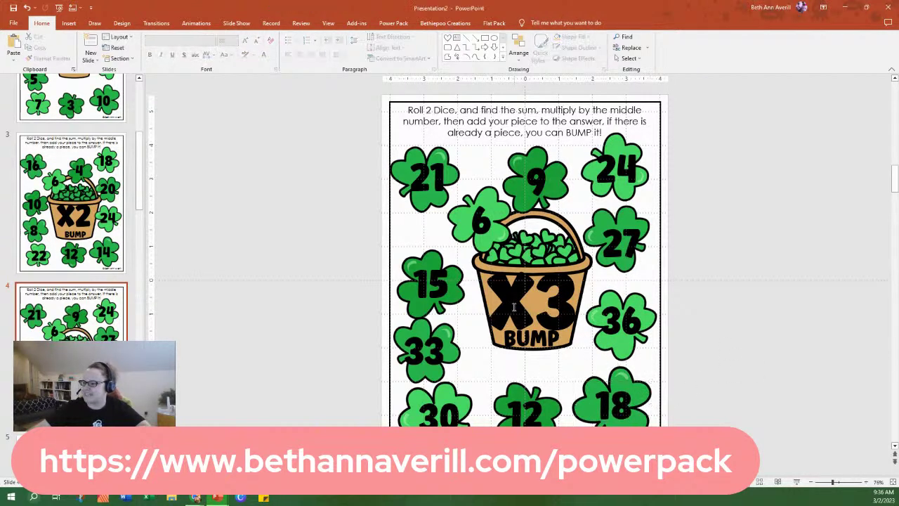
click(541, 354)
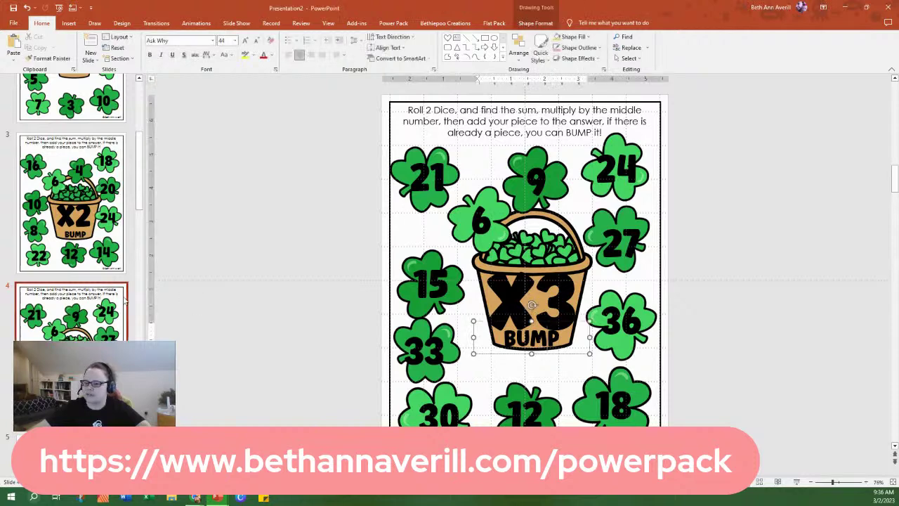
Delete all the heart pictures and the vase from the X4 board on slide 5, keeping the numbers and text.
scroll(88, 319, down, 3)
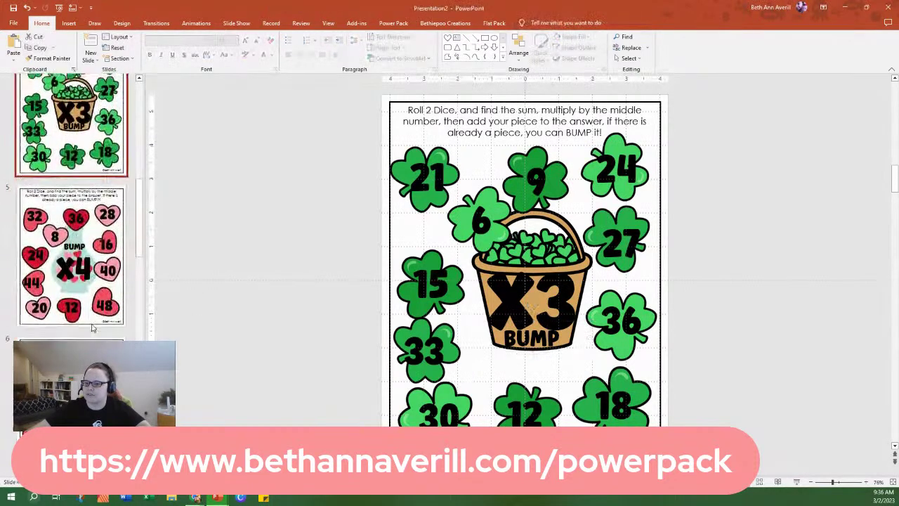
click(102, 274)
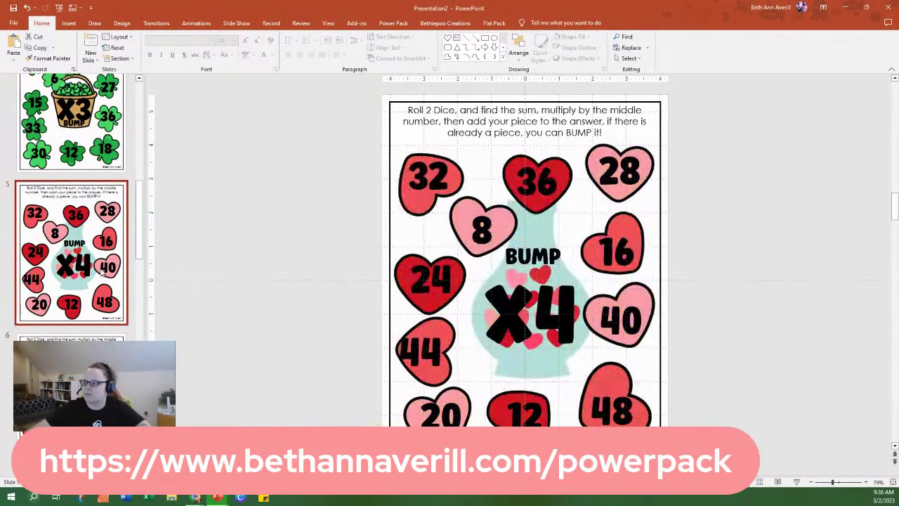
click(421, 211)
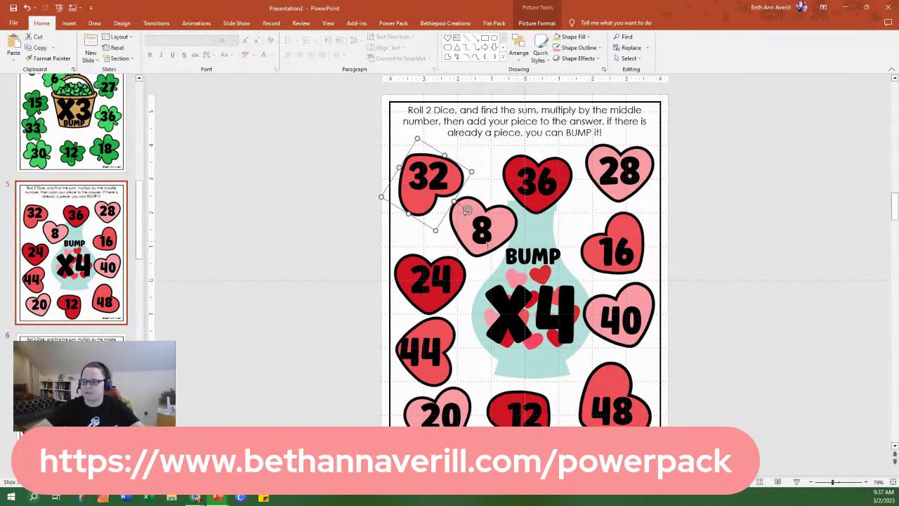
shift+click(476, 258)
shift+click(542, 211)
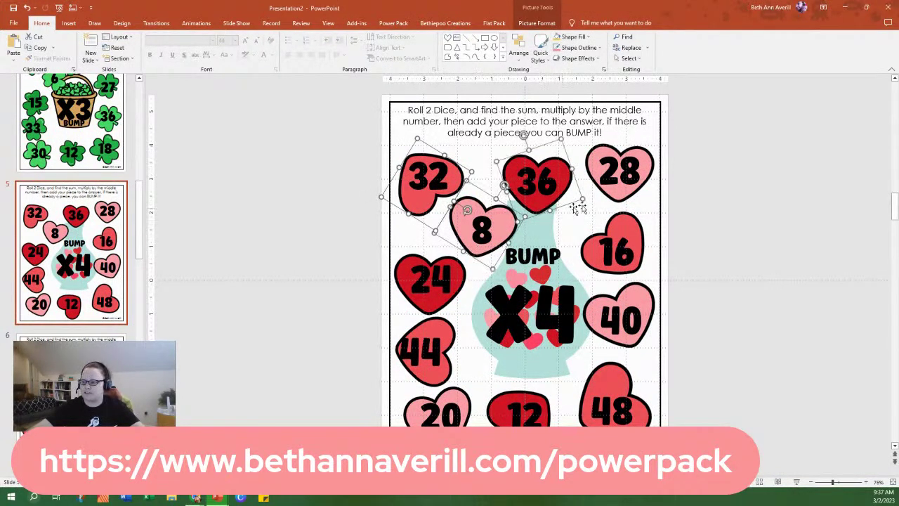
shift+click(621, 203)
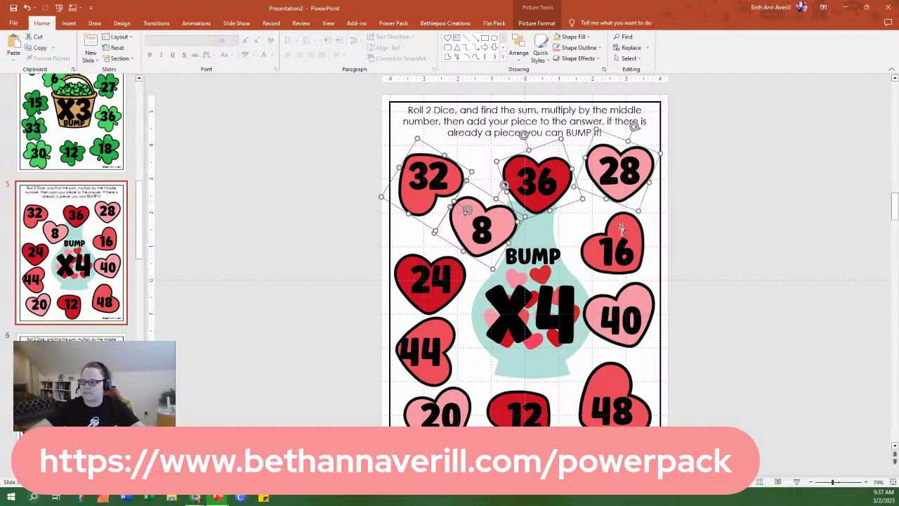
shift+click(612, 269)
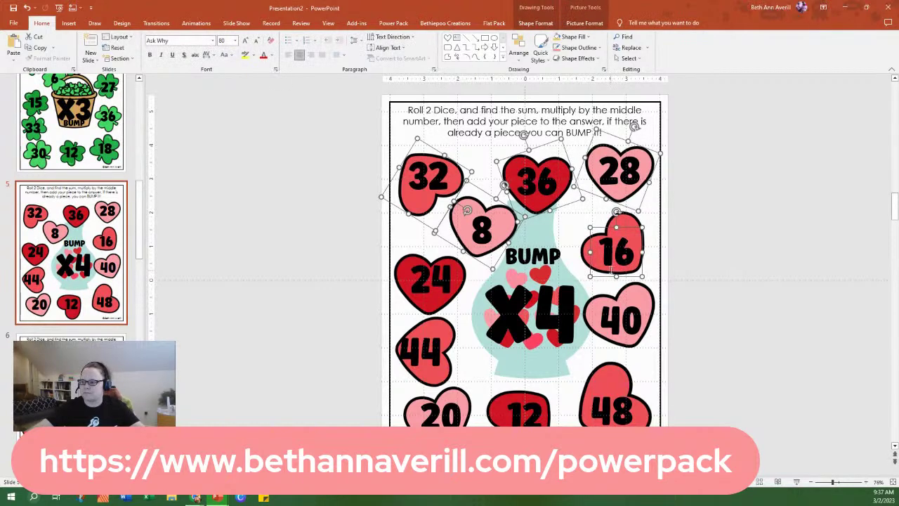
shift+click(621, 227)
shift+click(639, 242)
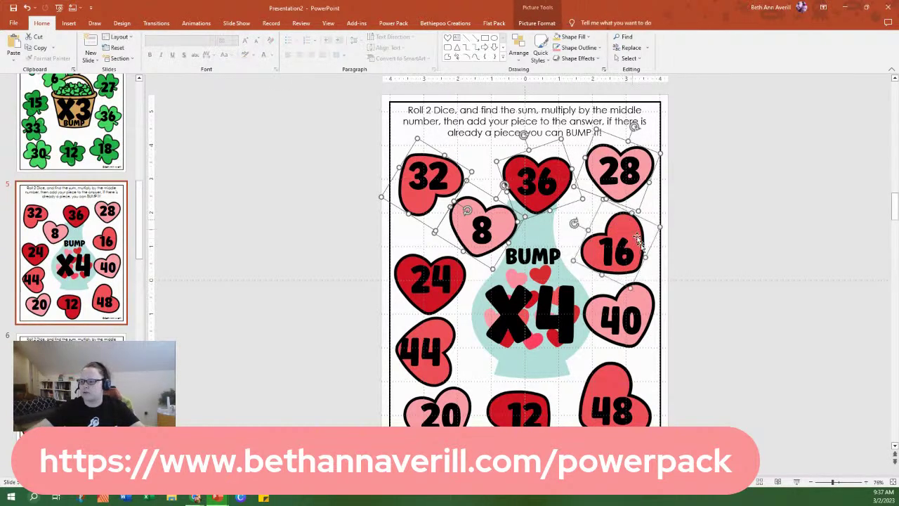
shift+click(647, 295)
shift+click(619, 374)
shift+click(494, 402)
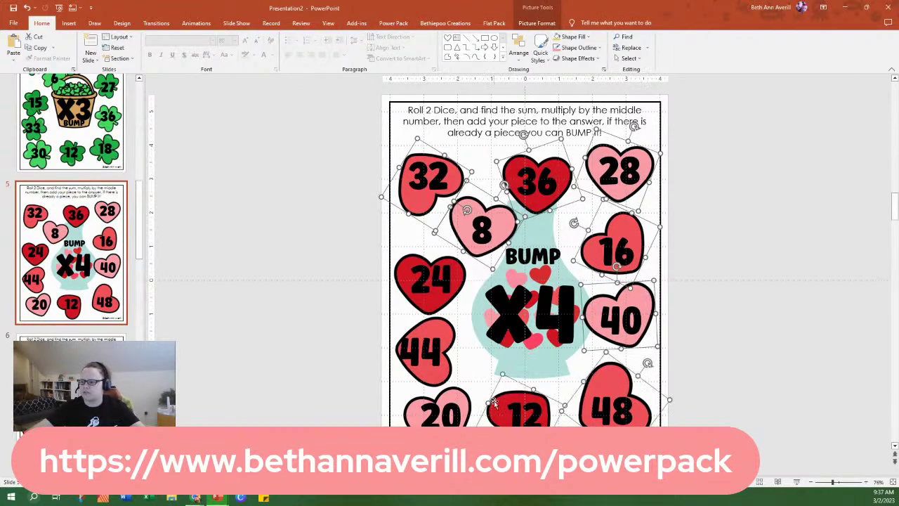
shift+click(456, 394)
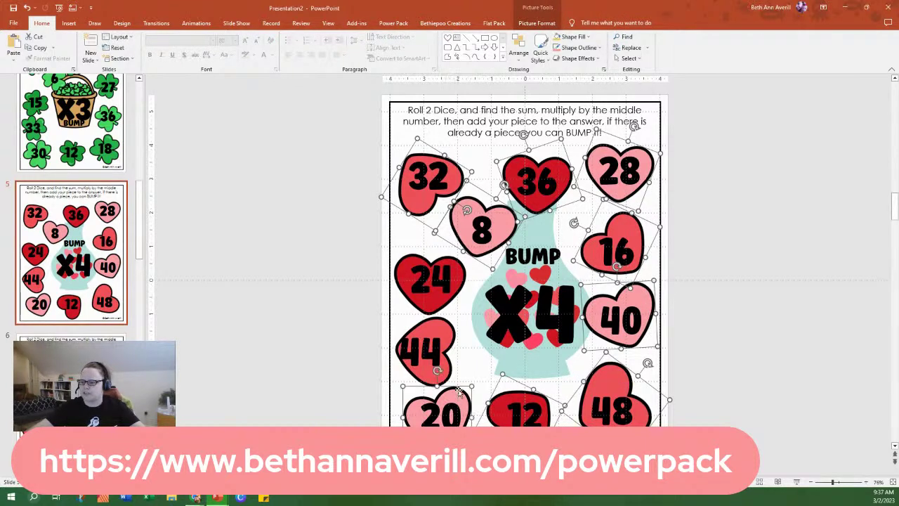
shift+click(449, 327)
shift+click(431, 312)
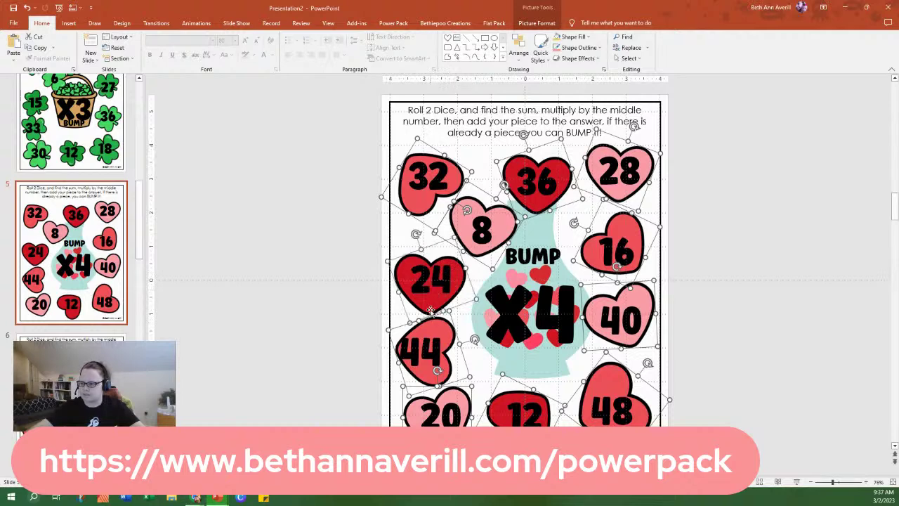
shift+click(545, 230)
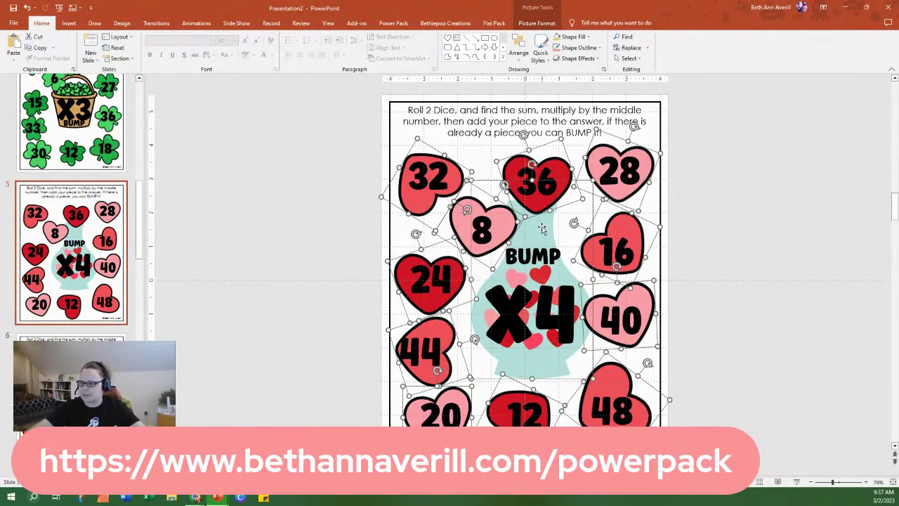
key(Delete)
Paste the copied shamrocks and bucket onto the X4 board and send them to the back behind the numbers.
key(ctrl+v)
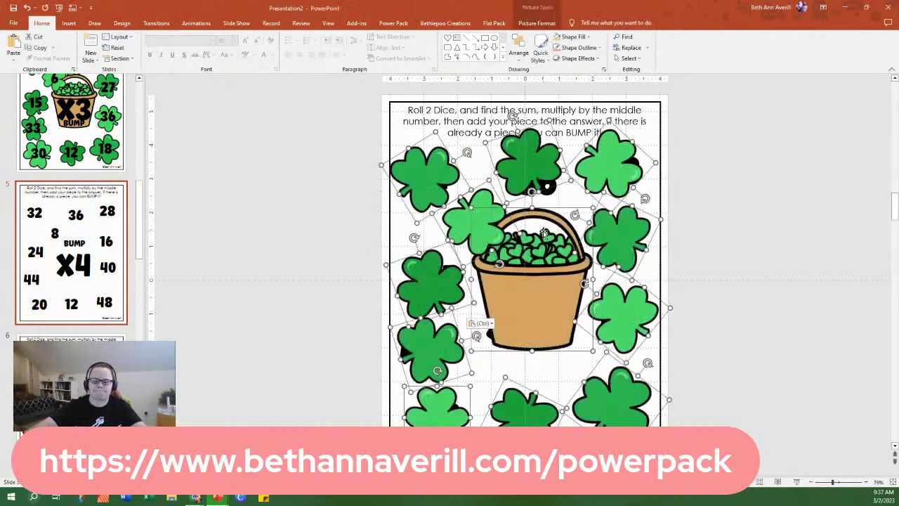
right_click(532, 294)
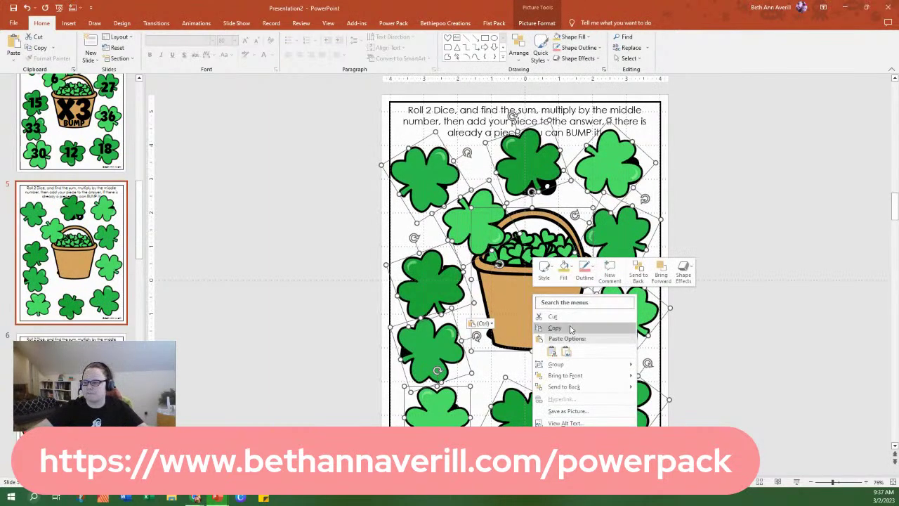
click(587, 388)
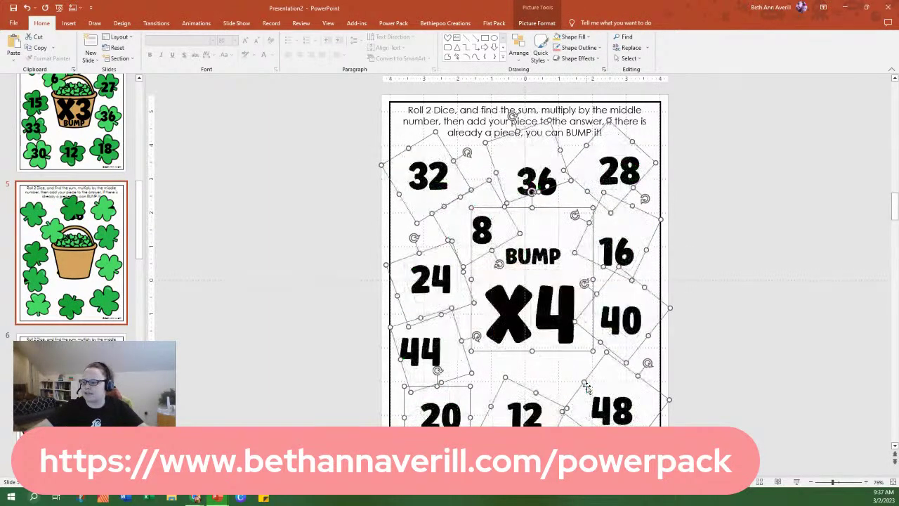
click(519, 46)
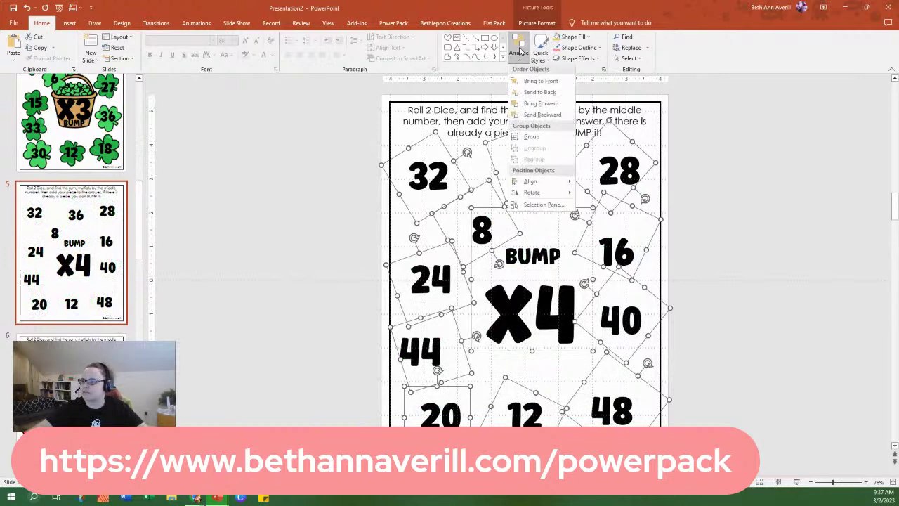
click(542, 93)
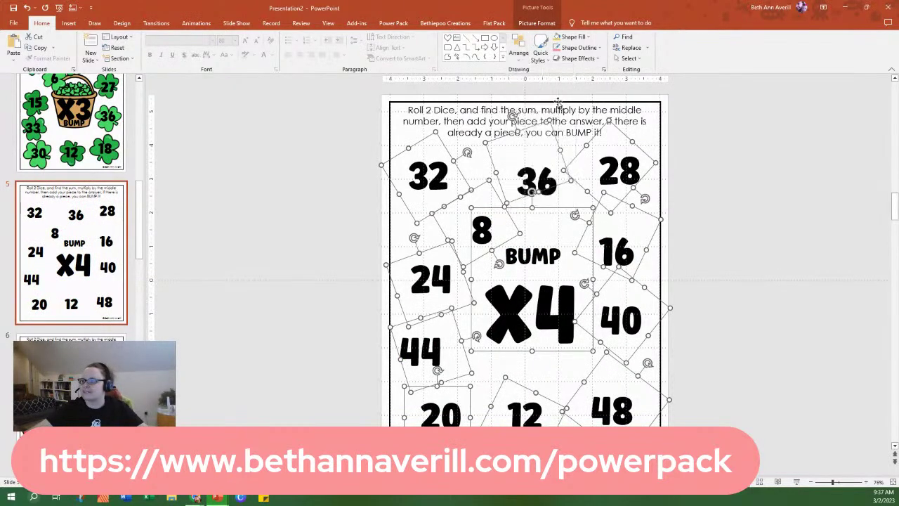
click(767, 264)
Move the X4 up on the front of the bucket and place the BUMP label beneath it.
click(528, 325)
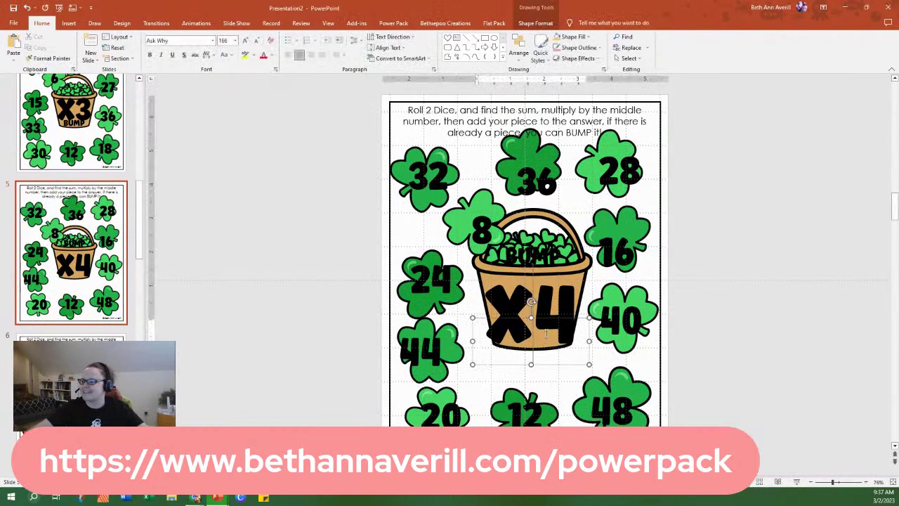
drag(547, 364, 545, 353)
click(535, 247)
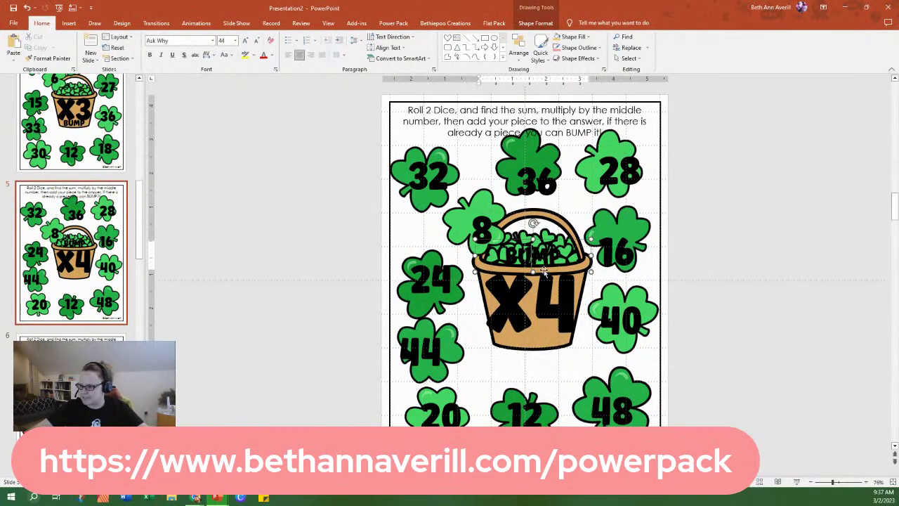
drag(545, 271, 542, 353)
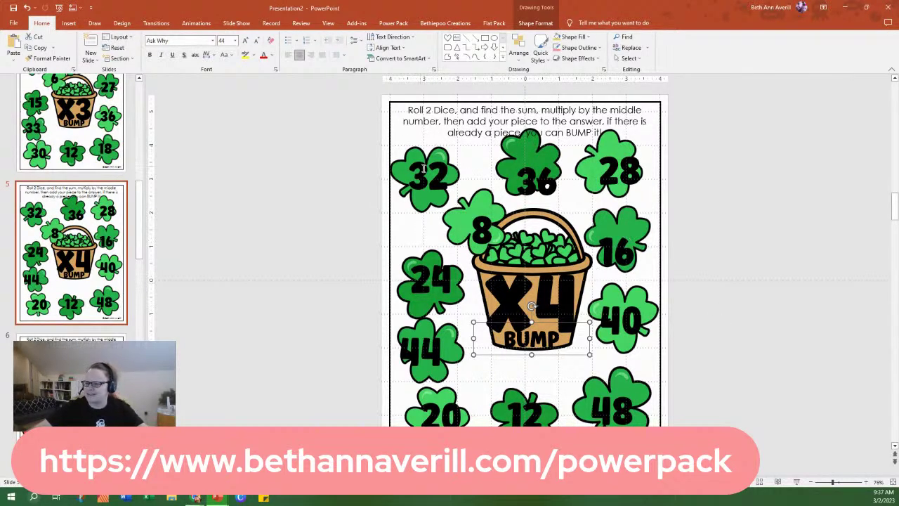
Reposition the shamrocks behind the 36, 28, 16, 8, 44, 24, 12 and 40 so each sits under its number.
drag(537, 159, 596, 170)
drag(621, 229, 576, 232)
drag(455, 217, 458, 219)
drag(423, 317, 416, 307)
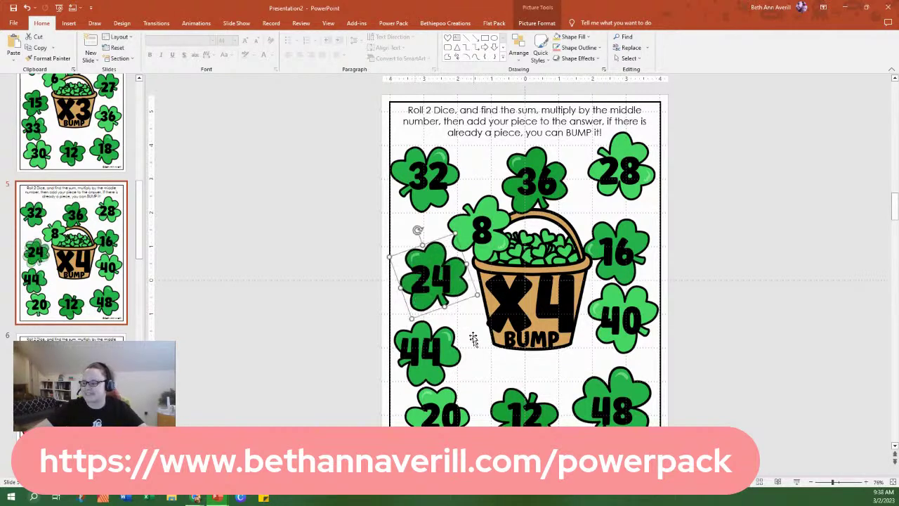
drag(524, 411, 529, 405)
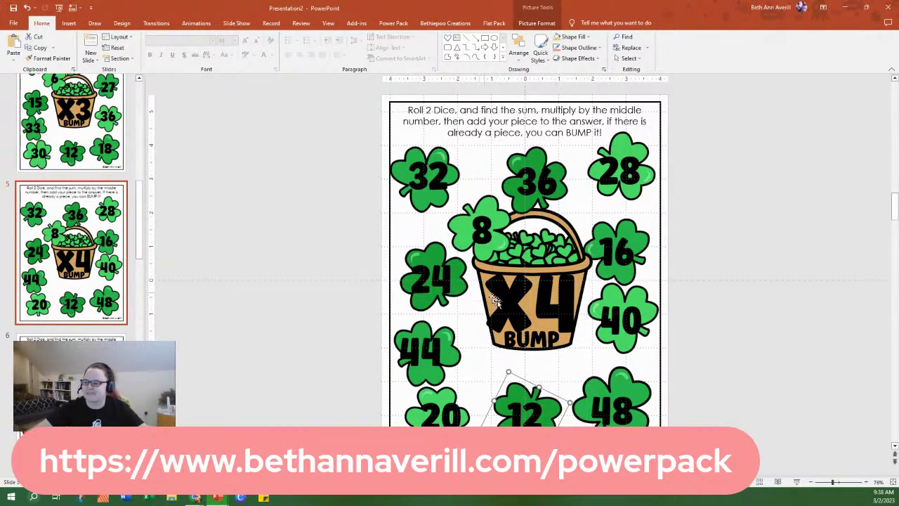
click(651, 297)
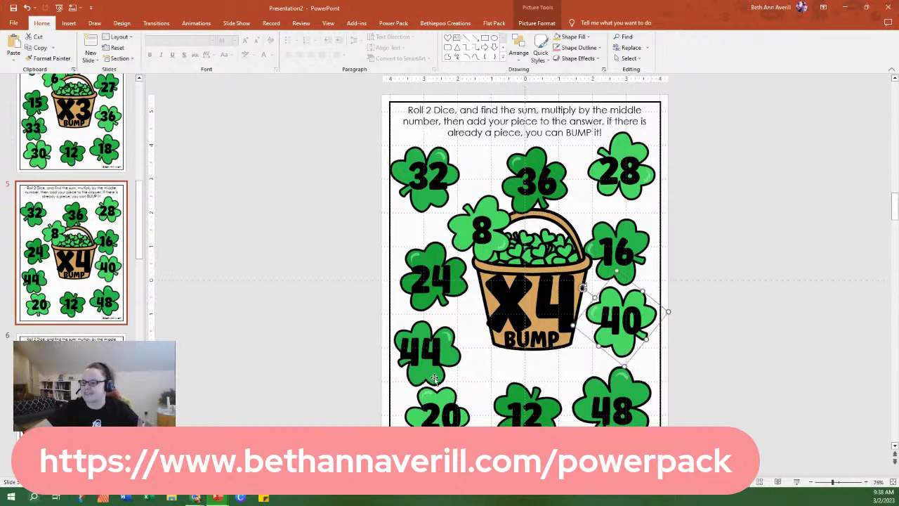
Move the 44 closer to the centre of its shamrock and enlarge that shamrock.
drag(434, 379, 452, 358)
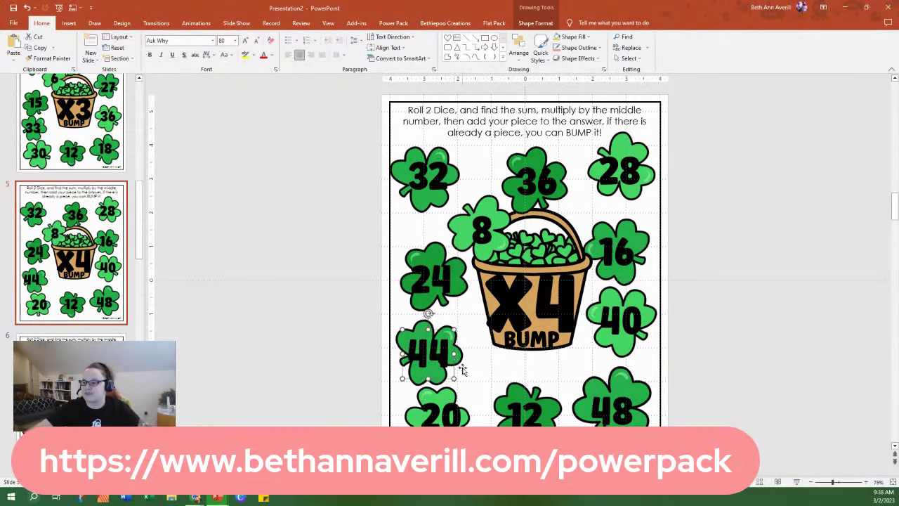
click(459, 355)
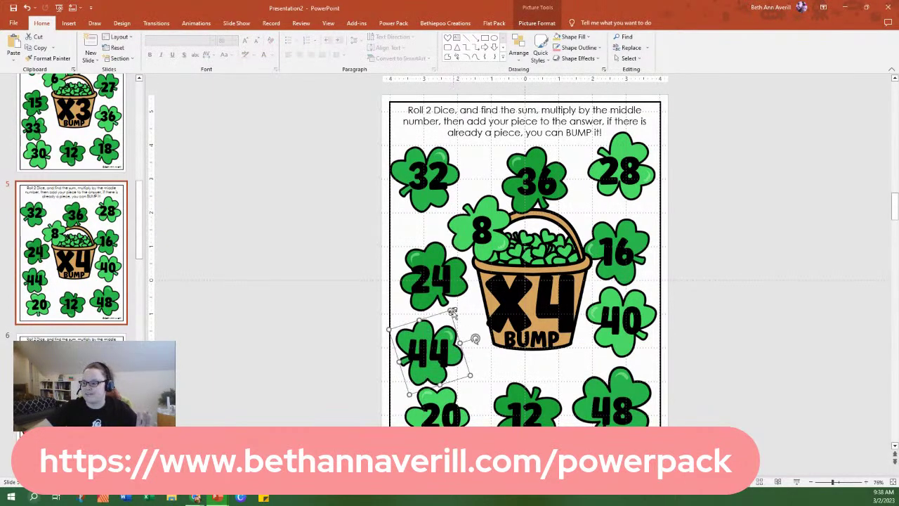
drag(452, 309, 462, 337)
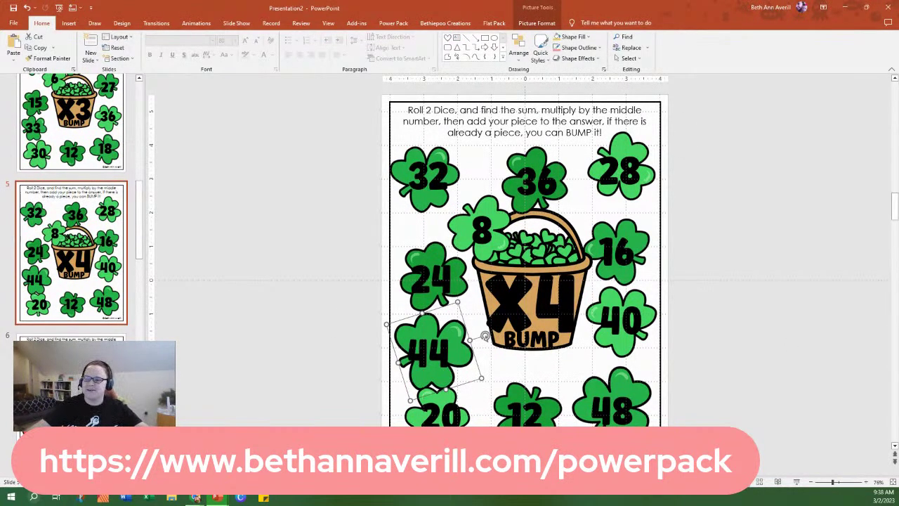
Delete all the hearts and the vase from the X5 board, keeping the numbers and the BUMP label.
key(Page_Down)
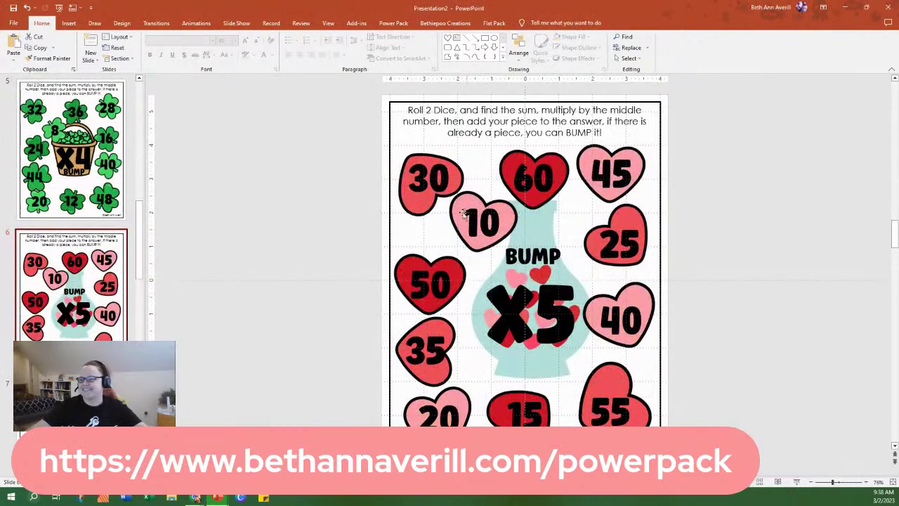
click(430, 206)
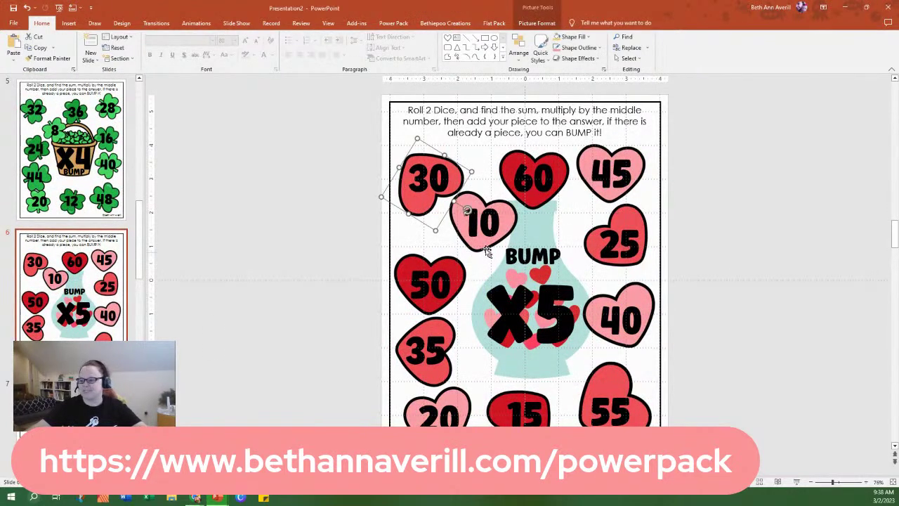
shift+click(506, 226)
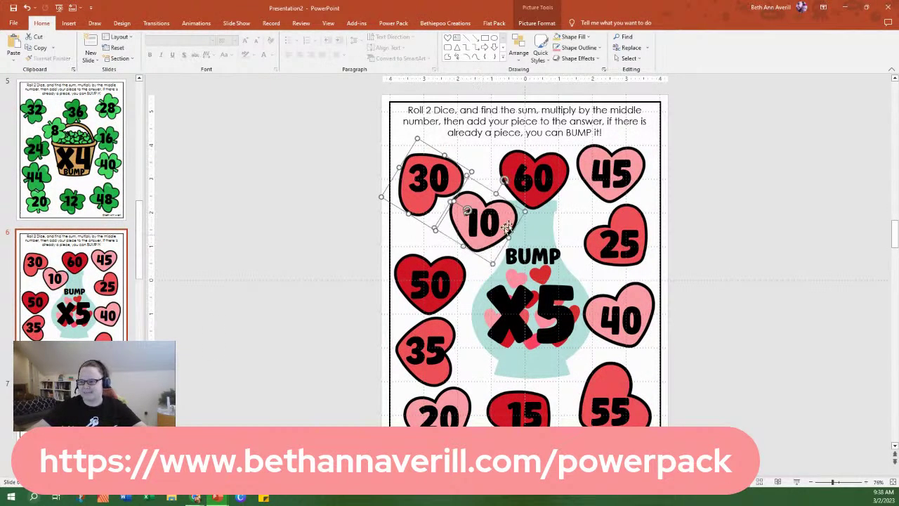
shift+click(538, 204)
shift+click(603, 197)
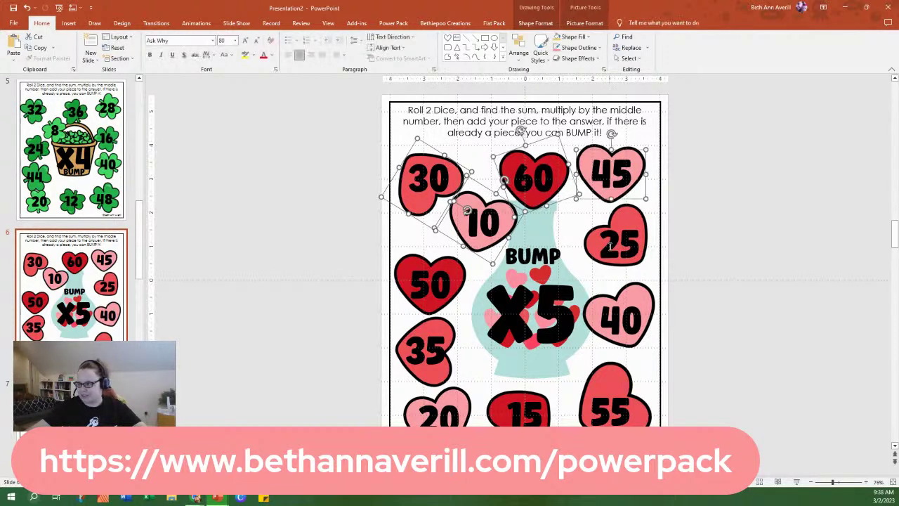
shift+click(627, 209)
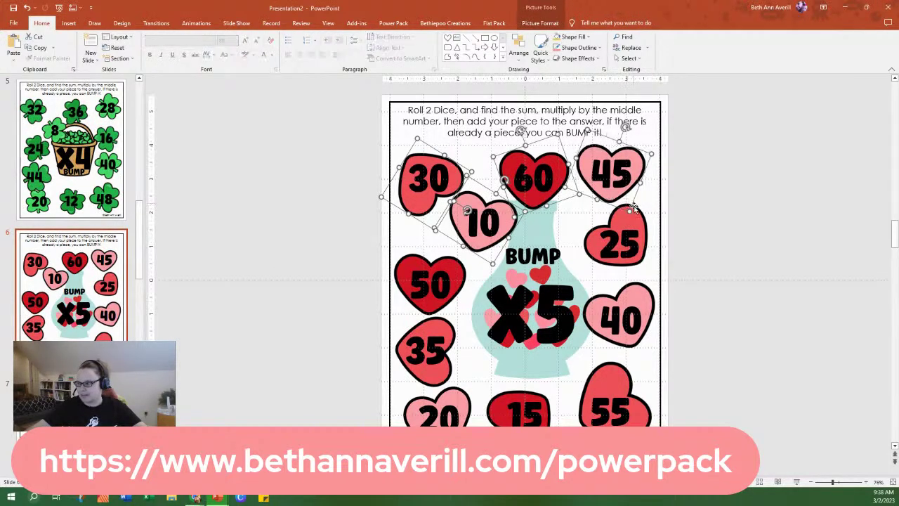
shift+click(637, 218)
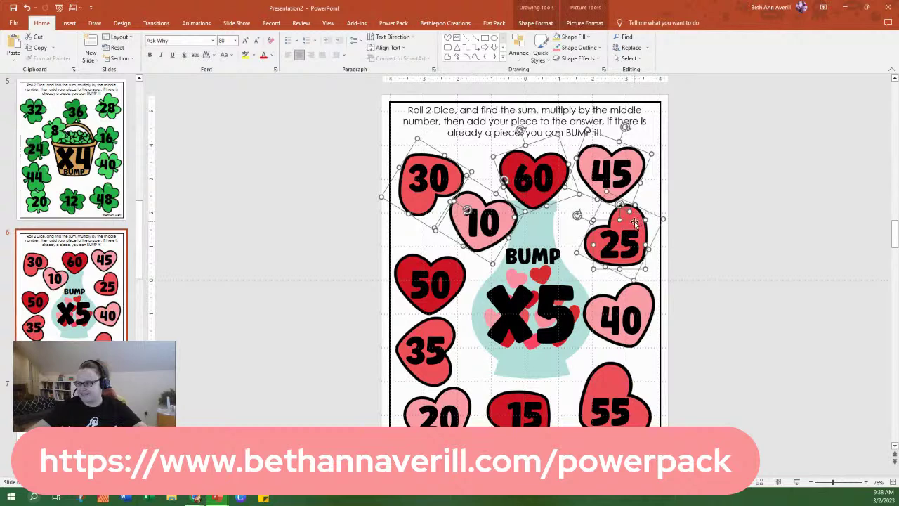
shift+click(632, 220)
shift+click(642, 292)
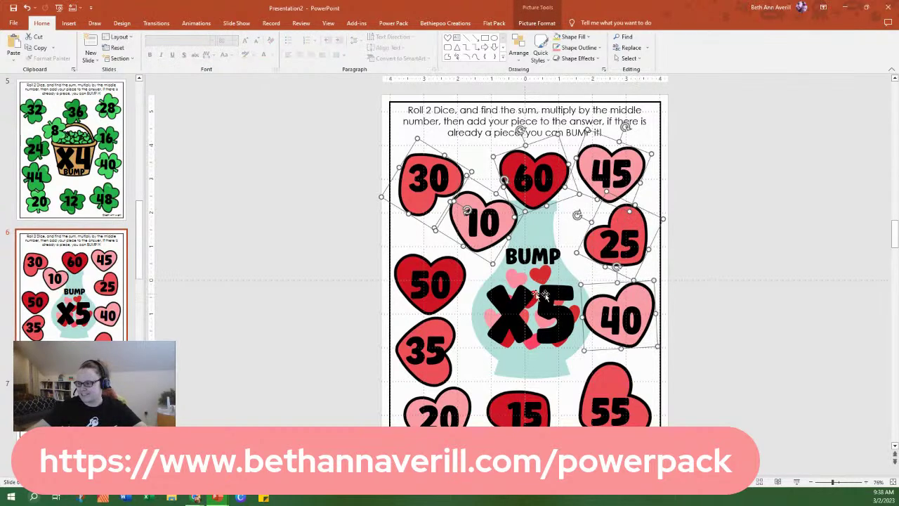
shift+click(462, 274)
shift+click(448, 321)
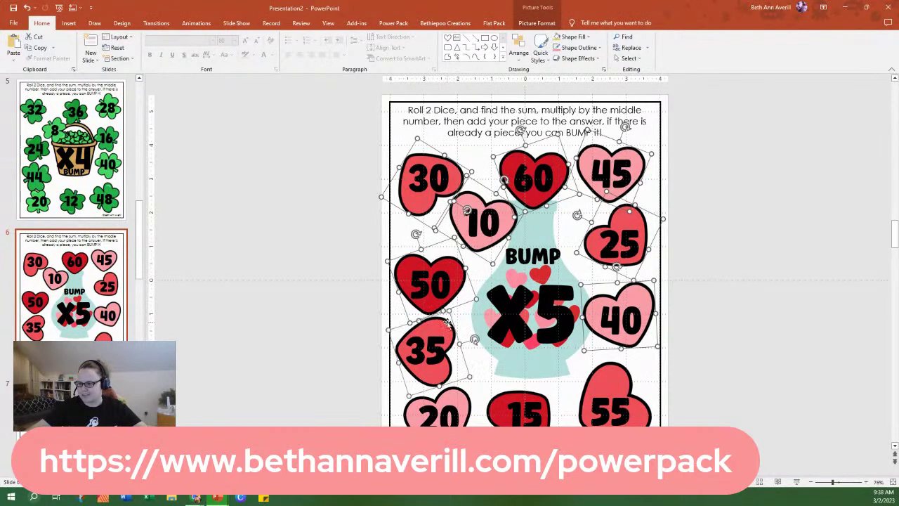
shift+click(466, 402)
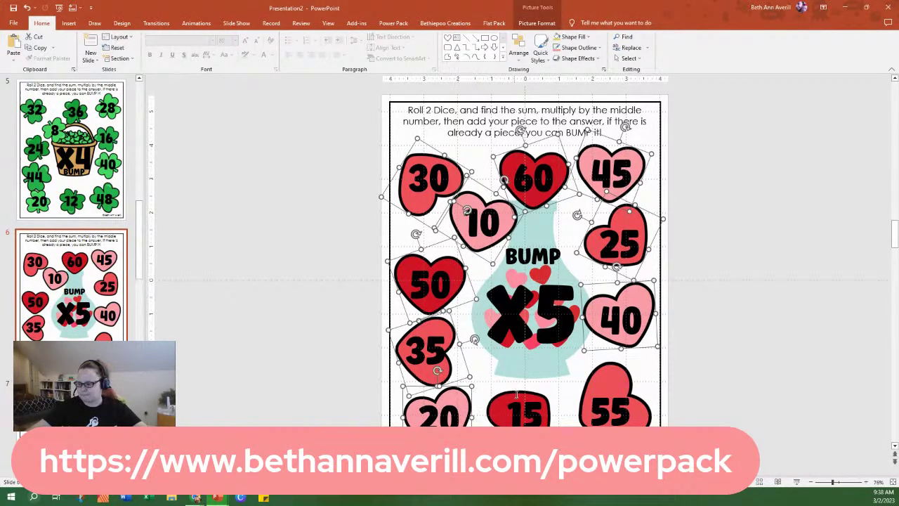
shift+click(489, 408)
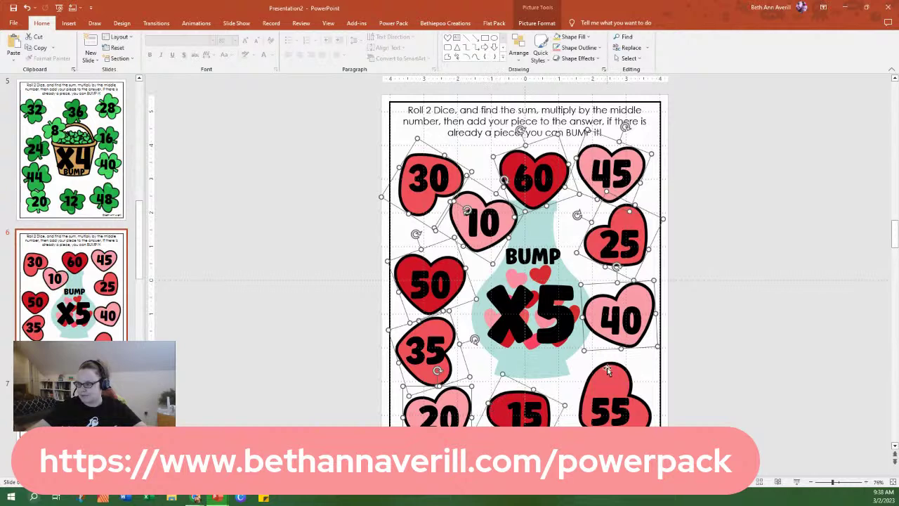
shift+click(609, 370)
shift+click(559, 362)
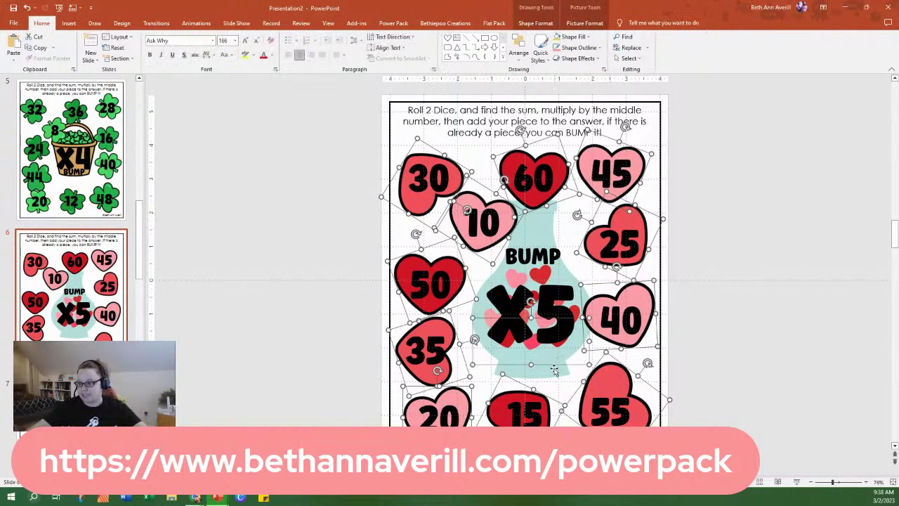
shift+click(552, 365)
key(Delete)
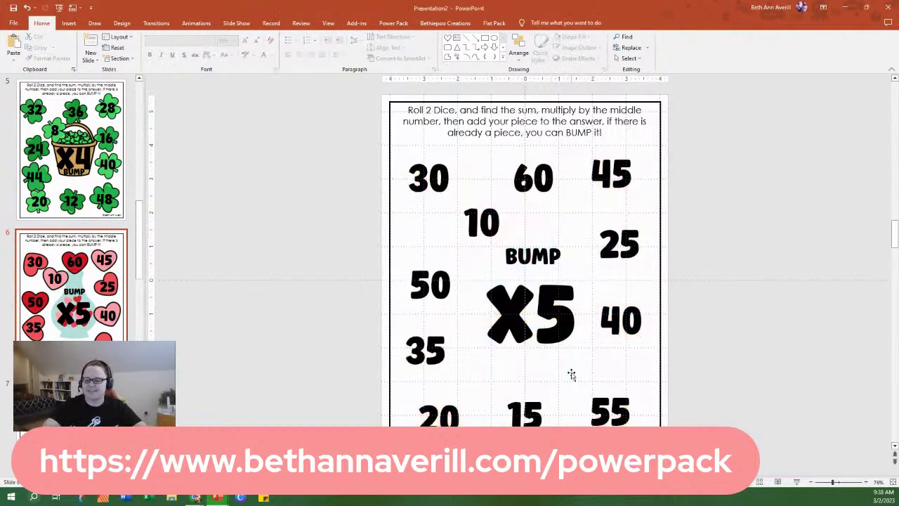
Paste the copied shamrocks and bucket onto the X5 board, send them to the back, and bring them forward one level.
key(ctrl+v)
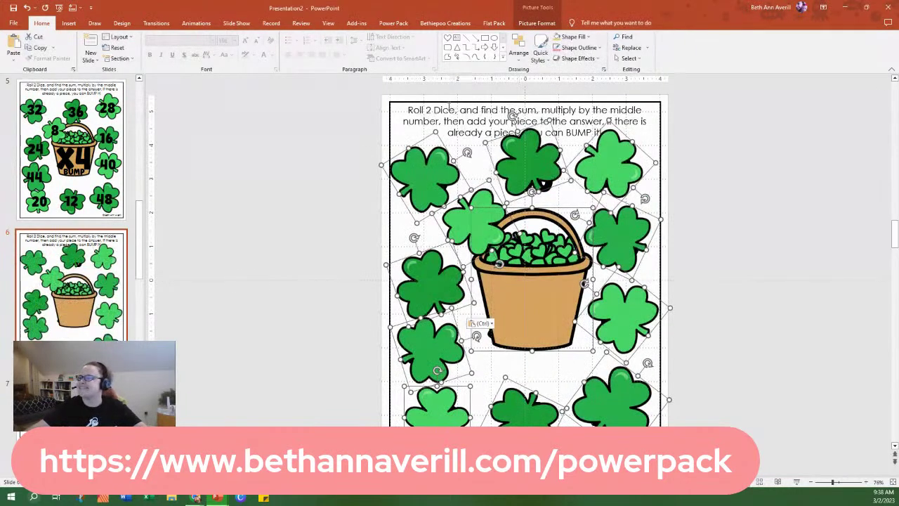
click(520, 53)
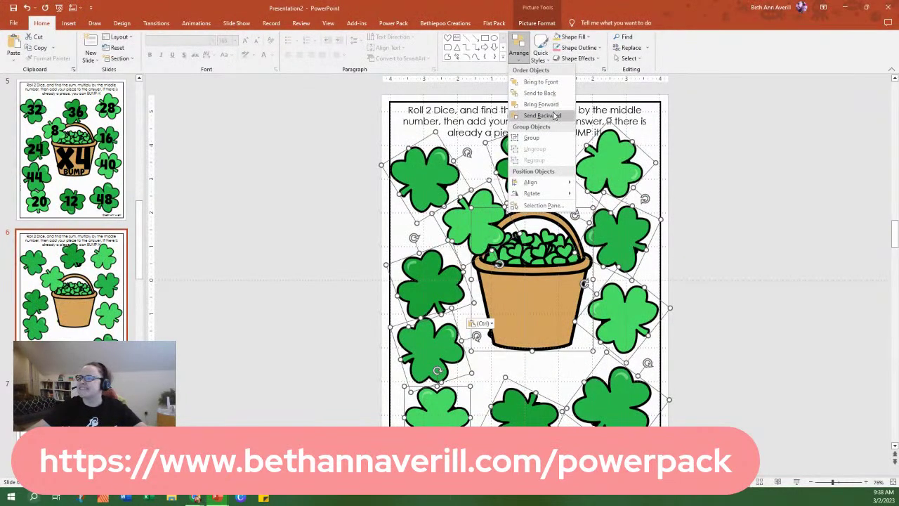
click(540, 93)
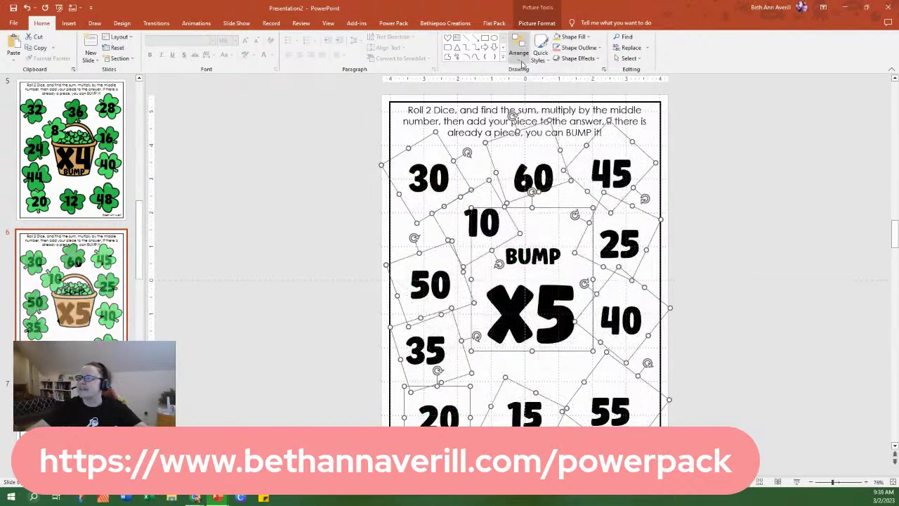
click(520, 62)
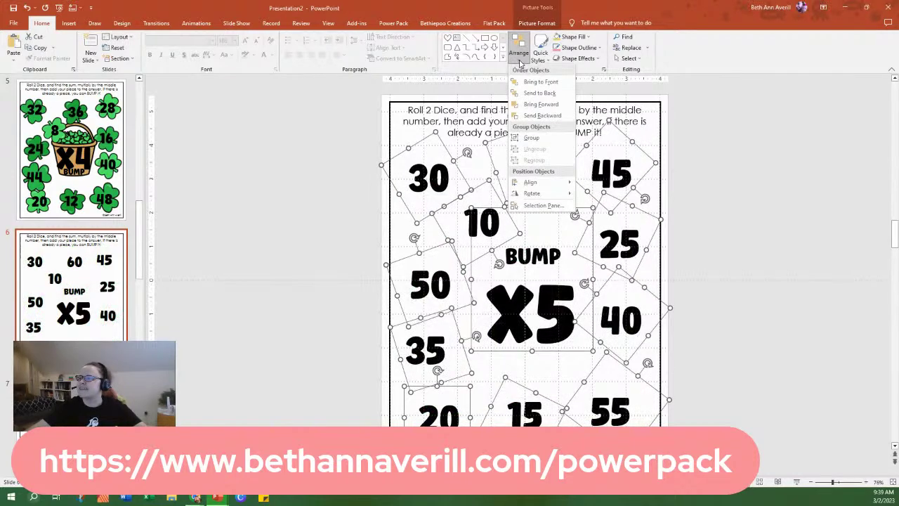
click(548, 105)
click(759, 215)
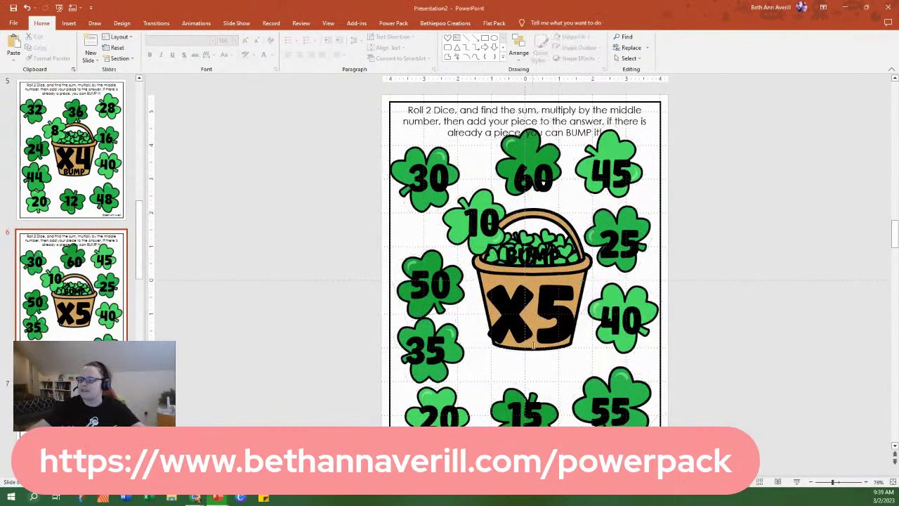
Move the X5 up on the front of the bucket and place the BUMP label beneath it.
click(535, 347)
drag(536, 365, 536, 355)
click(537, 259)
drag(545, 274, 541, 357)
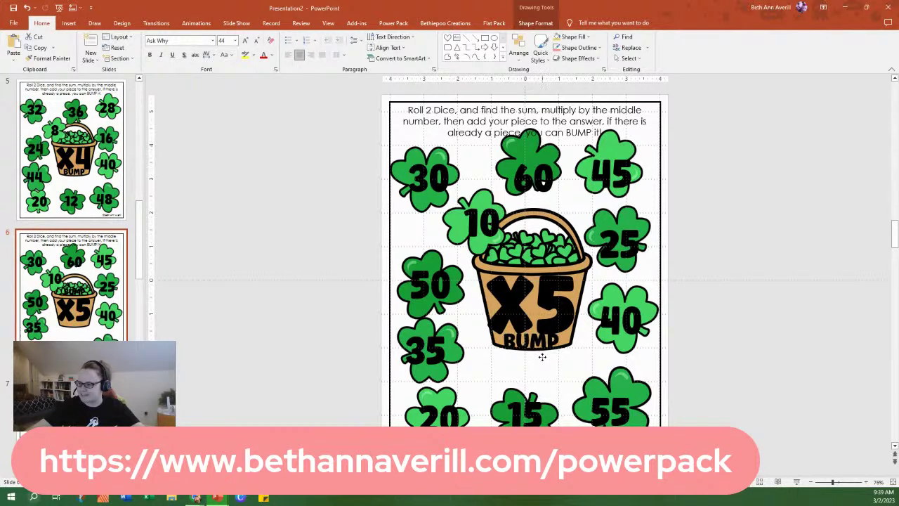
click(549, 288)
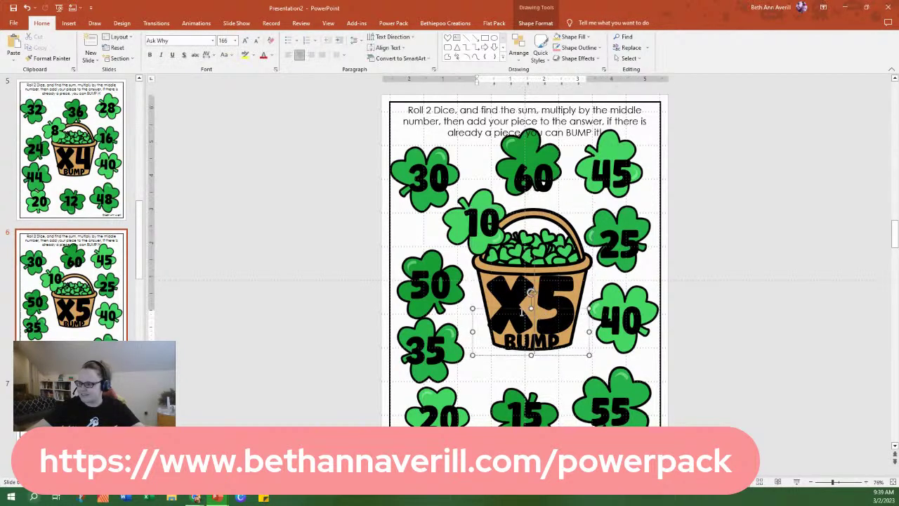
click(521, 311)
drag(522, 312, 522, 308)
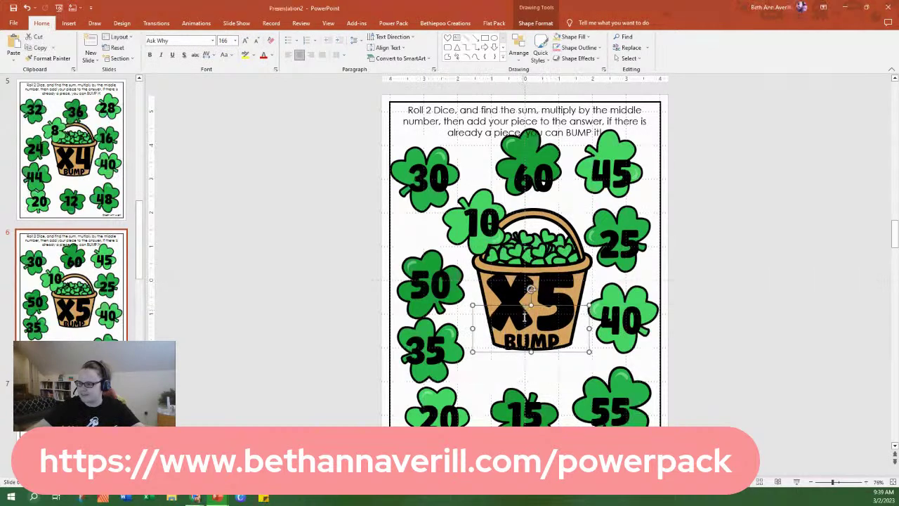
click(528, 341)
drag(534, 360, 537, 354)
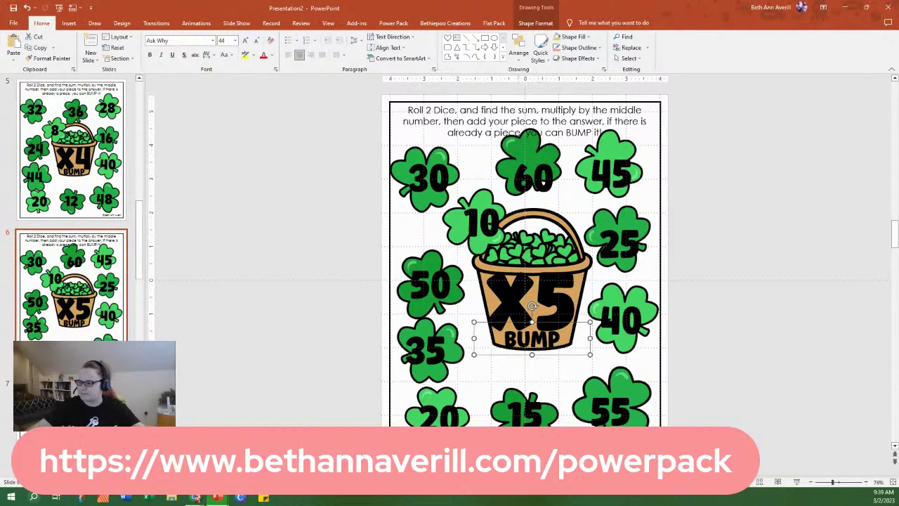
Reposition the shamrocks behind the 15, 35, 10, 60, 45, 25 and 55 so each sits under its number.
click(531, 404)
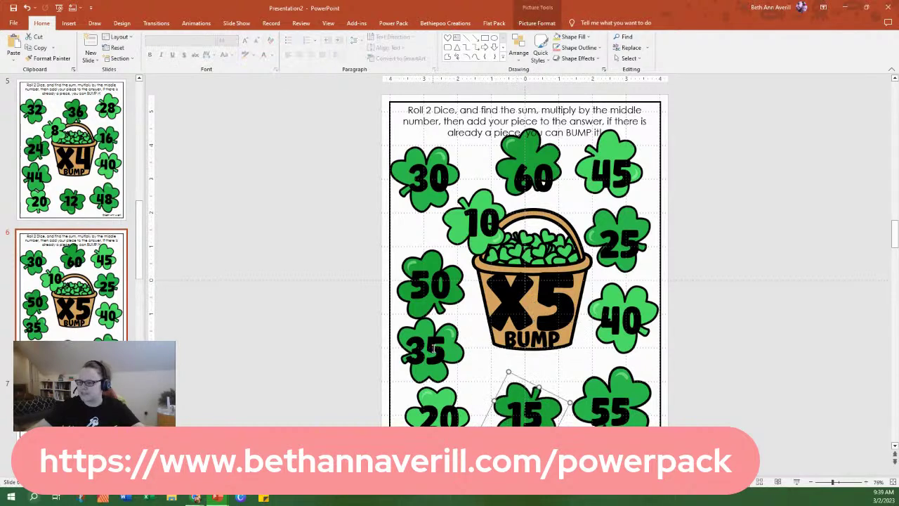
click(453, 330)
drag(469, 327, 475, 337)
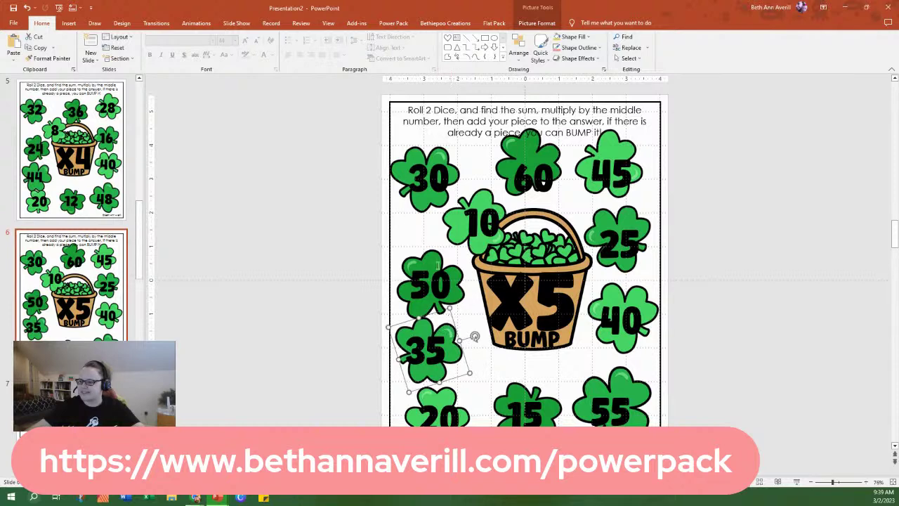
click(453, 224)
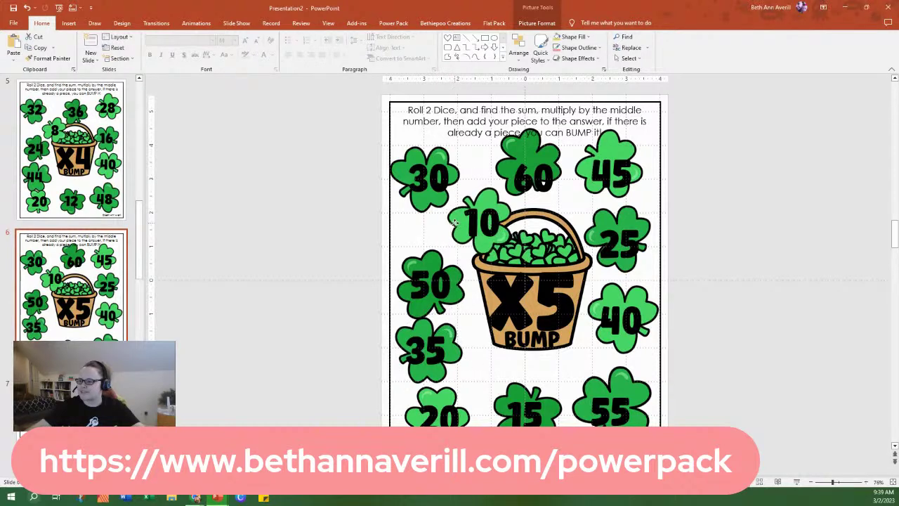
click(508, 153)
drag(532, 125, 518, 129)
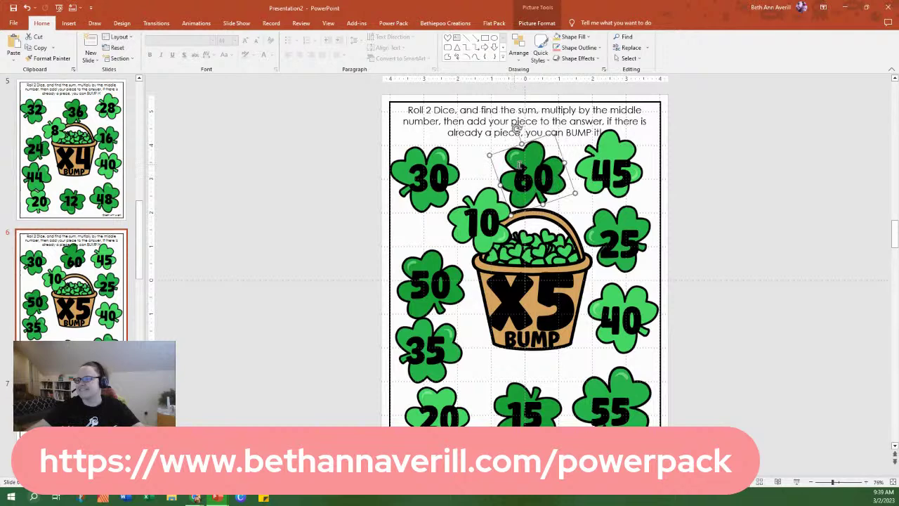
key(ctrl+z)
click(622, 143)
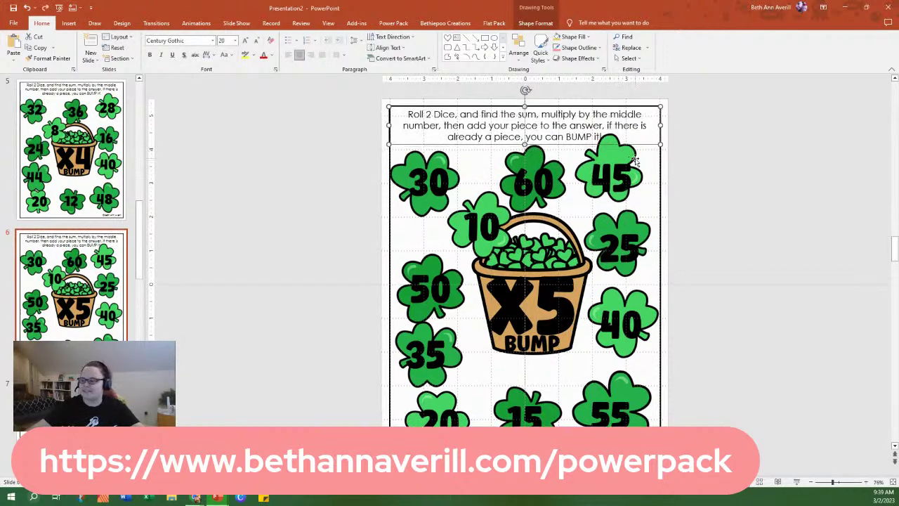
click(633, 159)
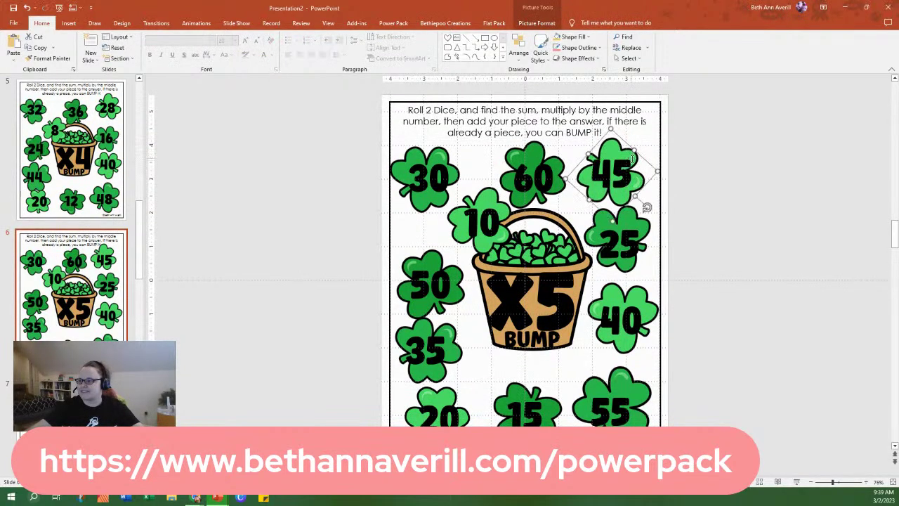
click(644, 225)
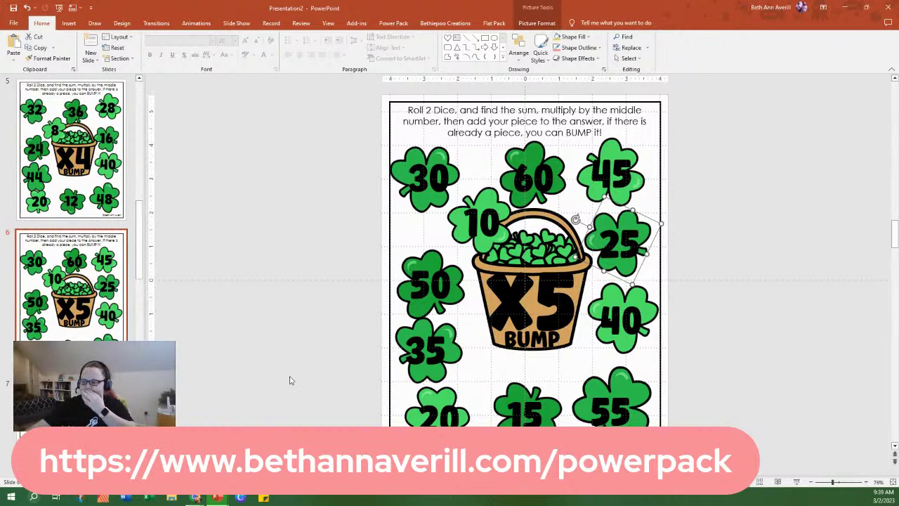
click(625, 377)
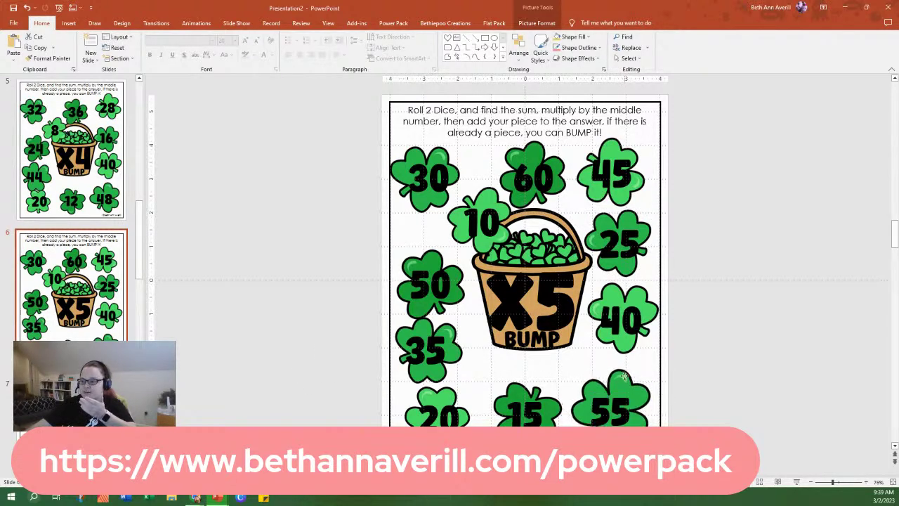
click(692, 351)
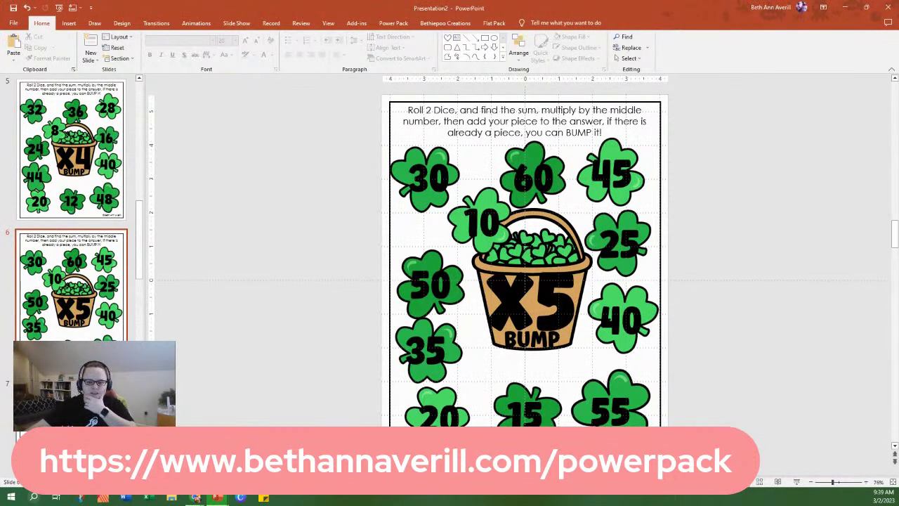
Delete all the hearts and the vase from the X6 board, keeping the numbers and the BUMP label.
key(Page_Down)
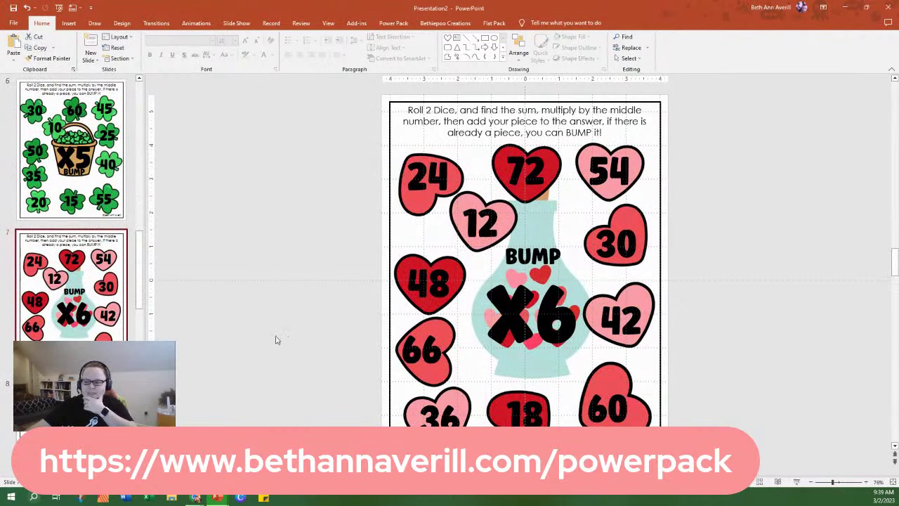
click(417, 213)
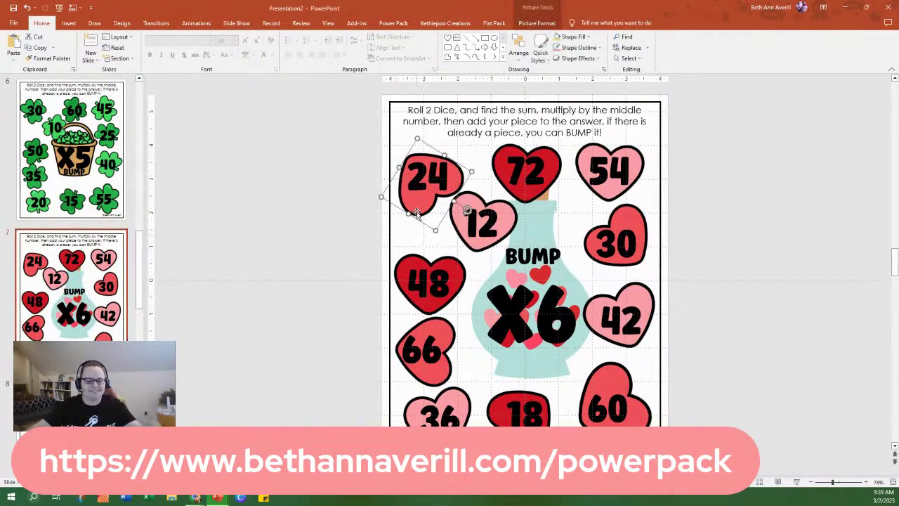
shift+click(478, 253)
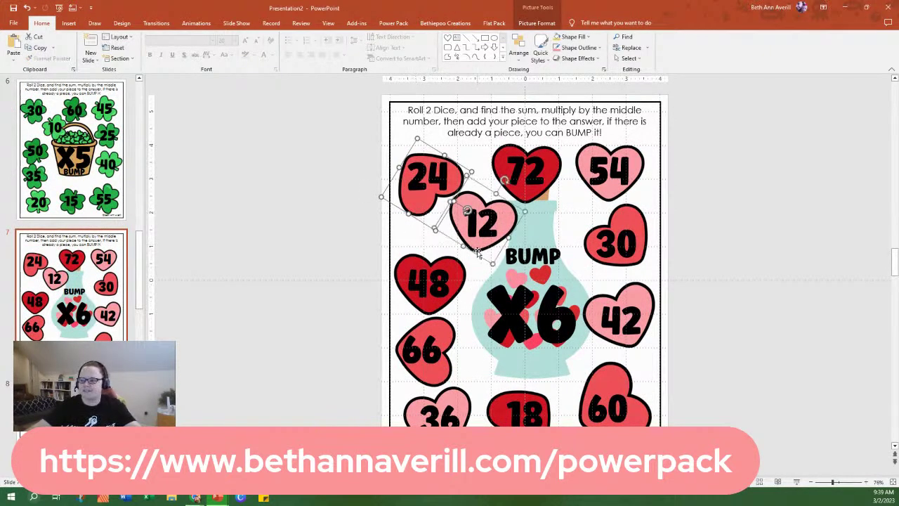
shift+click(532, 198)
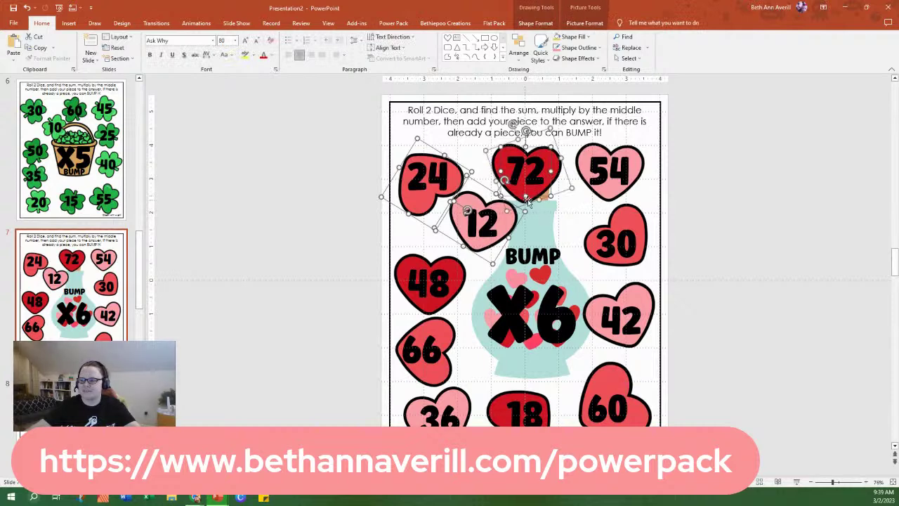
shift+click(609, 200)
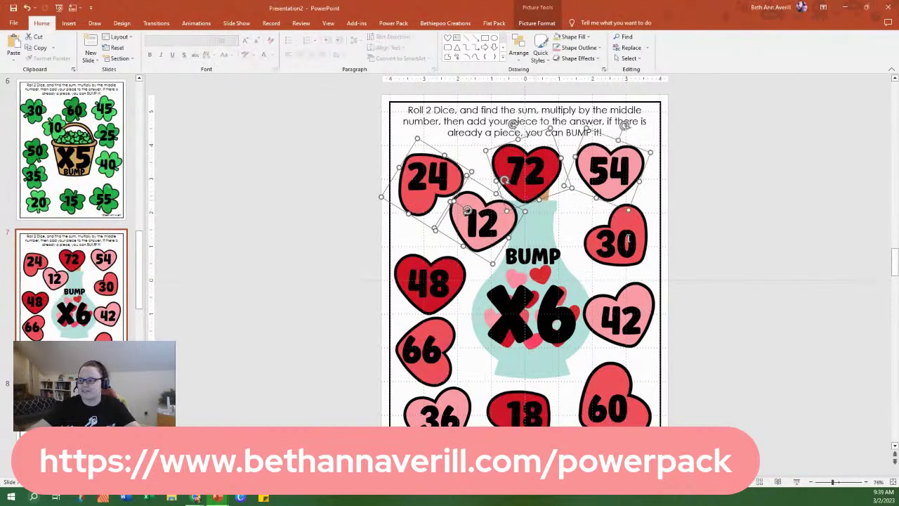
shift+click(643, 221)
shift+click(647, 294)
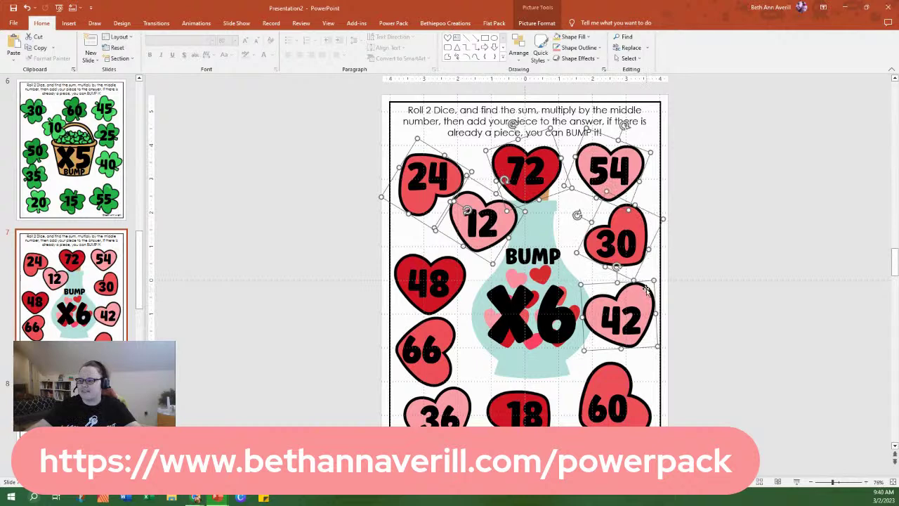
shift+click(462, 270)
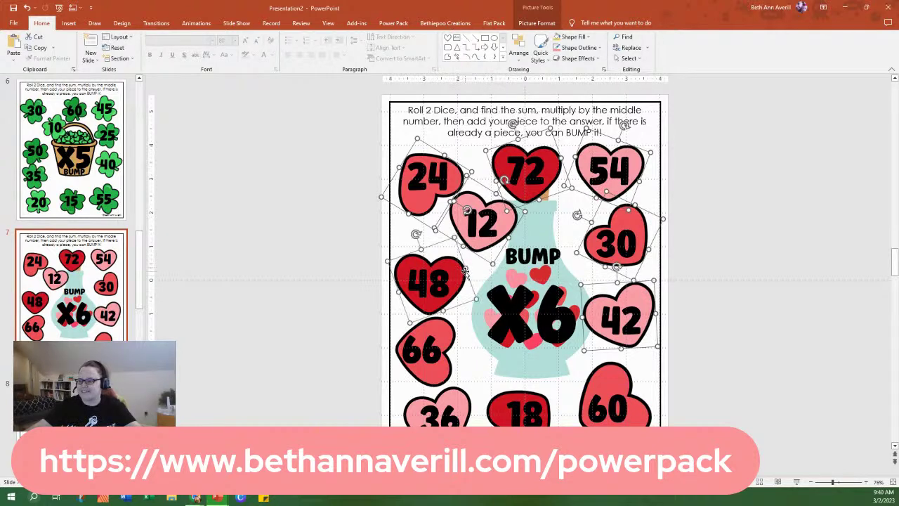
shift+click(453, 325)
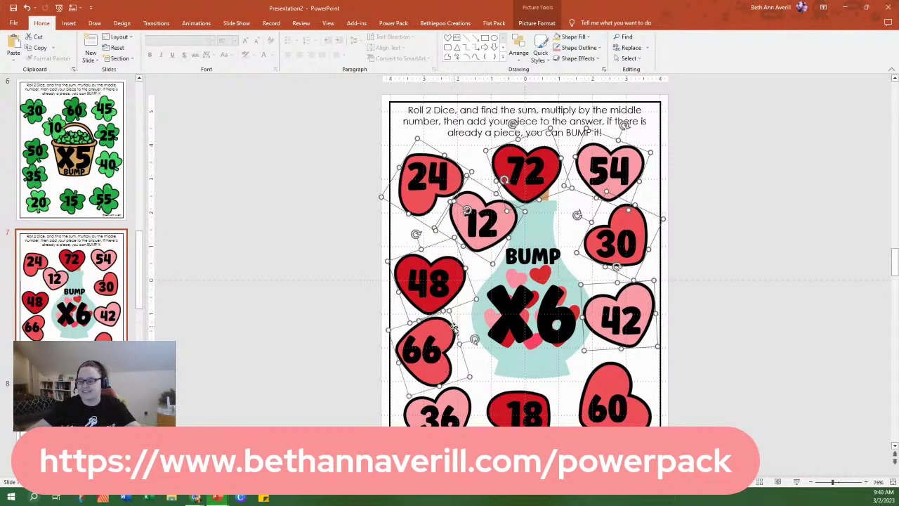
shift+click(469, 402)
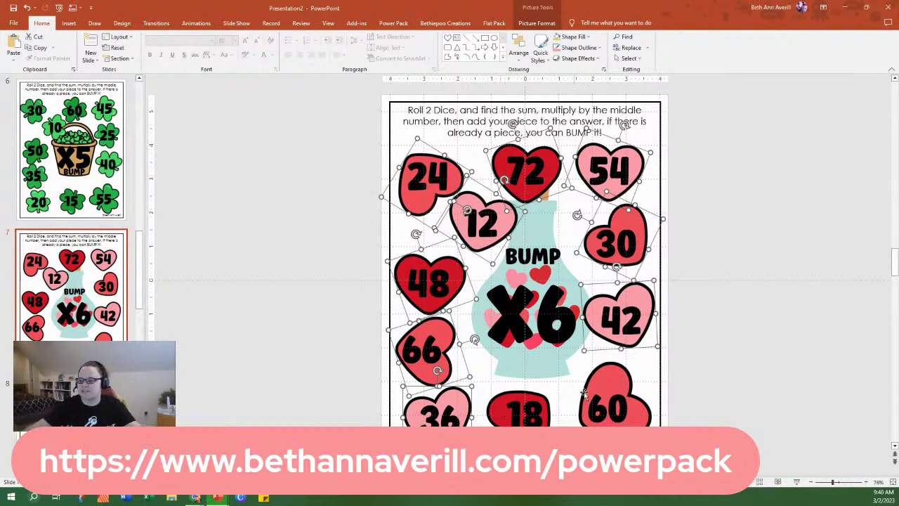
shift+click(520, 406)
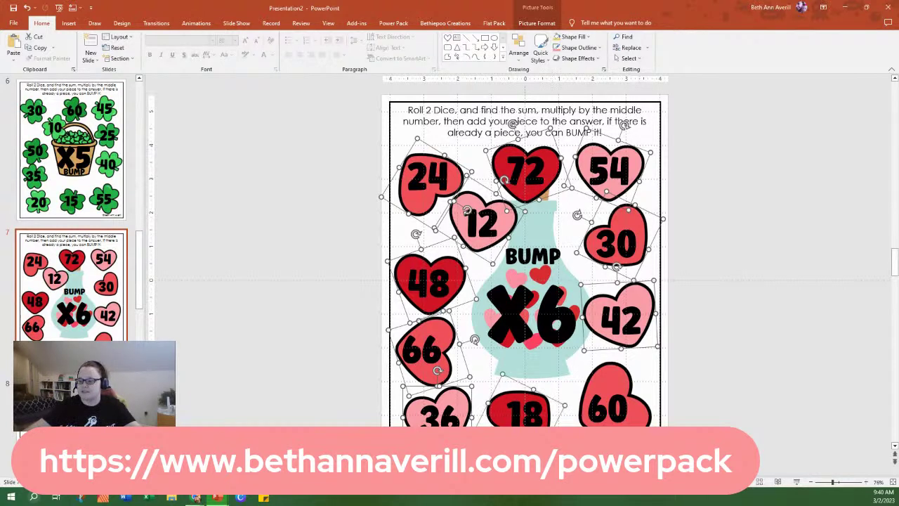
shift+click(610, 402)
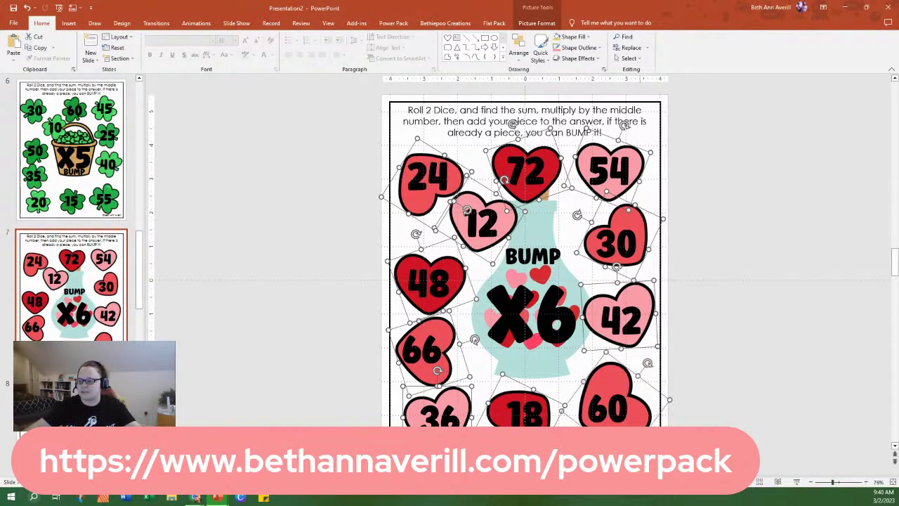
shift+click(559, 374)
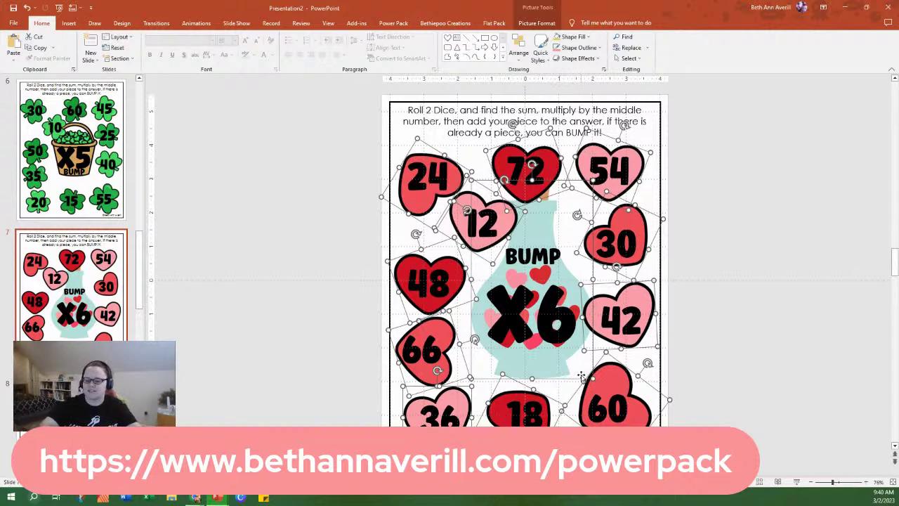
key(Delete)
Paste the copied shamrocks and bucket onto the X6 board, send them to the back, and bring them forward one level.
key(ctrl+v)
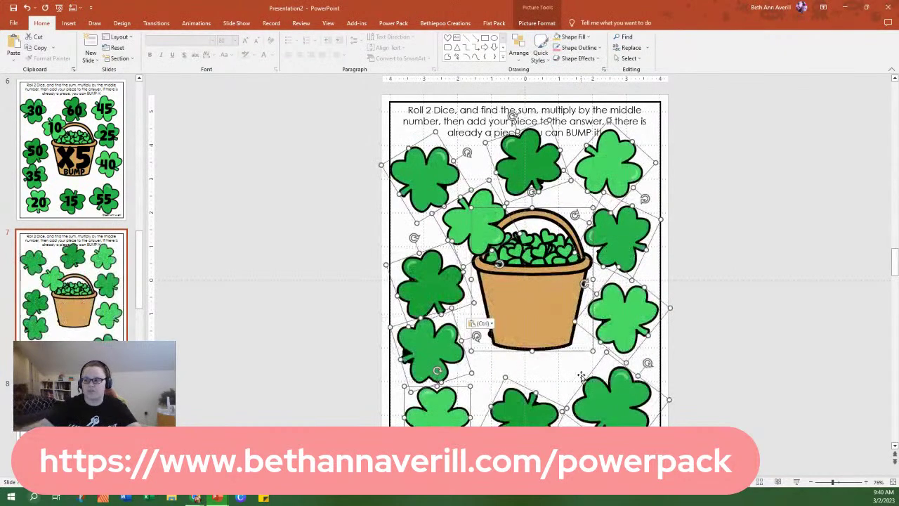
click(519, 50)
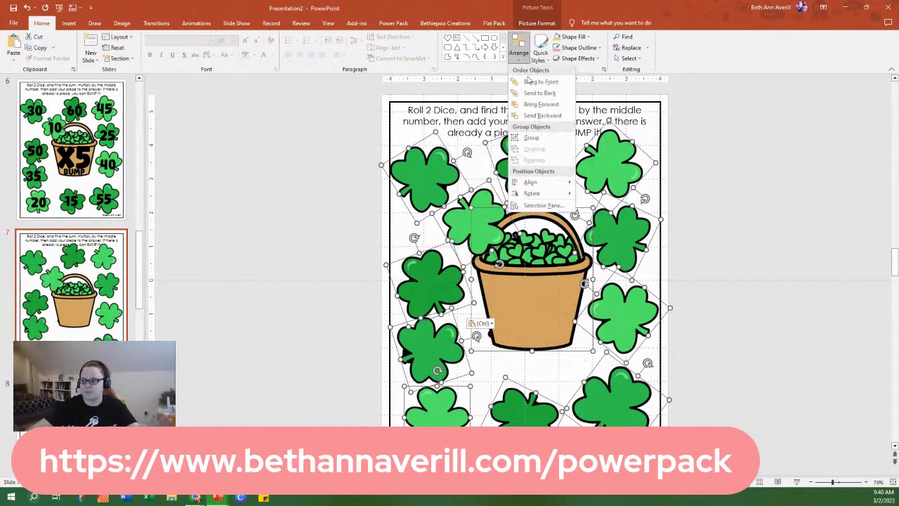
click(550, 116)
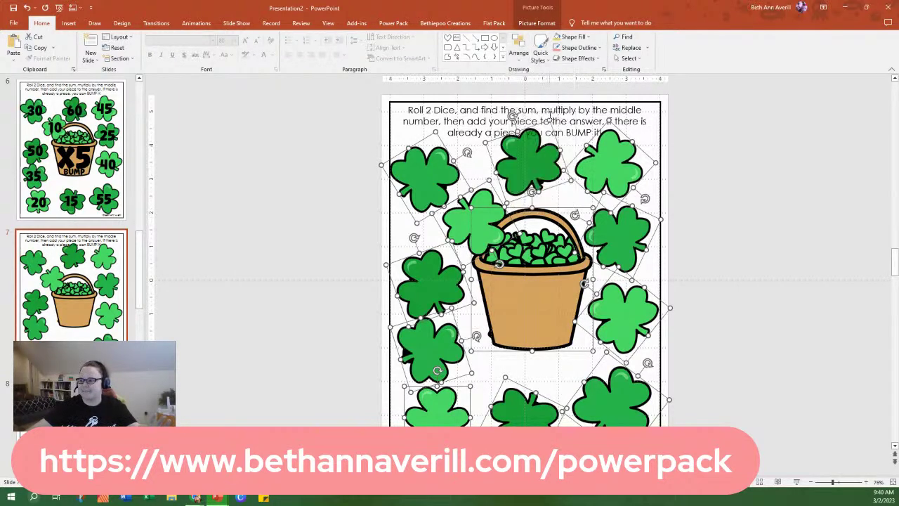
click(520, 51)
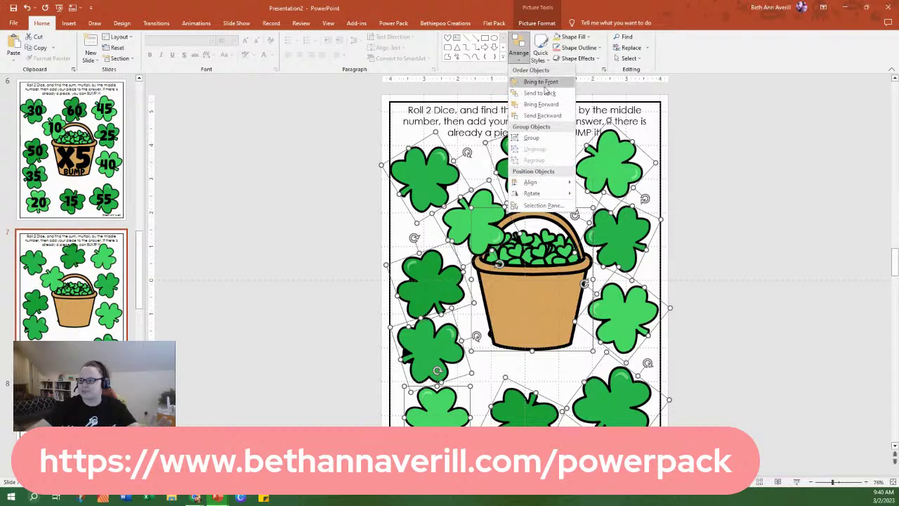
click(550, 95)
click(519, 51)
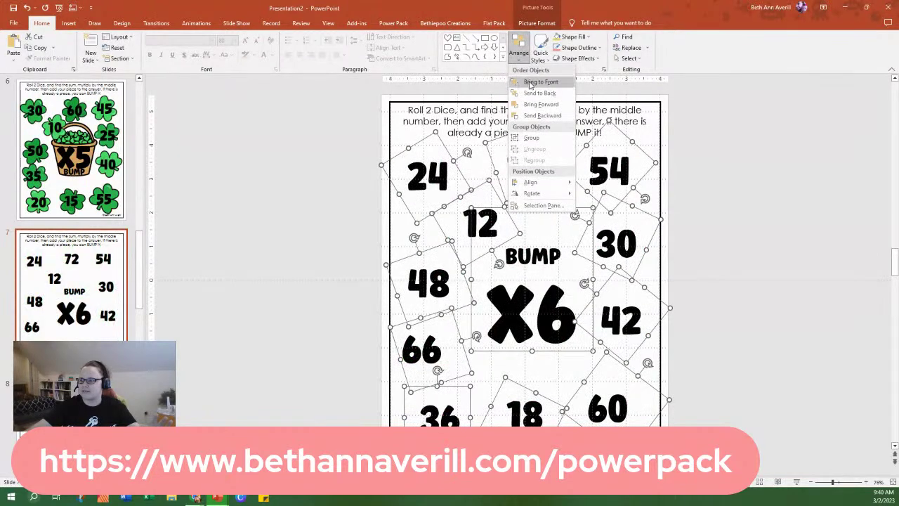
click(541, 104)
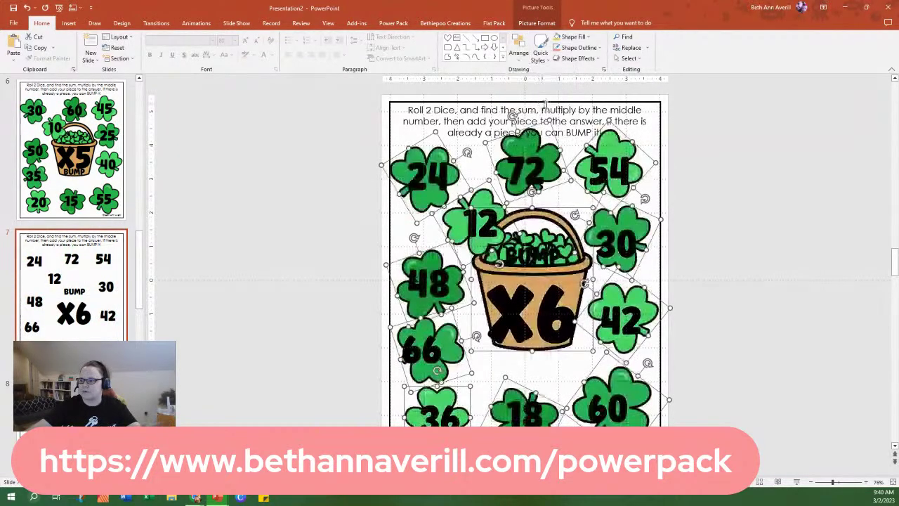
click(768, 229)
Move the X6 up on the front of the bucket and place the BUMP label beneath it.
click(555, 322)
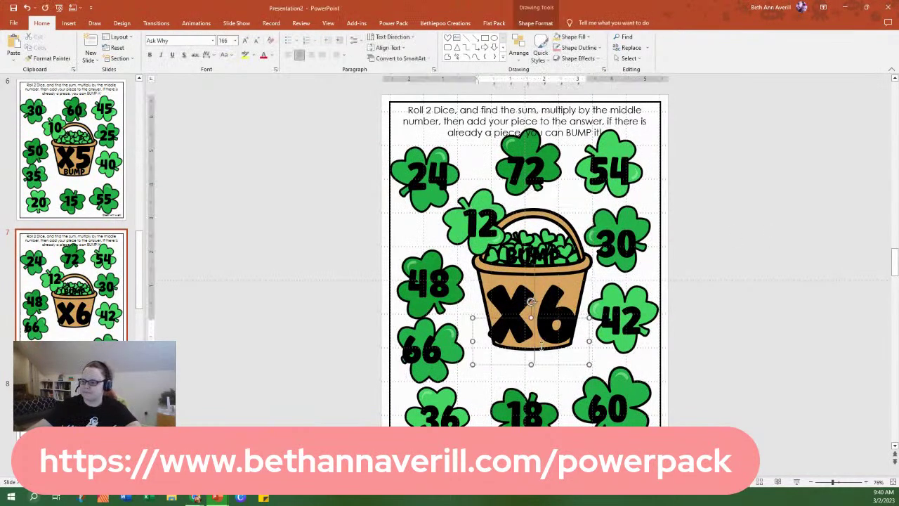
drag(536, 364, 537, 345)
click(532, 254)
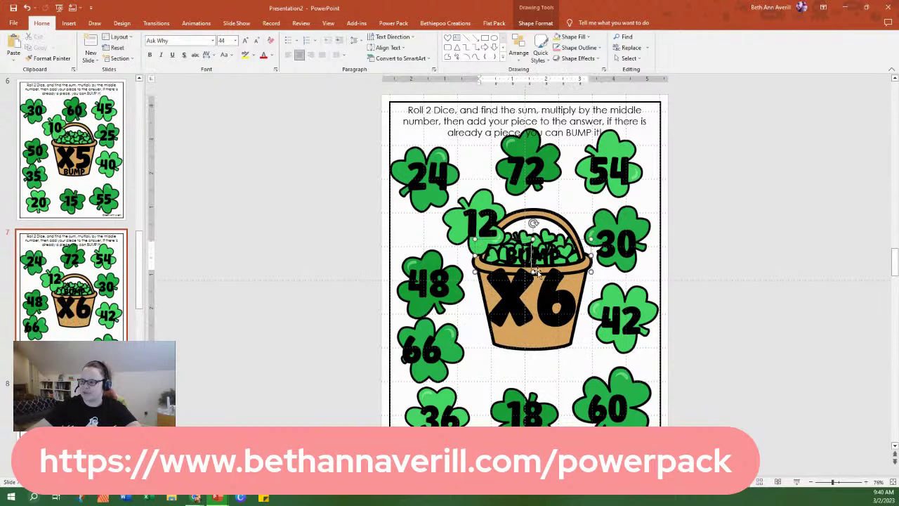
drag(535, 273, 541, 359)
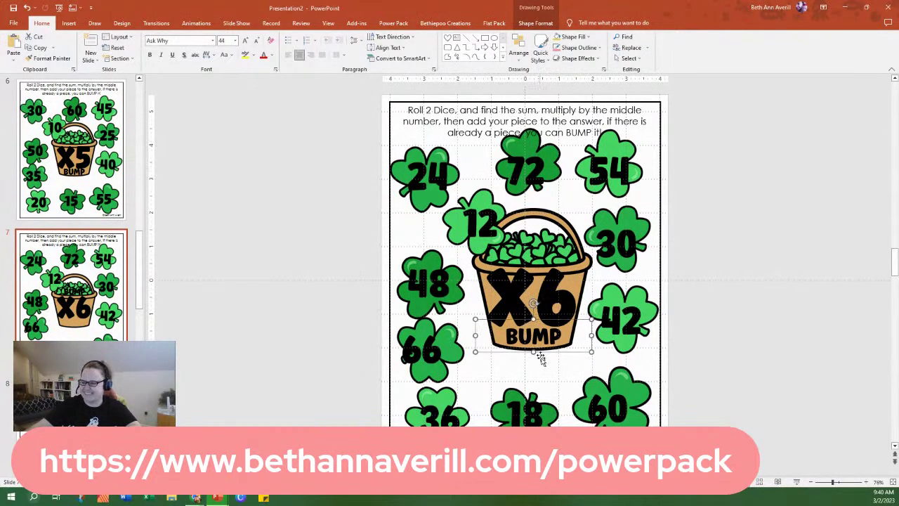
Reposition the shamrocks behind the 60, 18 and 66, and shift the 66 so it is centered on its shamrock.
drag(624, 384, 618, 382)
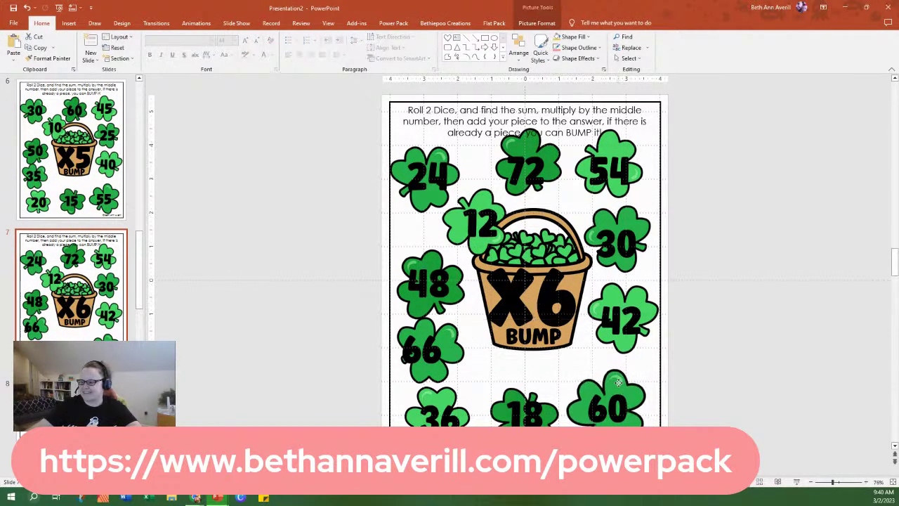
click(529, 406)
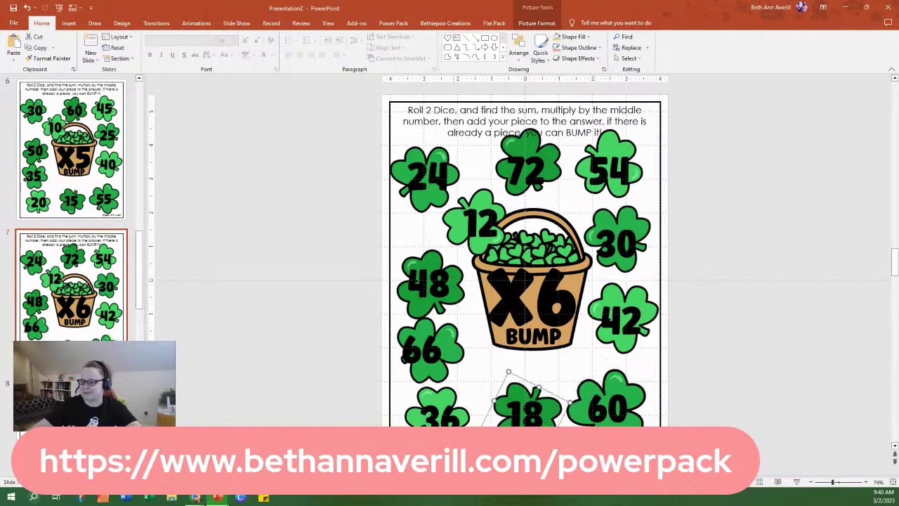
click(435, 377)
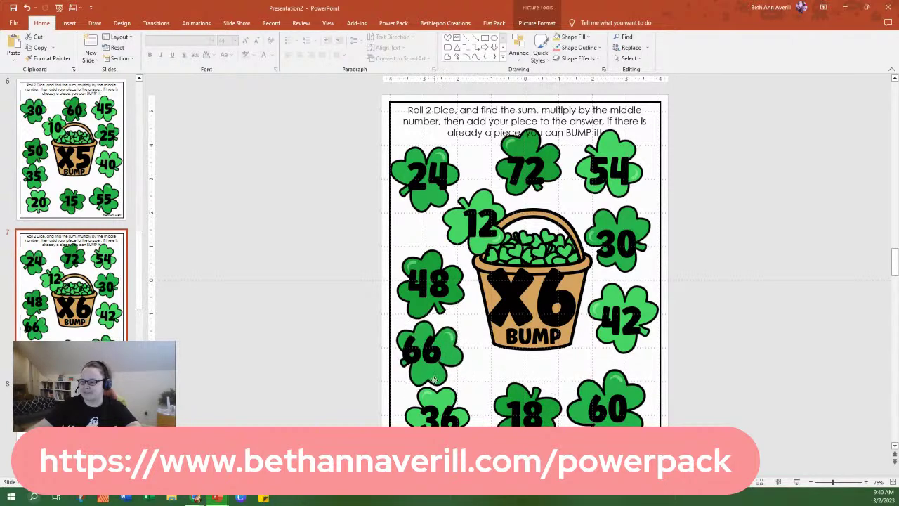
click(445, 347)
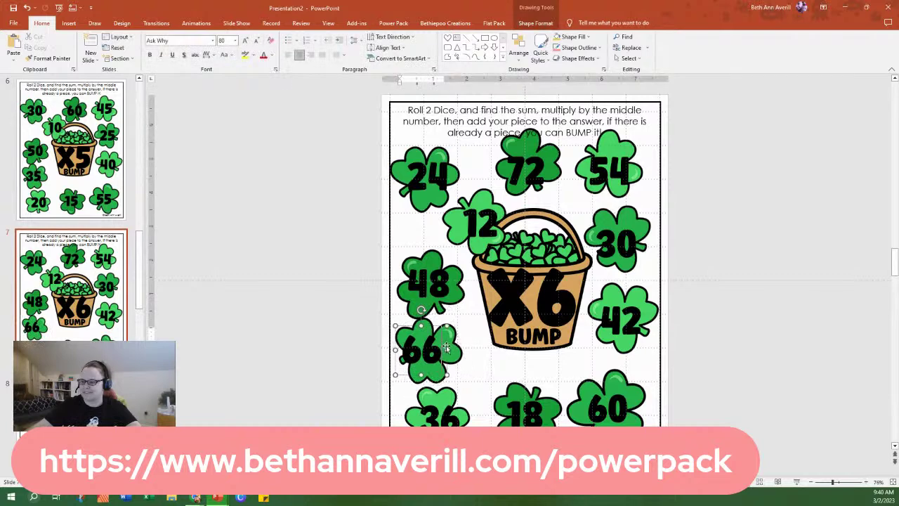
drag(447, 347, 451, 343)
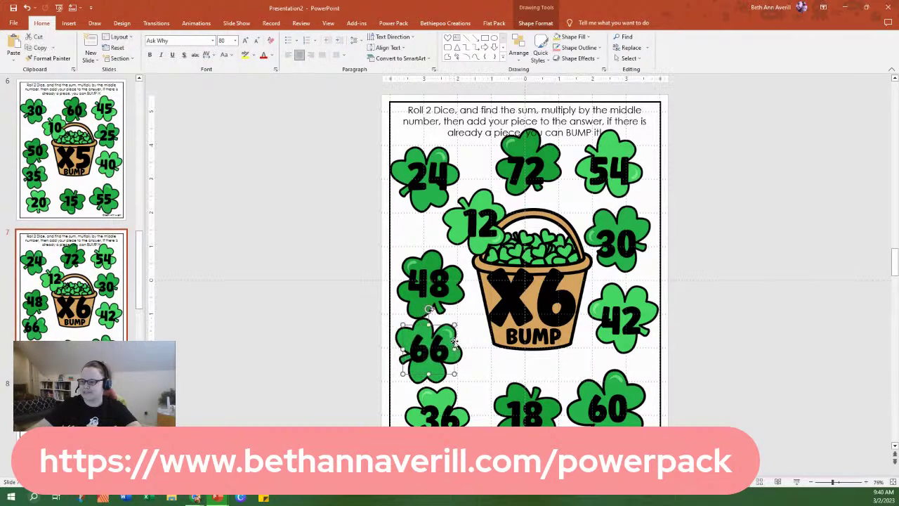
Reposition the shamrocks behind the 48, 12, 72, 54, 30 and 42 so each sits under its number.
click(463, 297)
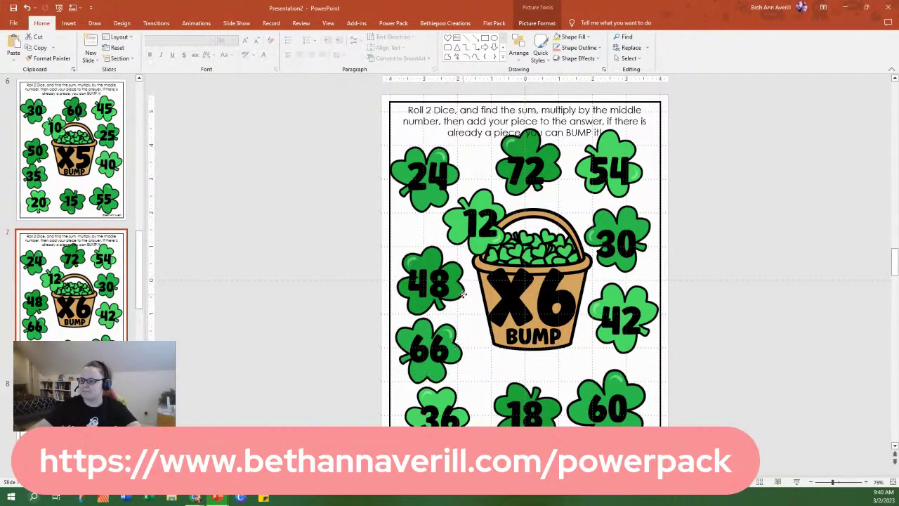
click(453, 229)
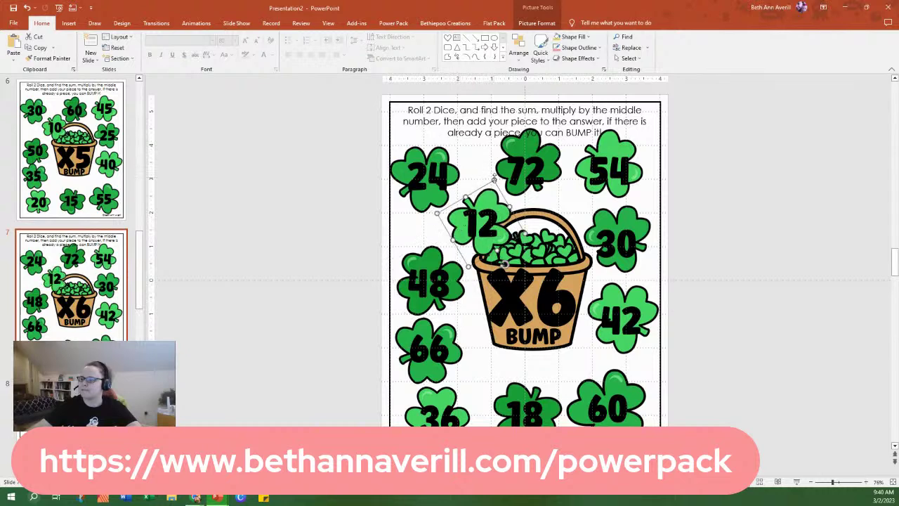
drag(518, 201, 520, 203)
click(597, 196)
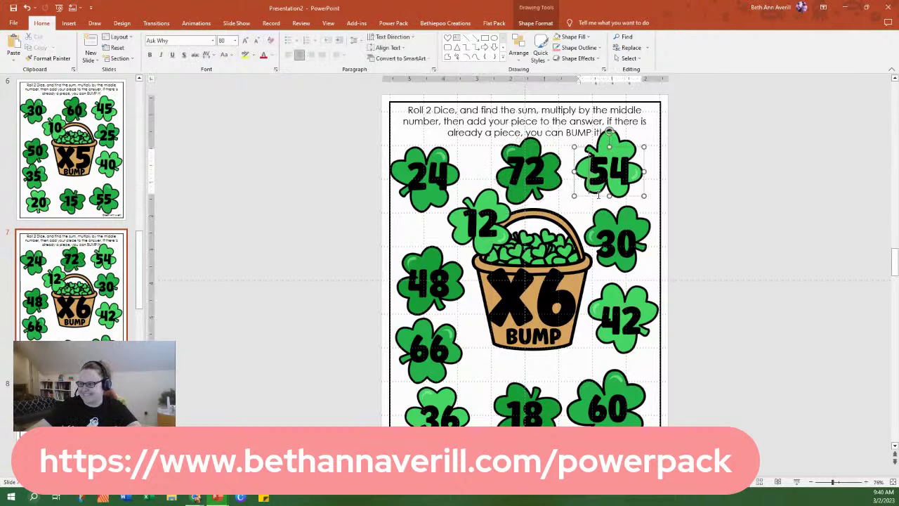
click(618, 139)
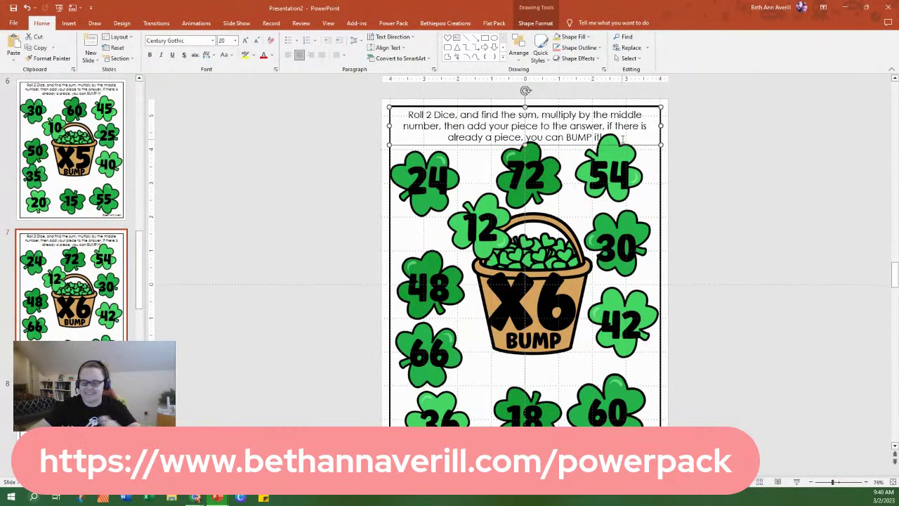
click(640, 166)
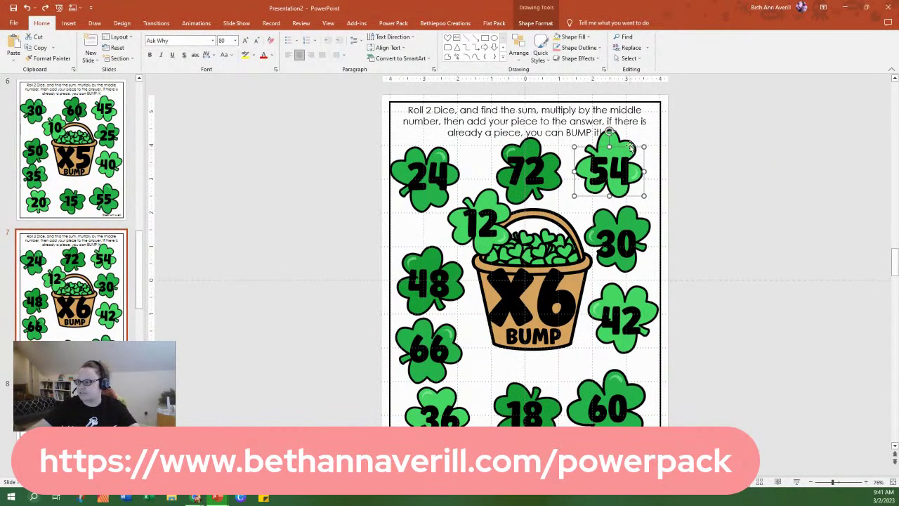
click(630, 146)
drag(610, 131, 636, 222)
drag(638, 281, 642, 297)
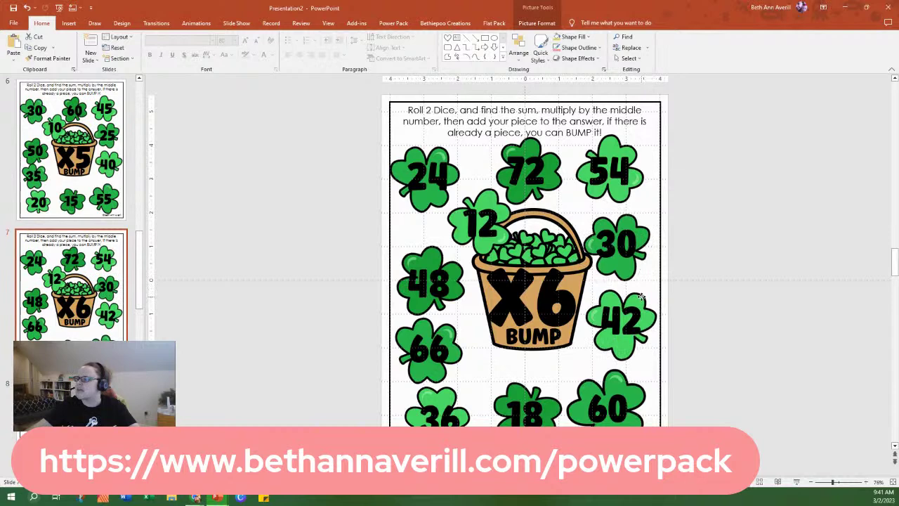
click(726, 337)
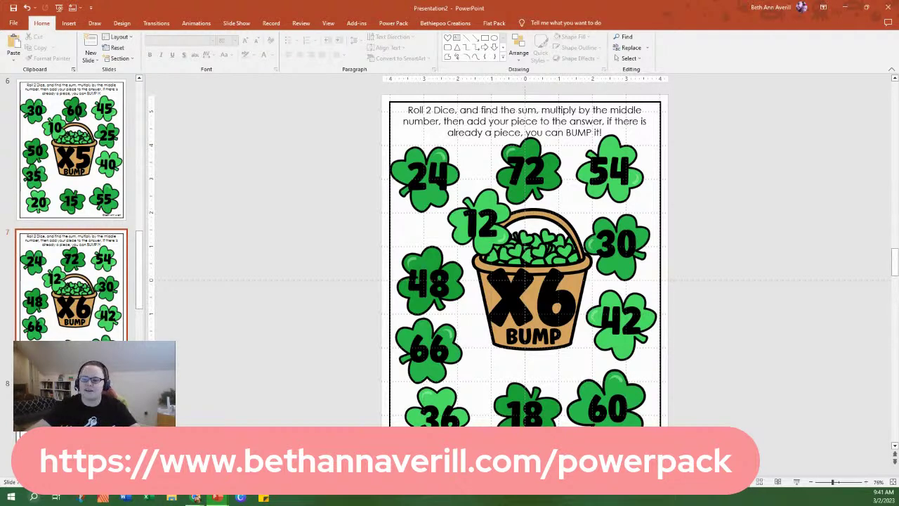
Delete all the heart pictures and the vase from the X7 board, keeping the numbers, X7 and BUMP label.
key(Page_Down)
click(431, 215)
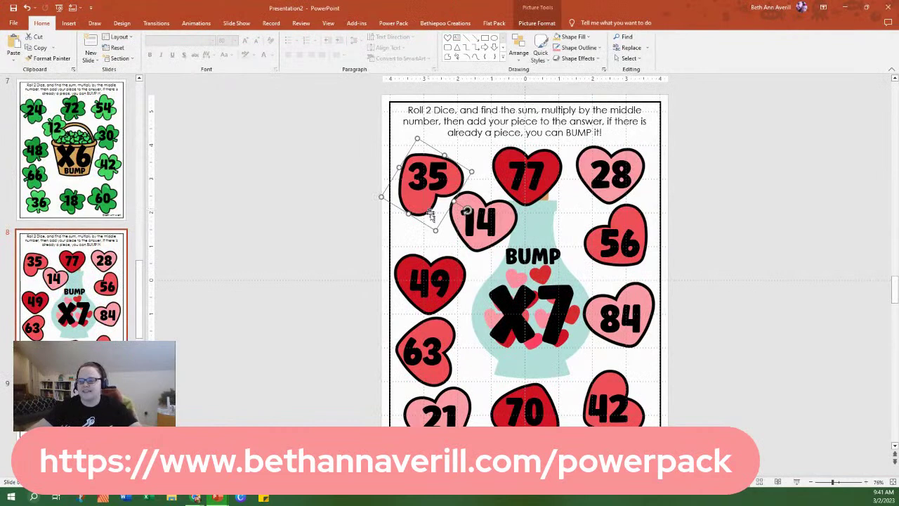
shift+click(484, 243)
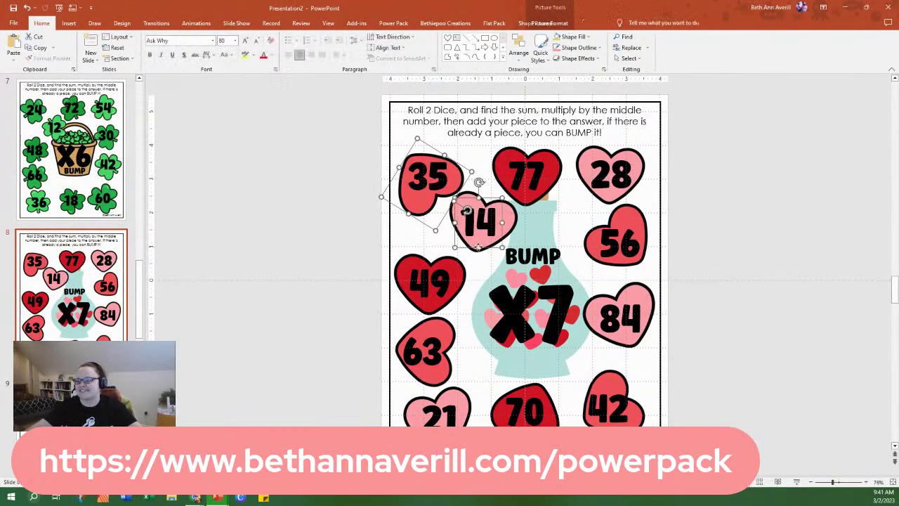
shift+click(478, 249)
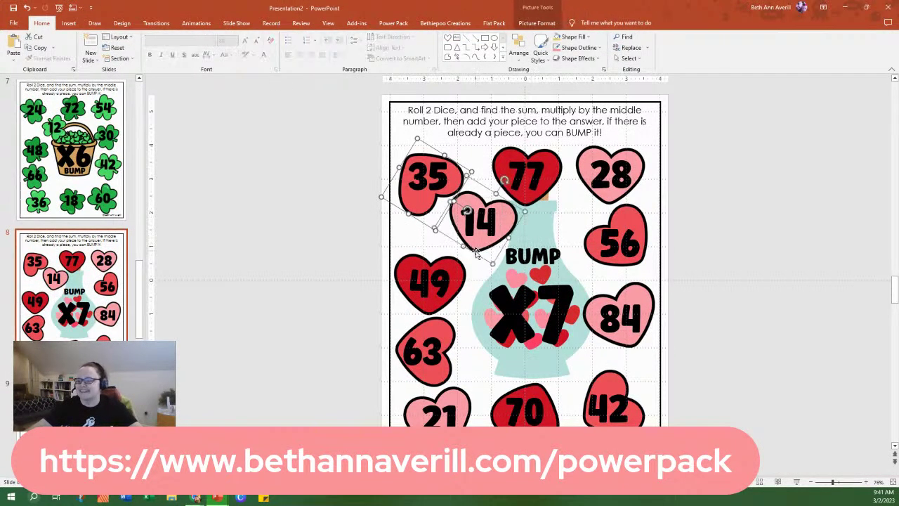
shift+click(540, 200)
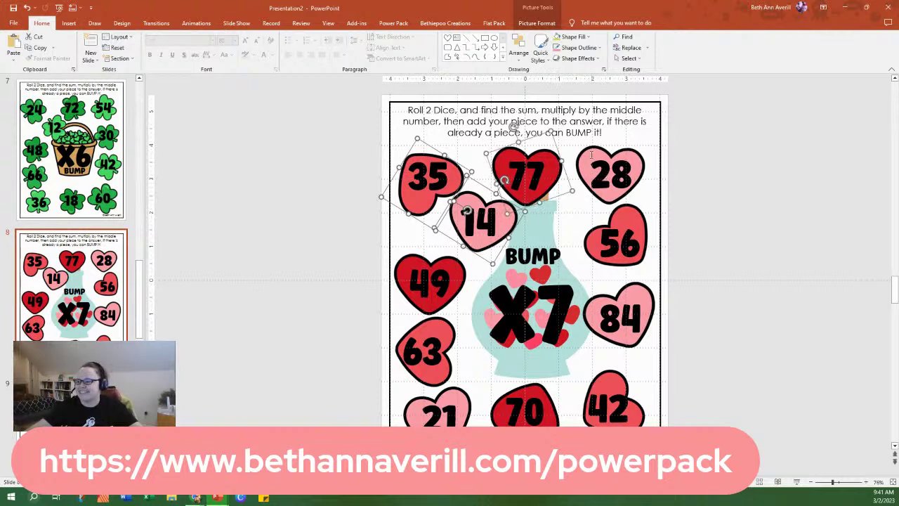
shift+click(613, 178)
shift+click(639, 218)
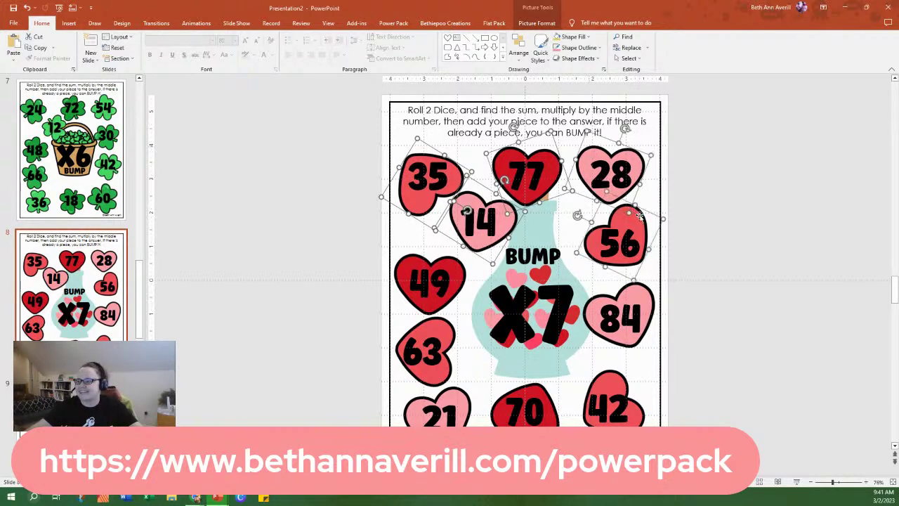
shift+click(455, 279)
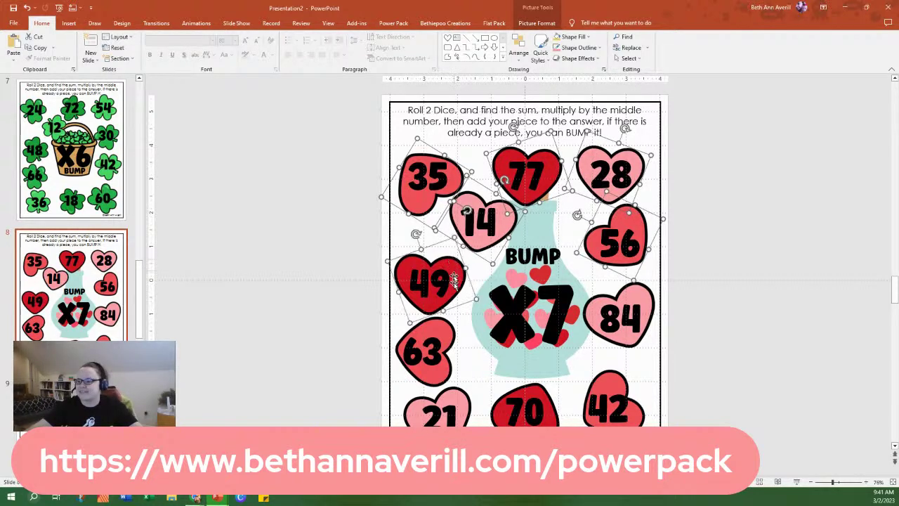
shift+click(448, 320)
shift+click(451, 397)
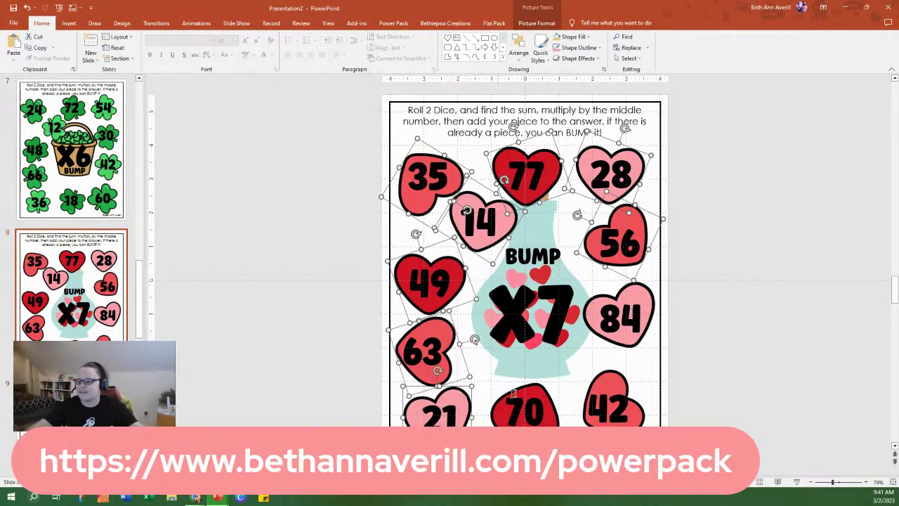
shift+click(540, 385)
shift+click(613, 371)
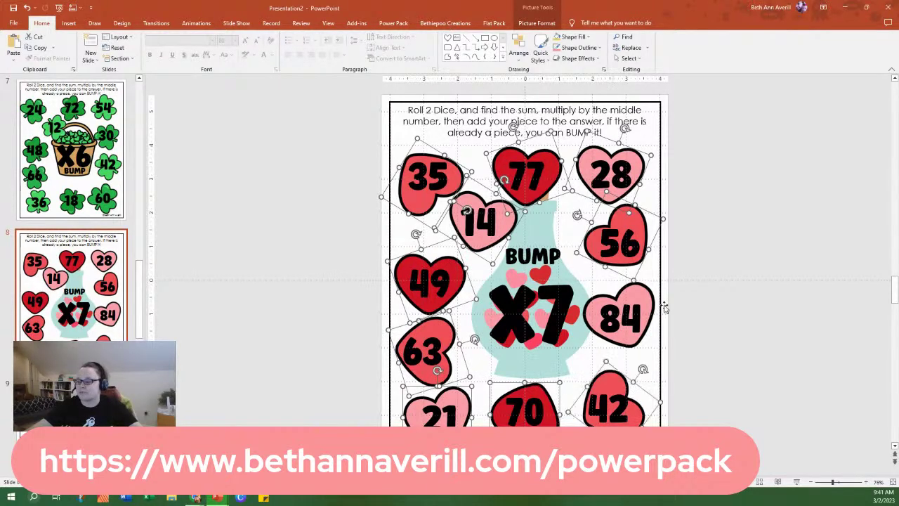
shift+click(641, 288)
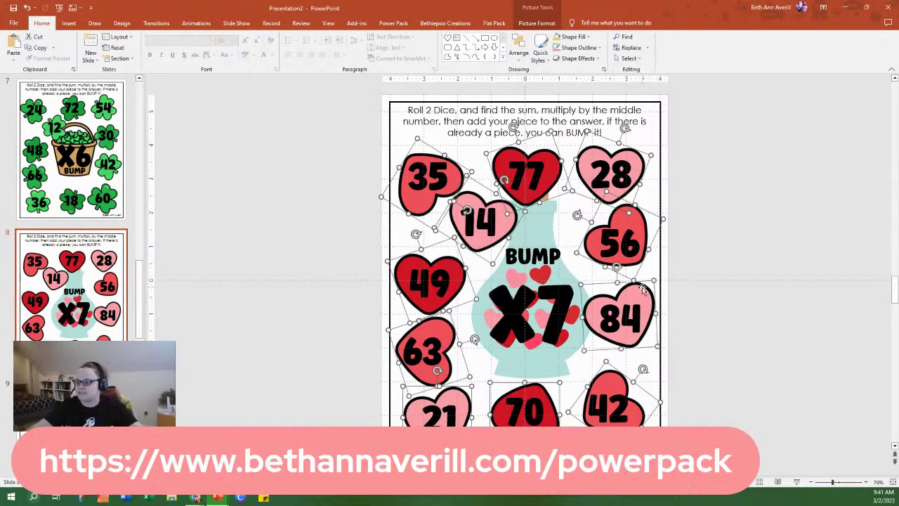
shift+click(535, 369)
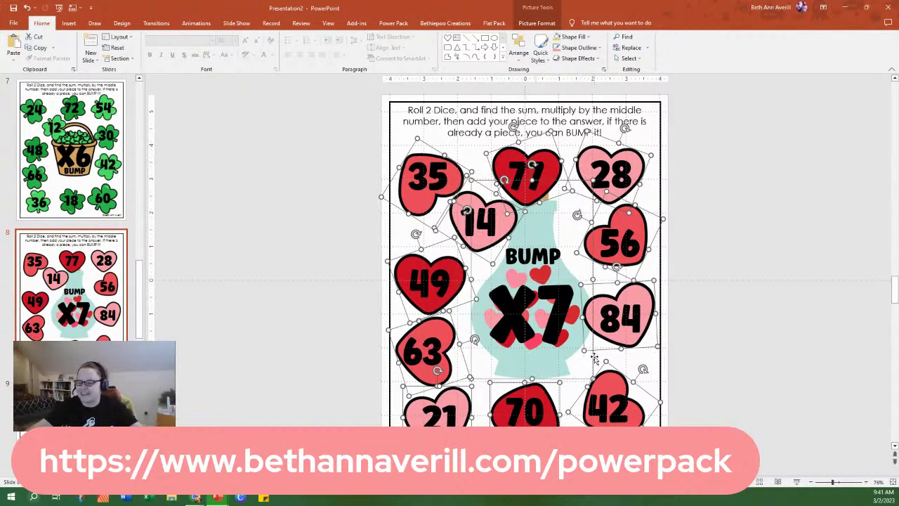
key(Delete)
Paste the copied shamrocks and bucket onto the X7 board, send them to the back, and bring them forward one level.
key(ctrl+v)
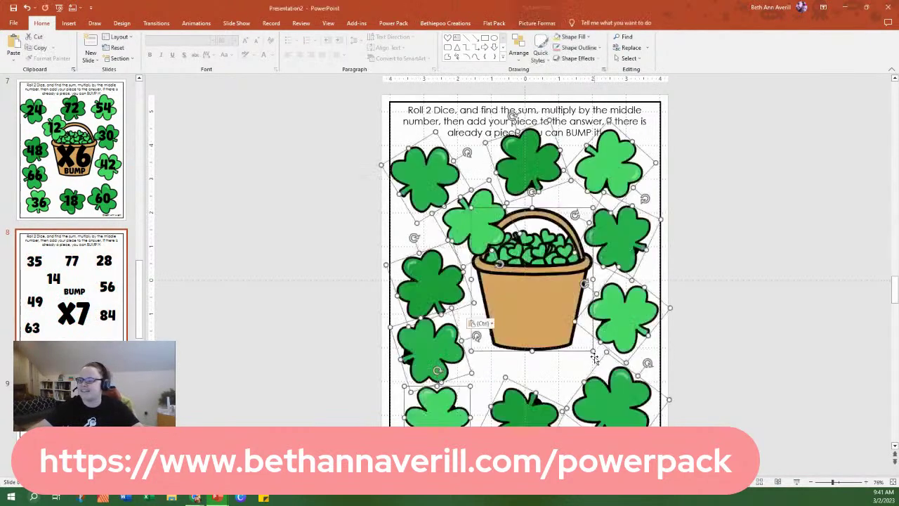
right_click(538, 296)
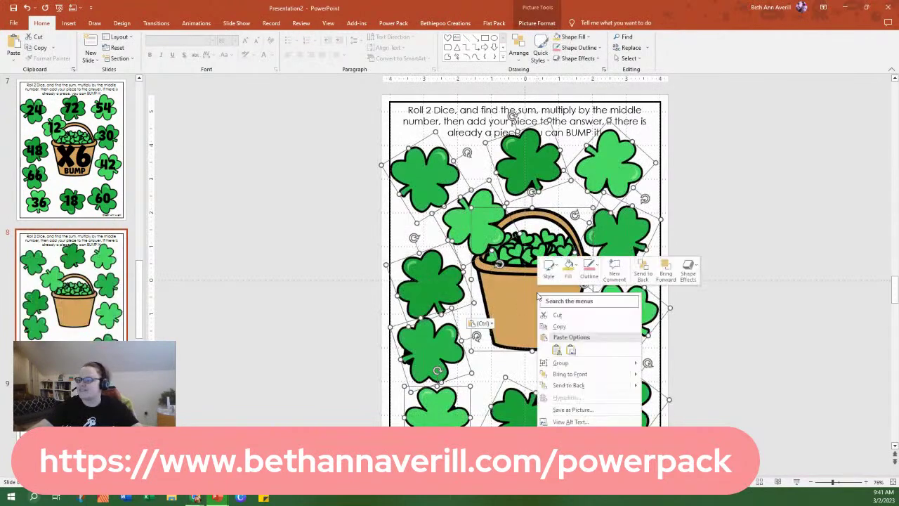
click(569, 385)
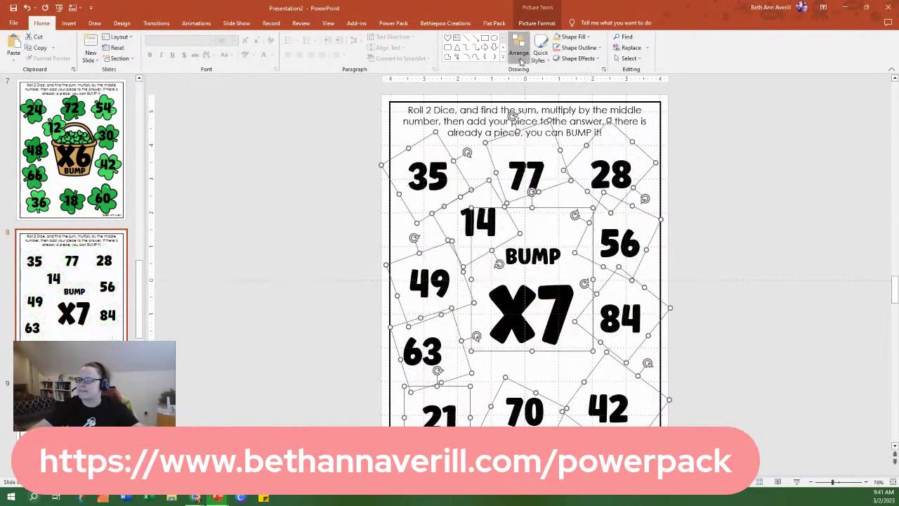
click(518, 53)
click(545, 93)
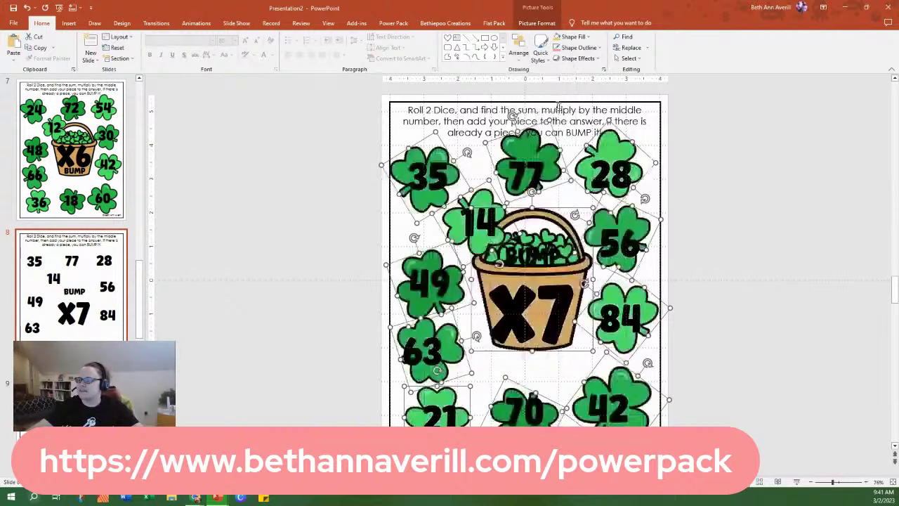
click(736, 153)
Center the shamrock behind the 77, and move the X7 up on the bucket with the BUMP label beneath it.
click(526, 148)
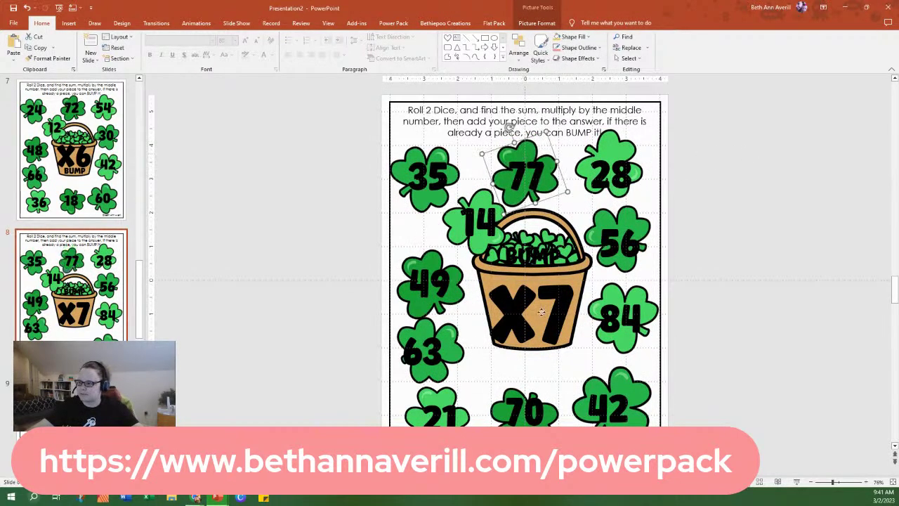
click(539, 348)
drag(539, 365, 540, 353)
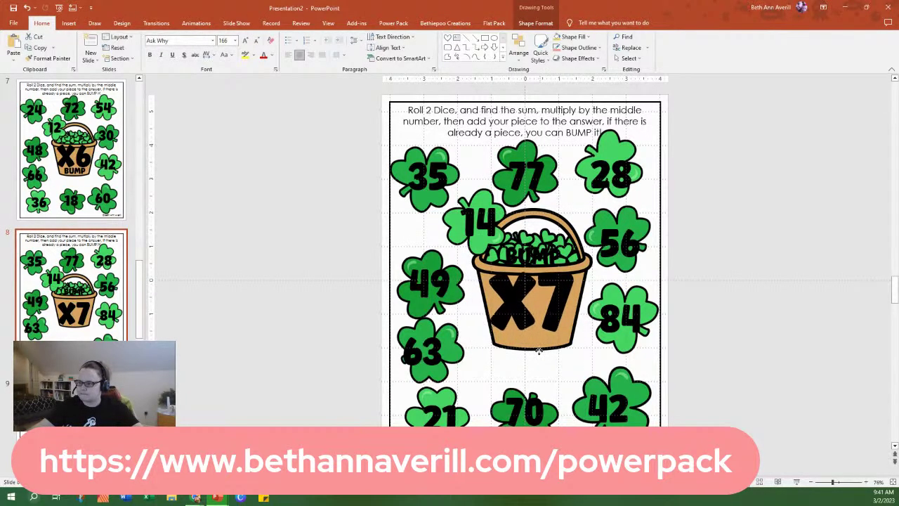
click(535, 272)
drag(539, 278, 537, 355)
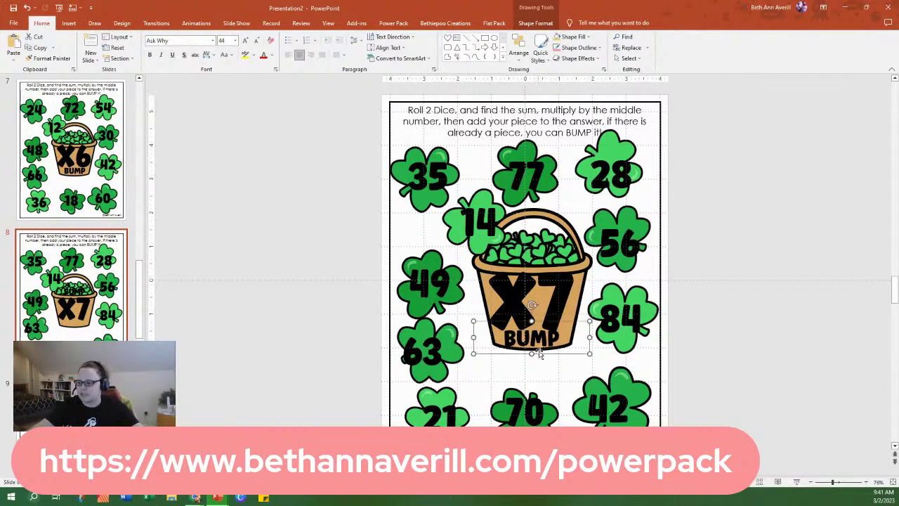
Nudge the X7 slightly higher on the front of the bucket to separate it from the BUMP label.
click(554, 295)
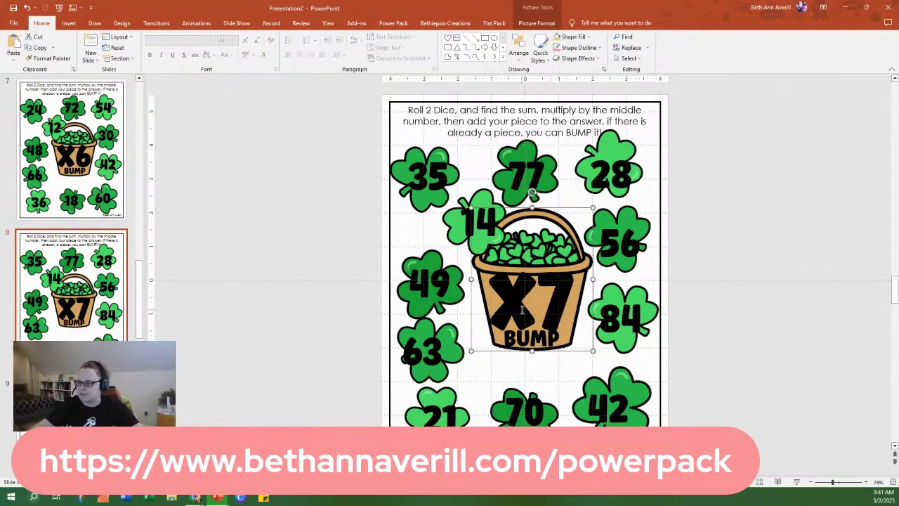
click(523, 310)
click(516, 302)
click(514, 314)
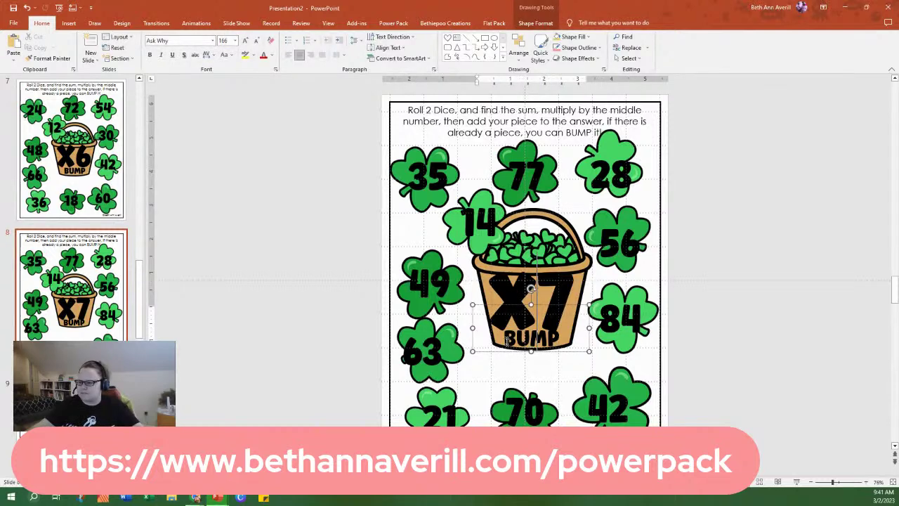
click(507, 351)
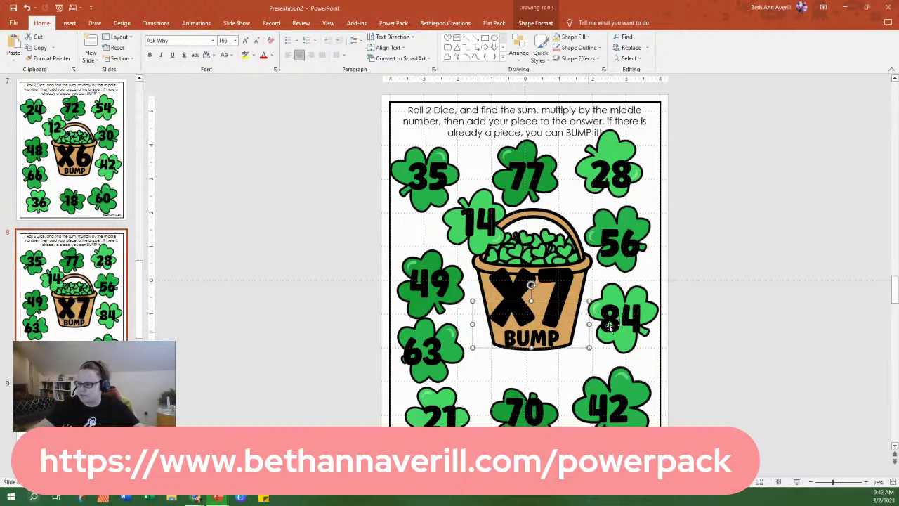
click(738, 316)
Reposition the shamrocks behind the 56, 28 and 14 so each sits centered under its number.
click(641, 220)
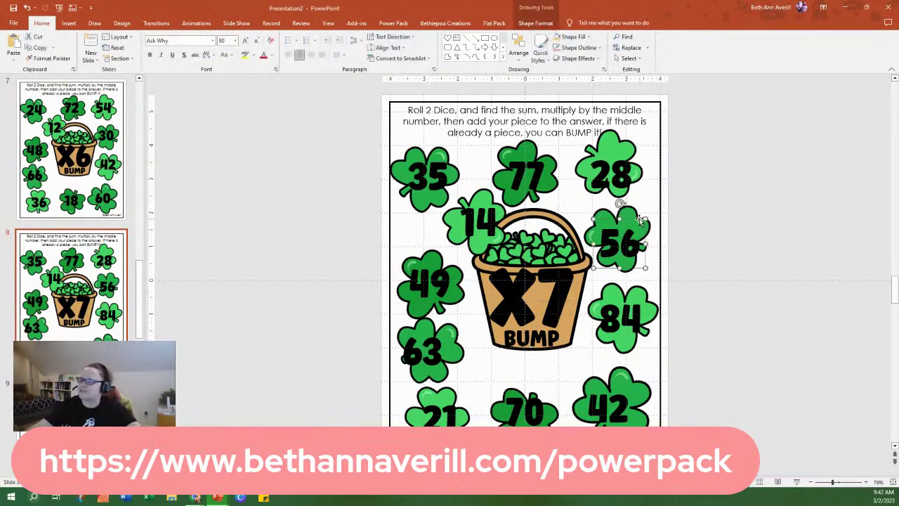
click(635, 213)
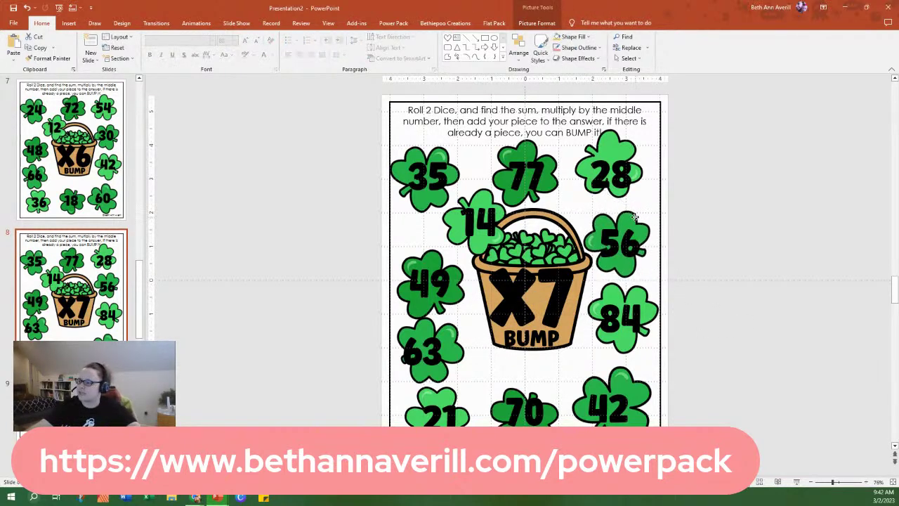
click(616, 144)
drag(623, 145, 626, 154)
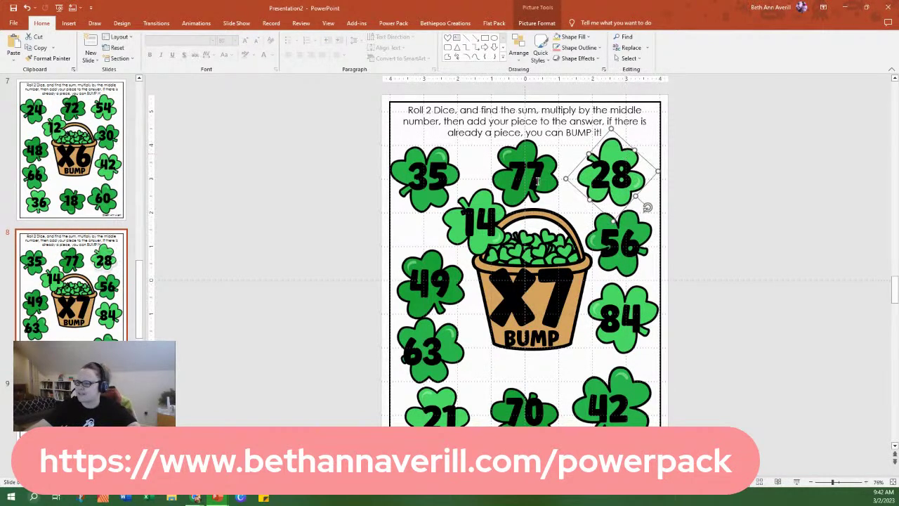
click(480, 194)
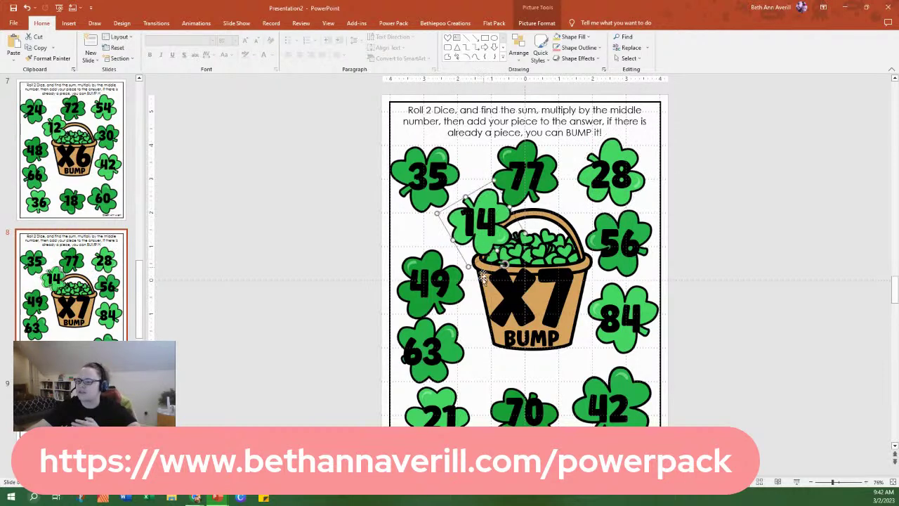
Shift the 63 and its shamrock inward from the page border, and narrow the 63 text box to center the number.
drag(448, 336, 483, 351)
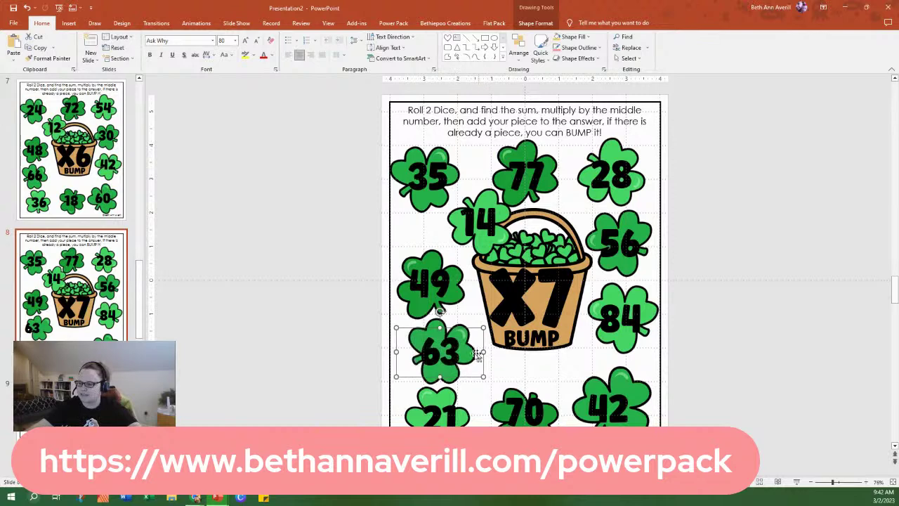
drag(396, 351, 413, 351)
drag(483, 352, 471, 352)
Reposition the shamrocks behind the 70, 42 and 49, and nudge the 21 up on its shamrock.
click(525, 404)
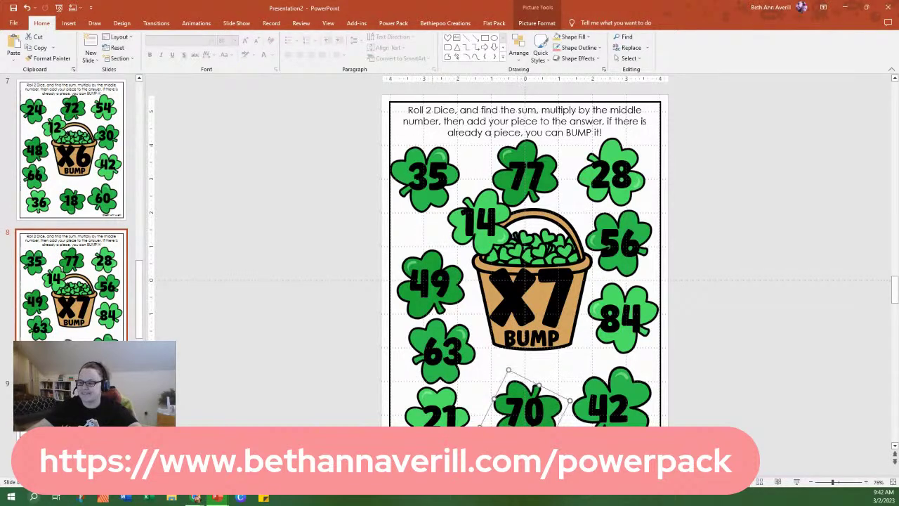
click(439, 411)
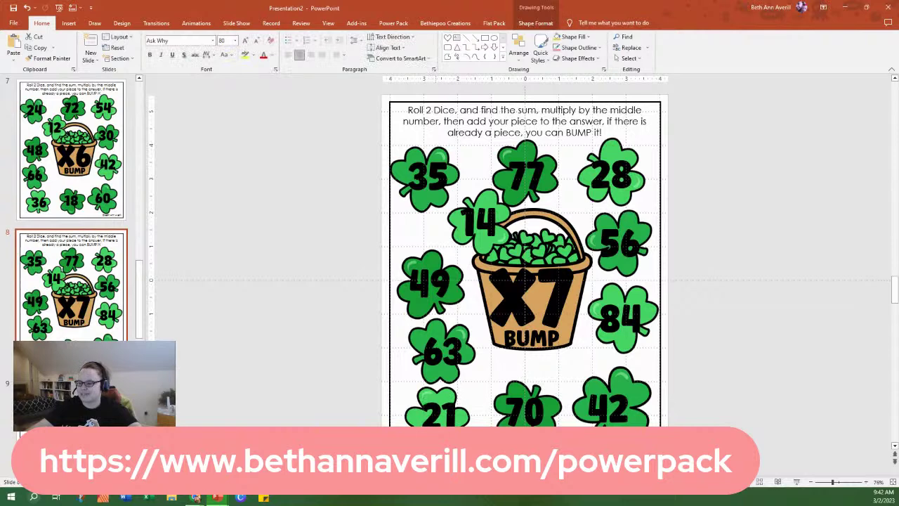
click(618, 387)
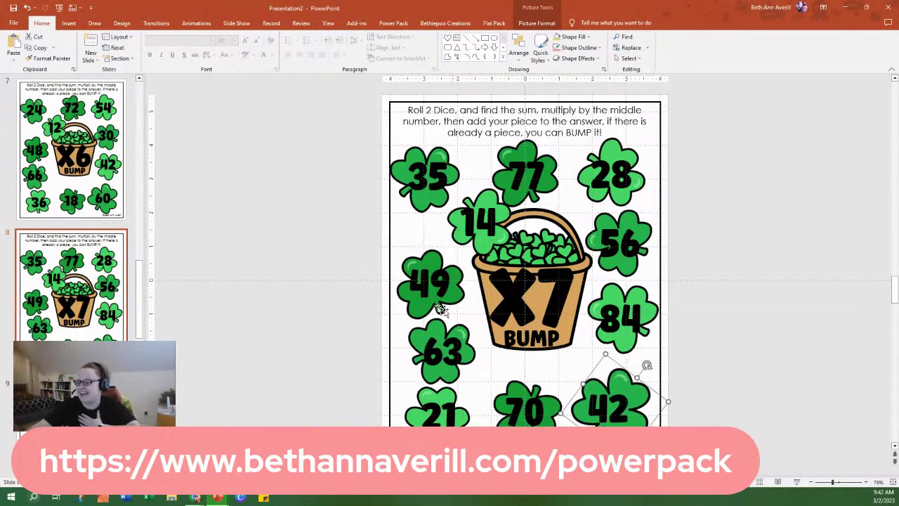
click(415, 320)
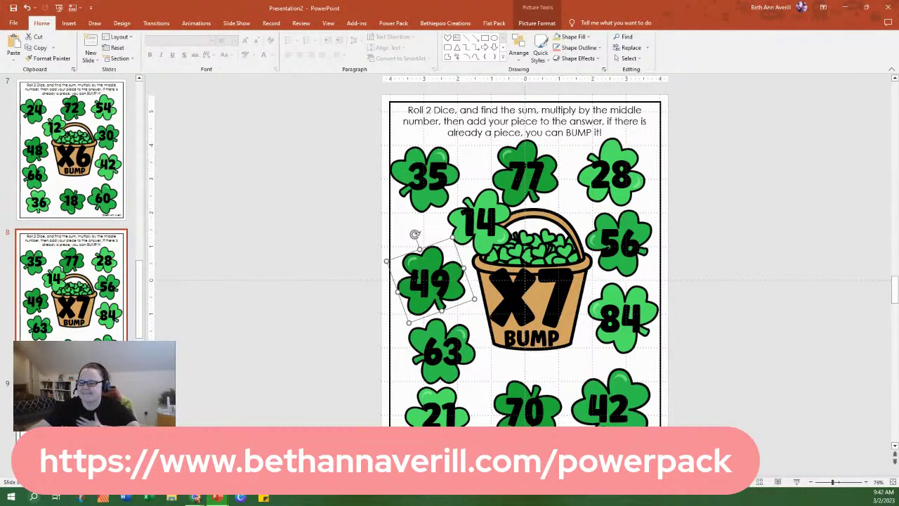
Delete all the numbered hearts and the central vase from the X8 board, keeping the numbers and text.
scroll(773, 281, down, 2)
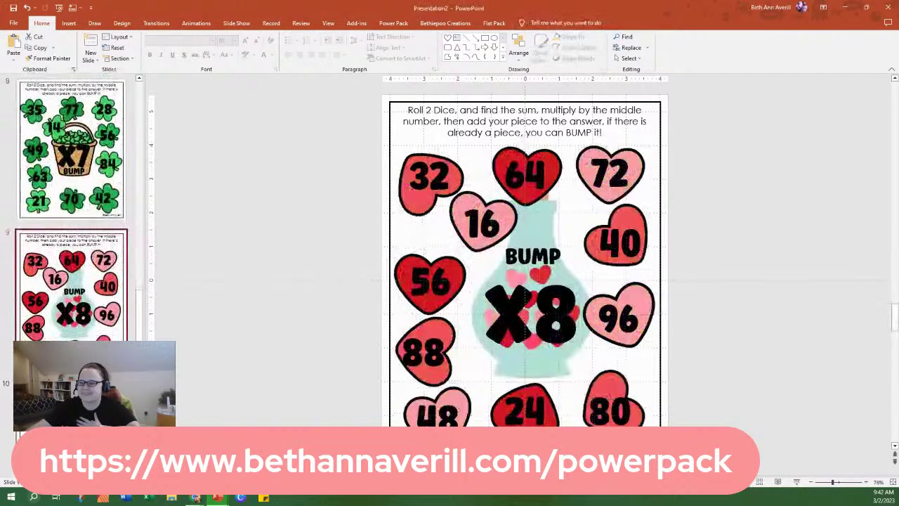
click(415, 210)
shift+click(492, 232)
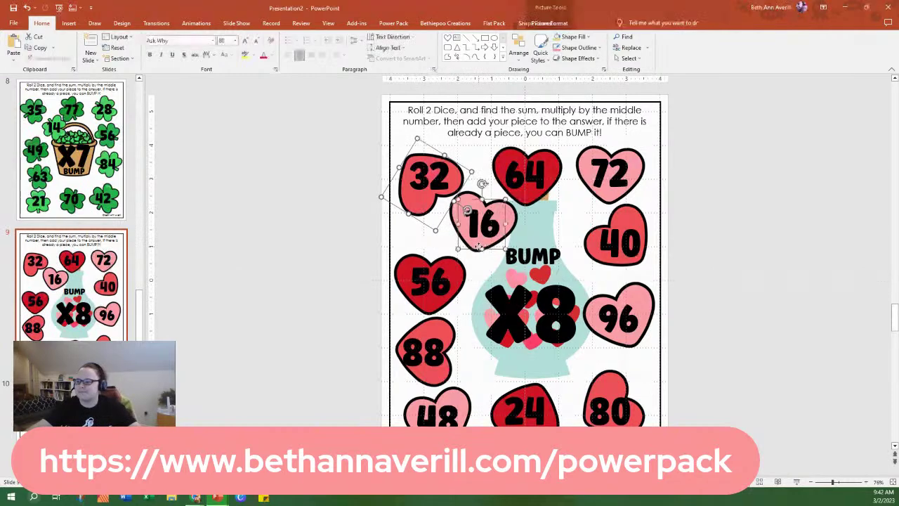
shift+click(504, 239)
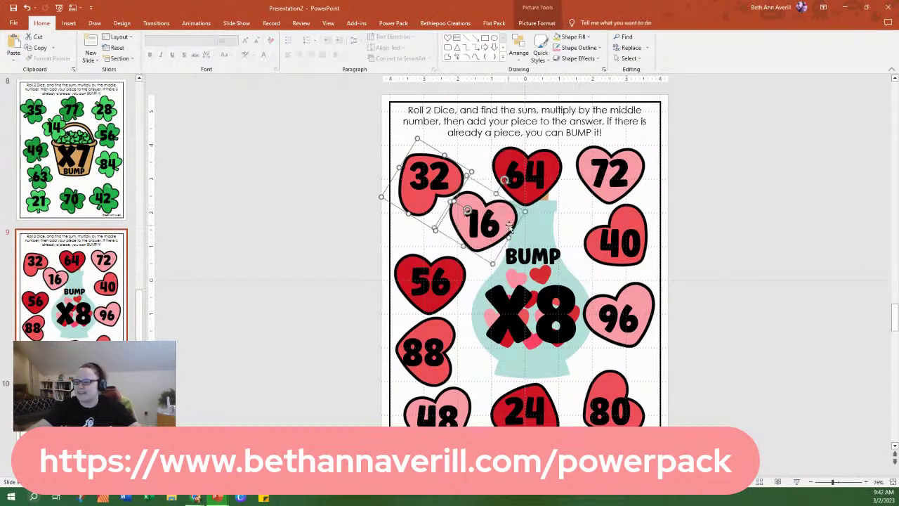
shift+click(532, 203)
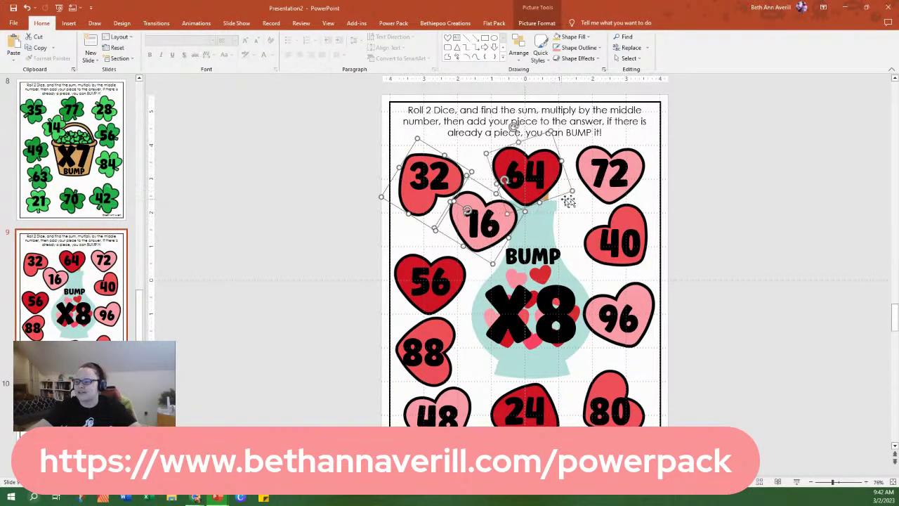
shift+click(608, 200)
shift+click(638, 217)
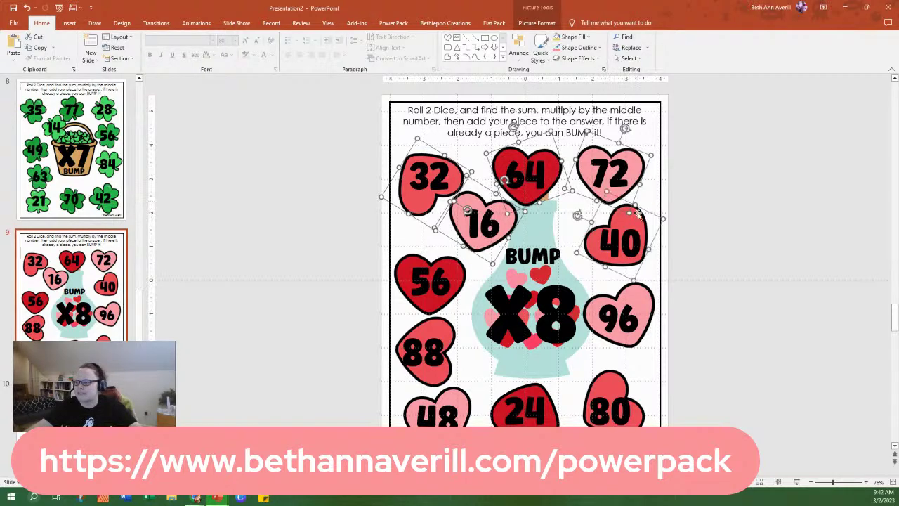
shift+click(645, 291)
shift+click(618, 376)
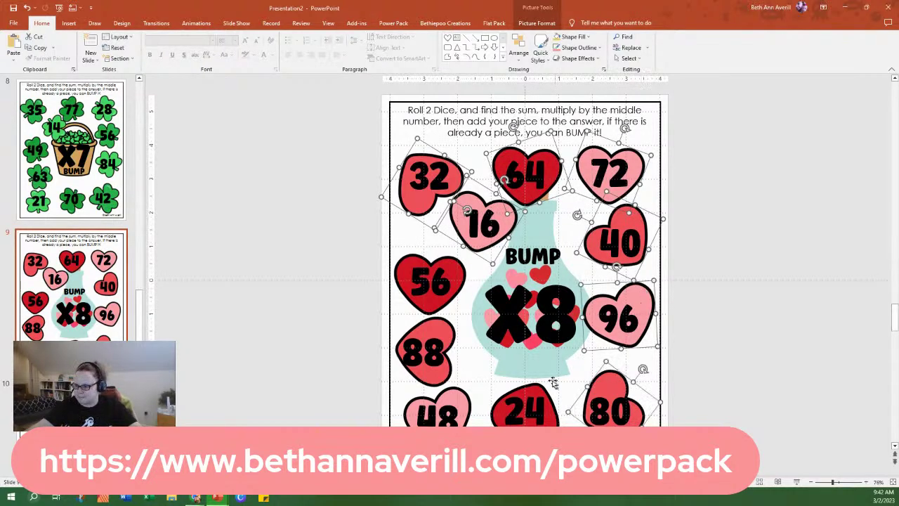
shift+click(544, 383)
shift+click(546, 384)
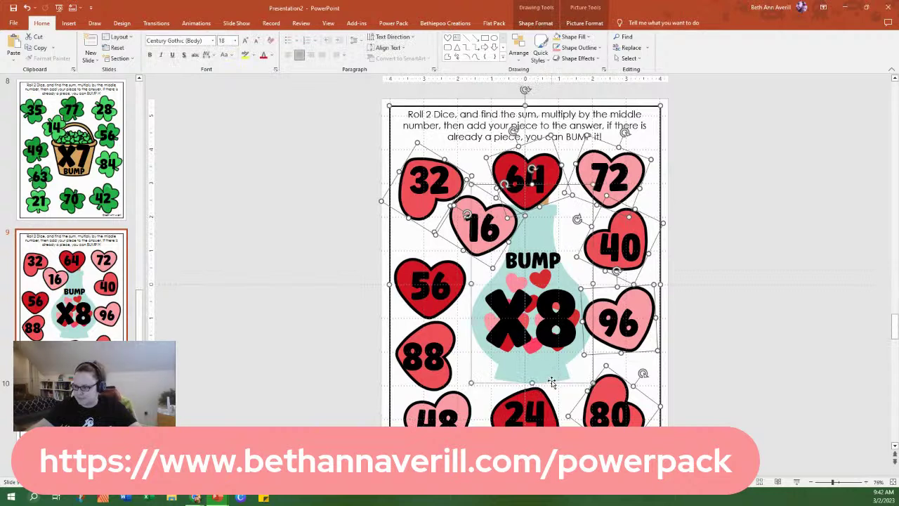
shift+click(554, 390)
shift+click(562, 399)
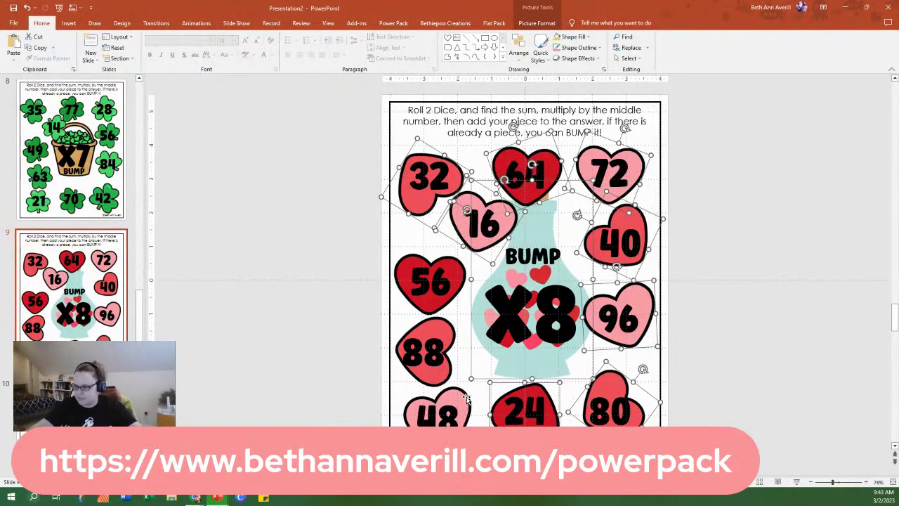
shift+click(466, 401)
shift+click(451, 335)
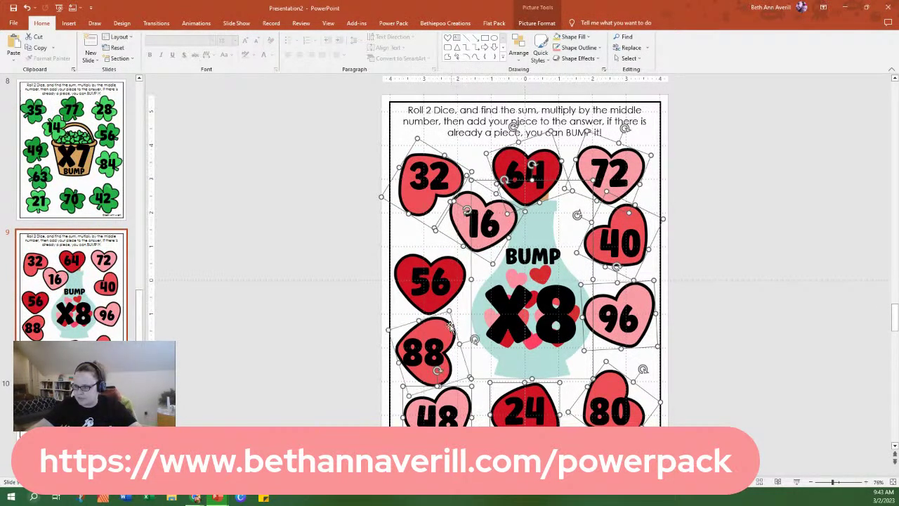
shift+click(429, 310)
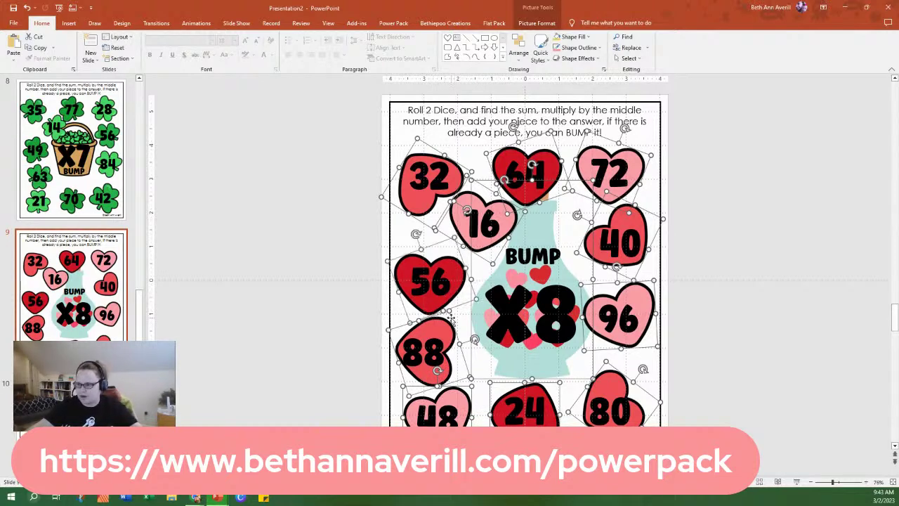
key(Delete)
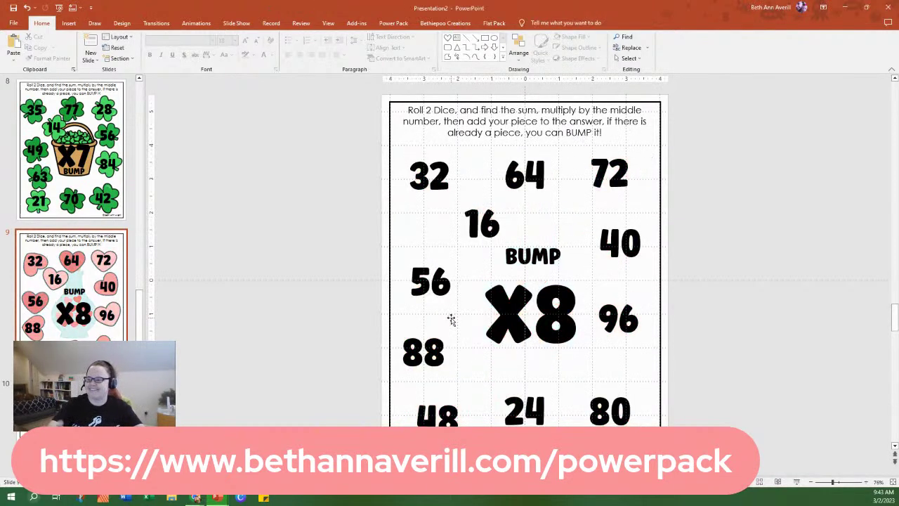
Paste the shamrocks and bucket onto the X8 board, send them to the back, and bring them forward one level above the background.
key(ctrl+v)
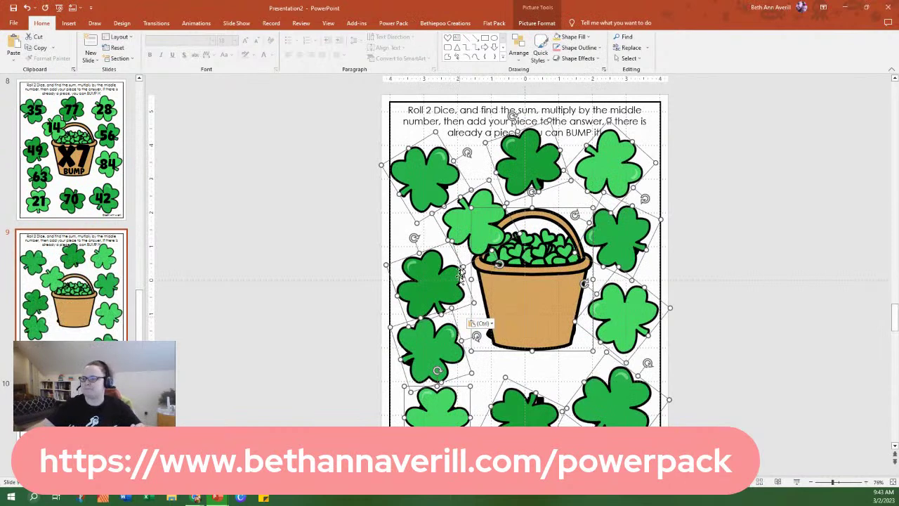
right_click(533, 271)
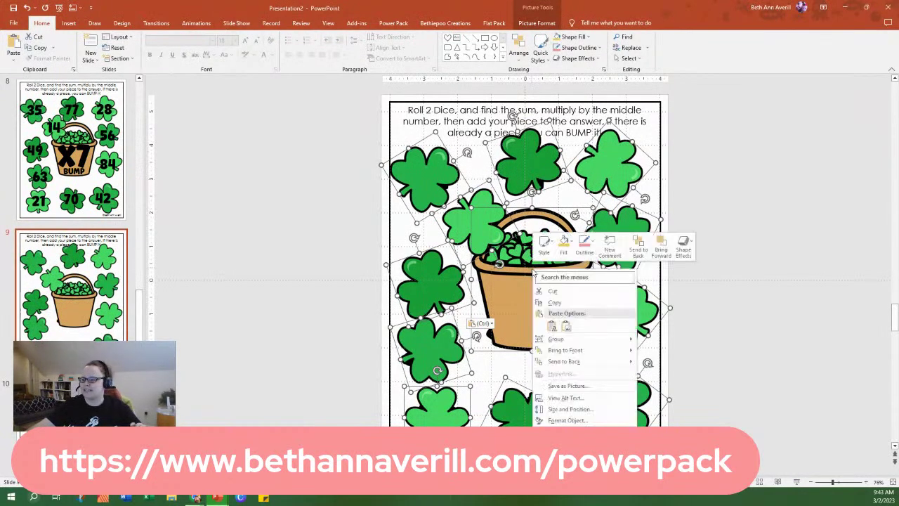
click(571, 358)
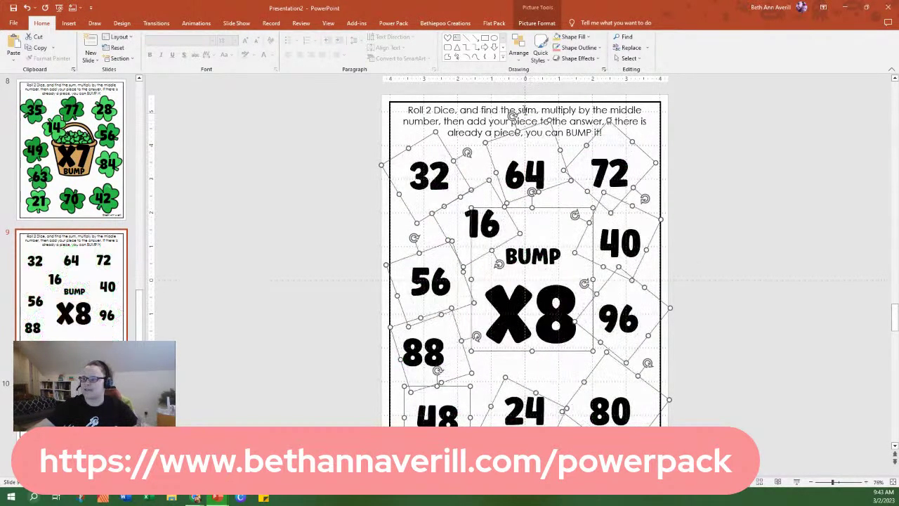
click(519, 49)
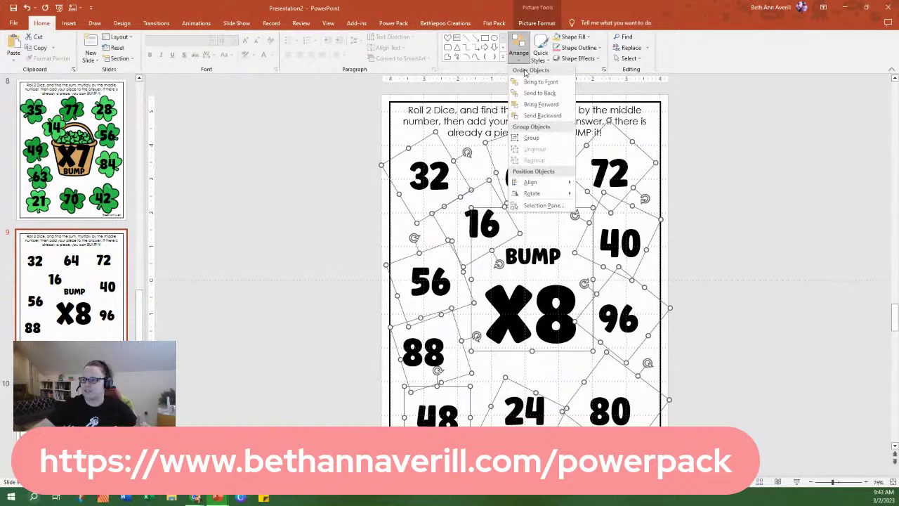
click(548, 104)
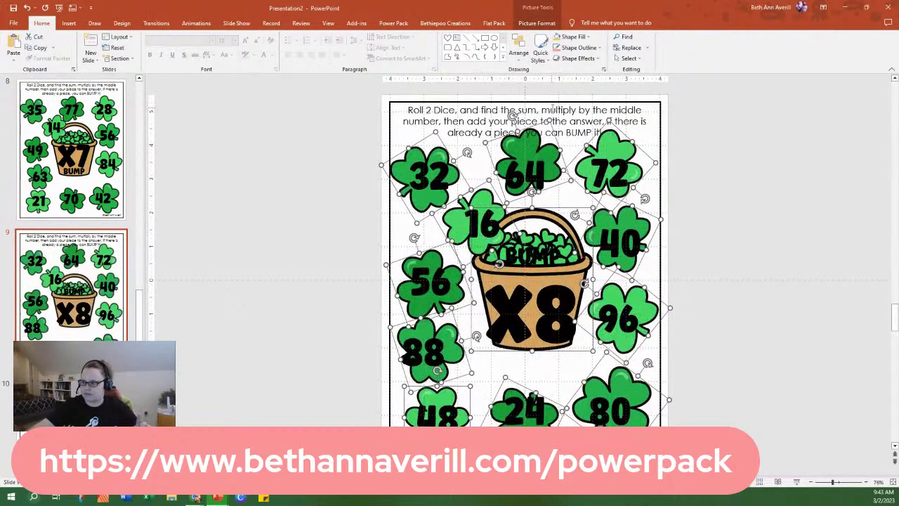
click(748, 287)
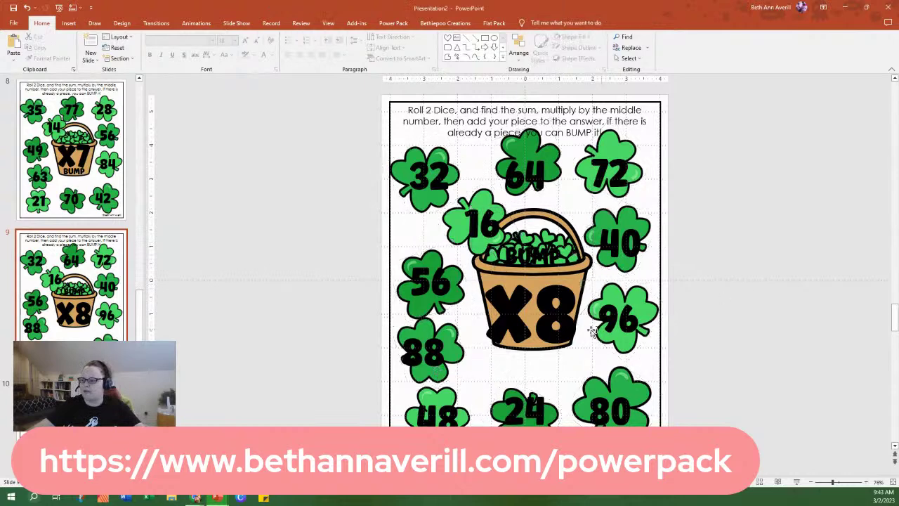
Raise the X8 on the front of the bucket and move the BUMP label below it near the bucket's base.
click(542, 324)
click(536, 355)
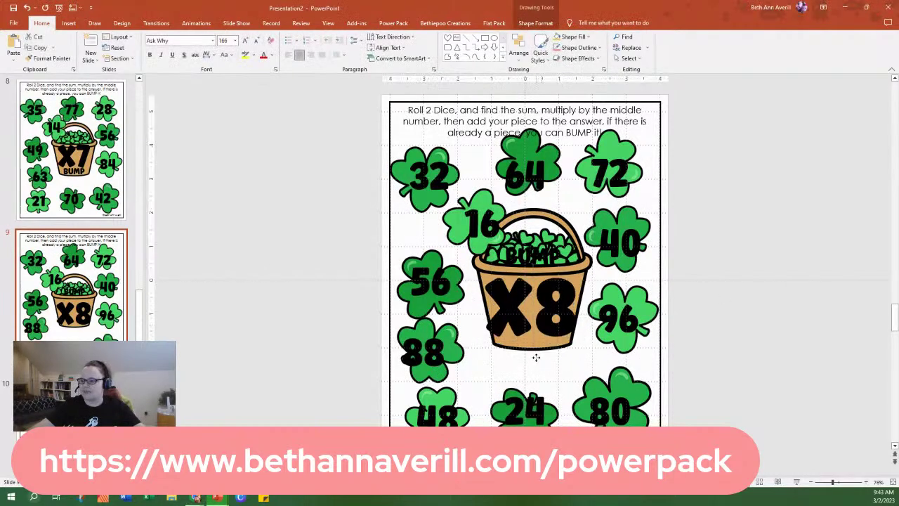
click(534, 257)
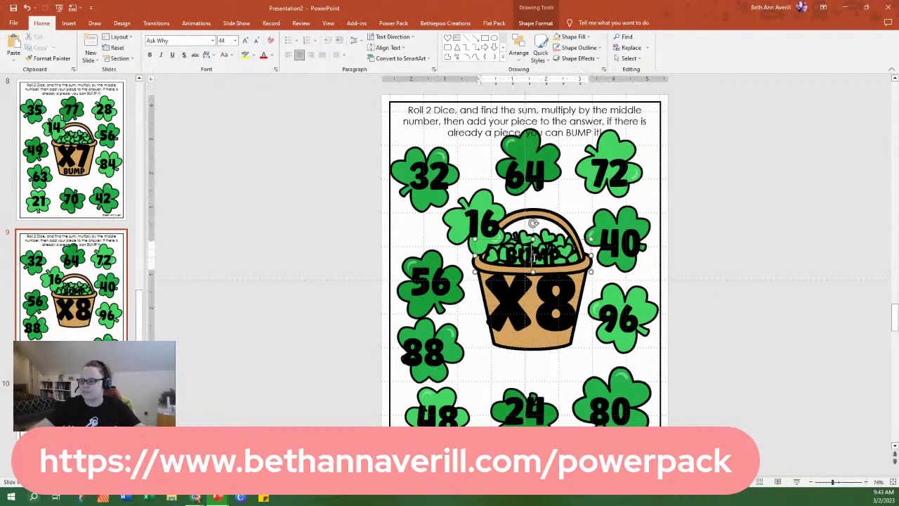
drag(541, 271, 541, 354)
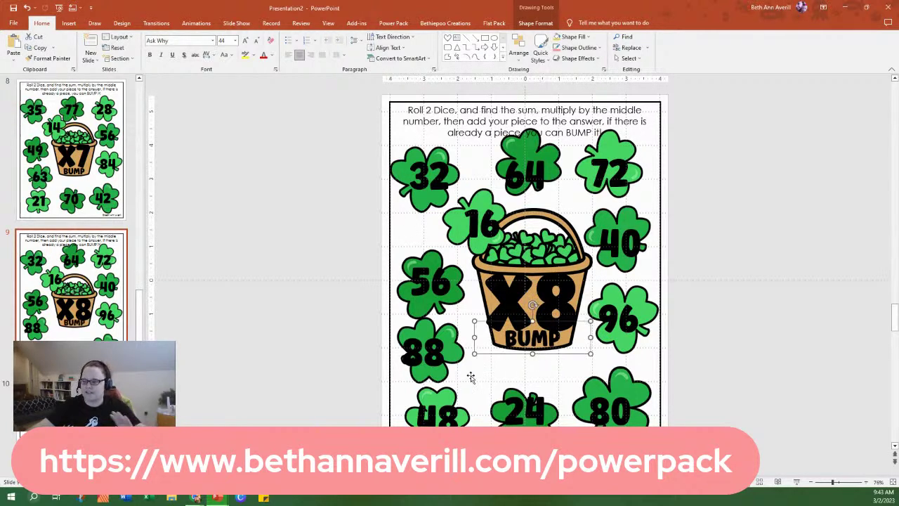
Reposition the shamrocks behind the 16, 64, 72 and 40 so each sits centered under its number.
click(428, 295)
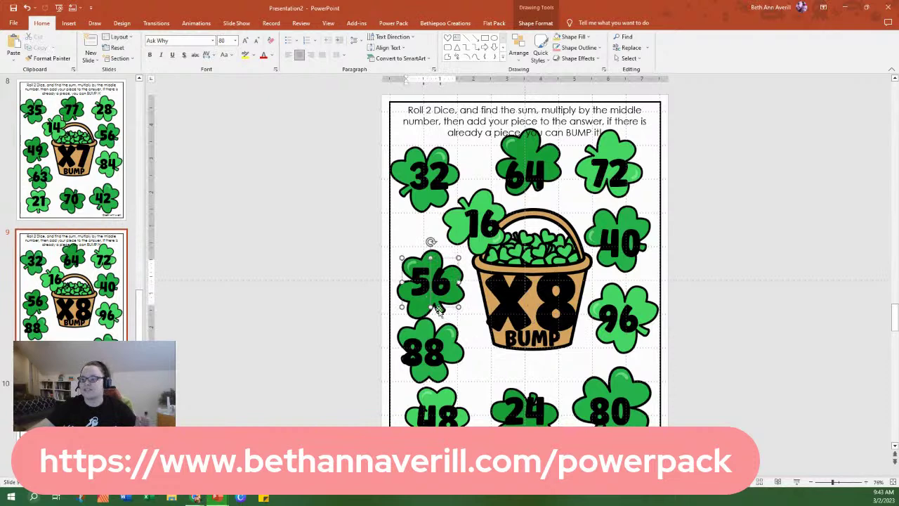
click(456, 231)
drag(457, 231, 461, 232)
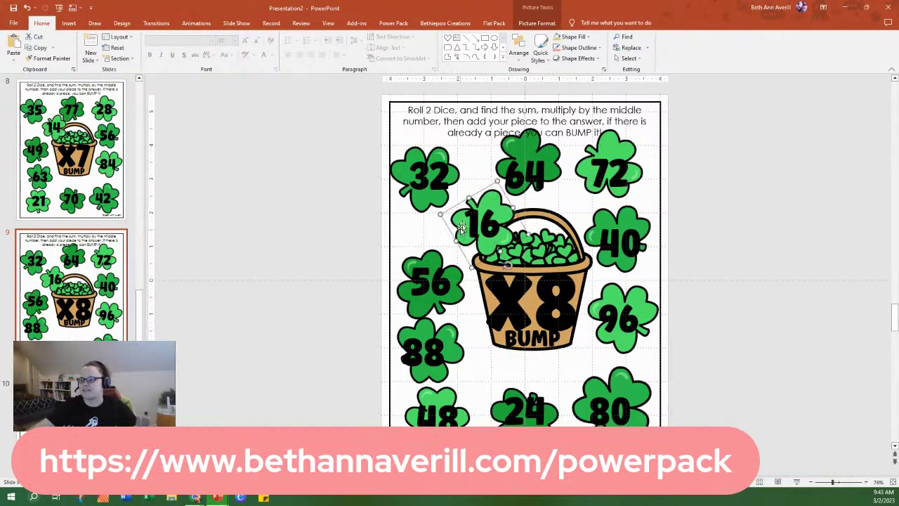
click(526, 142)
drag(525, 142, 522, 151)
drag(626, 148, 627, 152)
click(640, 219)
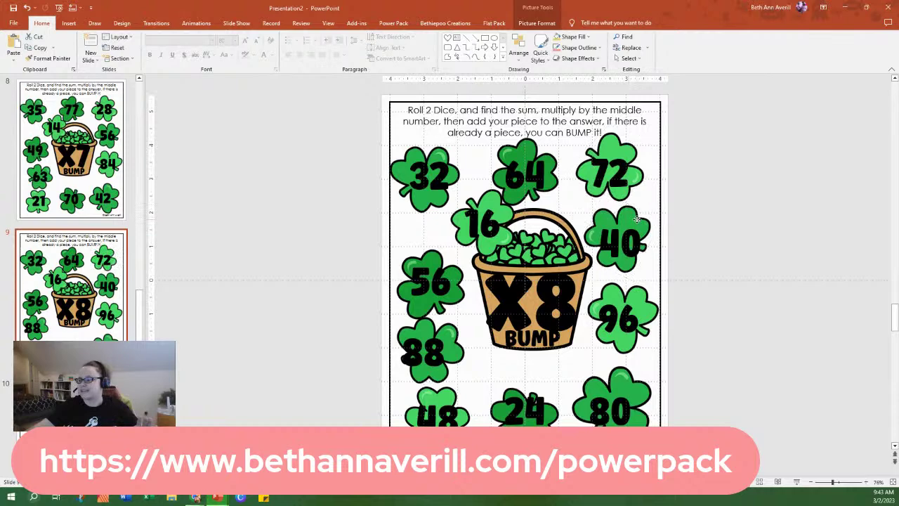
Reposition the shamrocks behind the 96, 80 and 24, and shift the 88 inward onto its shamrock.
drag(640, 298, 636, 293)
click(626, 376)
drag(626, 376, 624, 378)
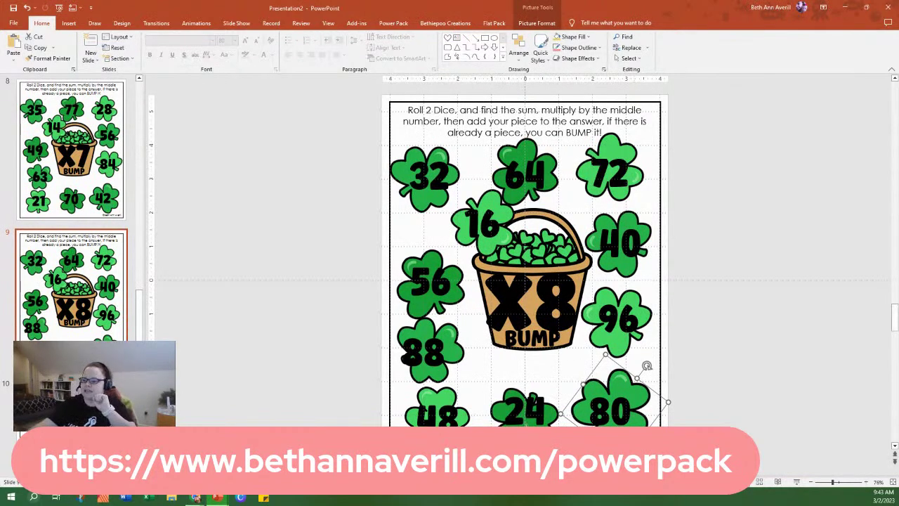
click(525, 406)
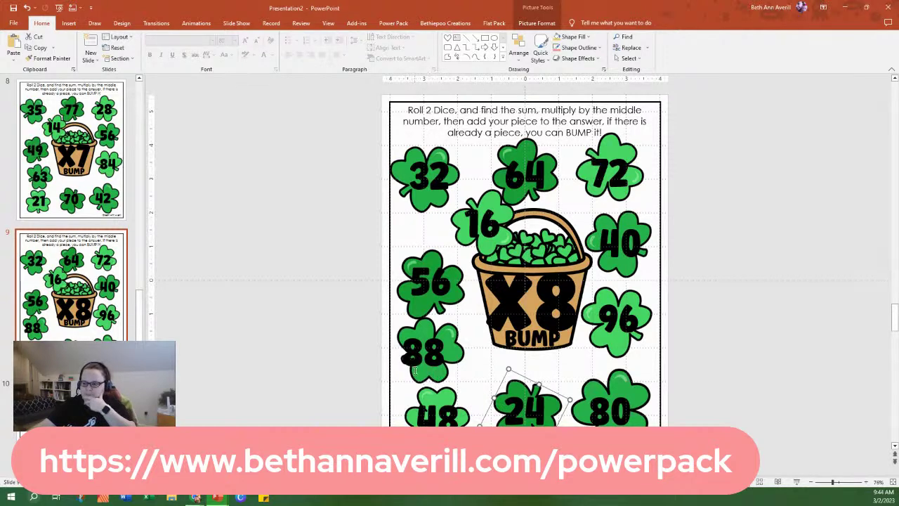
click(420, 370)
drag(429, 379, 435, 380)
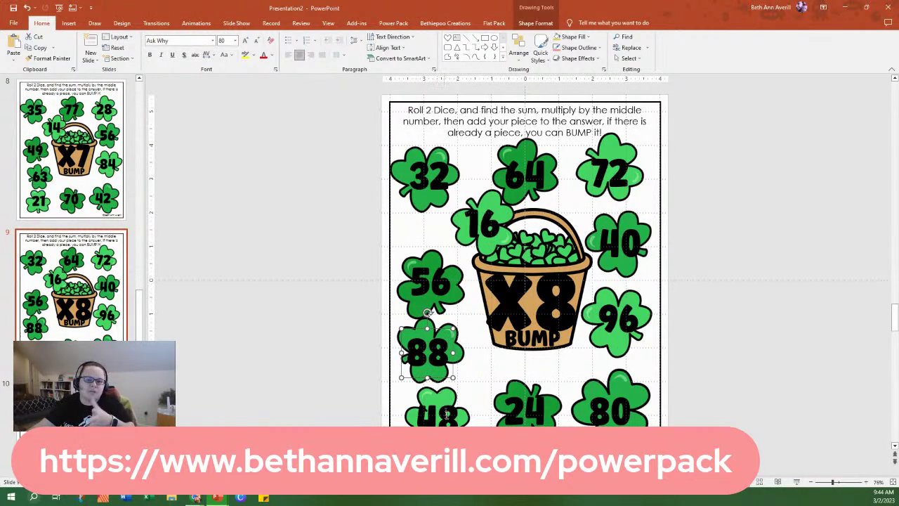
Delete all the hearts behind the numbers and the vase from the X9 board.
click(122, 338)
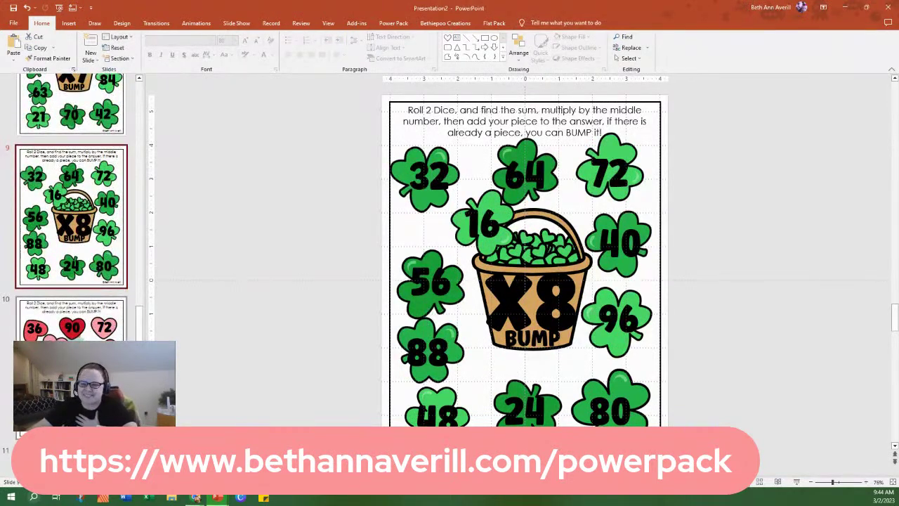
click(104, 322)
click(413, 215)
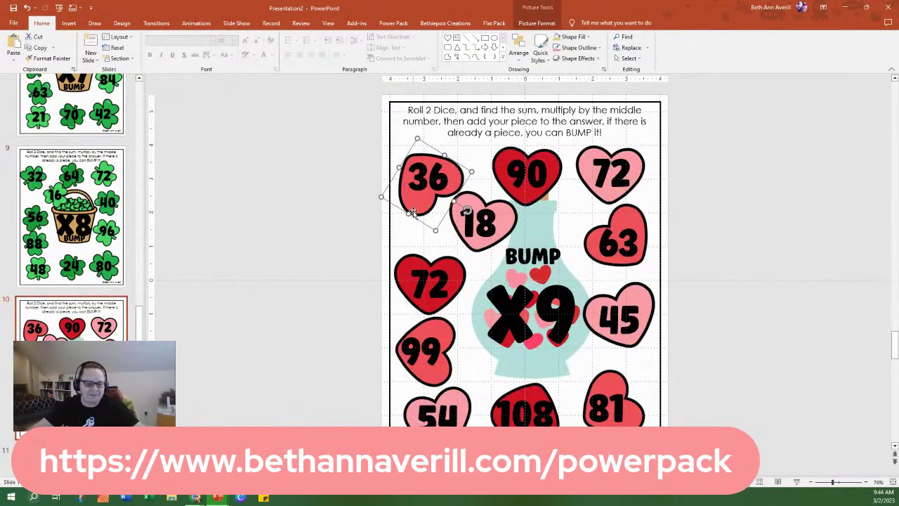
shift+click(520, 201)
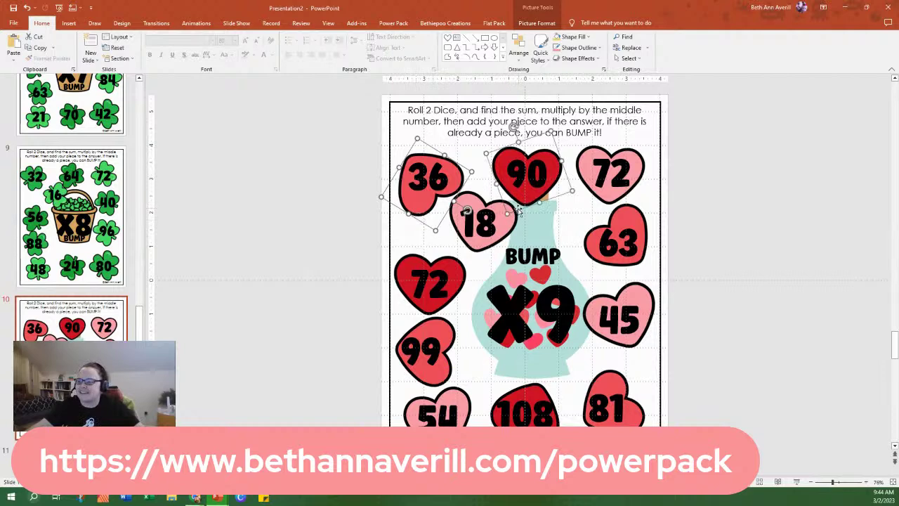
shift+click(517, 216)
shift+click(607, 200)
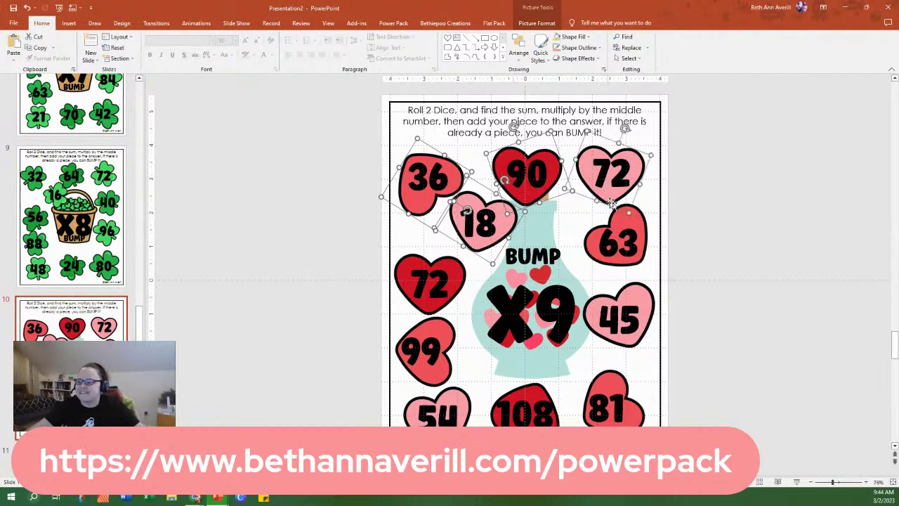
shift+click(633, 209)
shift+click(648, 287)
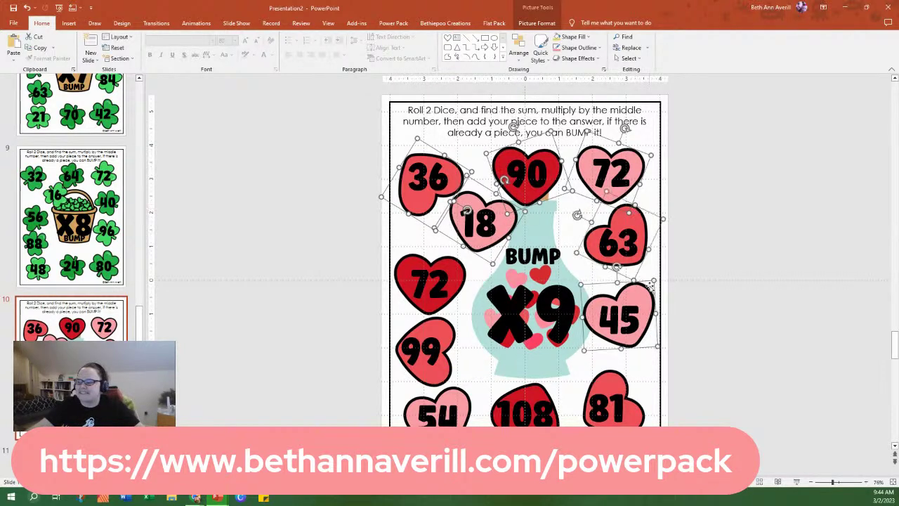
shift+click(606, 379)
shift+click(540, 389)
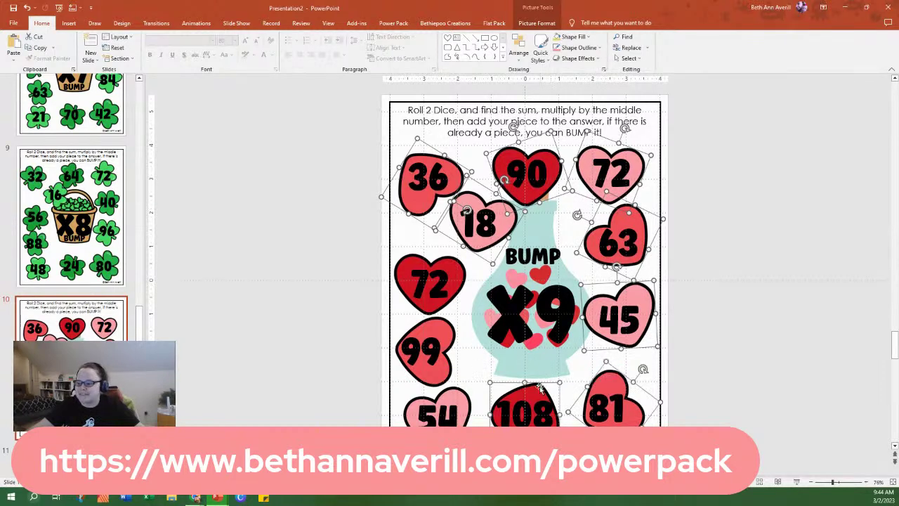
shift+click(462, 396)
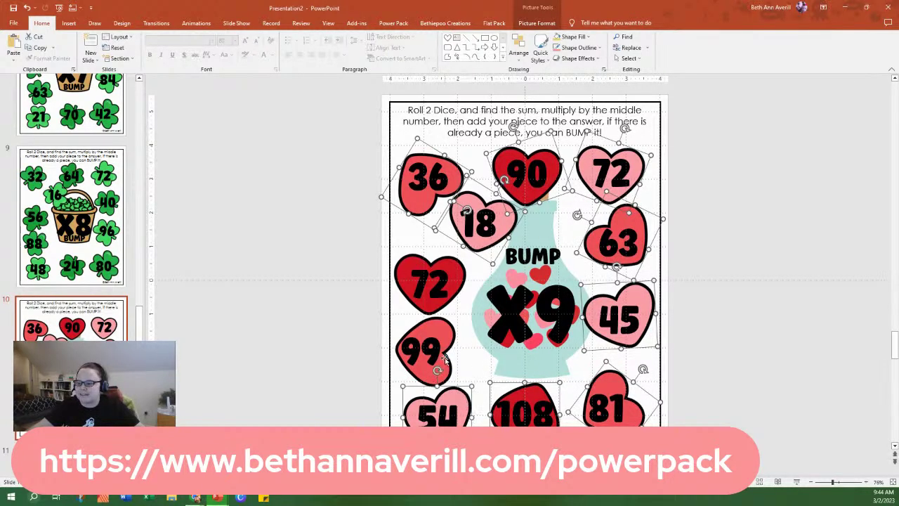
shift+click(433, 378)
shift+click(431, 314)
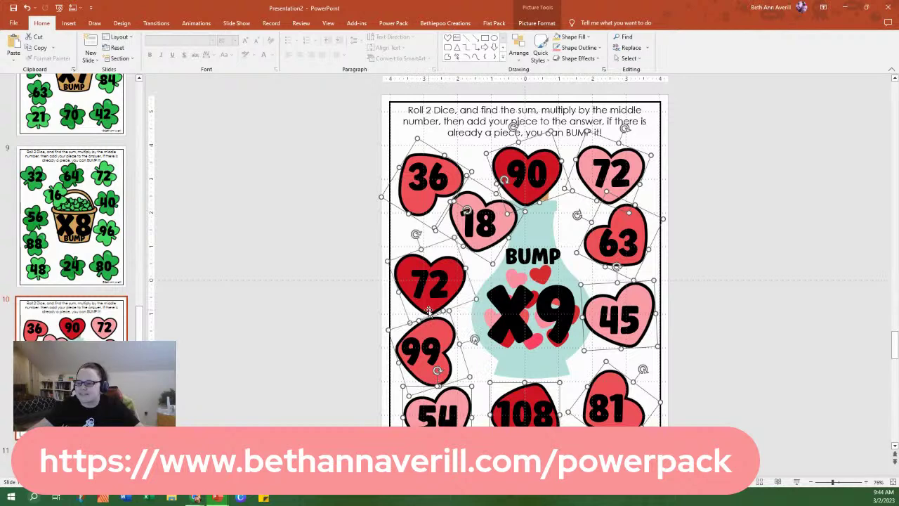
shift+click(526, 366)
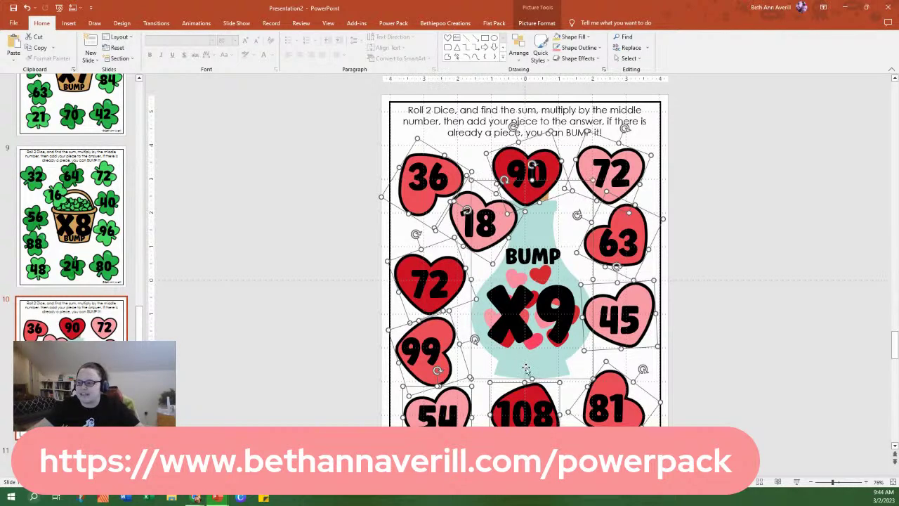
key(Delete)
Paste the shamrocks and bucket onto the X9 board, send them to the back, and bring them forward one level above the background.
key(ctrl+v)
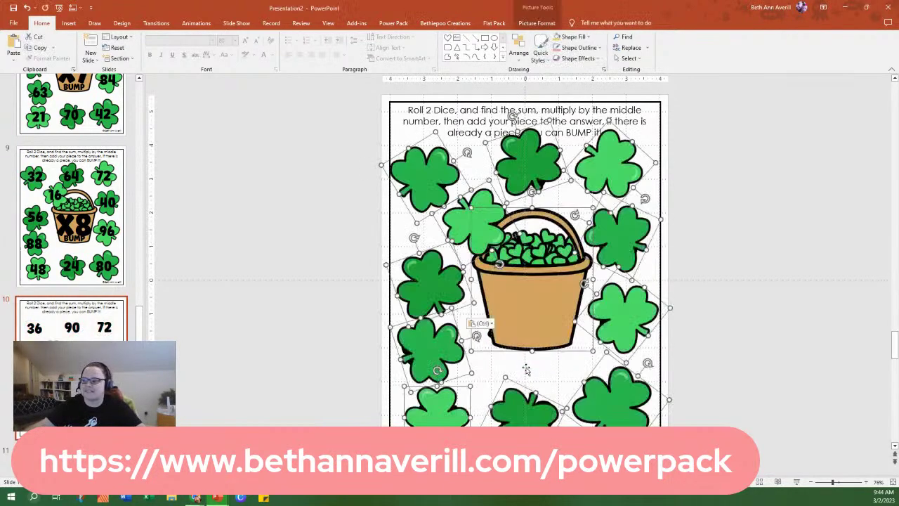
right_click(533, 311)
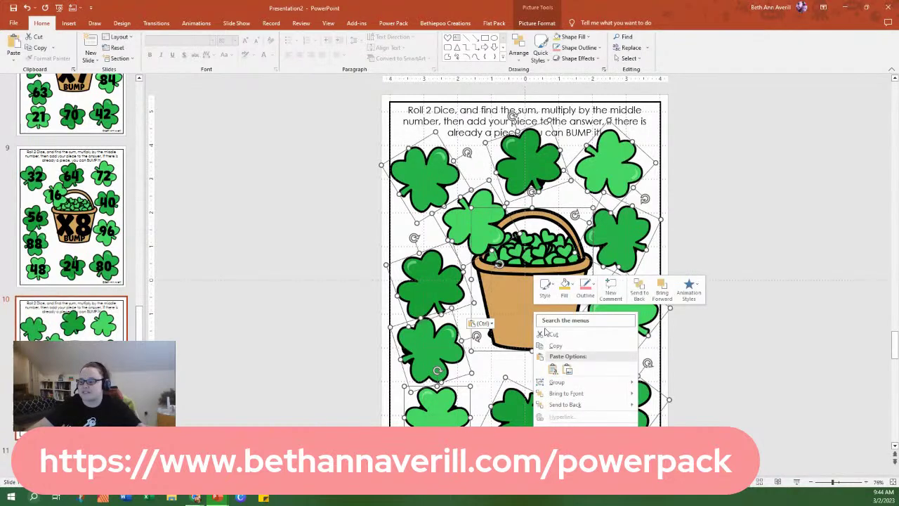
click(565, 405)
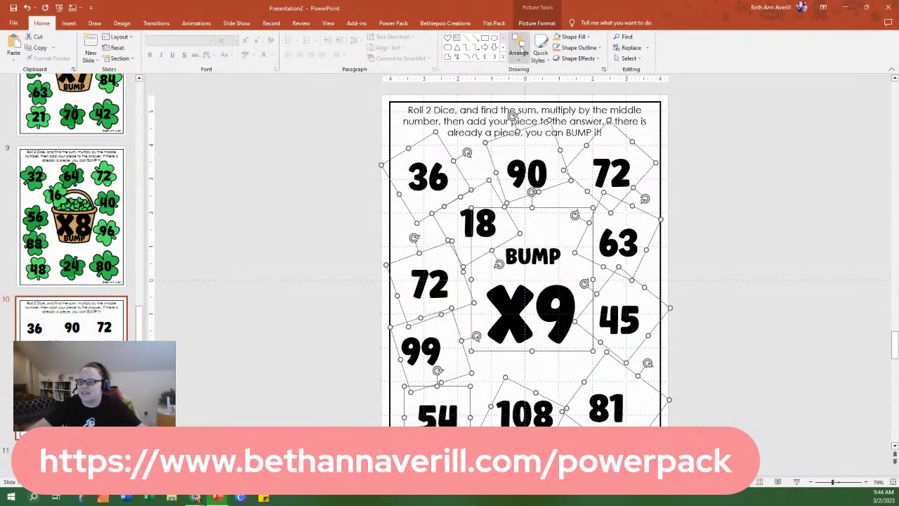
click(521, 49)
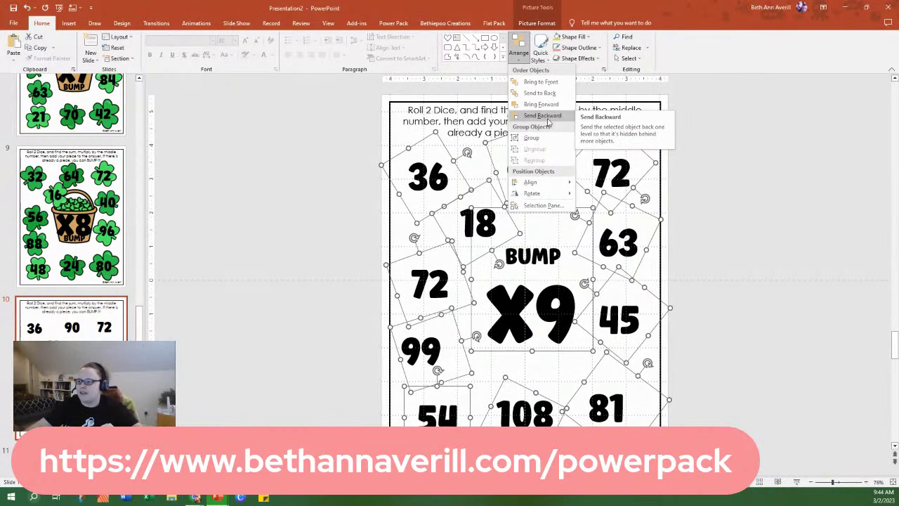
click(547, 104)
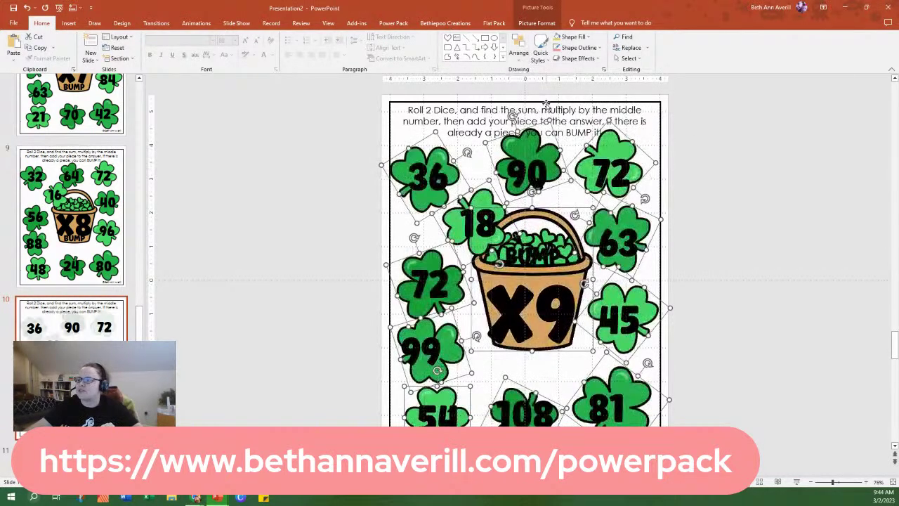
click(728, 184)
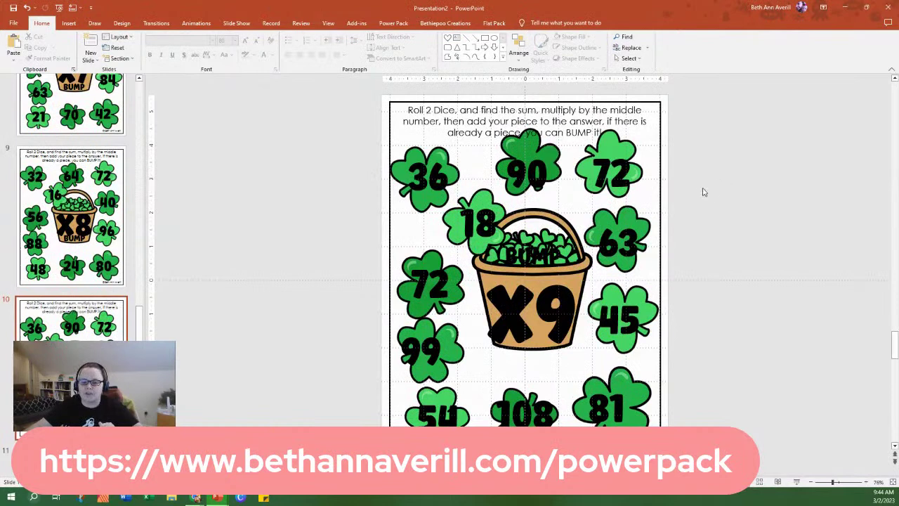
Lower the shamrocks behind the 63 and 45 to center them under their numbers, and raise the X9 on the bucket.
click(626, 219)
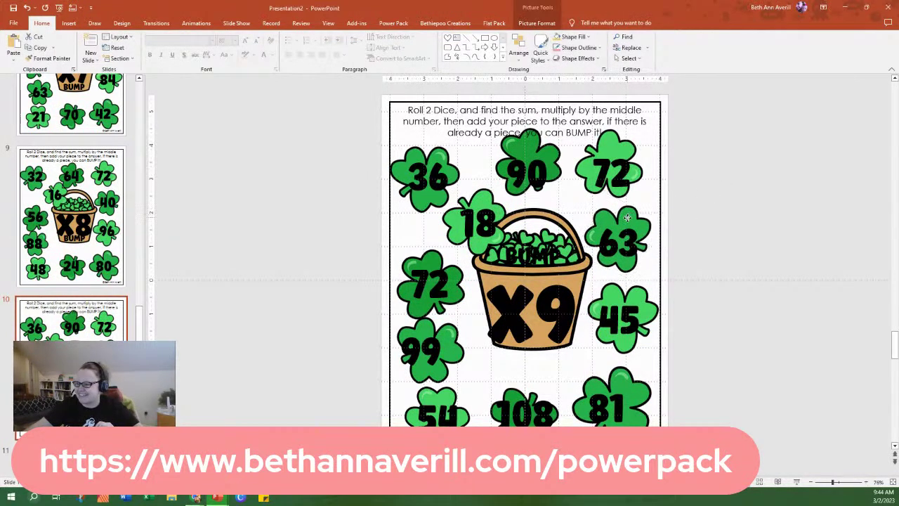
click(644, 296)
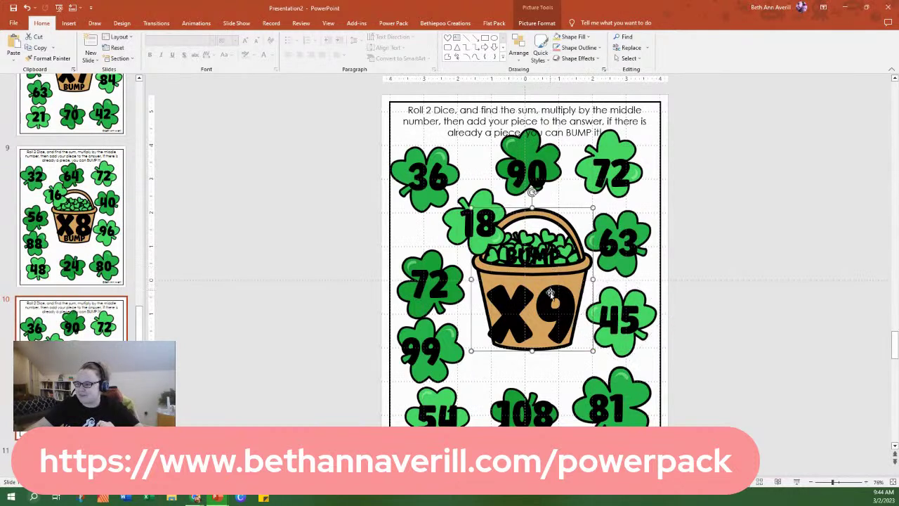
click(538, 335)
click(532, 364)
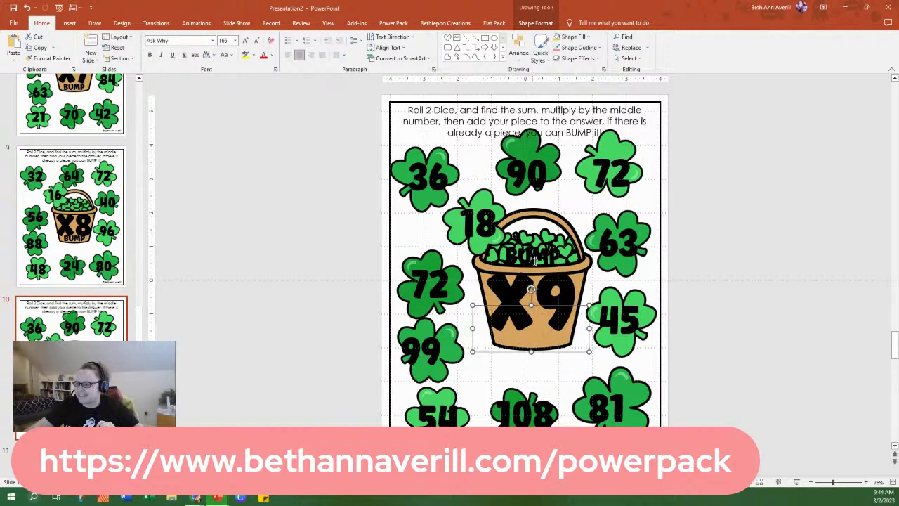
Move the BUMP label below the X9 near the bucket's base, keeping the bucket in its original place.
click(535, 251)
drag(541, 275, 538, 336)
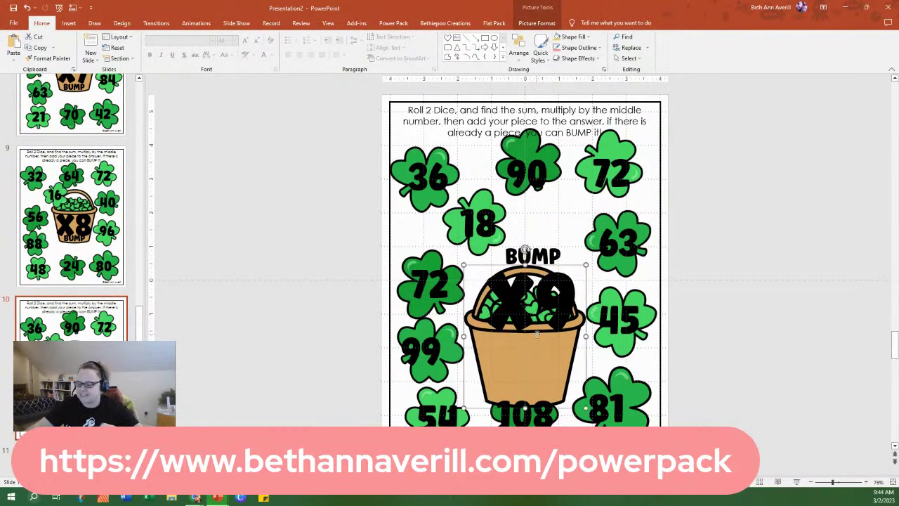
key(ctrl+z)
click(557, 253)
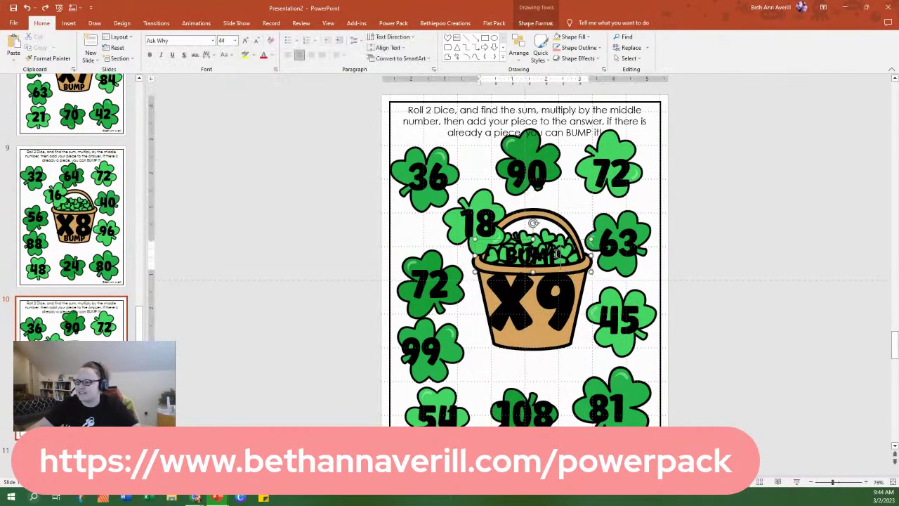
drag(572, 274, 574, 354)
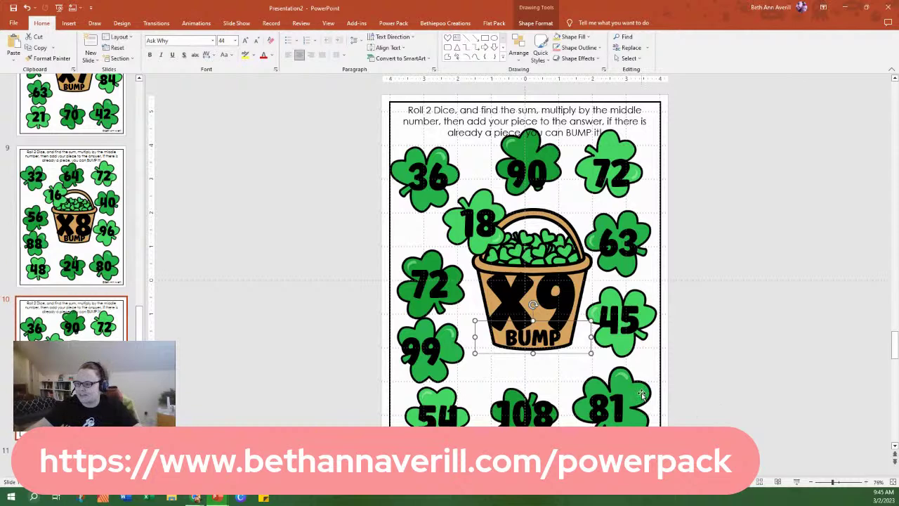
Adjust the shamrock behind the 81 and shift the 81 so it sits centered on it.
click(608, 375)
click(631, 375)
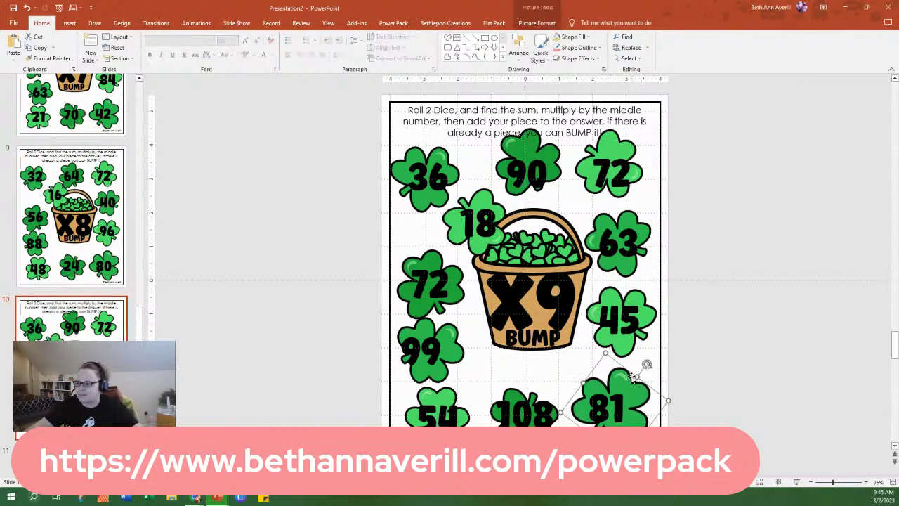
click(615, 404)
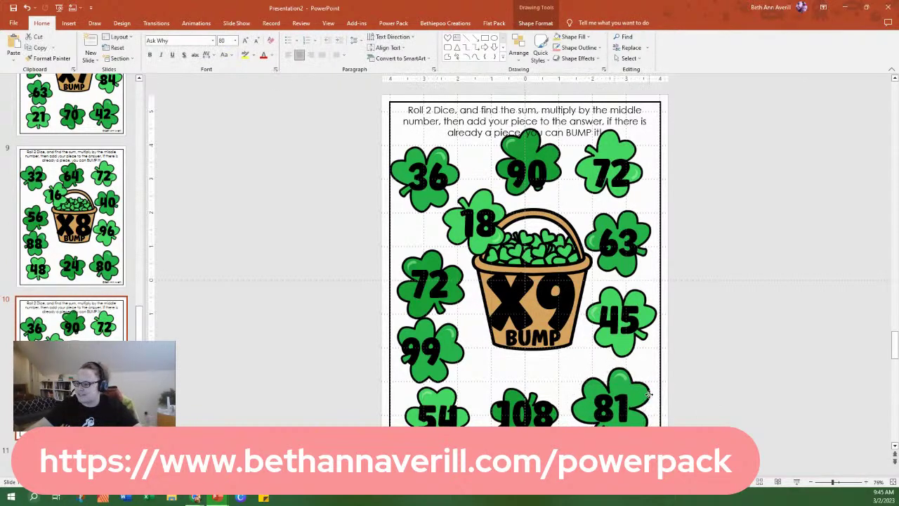
drag(643, 397, 651, 395)
Enlarge the shamrock behind the 108 and center it under the number.
click(492, 394)
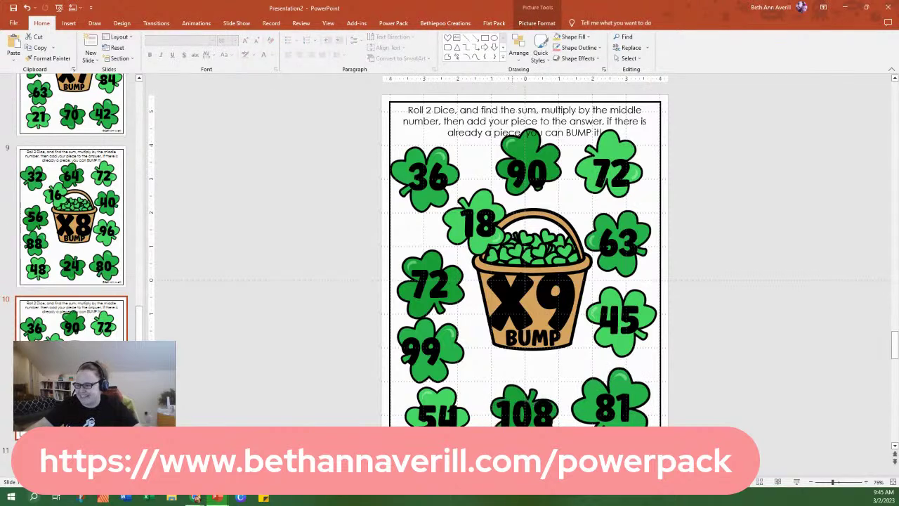
mouse_move(578, 412)
mouse_down()
mouse_move(554, 406)
mouse_move(574, 412)
mouse_move(575, 401)
mouse_up()
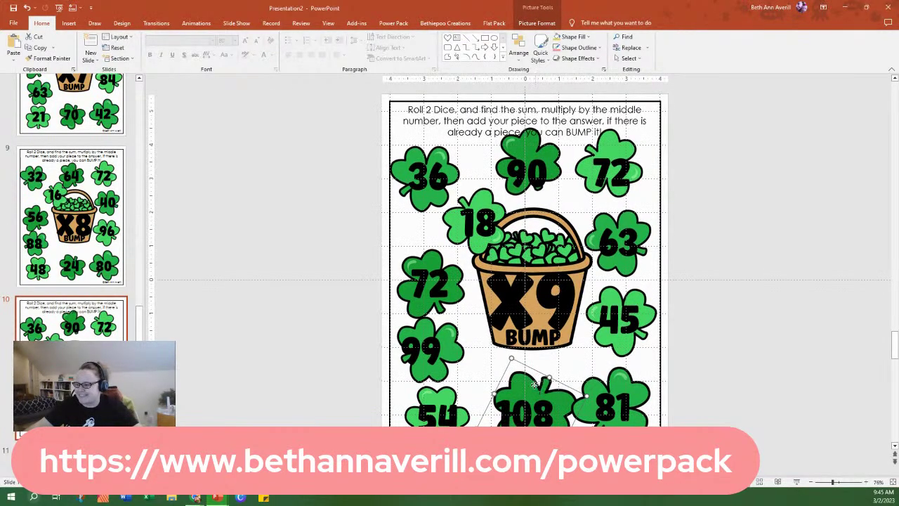
drag(528, 386, 527, 388)
click(521, 383)
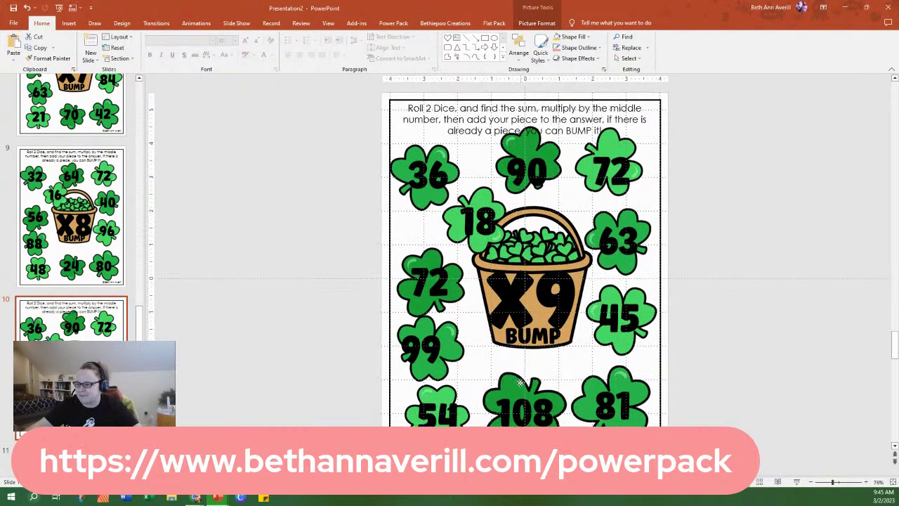
click(521, 383)
Enlarge the shamrock behind the 54 and shift the 99 inward onto the center of its shamrock.
click(436, 407)
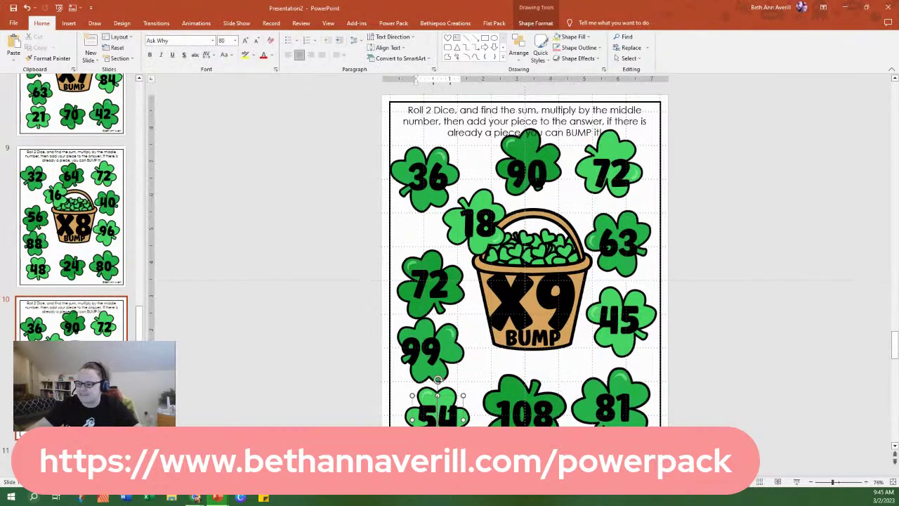
mouse_move(450, 391)
mouse_down()
mouse_move(482, 374)
mouse_move(461, 386)
mouse_up()
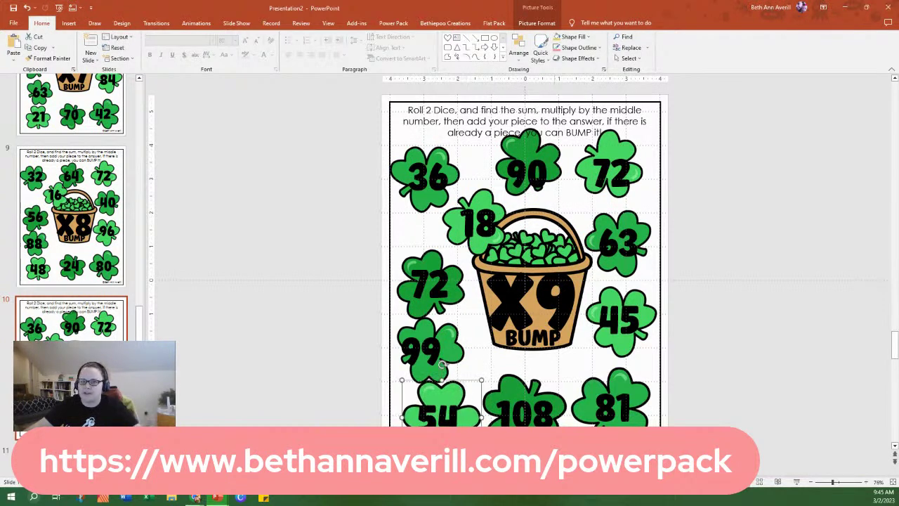
click(445, 345)
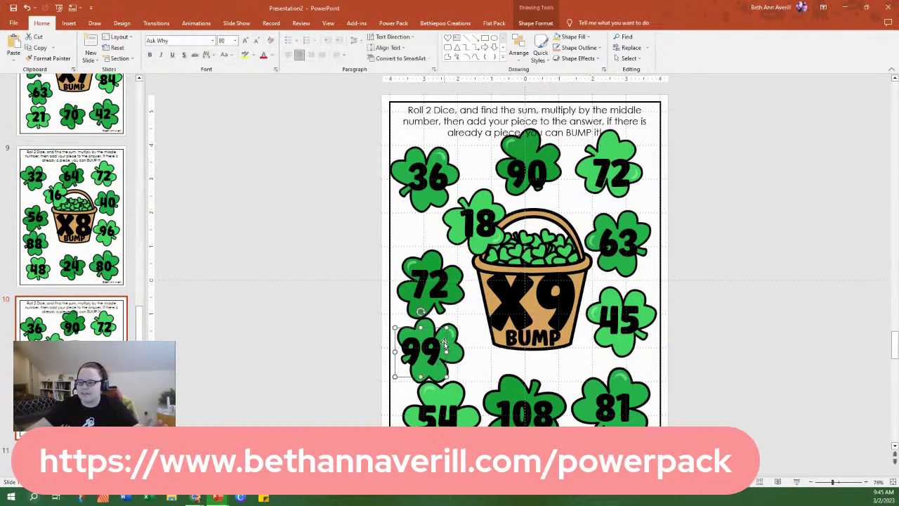
drag(445, 344, 451, 344)
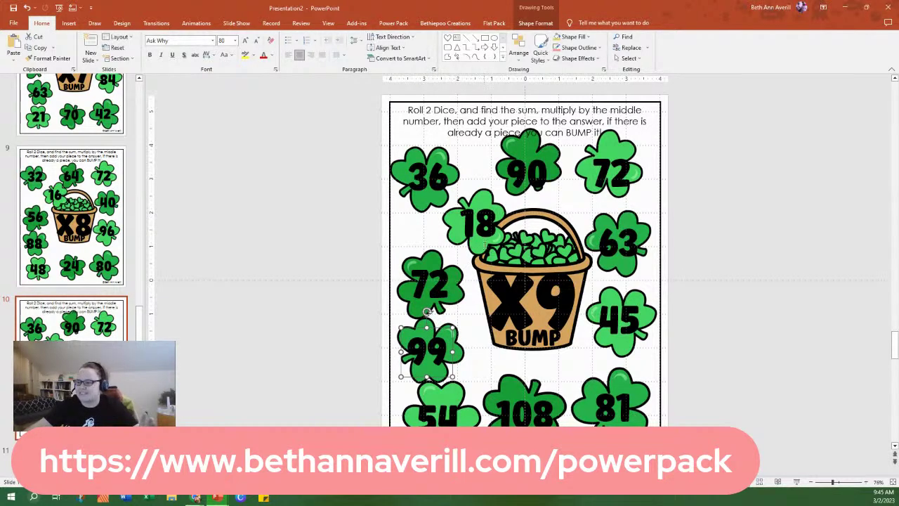
Enlarge the shamrock behind the 18 and lower the shamrock behind the 90 so it clears the instructions.
click(475, 254)
drag(475, 251, 479, 249)
drag(526, 229, 499, 214)
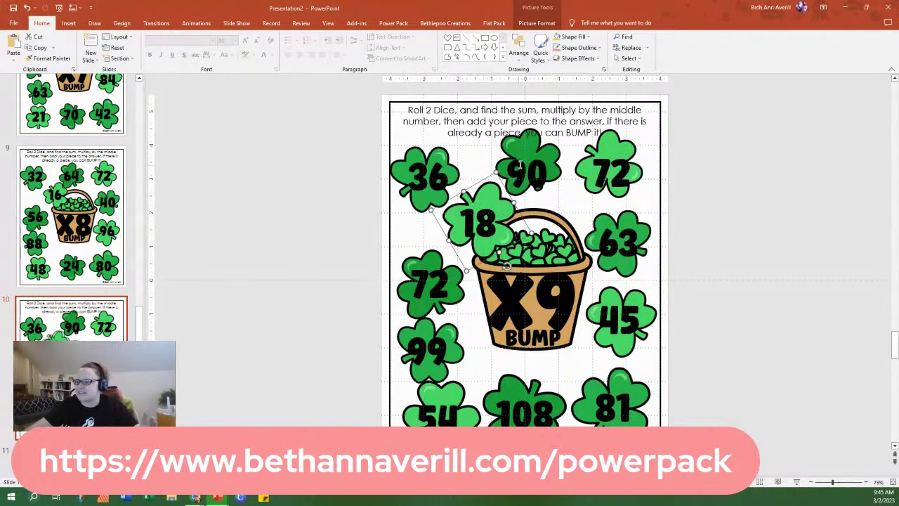
drag(527, 152, 525, 154)
click(749, 227)
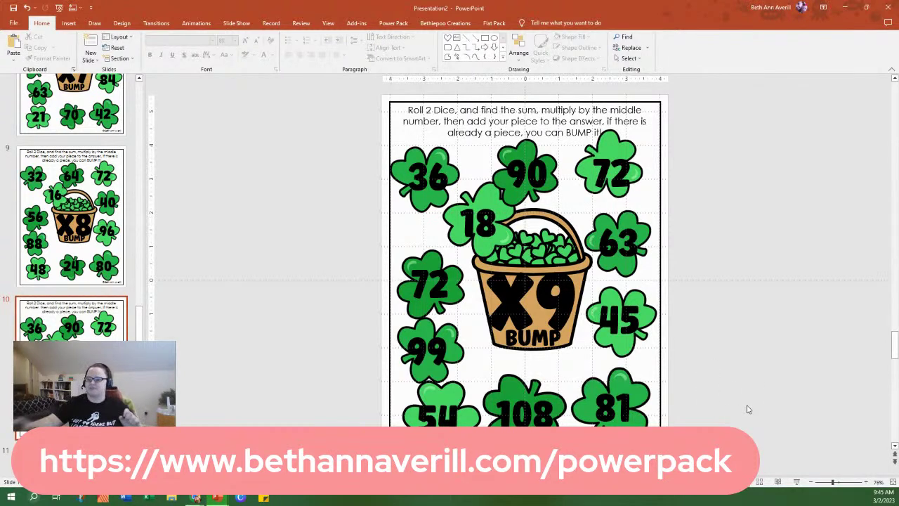
Delete all the hearts and the vase from the X10 board, leaving its numbers and text in place.
click(70, 319)
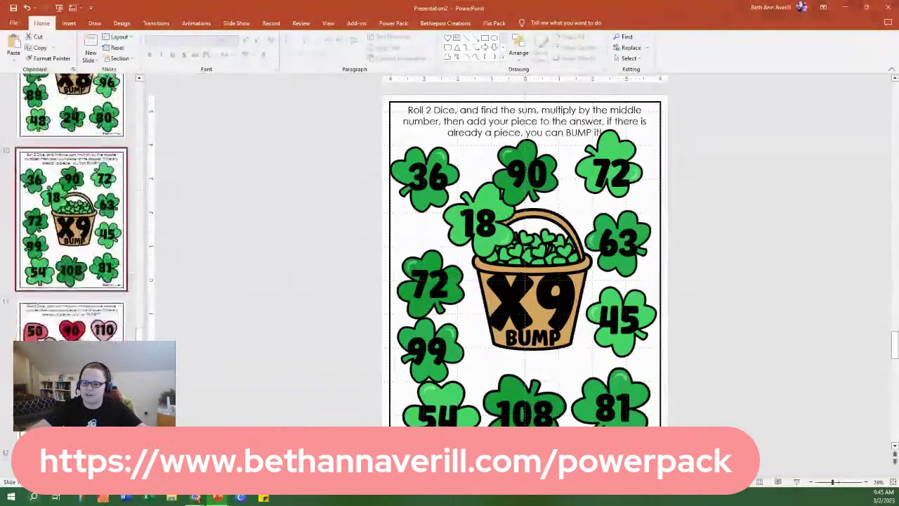
scroll(70, 211, down, 5)
scroll(71, 211, up, 5)
key(Down)
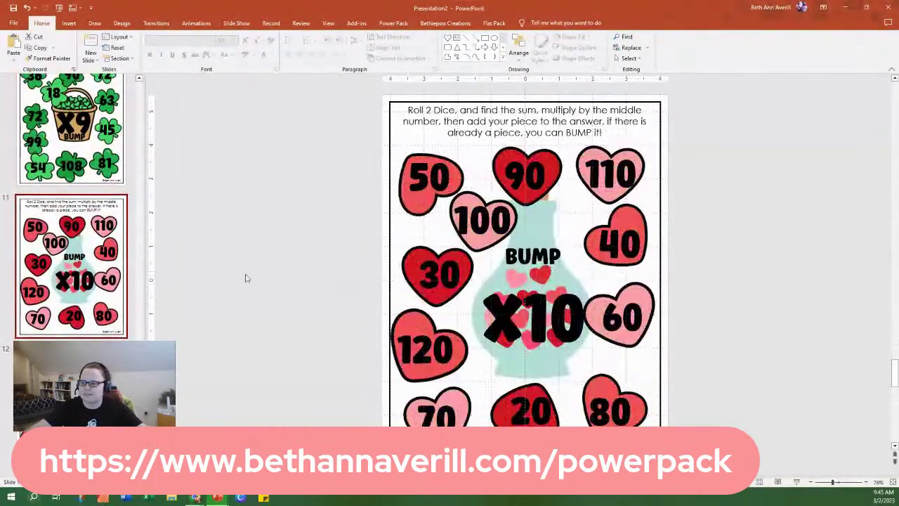
click(428, 204)
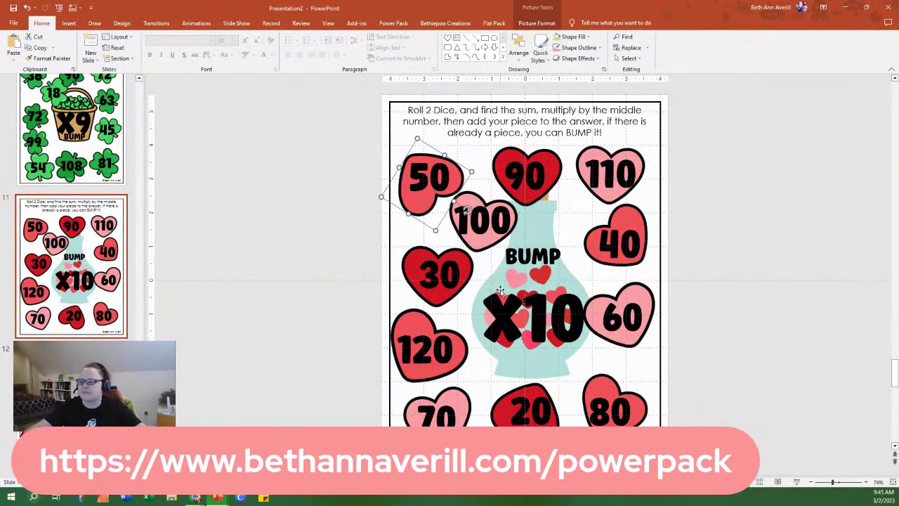
shift+click(503, 240)
shift+click(537, 225)
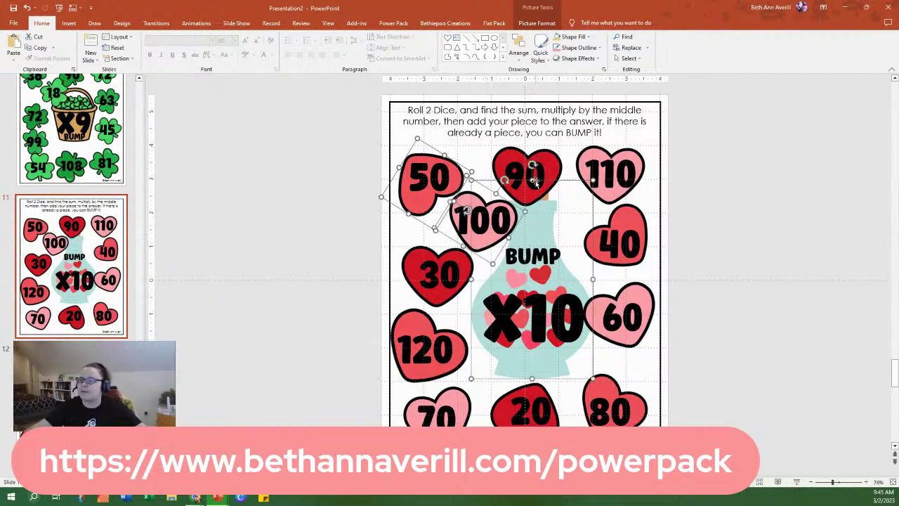
shift+click(553, 156)
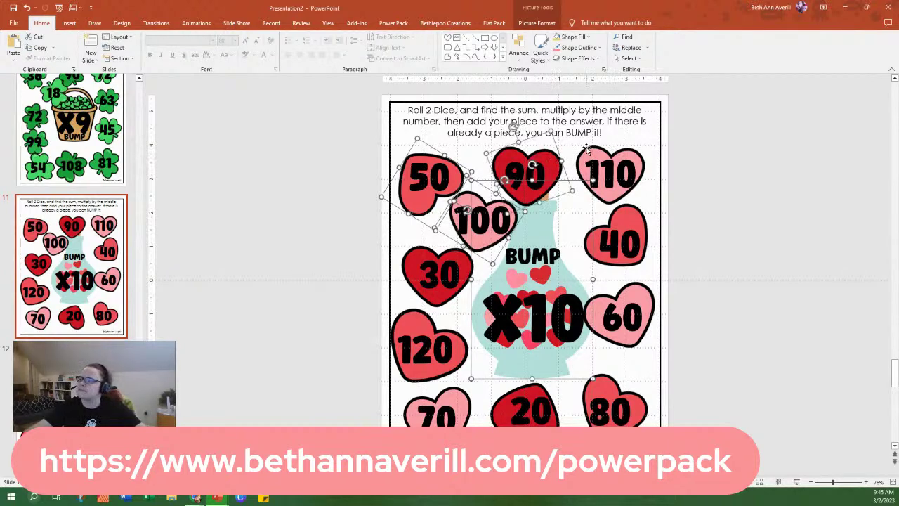
shift+click(631, 187)
shift+click(639, 211)
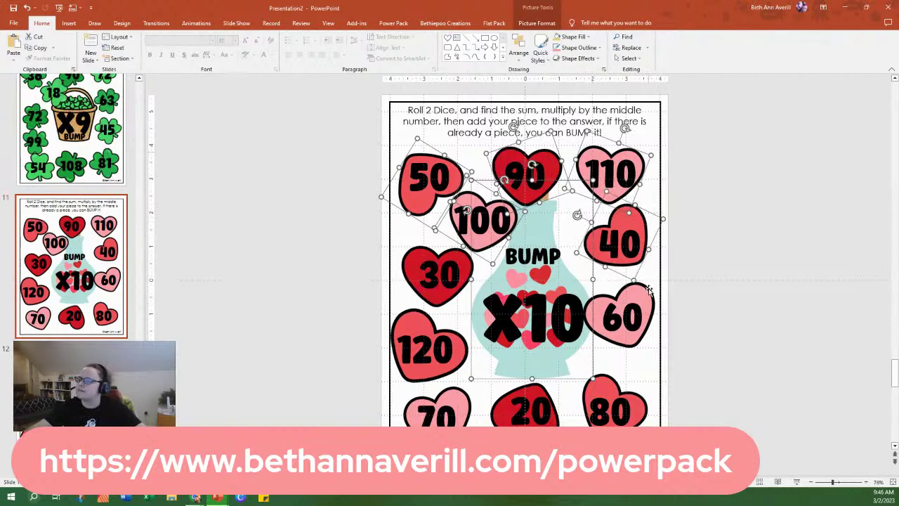
shift+click(646, 290)
shift+click(631, 402)
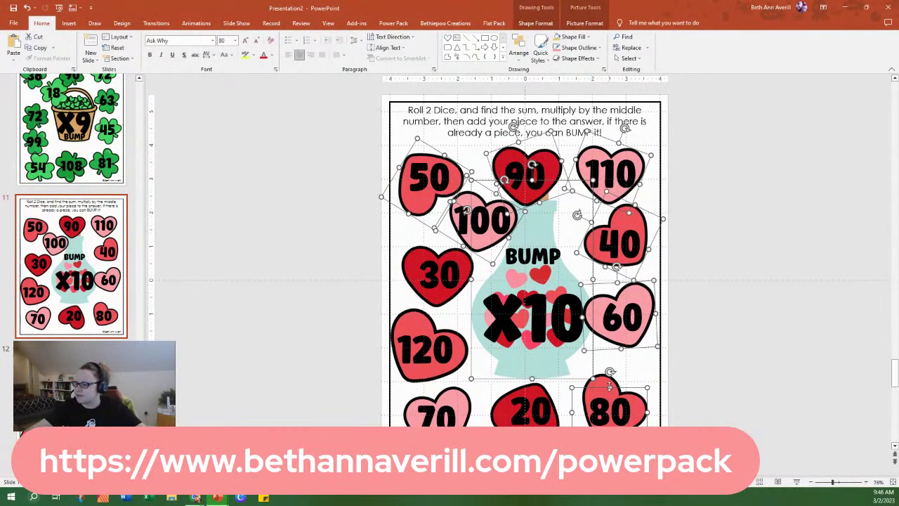
shift+click(615, 388)
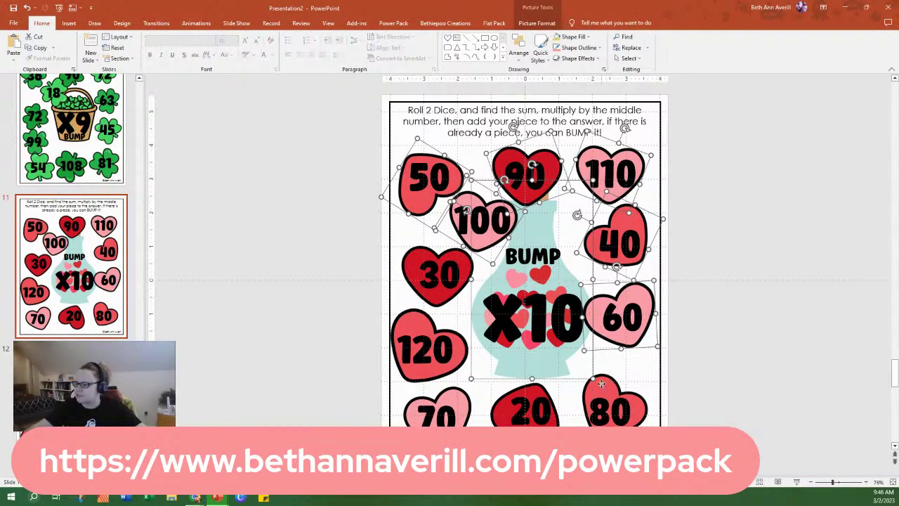
shift+click(532, 385)
shift+click(447, 389)
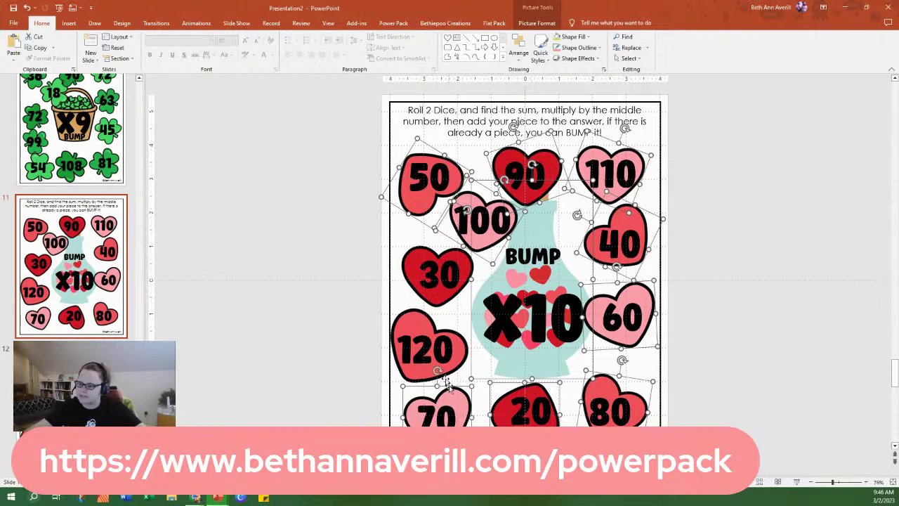
shift+click(415, 316)
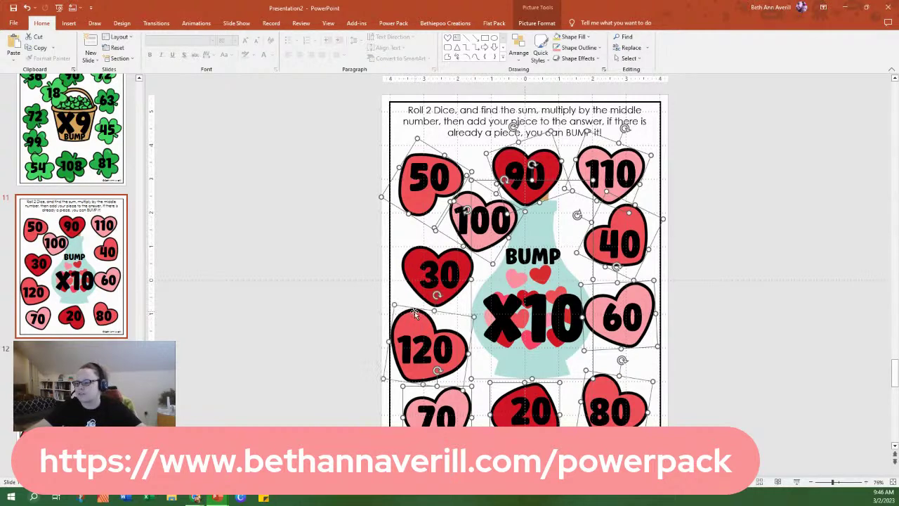
shift+click(412, 251)
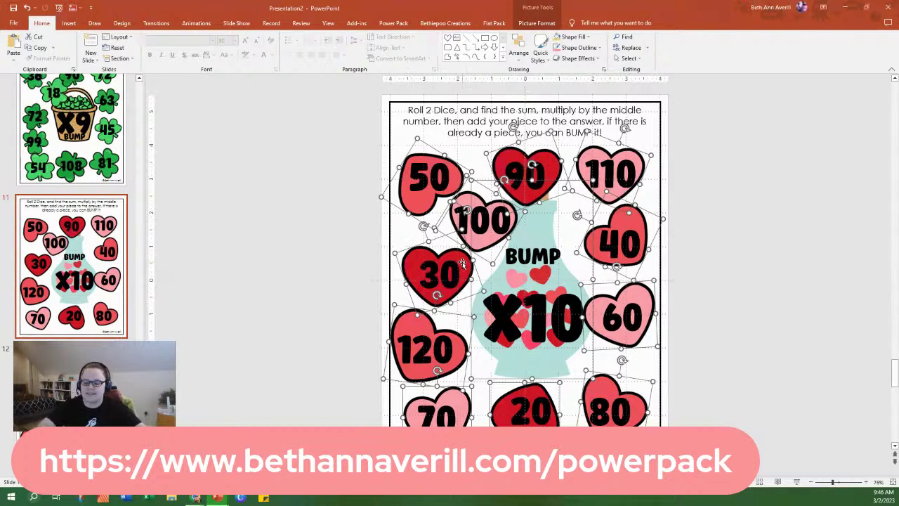
key(Delete)
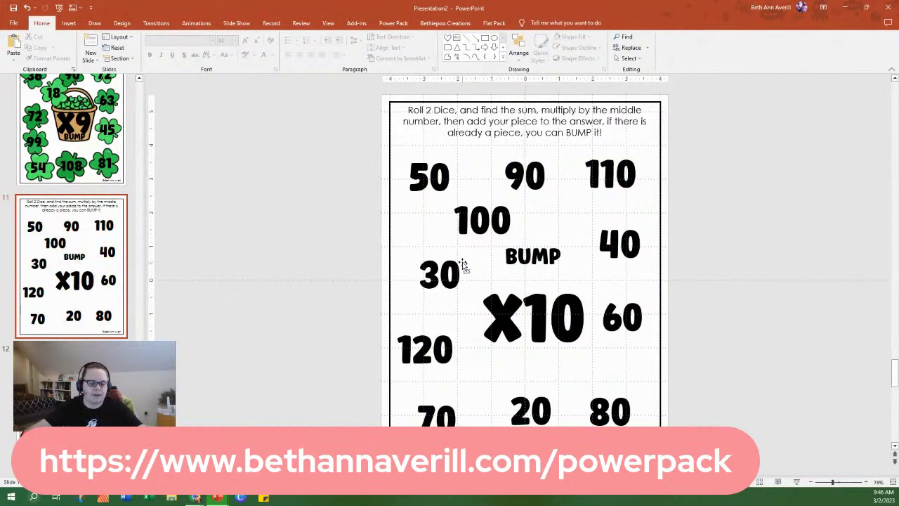
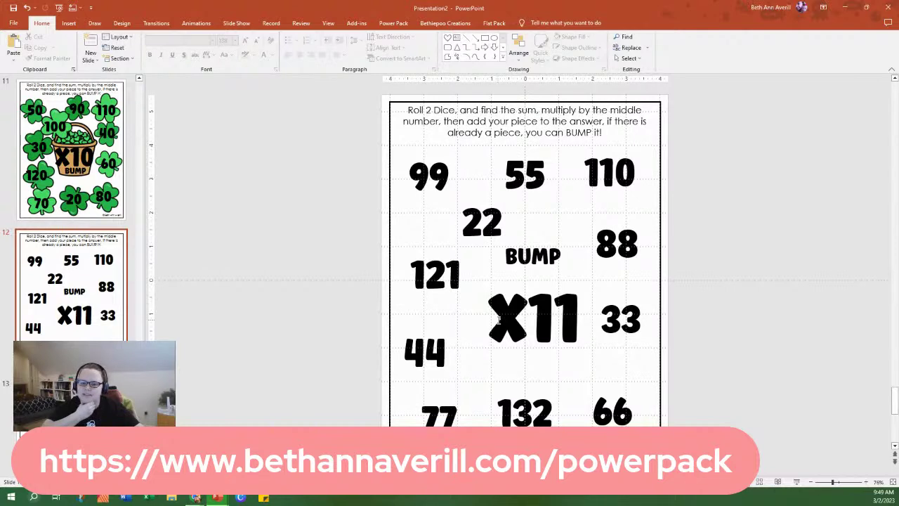
Paste the shamrocks and bucket onto the X11 board and send them behind the numbers and text.
key(ctrl+v)
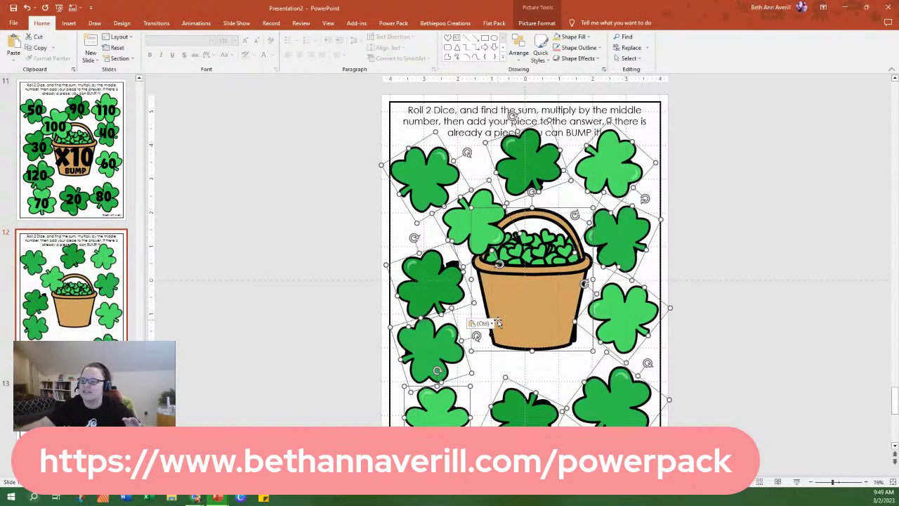
right_click(528, 308)
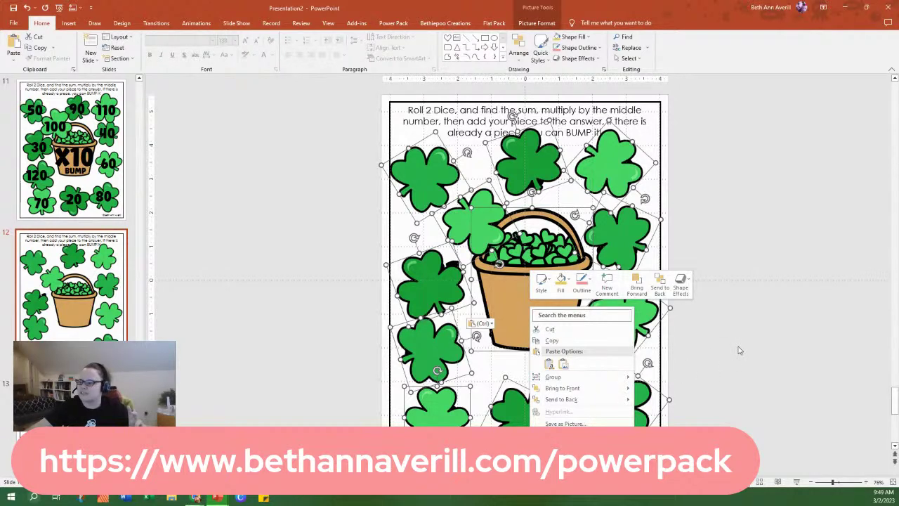
click(618, 387)
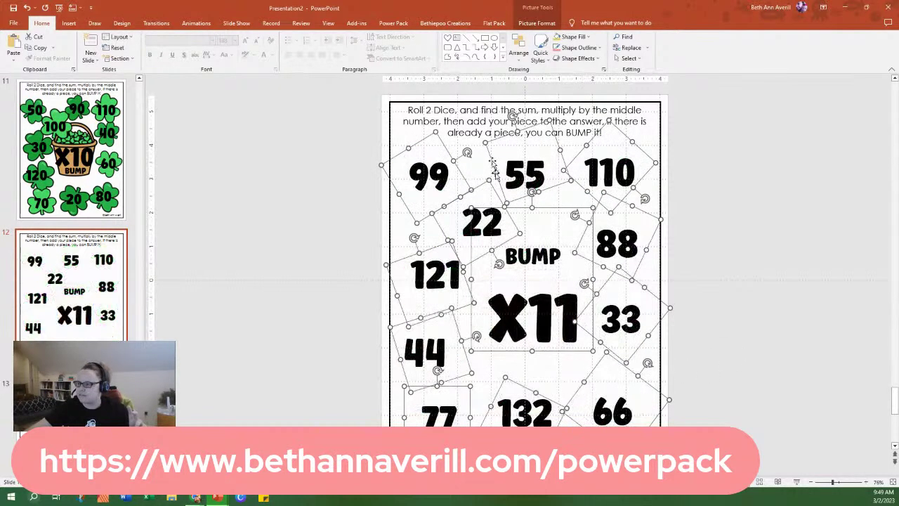
click(521, 55)
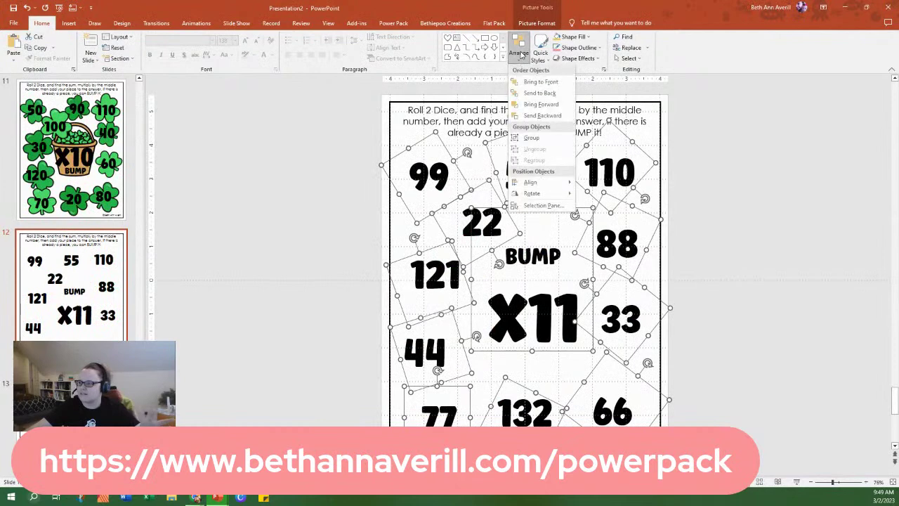
click(557, 96)
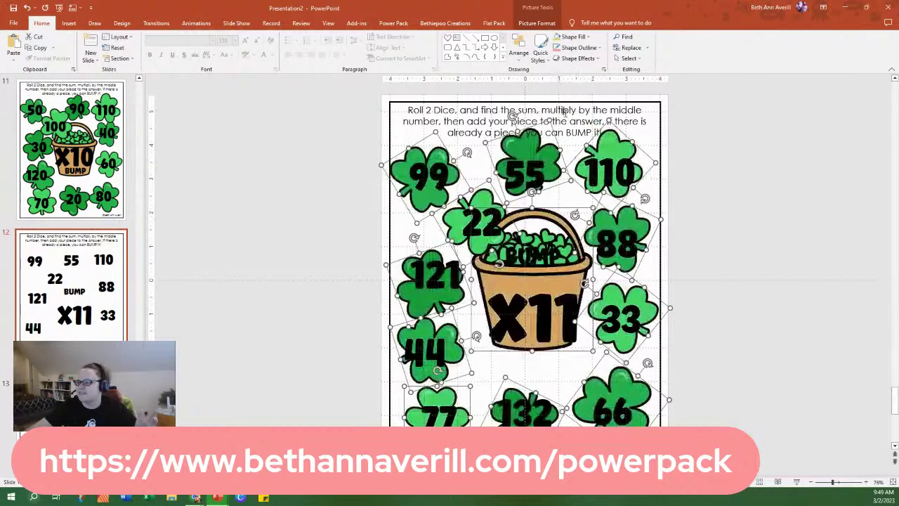
click(683, 213)
Raise the X11 onto the upper part of the bucket and place the word BUMP beneath it.
click(534, 309)
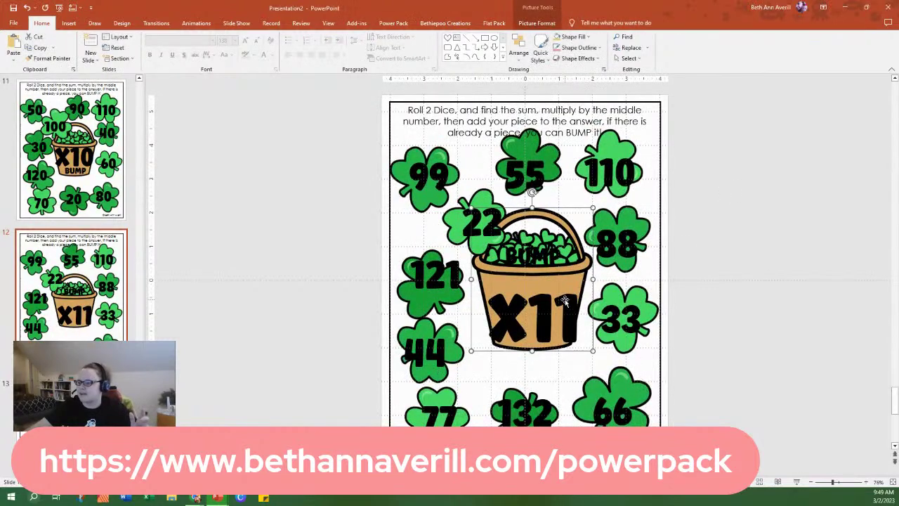
click(534, 326)
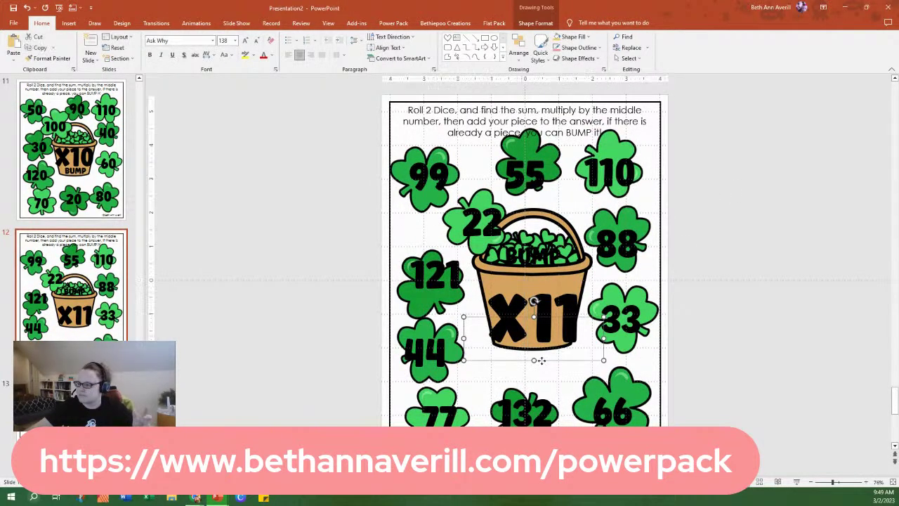
drag(538, 357, 540, 341)
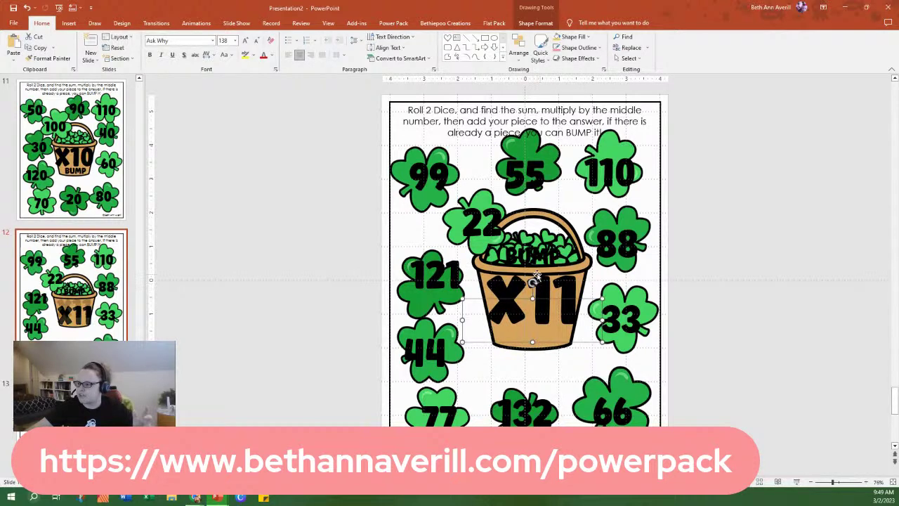
click(542, 258)
drag(549, 272, 550, 354)
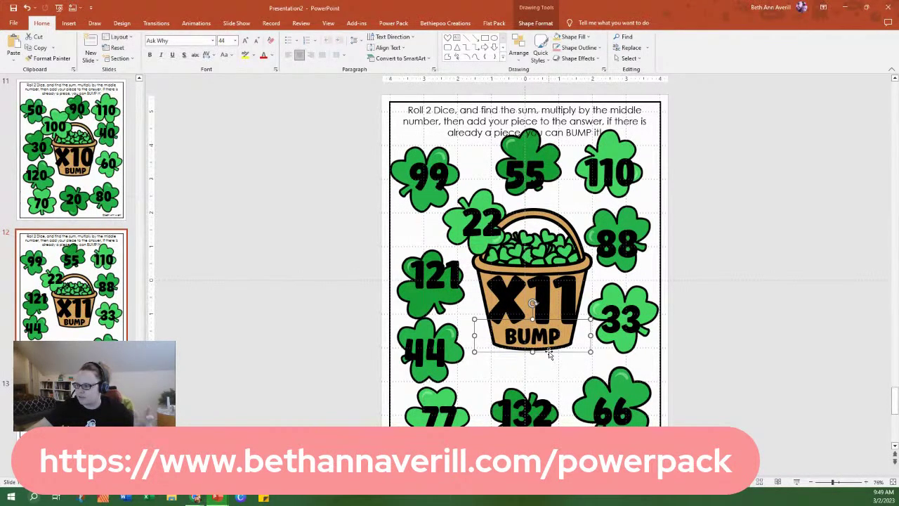
Raise the 66 slightly onto its shamrock and enlarge the shamrock behind the 132 to surround the number.
click(616, 405)
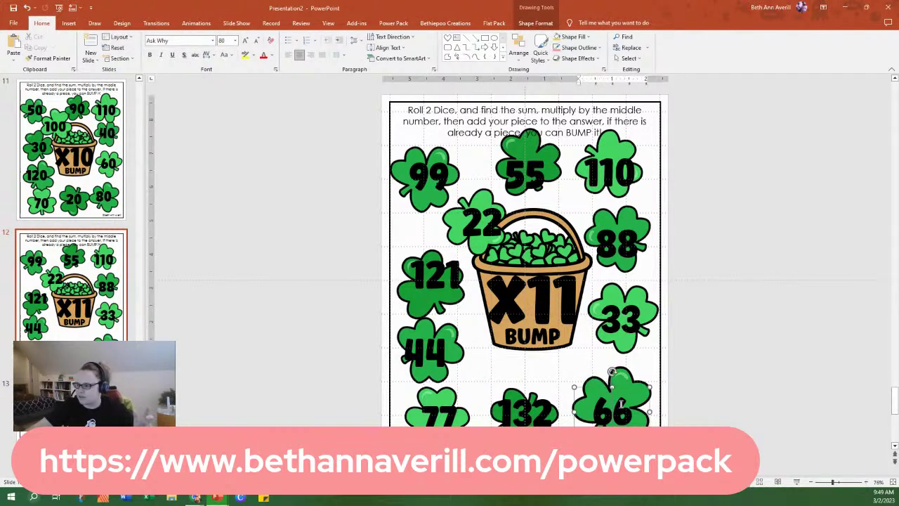
drag(628, 390, 617, 385)
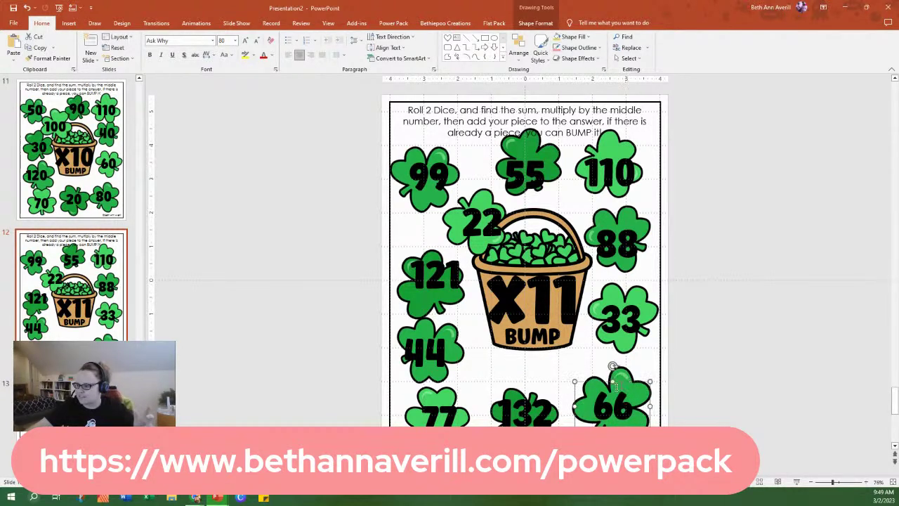
click(540, 422)
click(534, 414)
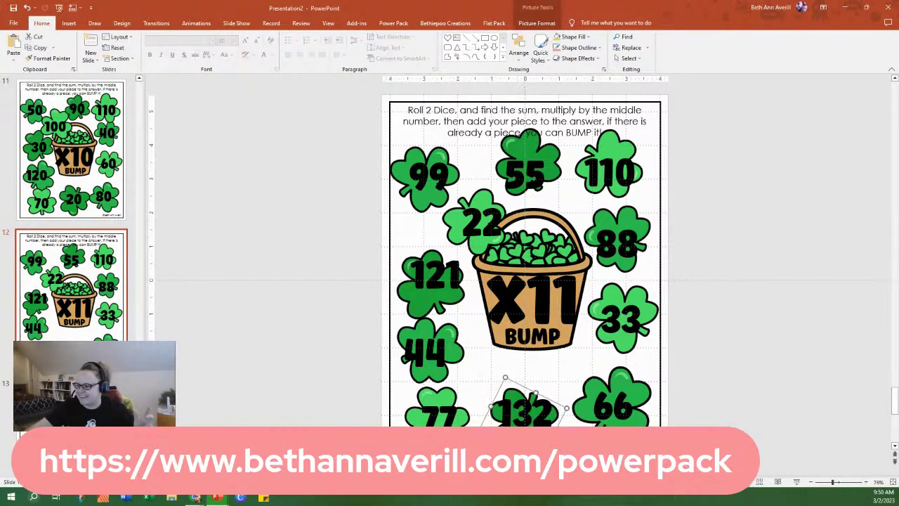
drag(564, 408, 587, 397)
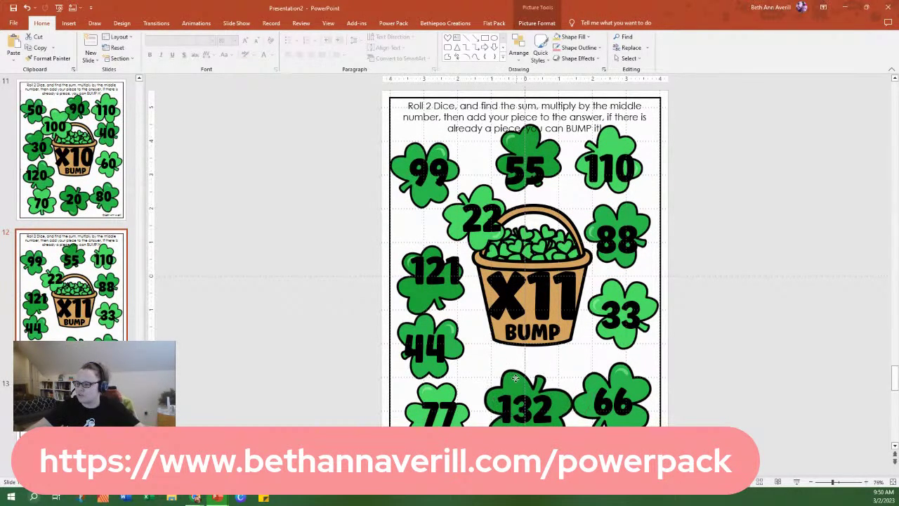
click(516, 371)
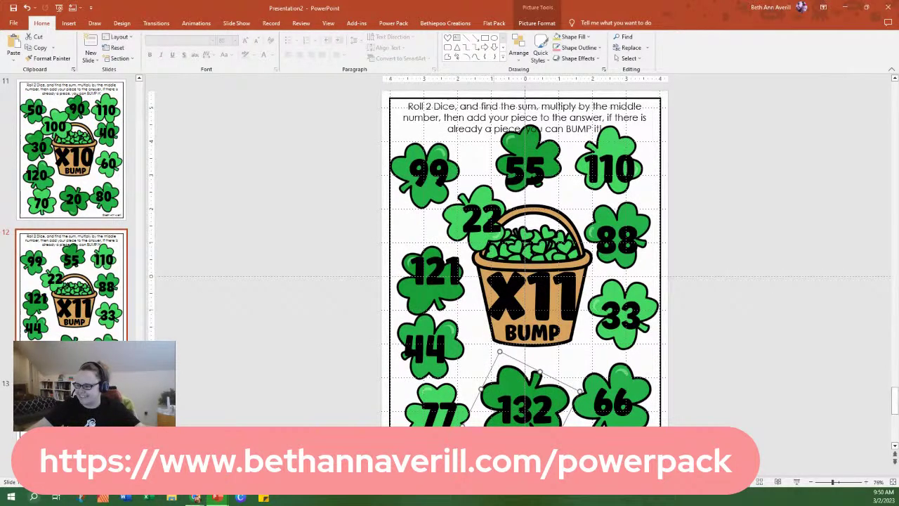
drag(500, 351, 521, 346)
Shift the 132 slightly to the right so it sits centered on its shamrock.
click(551, 419)
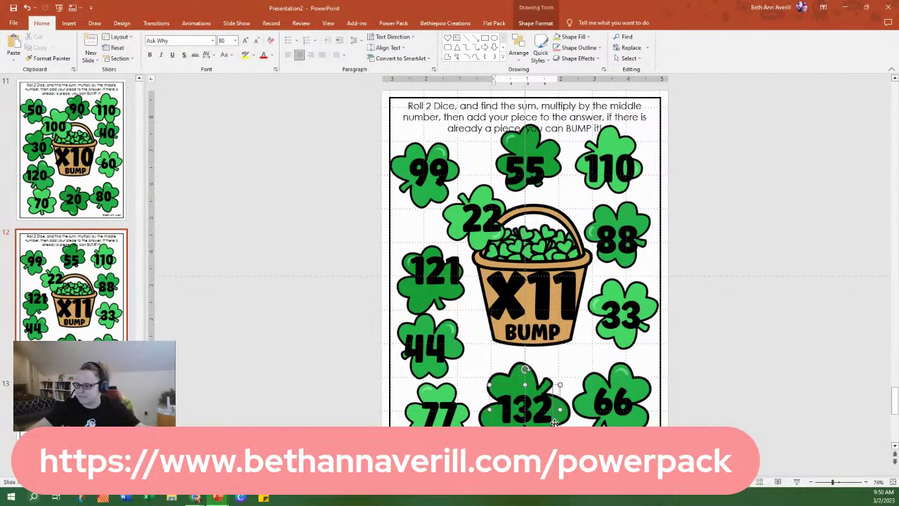
click(560, 423)
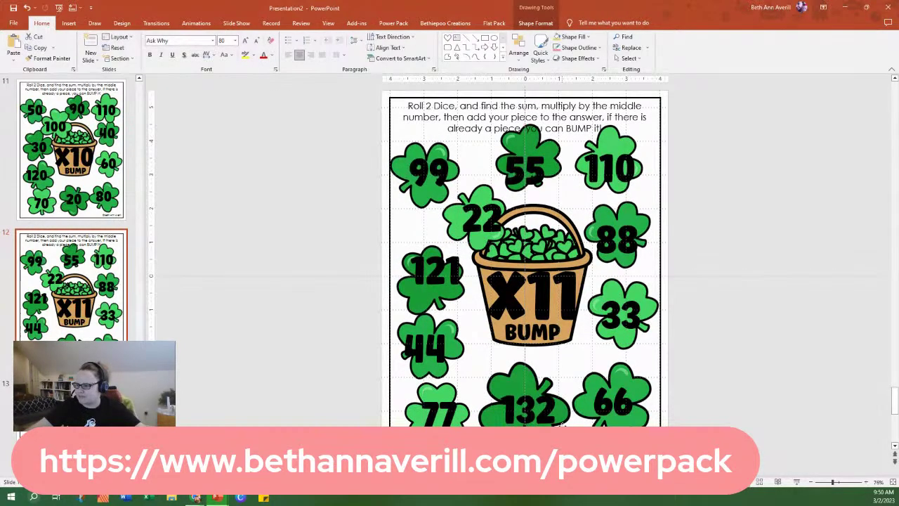
key(Down)
key(Down)
key(Down)
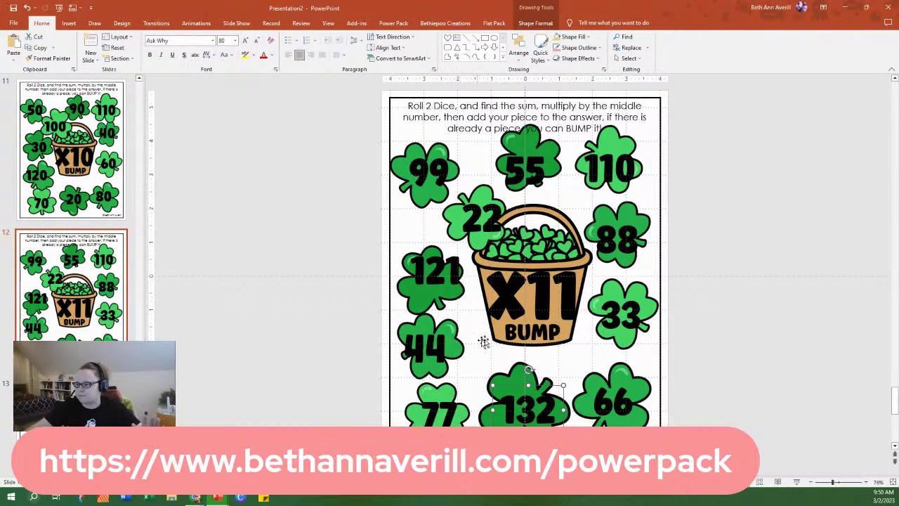
Enlarge the shamrock behind the 33 and keep it centered under the number.
click(620, 340)
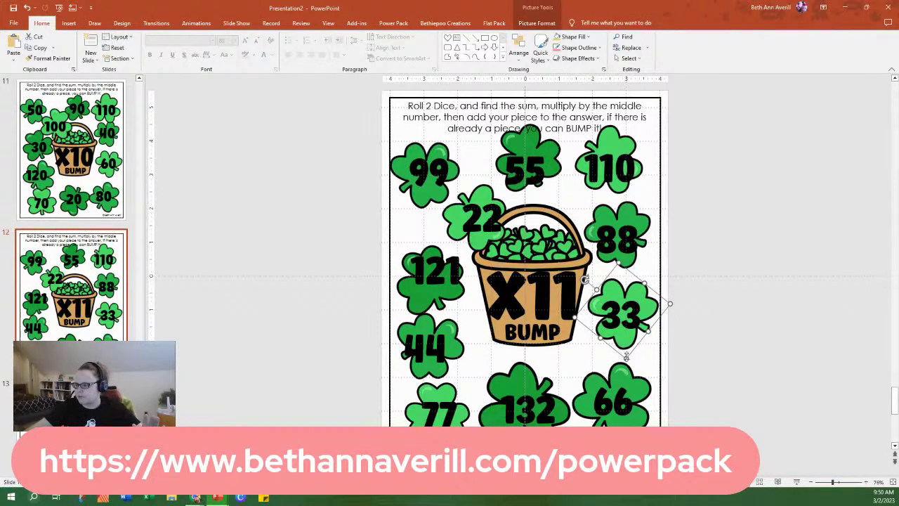
key(ctrl+z)
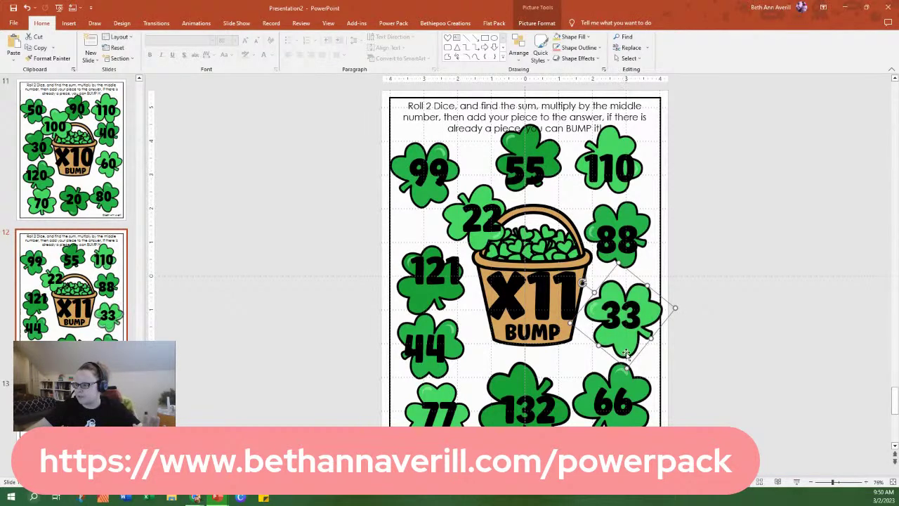
key(Escape)
click(625, 346)
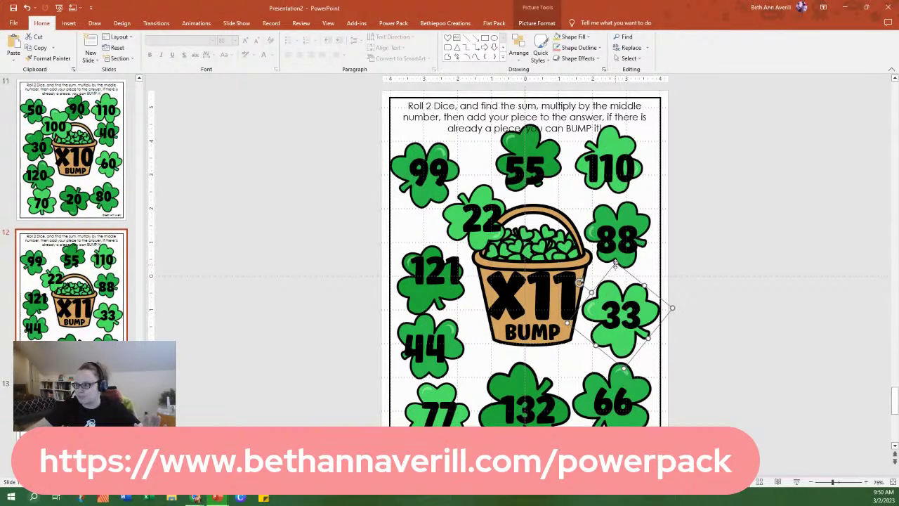
drag(616, 264, 613, 281)
key(Escape)
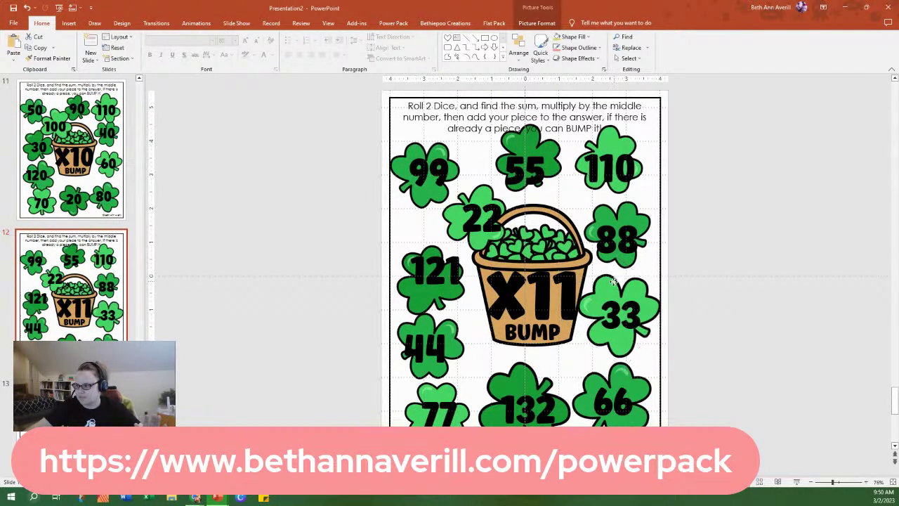
key(ctrl+z)
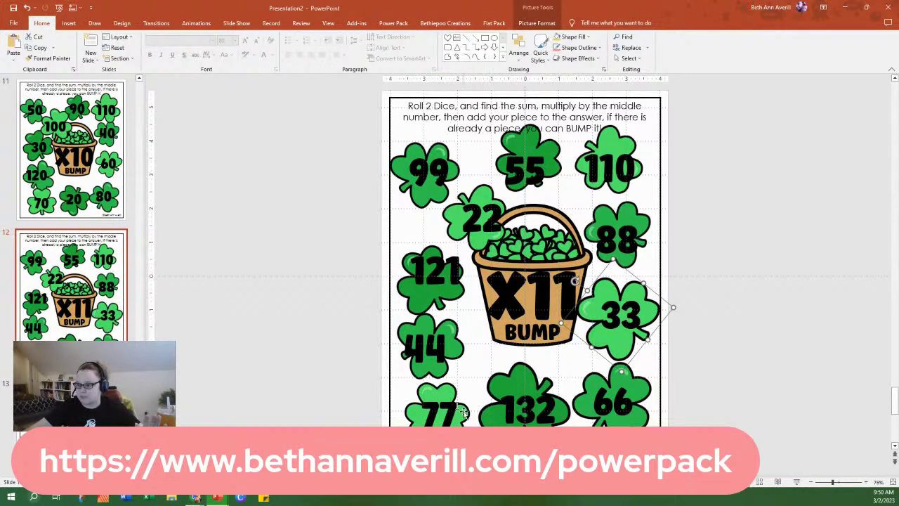
Enlarge the shamrock behind the 77, reposition it, and shift the number slightly so it sits centered on the shamrock.
click(449, 393)
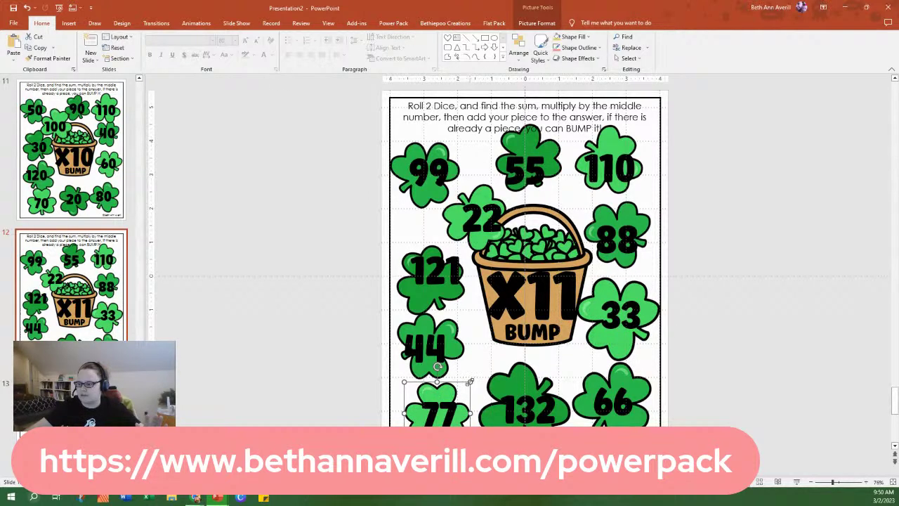
drag(470, 381, 488, 367)
key(Escape)
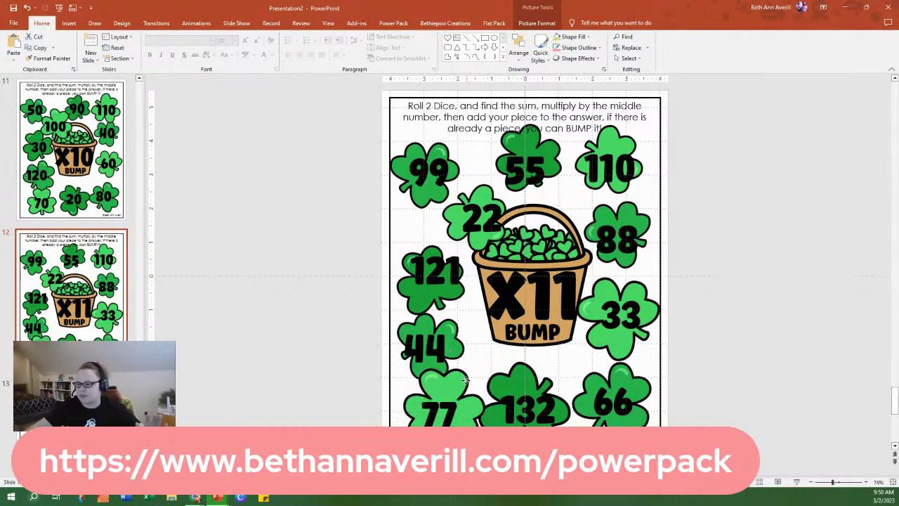
click(450, 411)
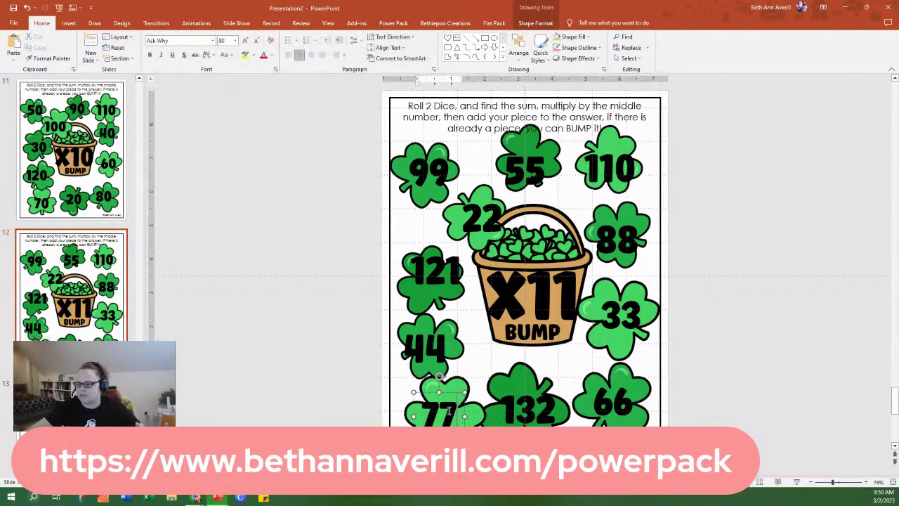
click(464, 413)
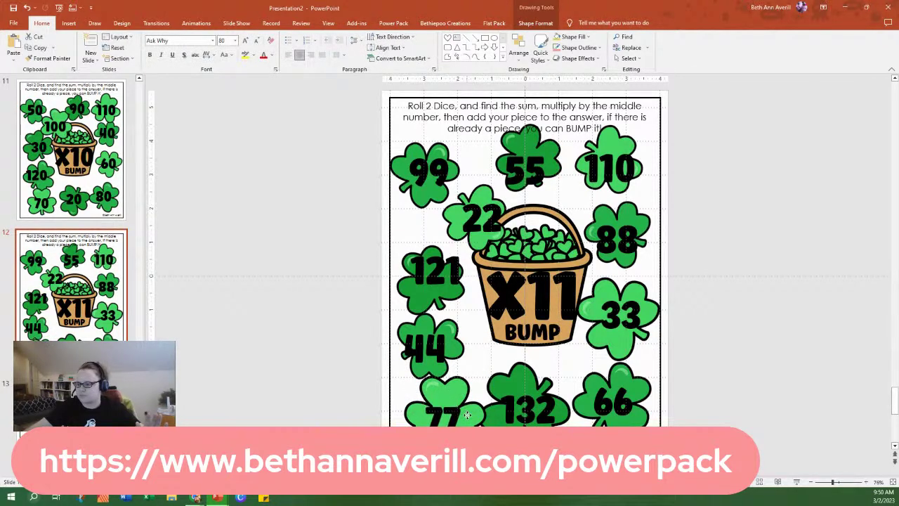
Shift the 44 slightly to the right and enlarge the shamrock behind it to surround the number.
click(430, 374)
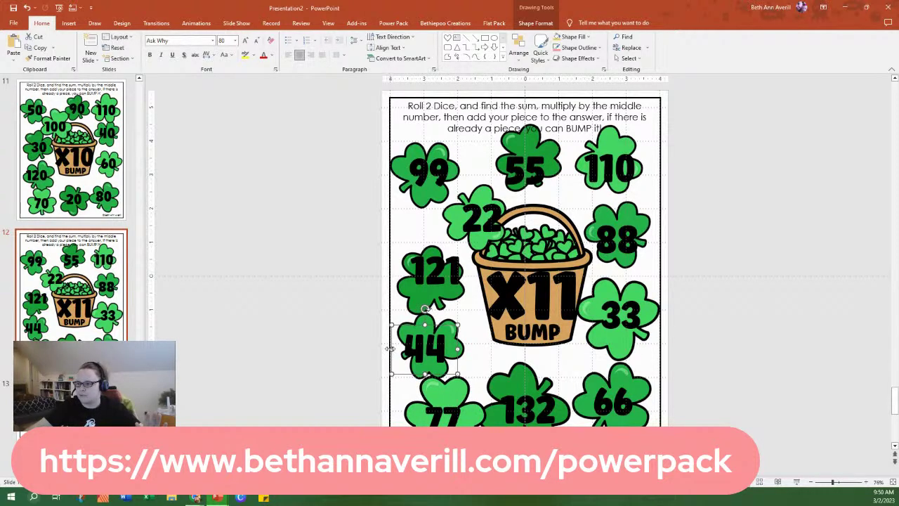
click(453, 321)
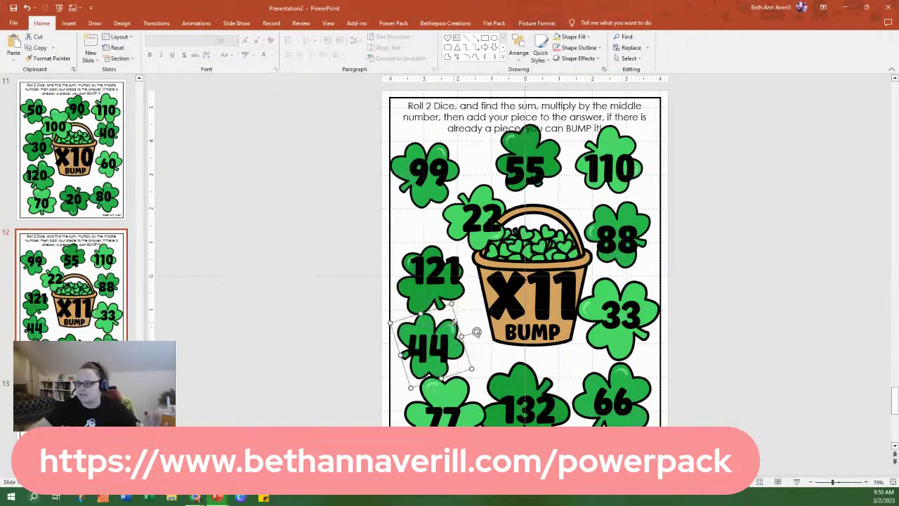
drag(476, 332, 450, 304)
Enlarge the shamrock behind the 121, raise it around the number, and nudge the 121 slightly right.
click(431, 296)
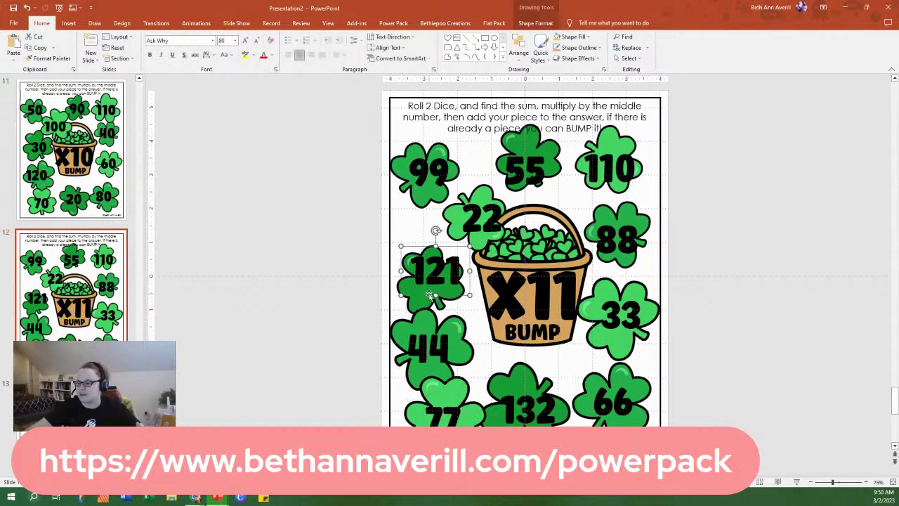
click(424, 303)
mouse_move(430, 227)
mouse_down()
mouse_move(416, 229)
mouse_move(449, 234)
mouse_move(429, 240)
mouse_up()
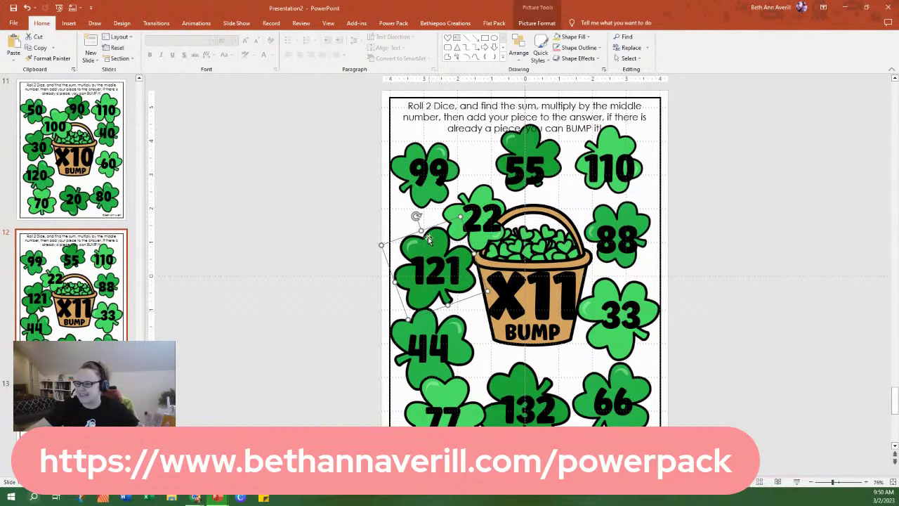
click(435, 272)
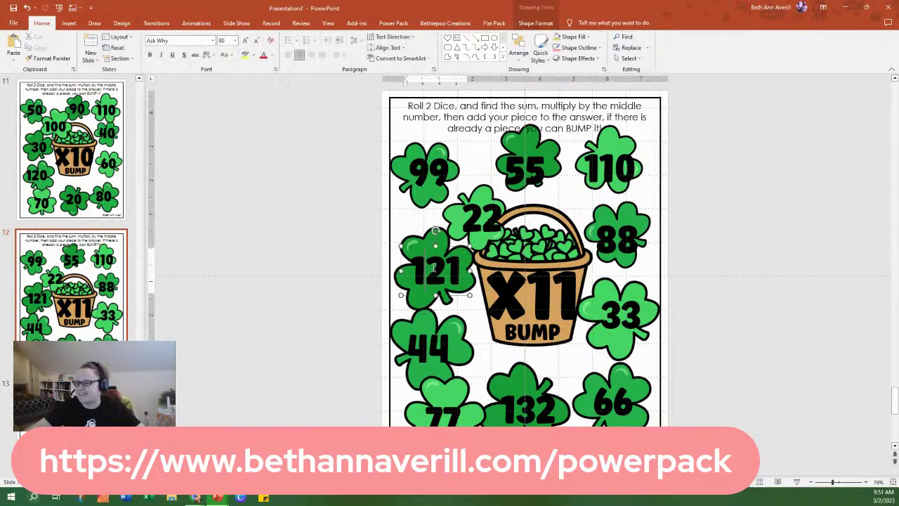
drag(469, 281, 473, 281)
Center the 22 on its shamrock and slightly enlarge the shamrock behind it.
click(480, 219)
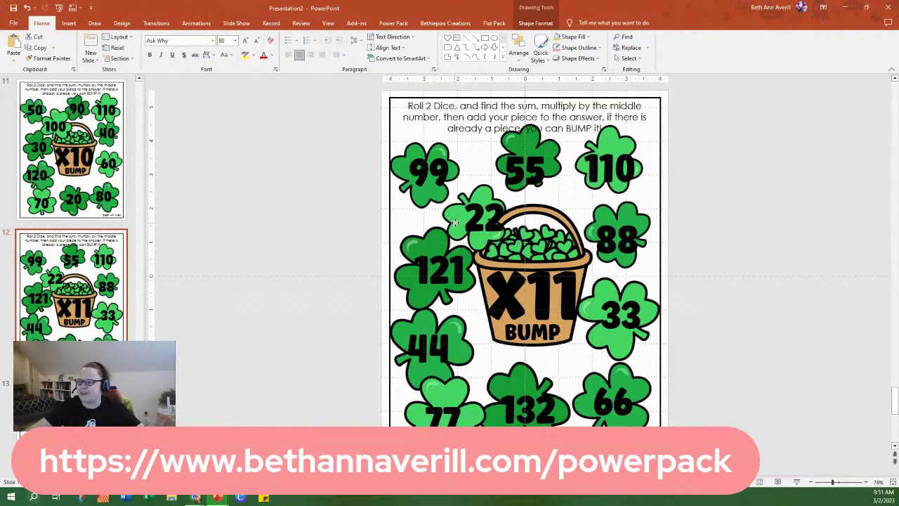
click(490, 190)
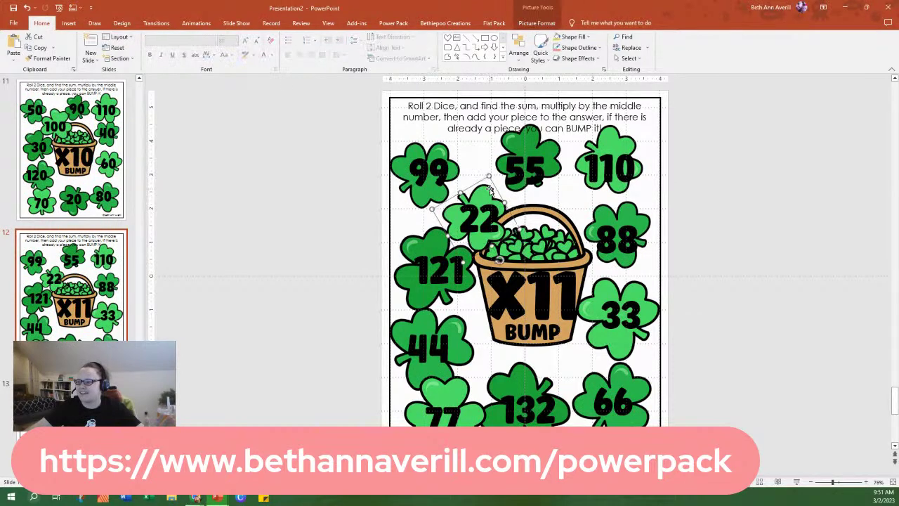
drag(488, 177, 482, 184)
click(483, 186)
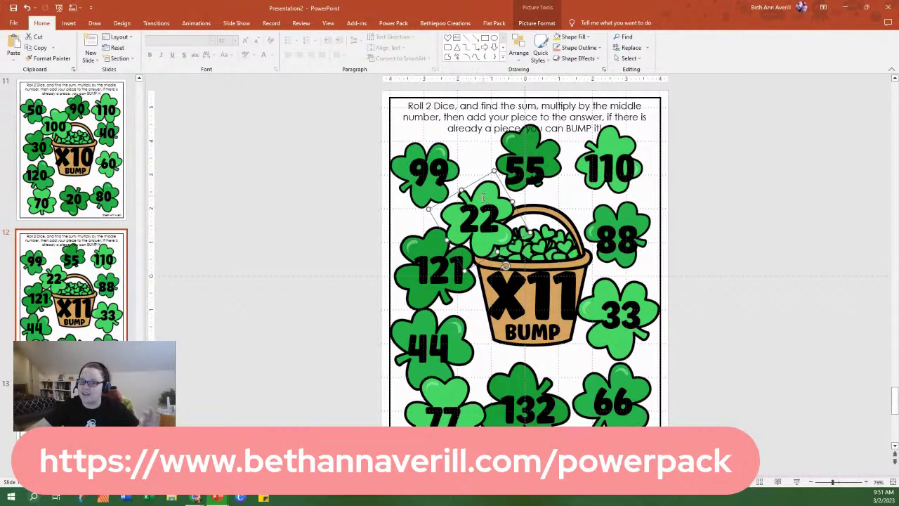
Enlarge and recenter the shamrock behind the 99, and lower the shamrock behind the 55 slightly.
drag(425, 199, 421, 203)
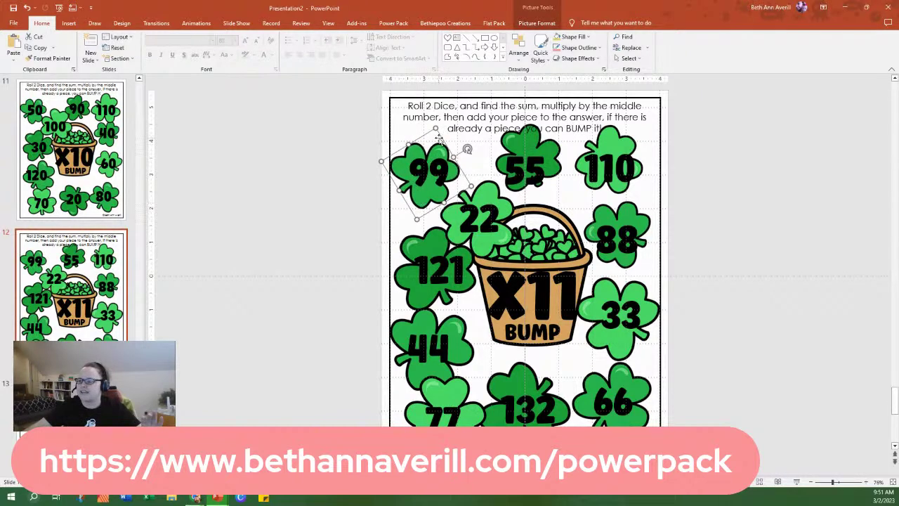
key(ctrl+z)
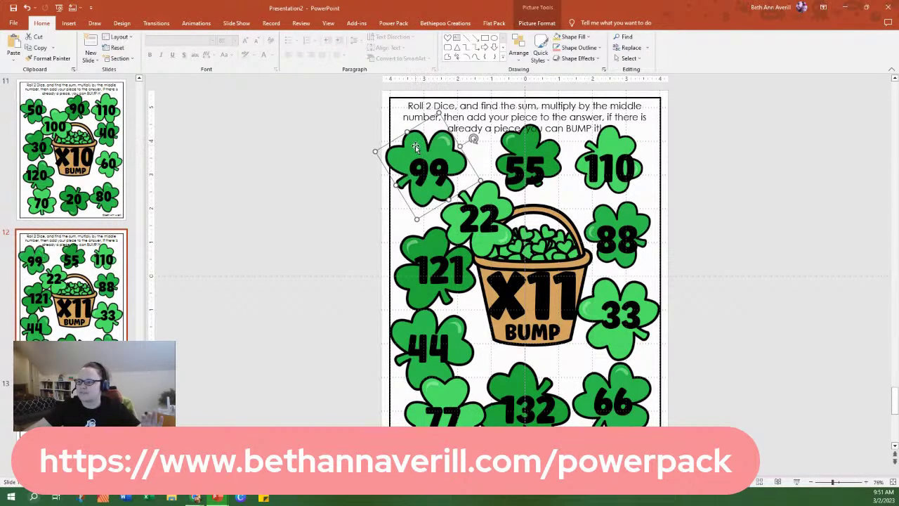
drag(418, 149, 416, 151)
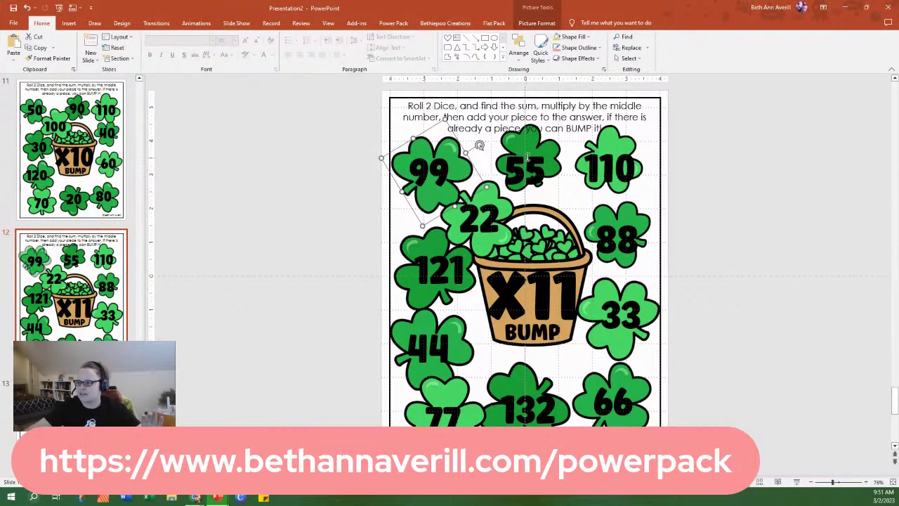
drag(536, 142, 534, 149)
Enlarge the shamrock behind the 110 and position it so the number sits centered on it.
click(616, 144)
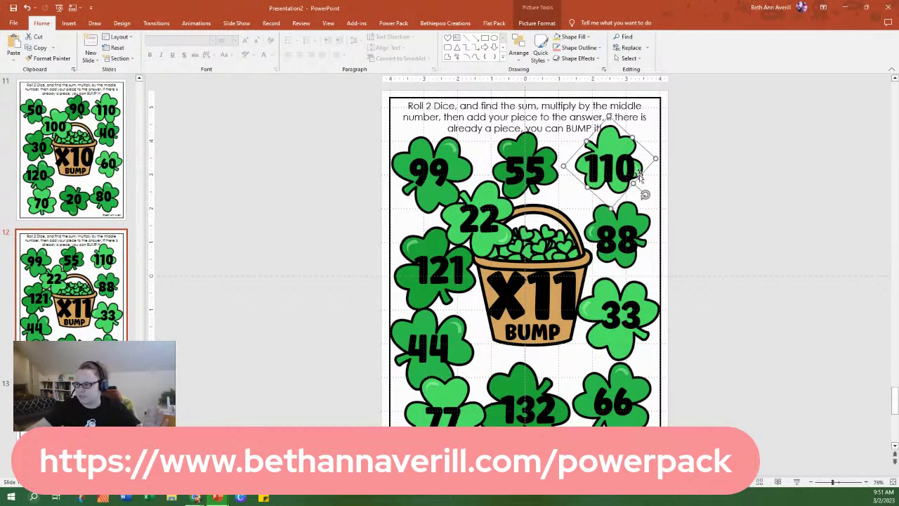
drag(613, 209, 612, 219)
key(Escape)
drag(617, 140, 616, 141)
click(616, 140)
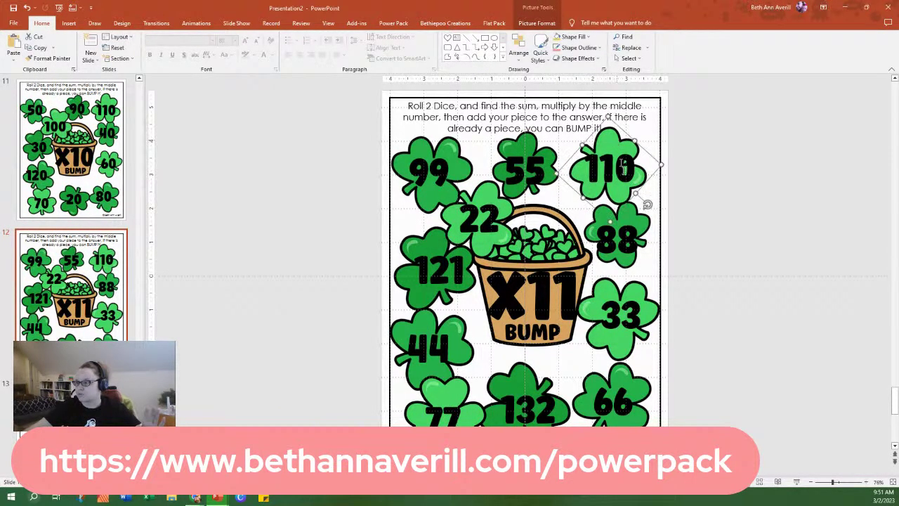
Enlarge the shamrock behind the 88 and center it under the number, and nudge the 66 slightly left.
click(642, 222)
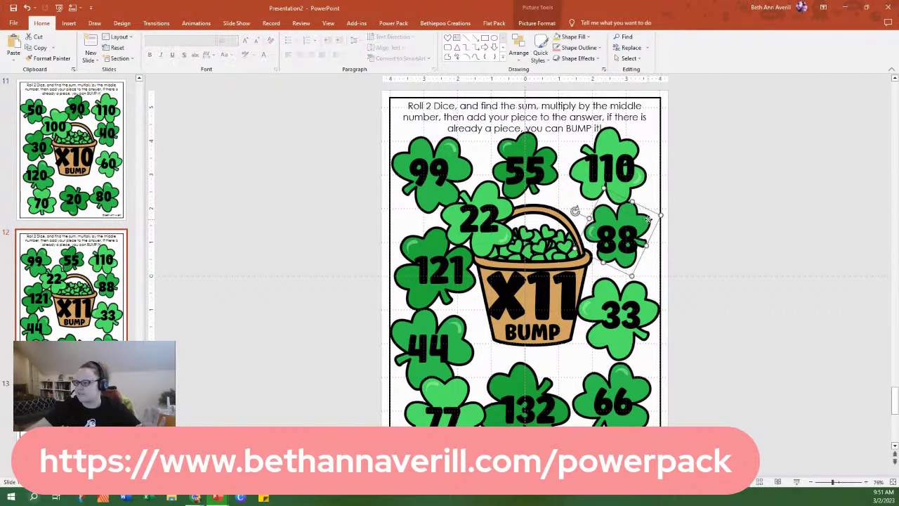
click(646, 224)
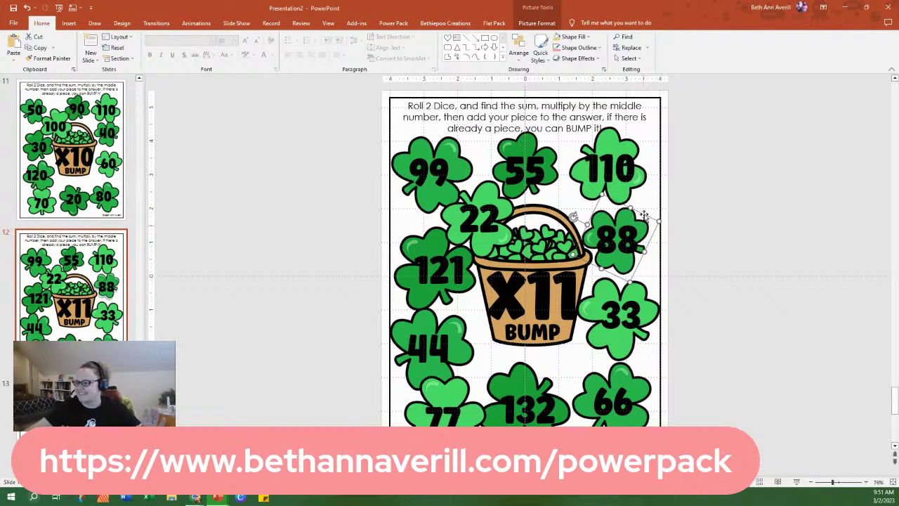
key(Delete)
key(ctrl+z)
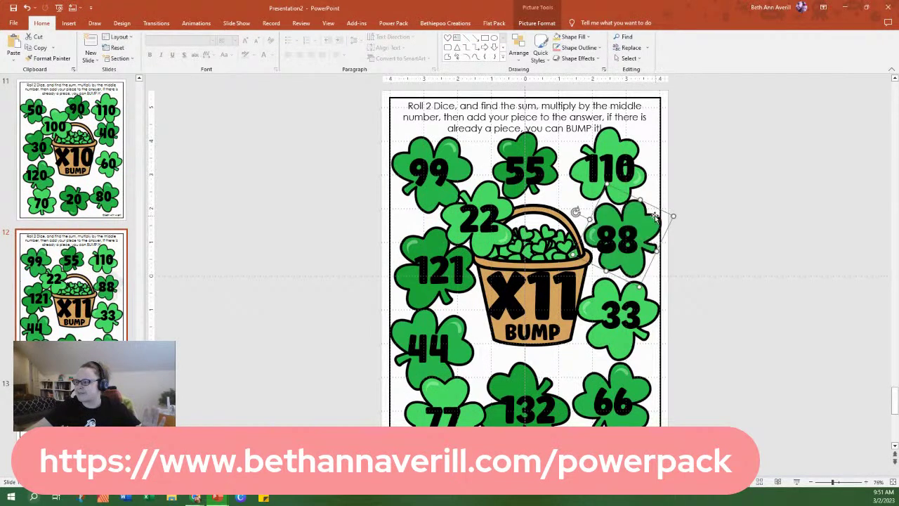
drag(646, 219, 645, 224)
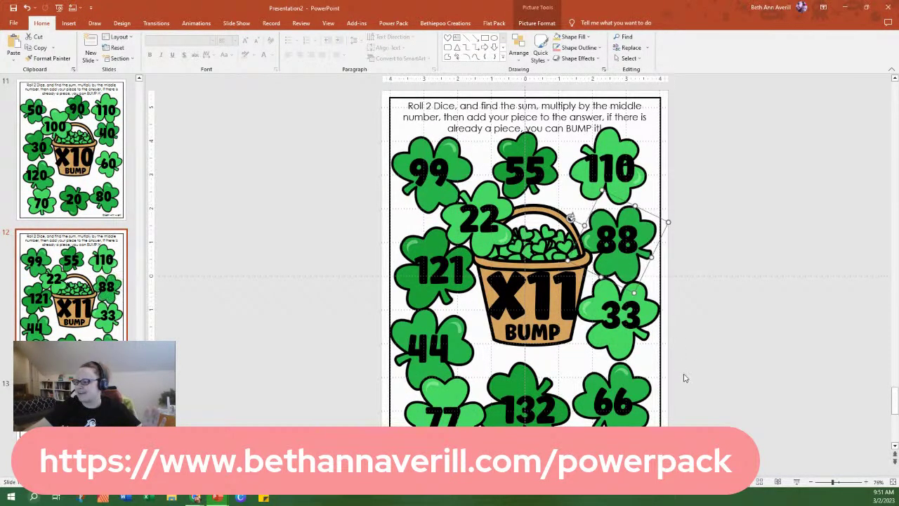
click(638, 382)
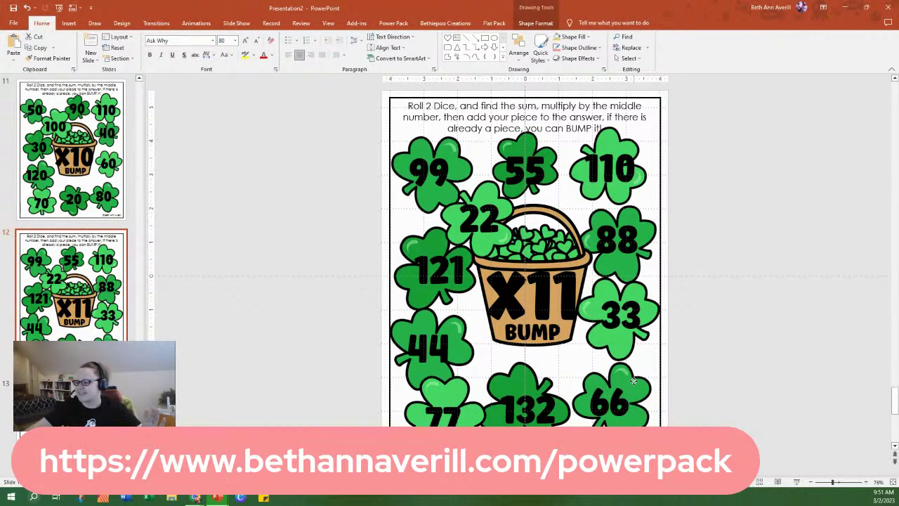
click(731, 370)
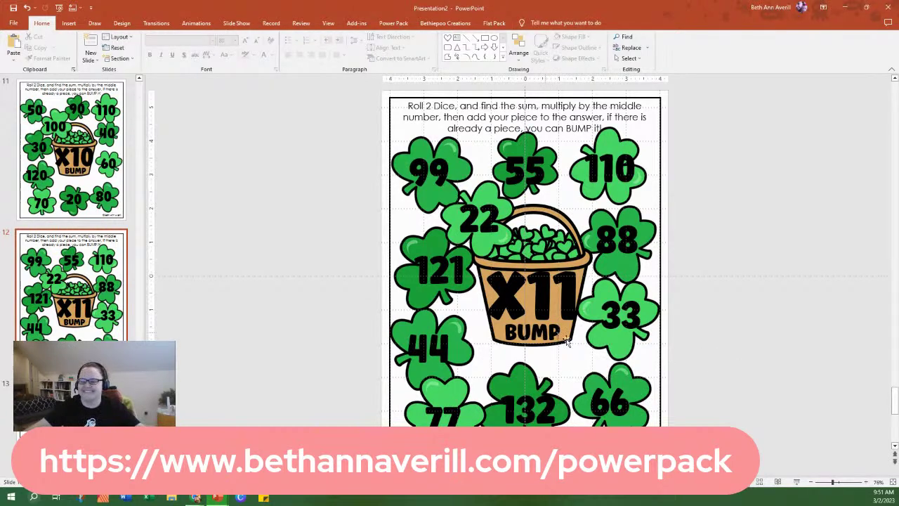
Delete all the hearts and the vase from the X12 board on slide 13, keeping the numbers and text.
click(123, 421)
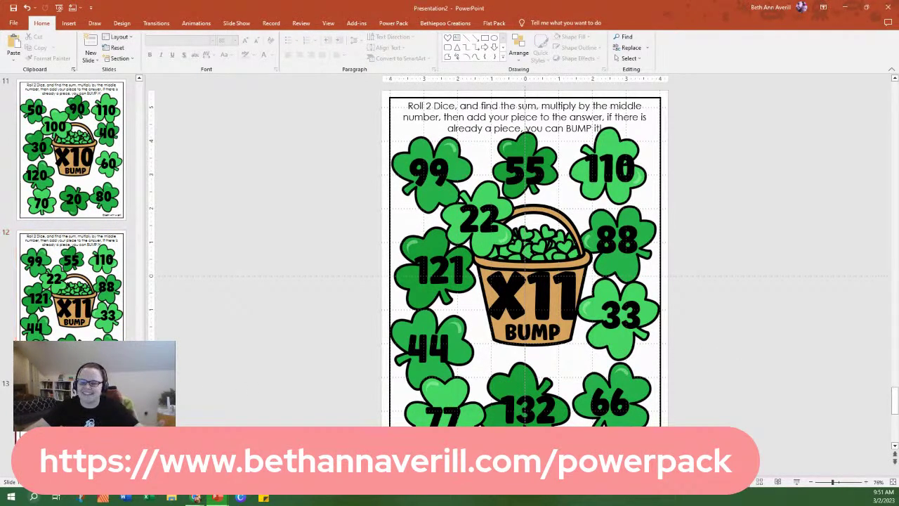
click(418, 212)
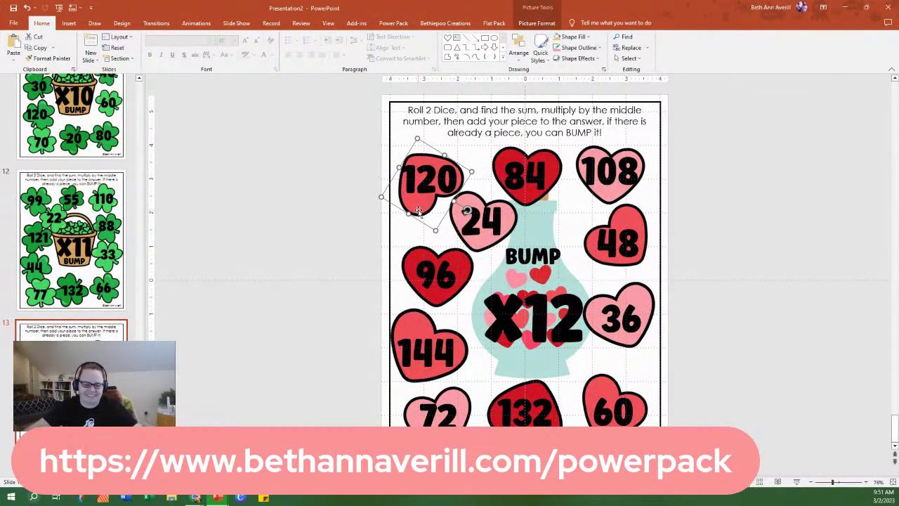
shift+click(526, 203)
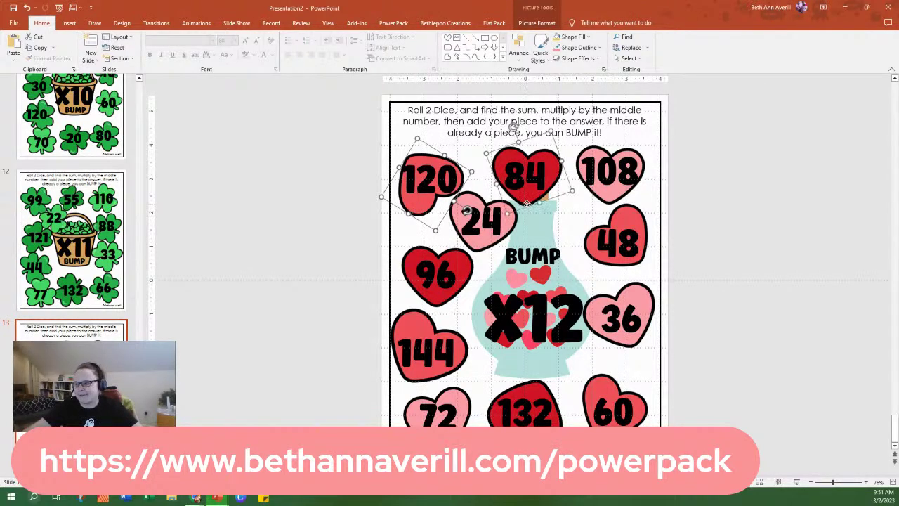
shift+click(607, 202)
shift+click(638, 212)
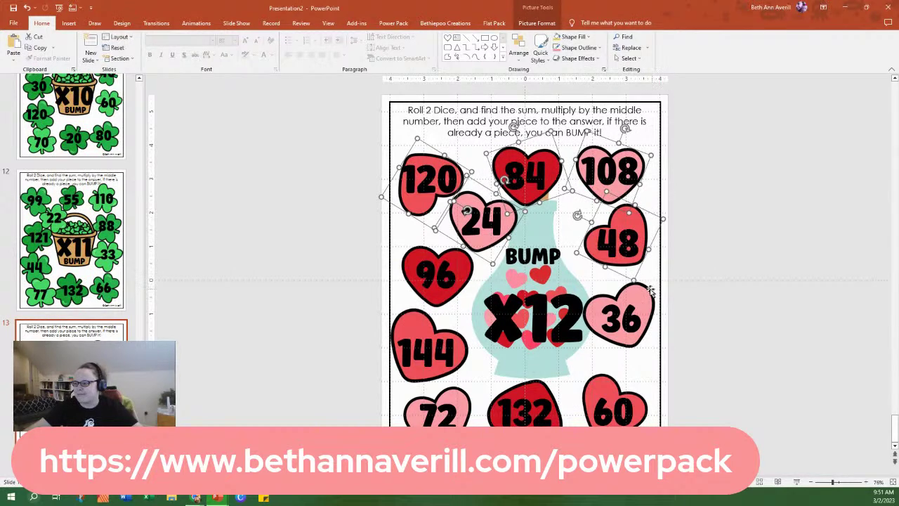
shift+click(613, 290)
shift+click(436, 276)
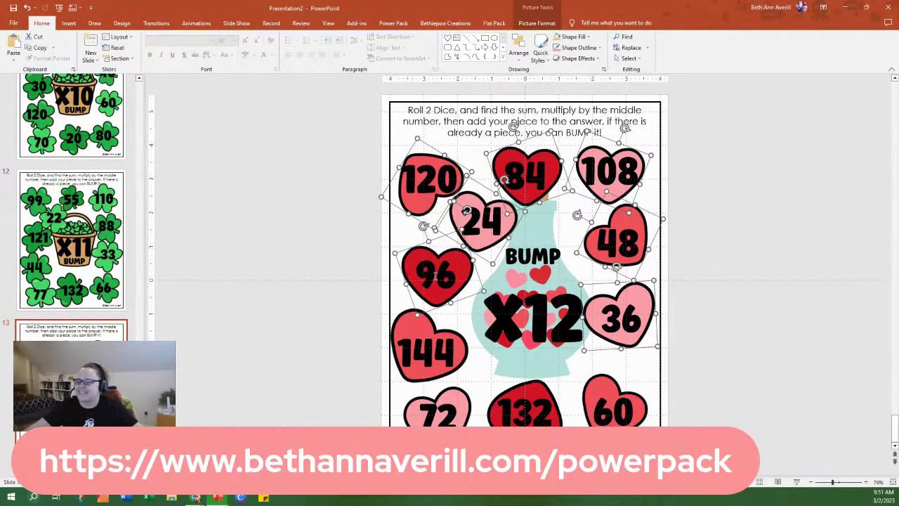
shift+click(536, 217)
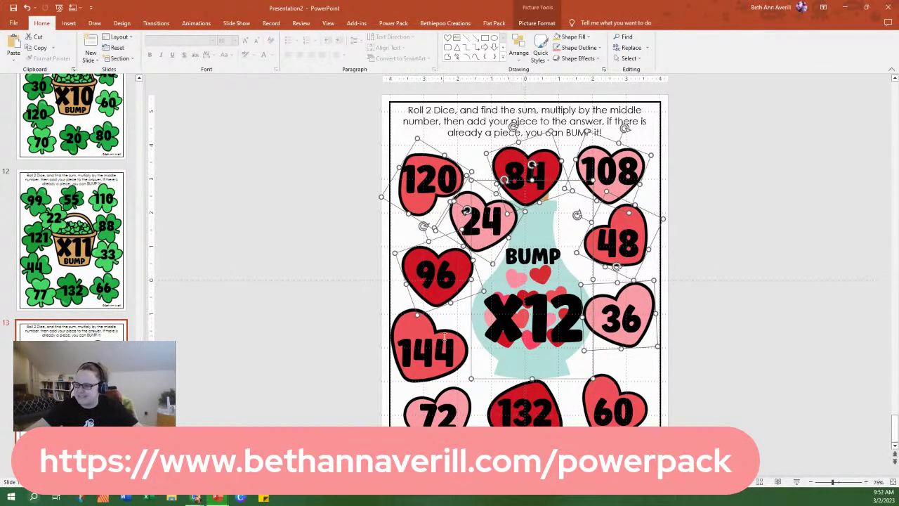
shift+click(405, 321)
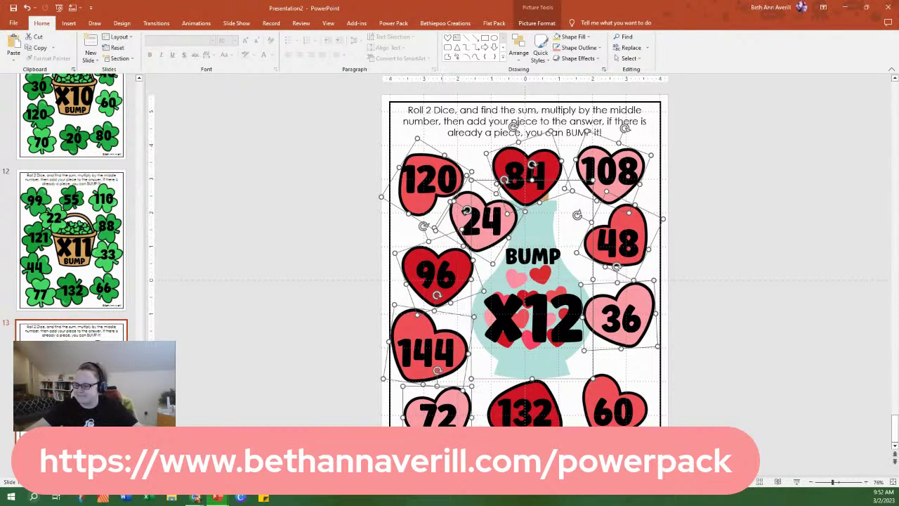
shift+click(526, 397)
shift+click(632, 413)
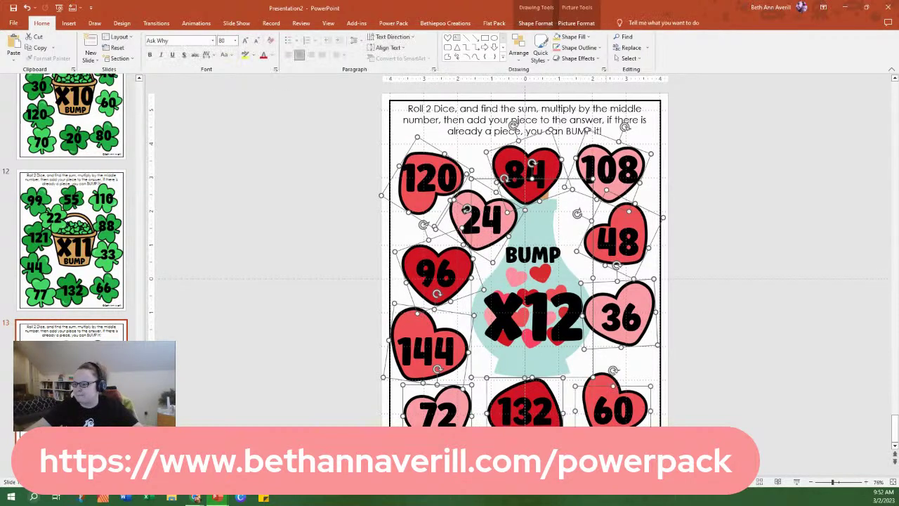
shift+click(611, 377)
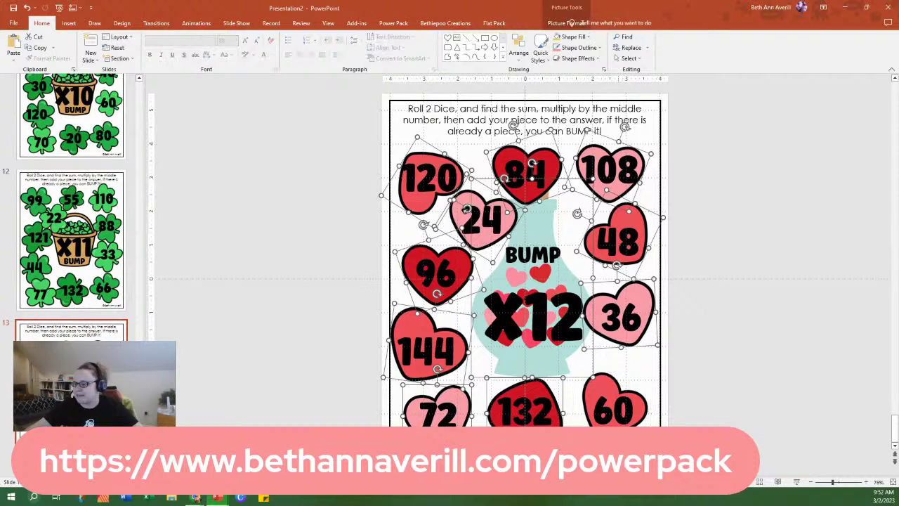
shift+click(612, 377)
key(Delete)
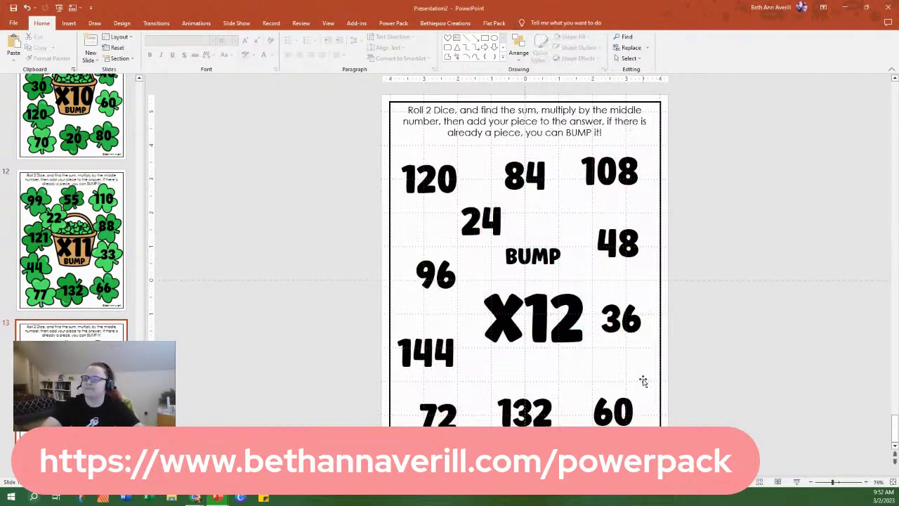
Paste the shamrocks and bucket onto the X12 board and layer them behind the numbers but in front of the page background.
key(ctrl+v)
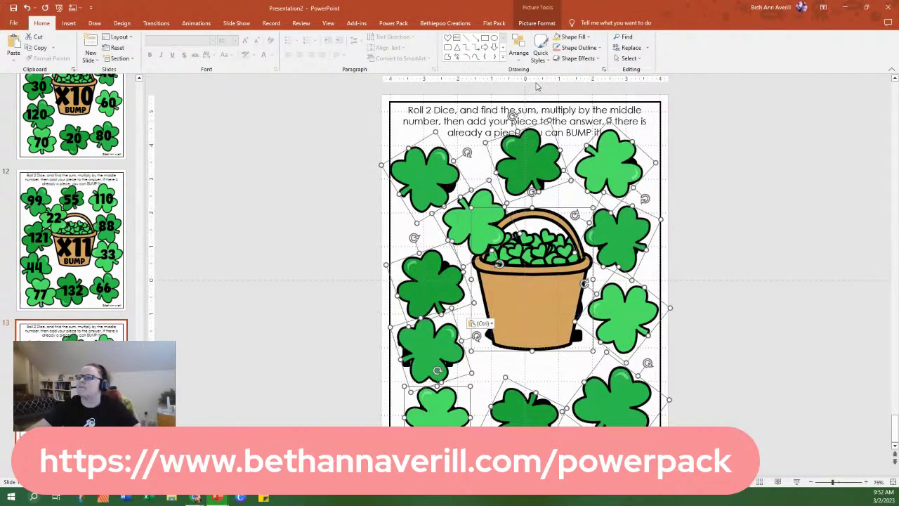
right_click(536, 155)
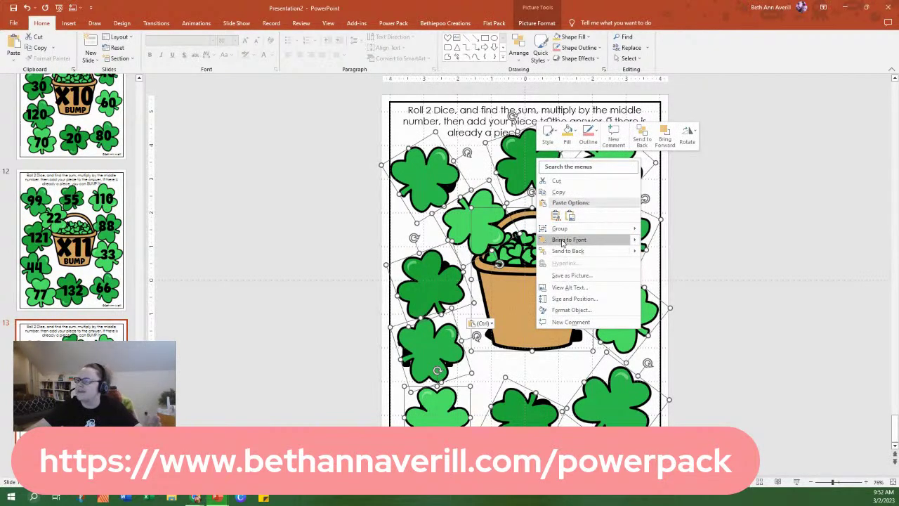
click(568, 251)
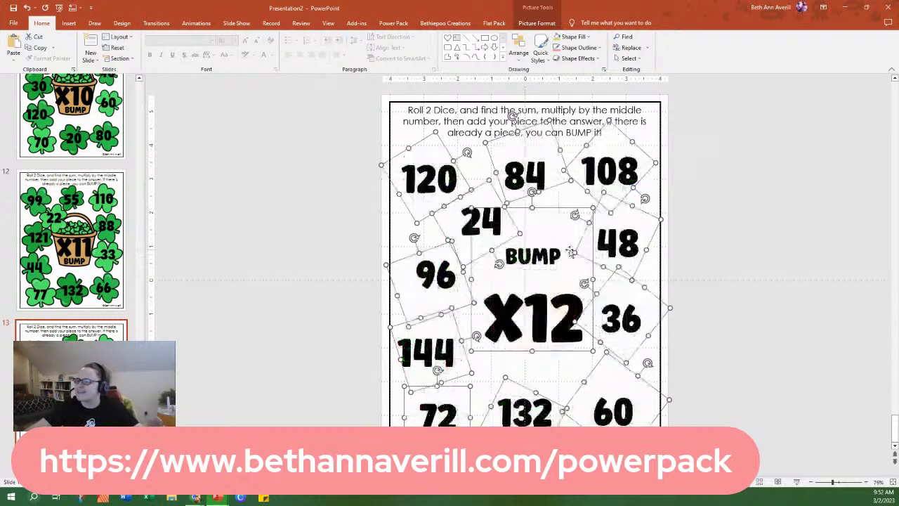
click(520, 54)
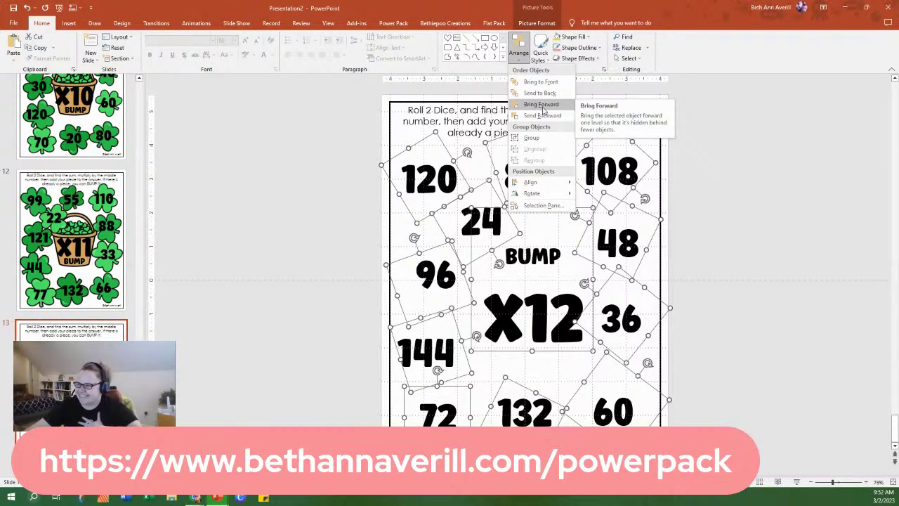
click(543, 106)
click(739, 181)
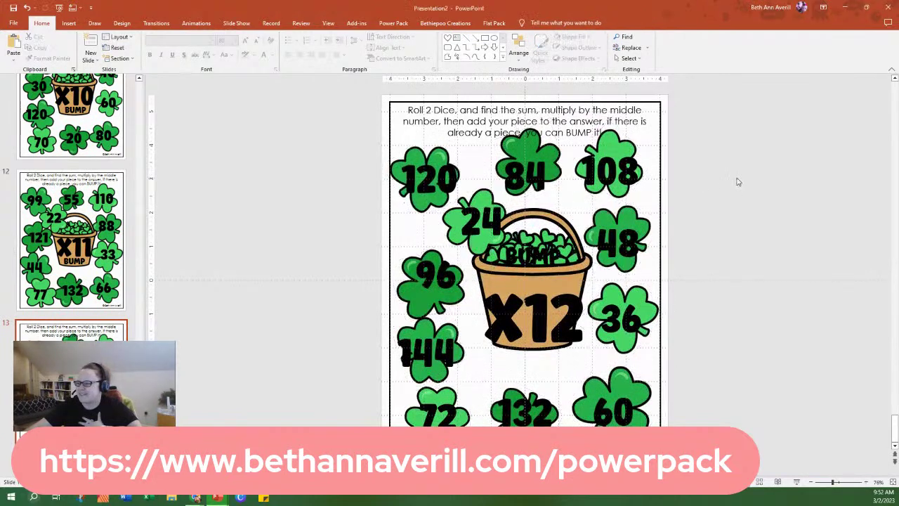
Move the X12 up onto the bucket and place the BUMP text beneath it near the bucket's base.
click(559, 334)
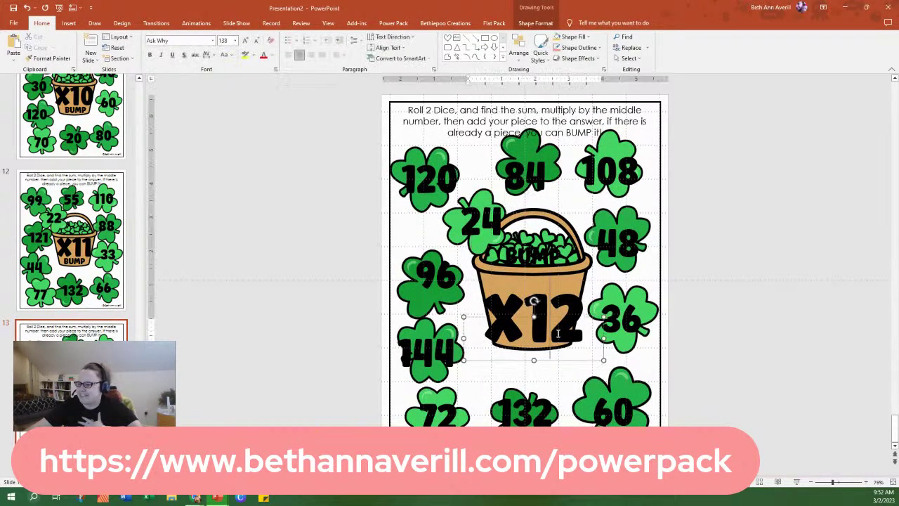
drag(553, 360, 550, 342)
click(543, 263)
drag(547, 271, 547, 351)
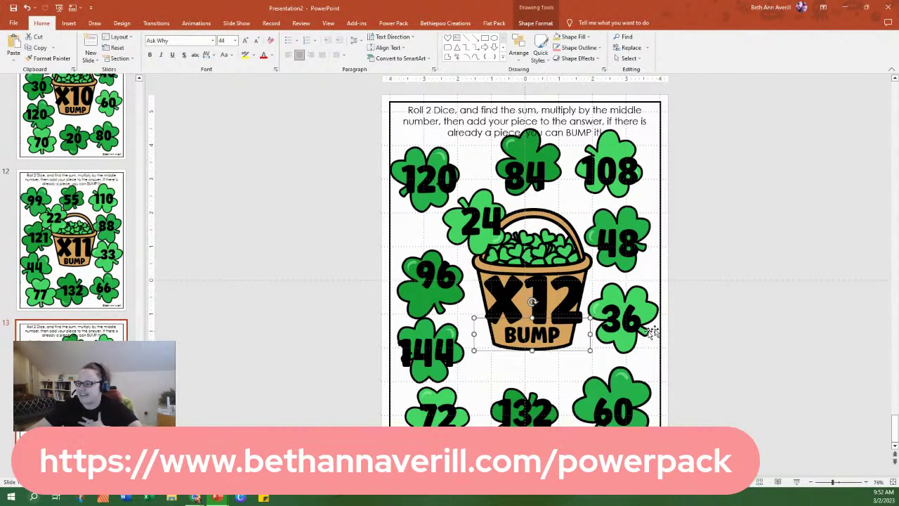
Enlarge the shamrock behind the 36 and center it with the number.
click(645, 298)
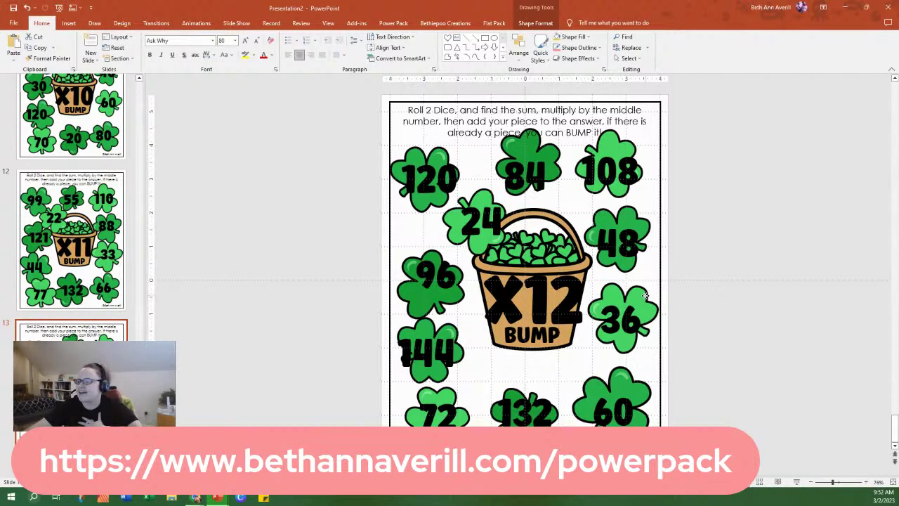
mouse_move(658, 308)
mouse_down()
mouse_move(646, 317)
mouse_move(647, 300)
mouse_move(669, 307)
mouse_up()
click(639, 296)
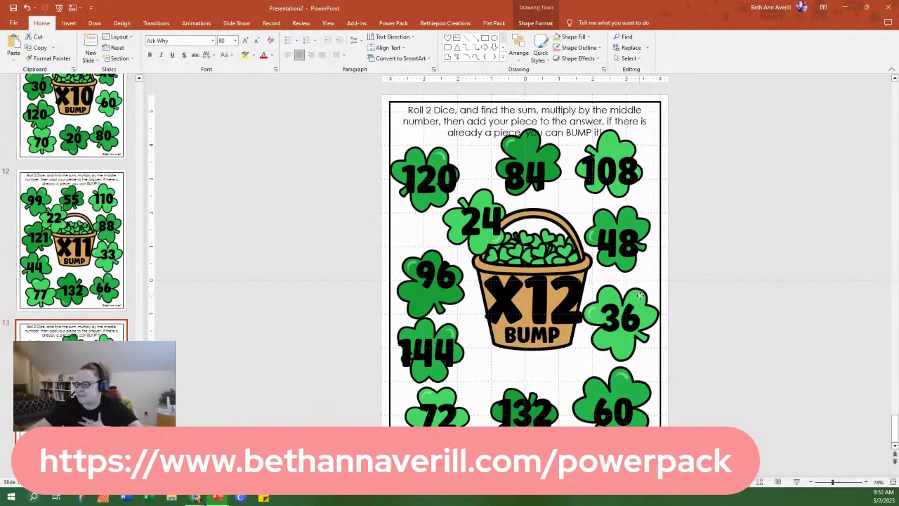
click(642, 291)
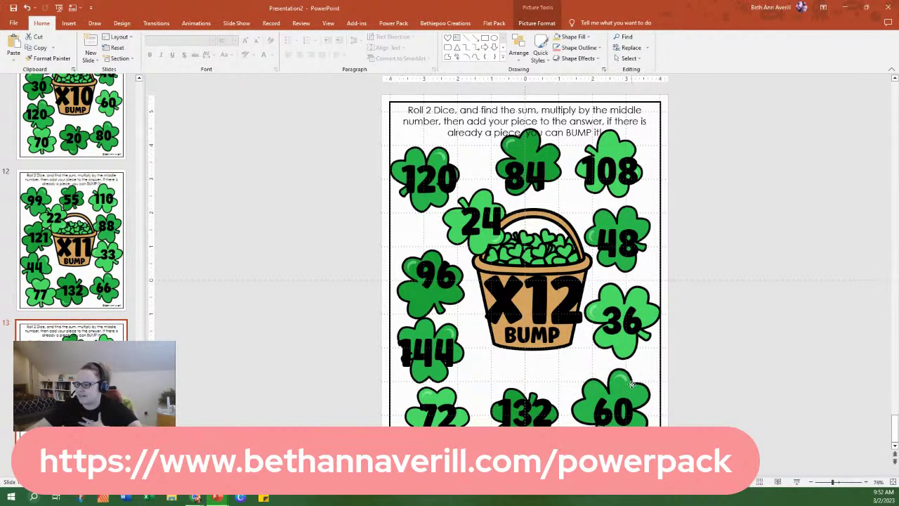
Adjust the shamrock behind the 60 and raise the number so it sits centered on it.
drag(632, 383, 632, 385)
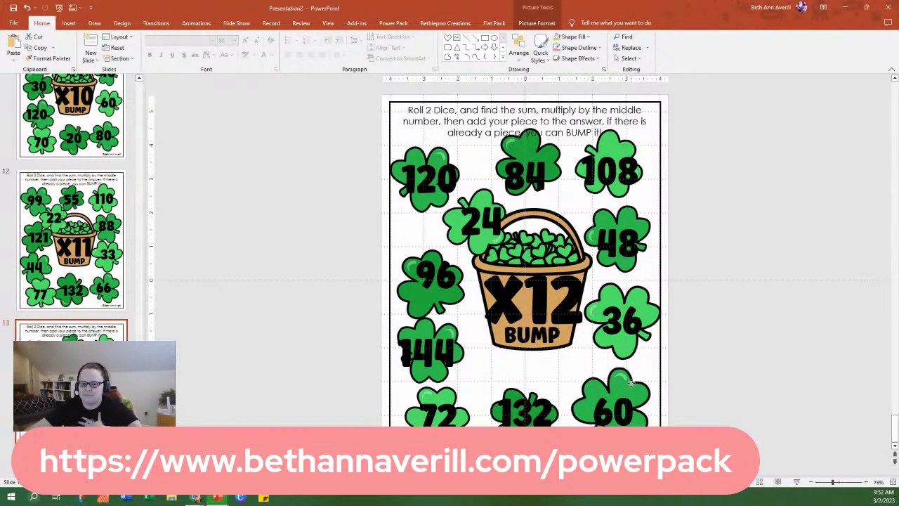
click(633, 399)
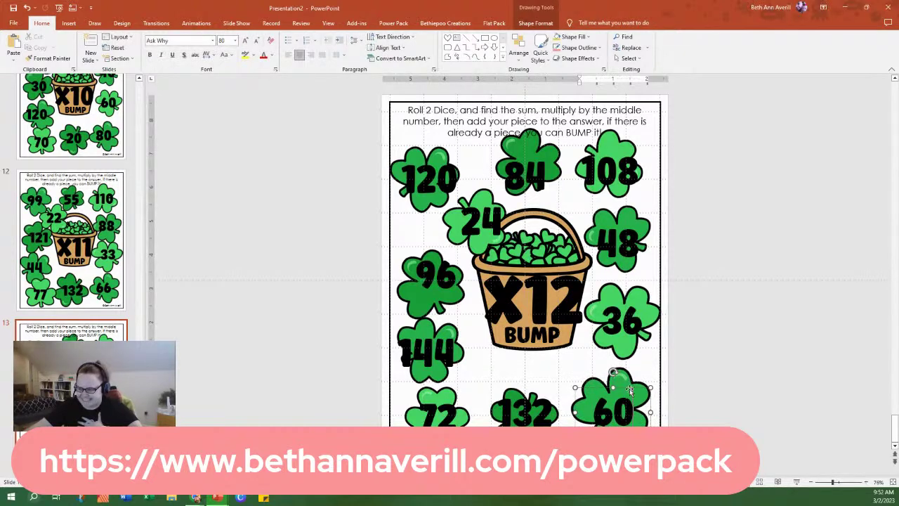
drag(629, 390, 628, 381)
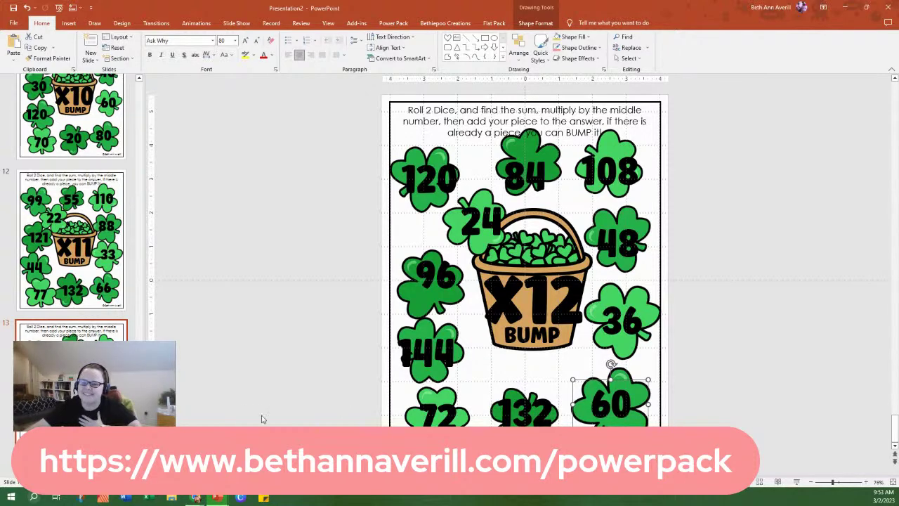
Enlarge the shamrock behind the 132 and position it so the number sits centered on it.
drag(523, 401, 518, 381)
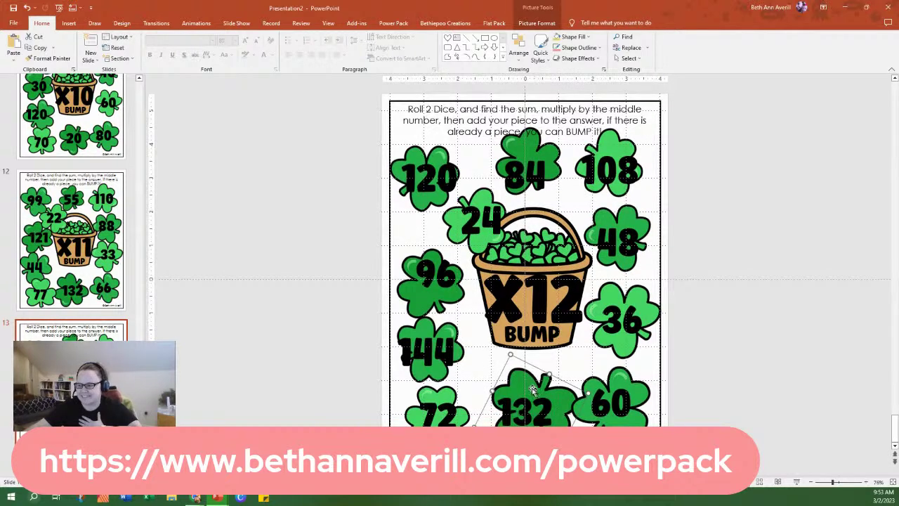
click(518, 384)
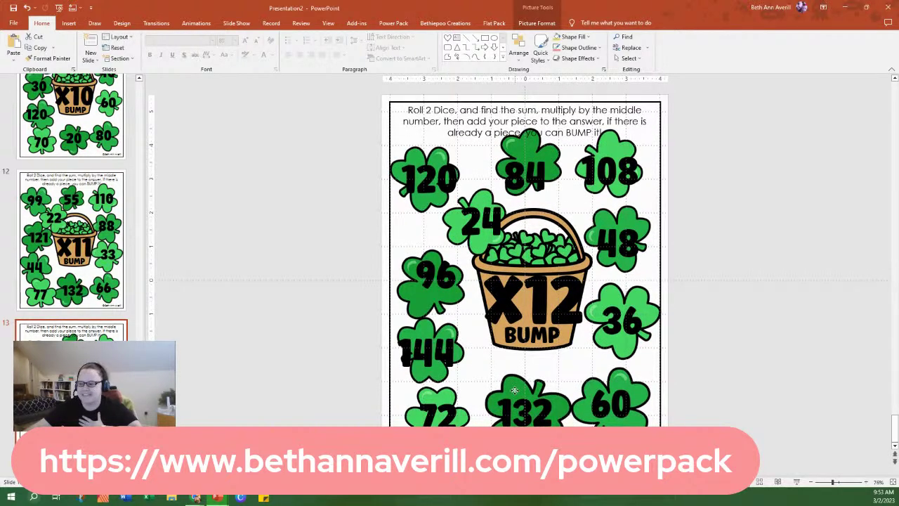
scroll(517, 387, down, 1)
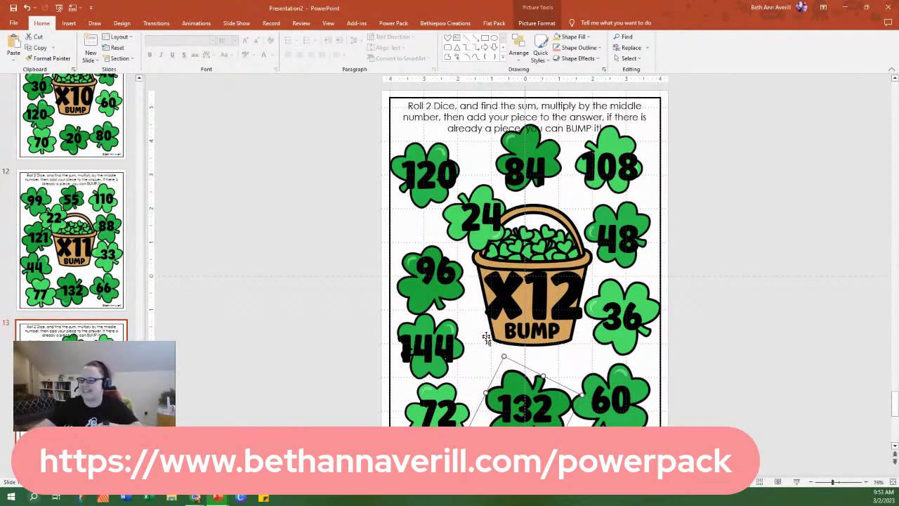
click(506, 363)
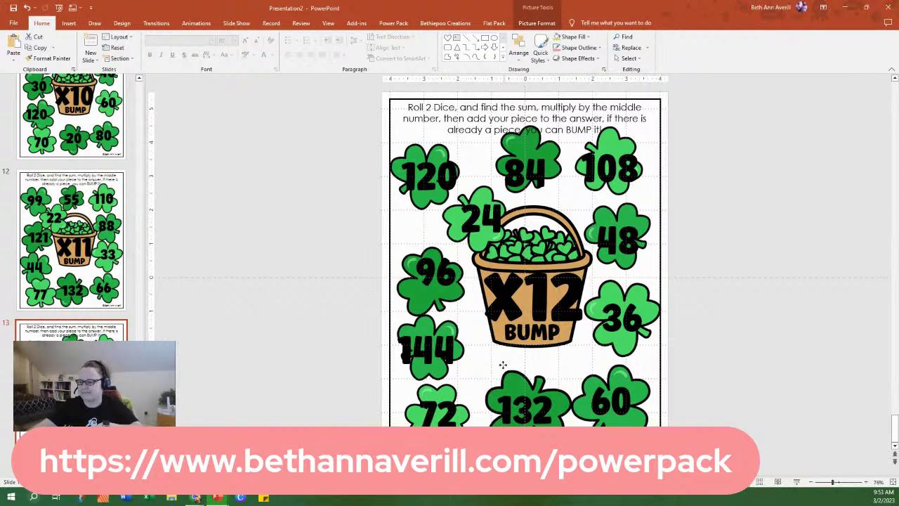
click(503, 365)
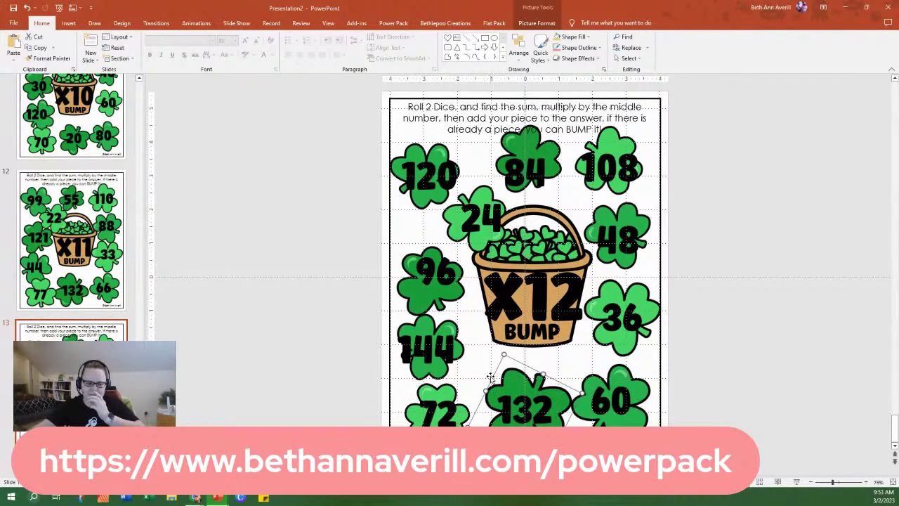
key(Tab)
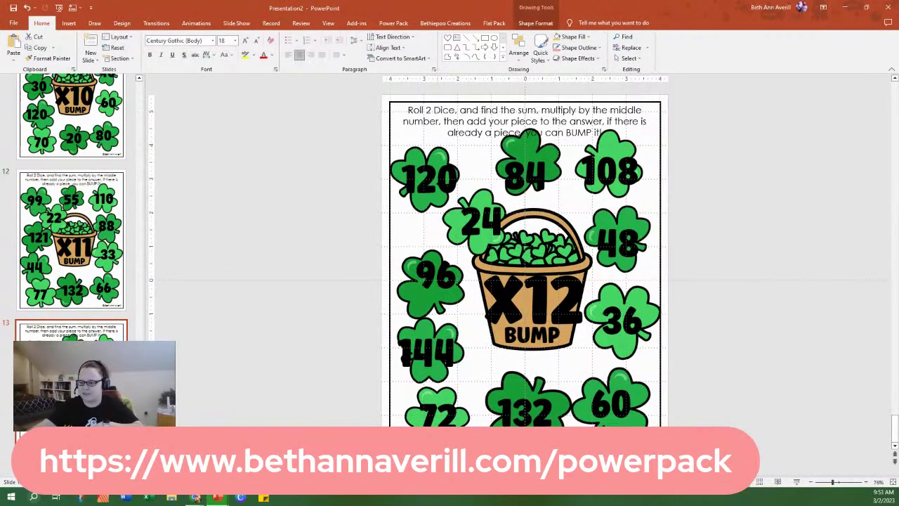
key(Tab)
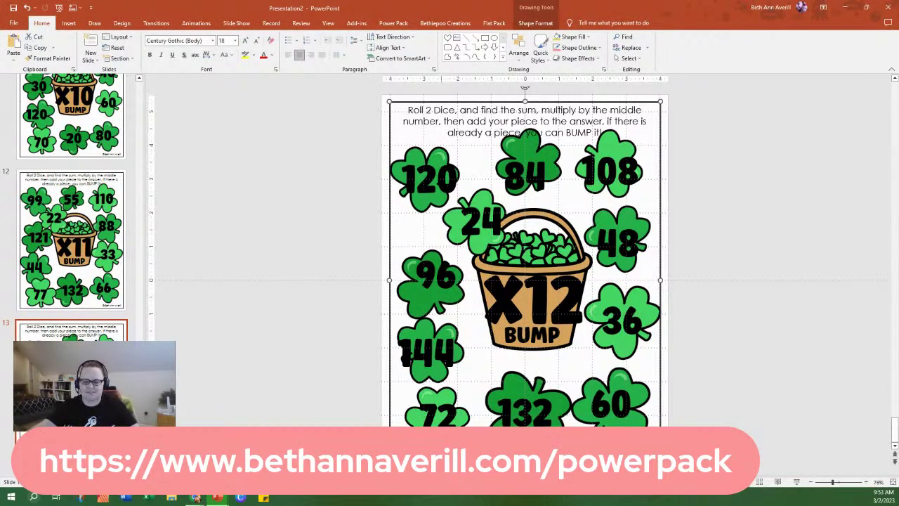
key(Tab)
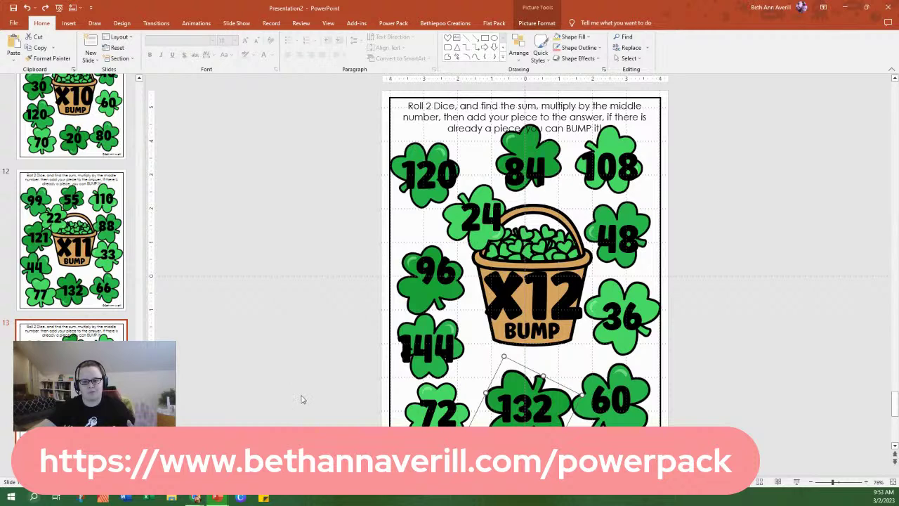
key(Escape)
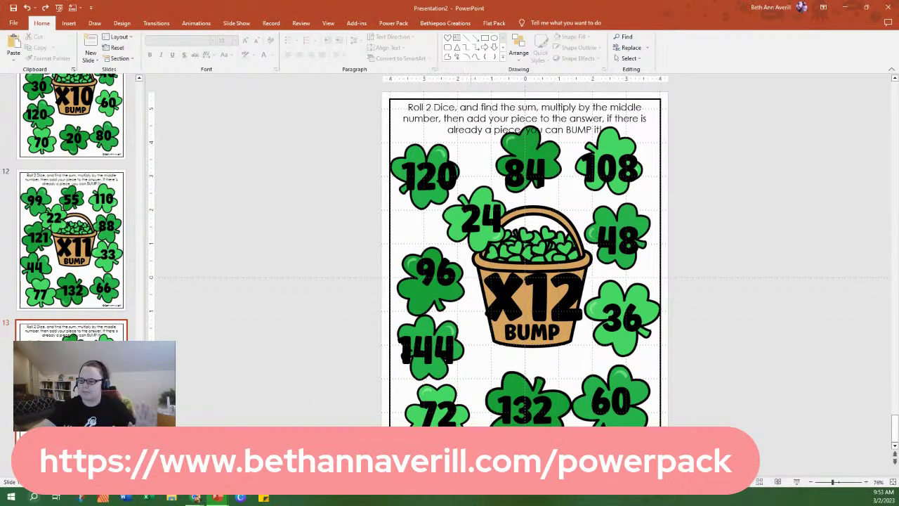
Rotate and enlarge the shamrock behind the 72, and enlarge the shamrock behind the 144.
click(467, 383)
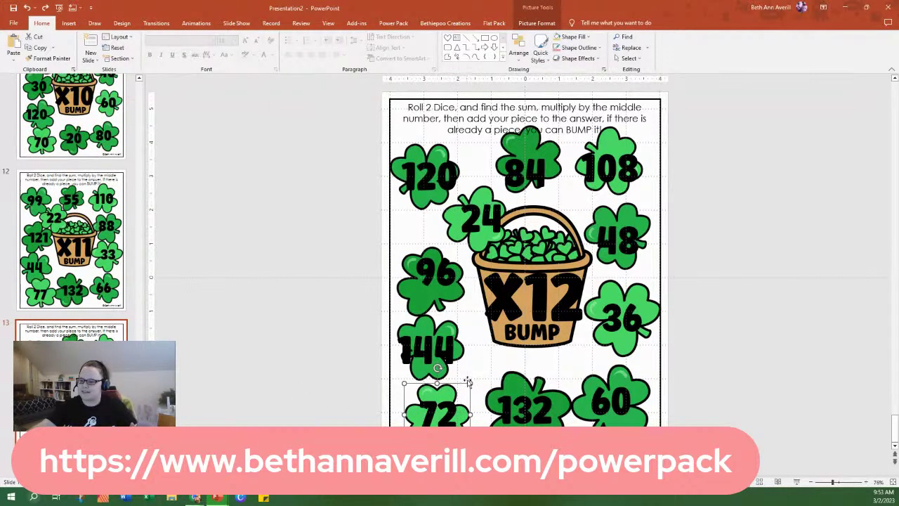
drag(470, 383, 397, 378)
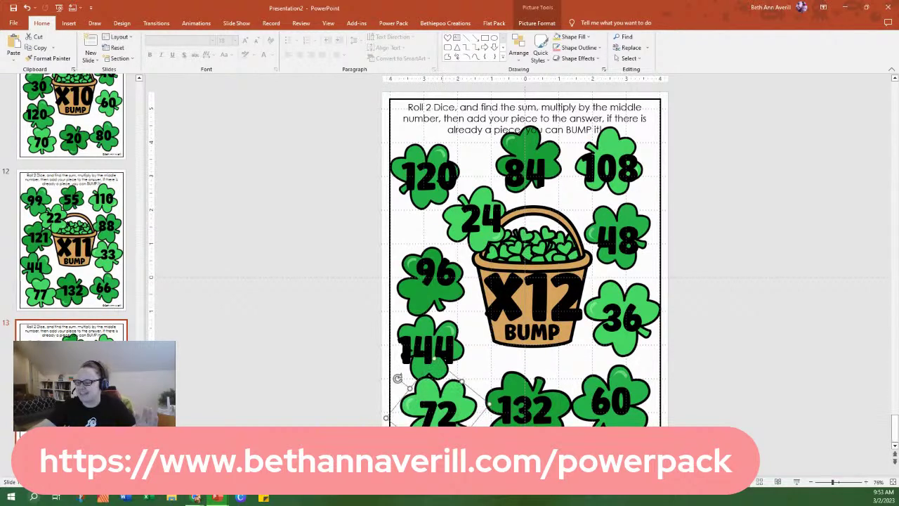
click(420, 376)
click(419, 380)
click(450, 321)
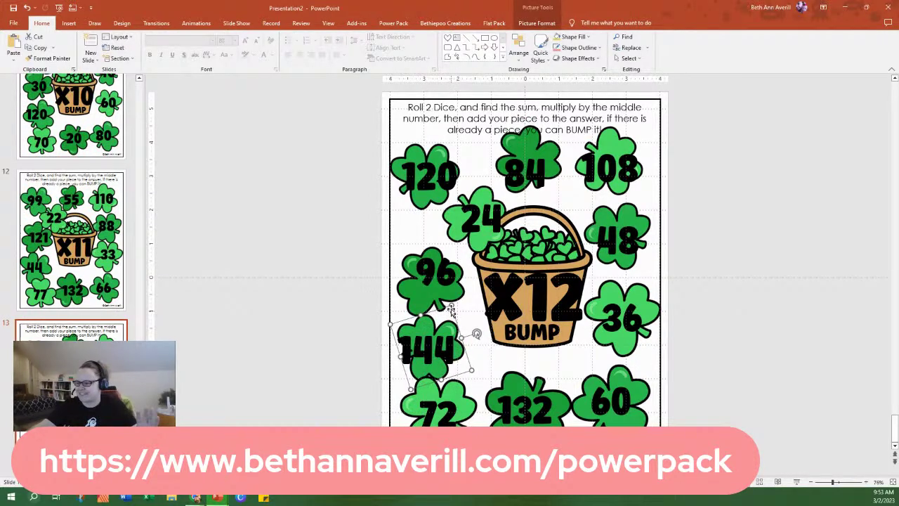
drag(451, 309, 453, 333)
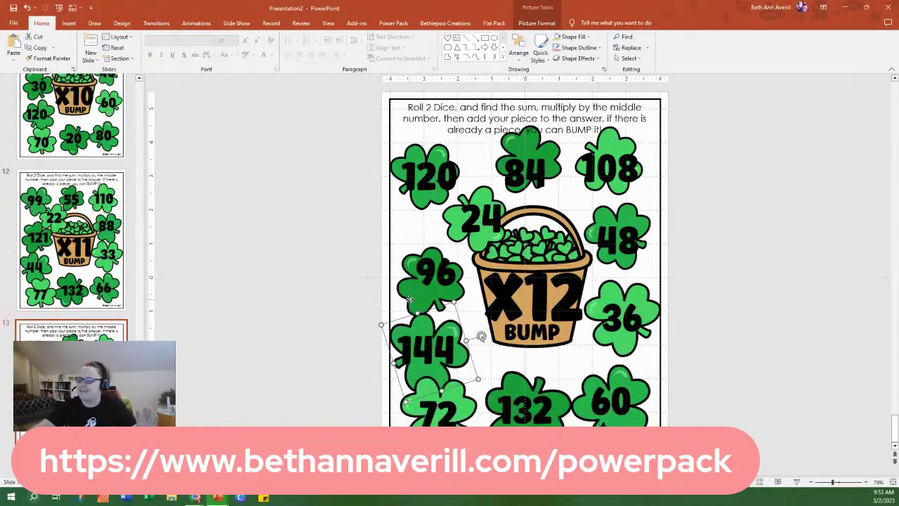
Enlarge the shamrock behind the 96, tilt it counterclockwise and center it under the number.
drag(410, 300, 442, 305)
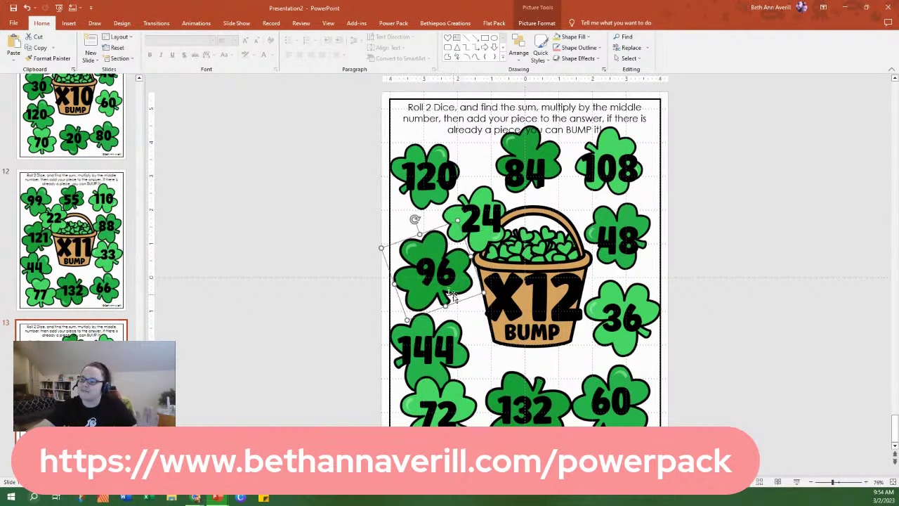
drag(415, 219, 389, 239)
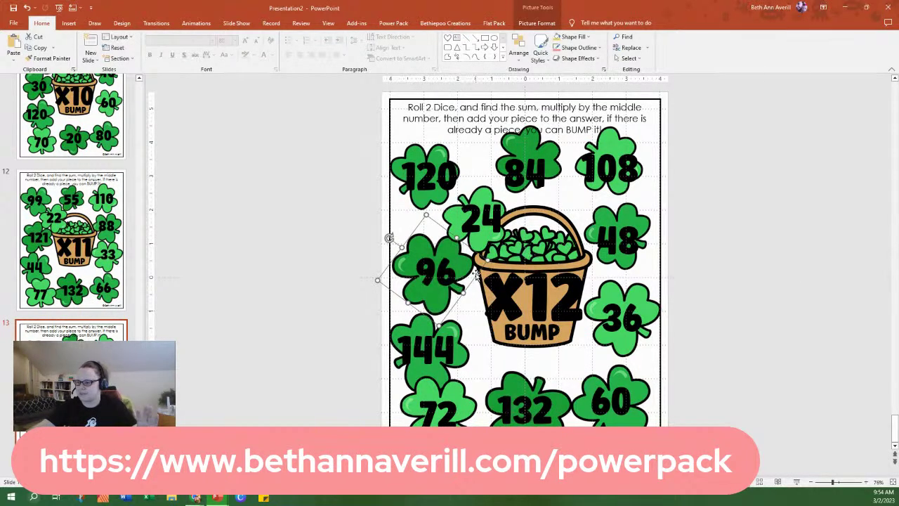
key(Escape)
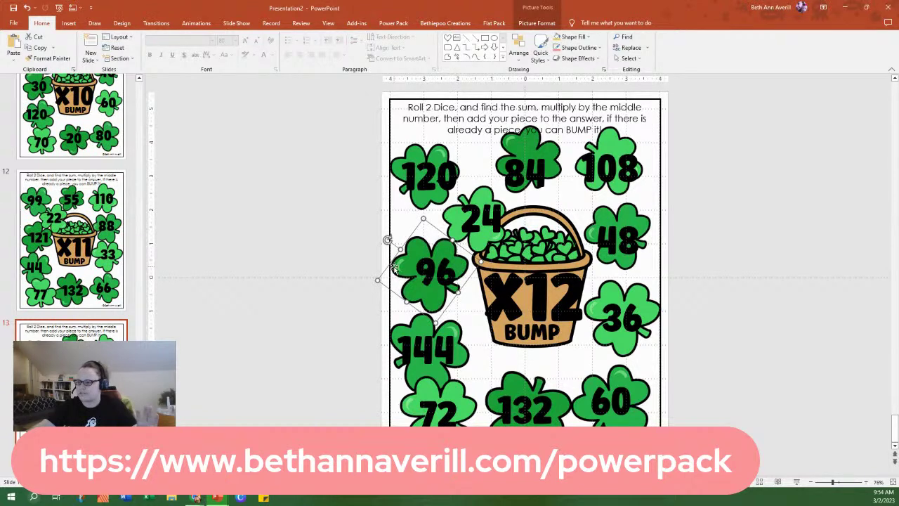
Narrow the 24's text box without splitting the digits, shift the number slightly left, and enlarge the shamrock behind it.
click(452, 220)
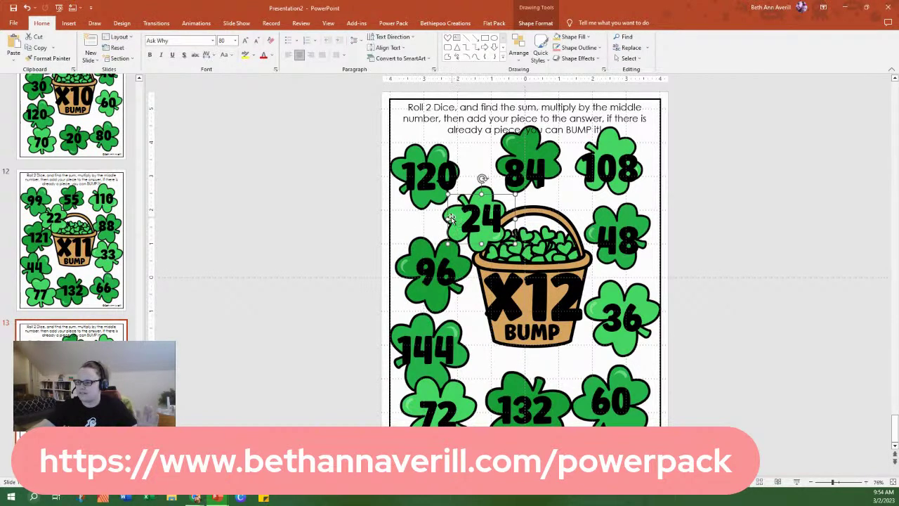
mouse_move(448, 219)
mouse_down()
mouse_move(507, 220)
mouse_move(457, 225)
mouse_up()
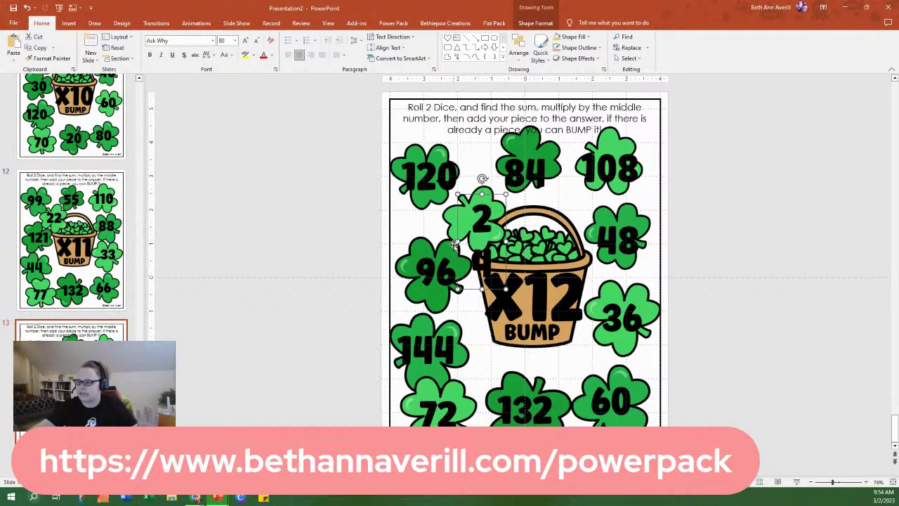
key(ctrl+z)
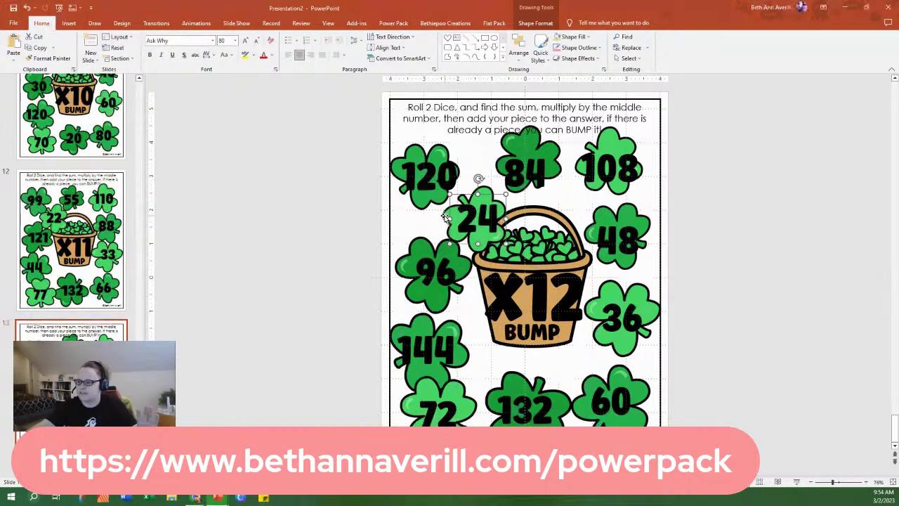
click(457, 218)
mouse_move(489, 177)
mouse_down()
mouse_move(493, 167)
mouse_move(494, 191)
mouse_move(479, 188)
mouse_move(487, 191)
mouse_up()
Enlarge the shamrock behind the 120.
click(421, 201)
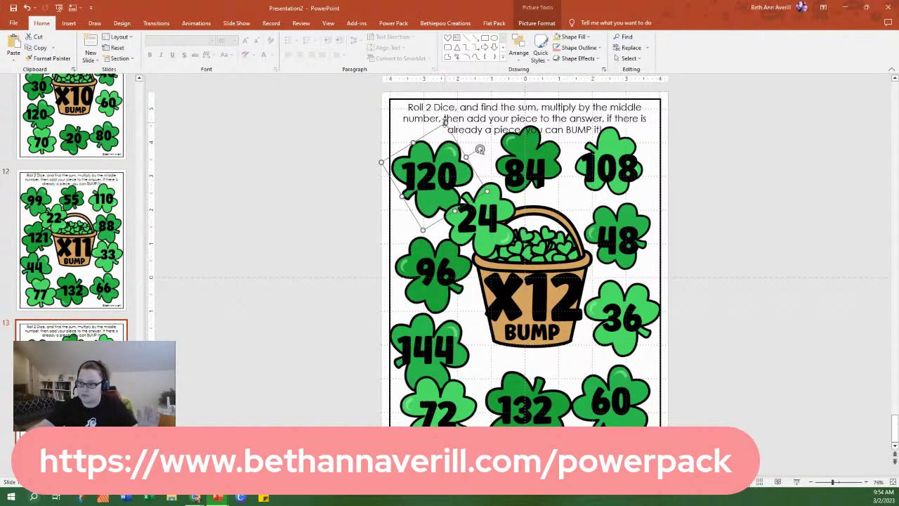
Slightly enlarge the shamrocks behind 120 and 84, and reposition the 84 with its shamrock just below the instruction text.
drag(480, 150, 424, 157)
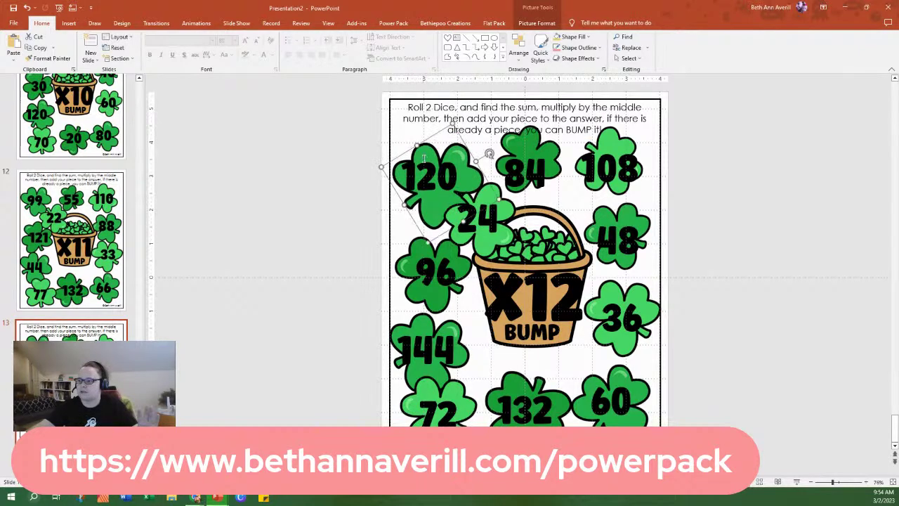
click(527, 149)
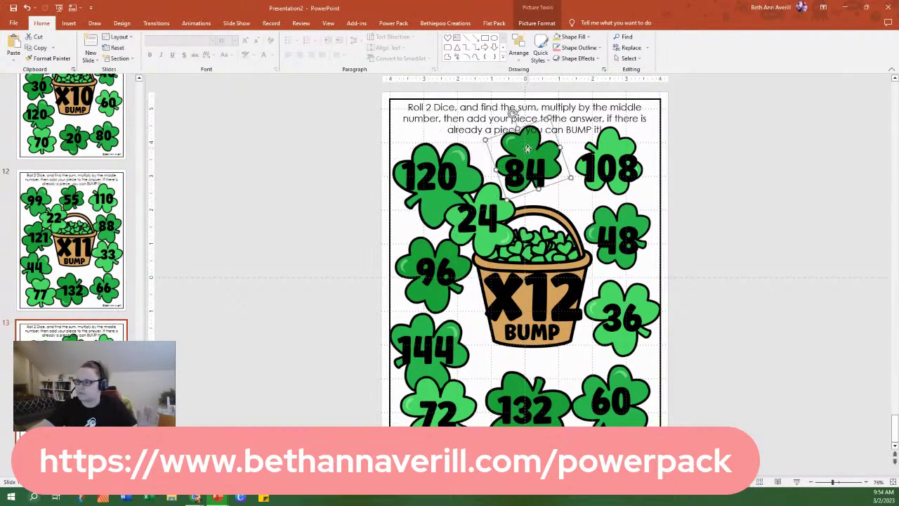
drag(528, 149, 524, 157)
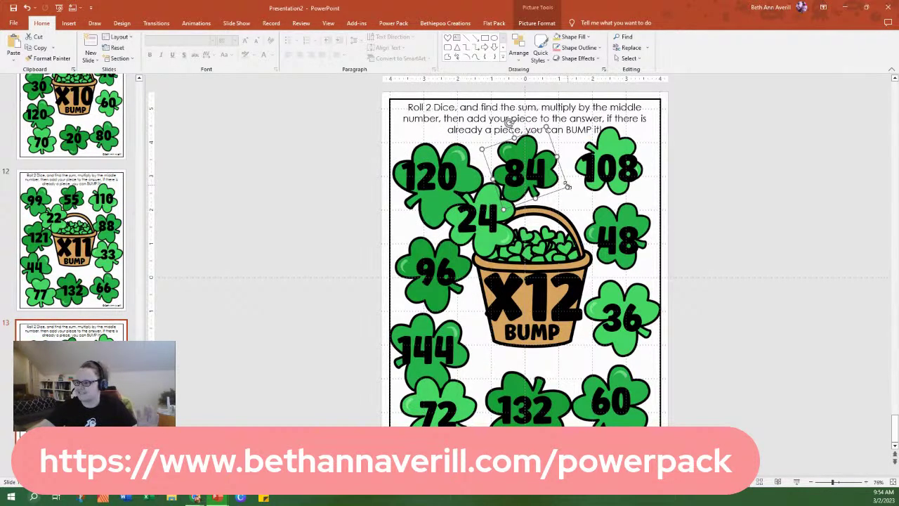
click(512, 155)
drag(504, 162, 538, 151)
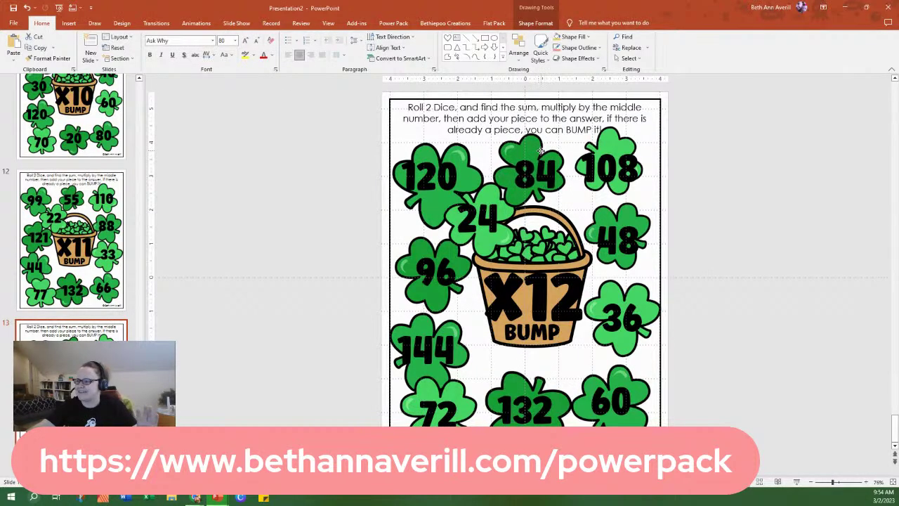
click(510, 150)
drag(518, 118, 520, 119)
Enlarge and rotate the shamrock behind 108 so that it frames the three-digit number.
click(619, 146)
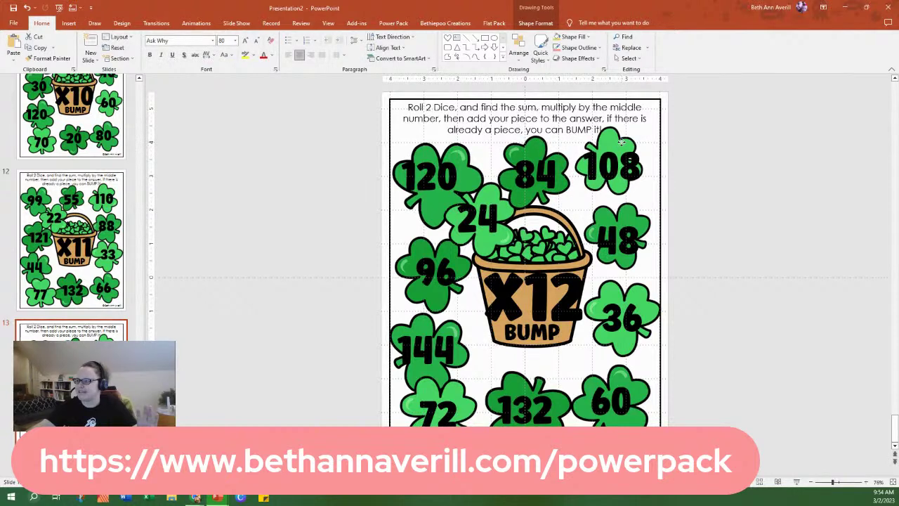
click(615, 137)
click(632, 150)
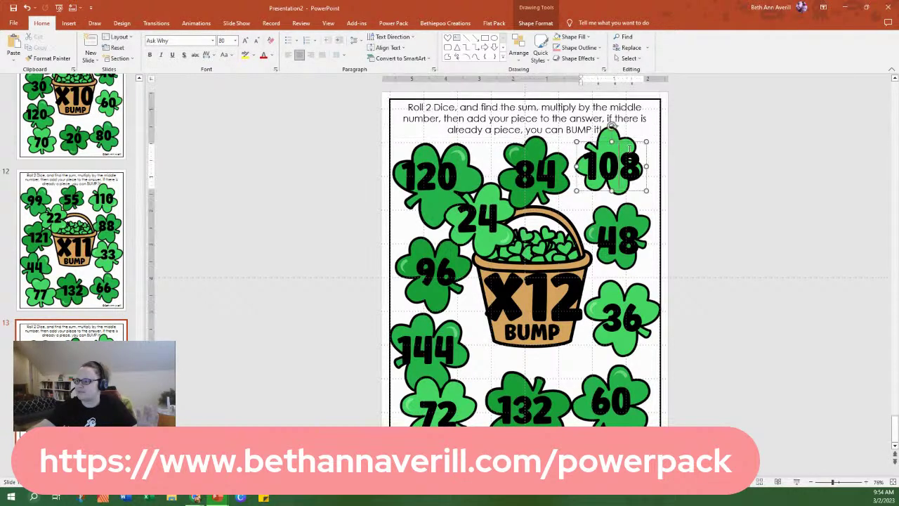
click(628, 138)
drag(628, 138, 599, 186)
click(605, 193)
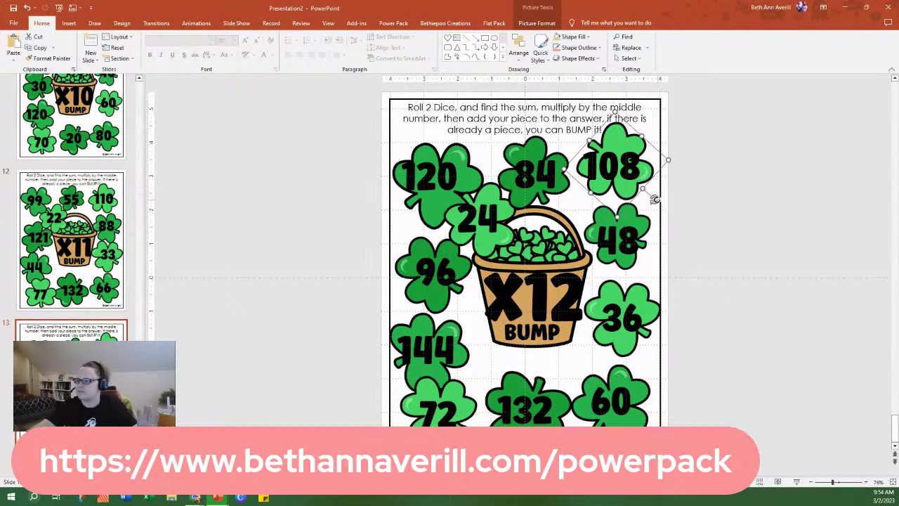
drag(654, 199, 645, 217)
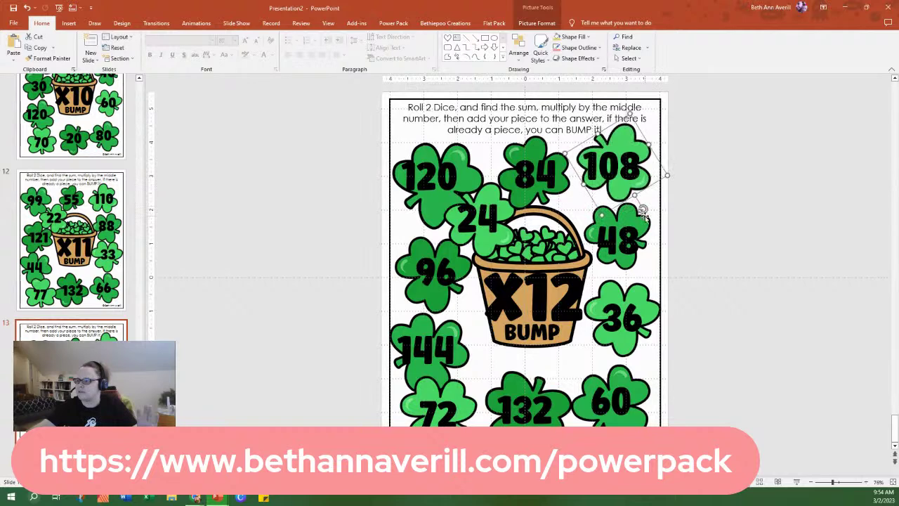
Nudge the shamrock behind 48 down a little and shift the number 36 slightly up on its shamrock.
click(627, 271)
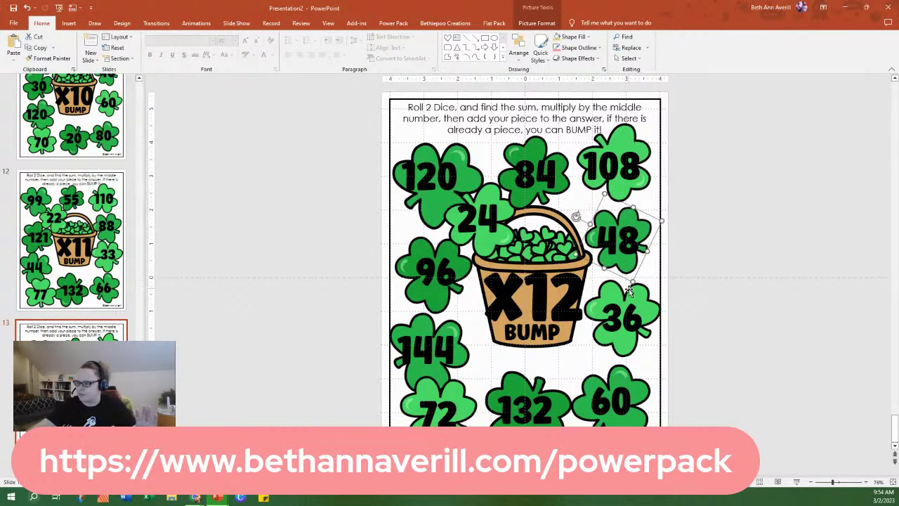
click(648, 300)
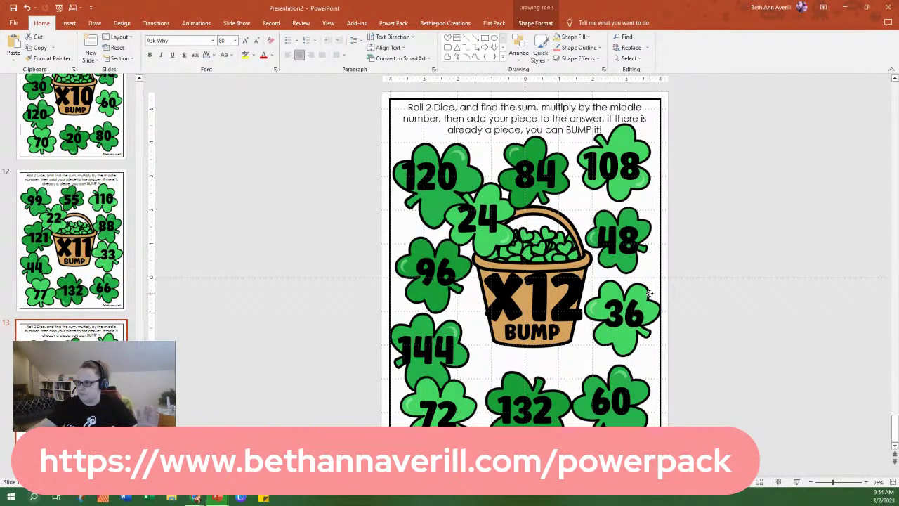
click(704, 345)
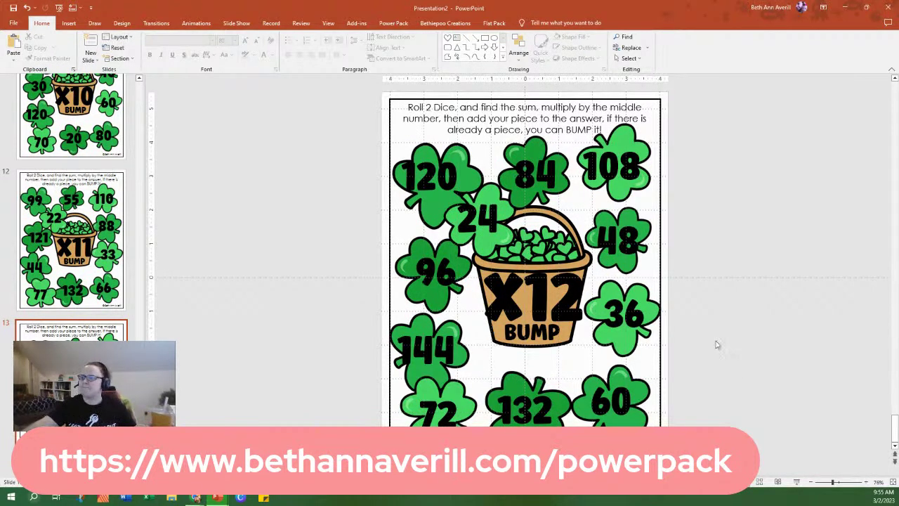
Rotate the shamrock behind 120 more upright and recentre it on its number.
click(434, 214)
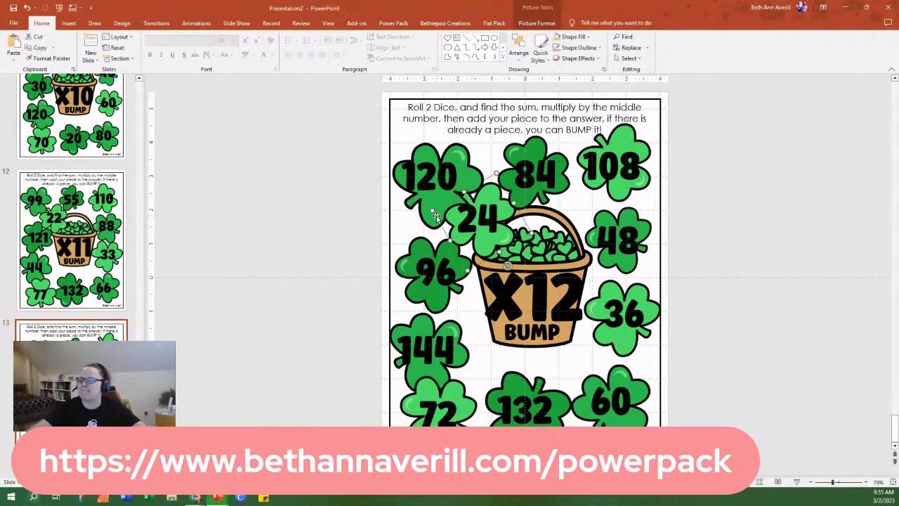
click(425, 211)
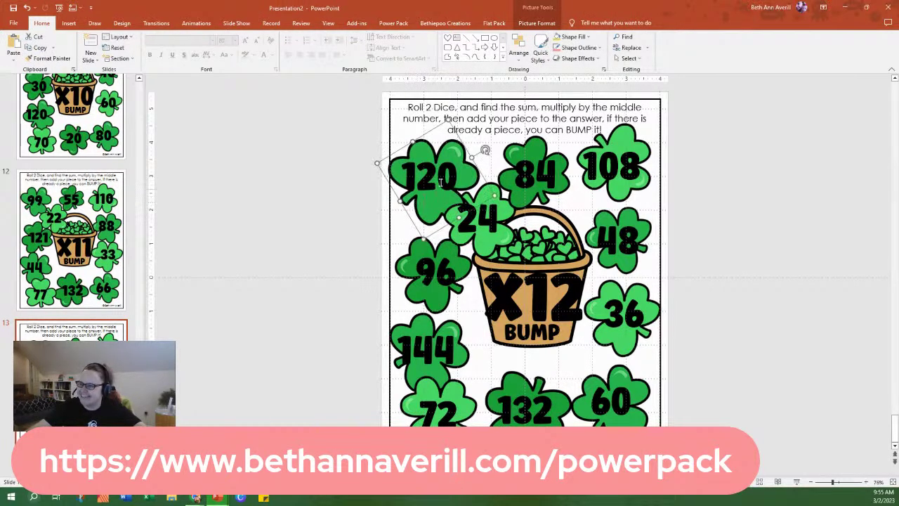
drag(485, 150, 453, 123)
drag(431, 212, 432, 186)
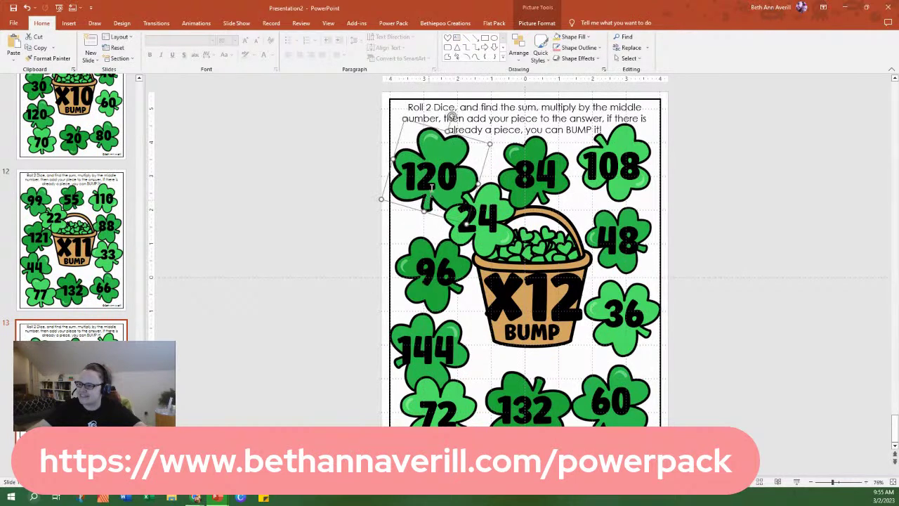
mouse_move(453, 116)
mouse_down()
mouse_move(408, 120)
mouse_move(445, 116)
mouse_up()
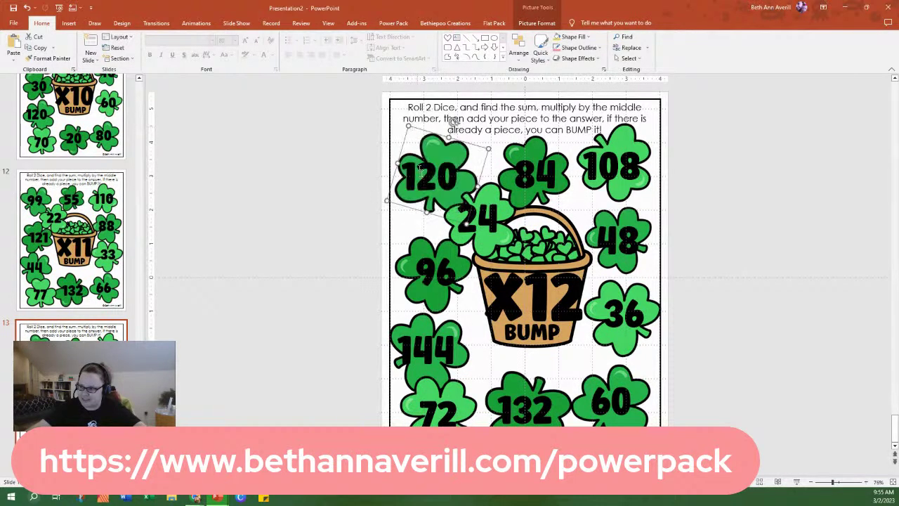
key(Delete)
key(ctrl+z)
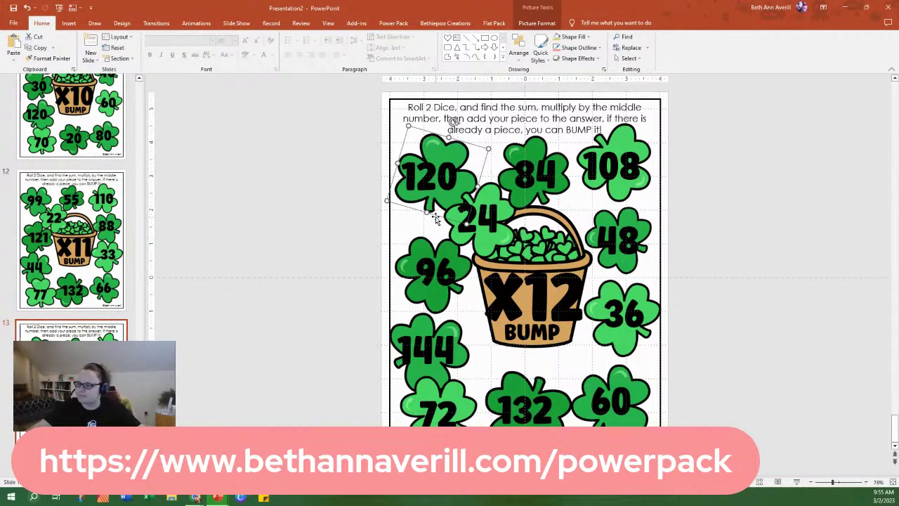
Nudge the shamrocks behind 24 and 96 slightly upward to even out the spacing beside the bucket.
click(435, 220)
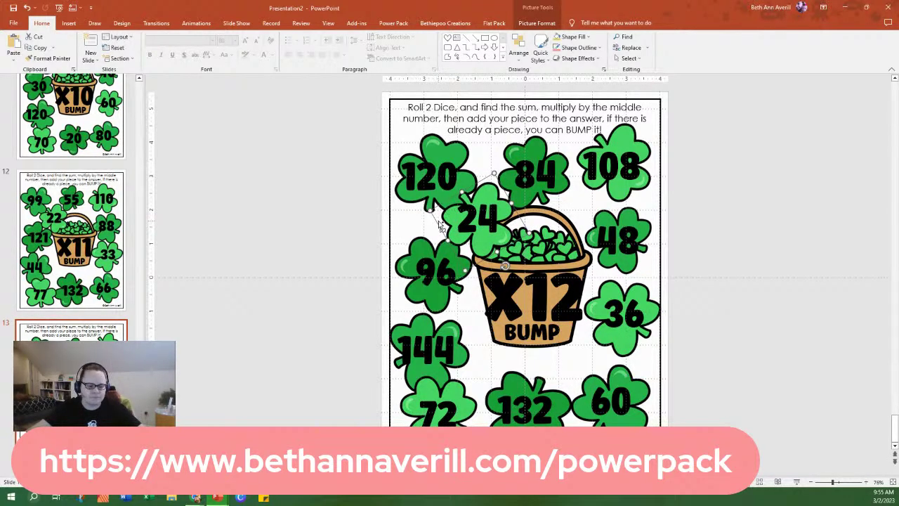
drag(440, 225, 443, 227)
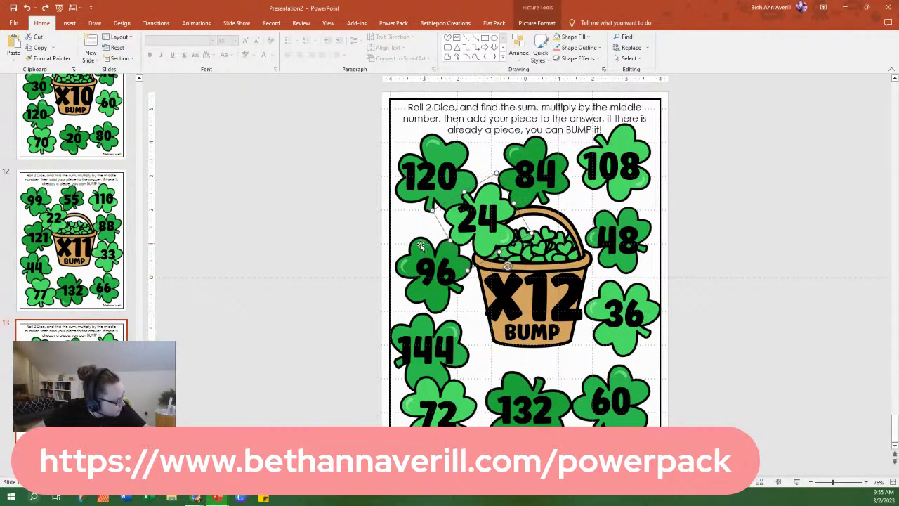
click(444, 305)
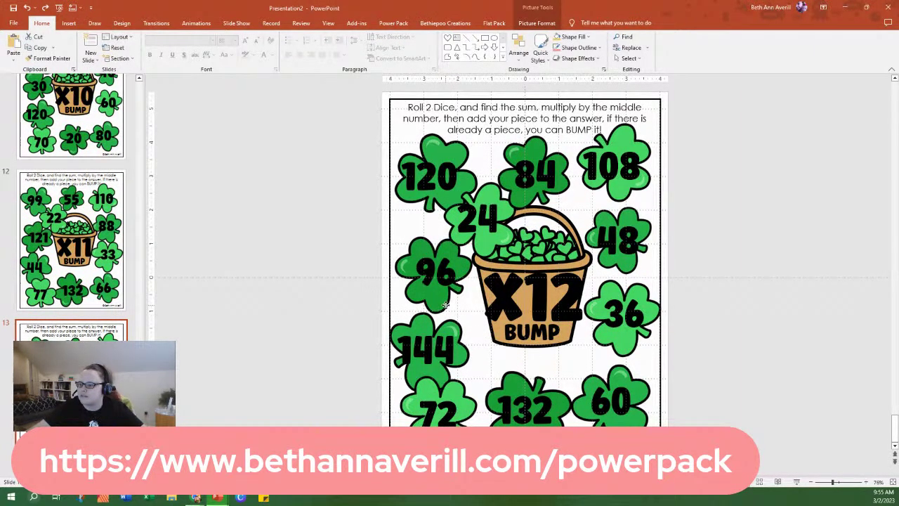
click(430, 294)
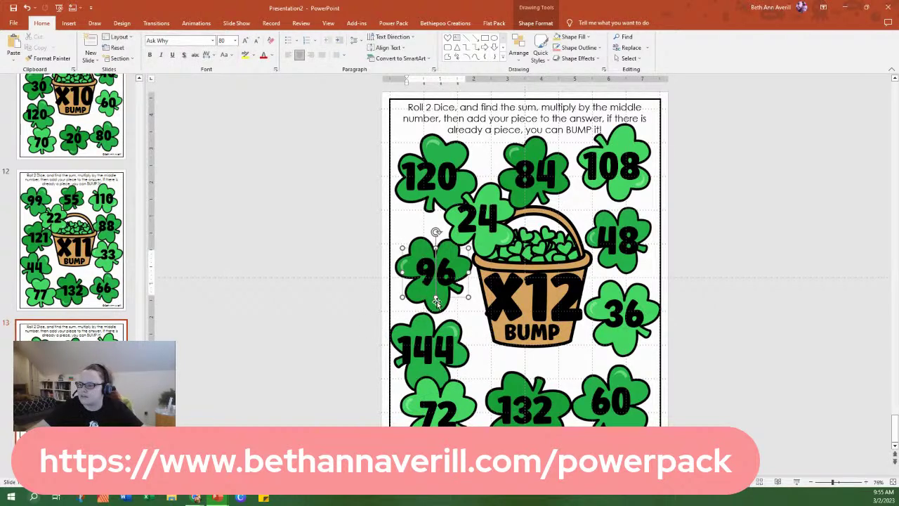
click(480, 247)
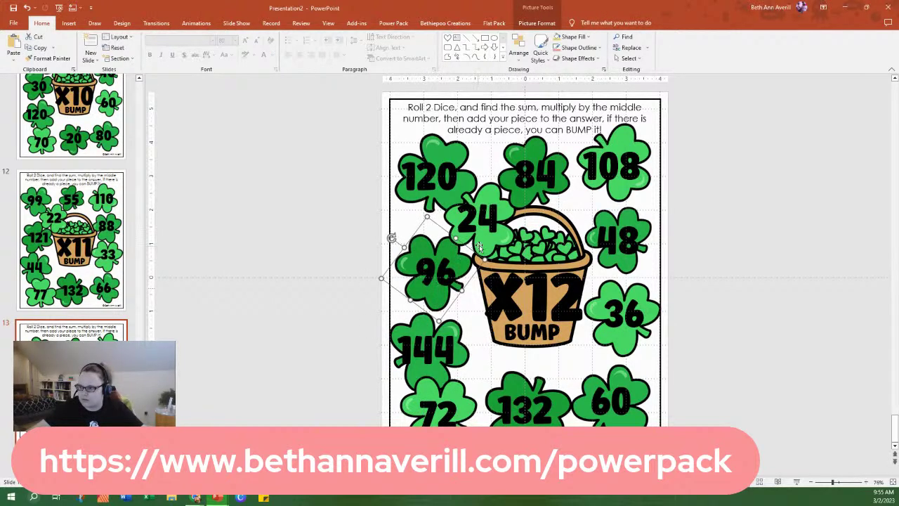
click(483, 245)
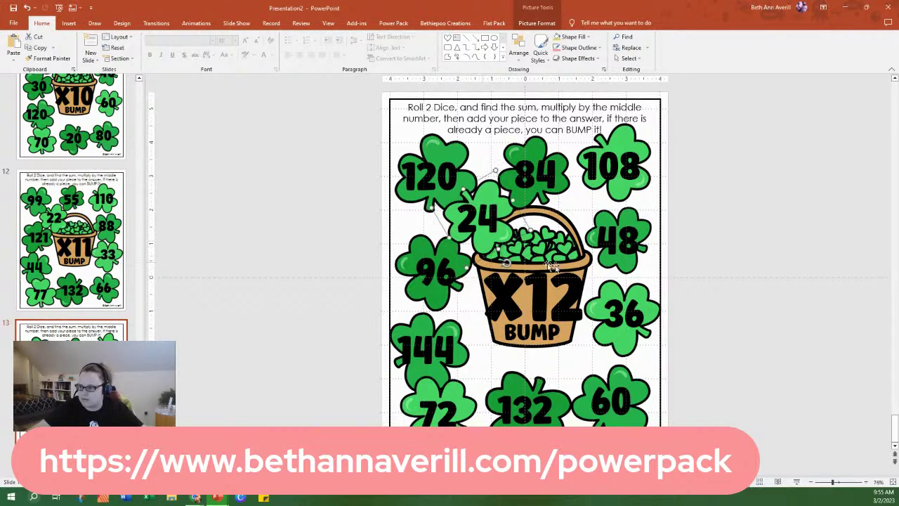
click(755, 238)
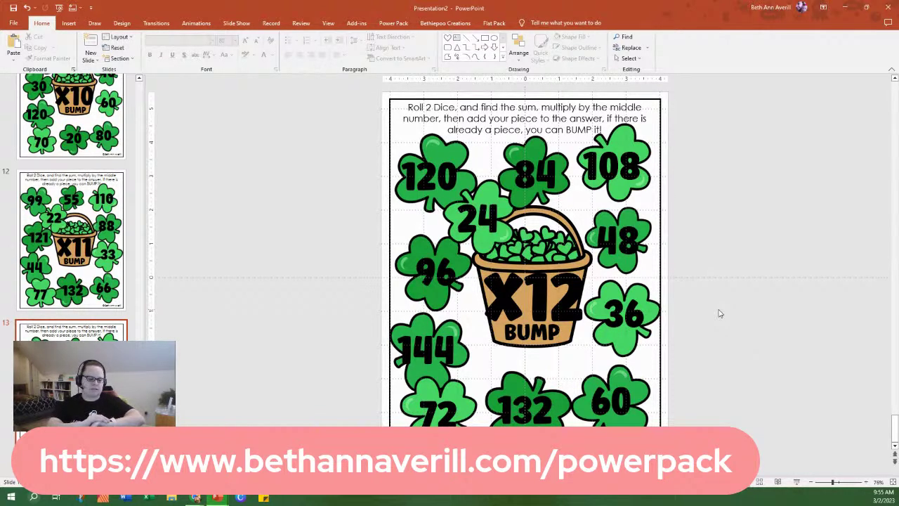
Review all the bump boards together in Slide Sorter view and open slide 2, the Bump Dice Game board.
scroll(720, 313, up, 2)
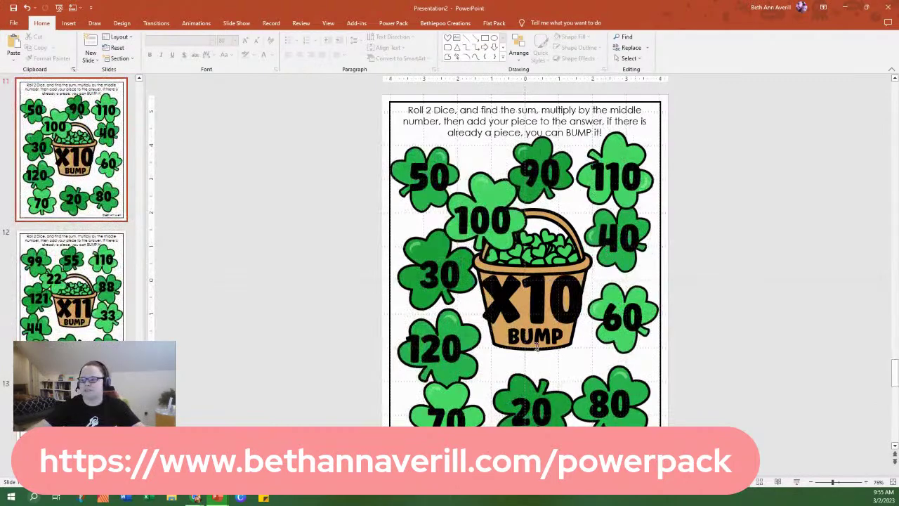
scroll(719, 314, down, 2)
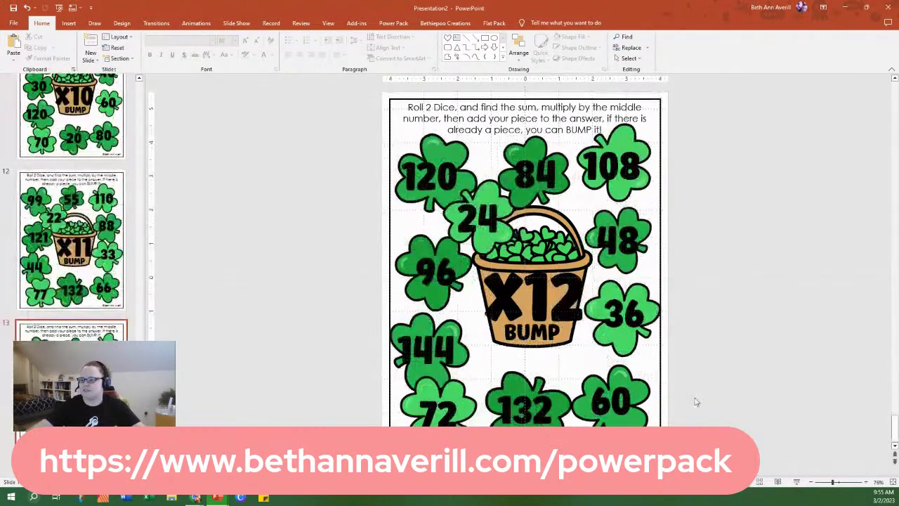
click(773, 482)
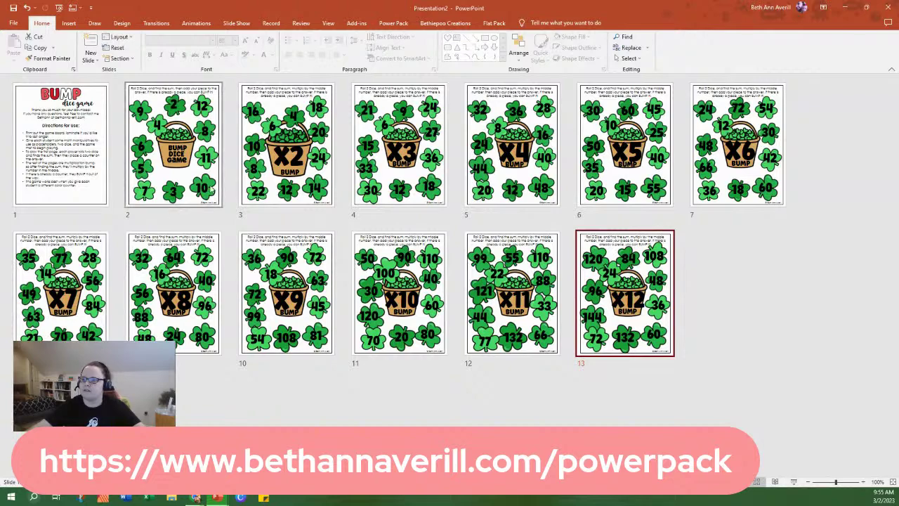
double_click(198, 188)
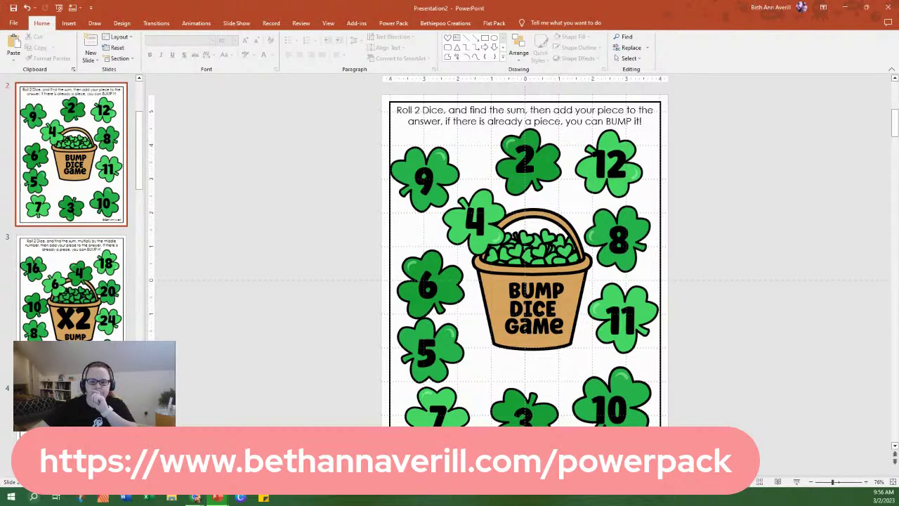
Try colouring the word "Game" on the bucket with the darker green sampled from the shamrock behind 5.
click(547, 334)
click(553, 342)
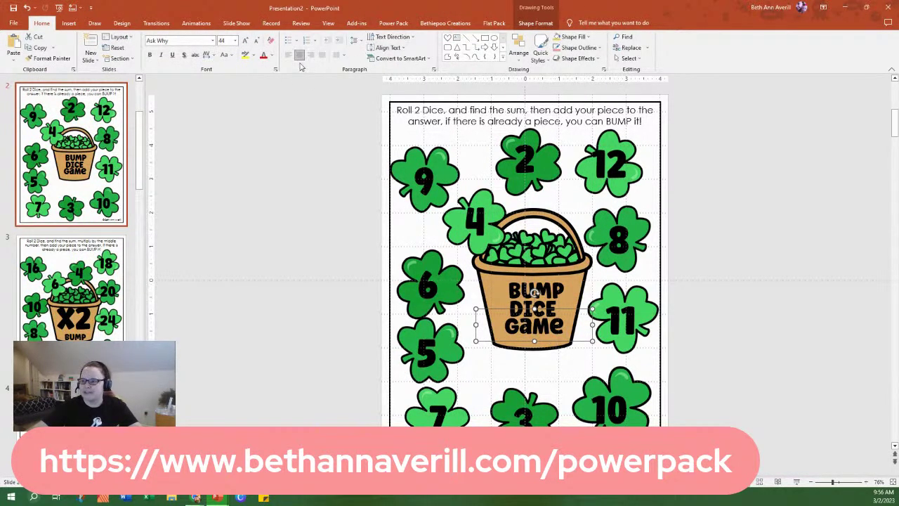
click(272, 55)
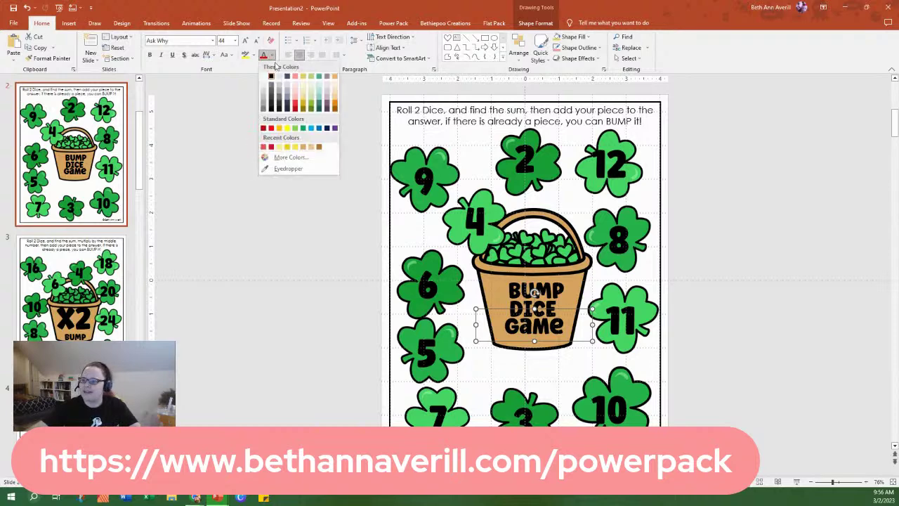
click(283, 170)
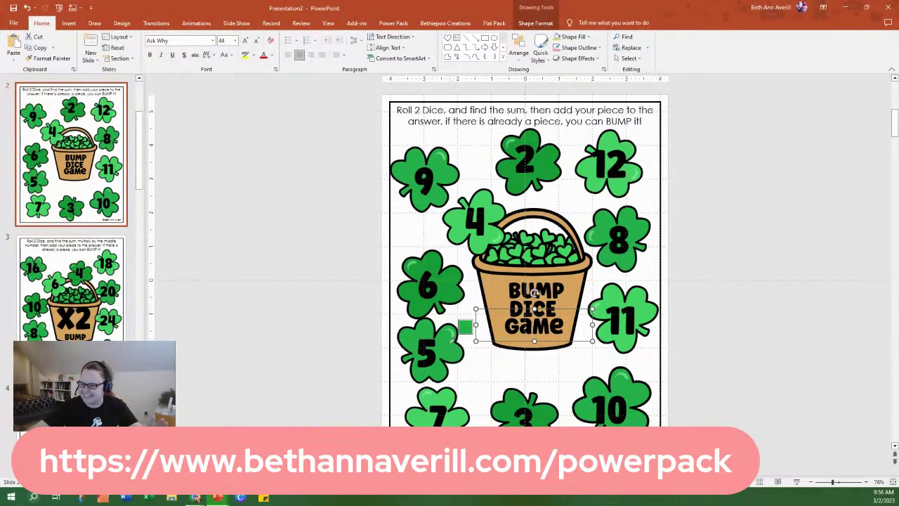
click(464, 330)
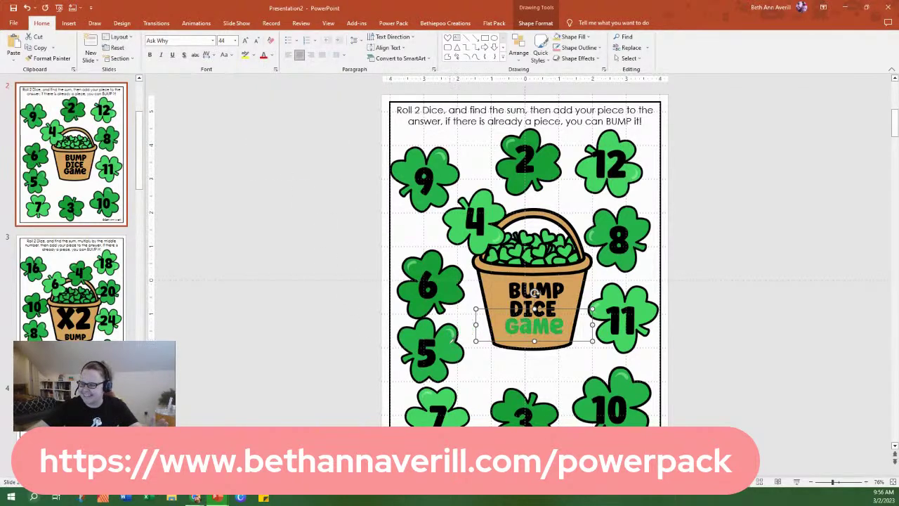
Recolour the word "Game" with the lighter green sampled from the shamrock behind 7.
click(272, 56)
click(283, 170)
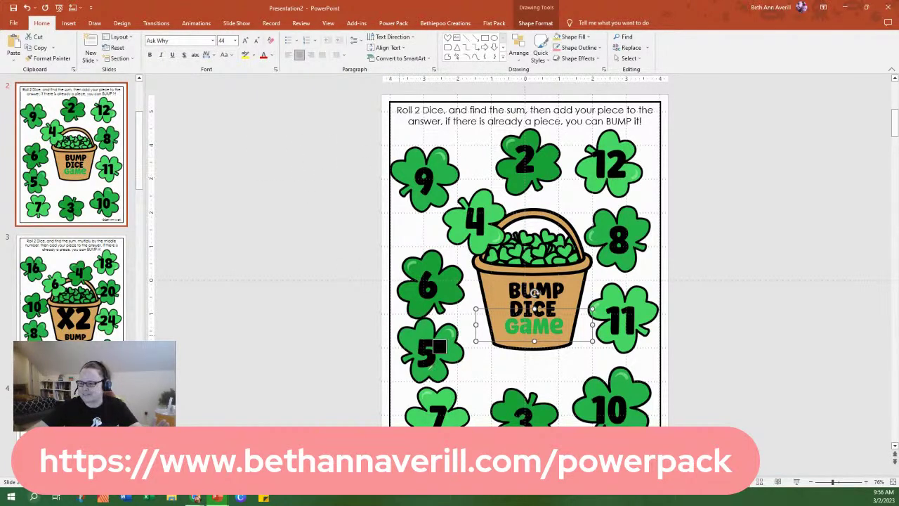
click(446, 395)
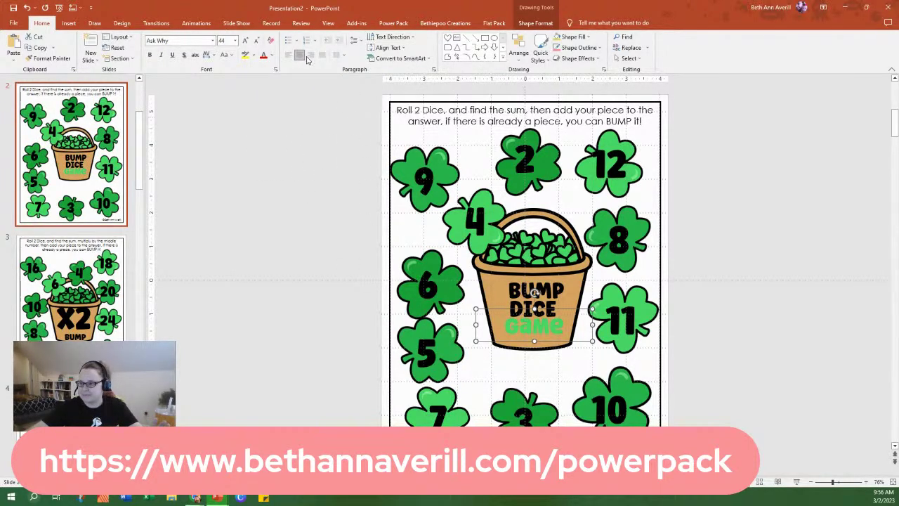
Try colouring the word "Game" on the bucket with the green sampled from the shamrock behind 2.
click(274, 56)
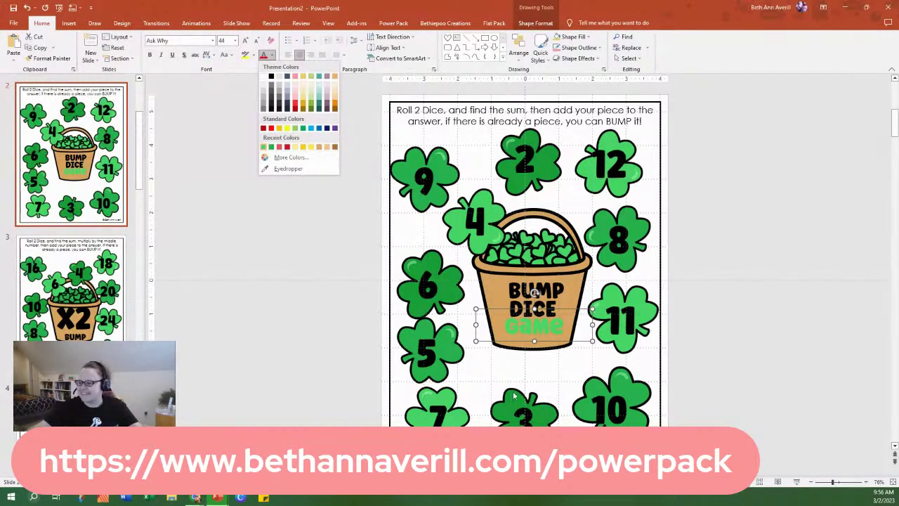
click(287, 168)
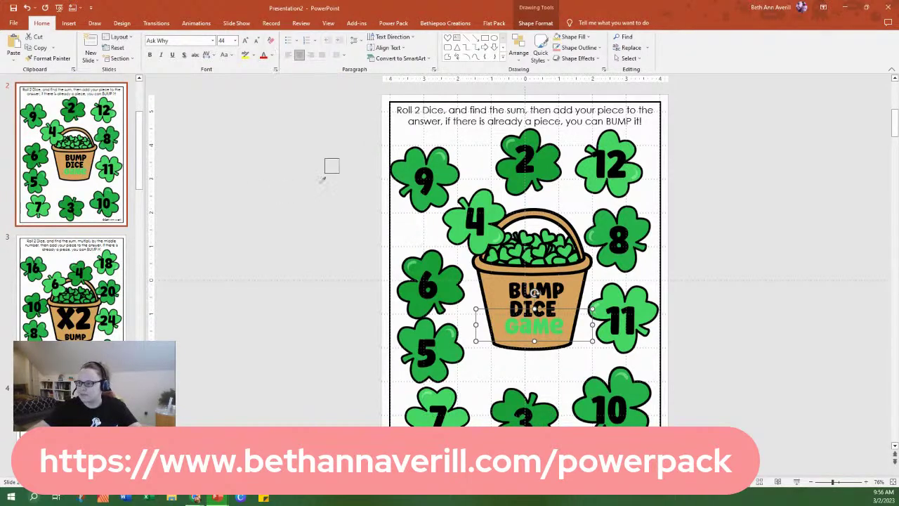
click(544, 158)
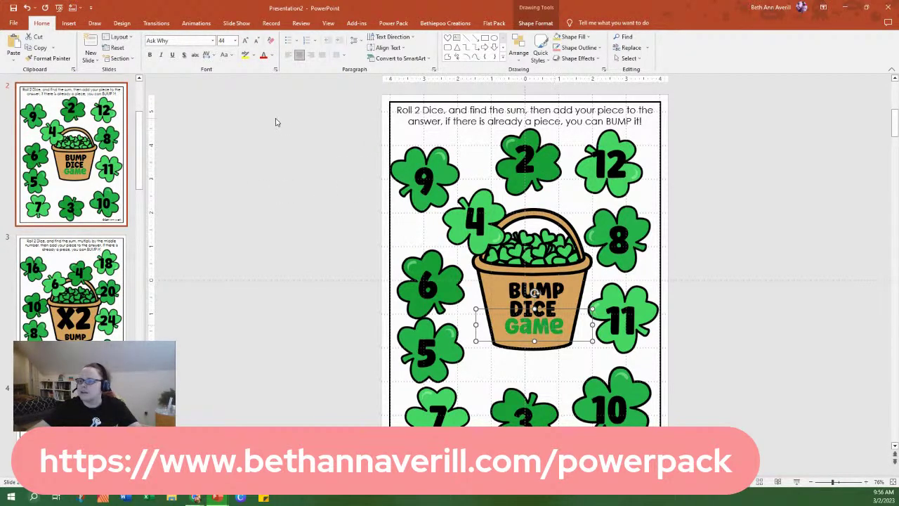
Set the word "Game" on the bucket to black.
click(269, 56)
click(275, 90)
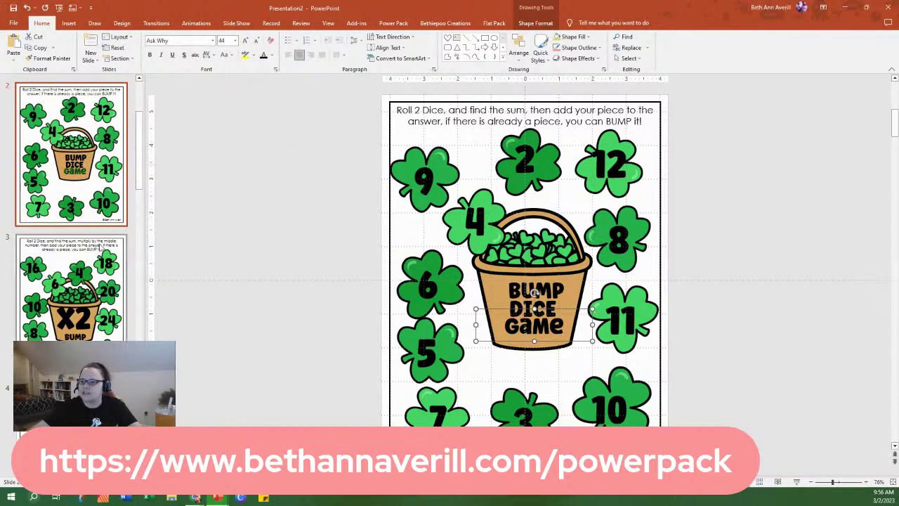
On slide 1, recolour the letters B and P of the BUMP title with a recently used shamrock green.
scroll(97, 239, up, 2)
click(88, 200)
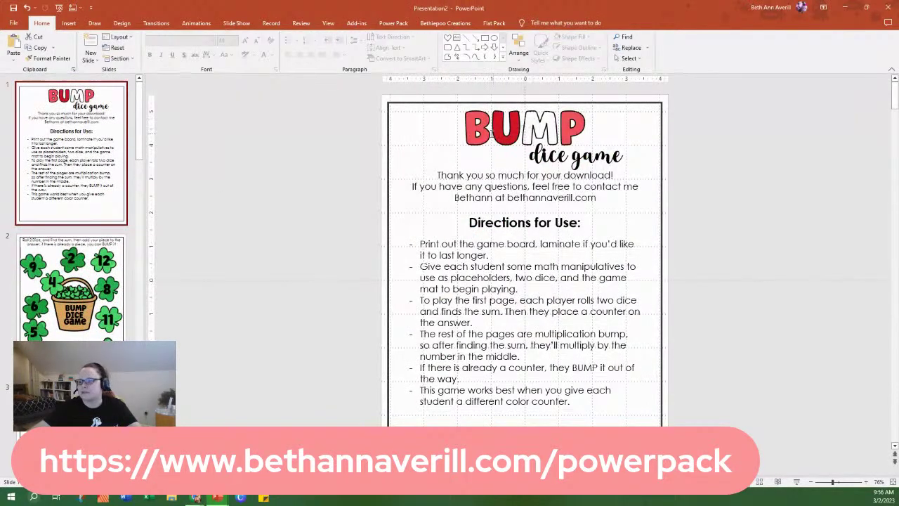
drag(492, 133, 472, 130)
drag(587, 131, 559, 131)
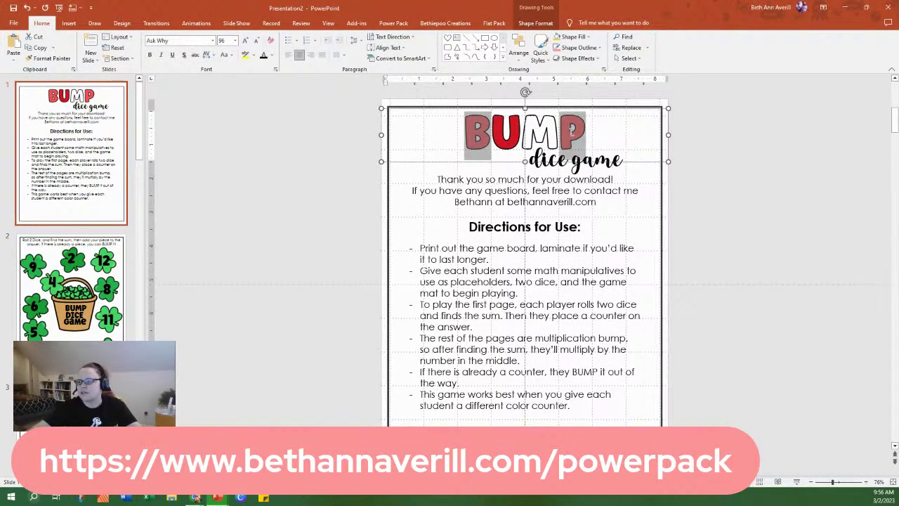
click(272, 56)
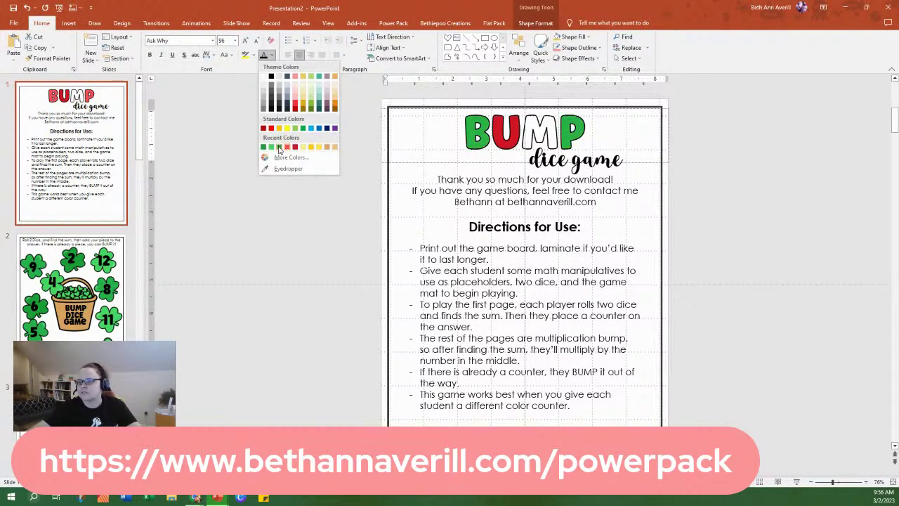
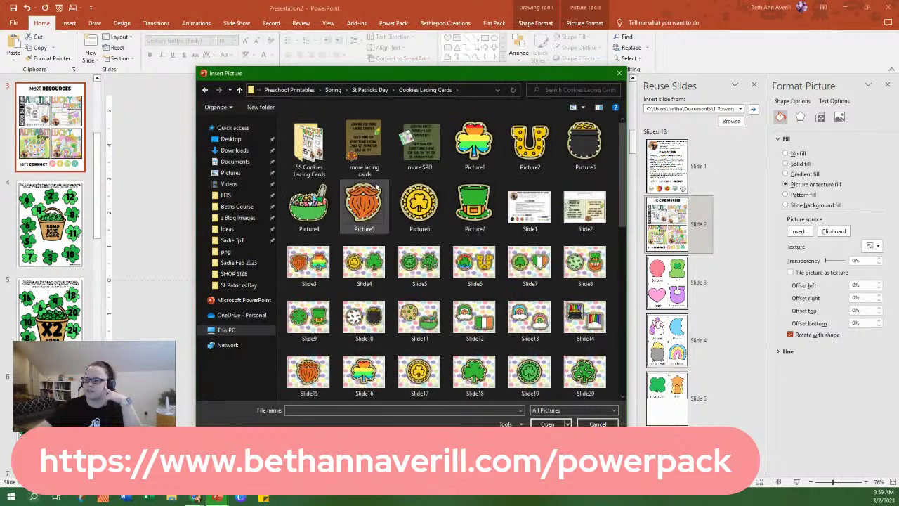
Fill the first More Resources square with the St Patricks lacing cards cover from SS Cookies Lacing Cards.
double_click(309, 146)
double_click(309, 144)
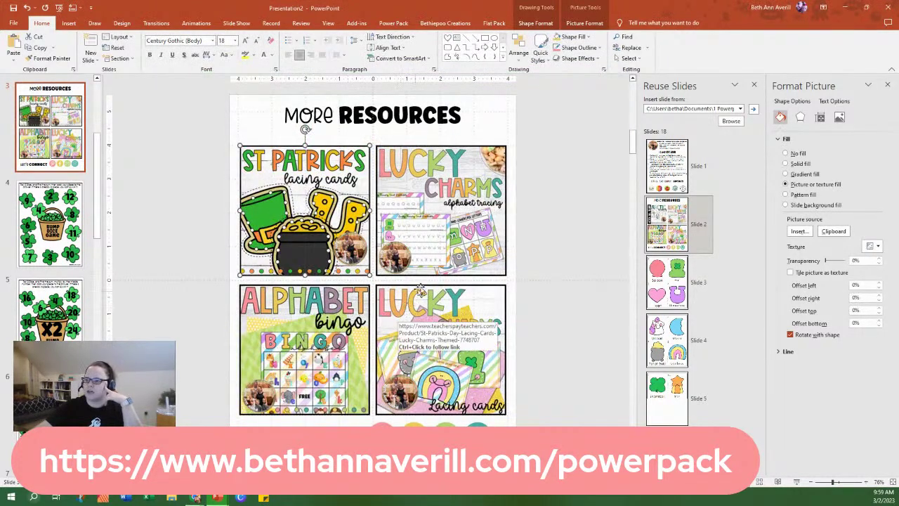
Switch to Chrome and open teacherspayteachers.com in a new tab.
click(197, 498)
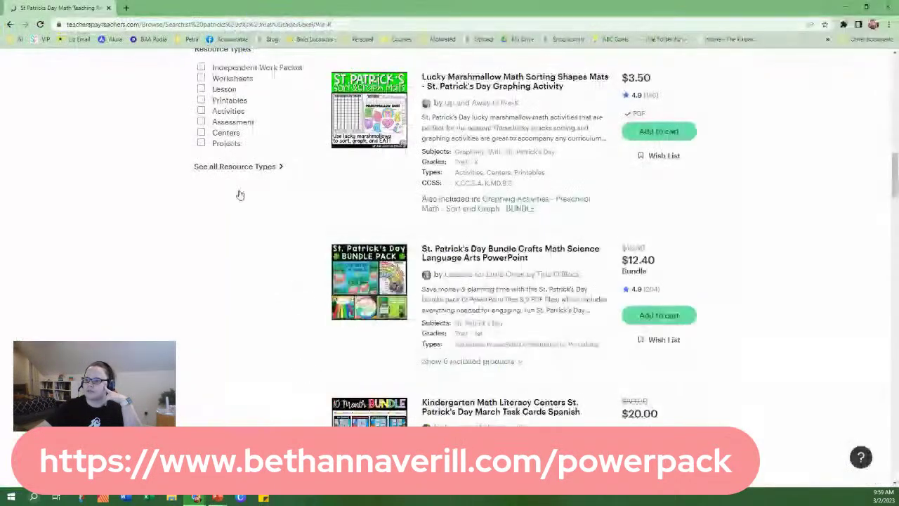
click(126, 8)
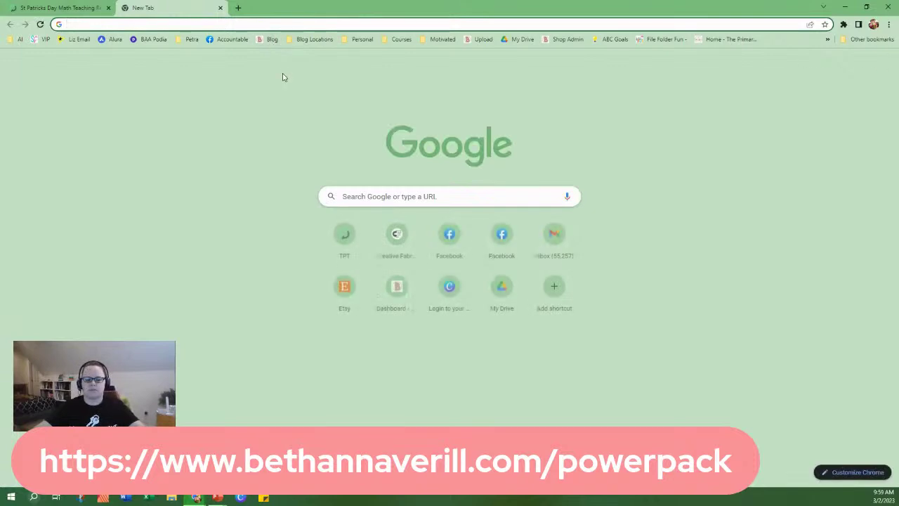
text(teacherspayteachers.com)
key(Return)
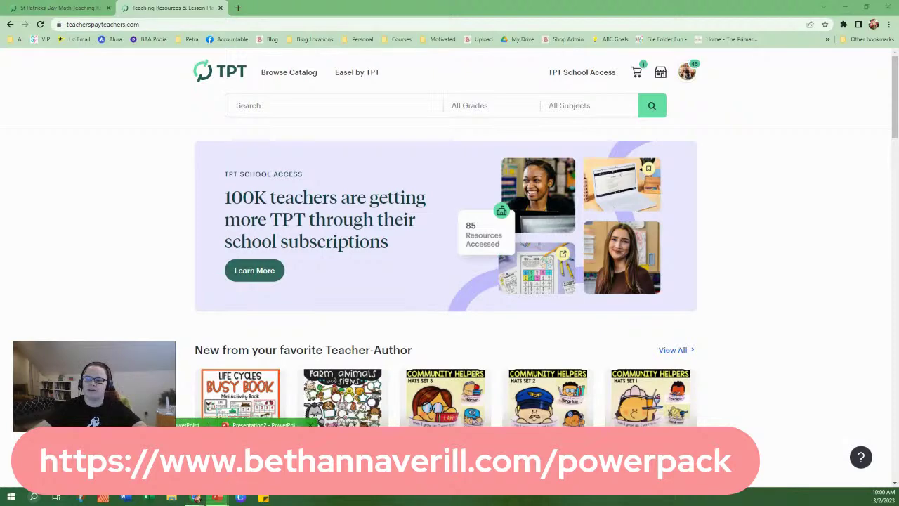
Switch back to PowerPoint and open slide 2 with the Terms of Use.
click(217, 498)
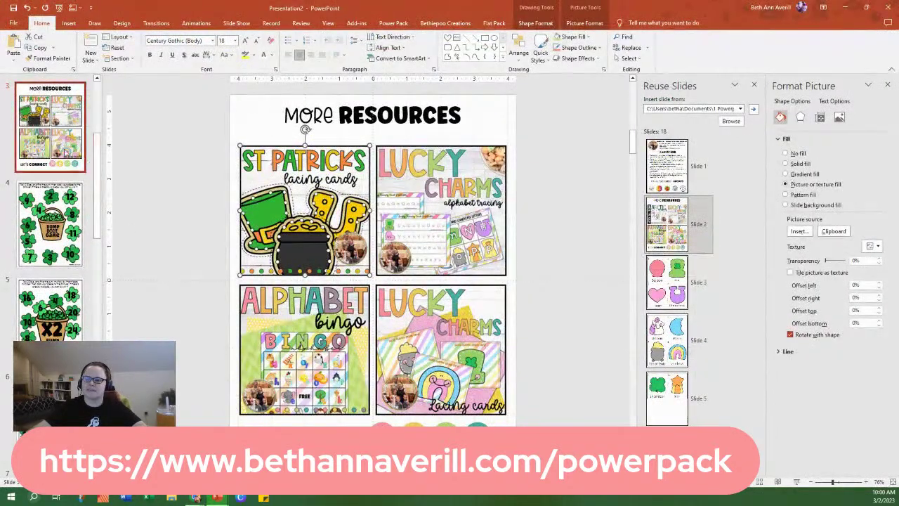
scroll(64, 151, up, 1)
scroll(63, 151, up, 2)
click(60, 196)
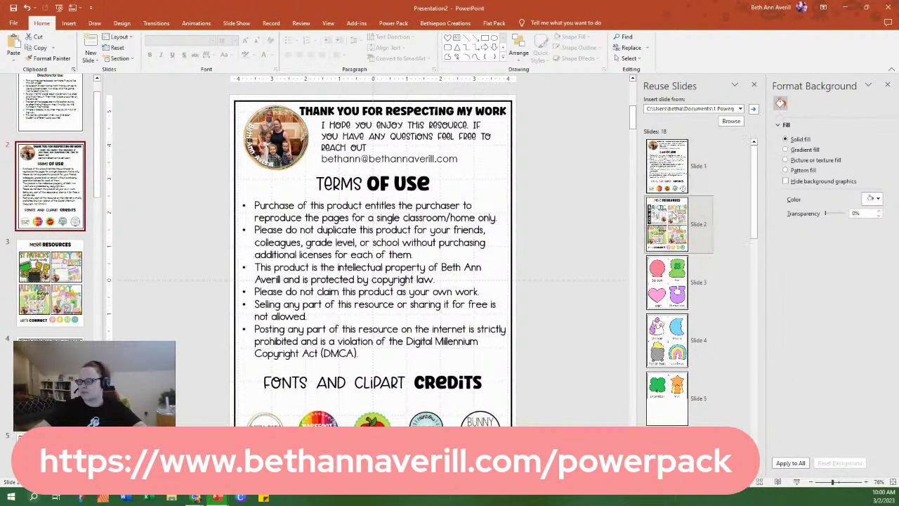
Load the slides of the recently used presentation from the Beths Course folder for reuse.
click(740, 109)
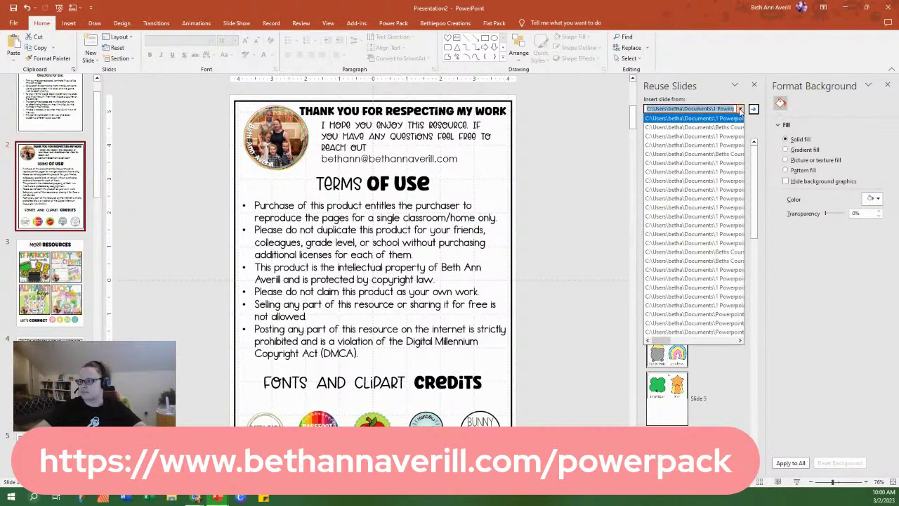
click(741, 119)
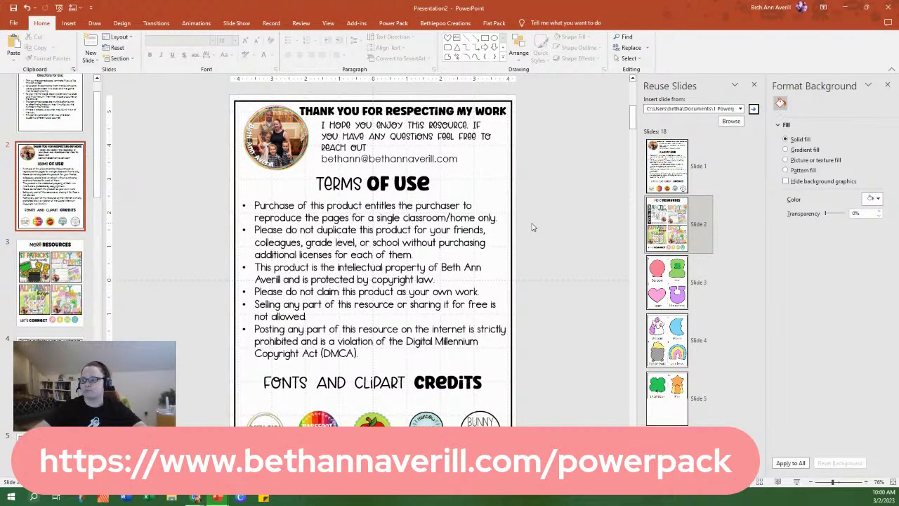
click(739, 109)
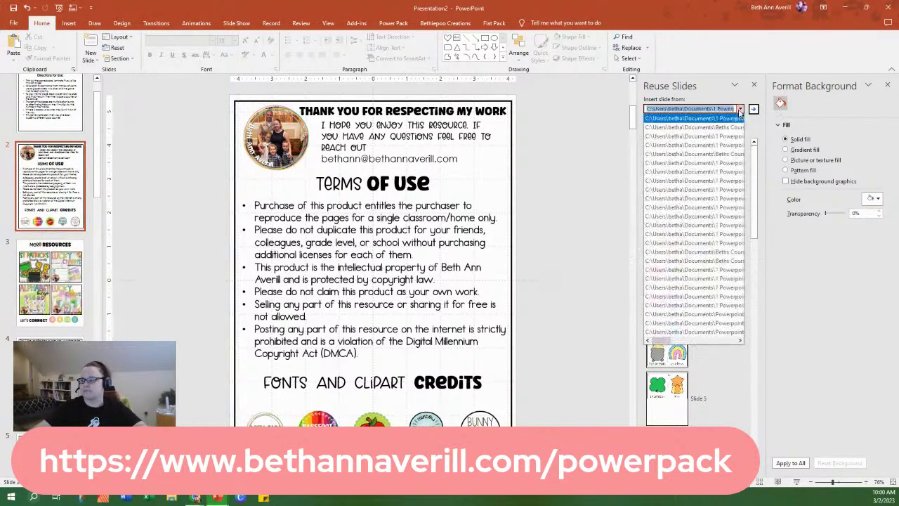
click(738, 121)
click(753, 109)
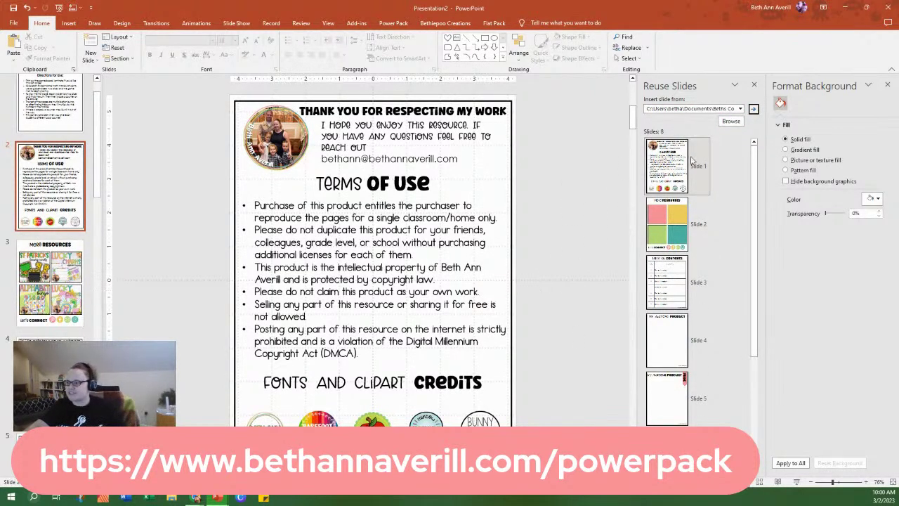
Look at the directions slide, and select the St Patricks lacing cards picture on the More Resources slide.
scroll(53, 170, up, 2)
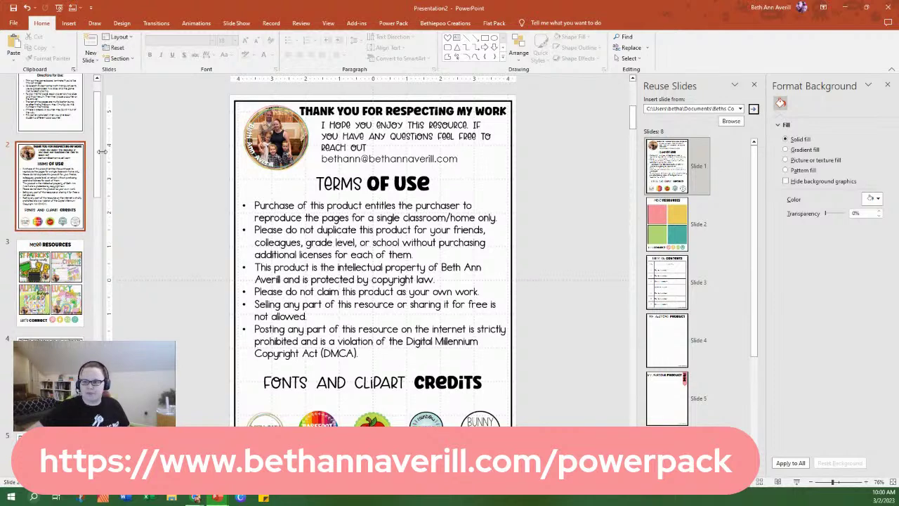
click(53, 163)
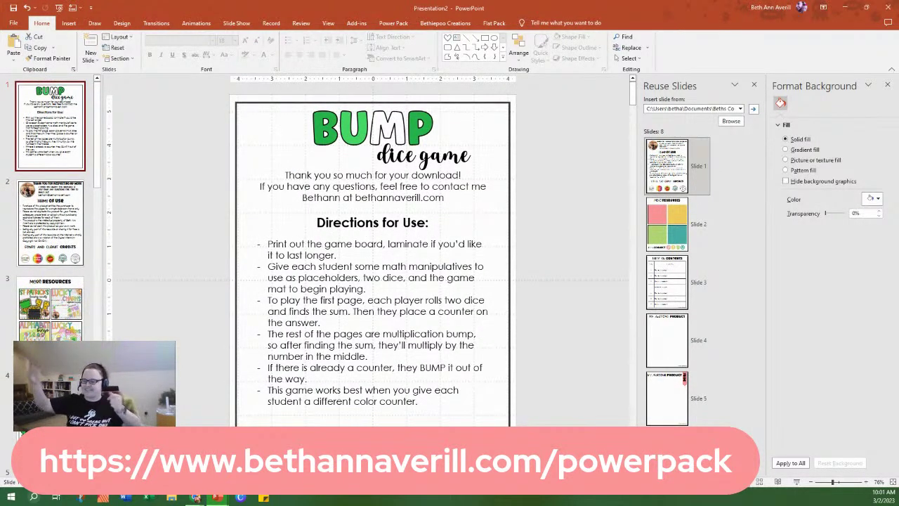
click(50, 309)
click(246, 267)
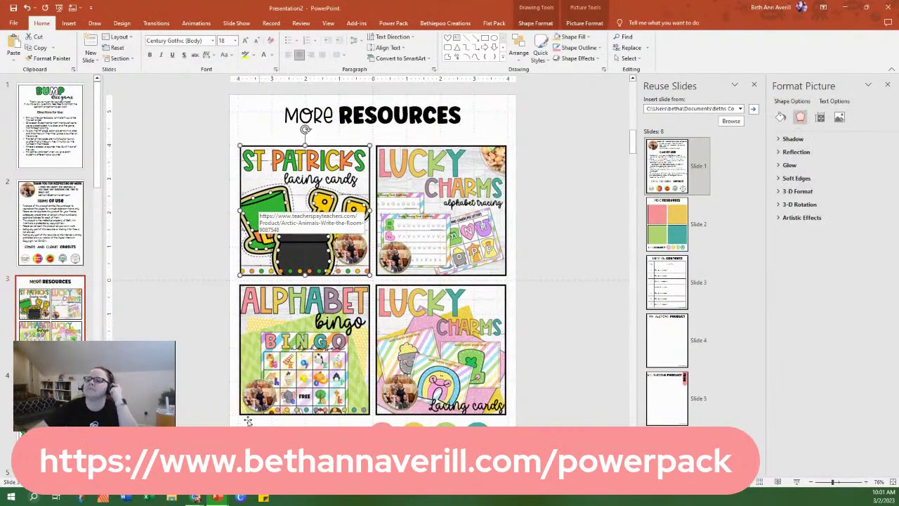
Switch to Chrome and open the St Patrick's Day Cookies Lacing Cards for Preschoolers page from the TPT store's product listings.
mouse_move(196, 498)
click(351, 425)
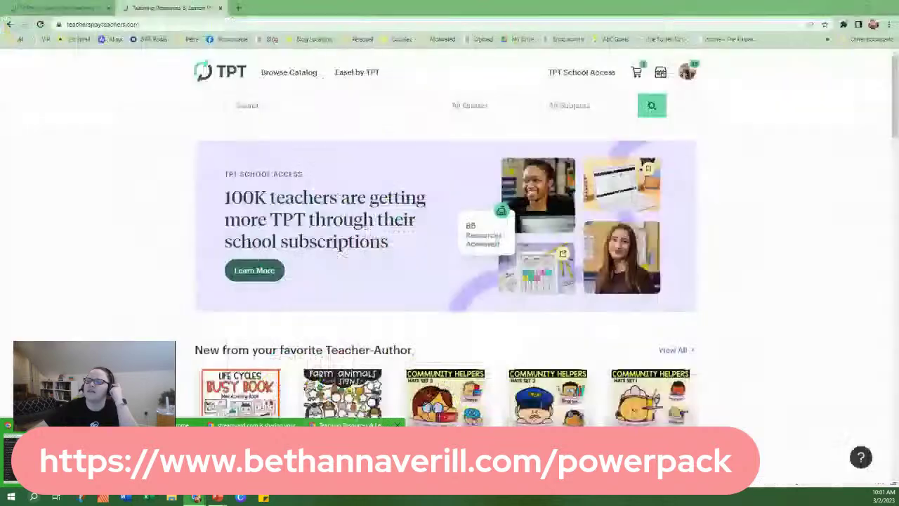
mouse_move(661, 72)
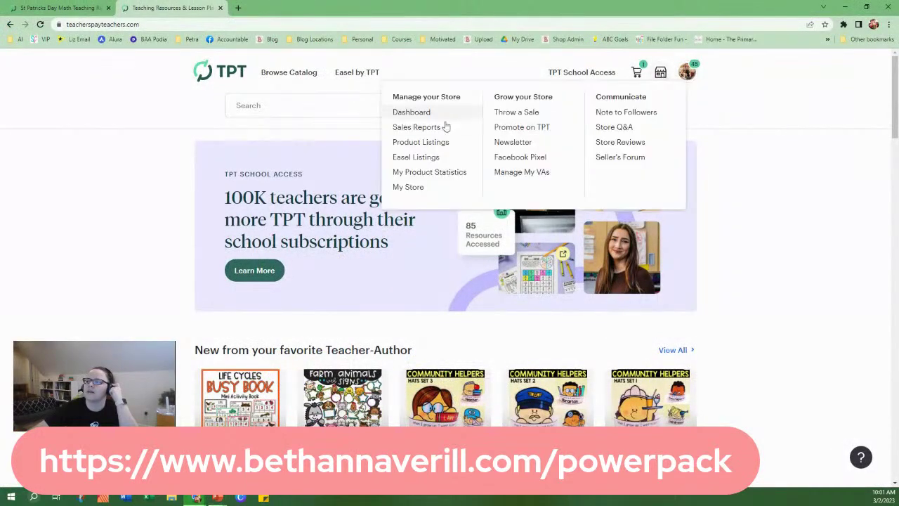
click(431, 143)
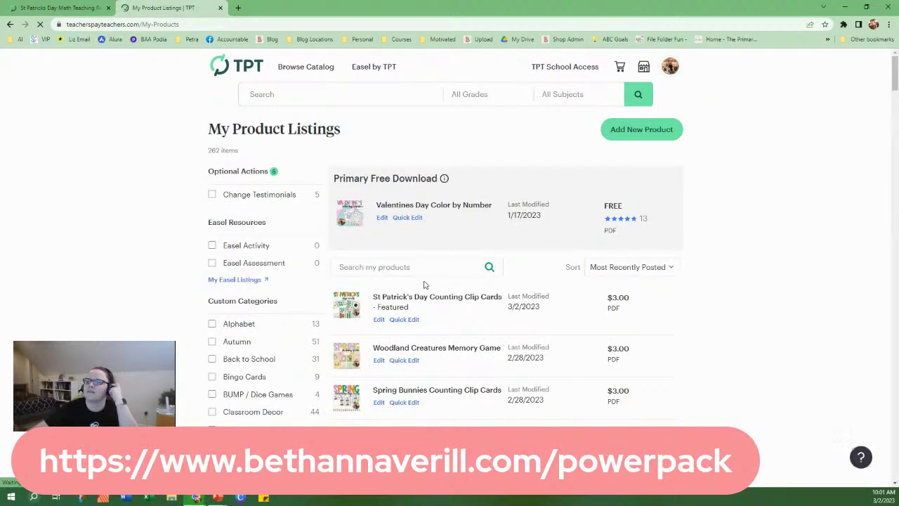
scroll(426, 309, down, 1)
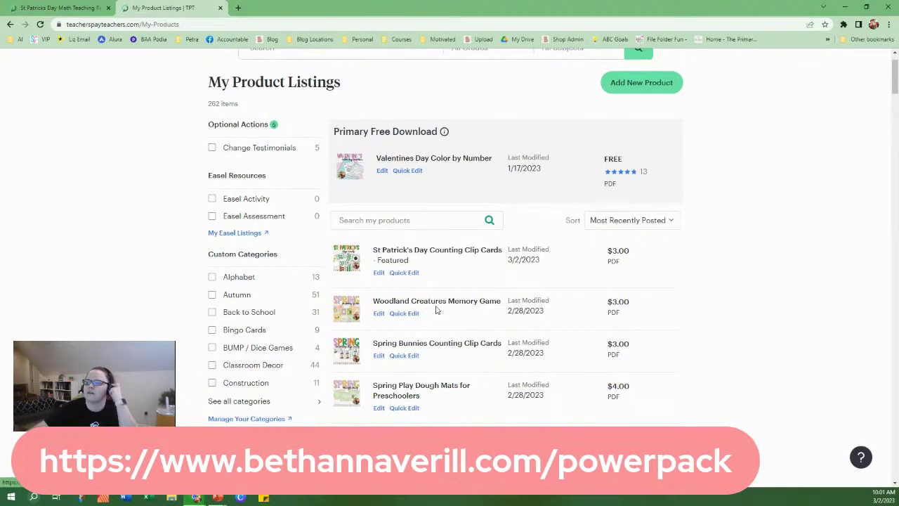
scroll(435, 309, down, 4)
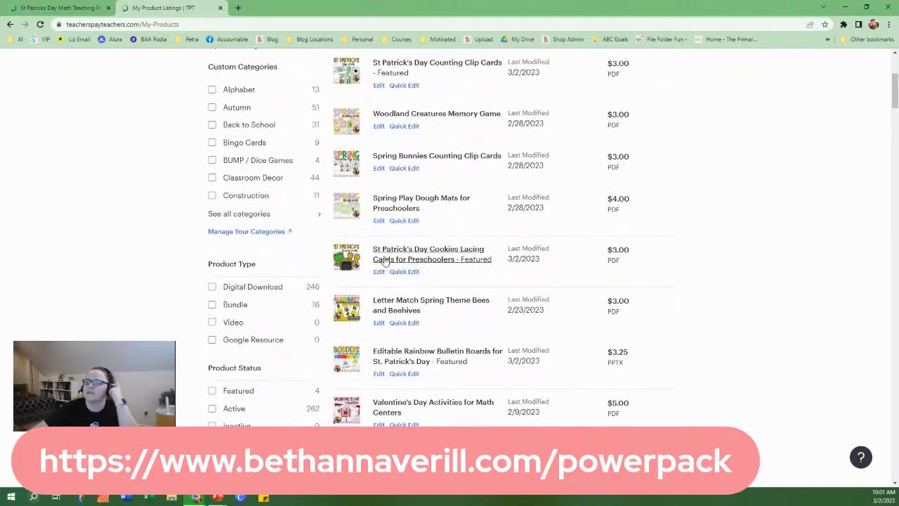
click(384, 261)
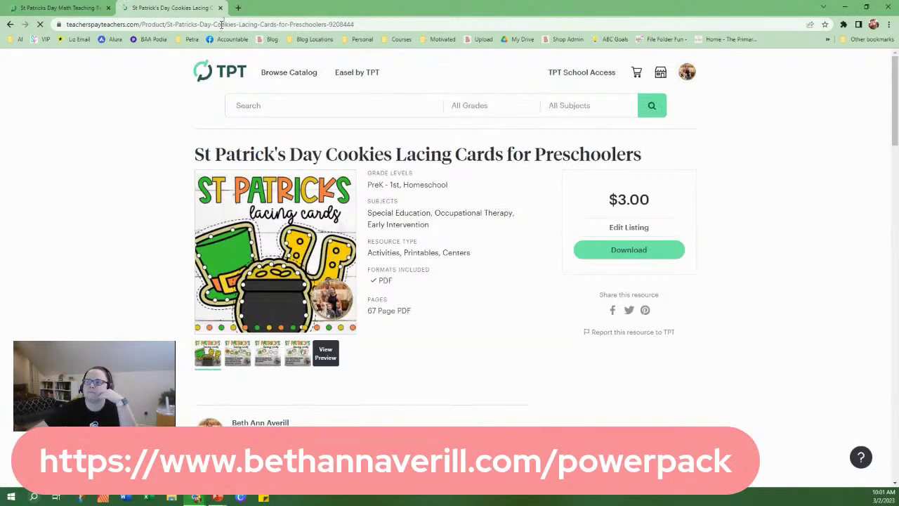
Copy the lacing cards page address and, in PowerPoint, set it as the hyperlink of the St Patricks lacing cards picture.
click(235, 24)
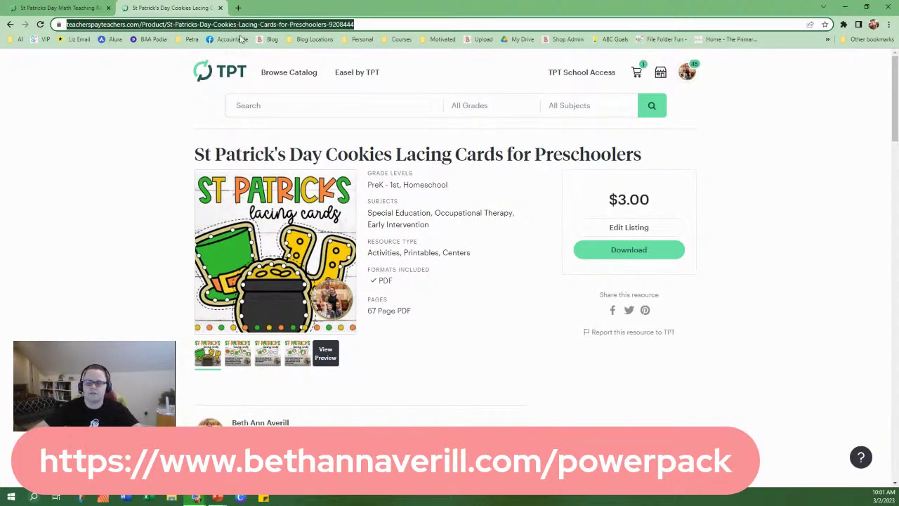
key(alt+Tab)
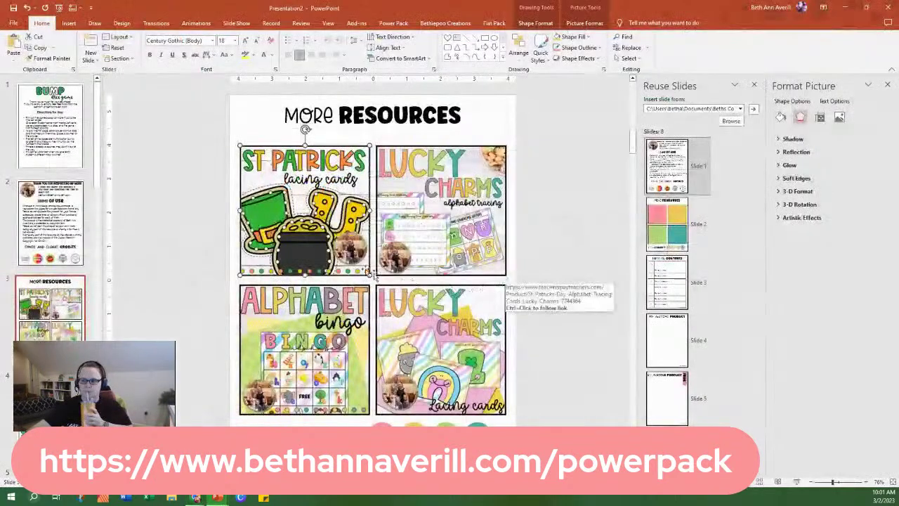
right_click(325, 234)
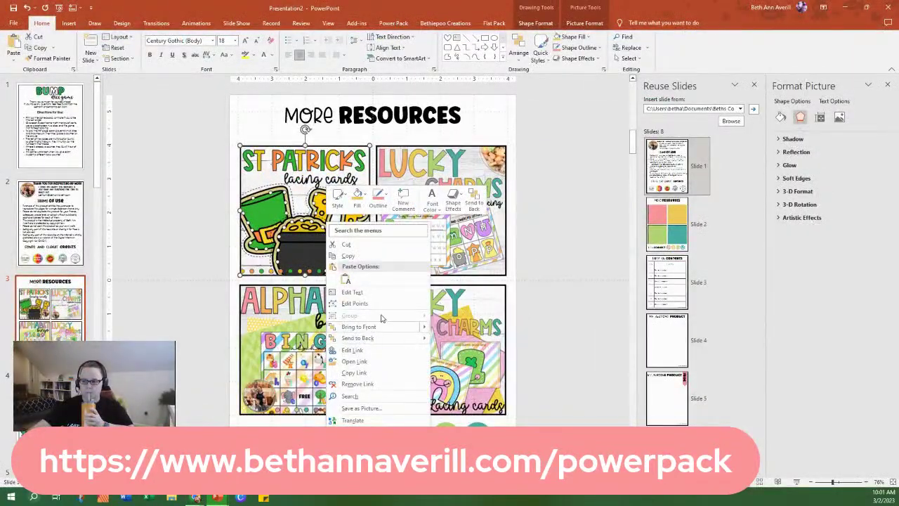
click(385, 350)
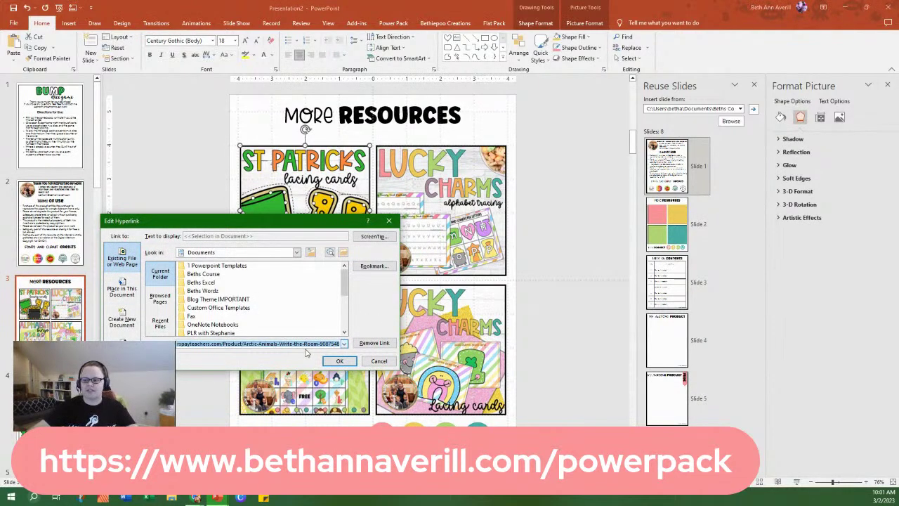
text(https://www.teacherspayteachers.com/Product/St-Patricks-Day-Cookies-Lacing-Cards-For-Preschoolers-9208444)
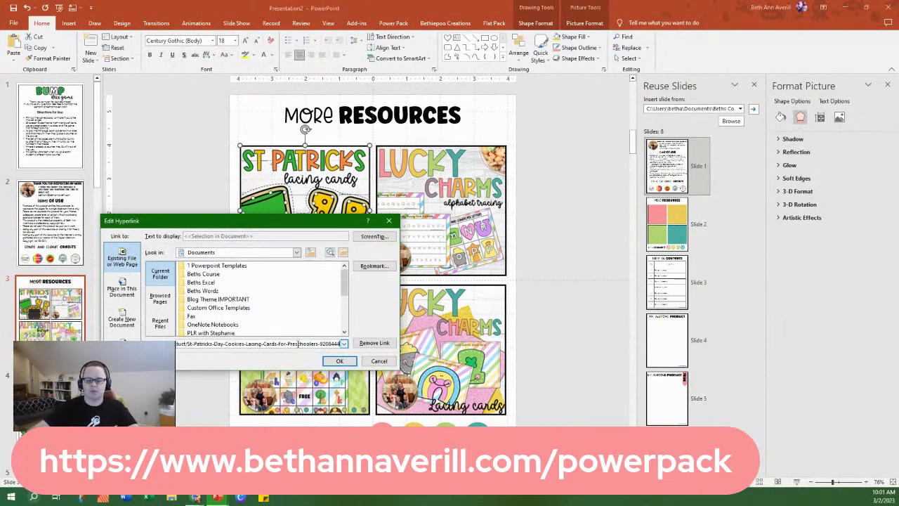
click(339, 360)
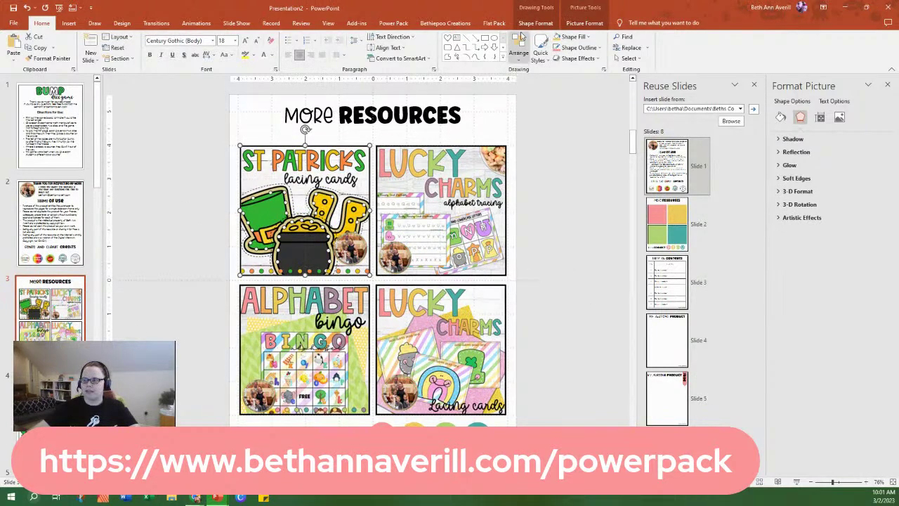
Show the Flat Pack add-in's flatten and PDF options, and select each of the other three More Resources pictures in turn.
click(496, 23)
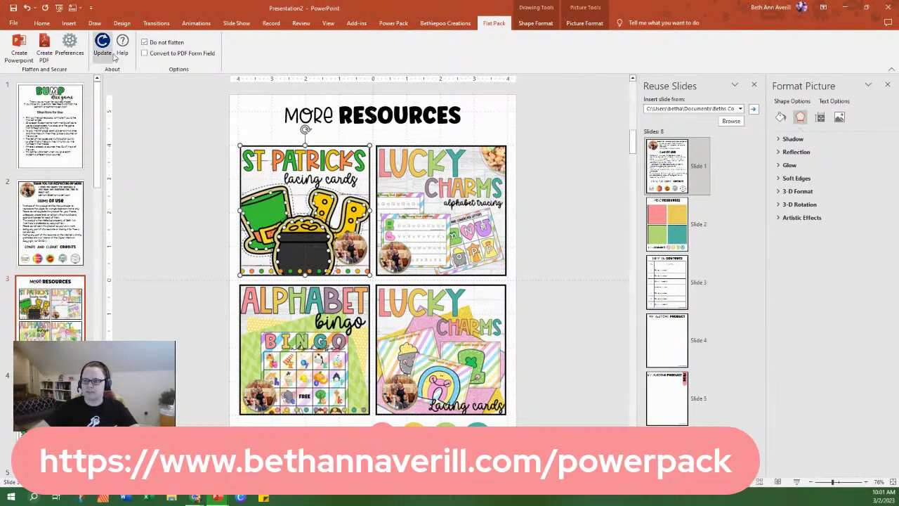
click(445, 203)
click(304, 326)
click(397, 334)
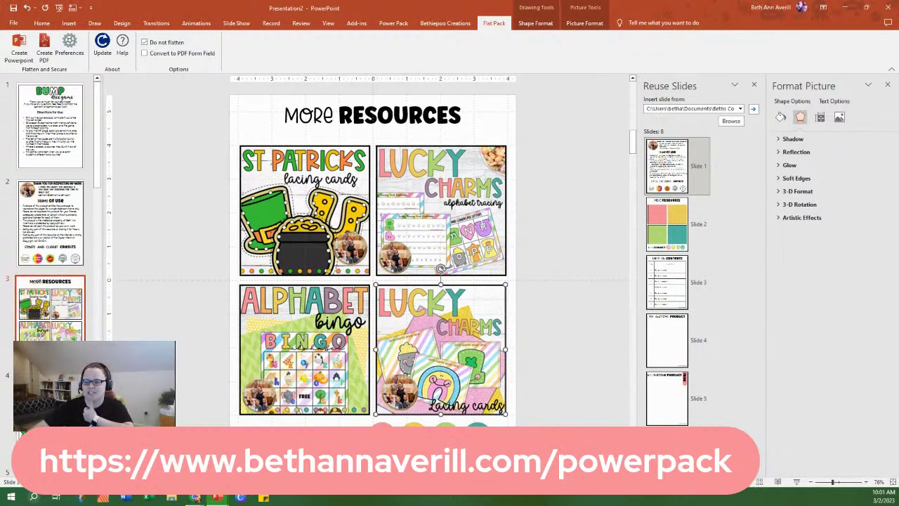
Replace the Alphabet Bingo picture's fill on the More Resources slide with Slide1 from the SS Lucky Charms Write the Room folder.
click(318, 344)
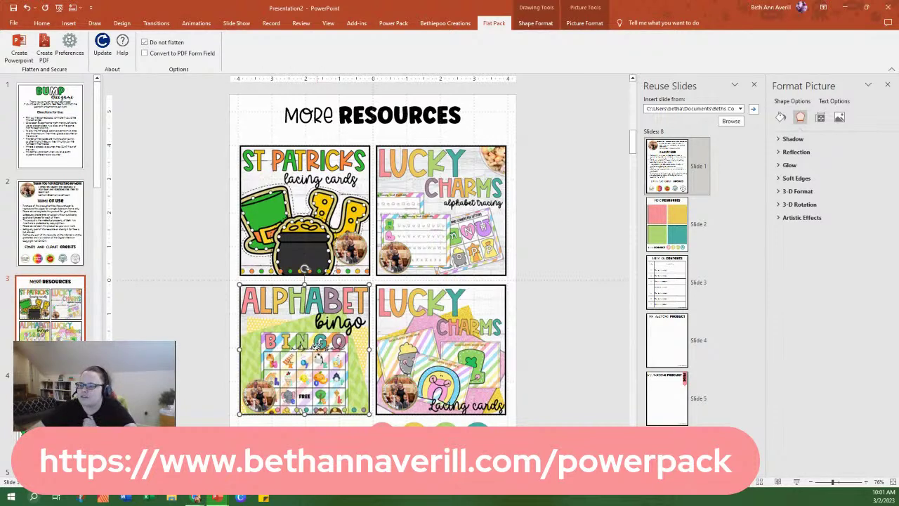
right_click(318, 344)
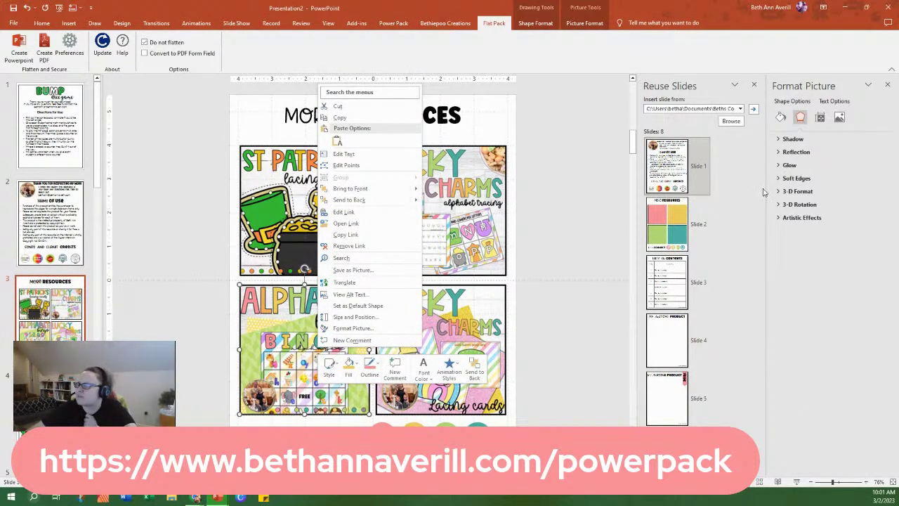
click(782, 118)
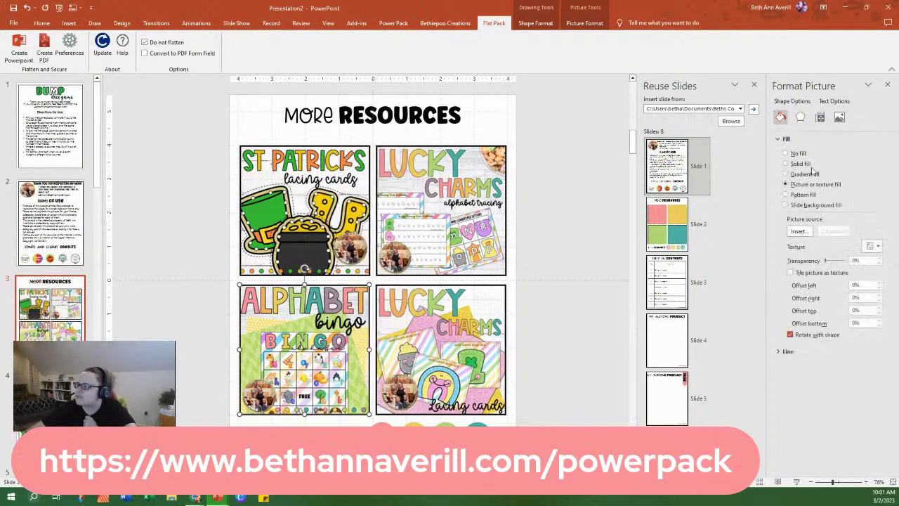
click(799, 231)
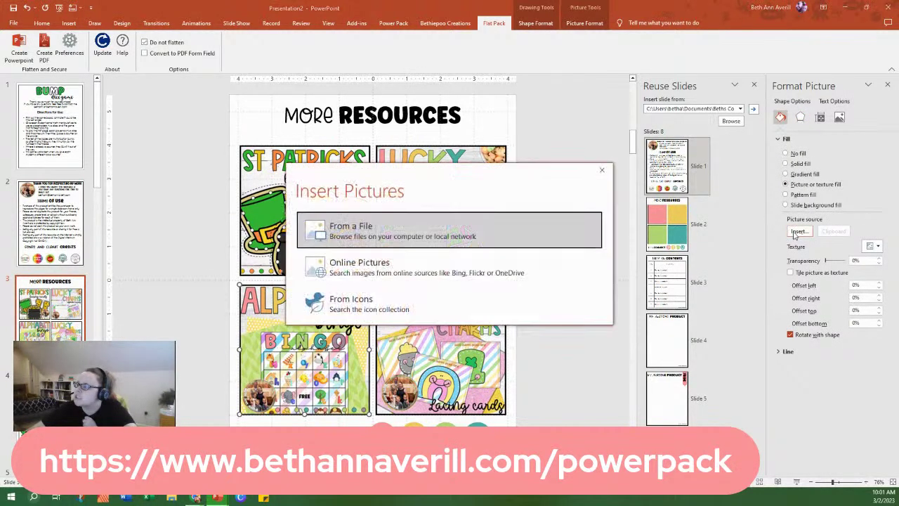
click(454, 232)
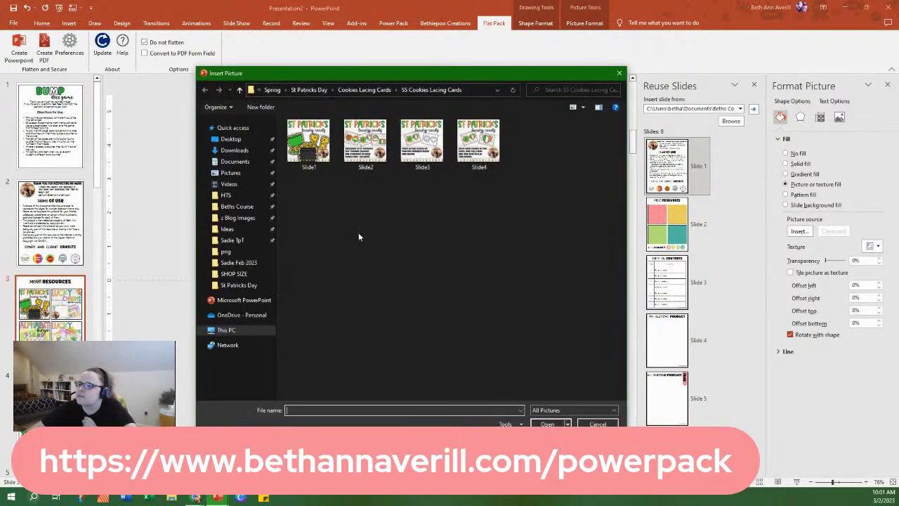
click(380, 91)
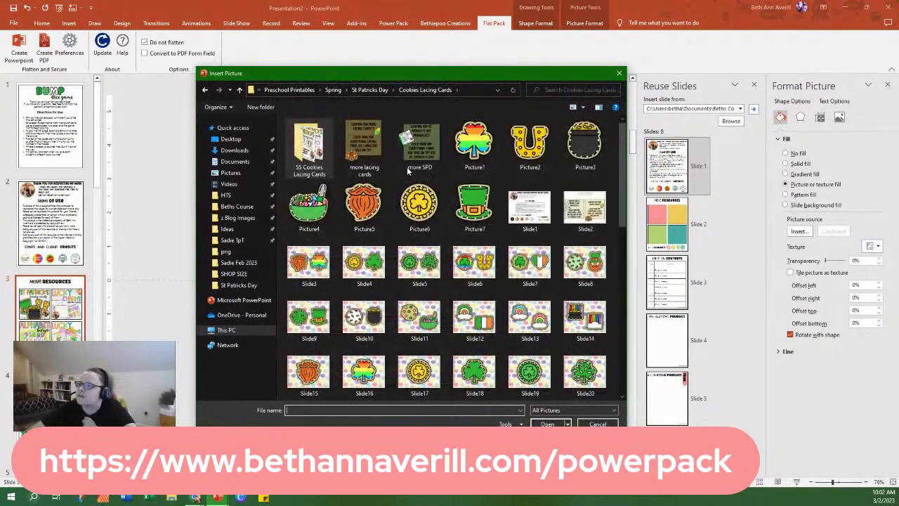
click(369, 90)
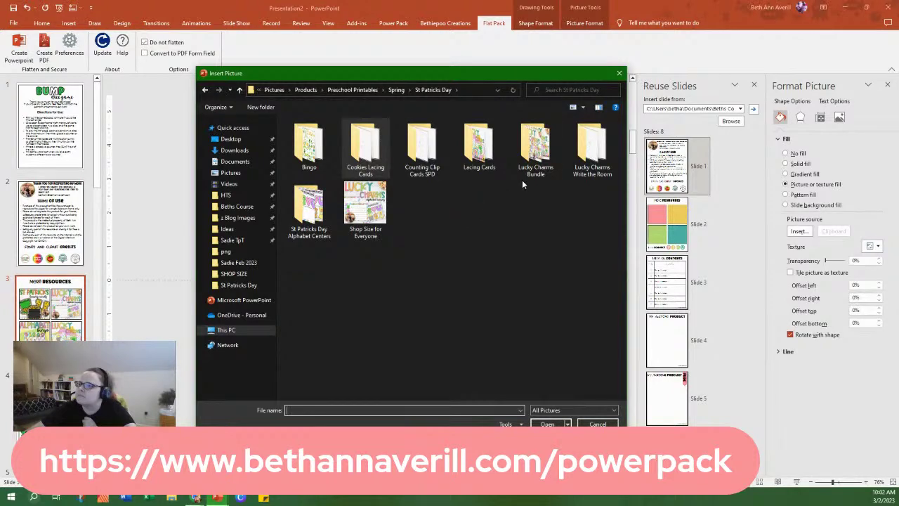
double_click(592, 151)
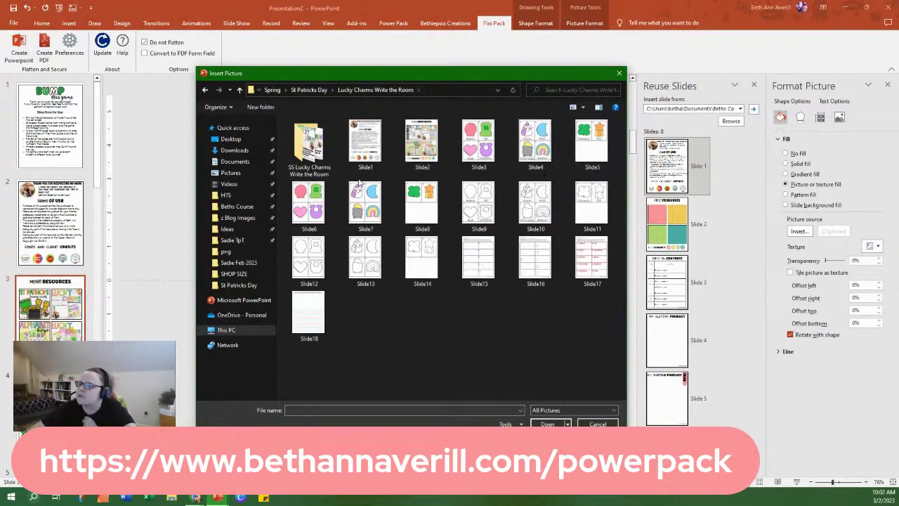
double_click(310, 148)
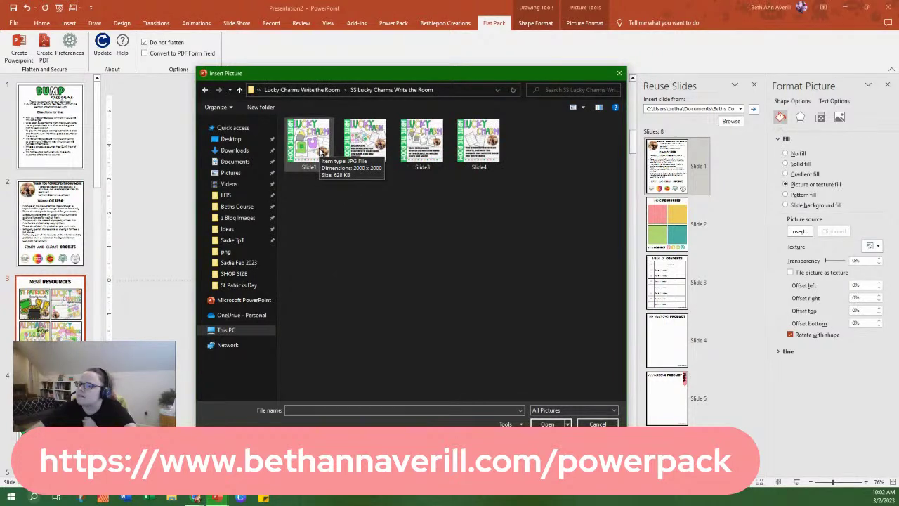
double_click(321, 149)
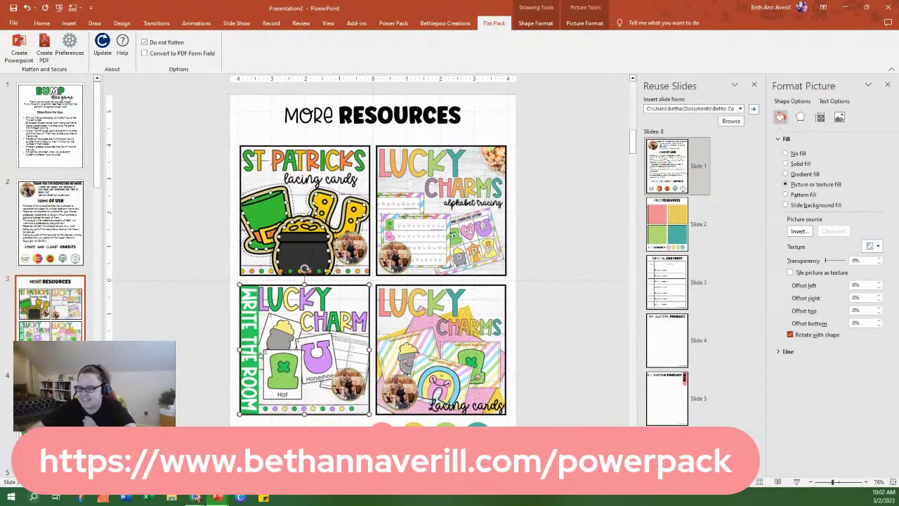
Switch to Chrome and open the St. Patrick's Day Write the Room Lucky Charms page from the TPT product listings.
mouse_move(208, 498)
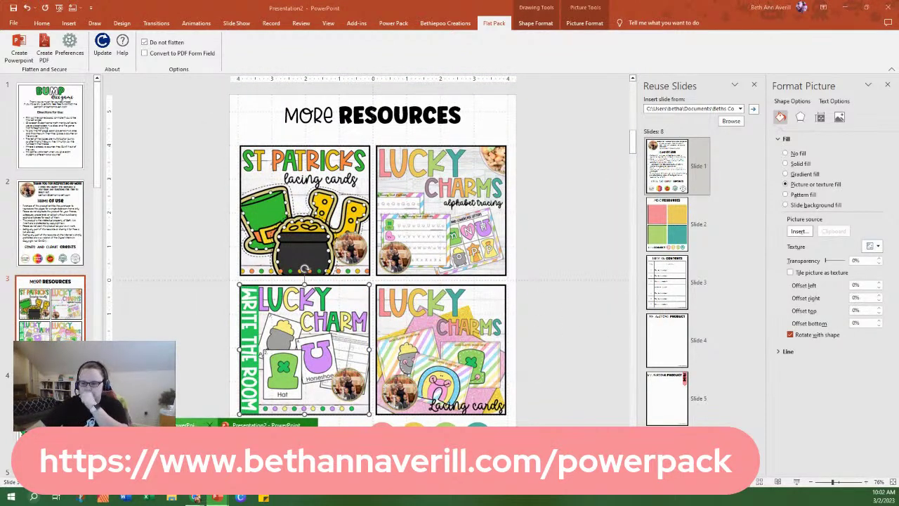
click(196, 498)
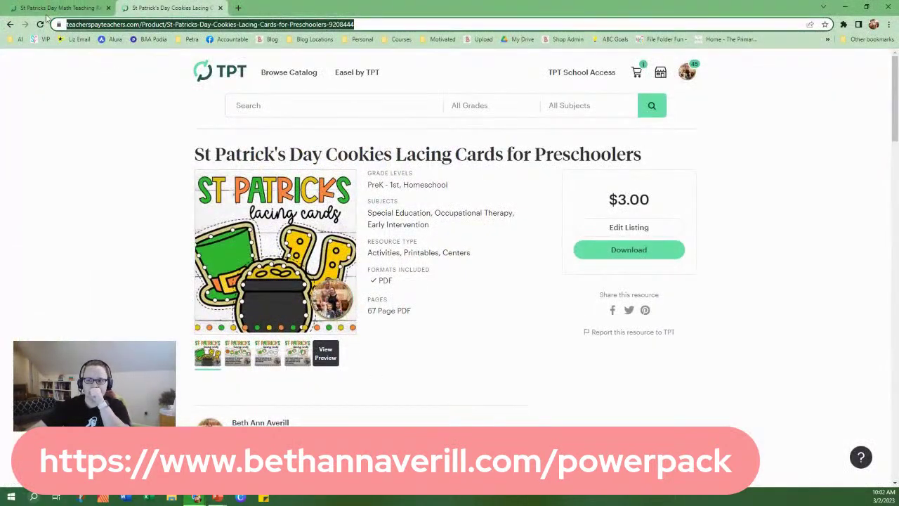
click(10, 24)
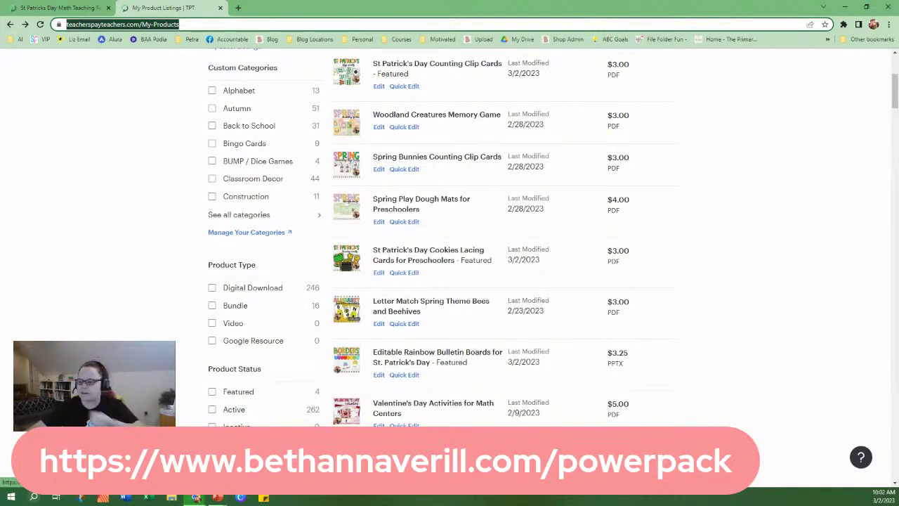
key(Escape)
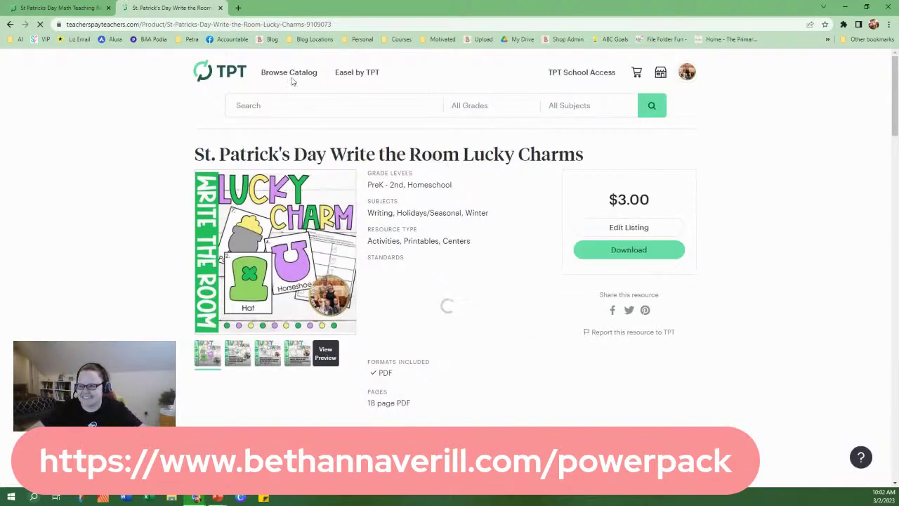
Copy the Write the Room page address and, in PowerPoint, edit the Write the Room picture's hyperlink to use it.
click(294, 26)
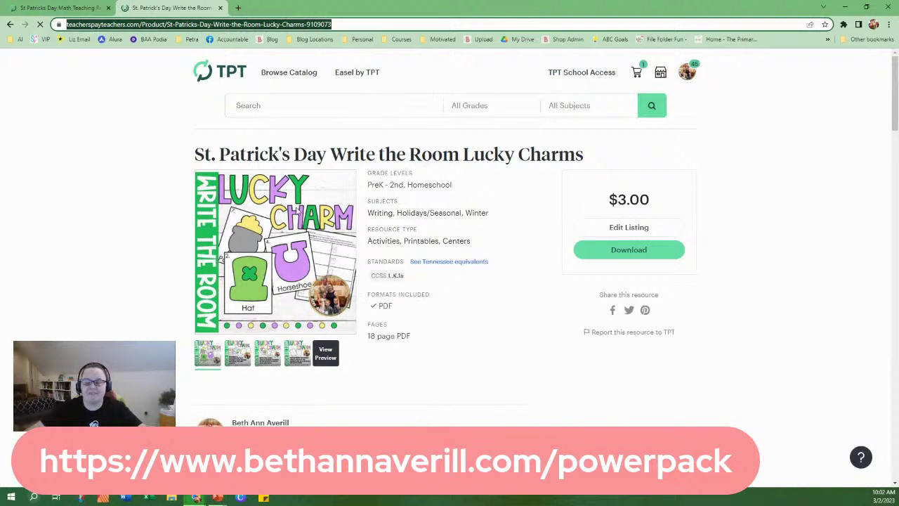
click(847, 7)
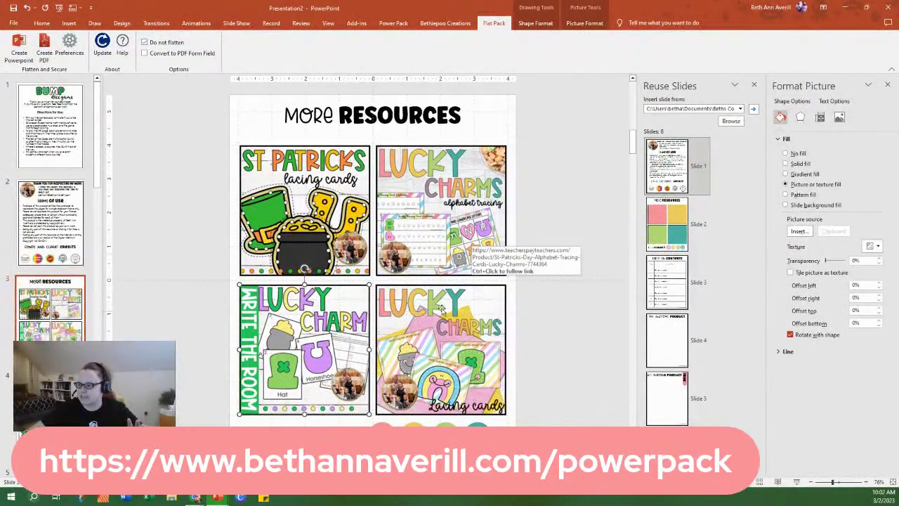
right_click(284, 342)
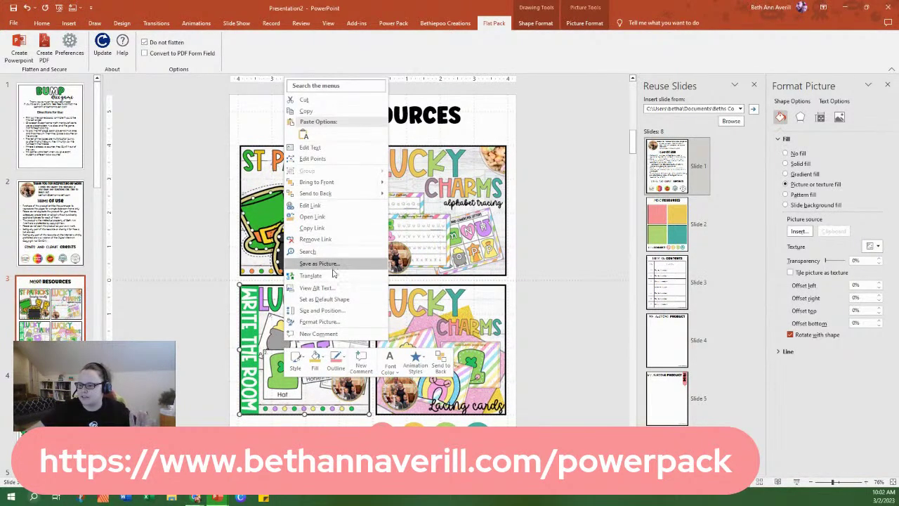
click(326, 205)
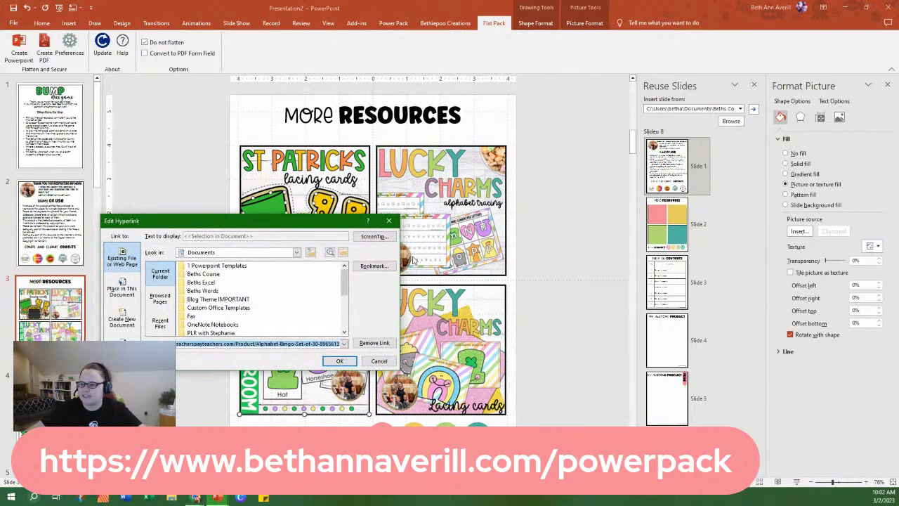
click(340, 361)
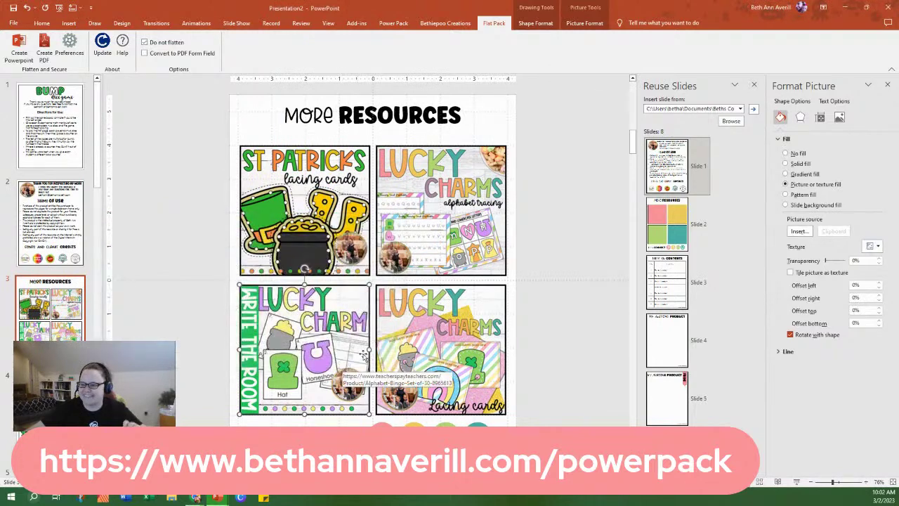
click(555, 301)
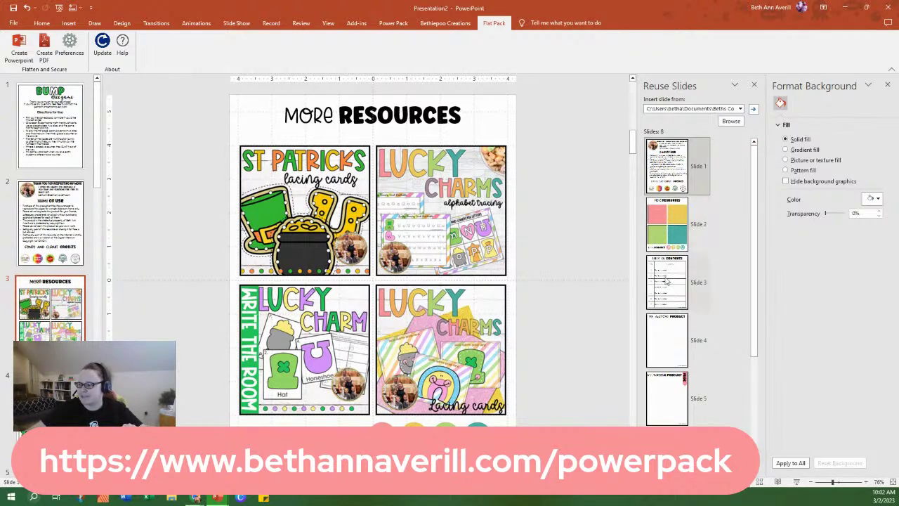
Show the Terms of Use slide and, in File Explorer, open the Whimsy Clips Logos folder within St Pat Blitz_WhimsyClips.
scroll(680, 323, down, 3)
scroll(685, 316, up, 3)
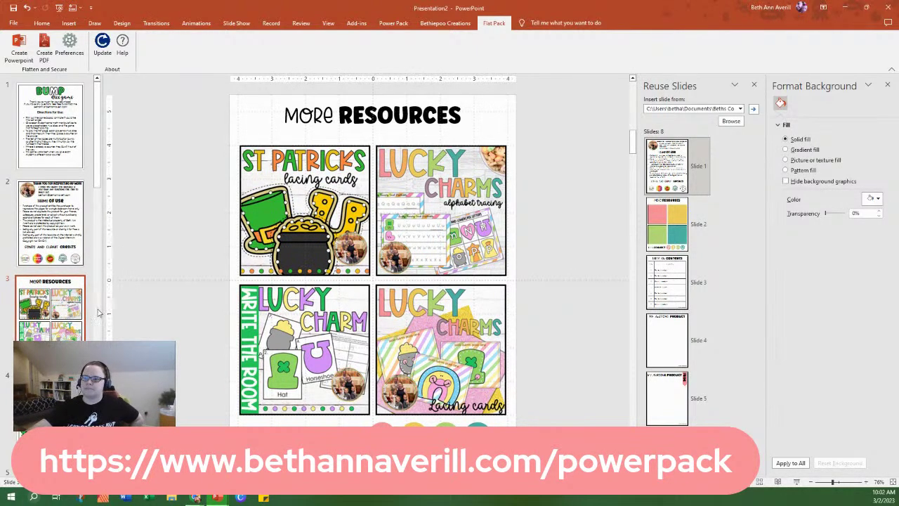
click(42, 250)
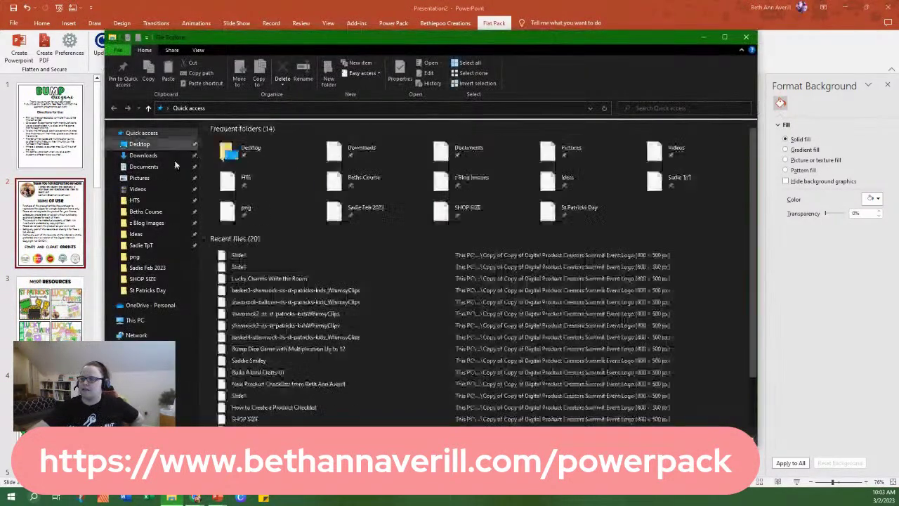
click(316, 328)
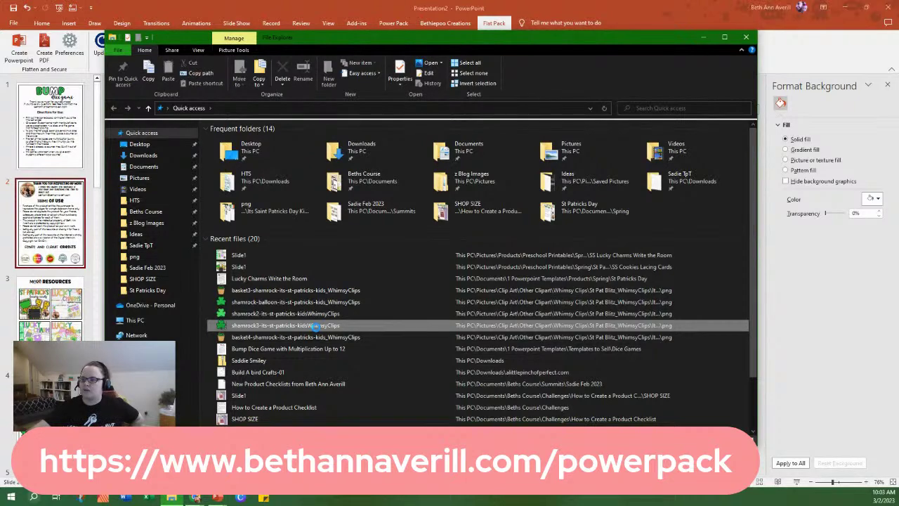
right_click(316, 327)
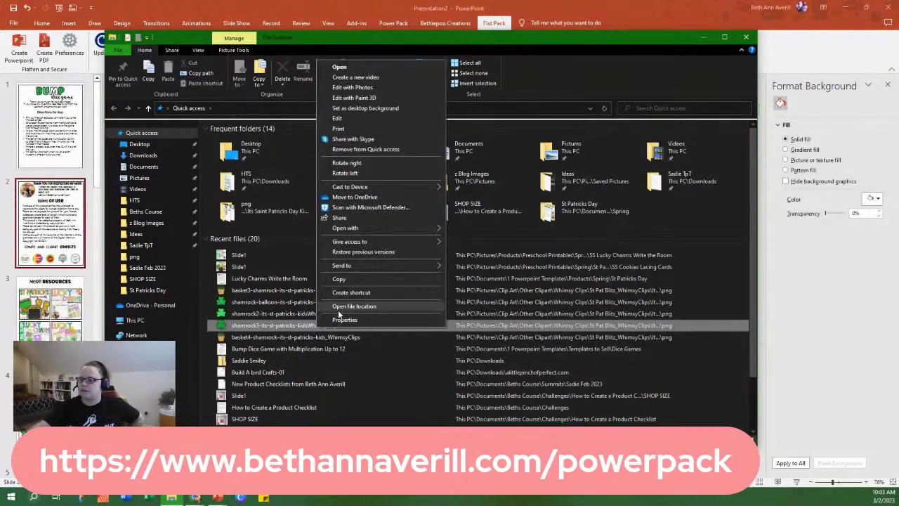
click(338, 308)
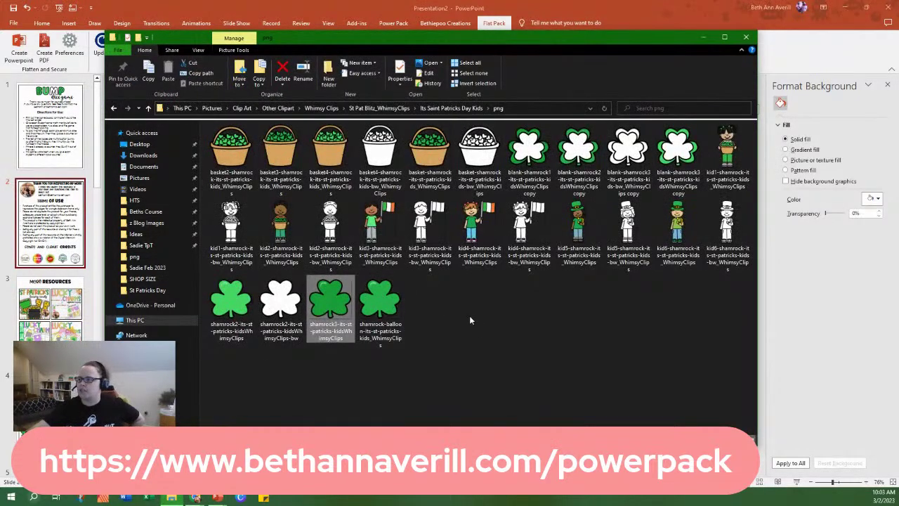
click(451, 108)
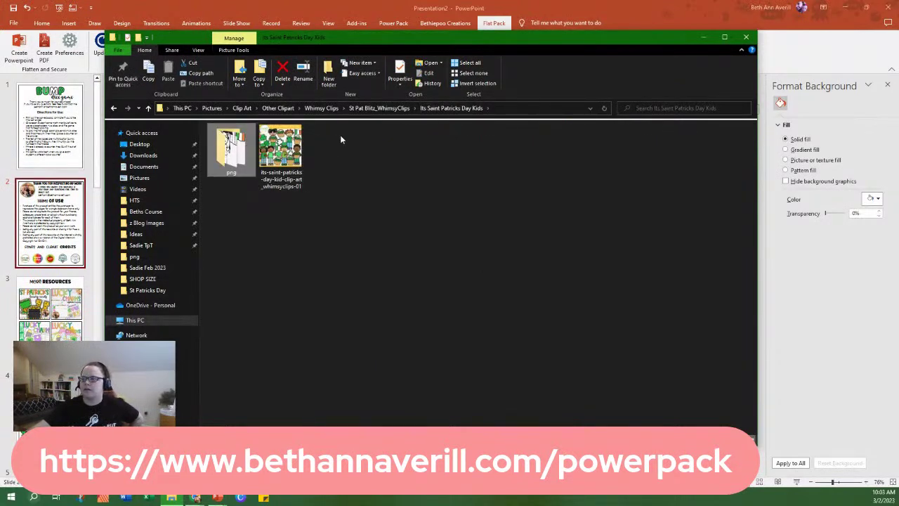
click(379, 108)
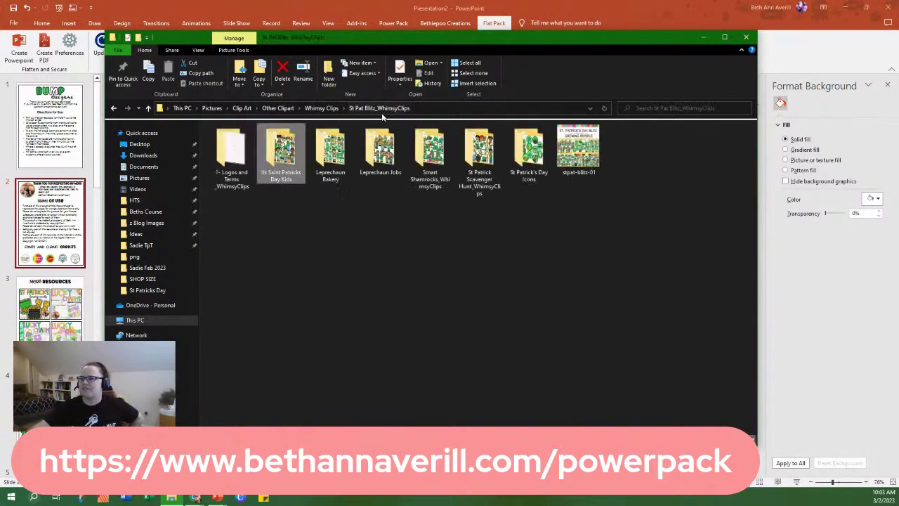
double_click(231, 156)
double_click(235, 158)
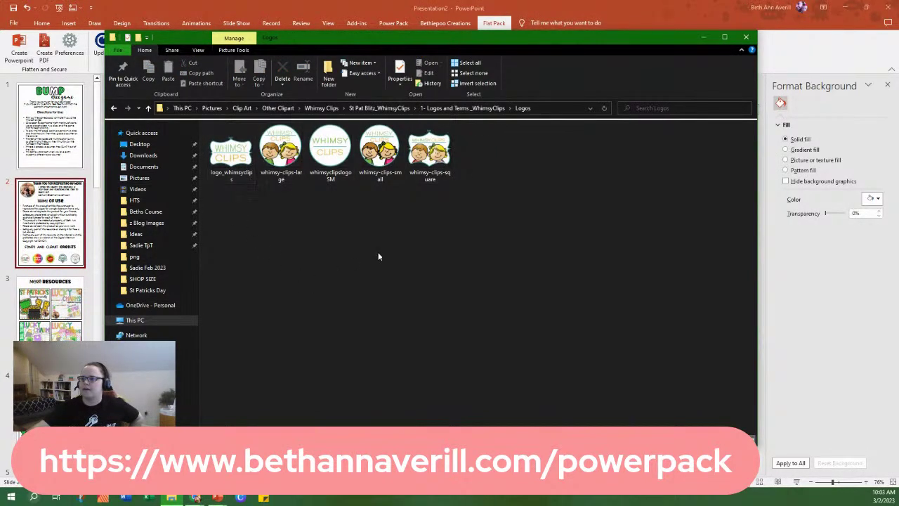
Add the whimsy-clips-large logo to the Terms of Use slide, sized to about 1.26" over the first logo in the Fonts and Clipart Credits row.
click(288, 160)
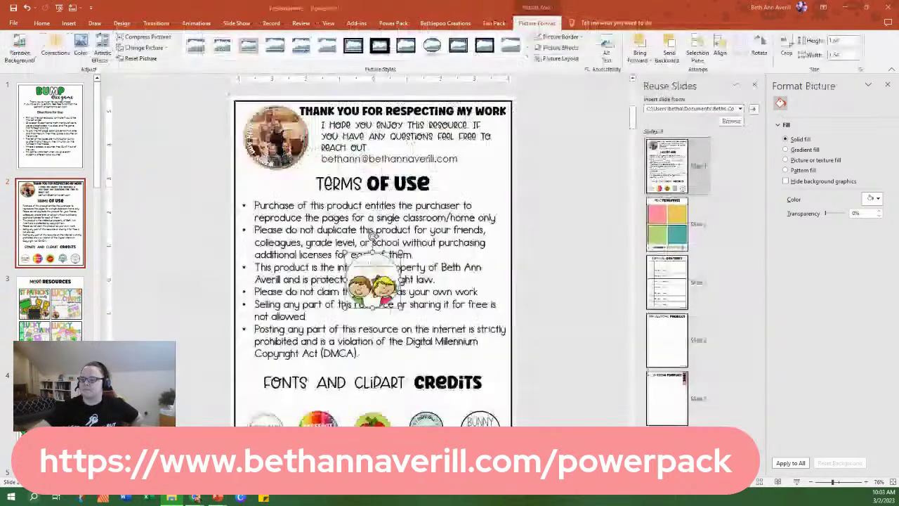
drag(300, 378, 284, 404)
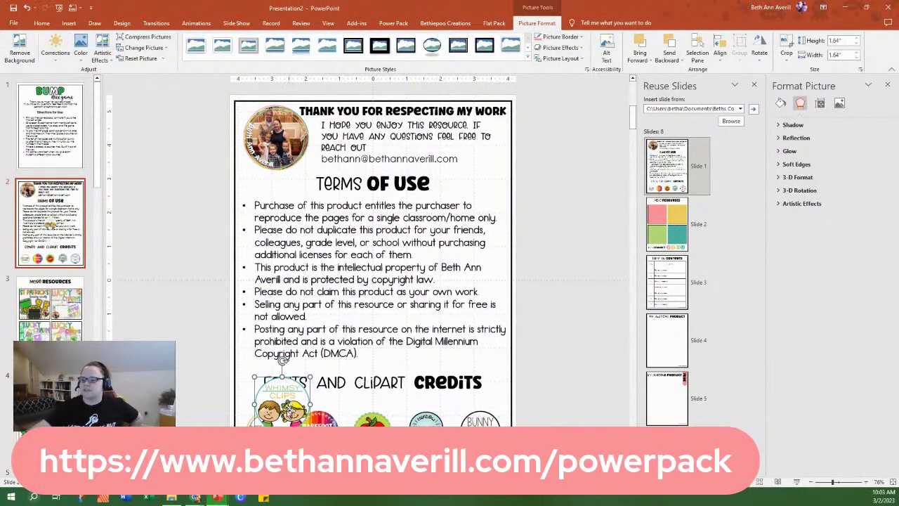
drag(283, 361, 245, 411)
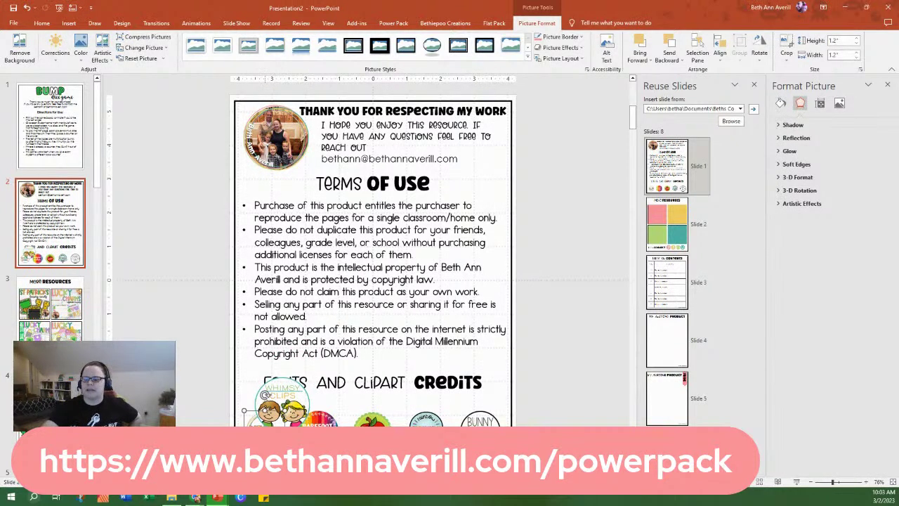
key(Escape)
click(310, 384)
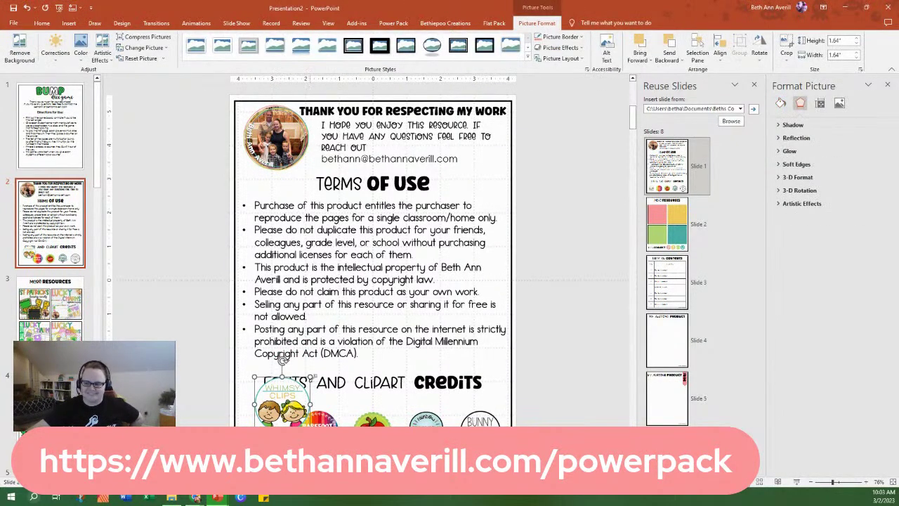
drag(311, 375, 285, 408)
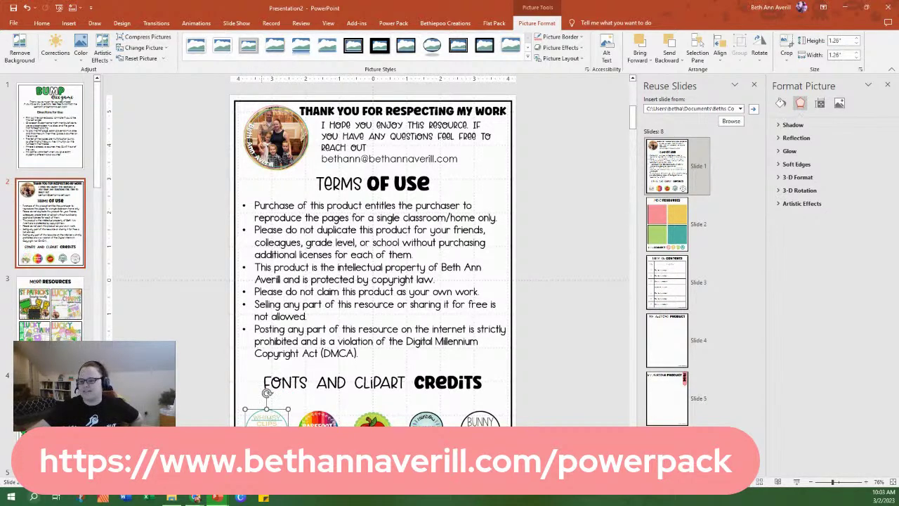
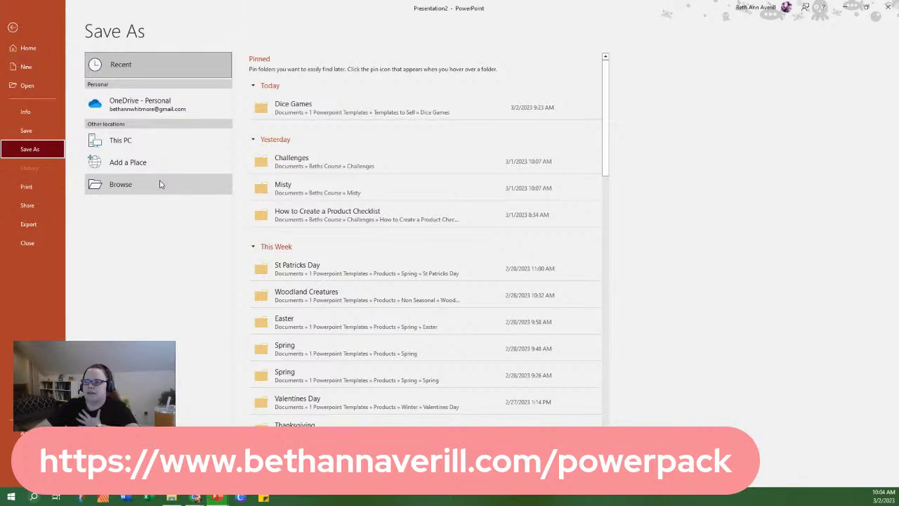
Choose Documents > 1 Powerpoint Templates > Products > Spring > St Patricks Day as the presentation's save location.
click(158, 184)
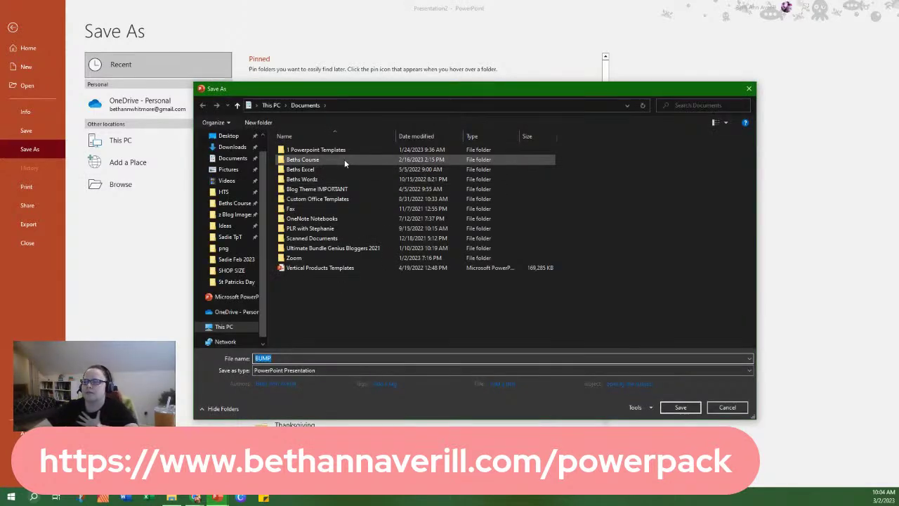
double_click(343, 149)
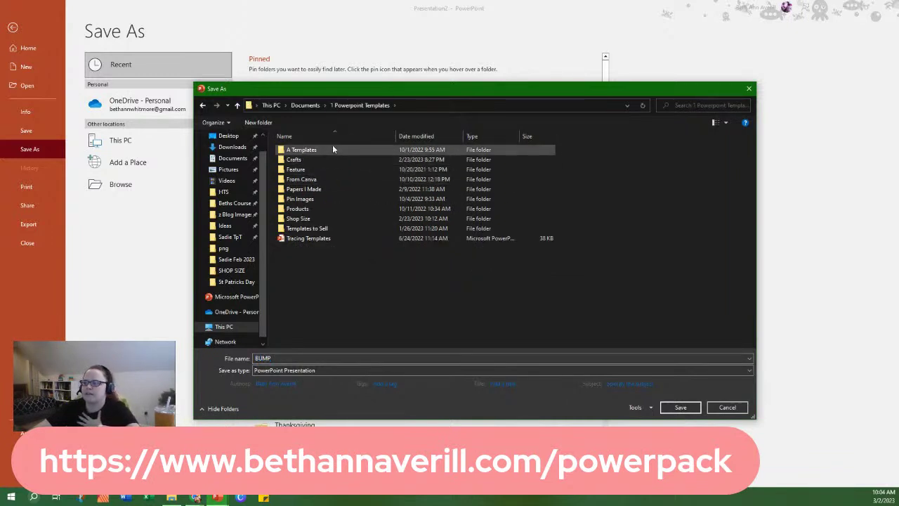
double_click(329, 209)
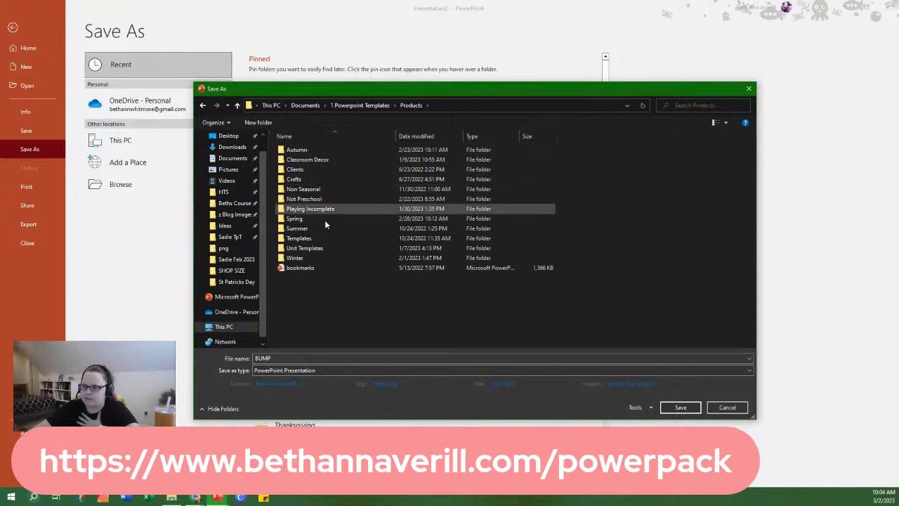
double_click(318, 217)
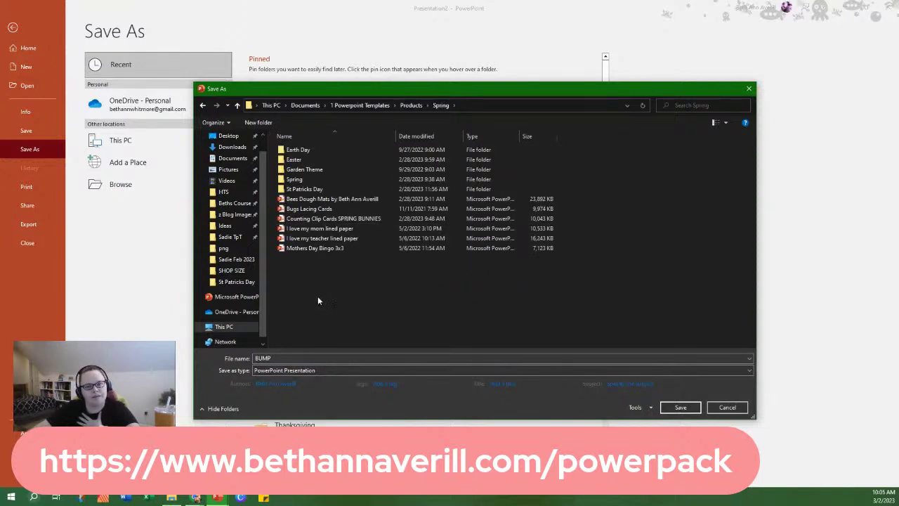
double_click(305, 189)
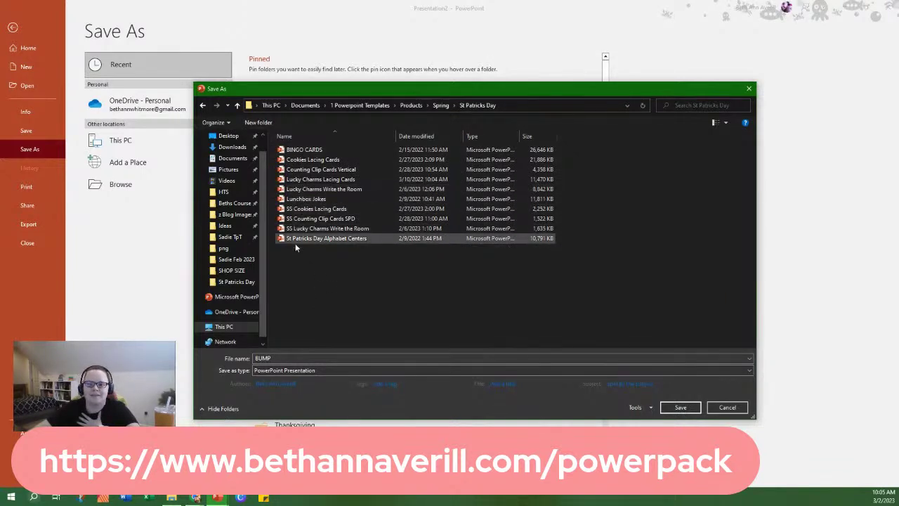
Name the presentation SPD BUMP, set its title property to "Bump by" plus the author's full name, and save it.
double_click(266, 357)
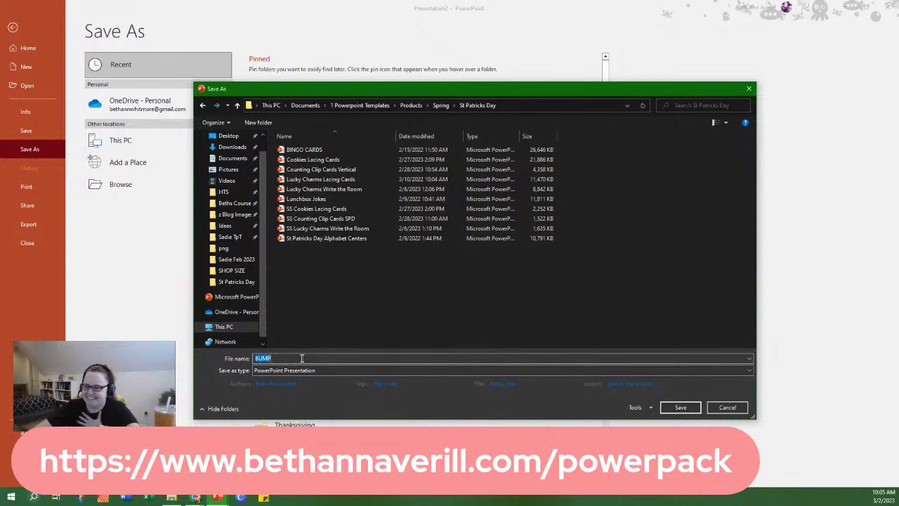
click(257, 357)
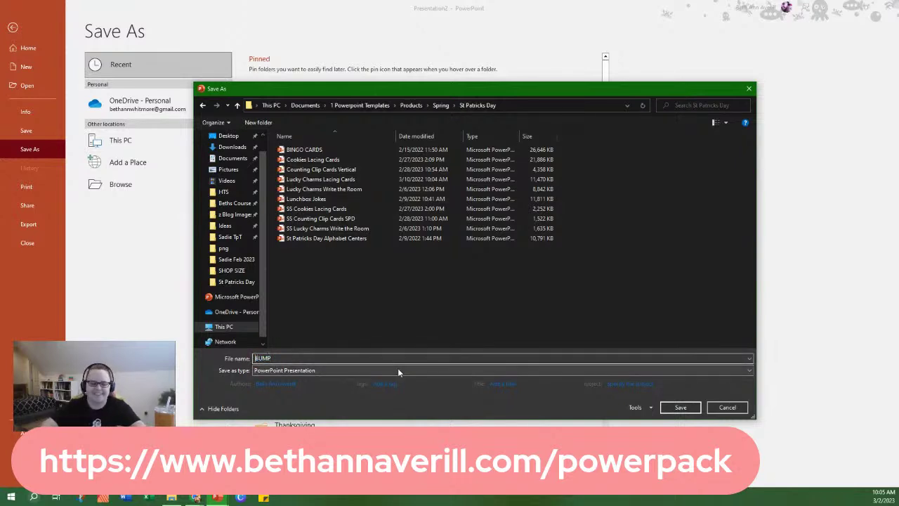
text(SPD)
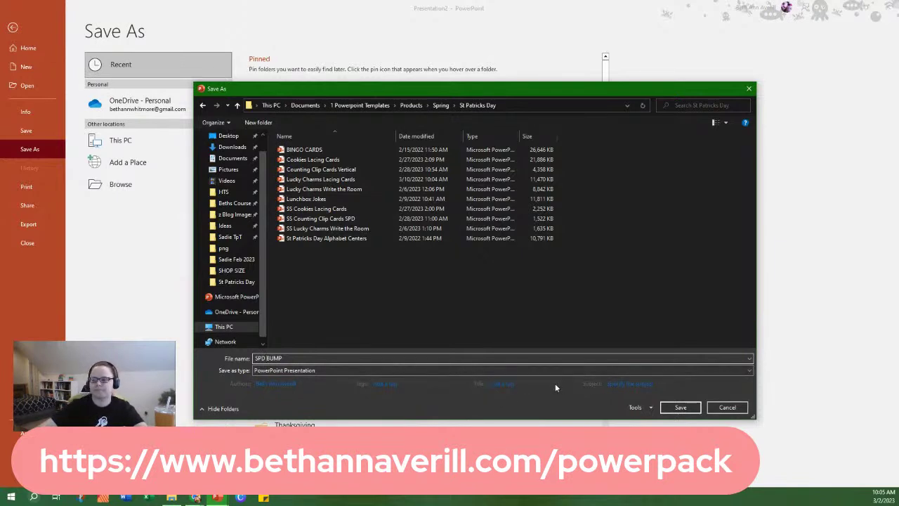
click(523, 384)
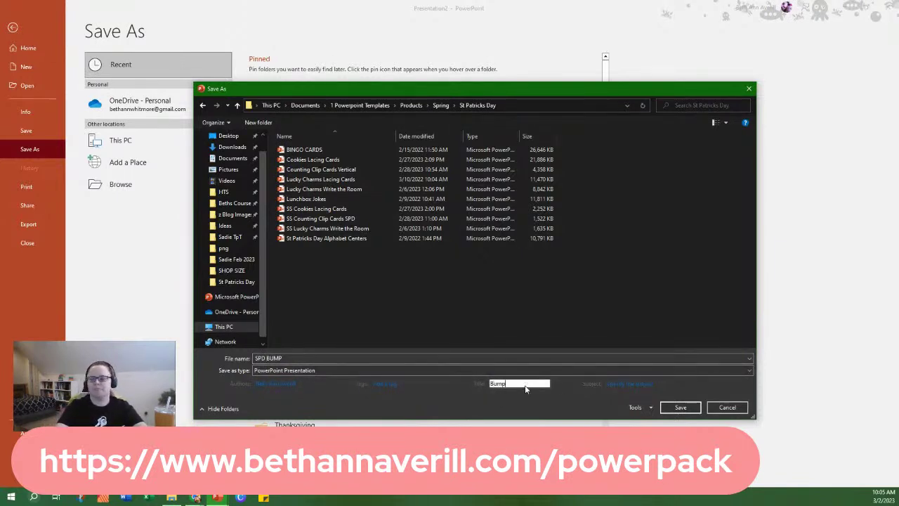
text(Bump by Beth Ann Averill)
key(Tab)
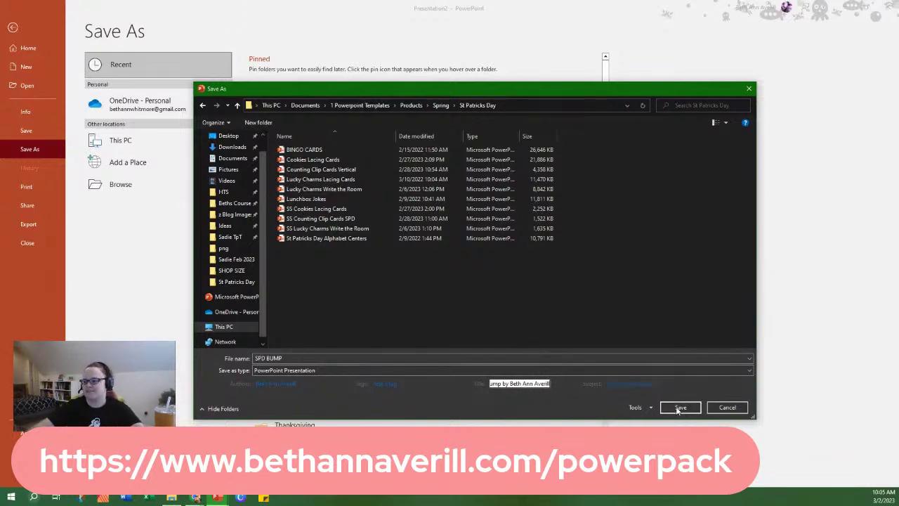
click(680, 408)
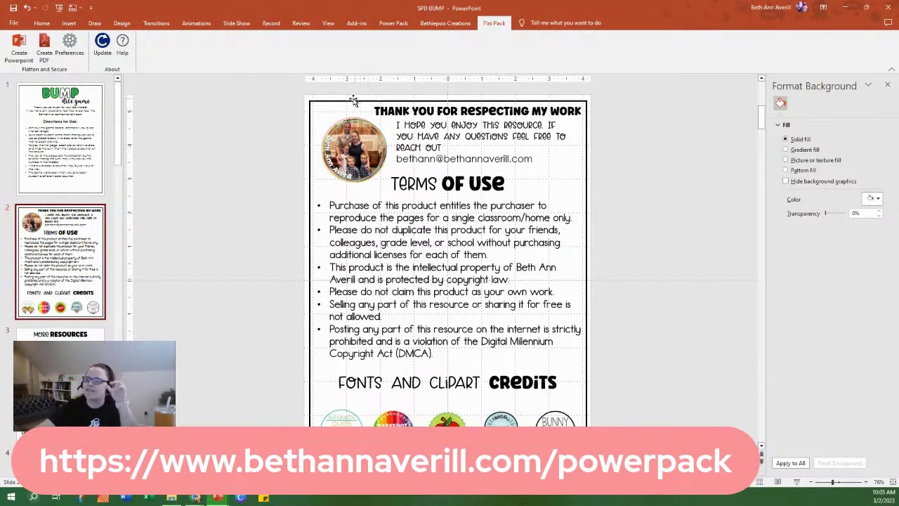
Start saving another copy and choose Pictures > Products > Preschool Printables > Spring > St Patricks Day as the location.
click(14, 23)
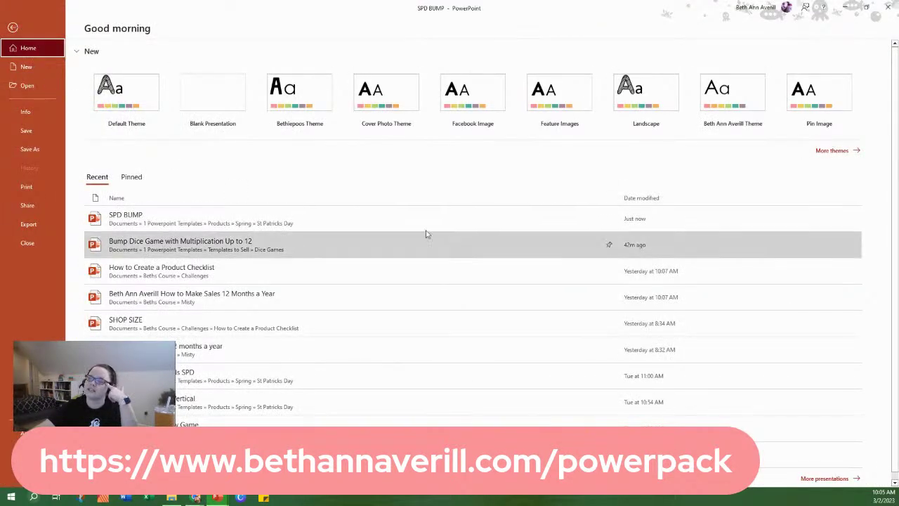
click(28, 150)
click(126, 185)
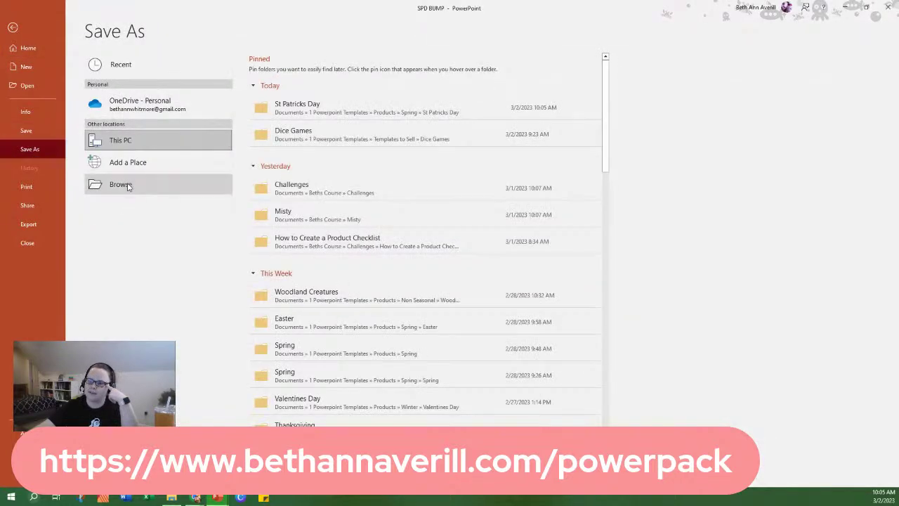
click(233, 169)
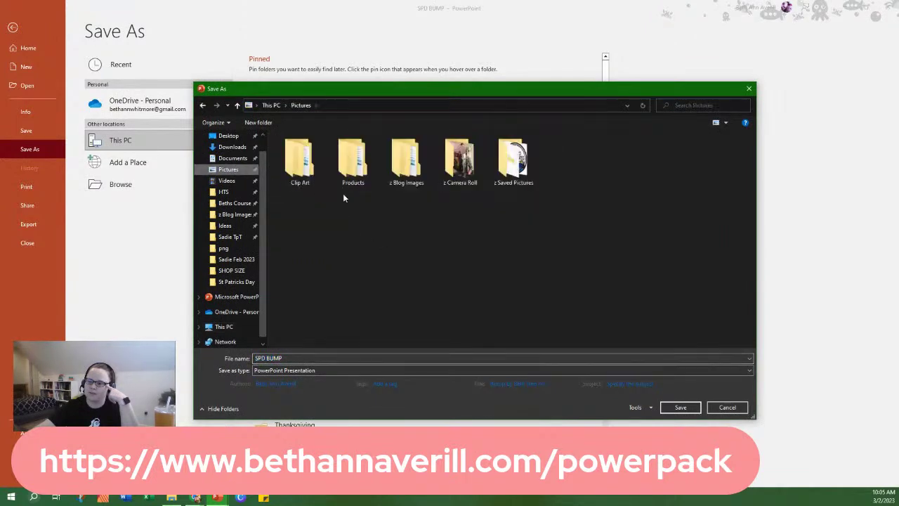
click(345, 161)
double_click(345, 161)
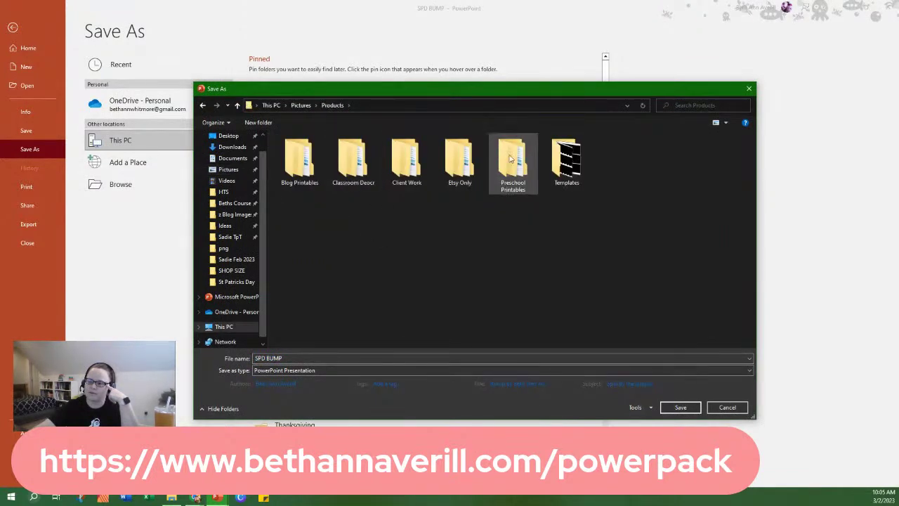
double_click(515, 161)
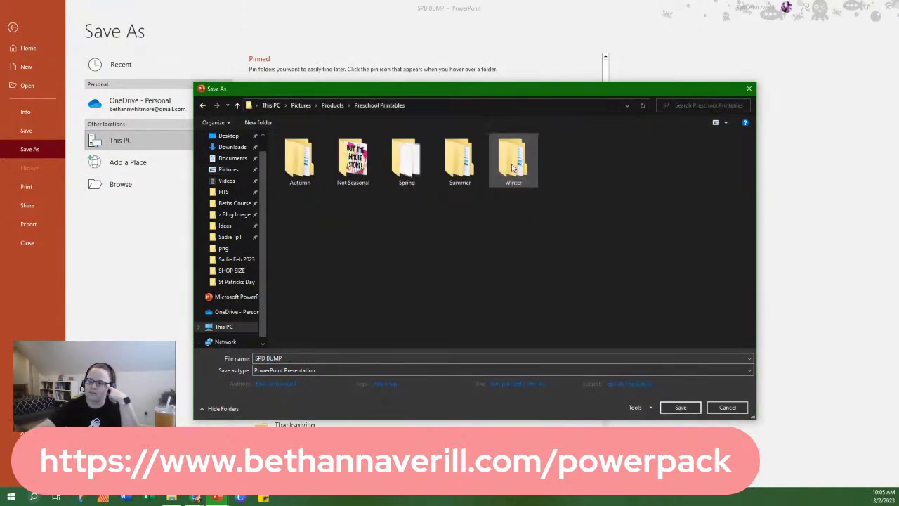
double_click(407, 161)
double_click(460, 162)
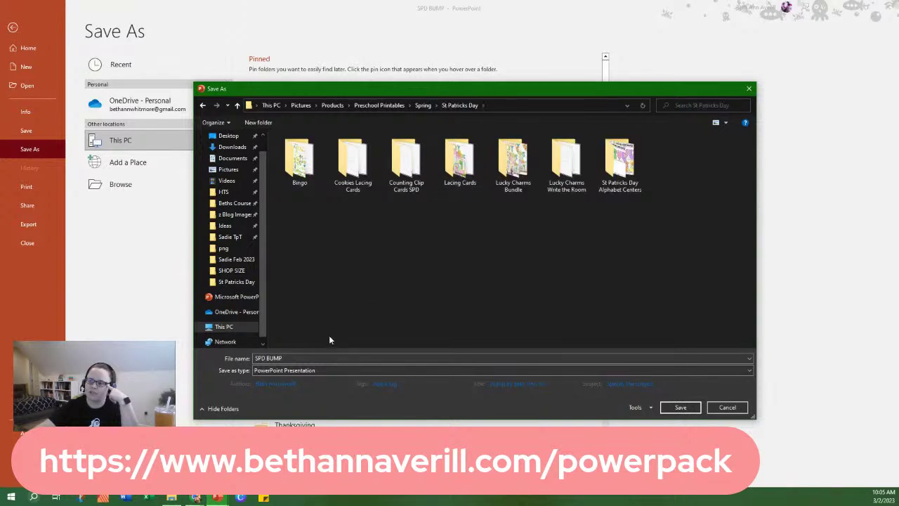
Export all slides as JPEG File Interchange Format images under the name SPD BUMP.
click(274, 371)
click(285, 291)
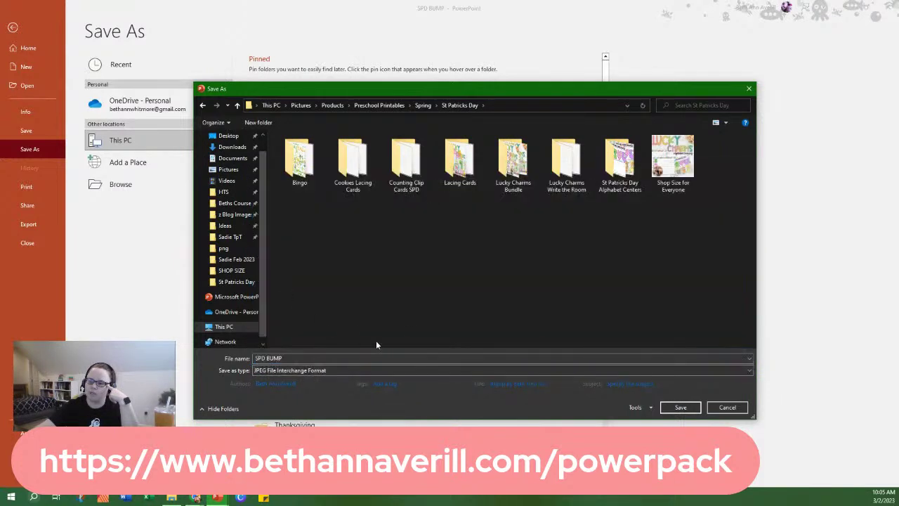
click(680, 408)
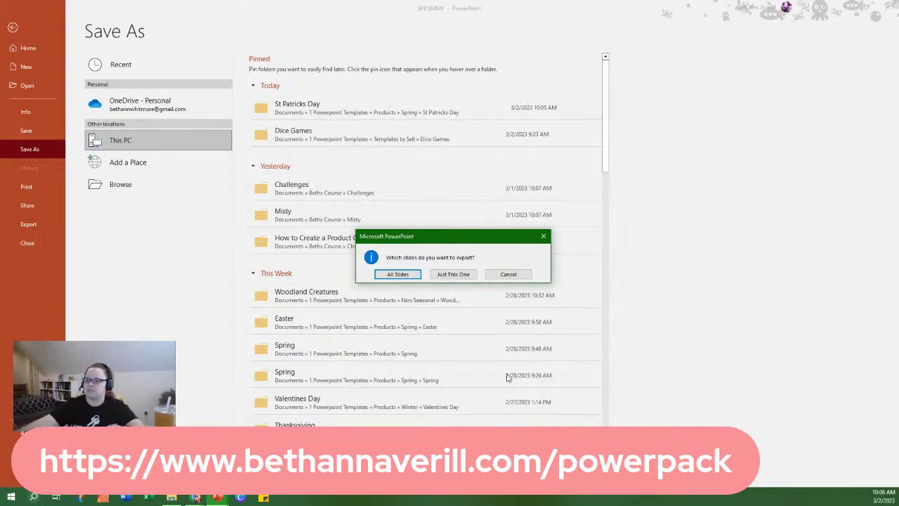
click(398, 274)
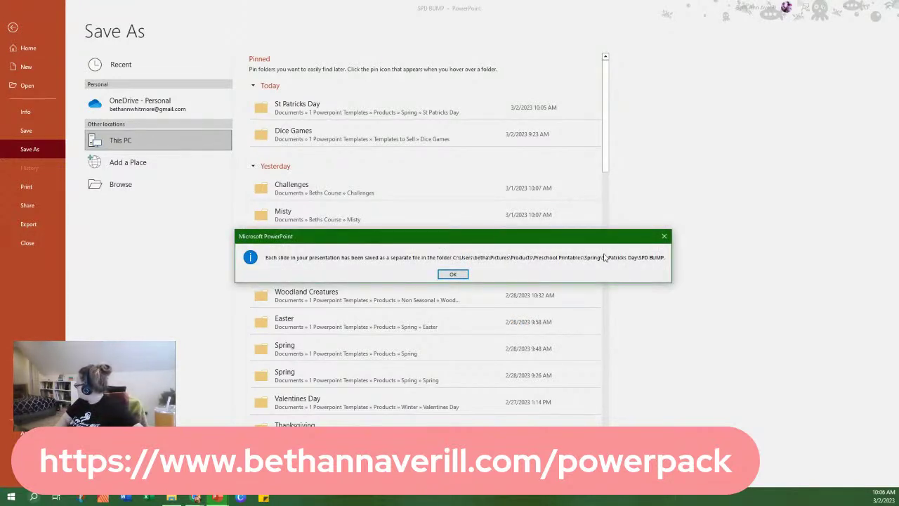
click(453, 274)
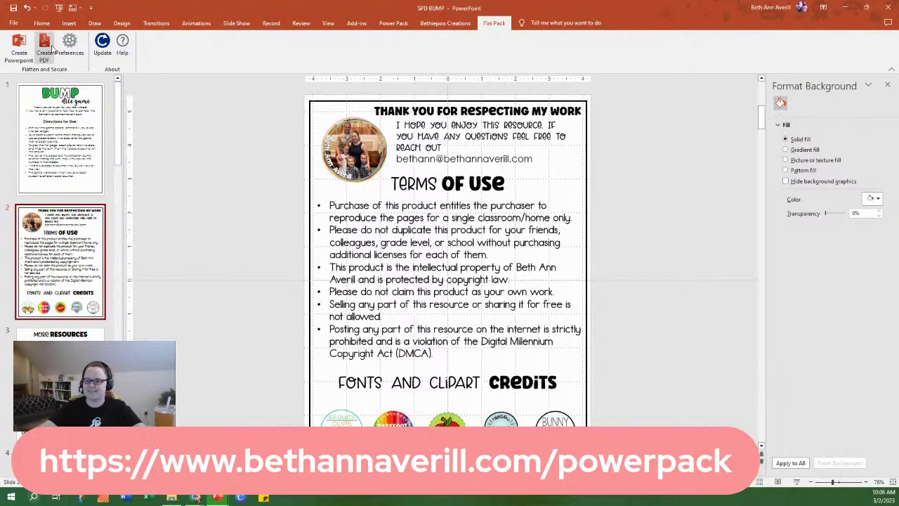
Start a flattened PDF with Flat Pack and choose Pictures > Products > Preschool Printables > Spring > St Patricks Day > SPD BUMP as its folder.
click(44, 45)
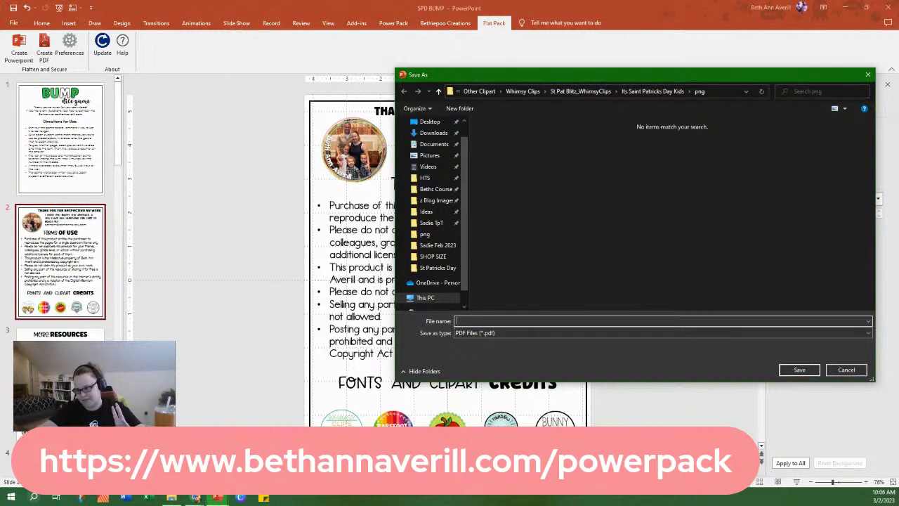
click(430, 155)
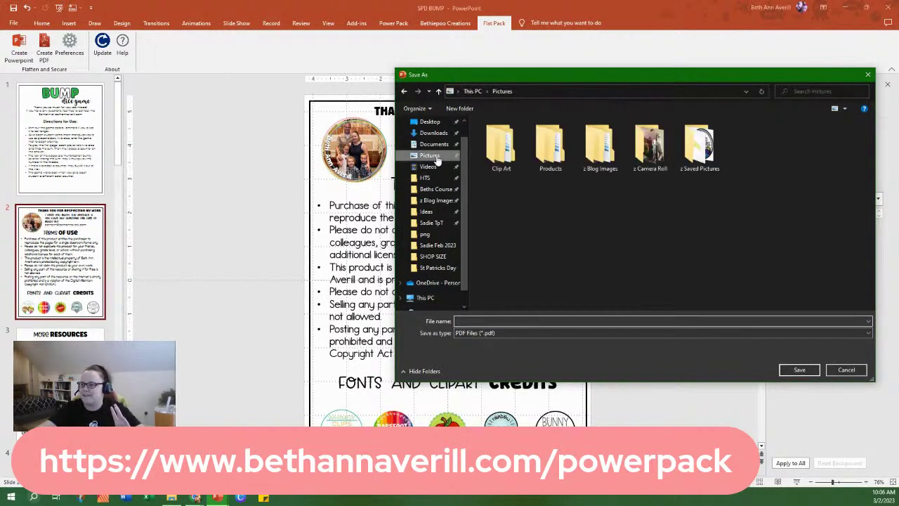
click(550, 148)
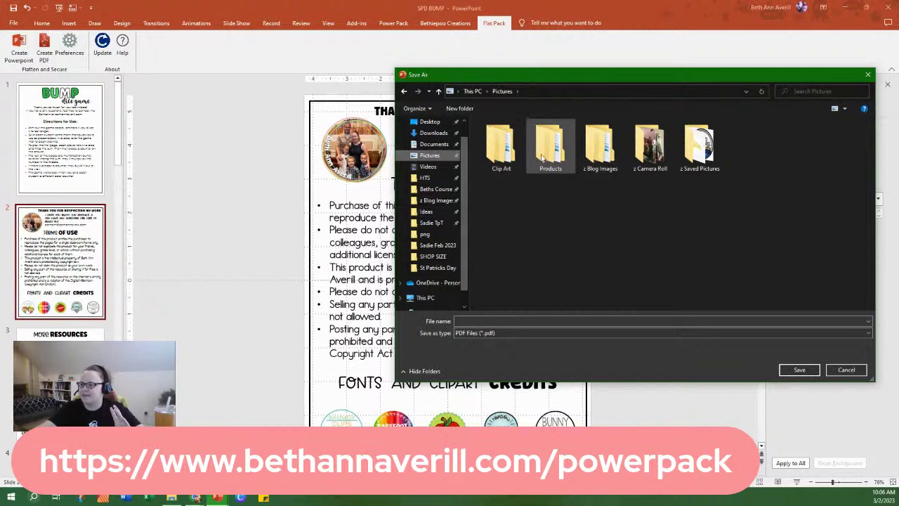
double_click(551, 149)
double_click(699, 148)
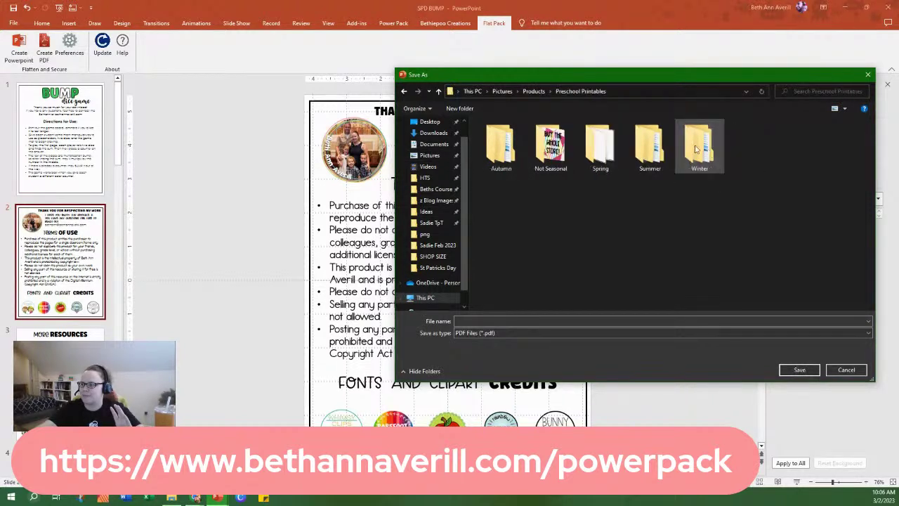
double_click(597, 148)
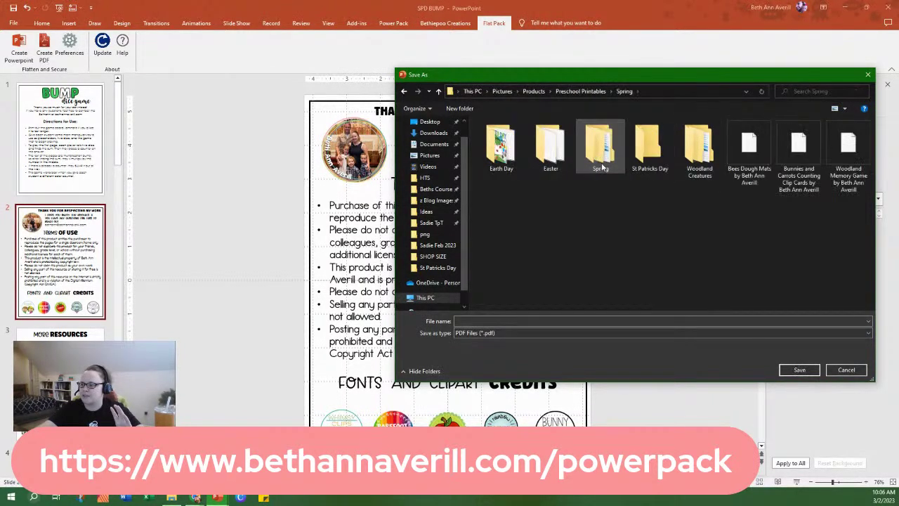
click(648, 149)
double_click(647, 149)
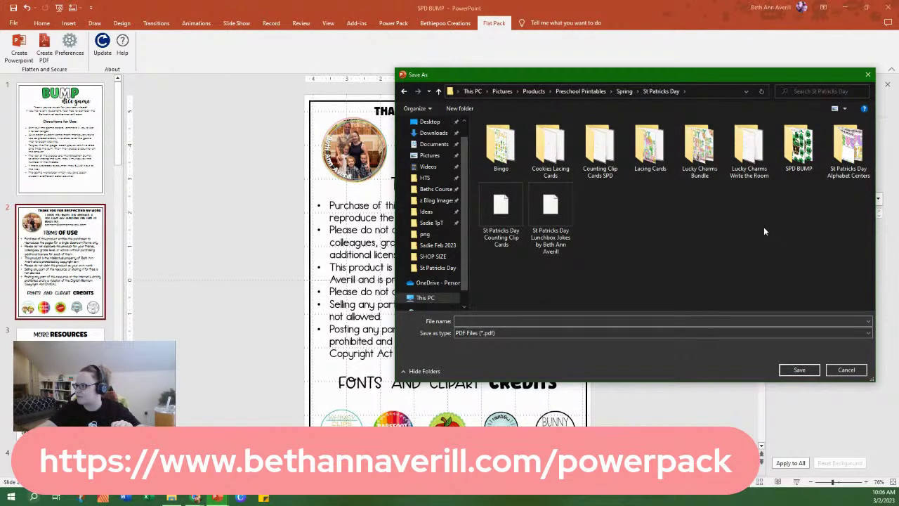
double_click(795, 161)
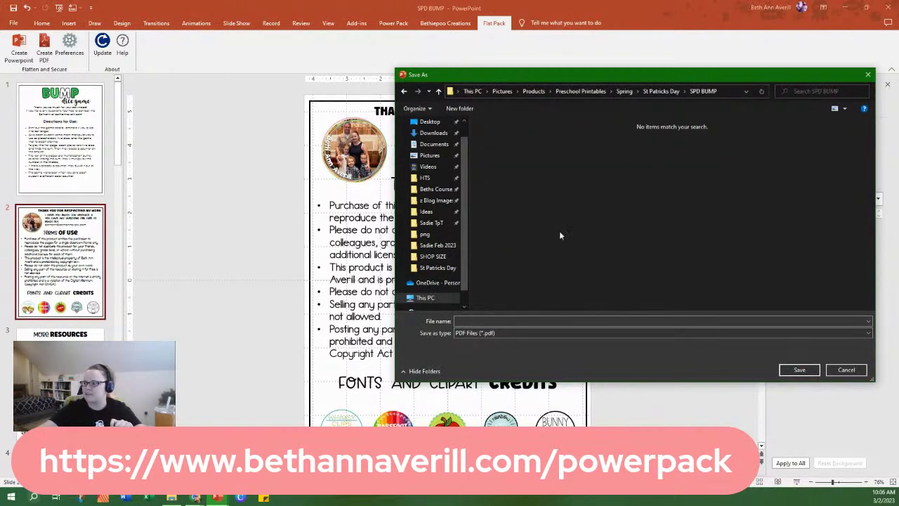
Name the PDF "St Patricks Day Bump Game by" plus the author's full name and save it.
click(481, 322)
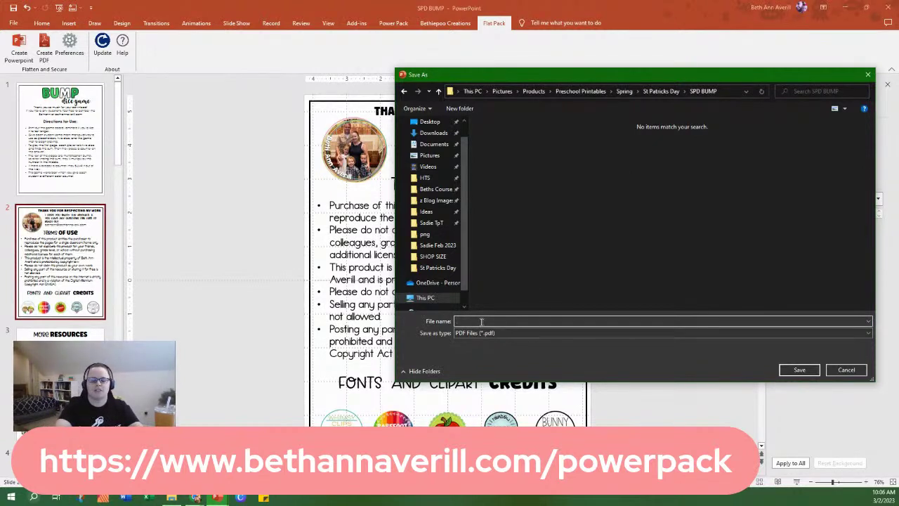
text(St Patricks D)
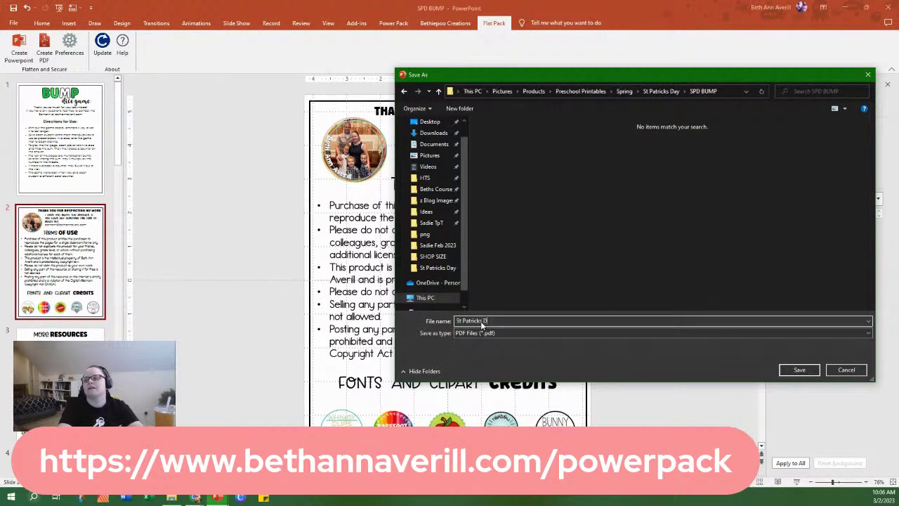
text(ay Bump Game by Beth An)
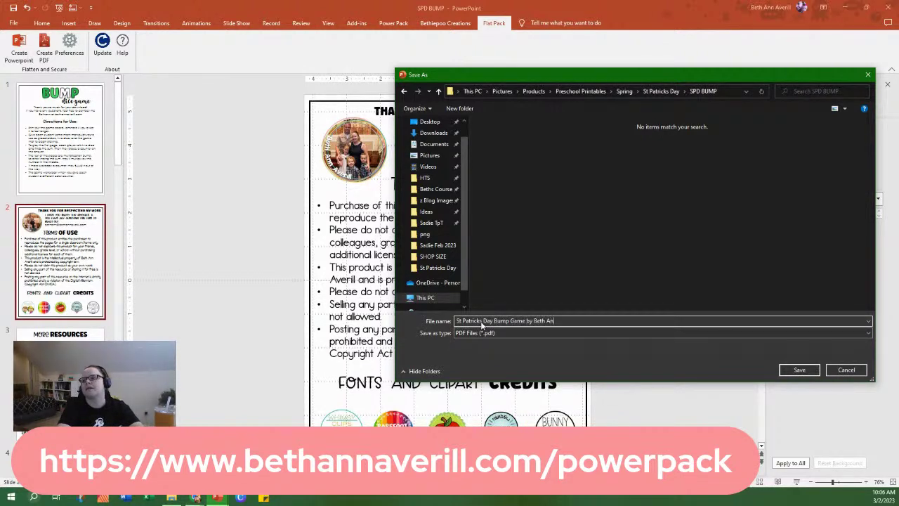
text(n Averill)
key(Return)
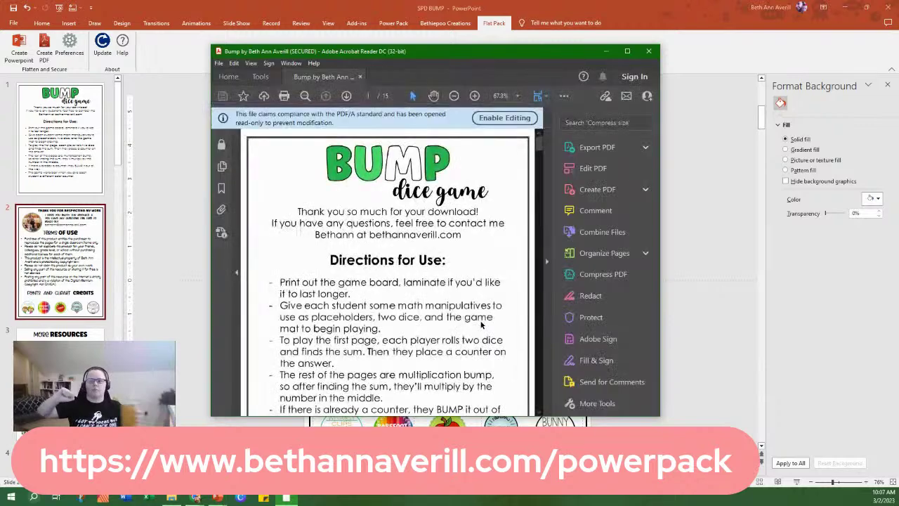
Look through the secured PDF's directions, terms, resources and game board pages at a readable size, and close it.
scroll(466, 283, down, 10)
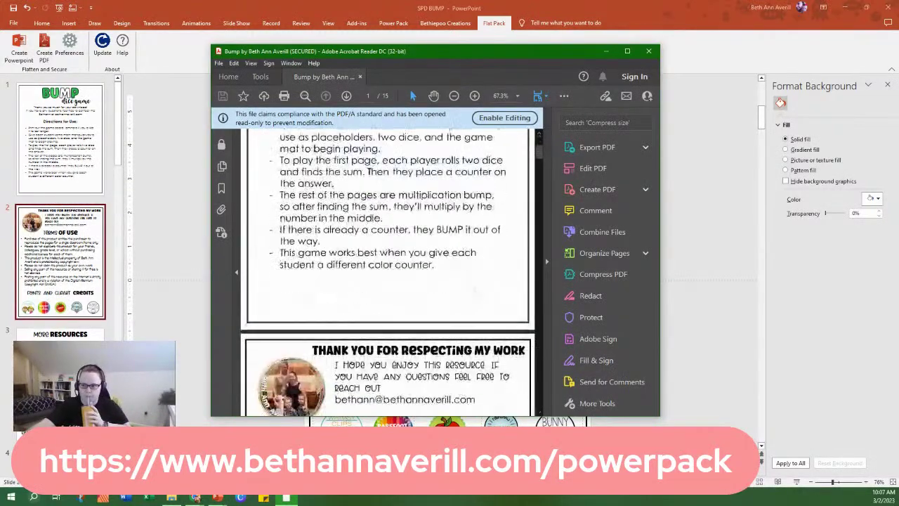
scroll(490, 314, down, 5)
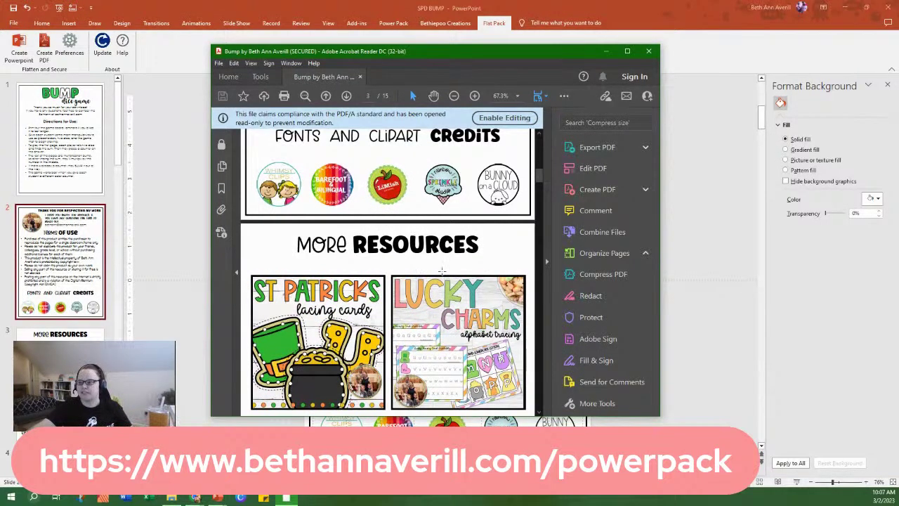
click(627, 51)
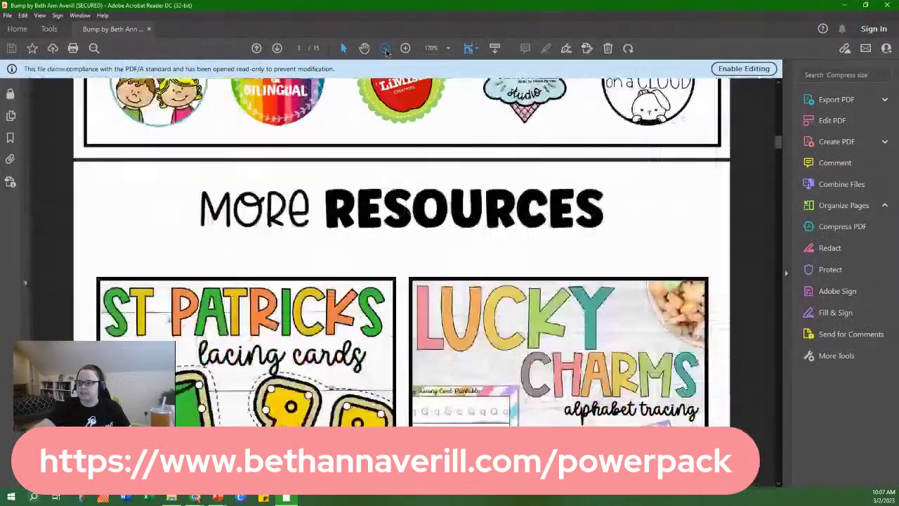
click(385, 47)
click(385, 48)
click(385, 48)
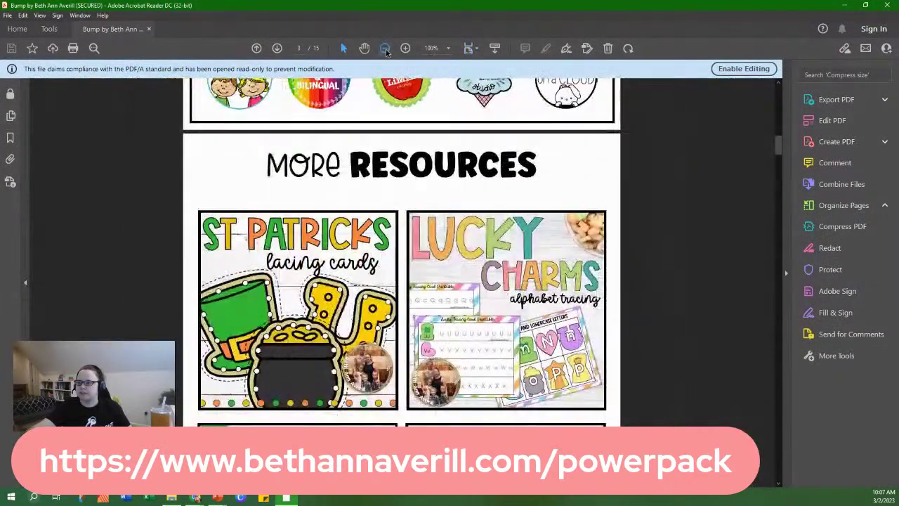
scroll(473, 230, down, 2)
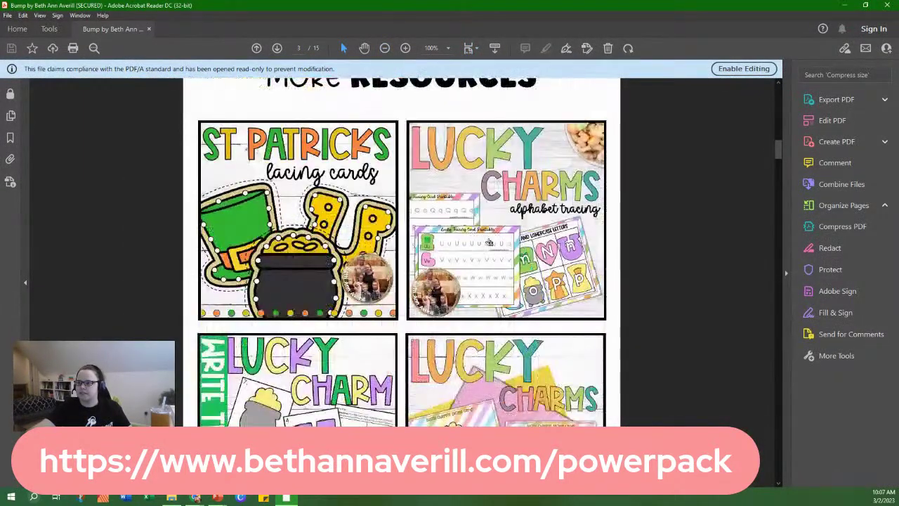
scroll(456, 253, down, 3)
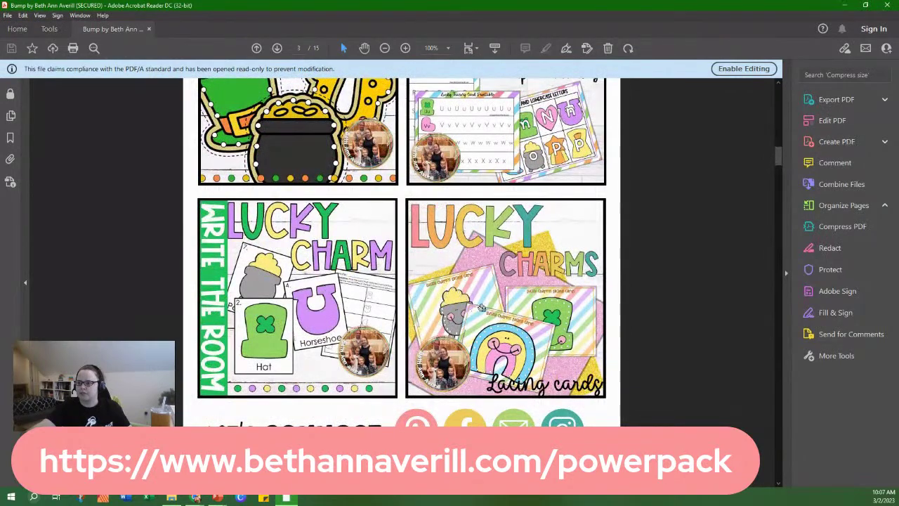
scroll(477, 310, down, 12)
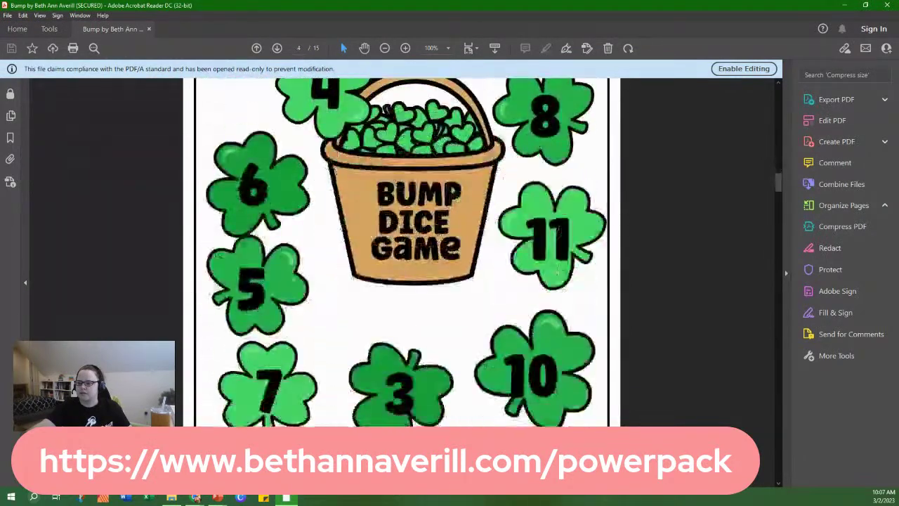
scroll(555, 281, down, 3)
scroll(585, 325, down, 1)
scroll(586, 324, down, 4)
scroll(584, 235, down, 3)
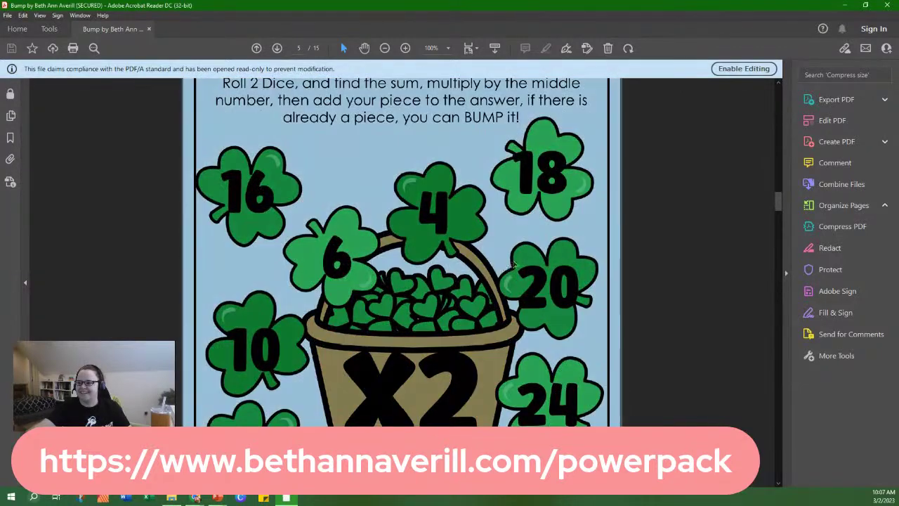
scroll(555, 262, down, 3)
scroll(605, 259, up, 1)
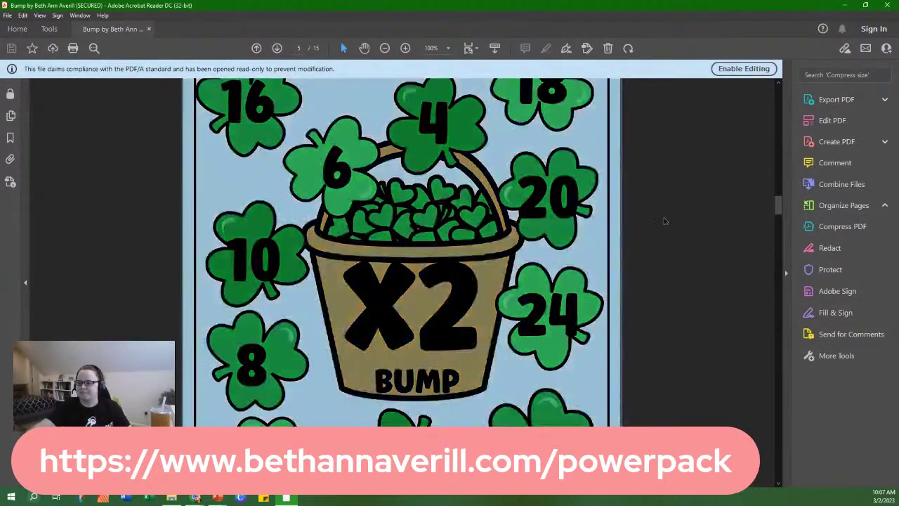
click(887, 5)
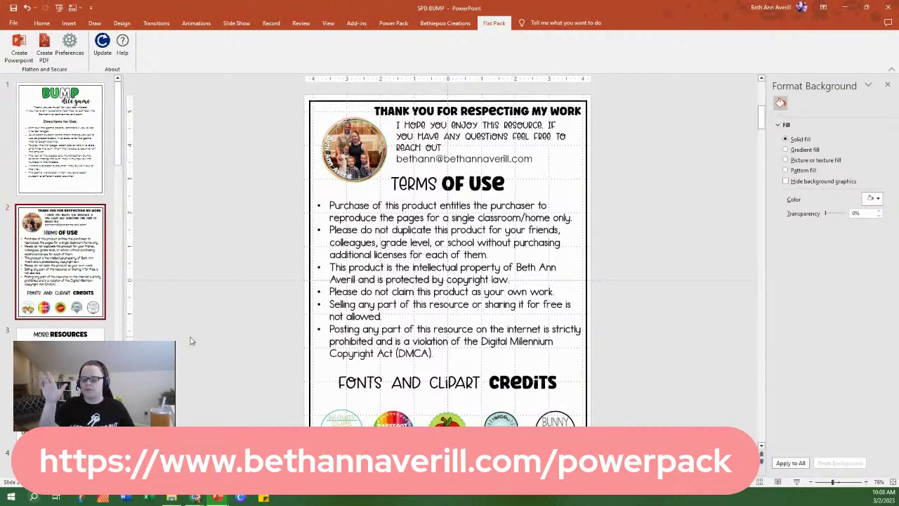
Open a copy of the recent presentation SS Counting Clip Cards SPD from the St Patricks Day folder.
click(23, 24)
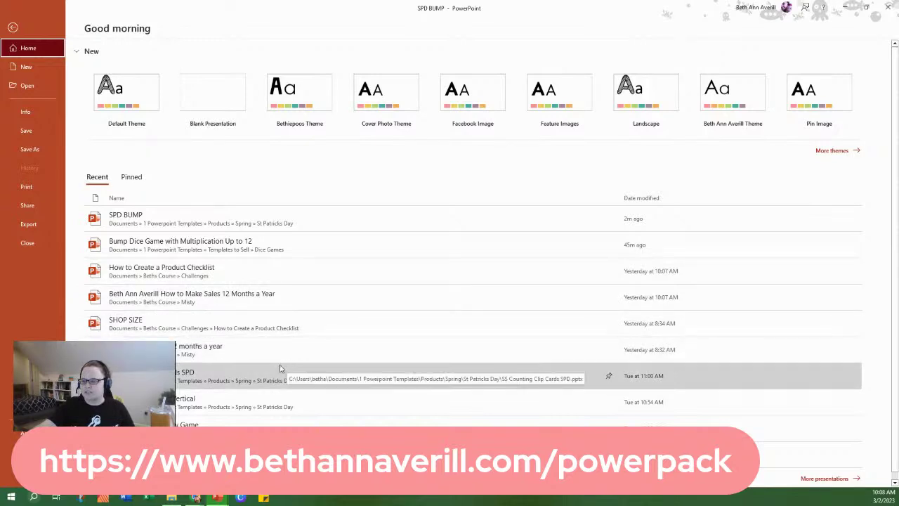
right_click(178, 379)
click(208, 395)
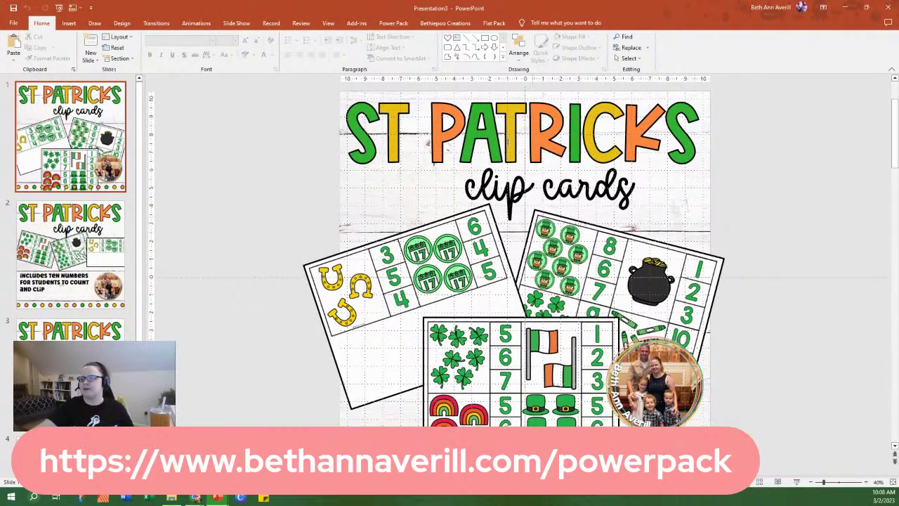
click(357, 140)
drag(348, 155, 795, 156)
click(795, 157)
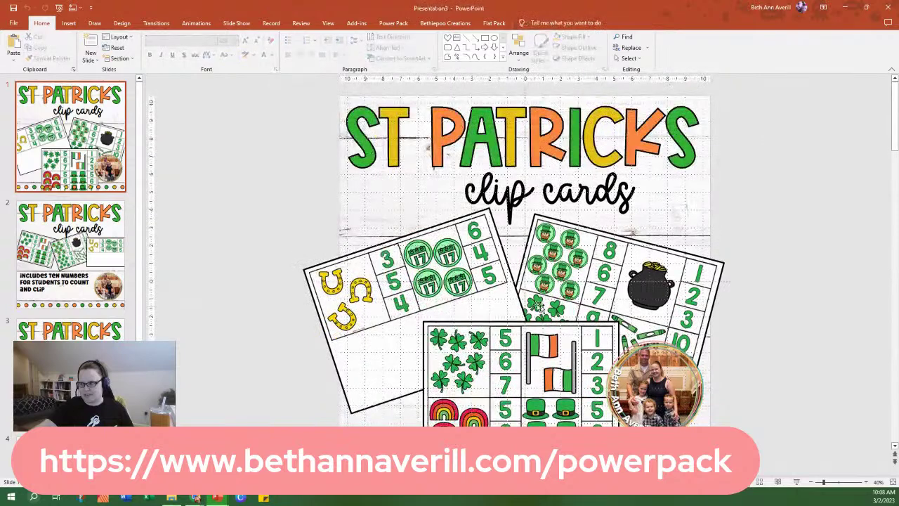
Replace the tilted horseshoe clip card on the cover with Slide11 from Spring > St Patricks Day > SPD BUMP.
scroll(500, 298, down, 1)
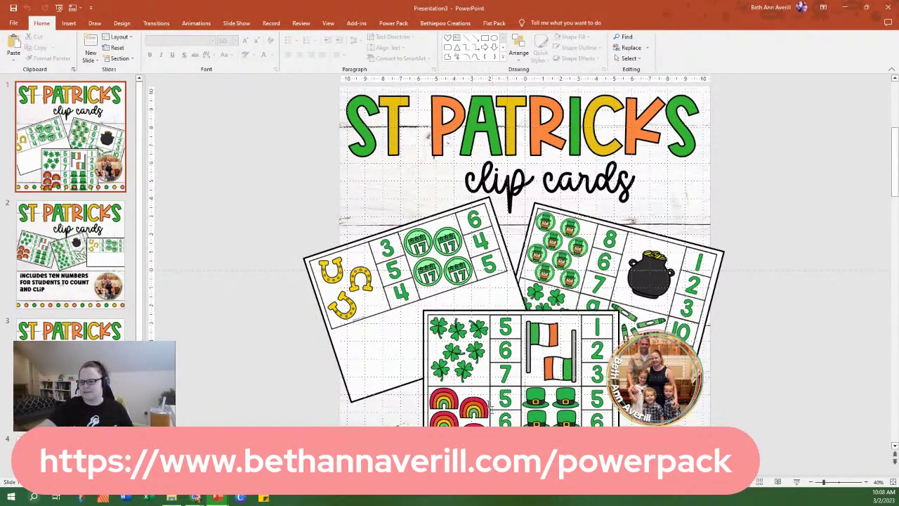
click(402, 257)
right_click(403, 257)
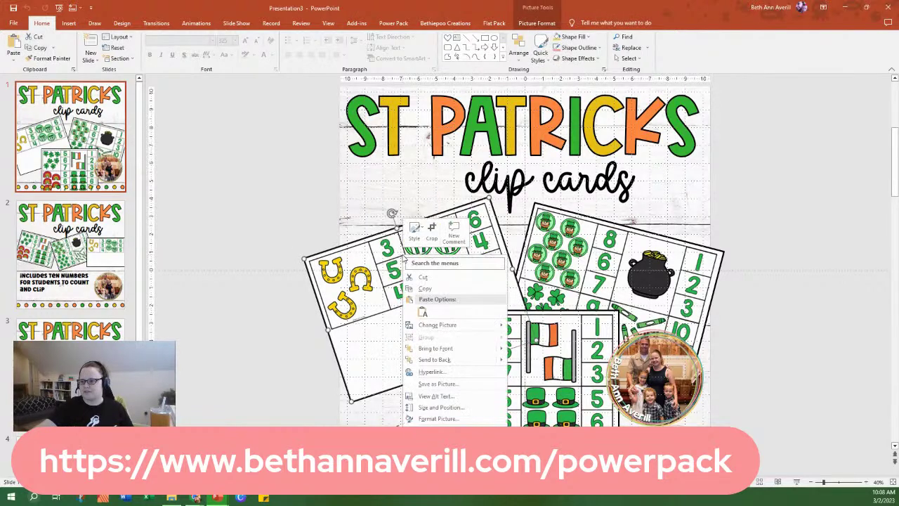
mouse_move(475, 328)
click(536, 326)
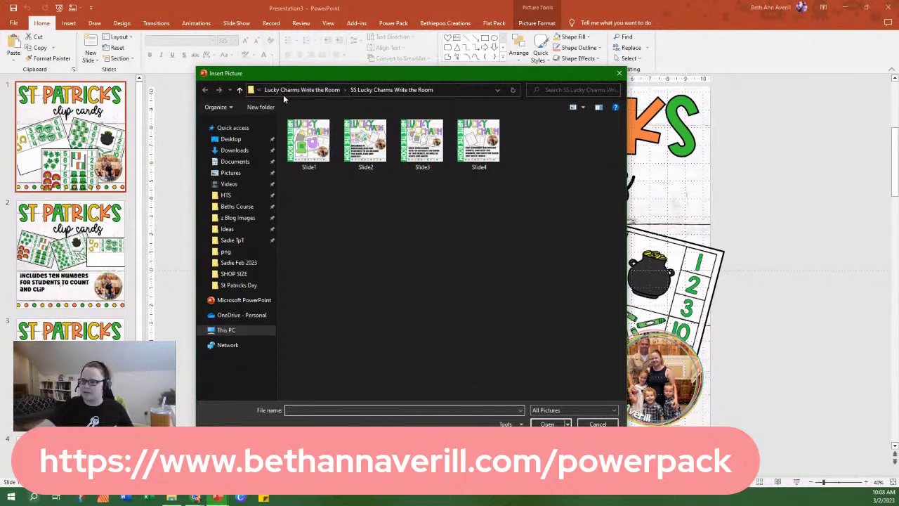
click(287, 91)
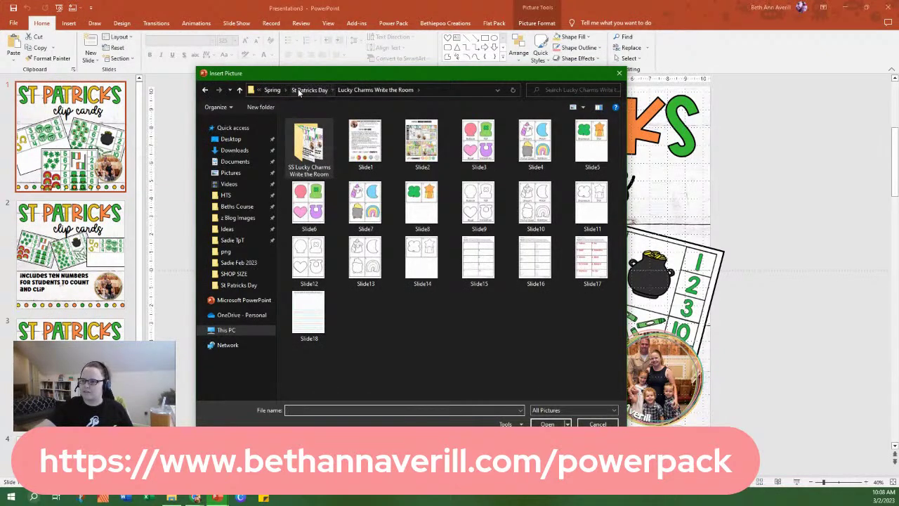
click(298, 88)
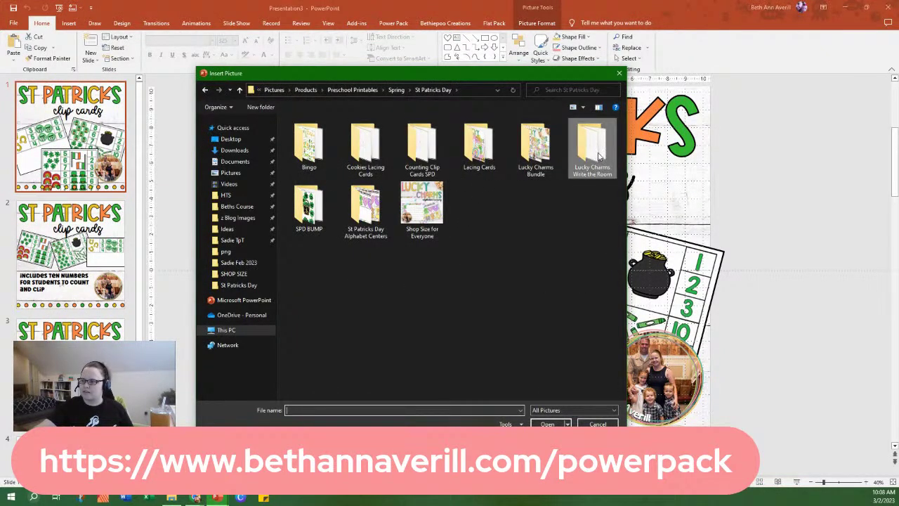
double_click(309, 205)
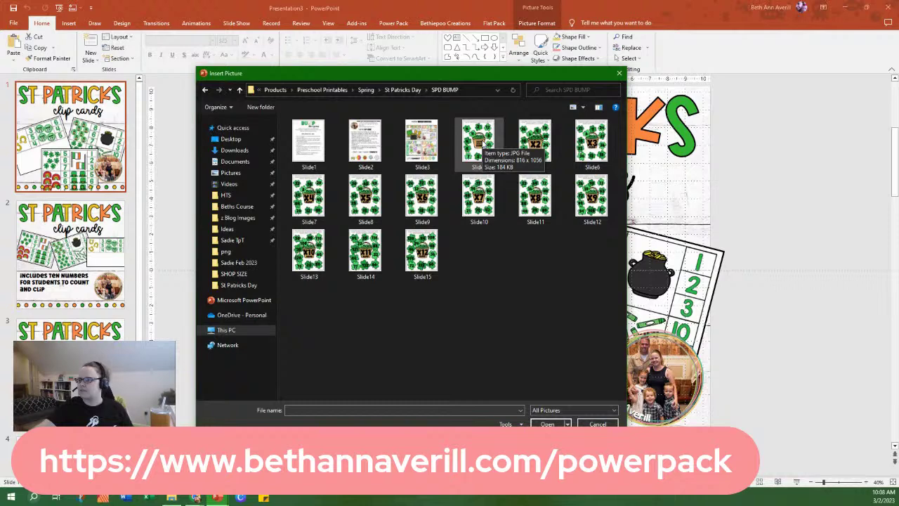
double_click(536, 196)
Replace the tilted pot-of-gold clip card with Slide5 from the SPD BUMP folder.
right_click(652, 255)
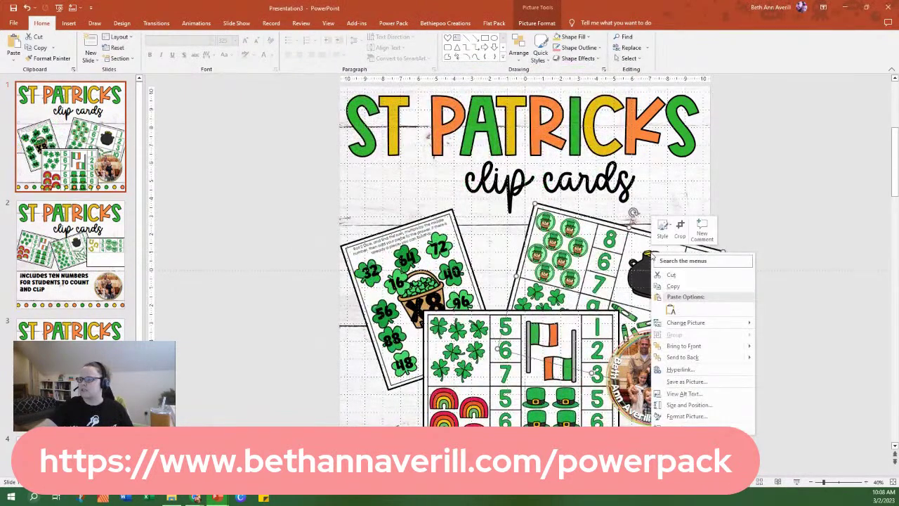
mouse_move(735, 323)
click(774, 325)
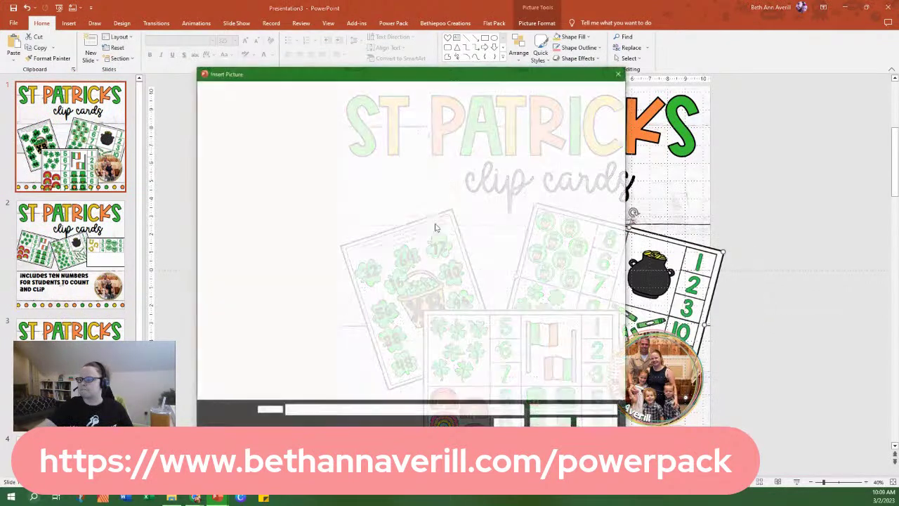
double_click(535, 144)
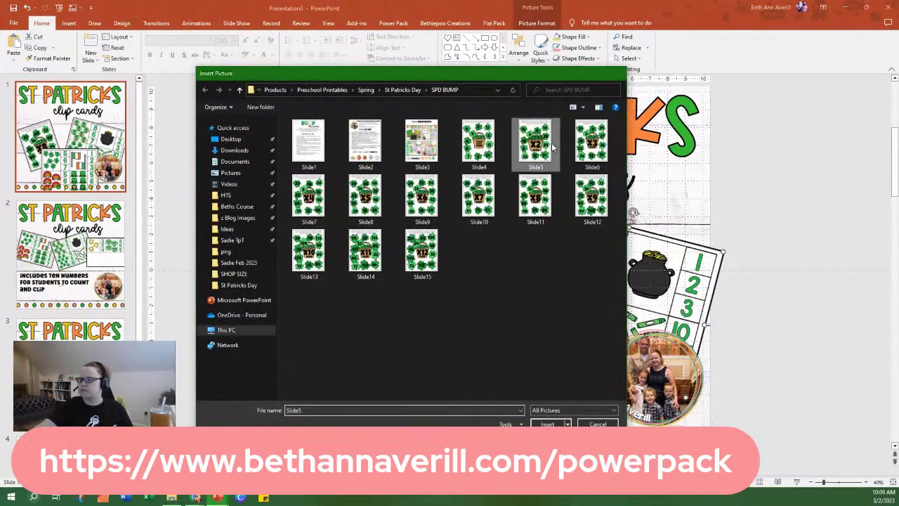
Replace the upright front clip card with Slide4 from the SPD BUMP folder.
right_click(515, 353)
click(477, 321)
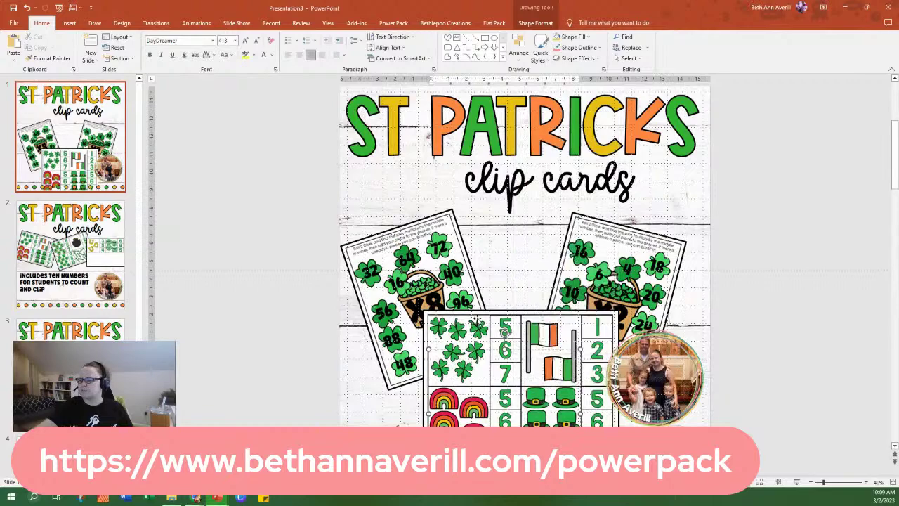
right_click(504, 331)
mouse_move(592, 211)
click(619, 211)
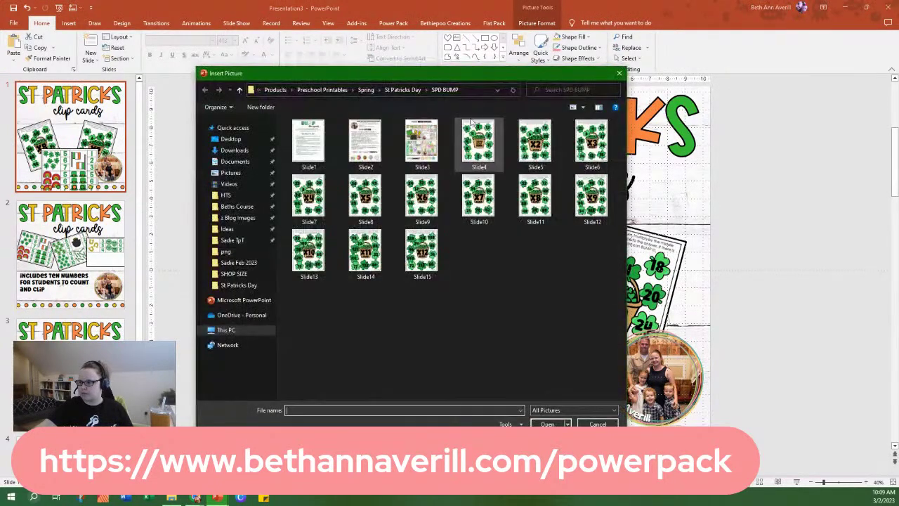
double_click(487, 127)
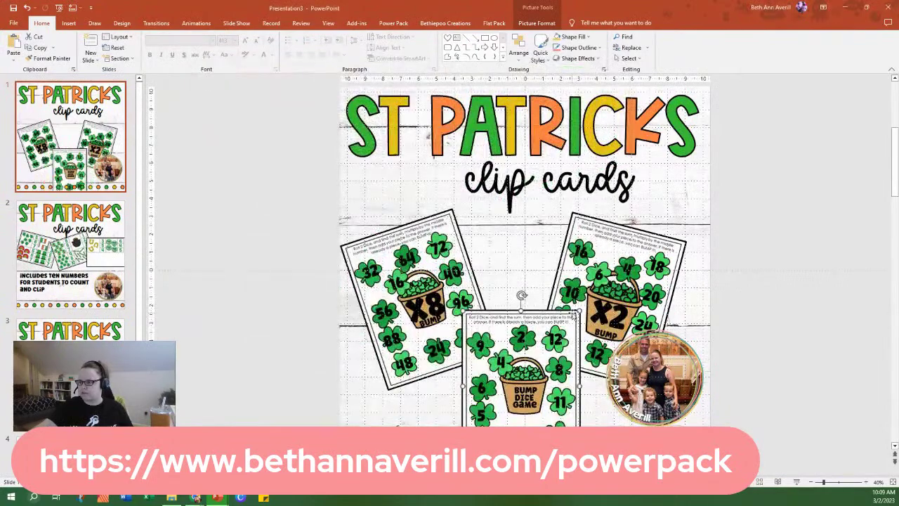
Enlarge the upright Bump Dice Game page to about twice its size and centre it below the title.
drag(579, 311, 747, 82)
drag(632, 246, 527, 468)
drag(700, 244, 593, 385)
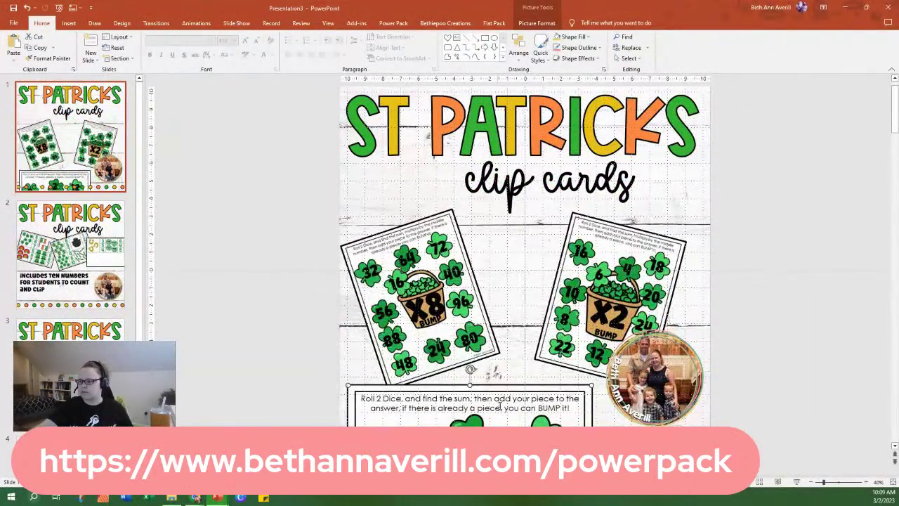
drag(504, 385, 564, 187)
Spread the tilted X2 and X8 pages outward past the slide edges and lower the central page clear of the subtitle.
drag(664, 245, 726, 240)
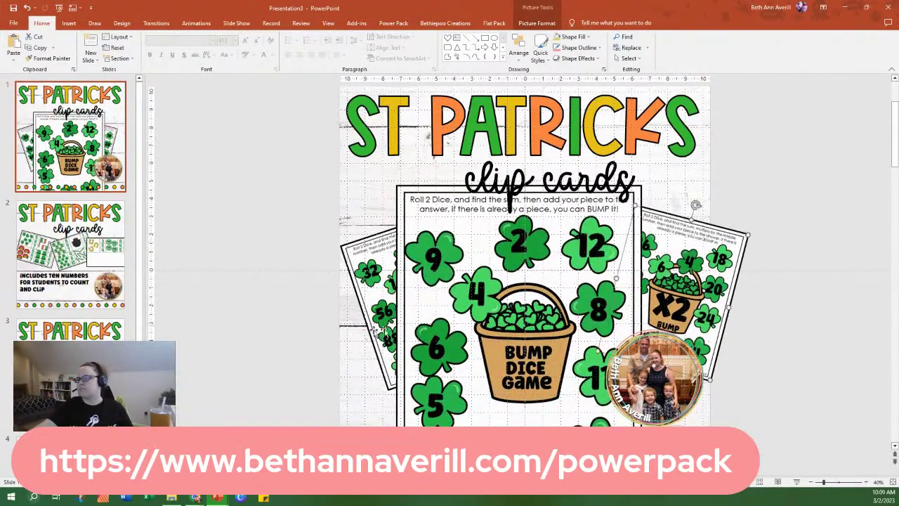
drag(376, 305, 334, 279)
drag(552, 273, 558, 300)
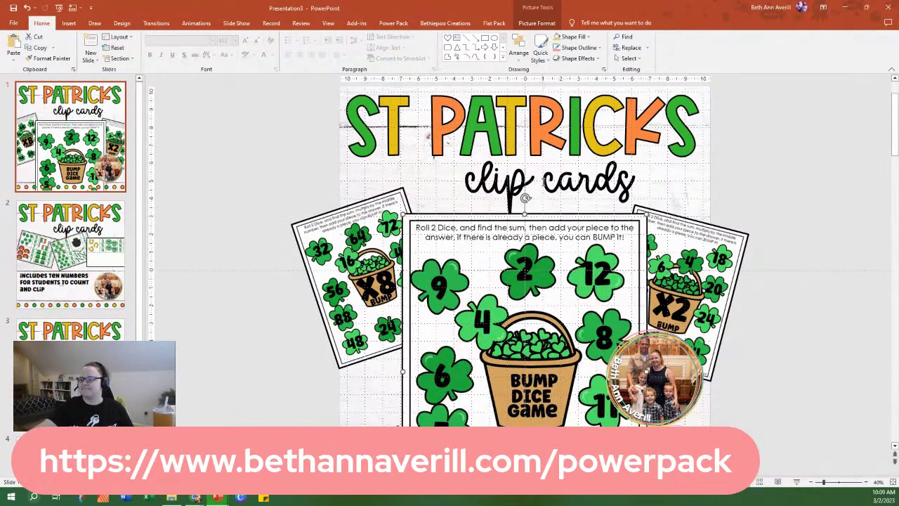
Change the cover subtitle "clip cards" to "bump game" in lowercase.
triple_click(544, 183)
text(Bump game)
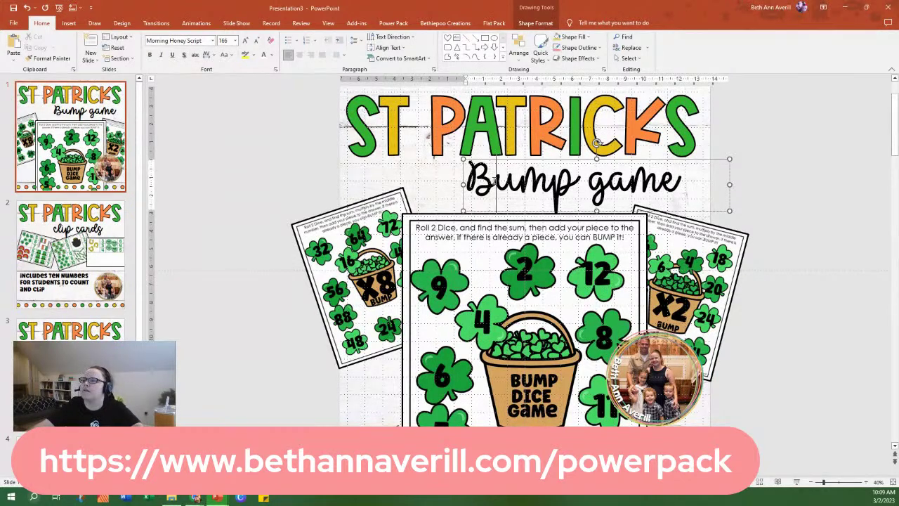
double_click(495, 179)
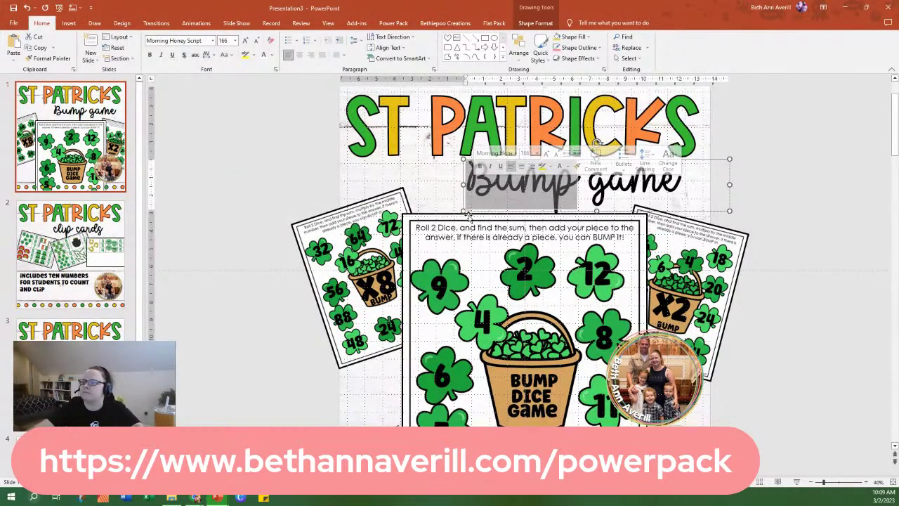
text(bump)
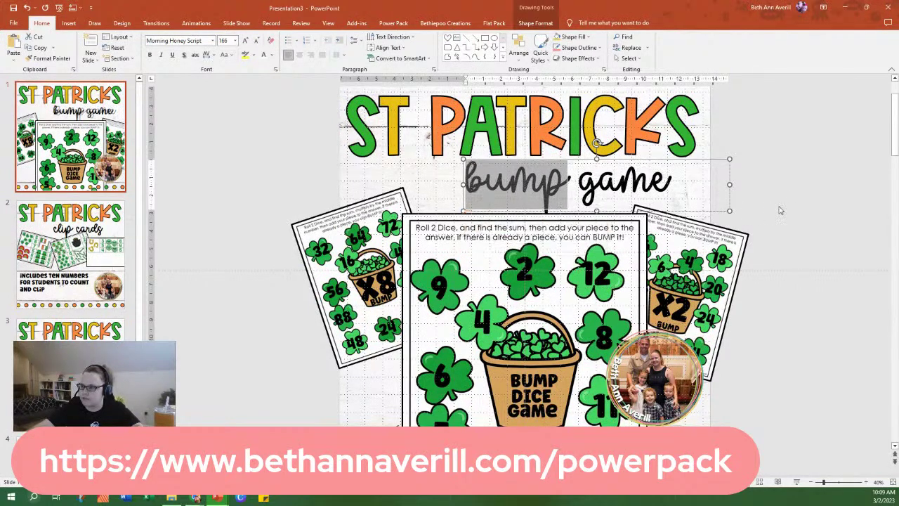
click(789, 210)
Shift the central Bump Dice Game page slightly down and toward the X8 page, and lower the X8 page a little.
scroll(789, 214, up, 1)
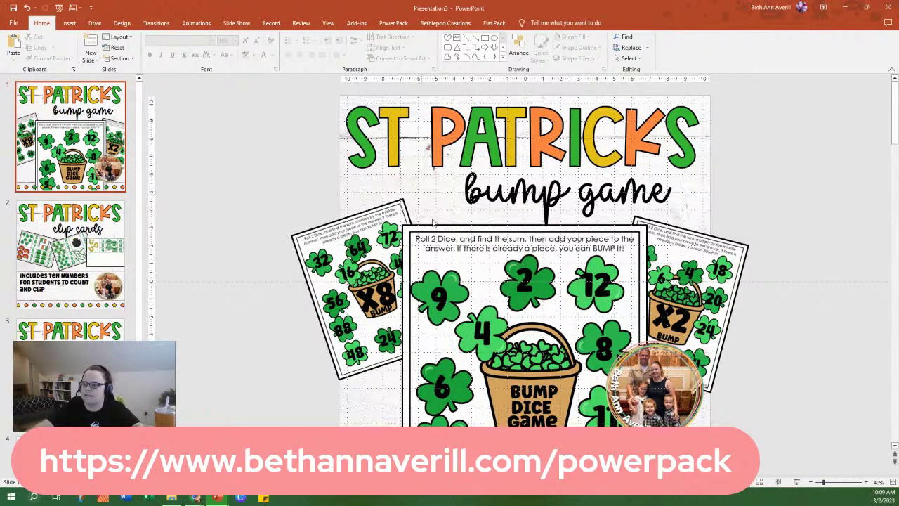
drag(494, 239, 482, 253)
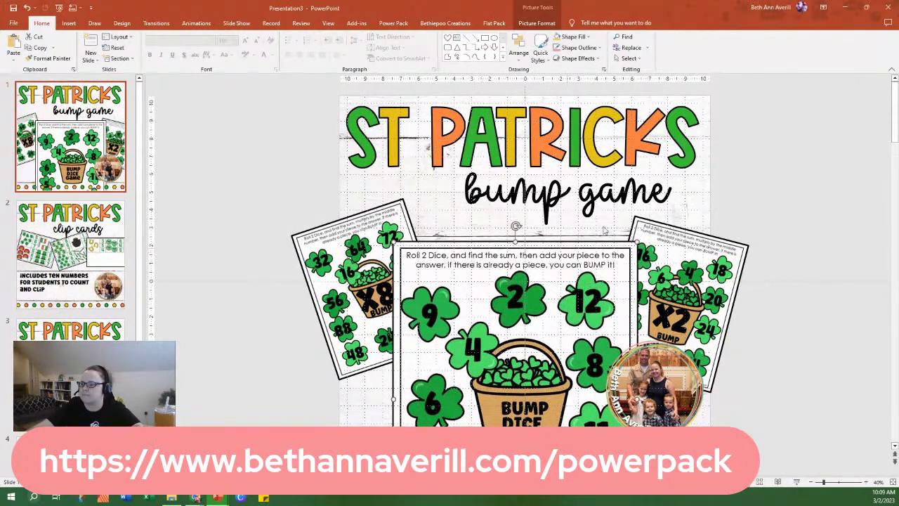
click(796, 176)
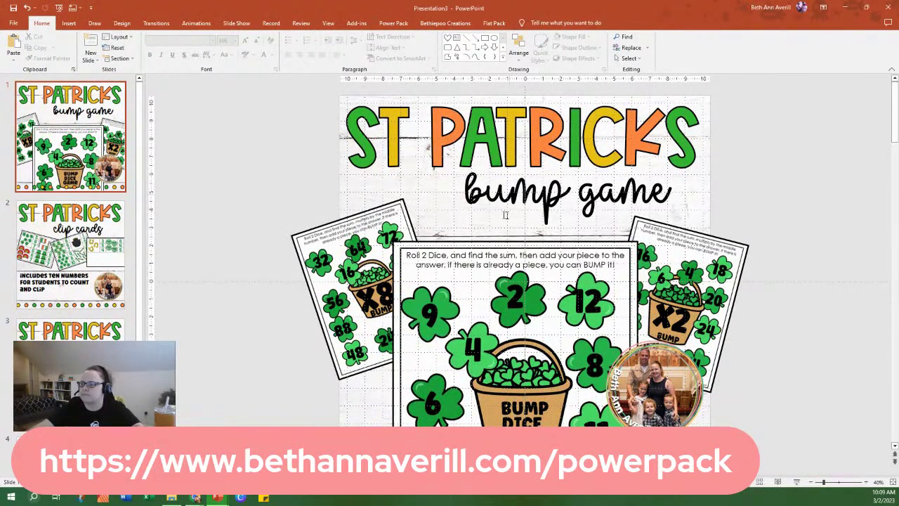
drag(370, 240, 371, 251)
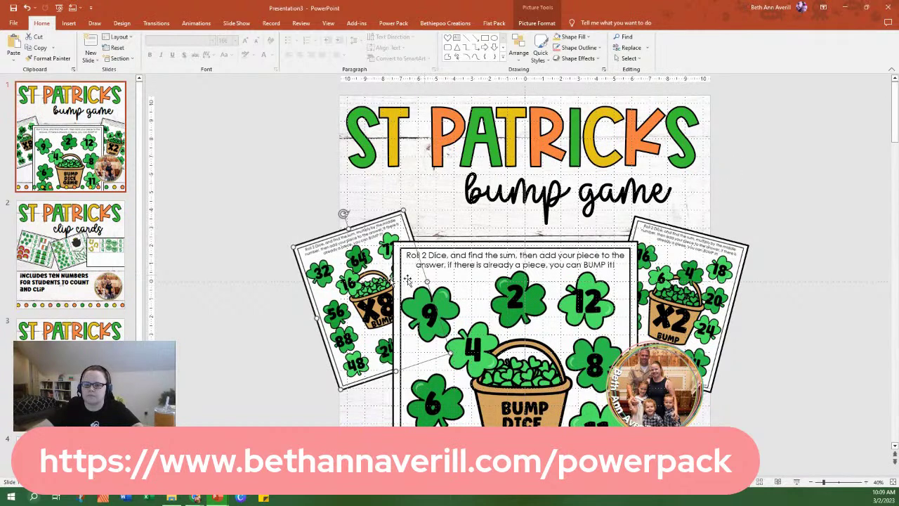
Raise the central Bump Dice Game page on the cover slightly and shift the X8 page outward and down.
drag(663, 252, 666, 248)
drag(534, 279, 534, 263)
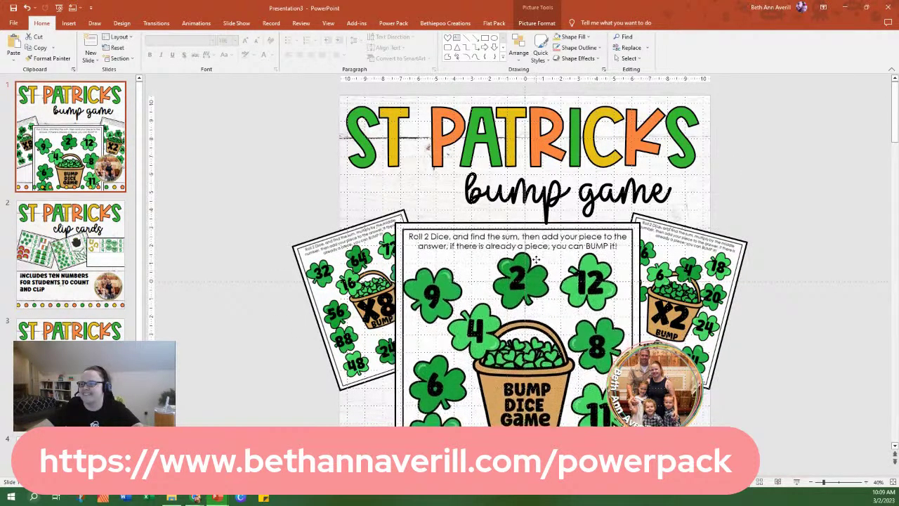
drag(326, 279, 301, 305)
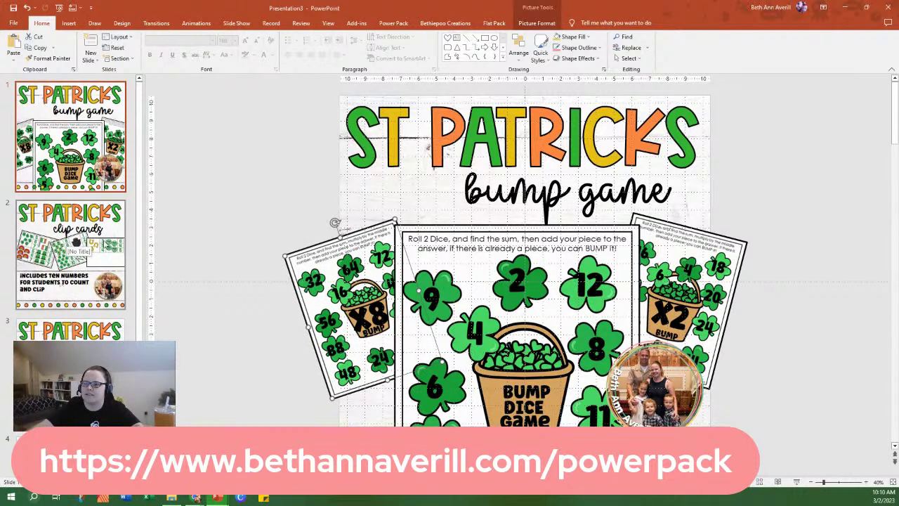
Change the "clip cards" subtitle on slide 2 to "bump game" in lowercase.
click(74, 246)
click(535, 202)
triple_click(535, 202)
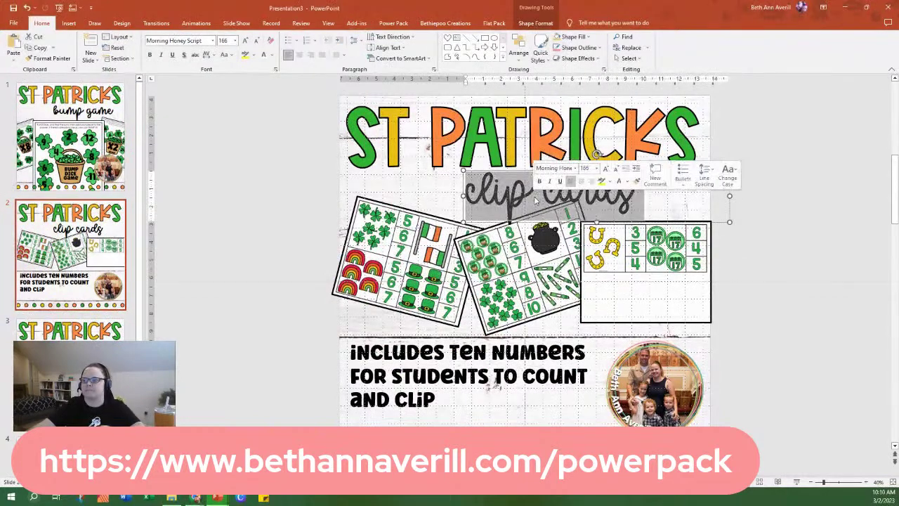
text(Bump game)
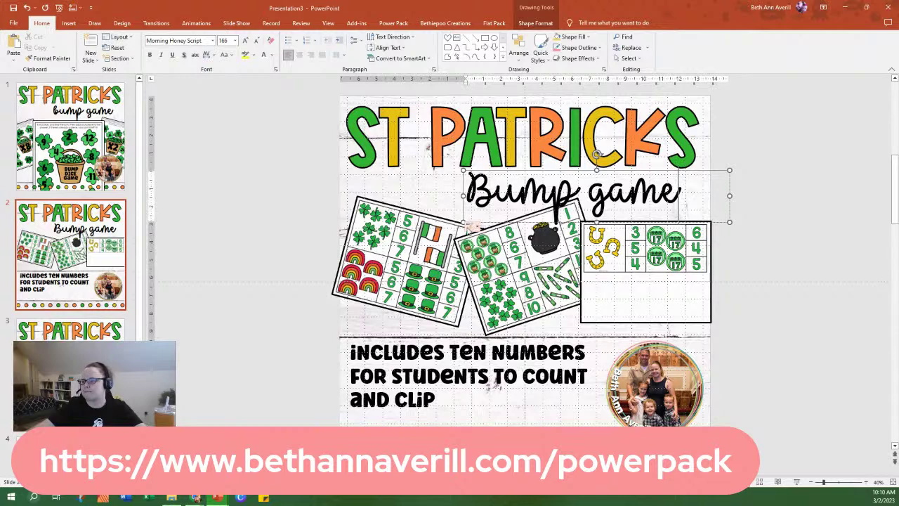
click(475, 227)
click(500, 241)
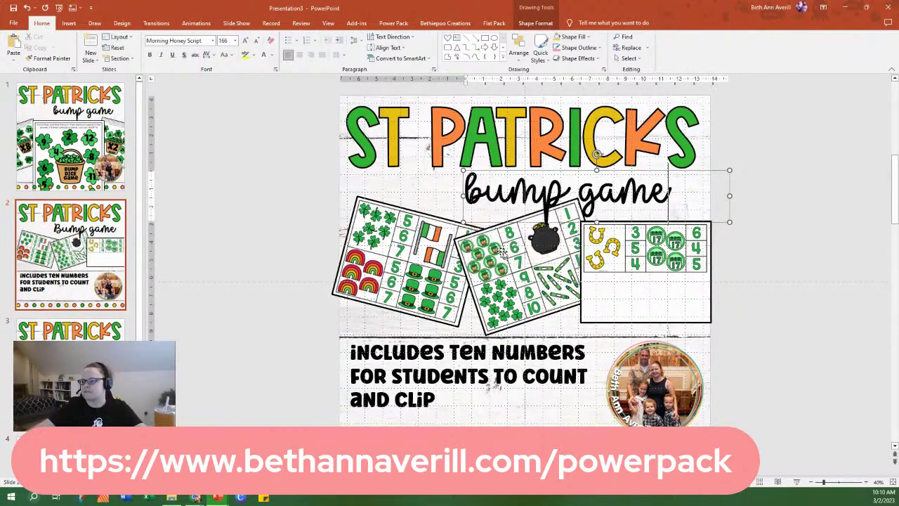
click(783, 301)
Replace the first clip card picture on slide 2 with the X2 page, Slide5, from the SPD BUMP folder.
right_click(411, 277)
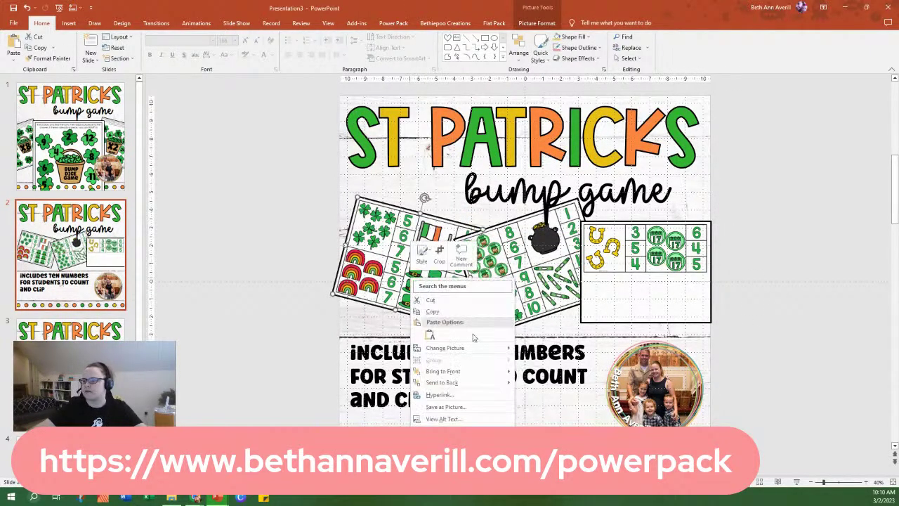
mouse_move(502, 353)
click(545, 349)
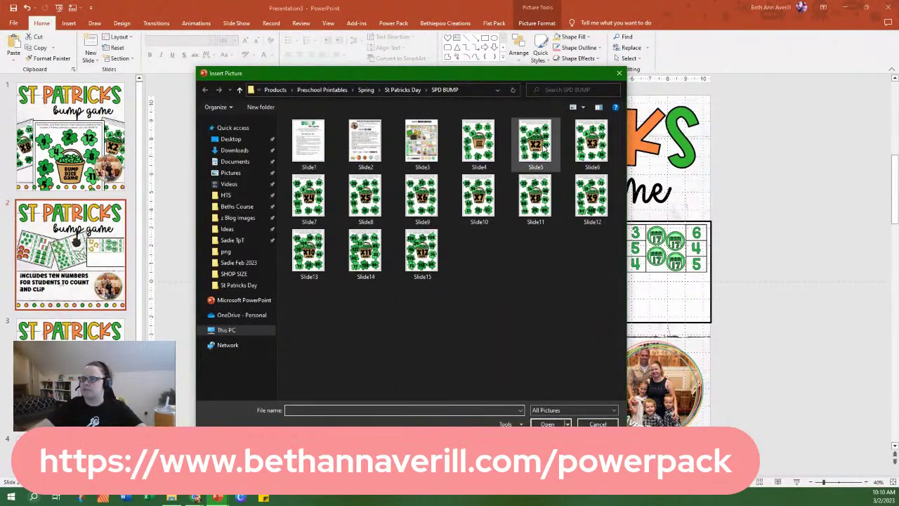
double_click(543, 144)
Replace the middle clip card picture on slide 2 with the X3 page, Slide6, from the SPD BUMP folder.
right_click(523, 265)
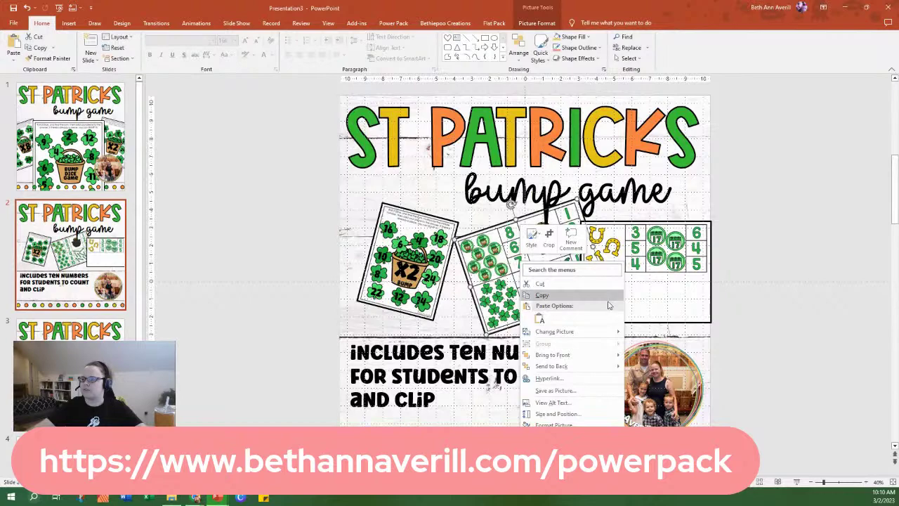
mouse_move(617, 328)
click(650, 332)
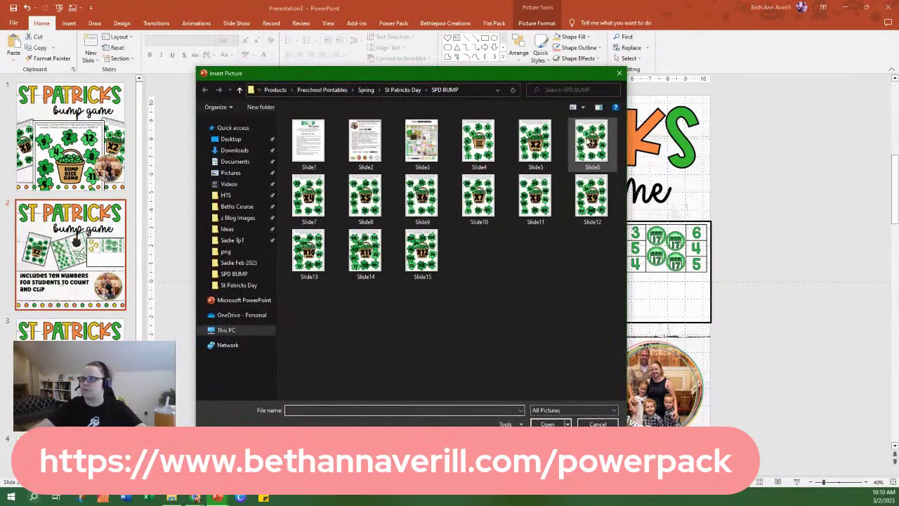
double_click(590, 142)
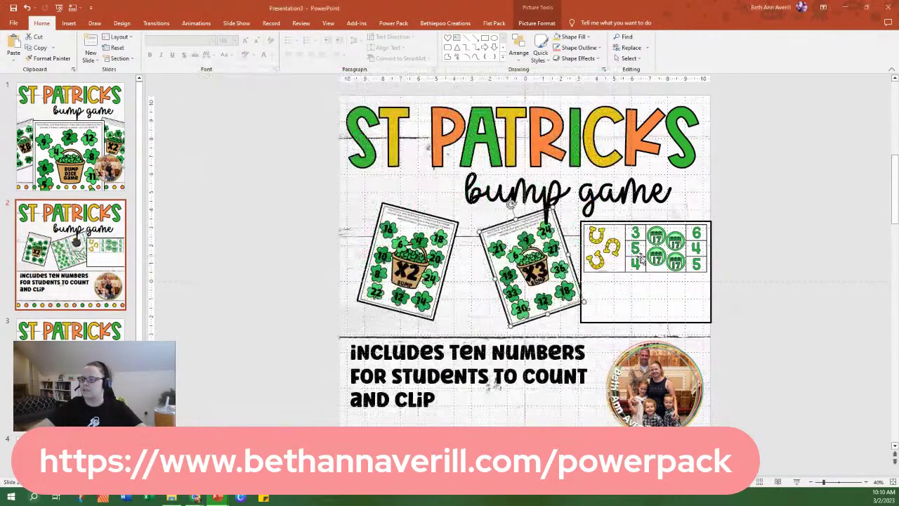
Replace the last clip card picture on slide 2 with the X4 page, Slide7, from the SPD BUMP folder.
right_click(645, 260)
mouse_move(737, 330)
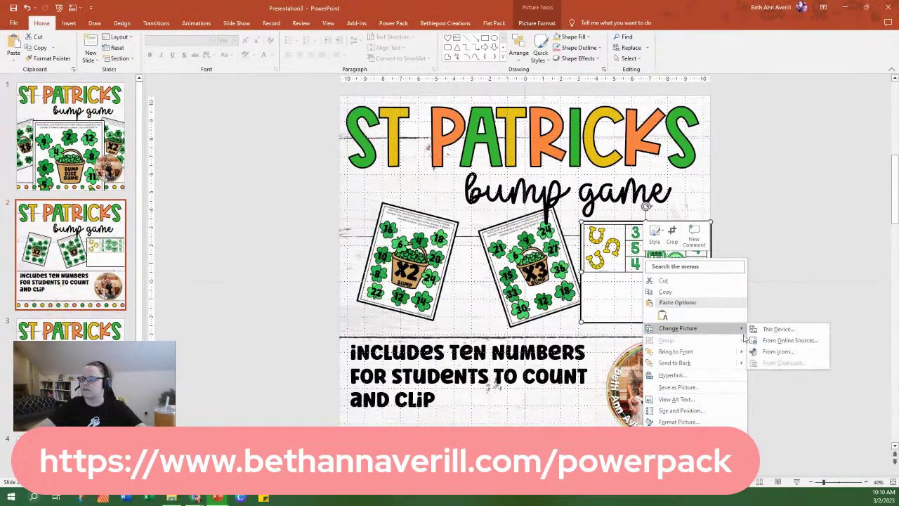
click(786, 330)
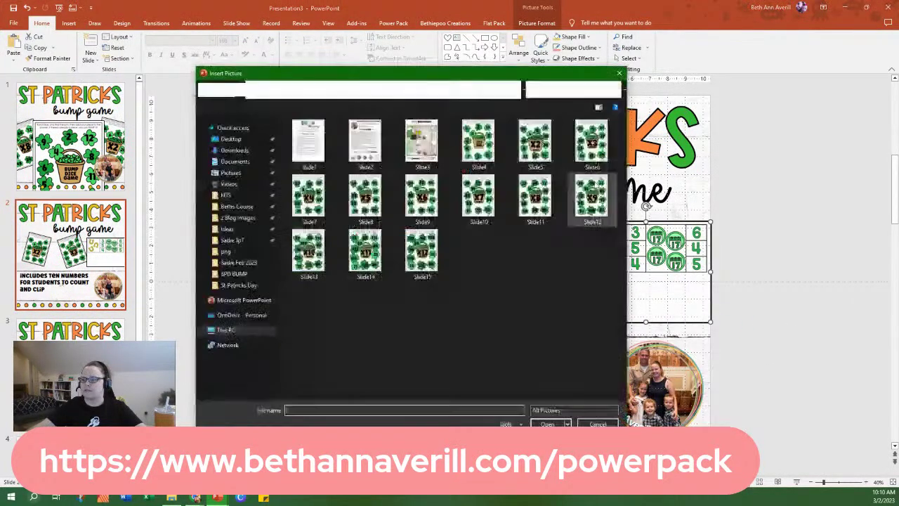
double_click(308, 195)
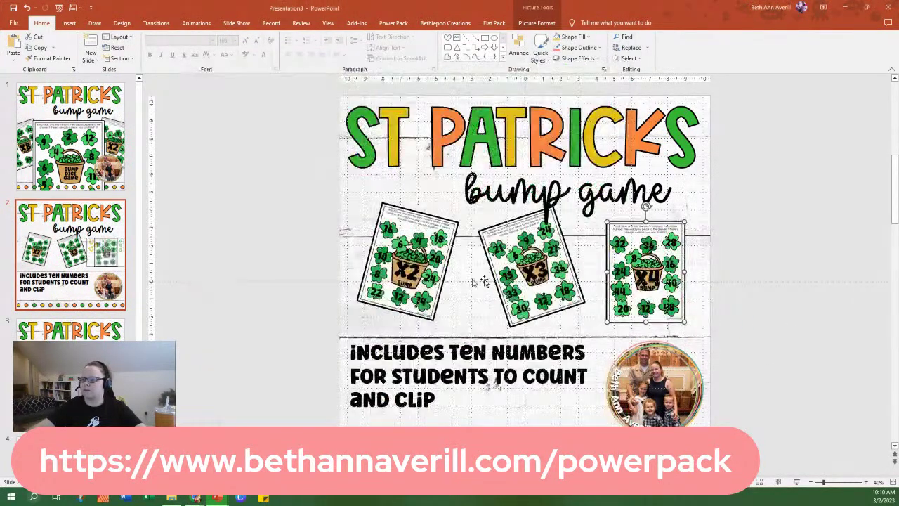
Close up the X2, X3 and X4 pages so they overlap, and place a duplicate of the trio beside them.
drag(534, 268, 480, 265)
drag(636, 277, 549, 273)
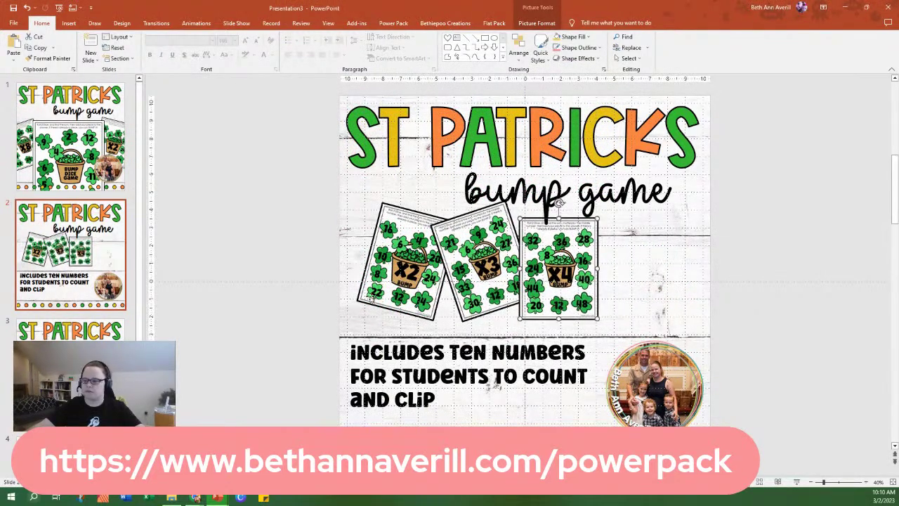
drag(480, 265, 688, 296)
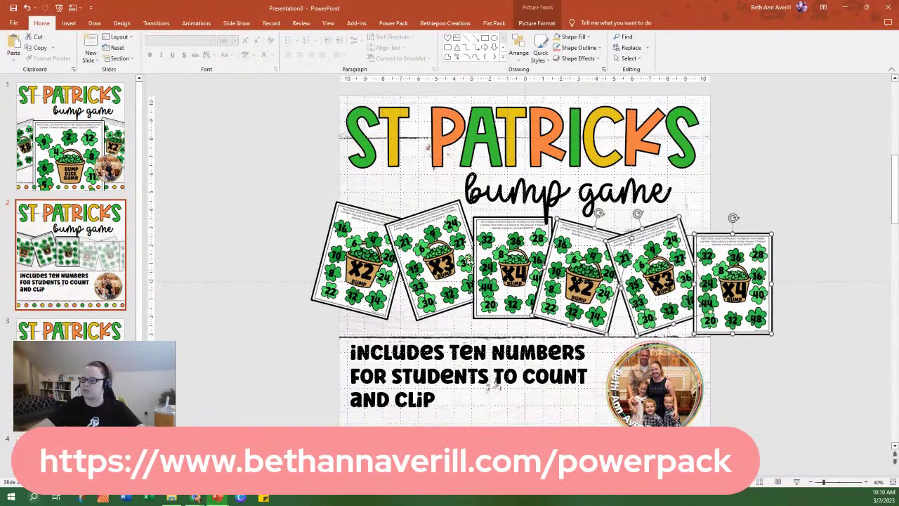
Change the tilt of the original X2 and X3 pages and arrange them with the X4 page in a descending, overlapping cascade.
drag(383, 243, 406, 212)
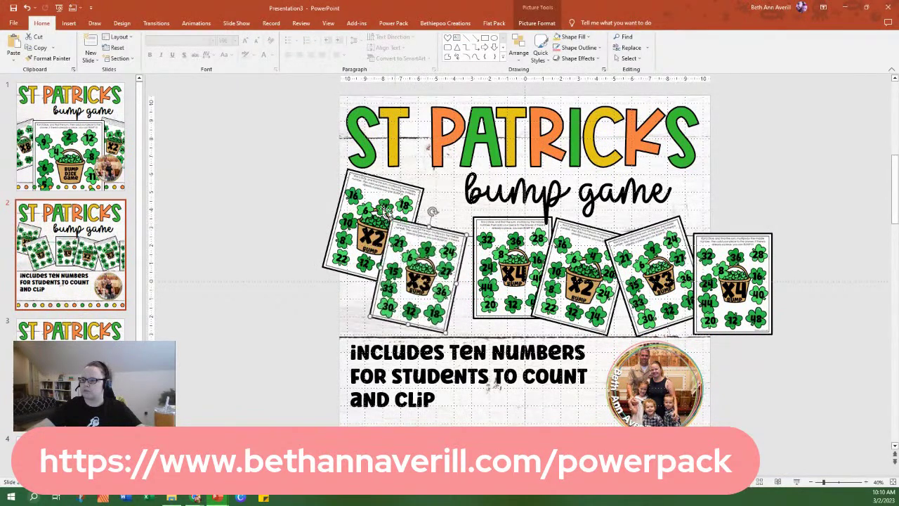
click(366, 197)
drag(389, 165, 364, 166)
drag(364, 211, 360, 210)
drag(421, 274, 416, 261)
drag(495, 280, 462, 286)
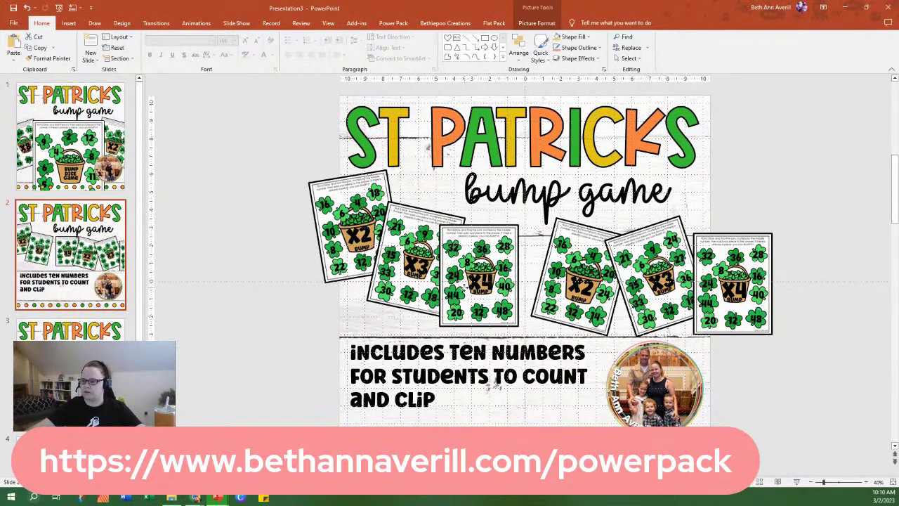
Tilt the duplicate X2 page further clockwise and pull the three duplicate pages inward so they overlap in a row.
drag(559, 295, 541, 299)
drag(571, 215, 555, 255)
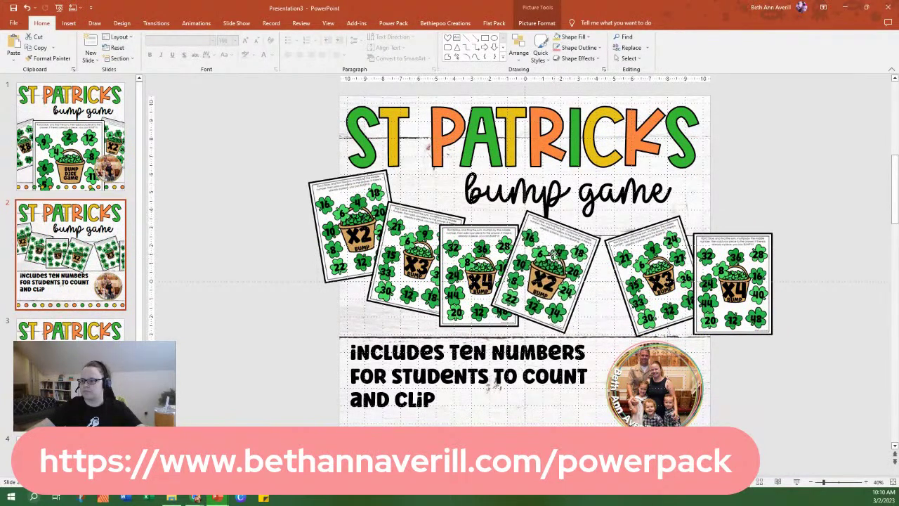
drag(624, 284, 595, 286)
drag(693, 283, 664, 262)
Replace the duplicate X2 page with the X5 page, Slide8, from the SPD BUMP folder.
right_click(532, 287)
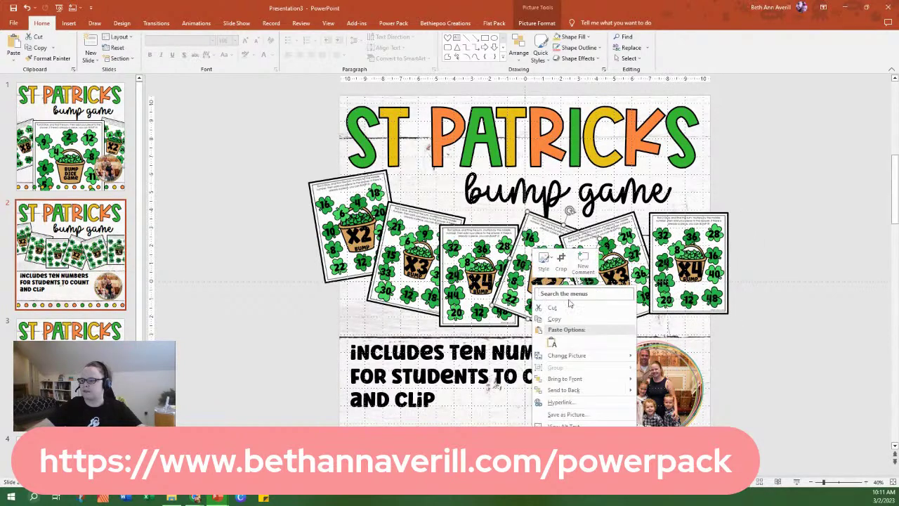
mouse_move(618, 356)
click(659, 357)
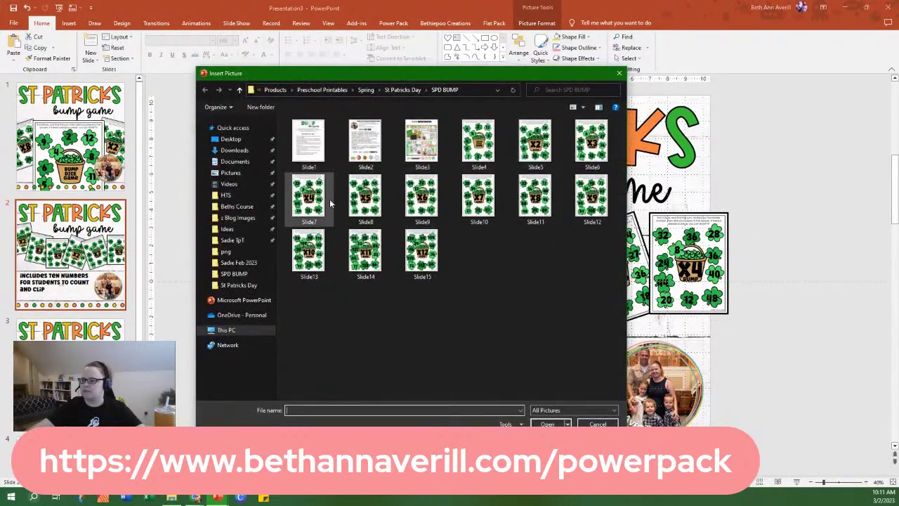
double_click(362, 200)
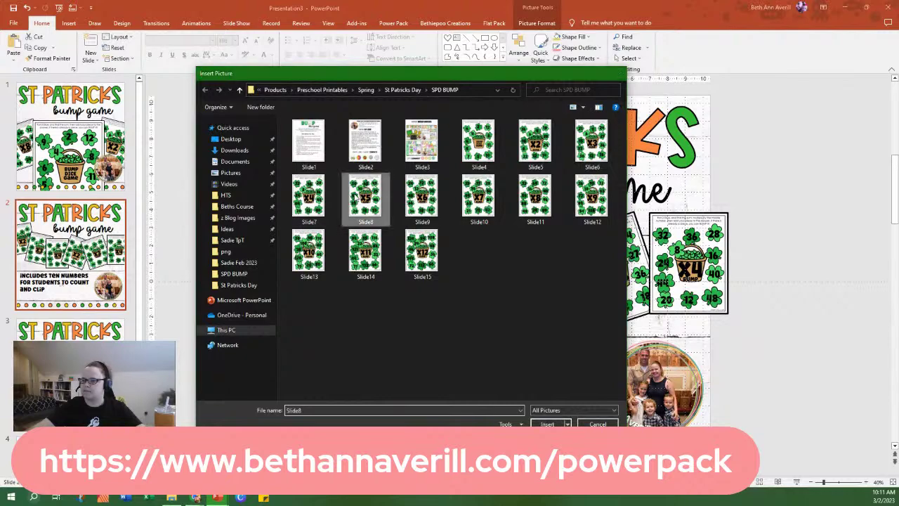
Replace the duplicate X3 page with the X6 page, Slide9, from the SPD BUMP folder.
right_click(599, 252)
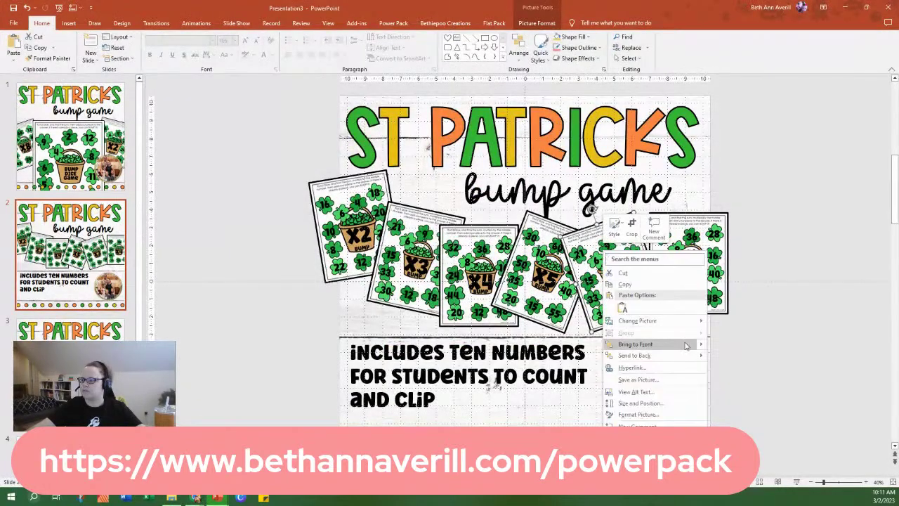
mouse_move(640, 321)
click(731, 320)
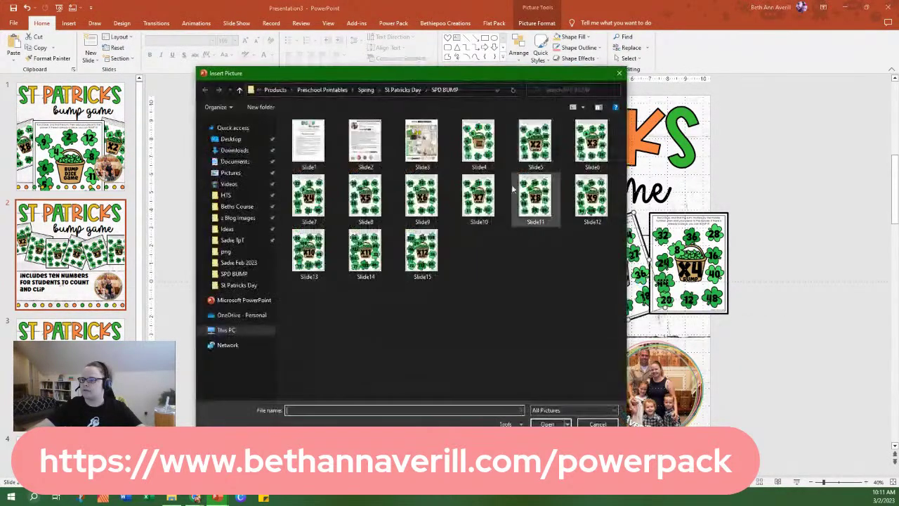
double_click(430, 199)
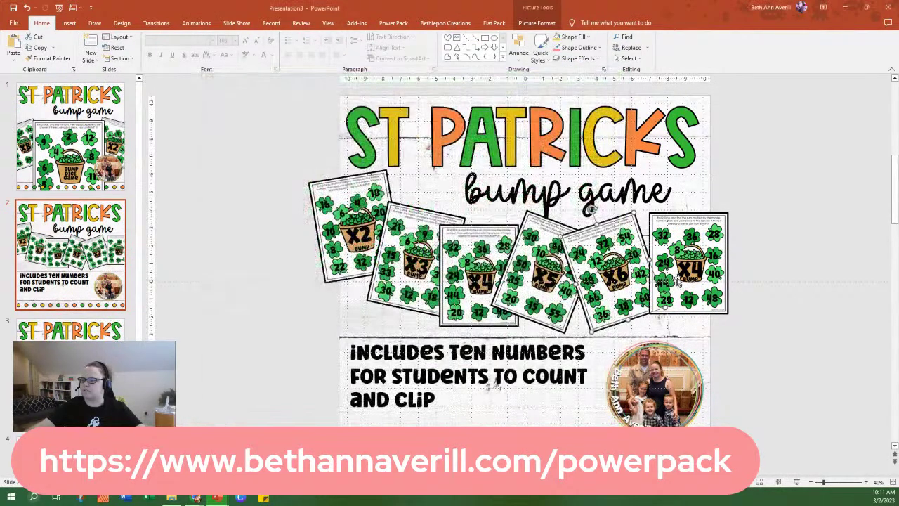
Replace the duplicate X4 page with the X7 page, Slide10, from the SPD BUMP folder.
right_click(694, 260)
mouse_move(779, 332)
click(826, 330)
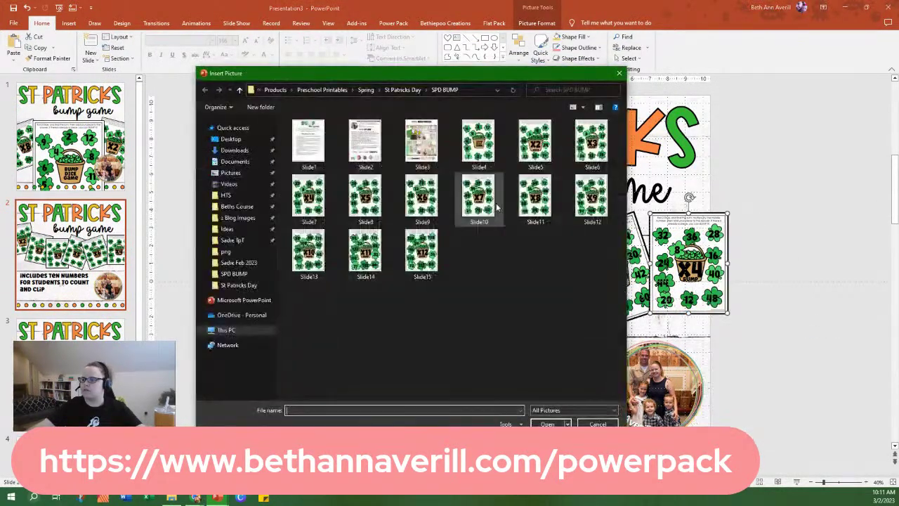
click(478, 200)
double_click(478, 200)
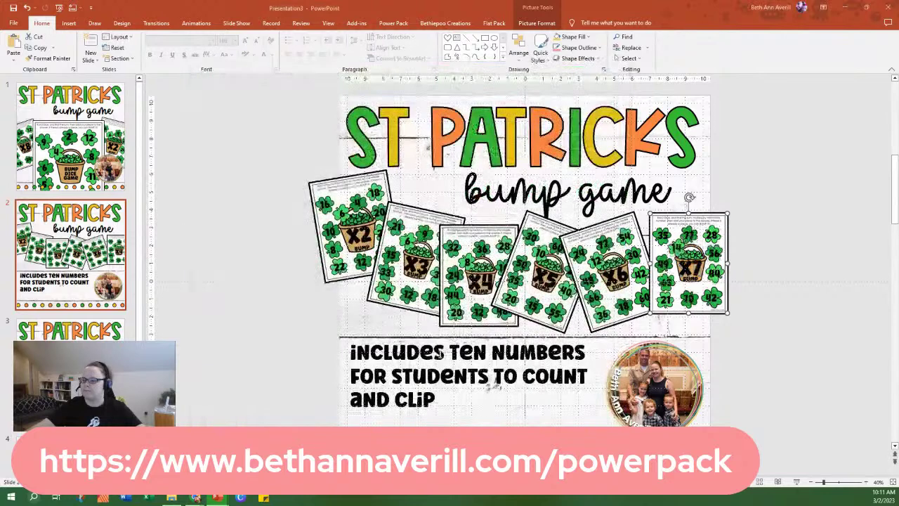
Replace the description on slide 2 with "Includes multiplication bump from 2 to 12".
triple_click(437, 366)
text(In)
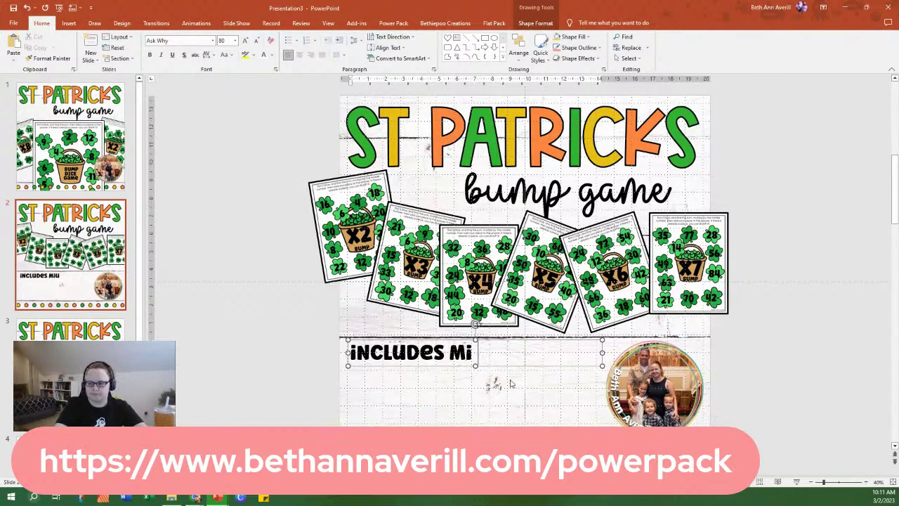
text(plication )
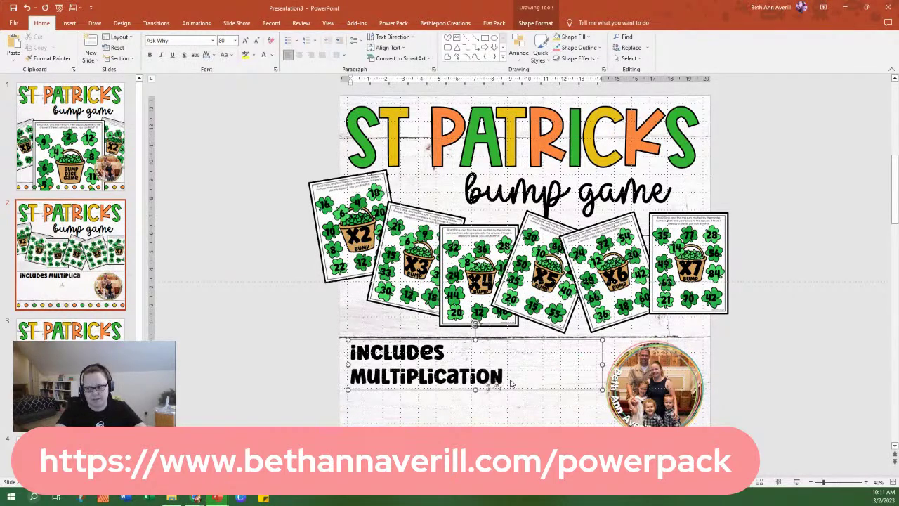
text(bump from)
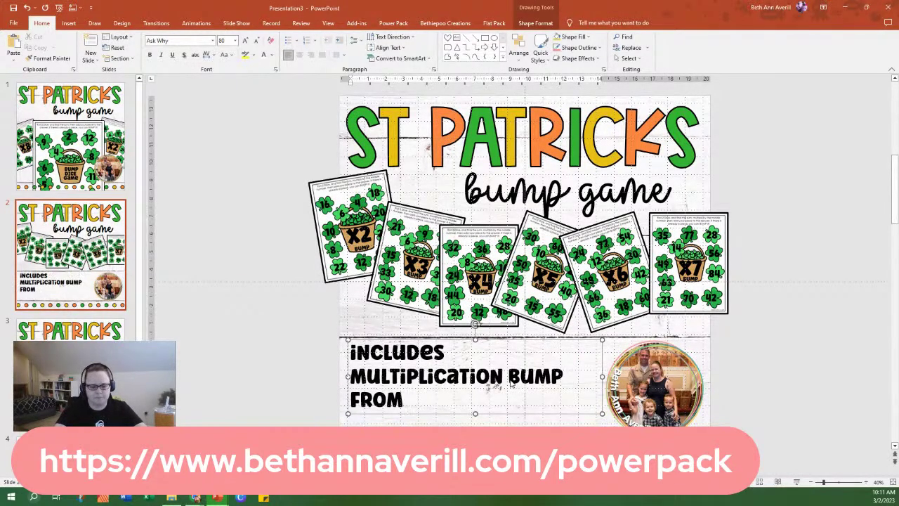
text( 2 TO 12)
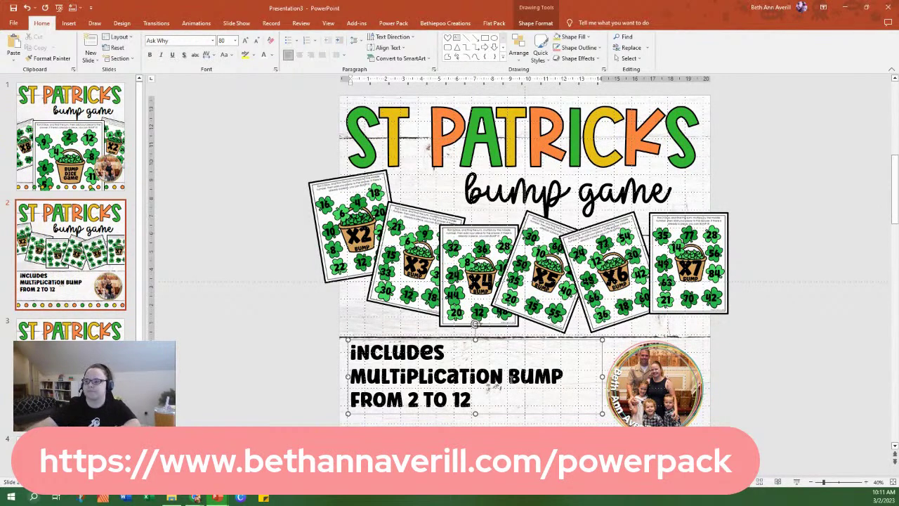
On slide 3, replace the first clip card picture with the Bump Dice Game page, Slide4, from the SPD BUMP folder.
key(Page_Down)
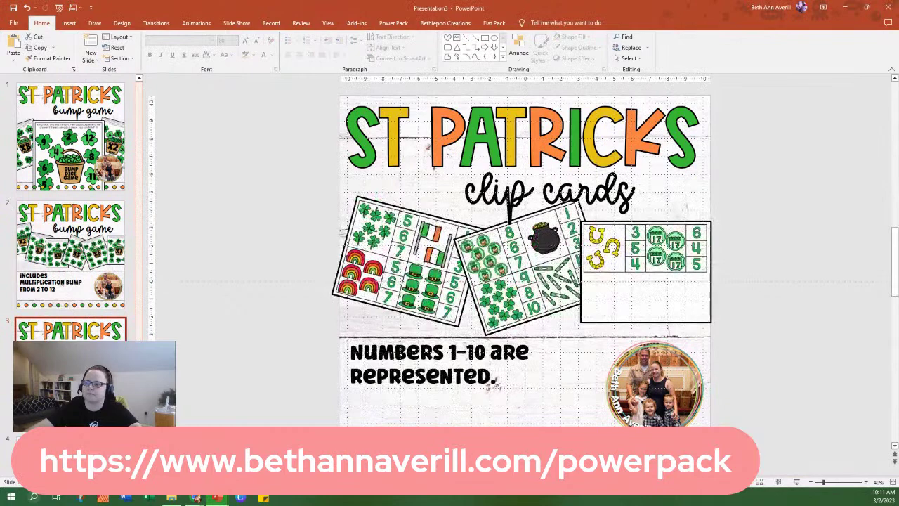
right_click(364, 323)
mouse_move(463, 345)
click(520, 340)
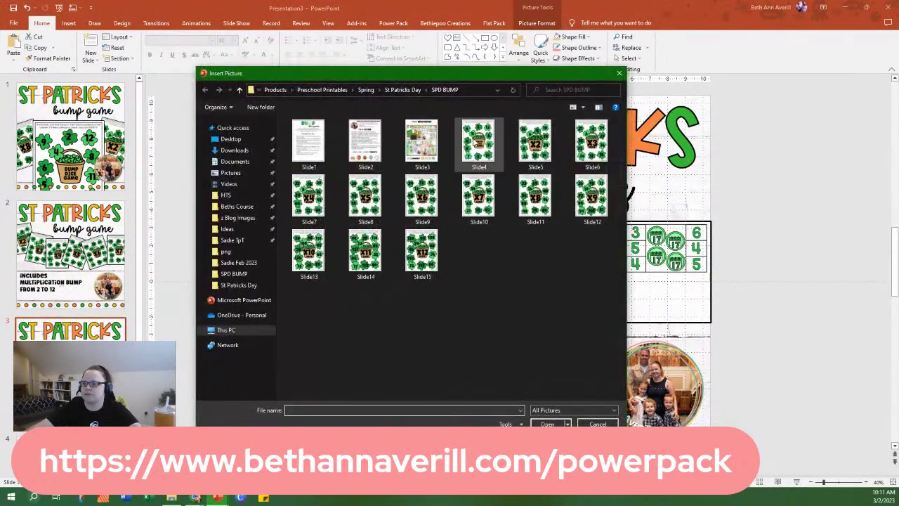
double_click(477, 141)
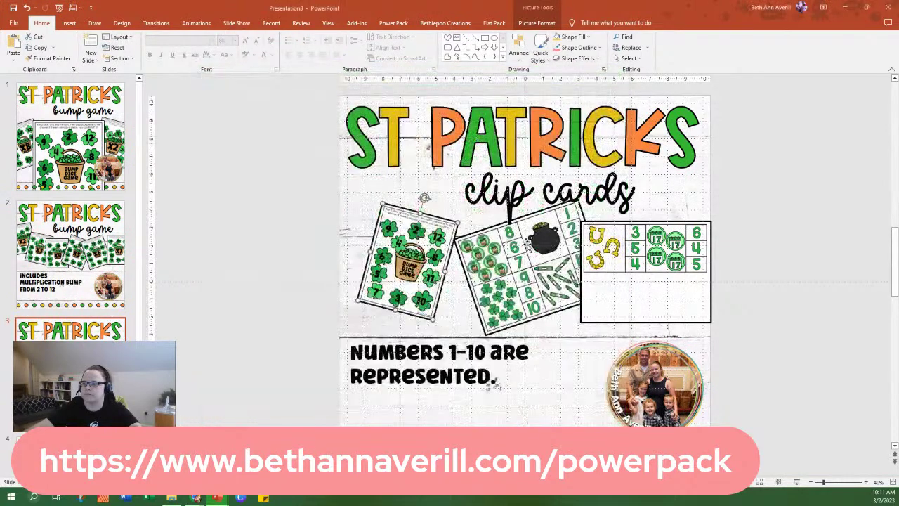
Tilt the Bump Dice Game page on slide 3 counterclockwise and enlarge it, and delete the two remaining clip card pictures.
drag(426, 198, 382, 188)
drag(349, 232, 330, 211)
drag(457, 281, 443, 251)
click(506, 286)
key(Delete)
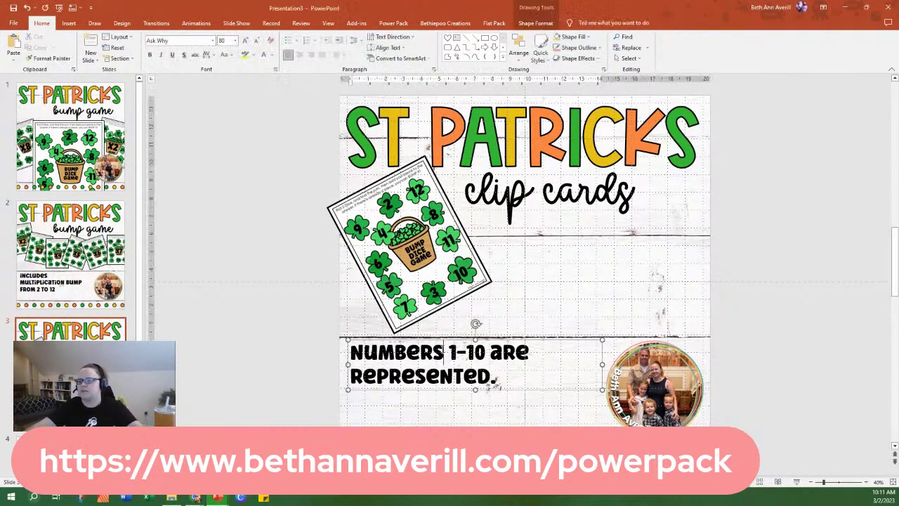
Replace the description on slide 3 with "Basic addition For adding together two Dice is also included".
triple_click(444, 353)
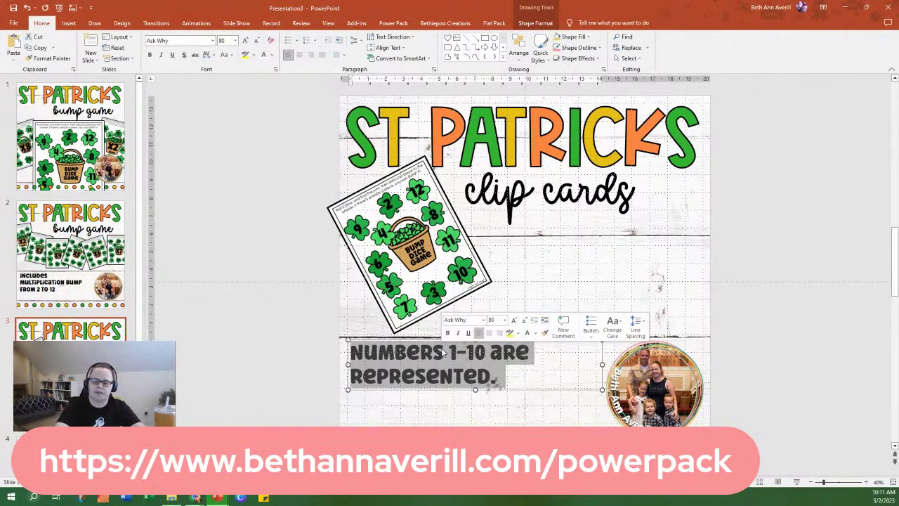
text(Basica)
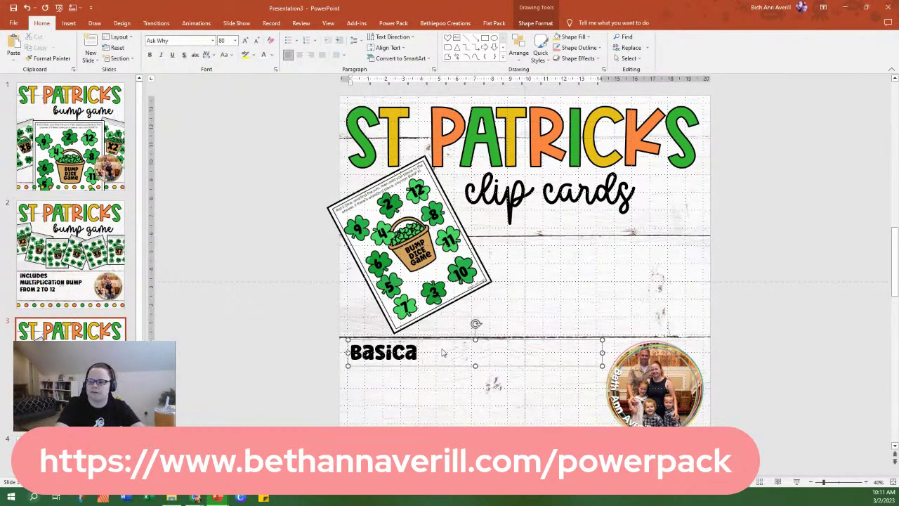
key(BackSpace)
text(addition)
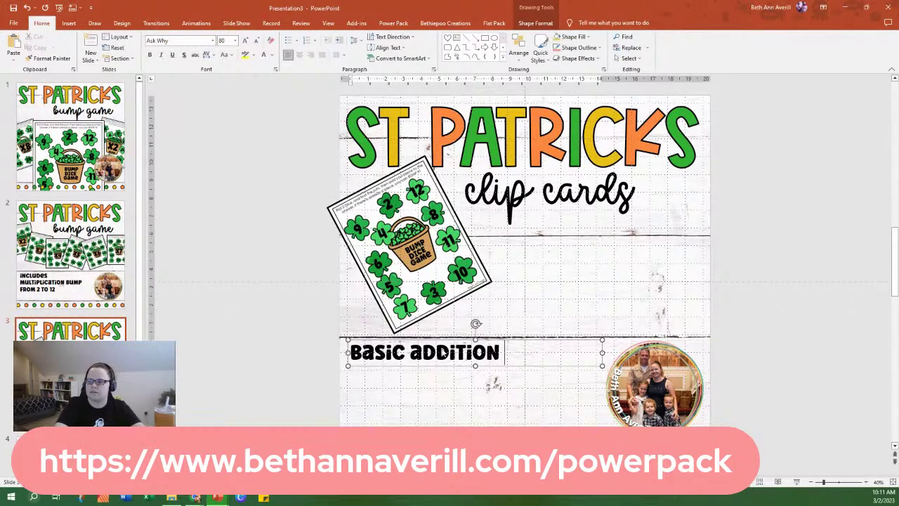
text( For adding)
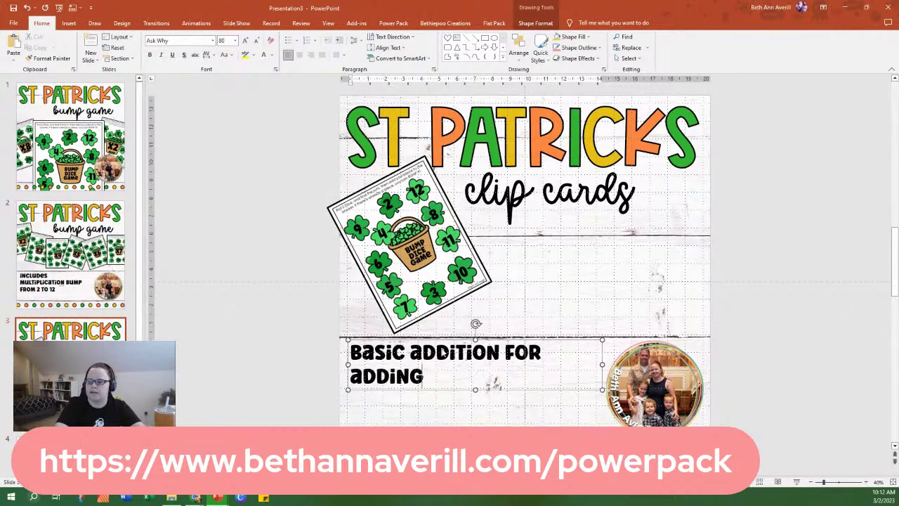
text( together two Diz)
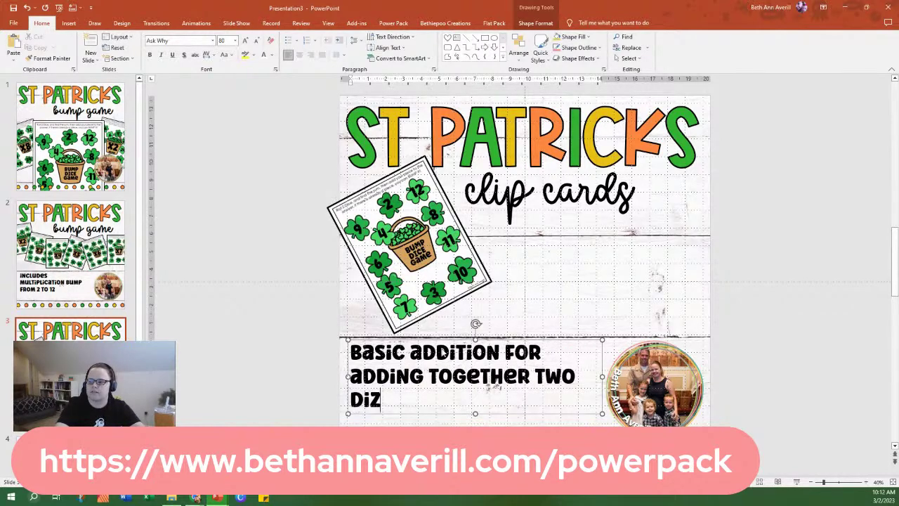
key(BackSpace)
text(ce is also )
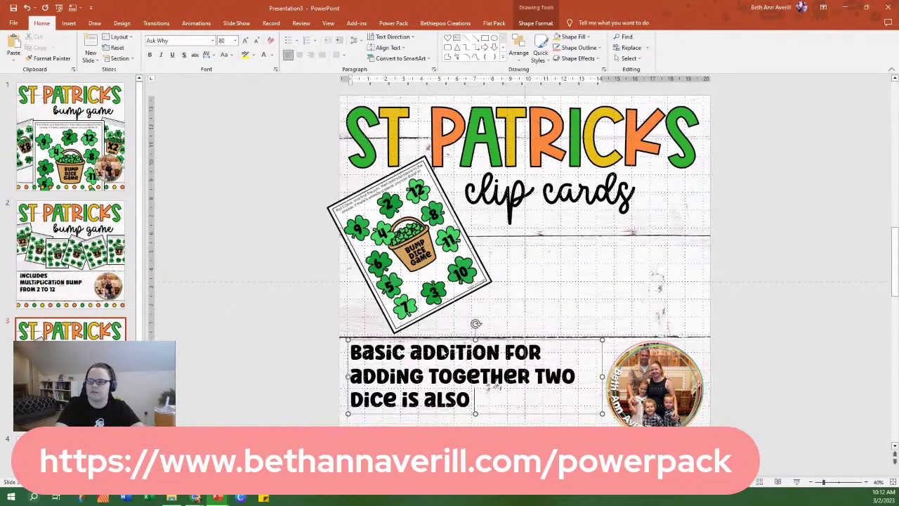
text(included)
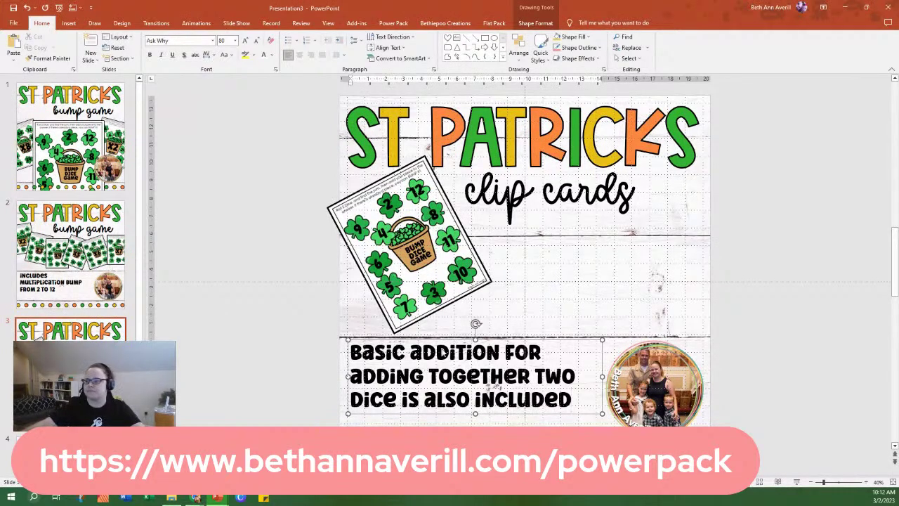
Change the script subtitle on slide 3 to "bump dice game", center its text, and move it slightly down beside the page picture.
triple_click(536, 198)
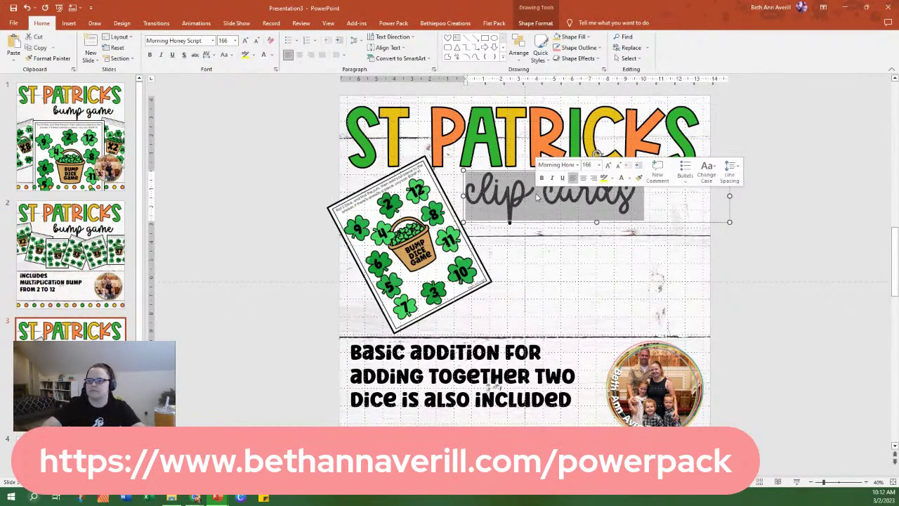
text(bump)
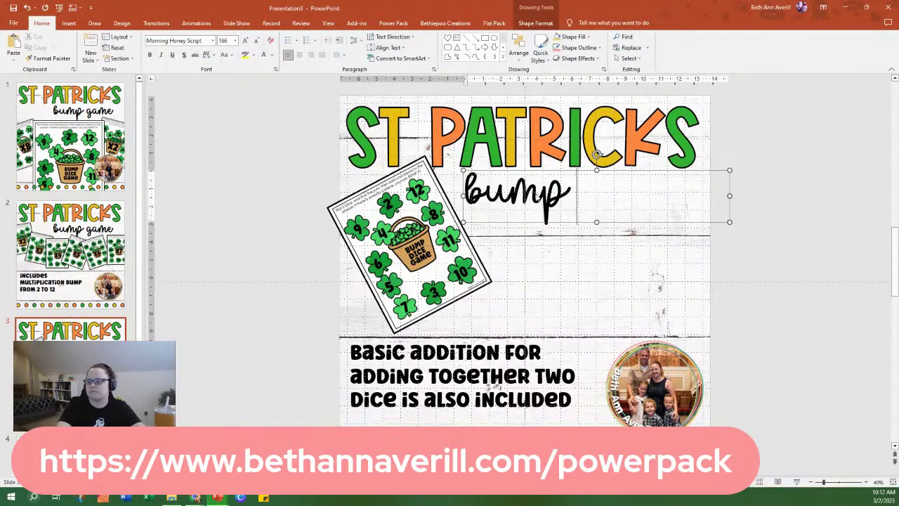
text( dice game)
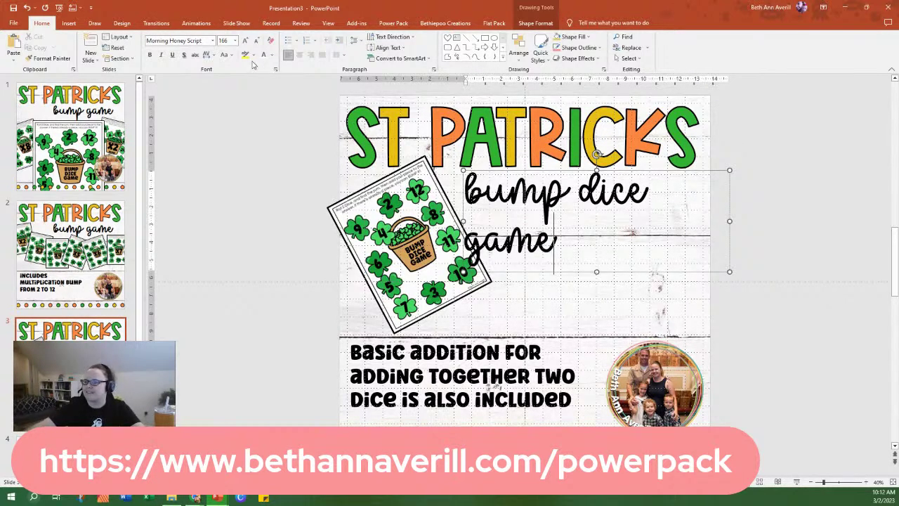
click(299, 55)
drag(680, 272, 670, 295)
click(816, 243)
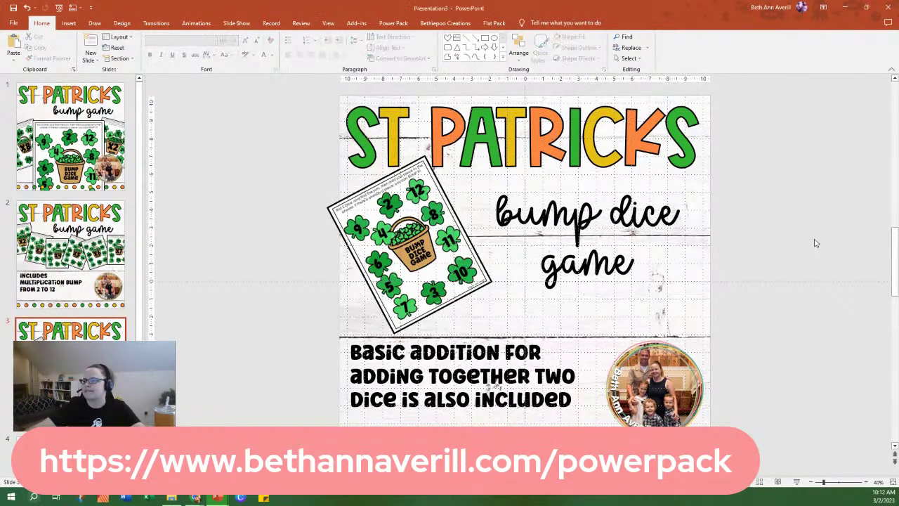
On slide 4, replace the "clip cards" subtitle with "bump game".
click(71, 332)
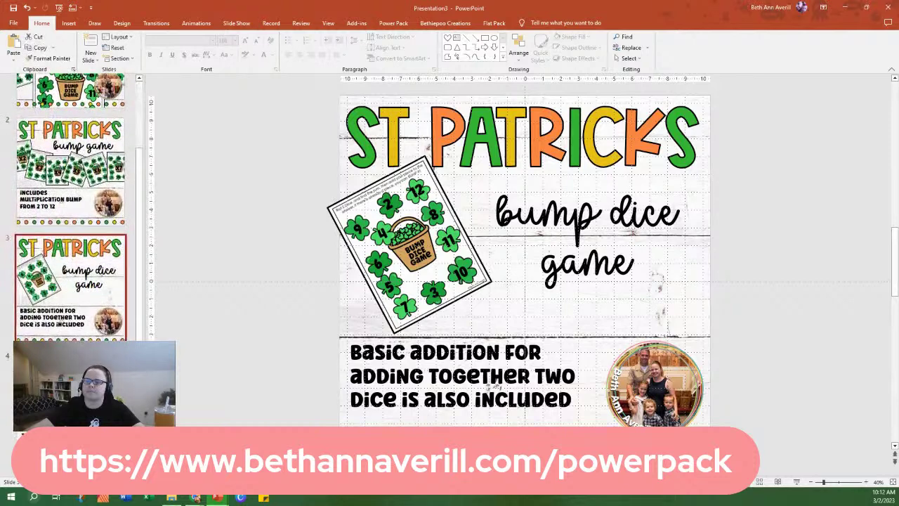
key(Down)
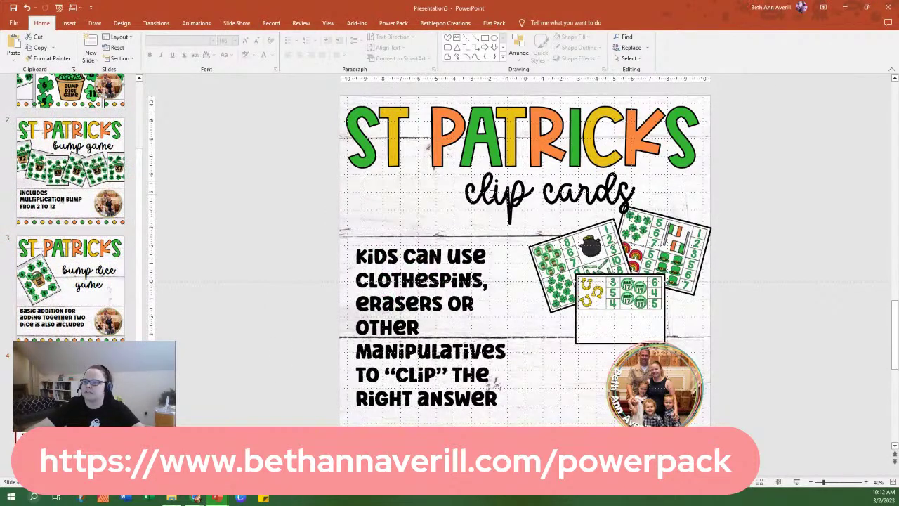
triple_click(489, 197)
text(bump game)
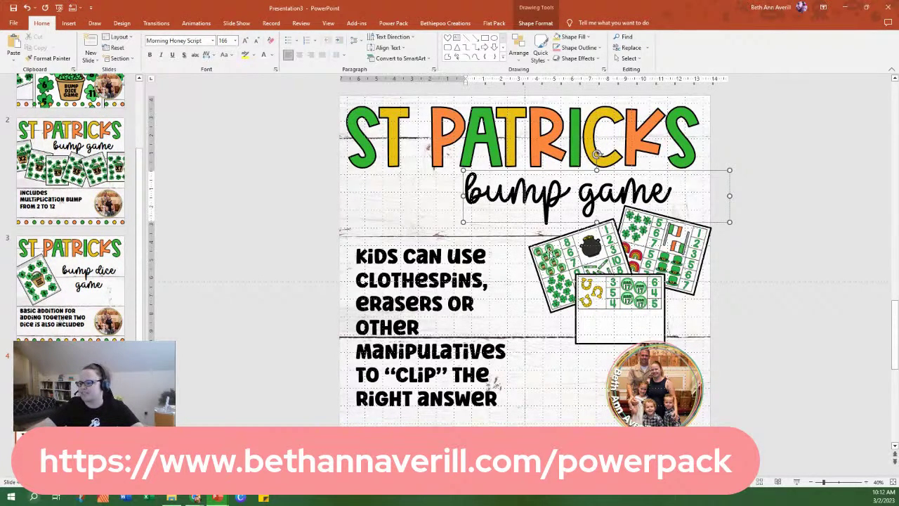
Replace the two tilted clip card pictures on slide 4 with the X11 page, Slide14, and the X12 page, Slide15, from the SPD BUMP folder.
right_click(560, 272)
mouse_move(637, 346)
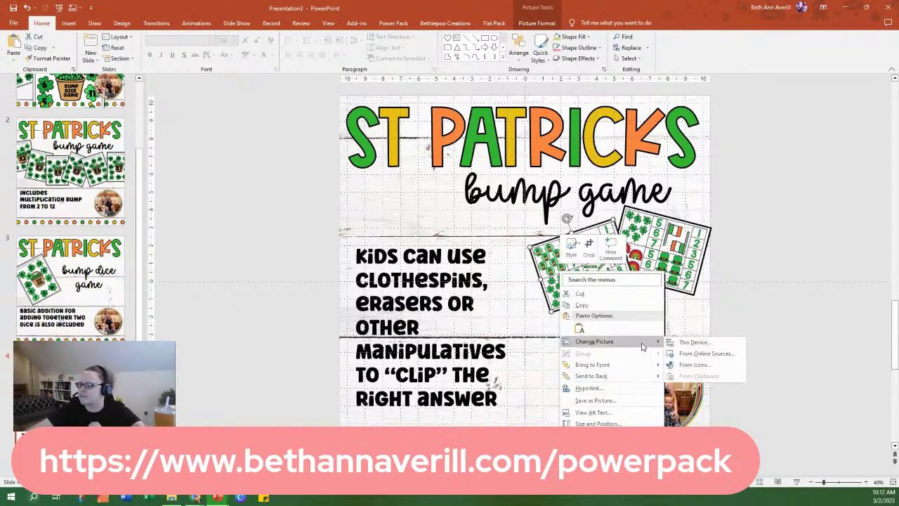
click(693, 342)
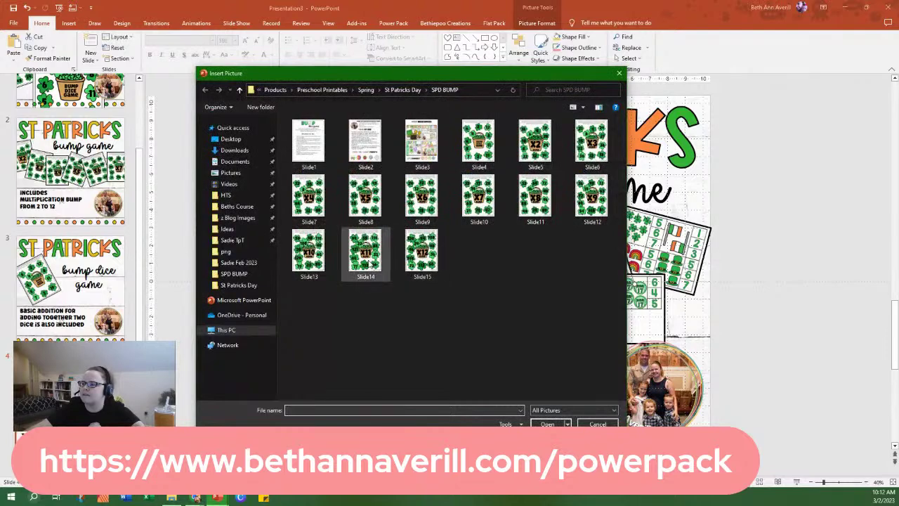
double_click(364, 261)
right_click(670, 239)
mouse_move(711, 308)
click(779, 308)
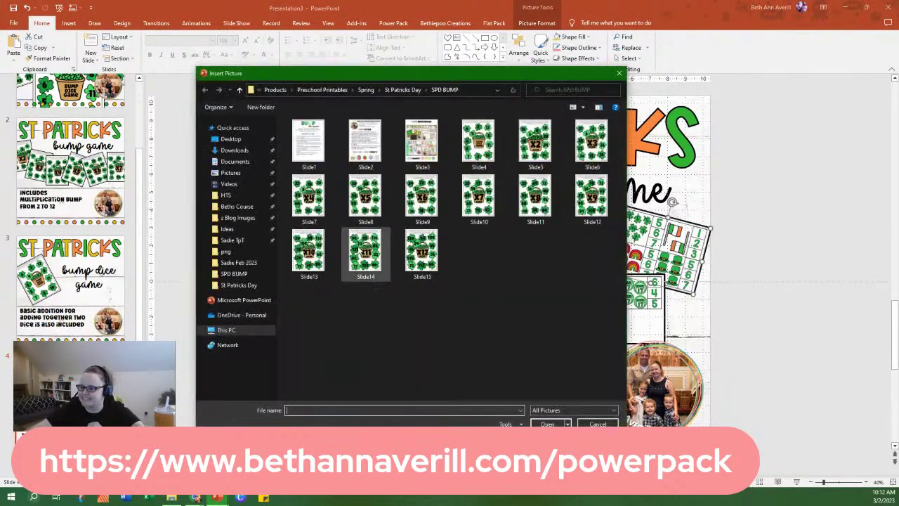
double_click(422, 251)
Replace the front clip card picture on slide 4 with the X8 page, Slide11, from the SPD BUMP folder.
right_click(647, 308)
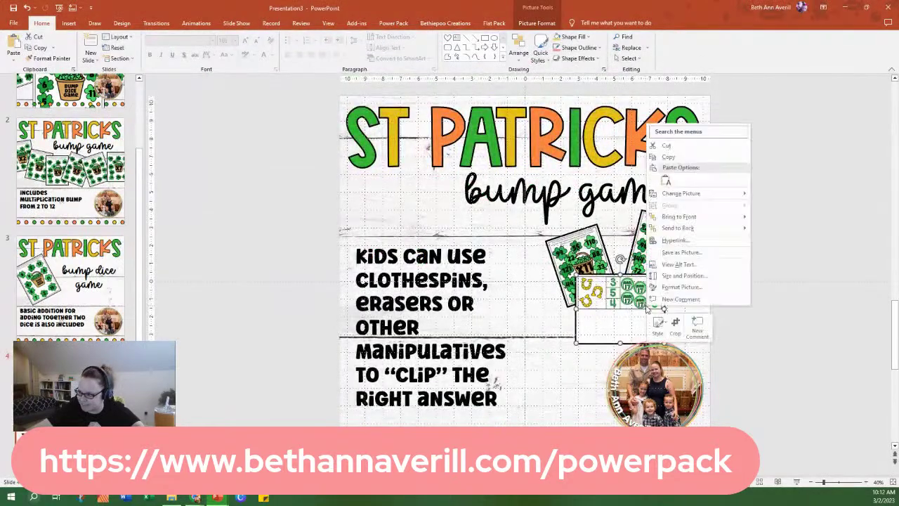
mouse_move(745, 193)
click(773, 195)
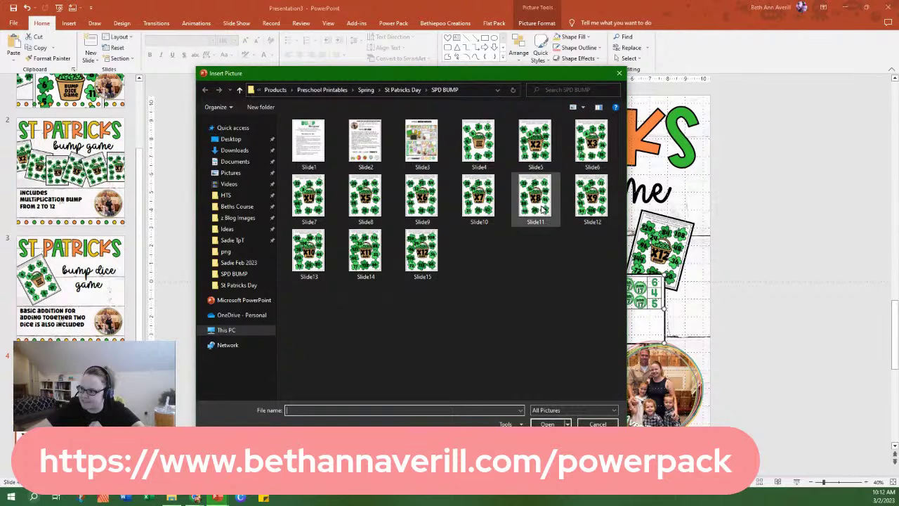
double_click(542, 205)
Enlarge the three bump page pictures on slide 4 together and spread them apart so each page shows more clearly.
drag(634, 287, 640, 273)
drag(668, 246, 662, 252)
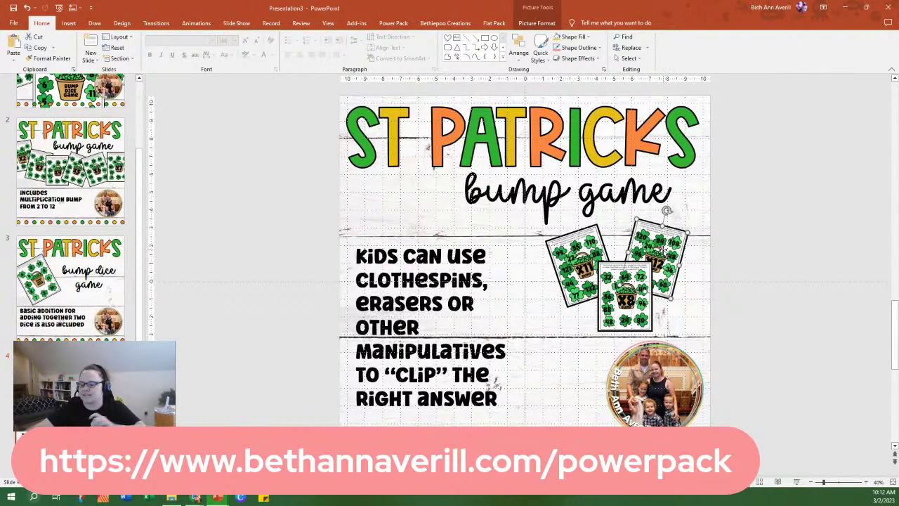
shift+click(583, 274)
shift+click(621, 295)
drag(654, 328, 676, 358)
click(576, 330)
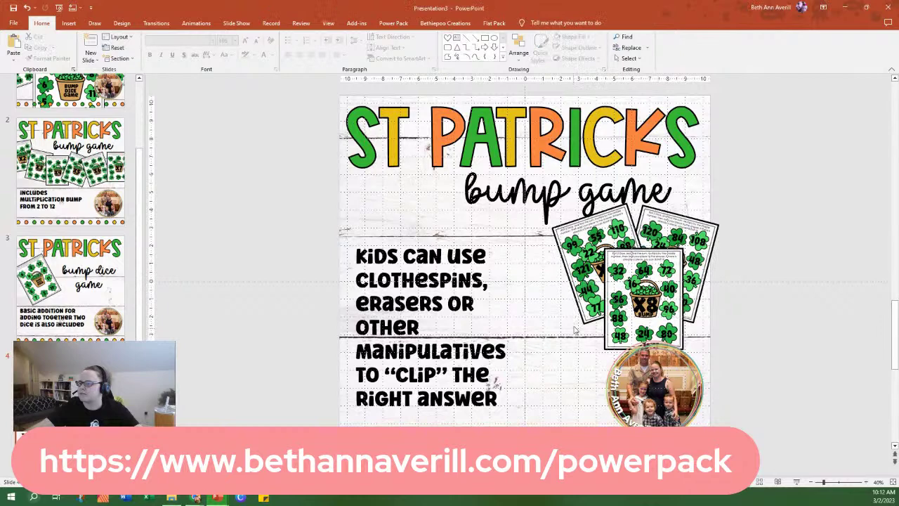
drag(580, 295, 567, 311)
drag(647, 295, 647, 322)
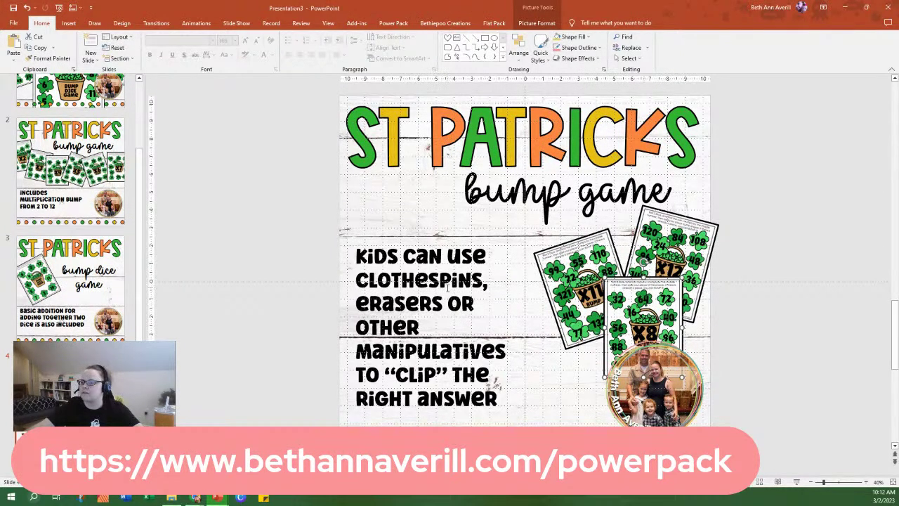
Replace the slide 4 description with "BUMP Games are a wonderful way for students to practice their multiplication with a silly game".
triple_click(448, 292)
text(T)
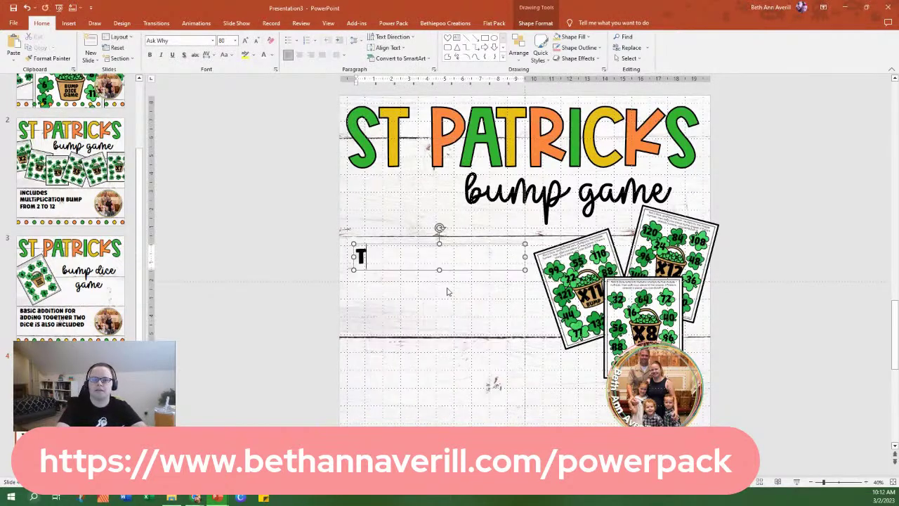
key(BackSpace)
text(B)
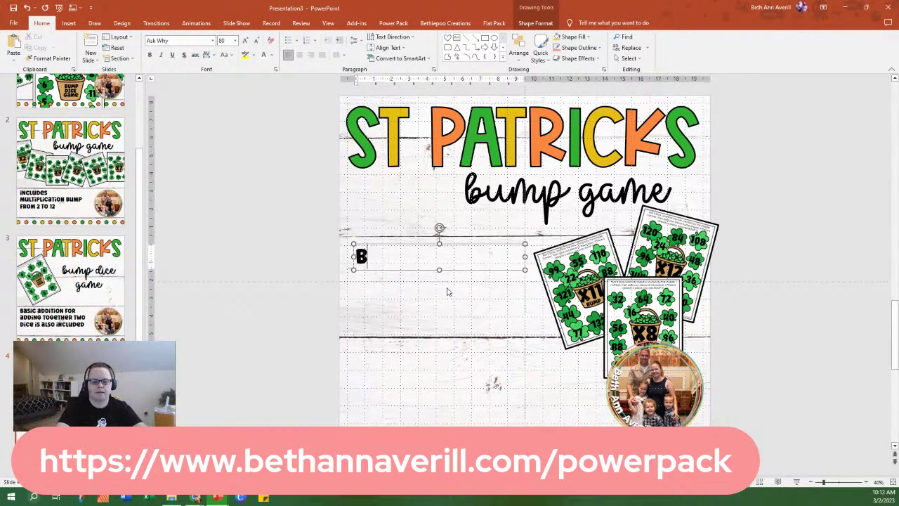
text(UMP Games are G)
key(BackSpace)
text(a)
text( wonterfu)
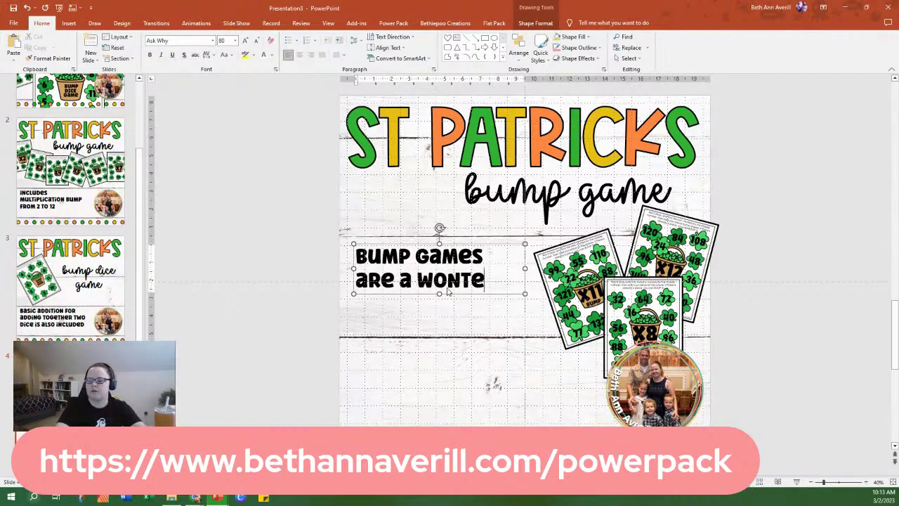
key(BackSpace)
key(BackSpace)
key(BackSpace)
key(BackSpace)
key(BackSpace)
text(der)
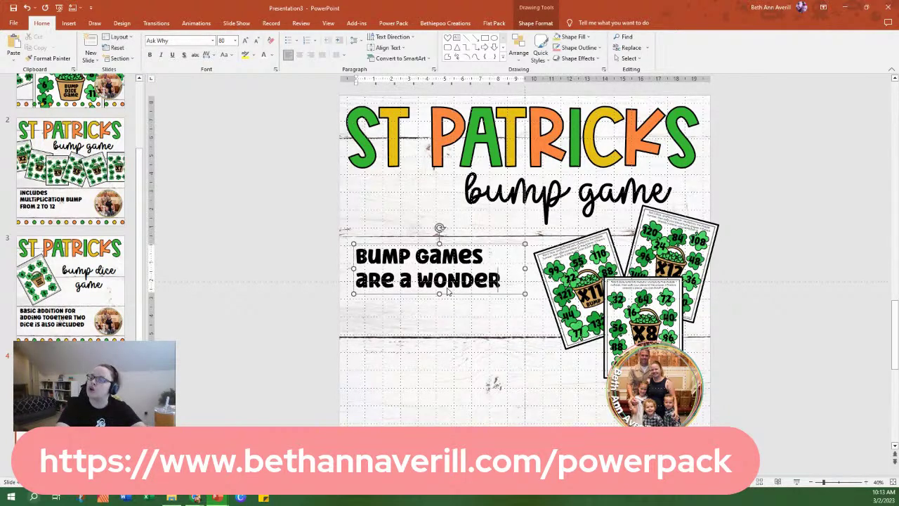
text(ful way for)
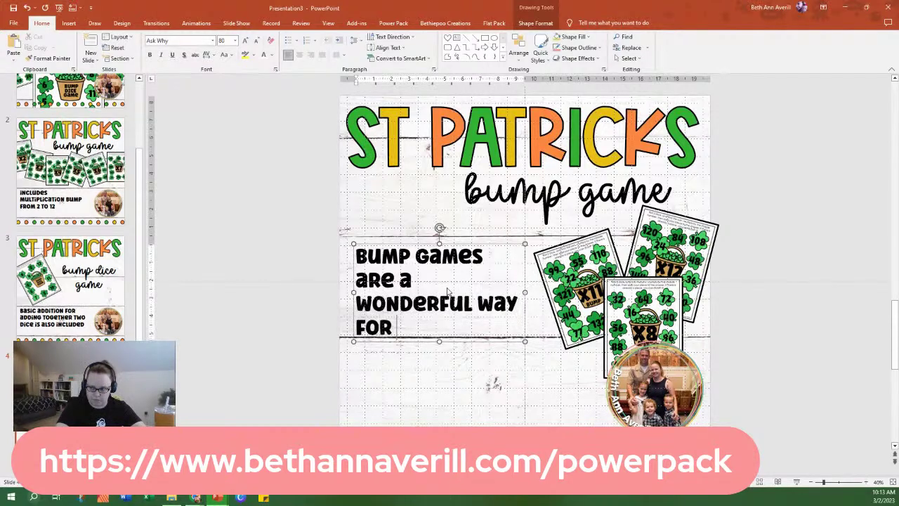
text( students to pract)
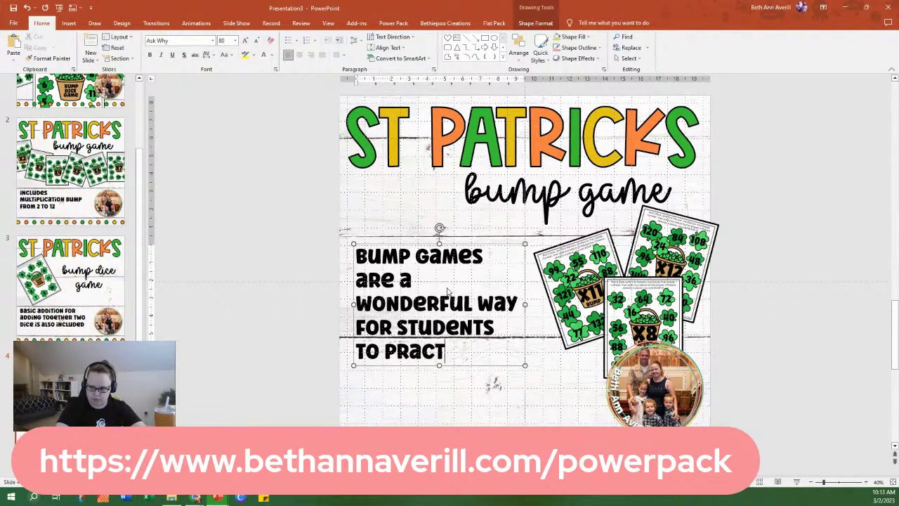
text(ice their multiplication)
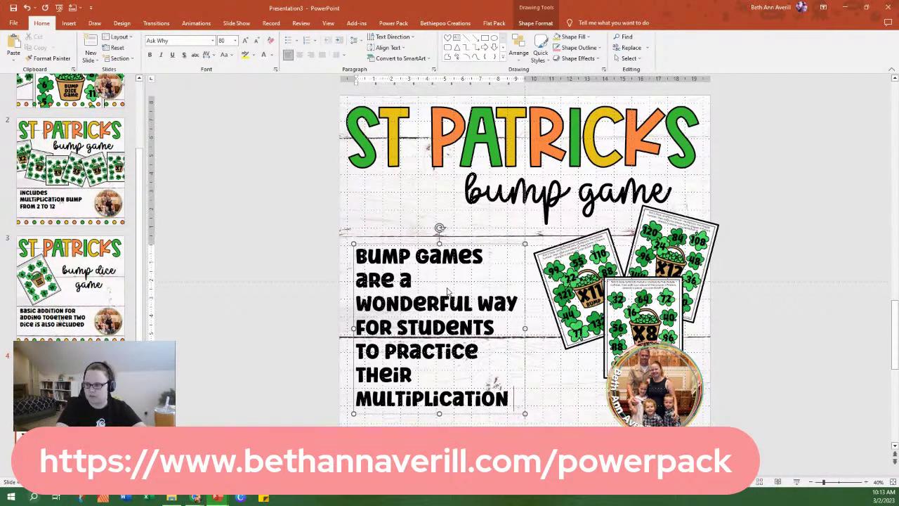
text(with a game)
key(BackSpace)
key(BackSpace)
key(BackSpace)
key(BackSpace)
text(silly)
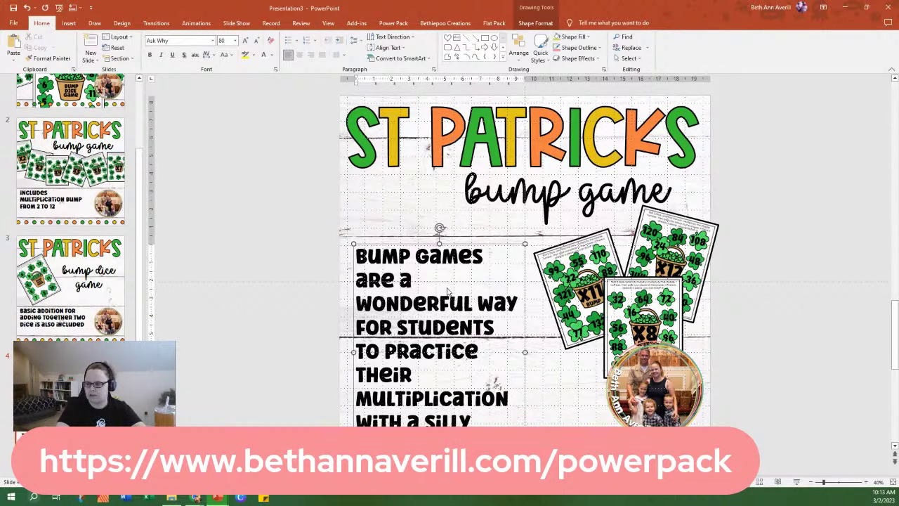
Widen the description text box on slide 4 and shift it slightly away from the page pictures.
drag(525, 352, 544, 353)
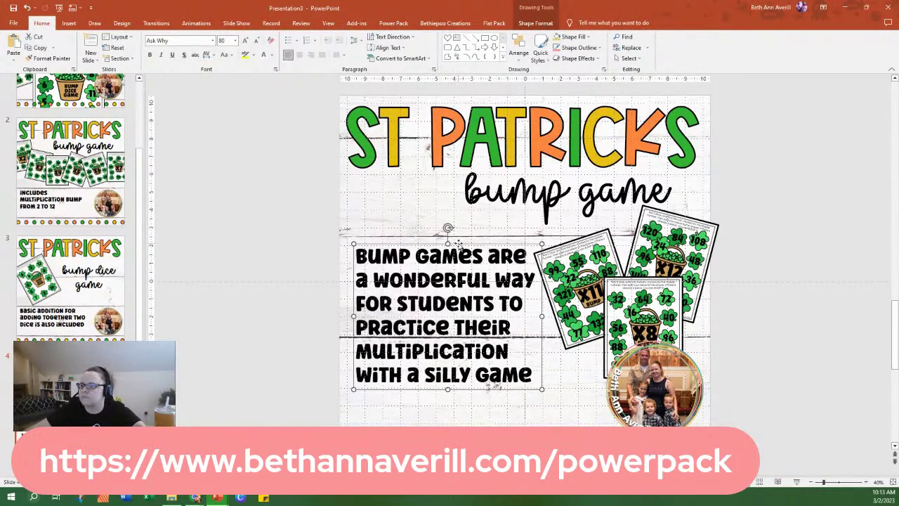
drag(458, 240, 450, 239)
click(797, 298)
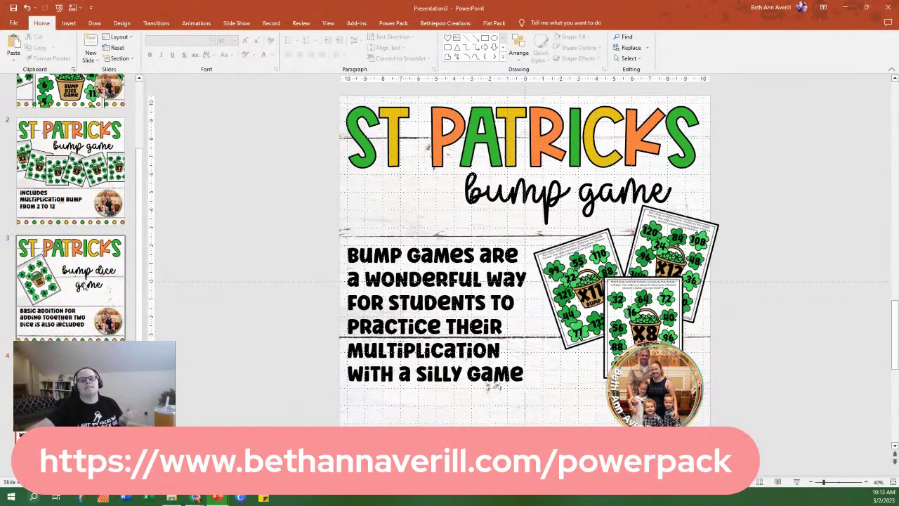
Show all four slides in the slide sorter and name the presentation "SS BUMP spd" for saving in the St Patricks Day folder.
scroll(70, 211, up, 3)
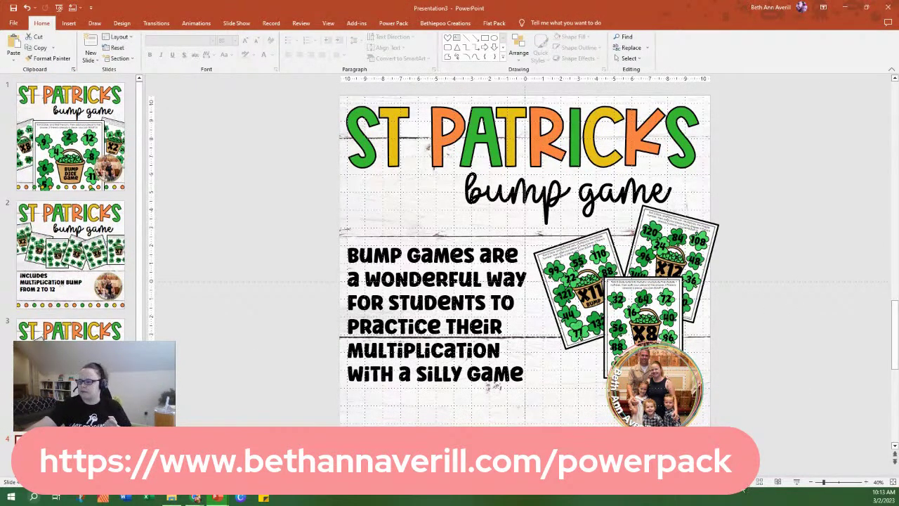
click(759, 482)
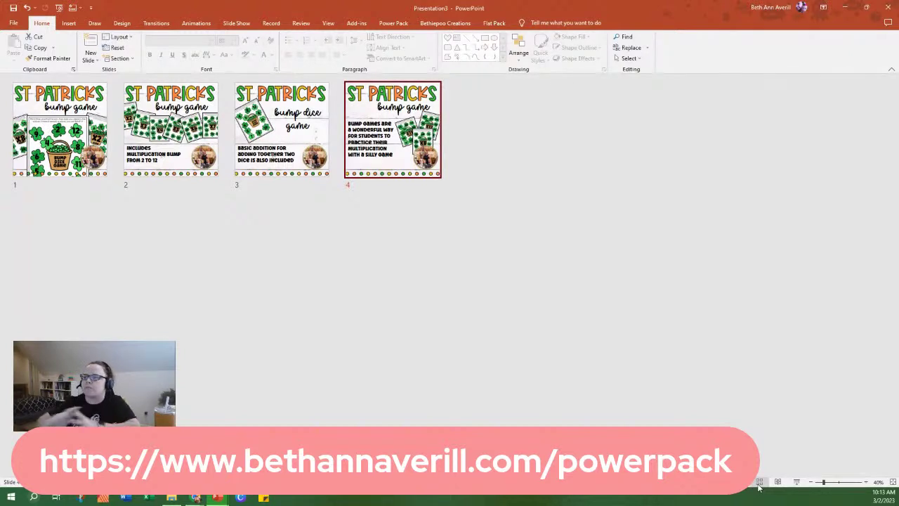
click(14, 25)
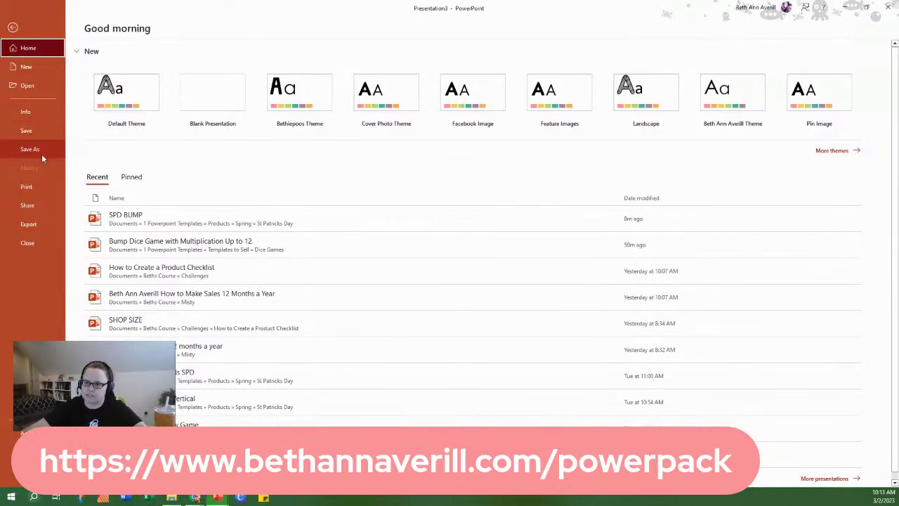
click(30, 149)
click(338, 104)
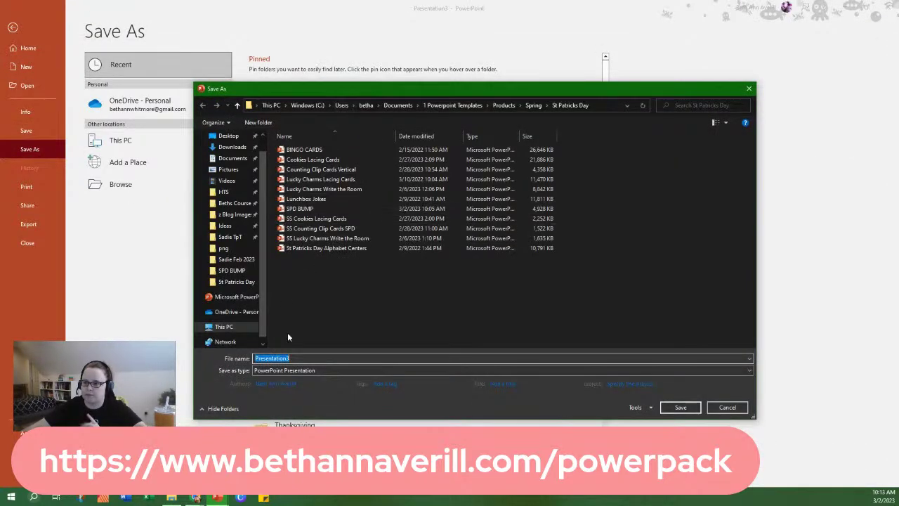
text(SS)
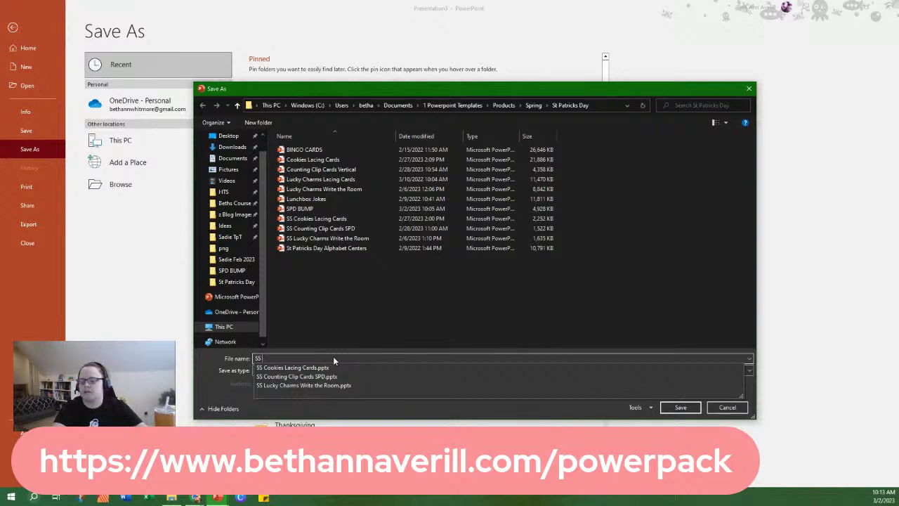
text( BUMP)
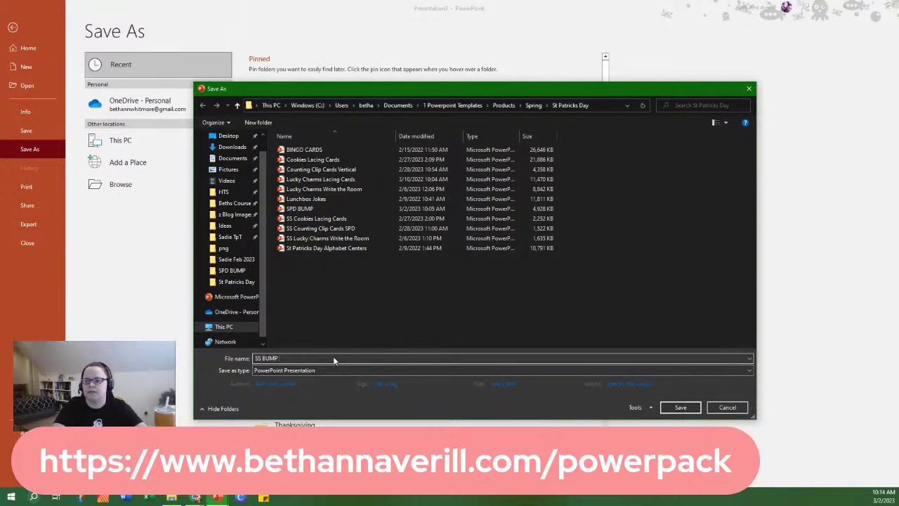
text( spd)
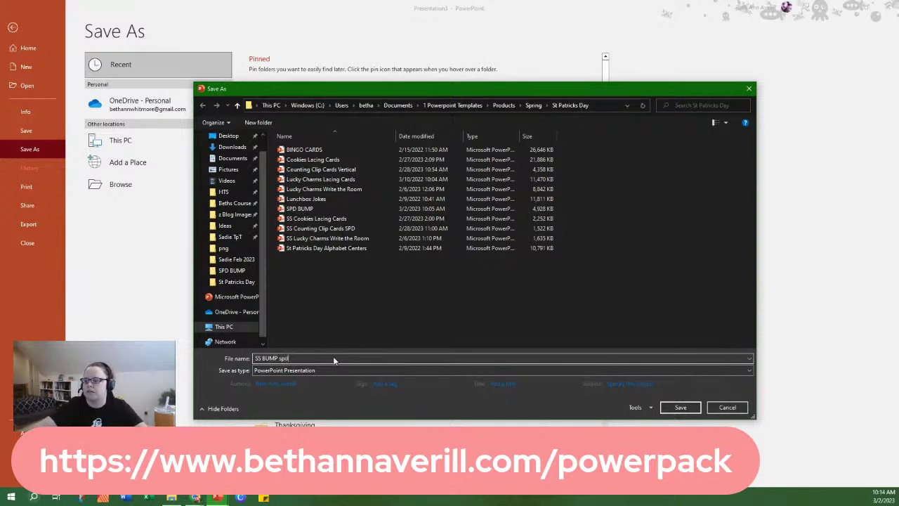
Fill in the document title with "by" and the author's full name, and save the presentation.
click(508, 385)
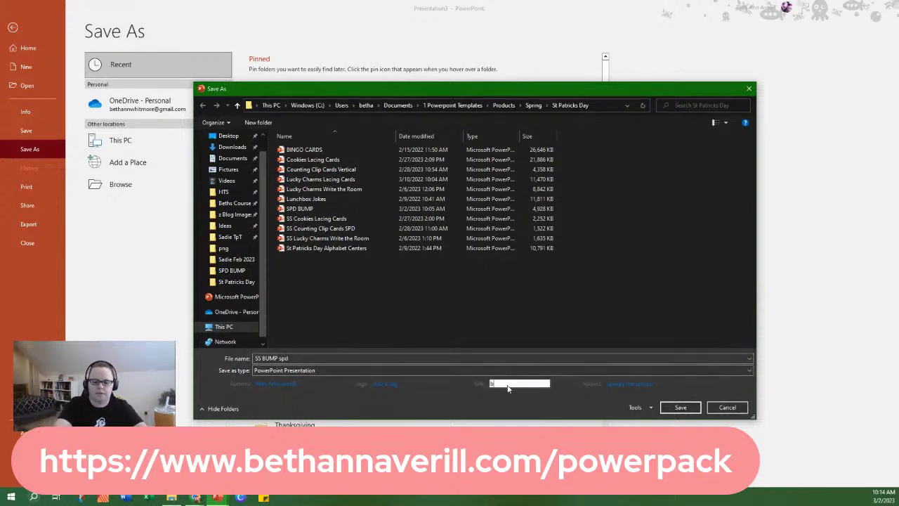
text(by Beth Ann Averi)
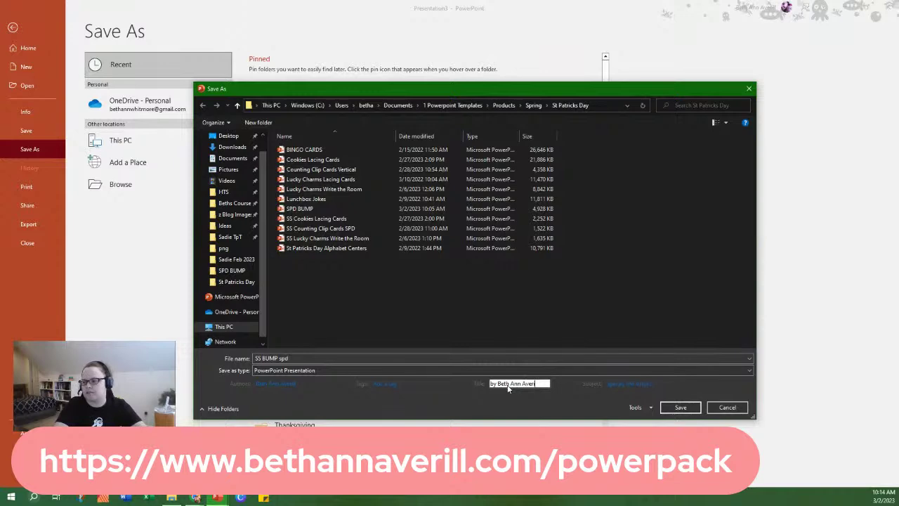
text(ll)
click(677, 406)
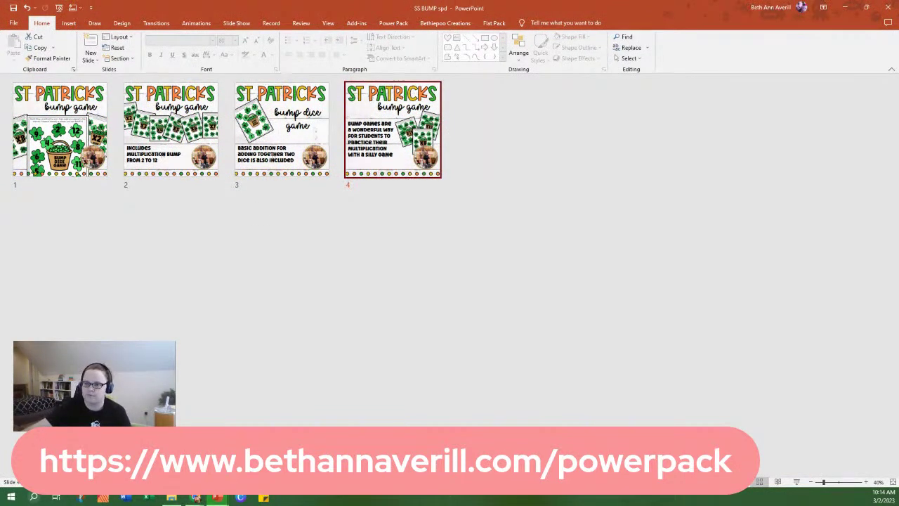
Export all slides as JPEG images named SS BUMP spd into the SPD BUMP folder under Pictures.
click(13, 22)
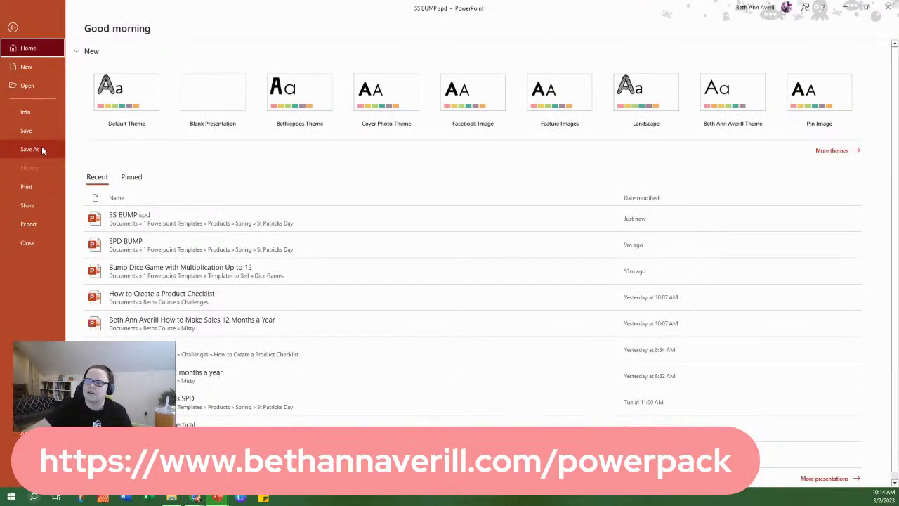
click(41, 150)
click(116, 184)
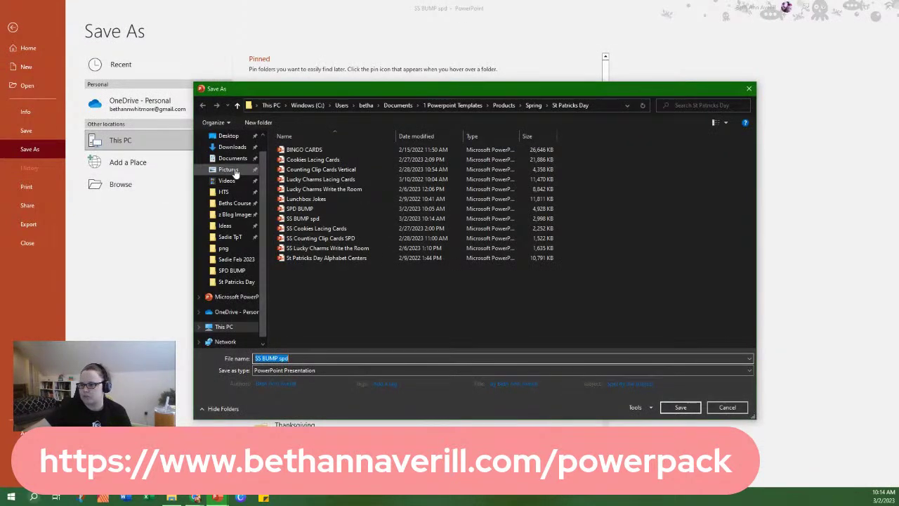
click(232, 171)
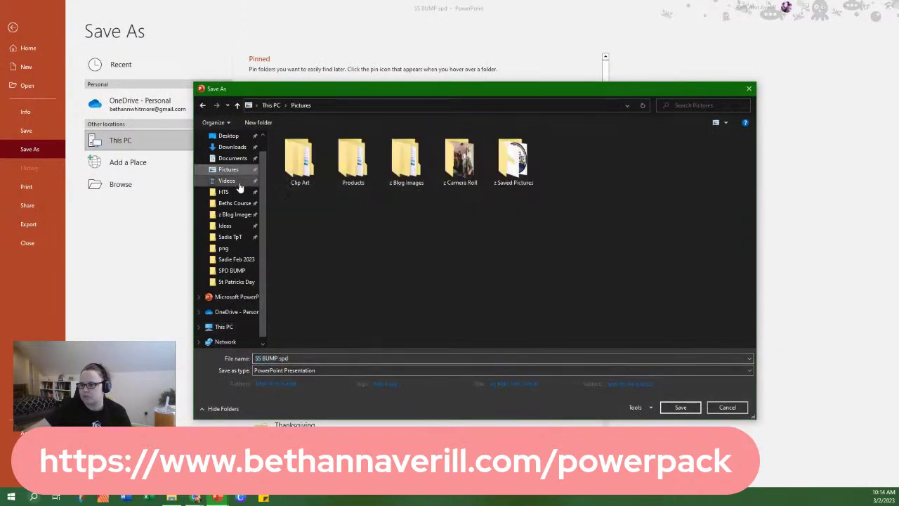
click(238, 273)
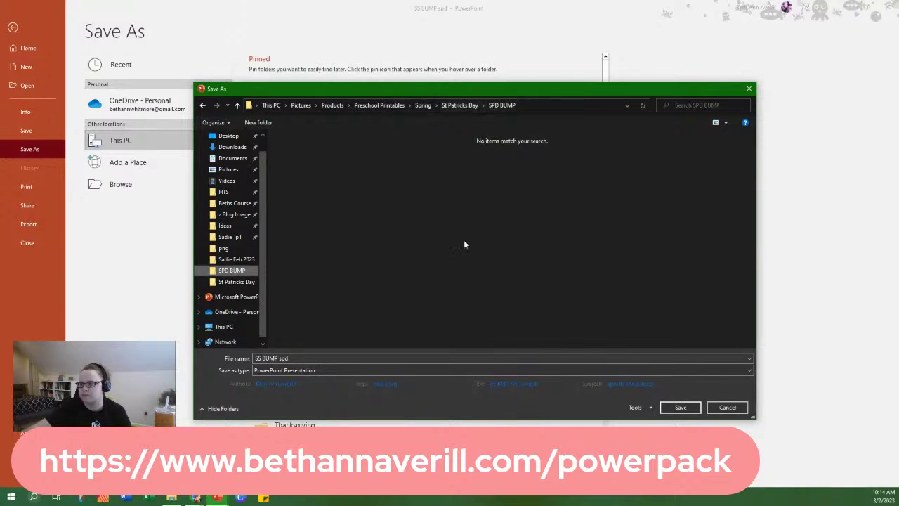
click(288, 370)
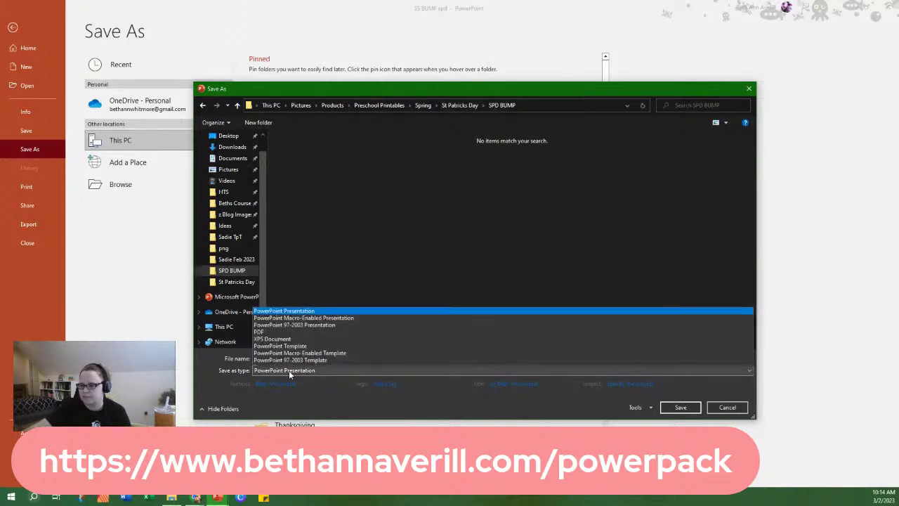
click(289, 291)
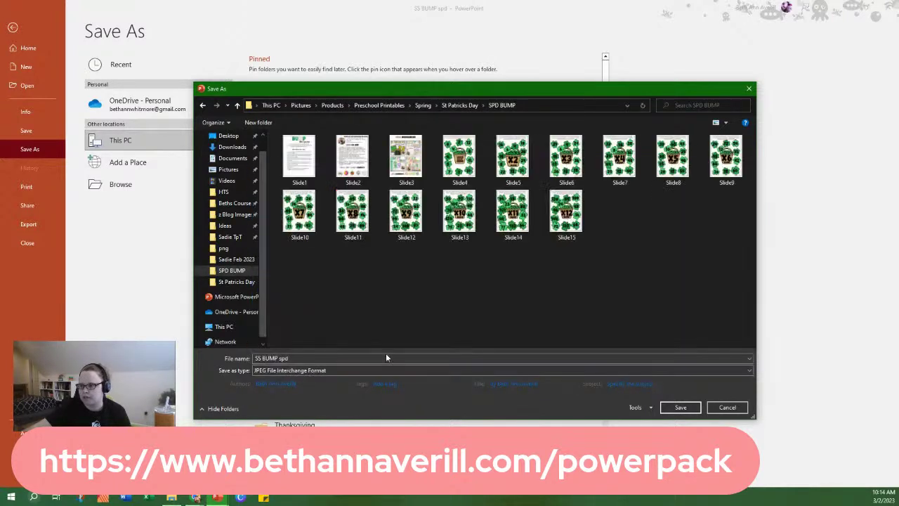
click(680, 407)
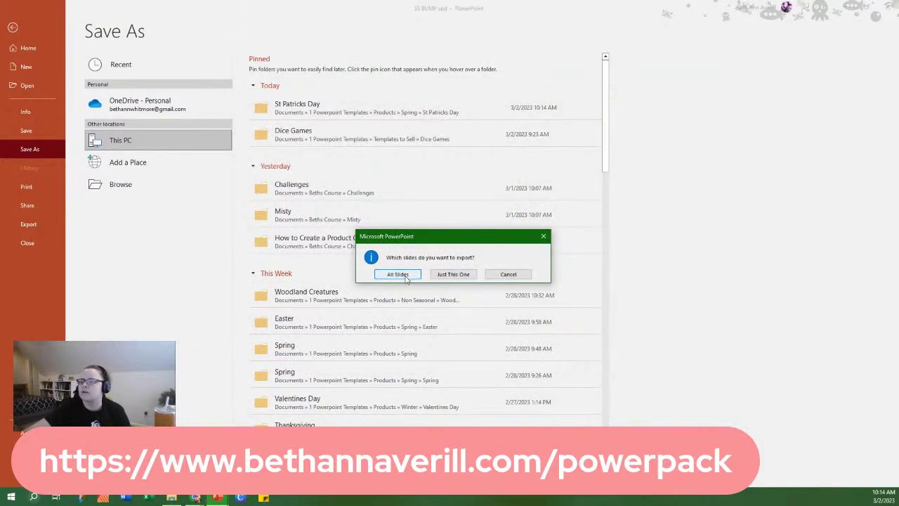
click(406, 275)
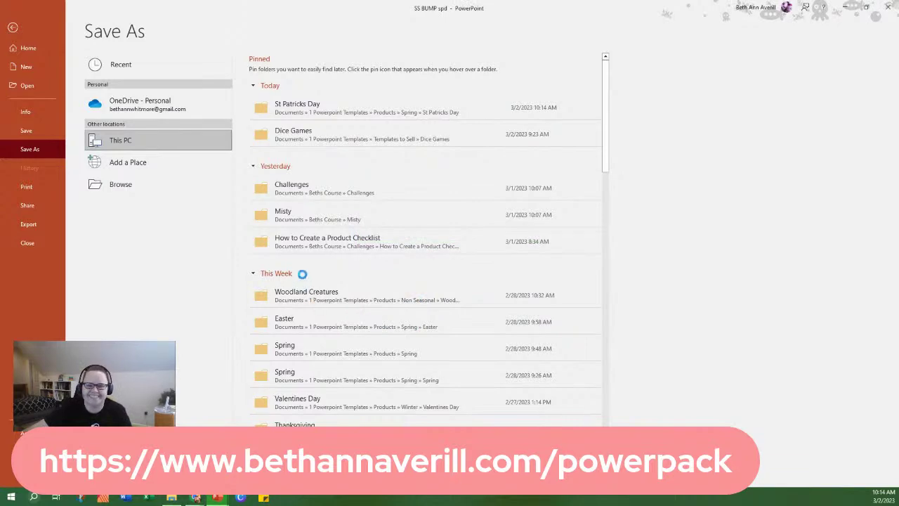
click(454, 274)
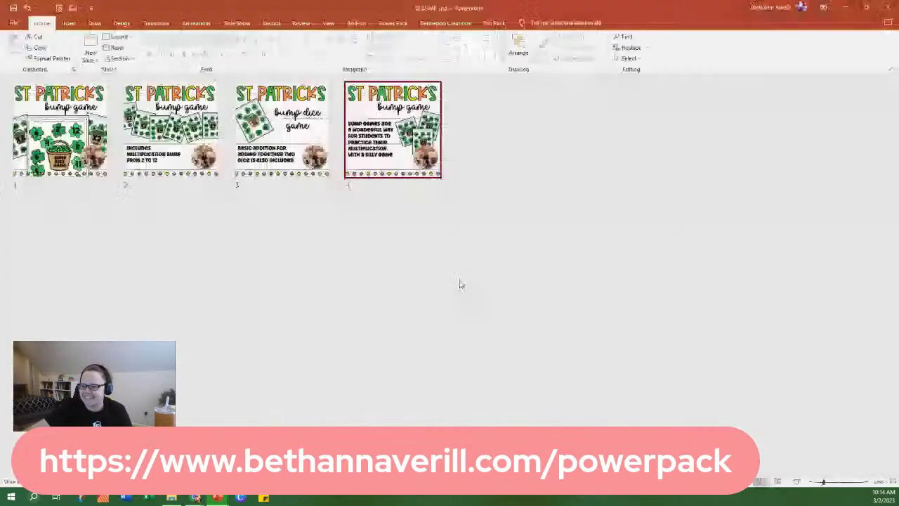
Create a flattened, secured PDF named "SS Bump St Pat Day" with Flat Pack in the SPD BUMP folder, and close the opened PDF.
click(490, 23)
click(46, 50)
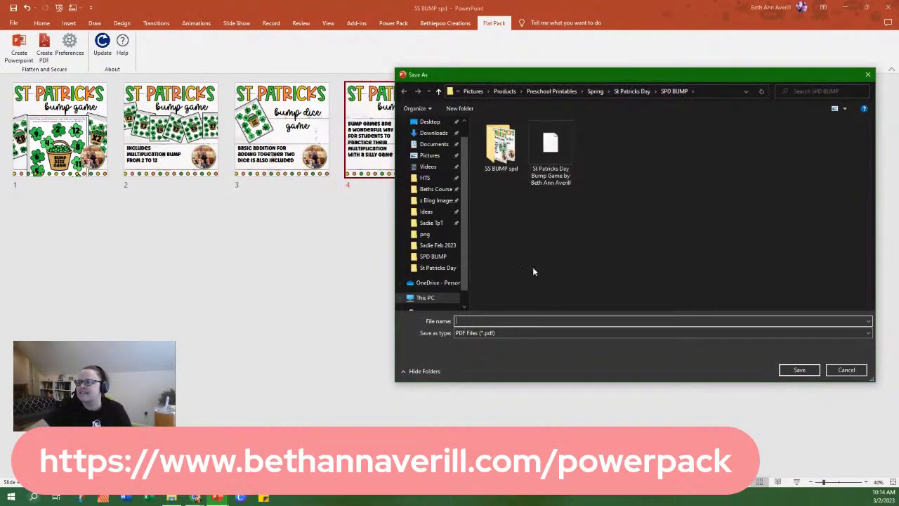
text(SS)
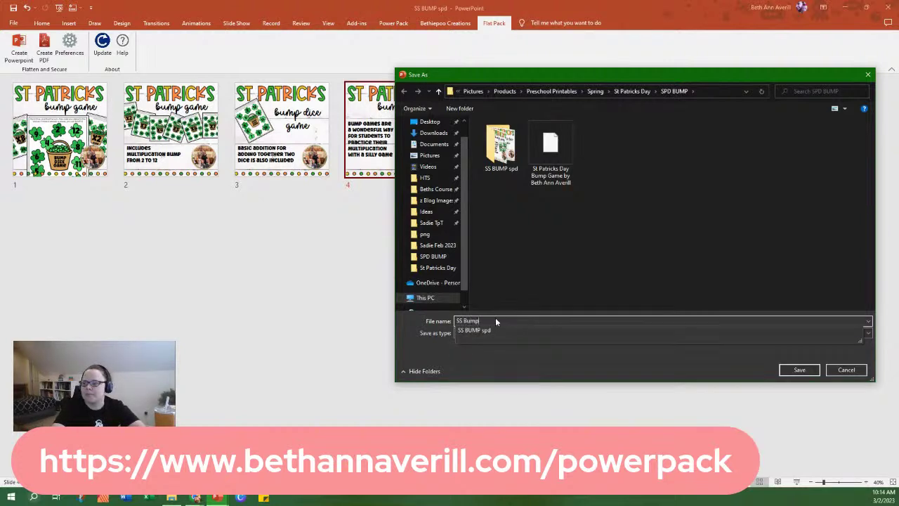
text( Bump St Pat Day)
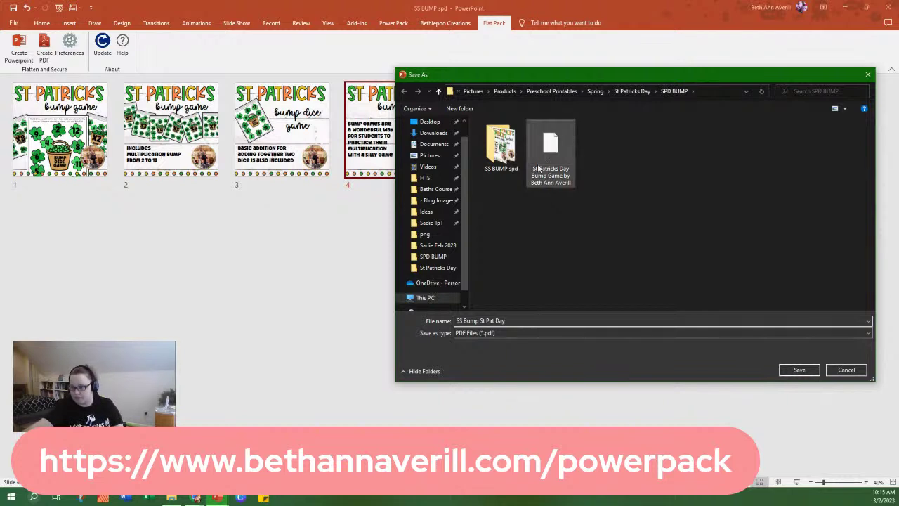
click(800, 369)
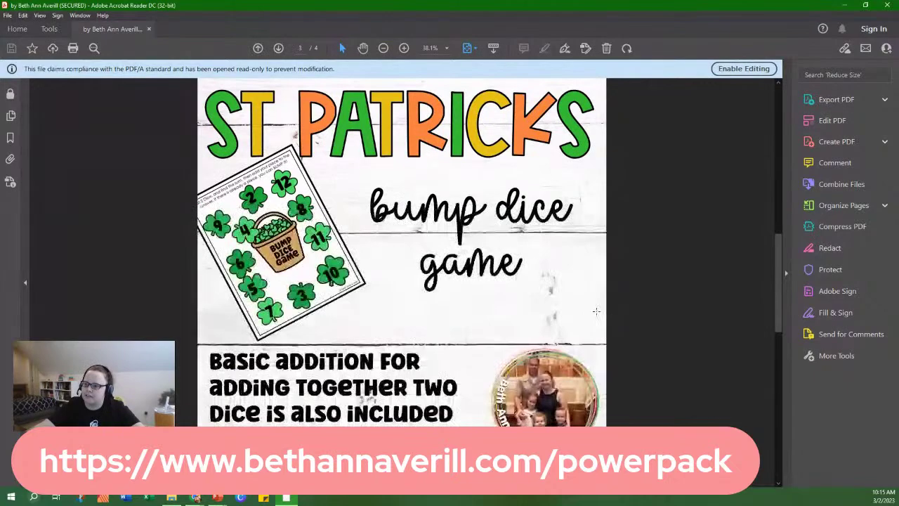
click(887, 5)
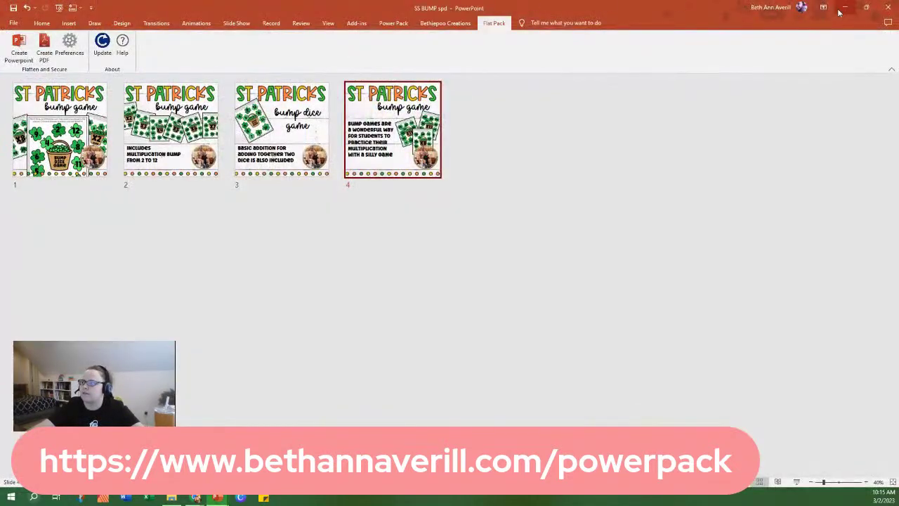
Minimize the saved presentations, close the Logos folder window, and close Presentation1 without saving it.
click(845, 8)
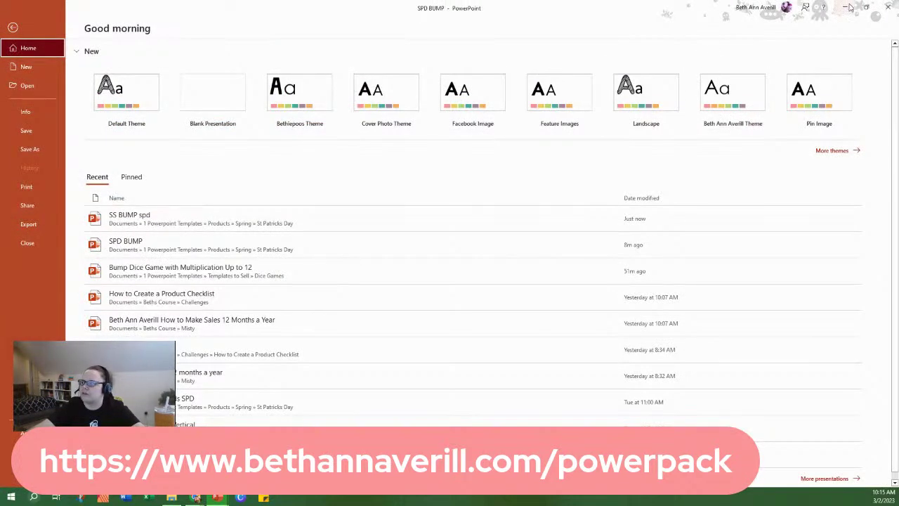
click(851, 7)
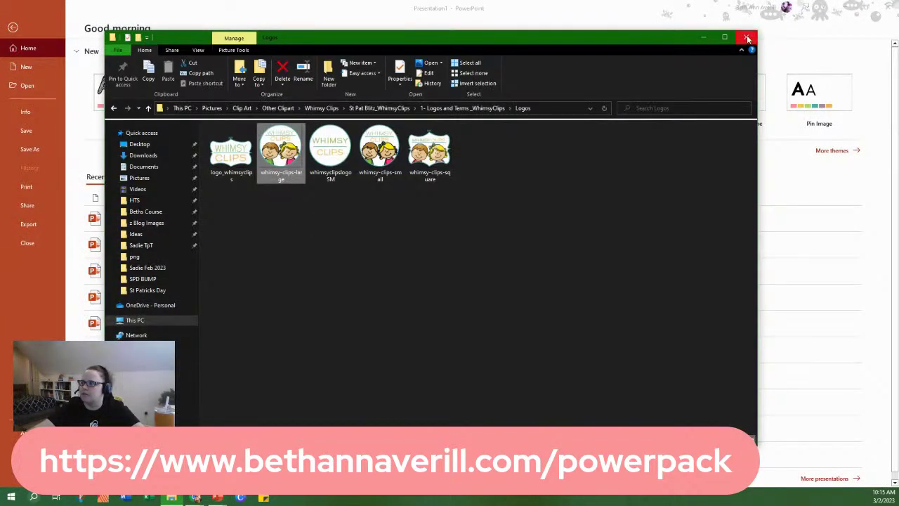
click(746, 37)
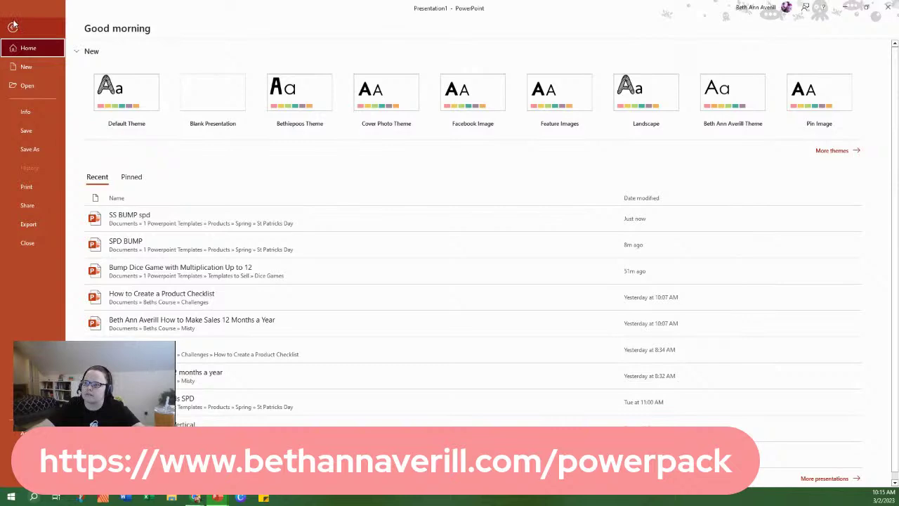
click(12, 26)
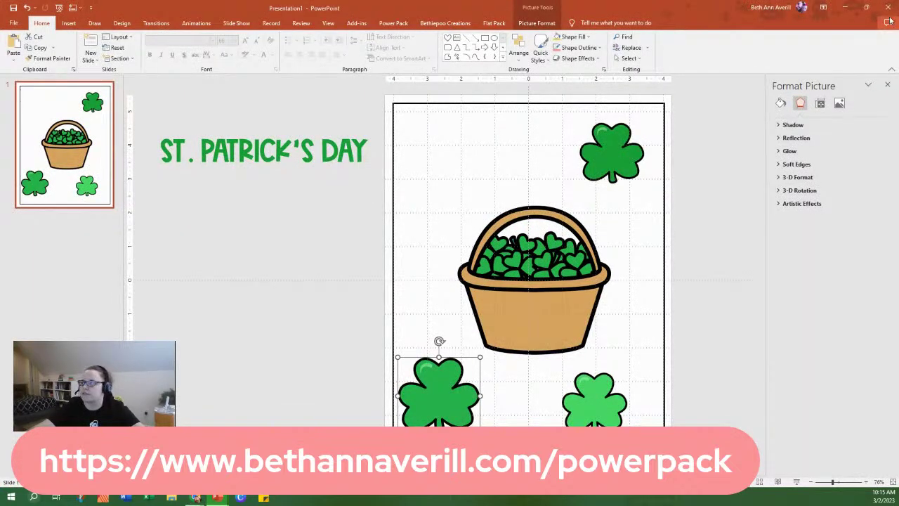
click(886, 7)
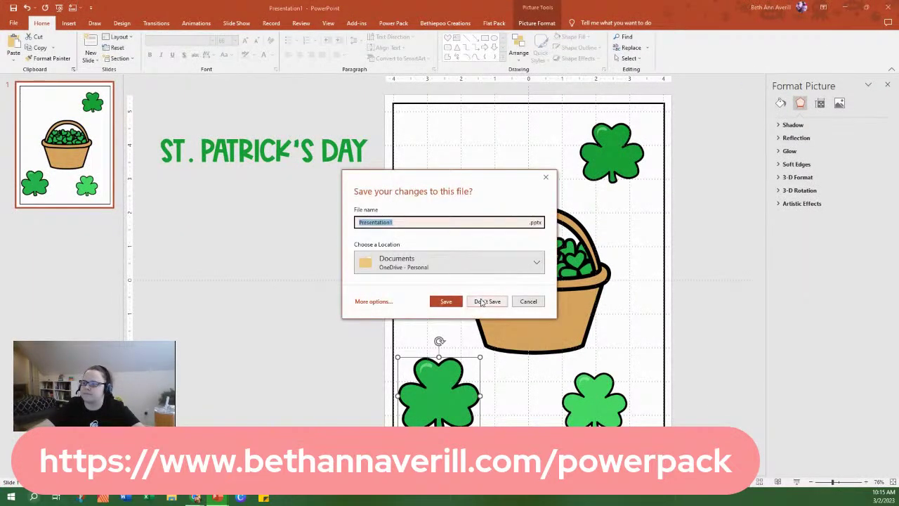
click(484, 301)
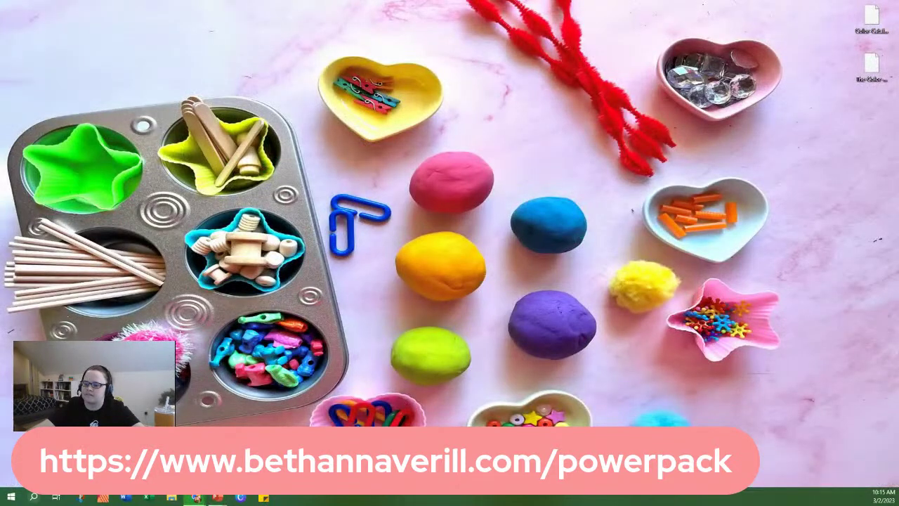
Switch to the TPT store page in the browser and try "math" in the site search.
click(195, 497)
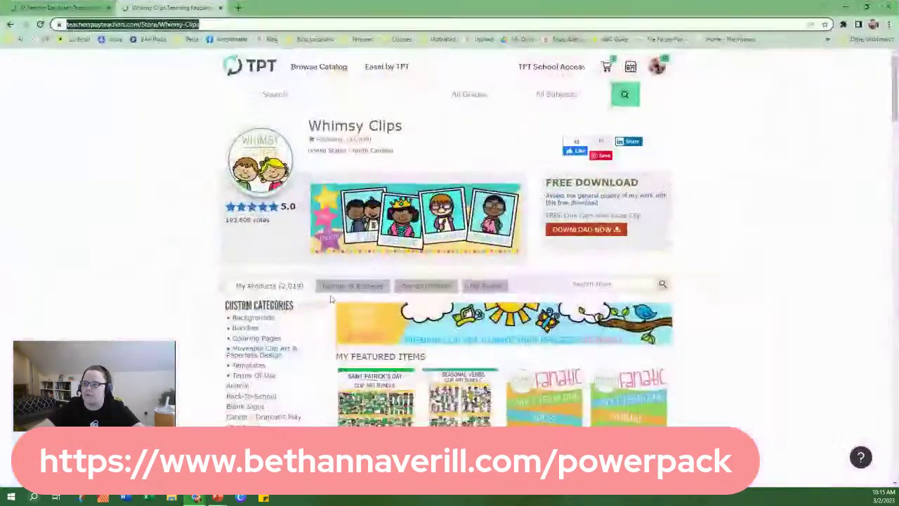
click(278, 97)
text(mat)
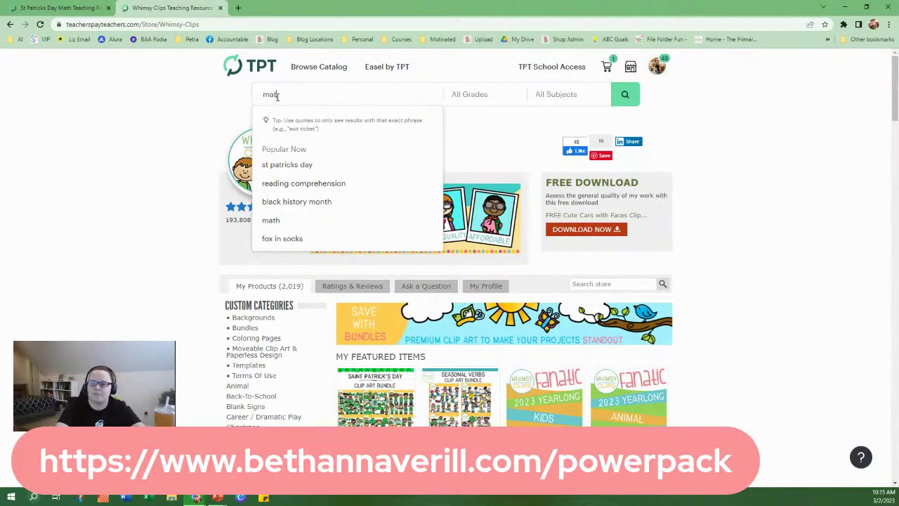
text(h)
key(BackSpace)
key(BackSpace)
key(BackSpace)
key(BackSpace)
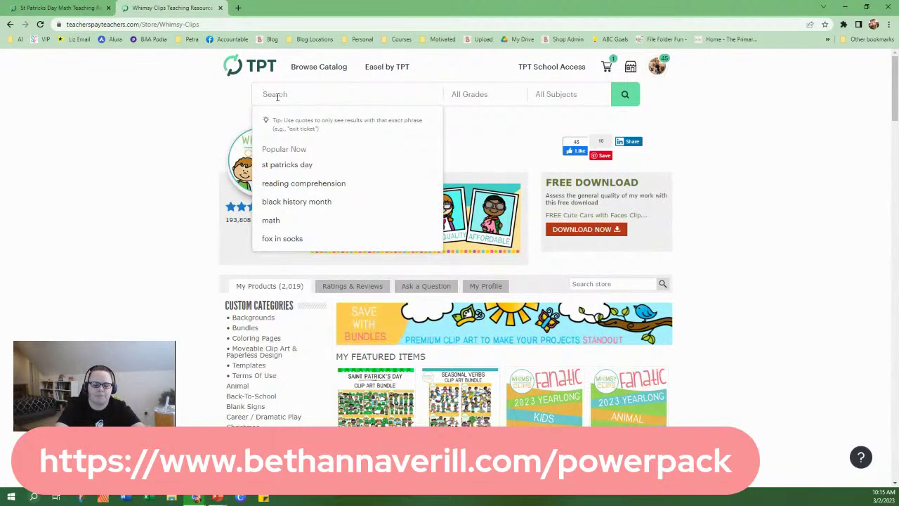
Check the TPT search suggestions for "bump" and clear the search term.
text(bump)
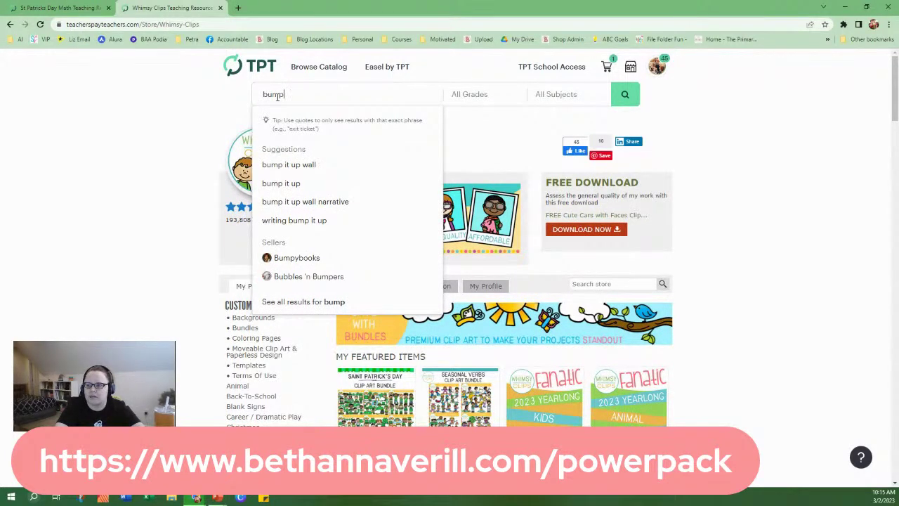
key(BackSpace)
key(BackSpace)
key(BackSpace)
key(BackSpace)
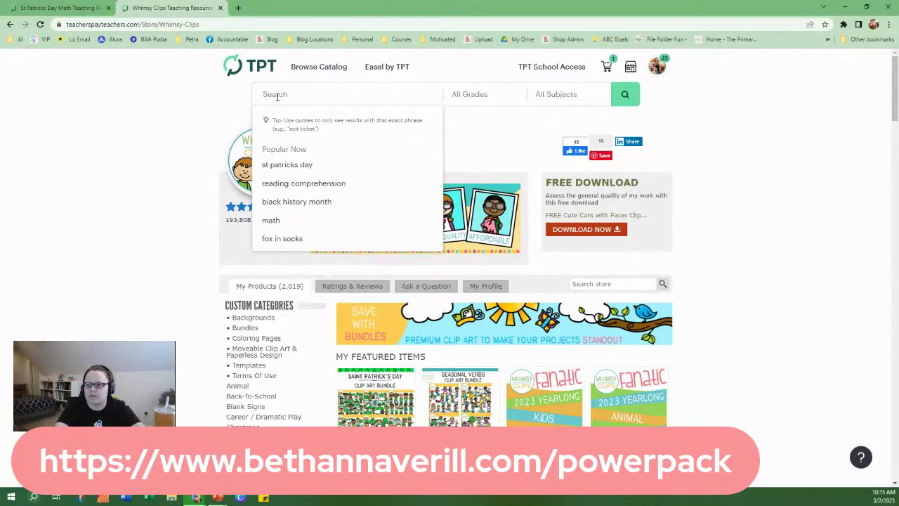
Check the TPT search suggestions for "st patricks day math" on the open results page.
click(76, 7)
scroll(231, 274, up, 10)
scroll(229, 239, up, 3)
scroll(211, 352, down, 1)
click(202, 348)
scroll(309, 163, down, 1)
scroll(309, 163, up, 3)
click(315, 106)
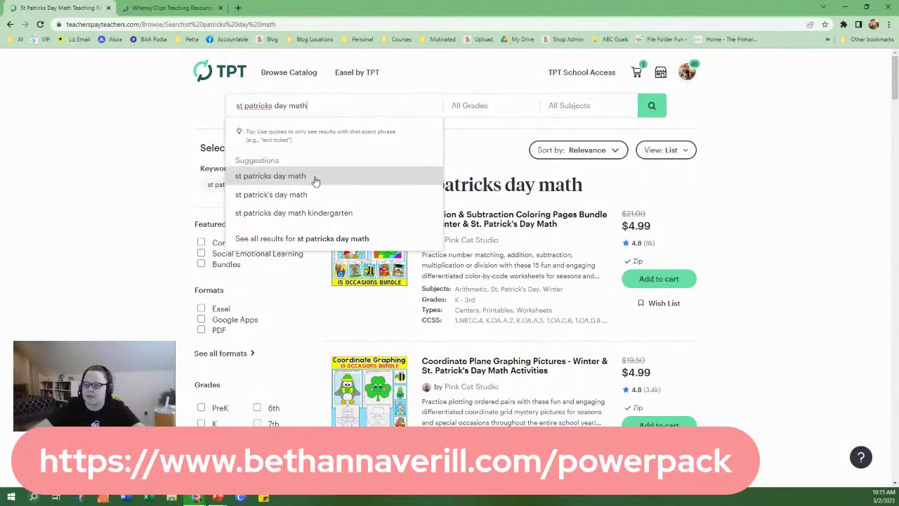
click(107, 327)
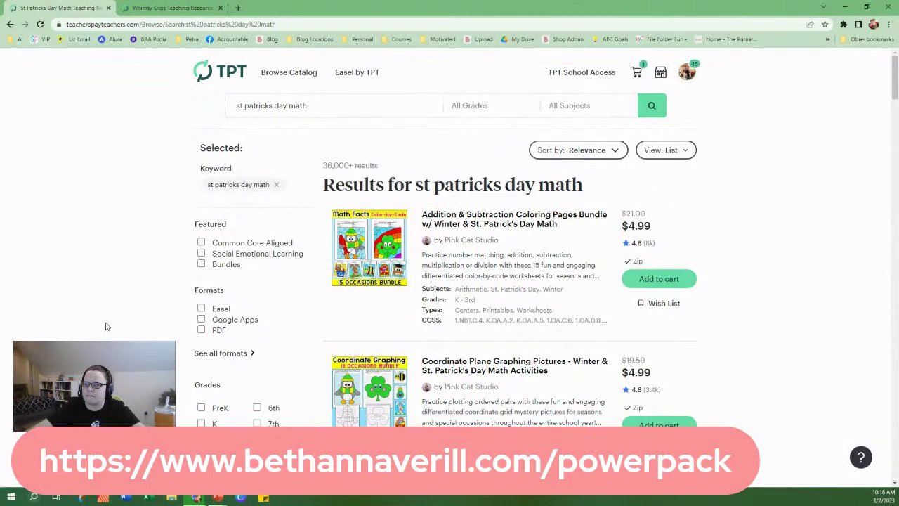
Open the store's product listings and search them for "bump".
click(207, 8)
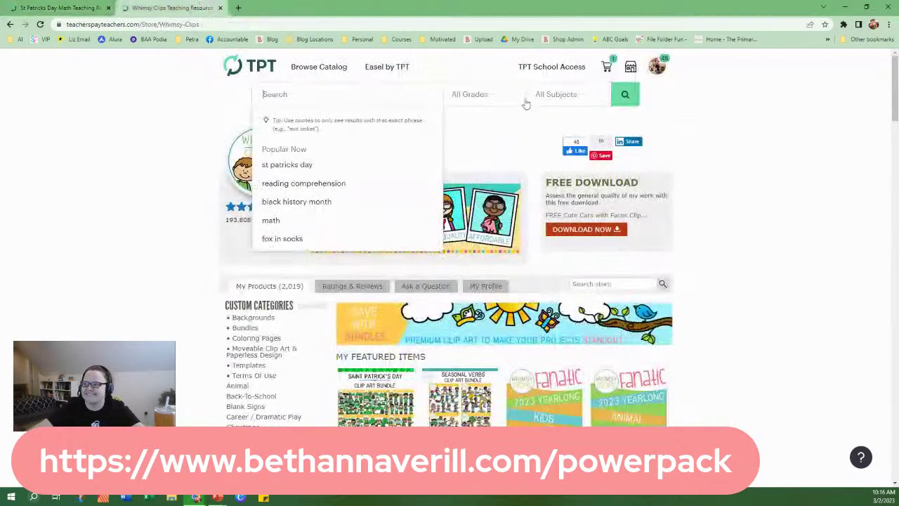
click(632, 65)
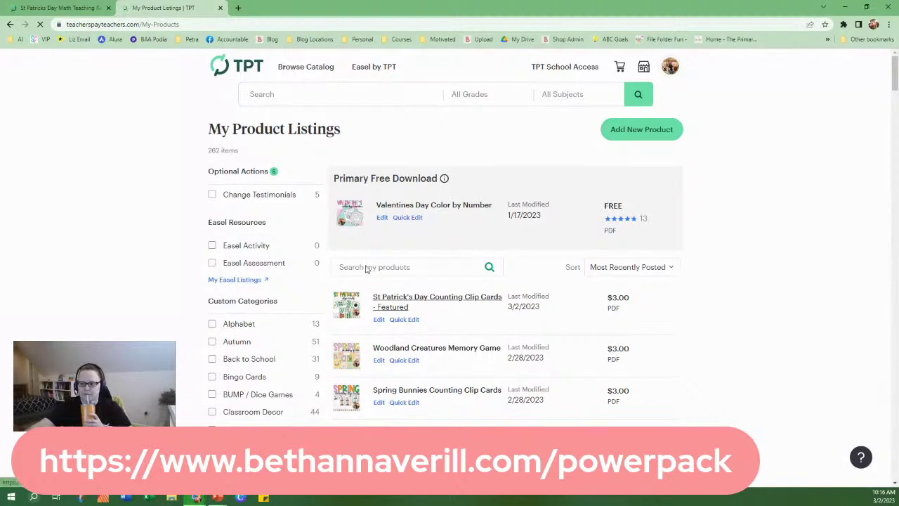
click(367, 267)
text(bump)
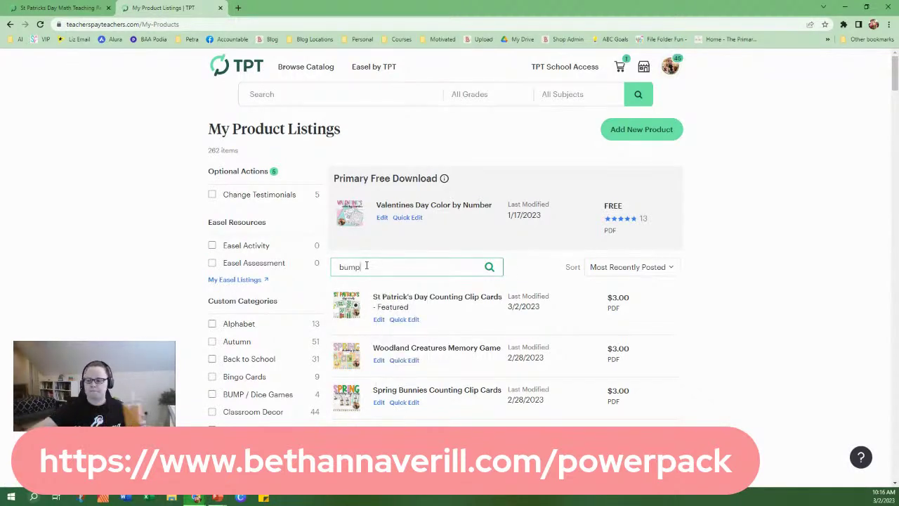
key(Return)
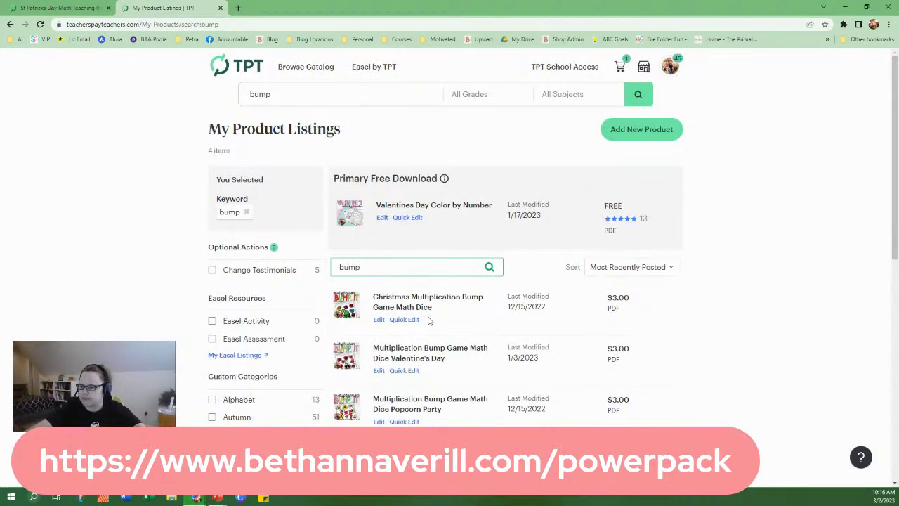
View the Multiplication Bump Game Math Dice Valentine's Day listing and look through its four thumbnail images.
click(343, 369)
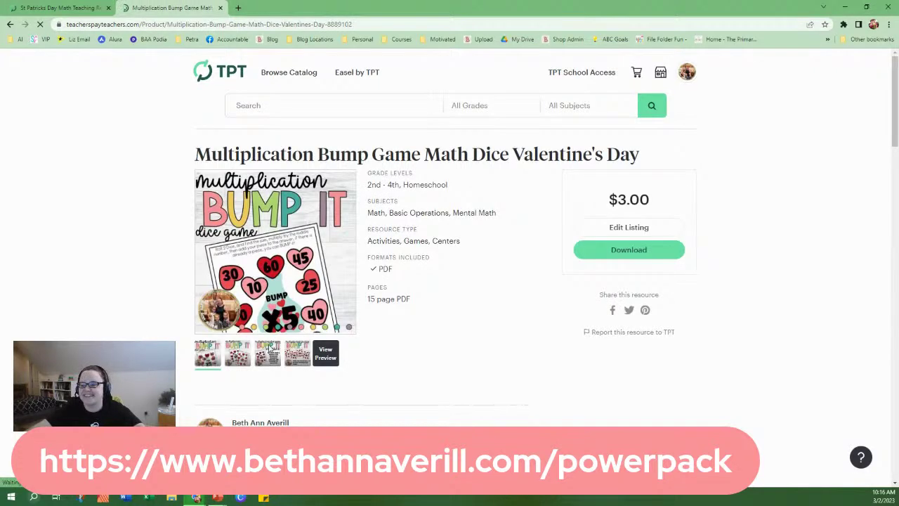
click(297, 353)
click(237, 357)
click(261, 362)
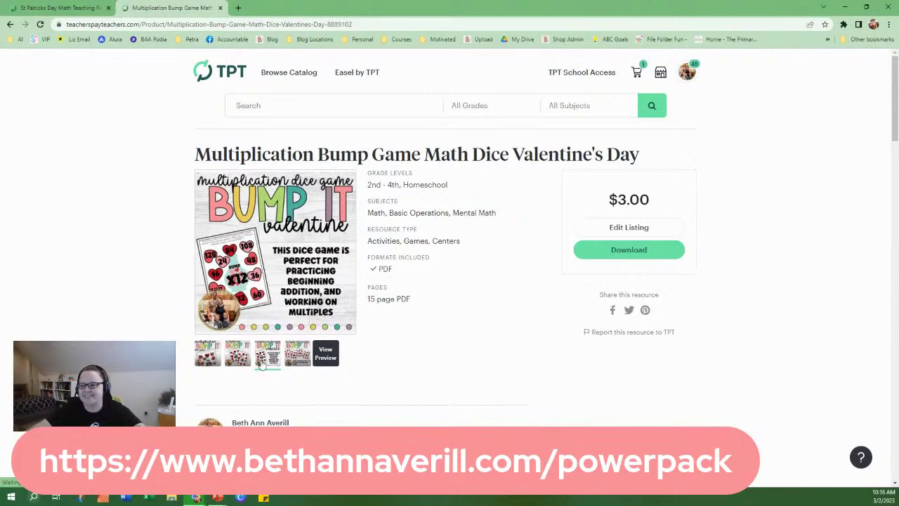
click(209, 361)
click(237, 355)
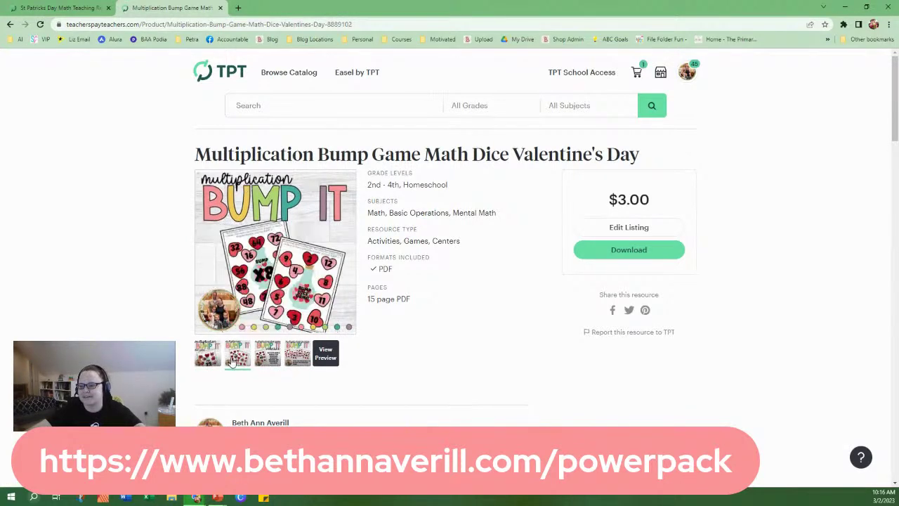
click(267, 356)
click(297, 358)
click(268, 360)
click(238, 359)
click(208, 361)
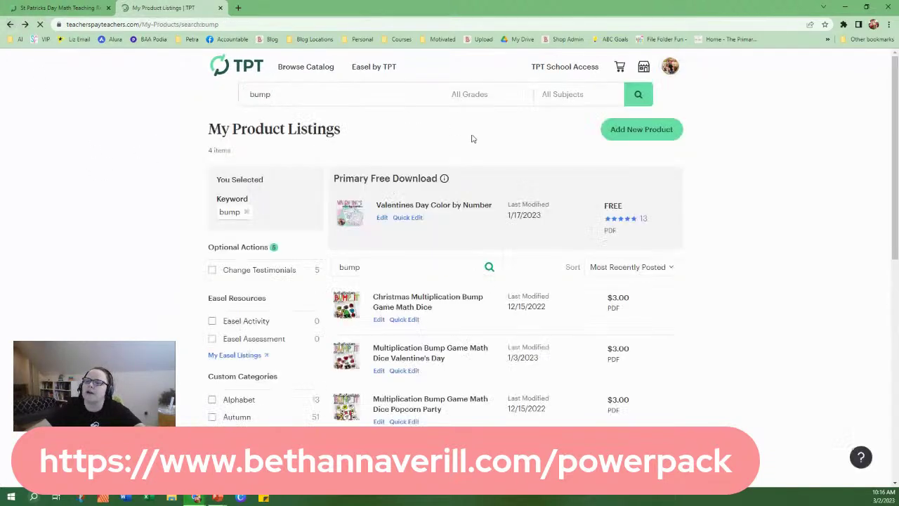
From the bump listings, duplicate the Valentine's Day multiplication bump game as a new product.
scroll(455, 215, down, 2)
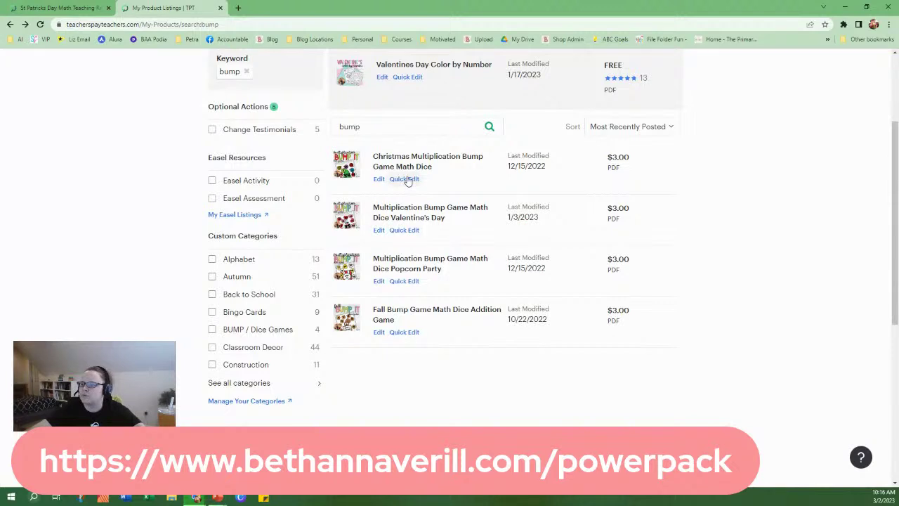
click(406, 230)
scroll(440, 362, down, 1)
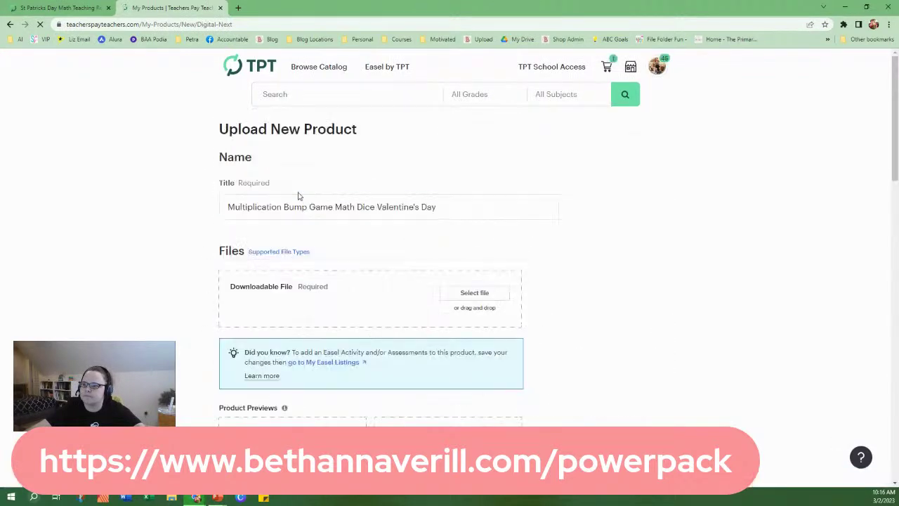
Replace the new product's title with "St Patricks Day Math Bump Game".
click(315, 210)
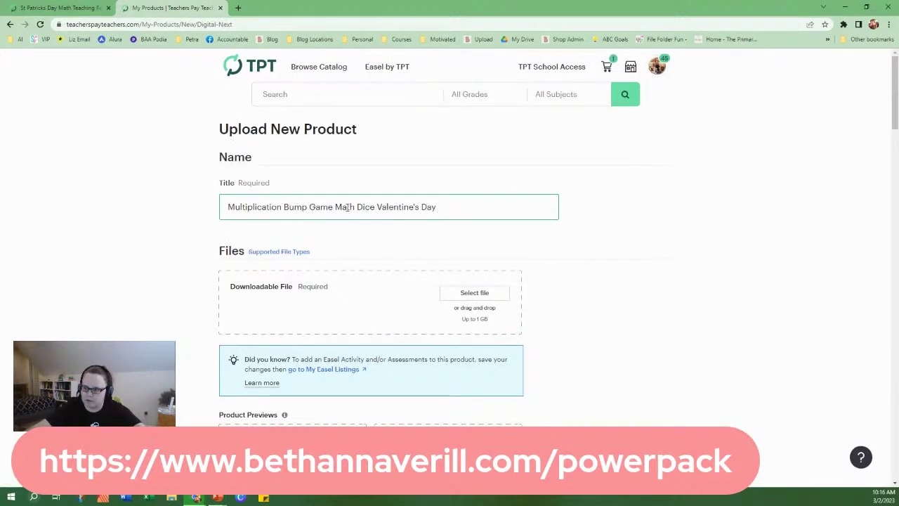
drag(452, 203, 314, 170)
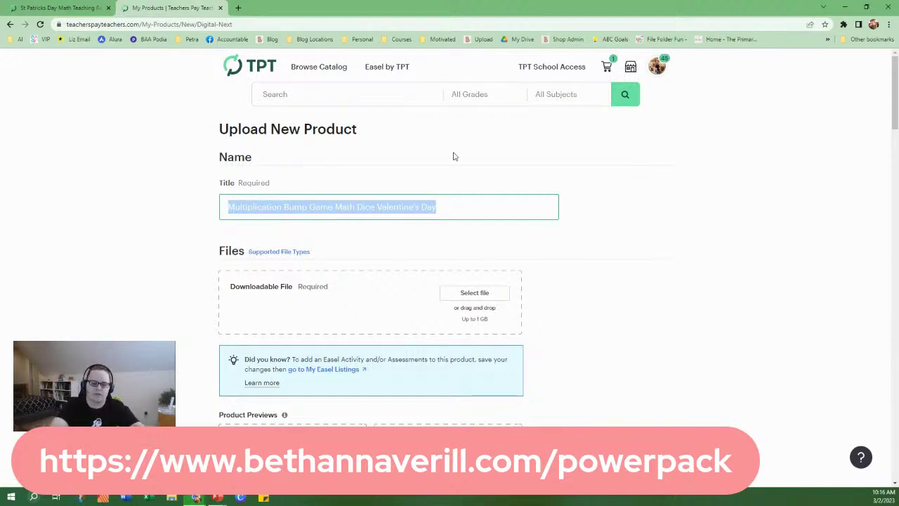
key(BackSpace)
text(St S)
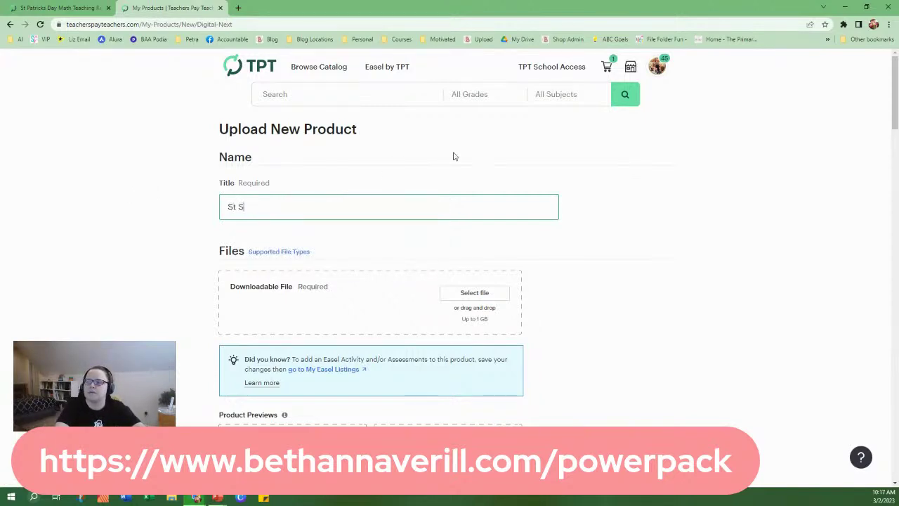
key(BackSpace)
text(Patricks Day Math B)
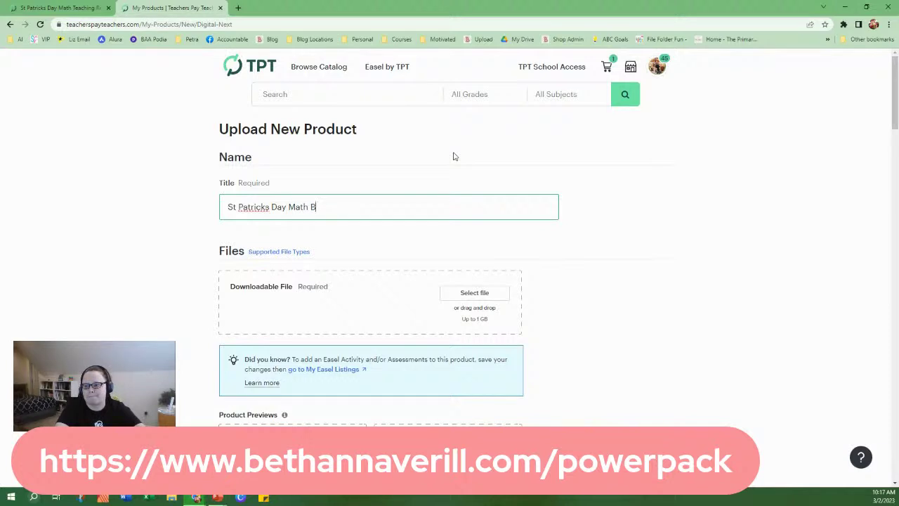
text(ame)
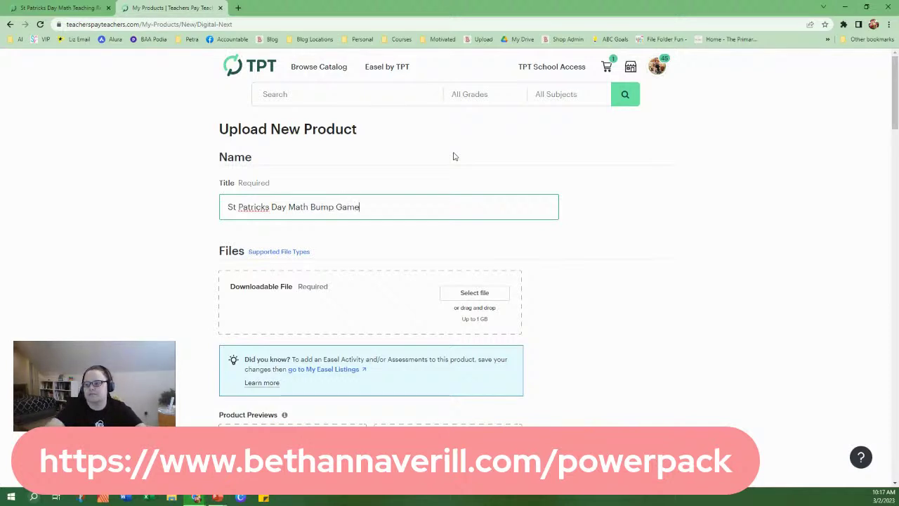
Upload the St Patricks Day Bump Game PDF as the downloadable file and "SS Bump St Pat Day" as the preview from the SPD BUMP folder.
click(460, 297)
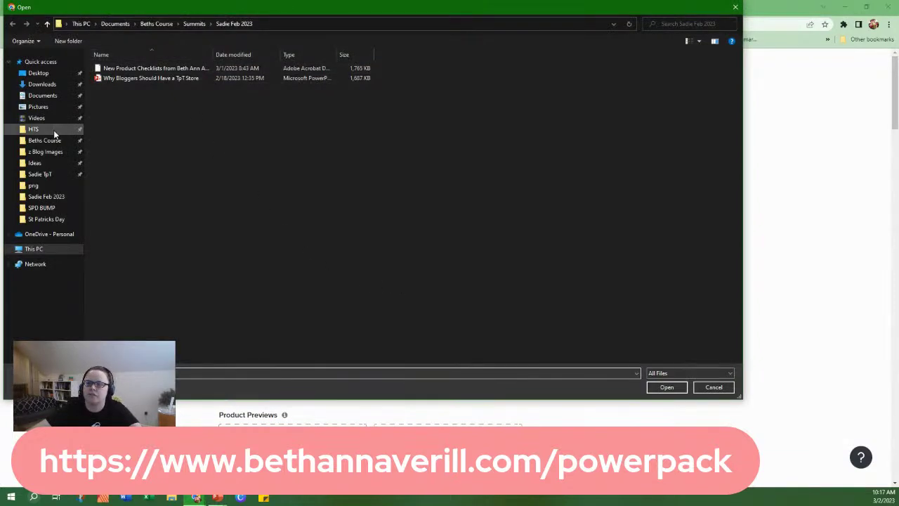
click(51, 209)
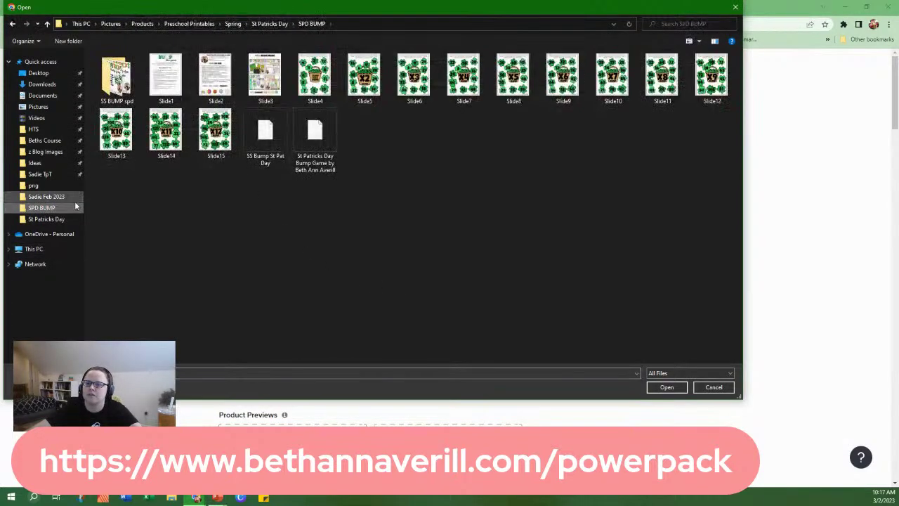
double_click(323, 172)
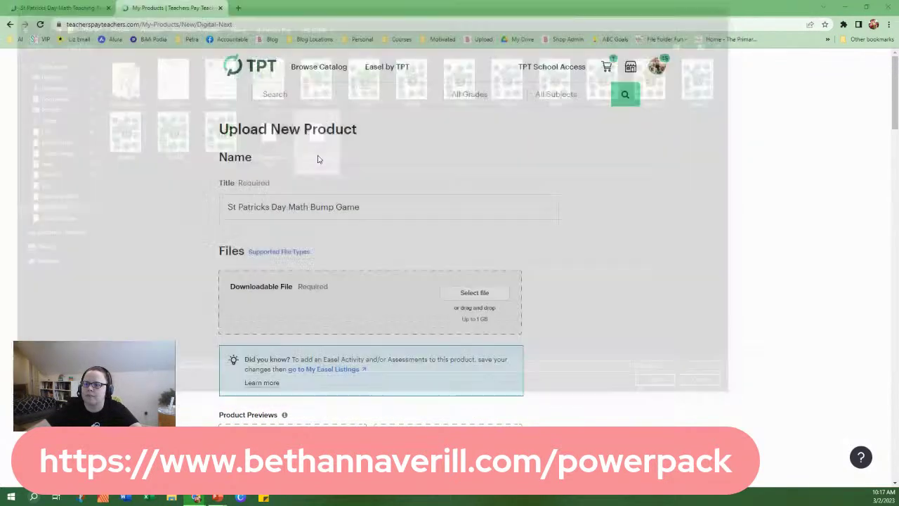
scroll(584, 231, down, 2)
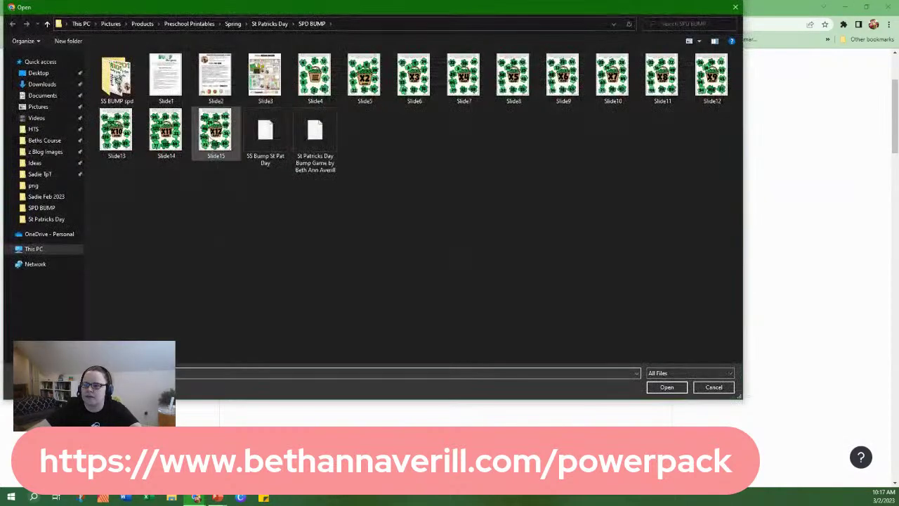
double_click(264, 141)
Choose to upload thumbnails now, adding Slide1 as main cover and Slide2, Slide3 and Slide4 as thumbnails from the SS BUMP spd folder.
scroll(328, 343, down, 1)
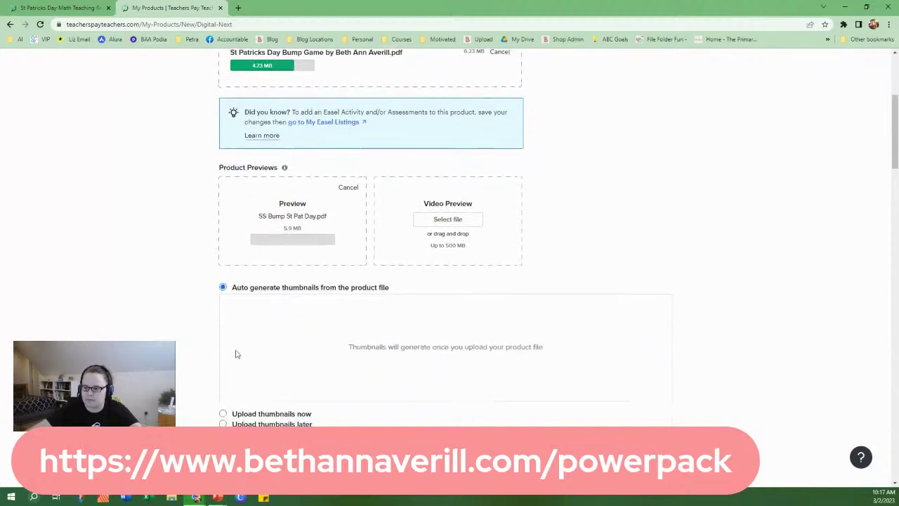
click(224, 414)
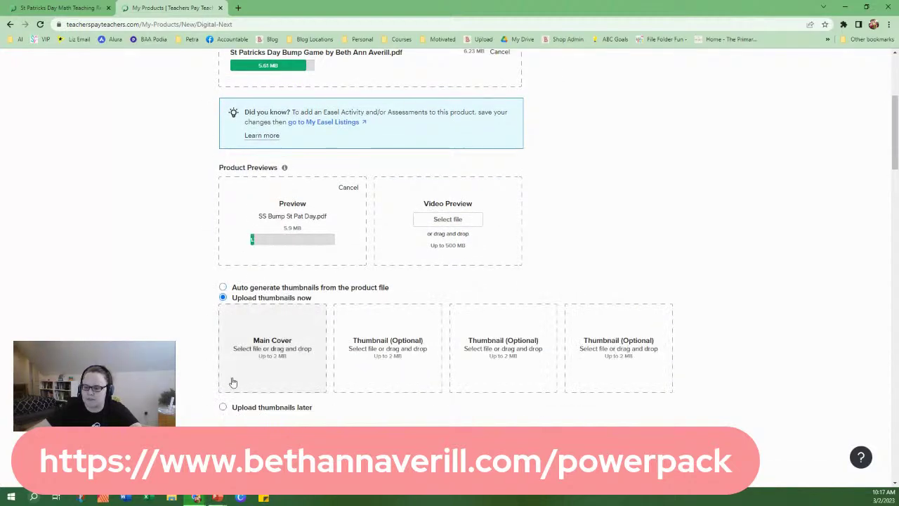
click(261, 340)
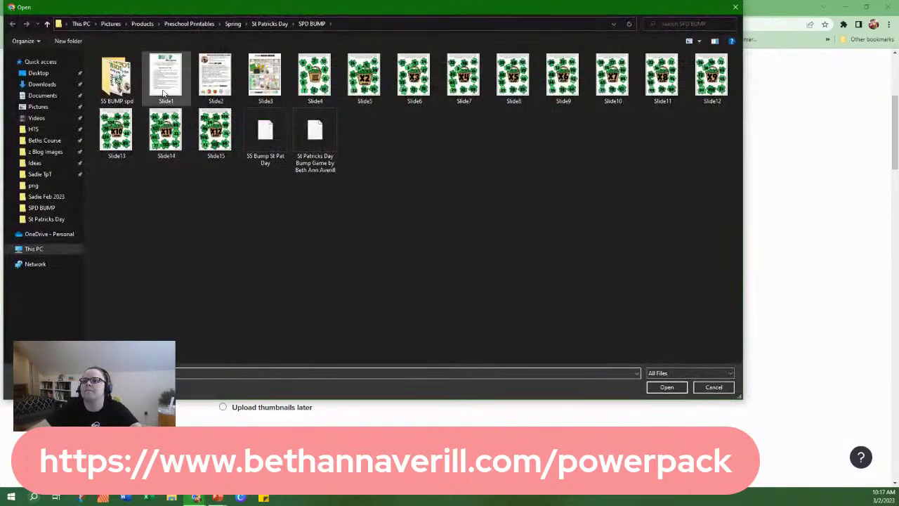
double_click(110, 97)
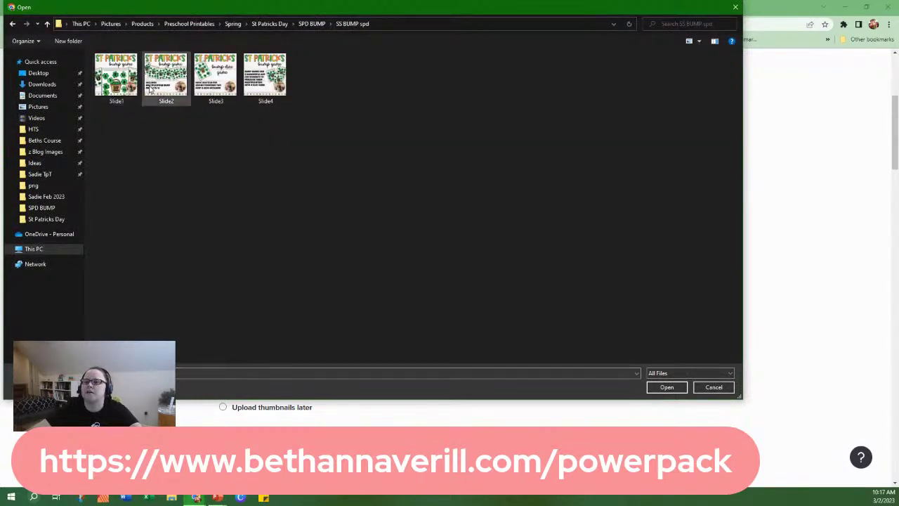
double_click(113, 91)
click(353, 350)
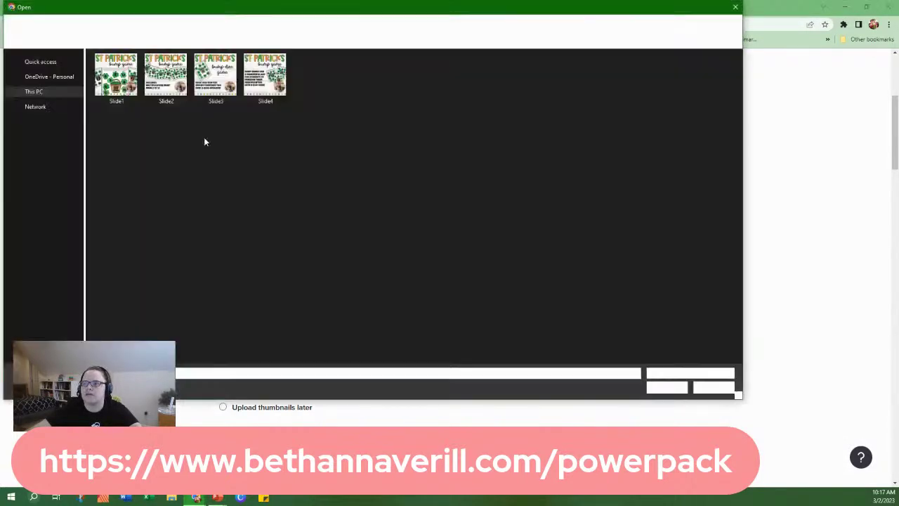
double_click(167, 75)
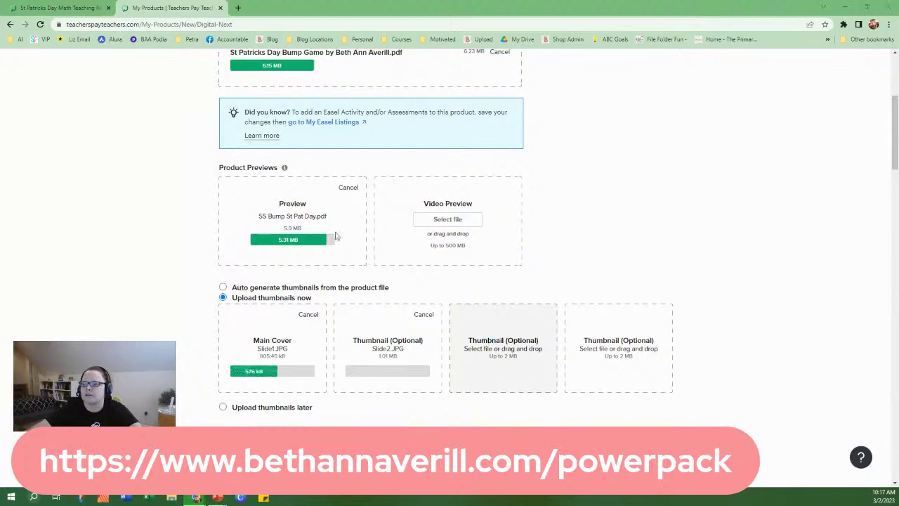
click(477, 336)
double_click(222, 83)
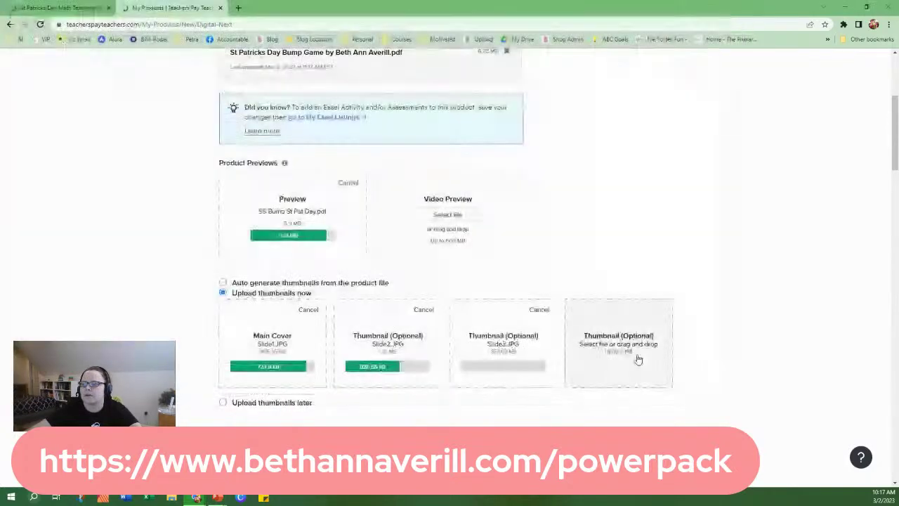
click(612, 337)
double_click(263, 72)
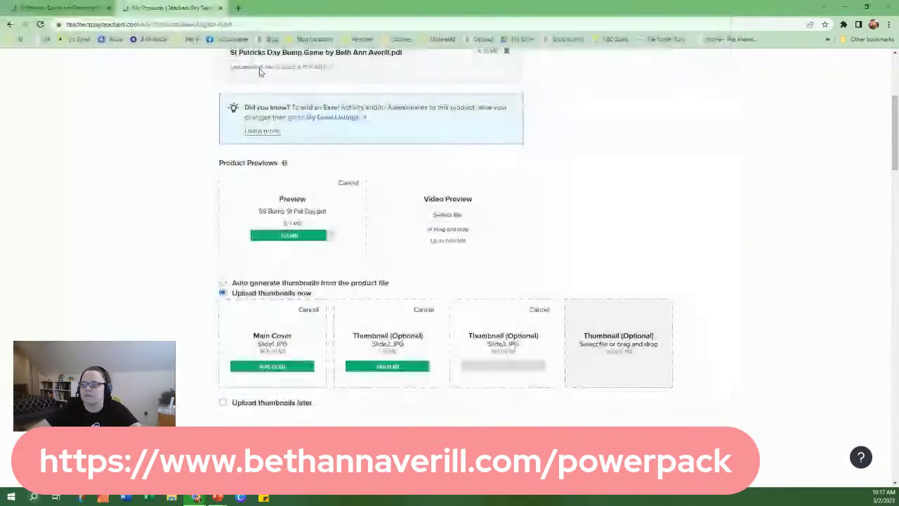
Replace "Valentine's" with "St. Patrick's" in the opening sentence of the product description.
scroll(182, 320, down, 3)
scroll(603, 283, down, 2)
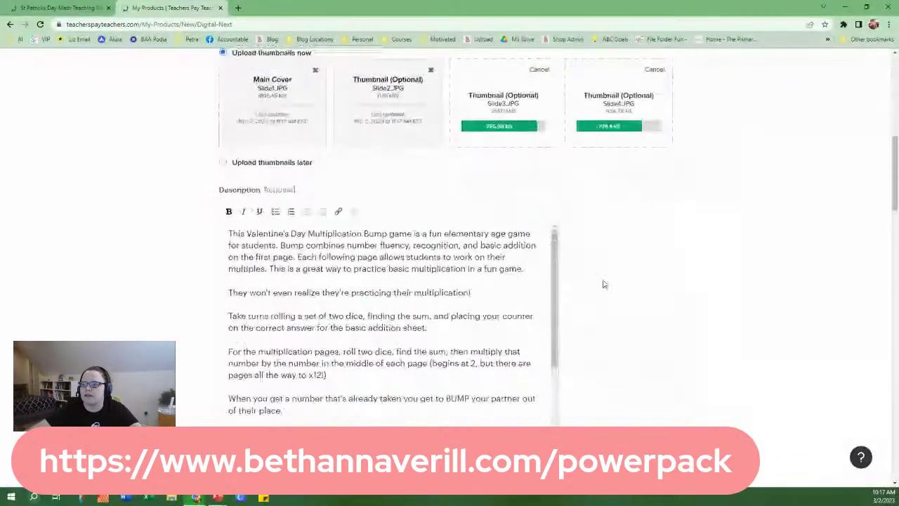
scroll(385, 284, down, 1)
scroll(393, 289, down, 3)
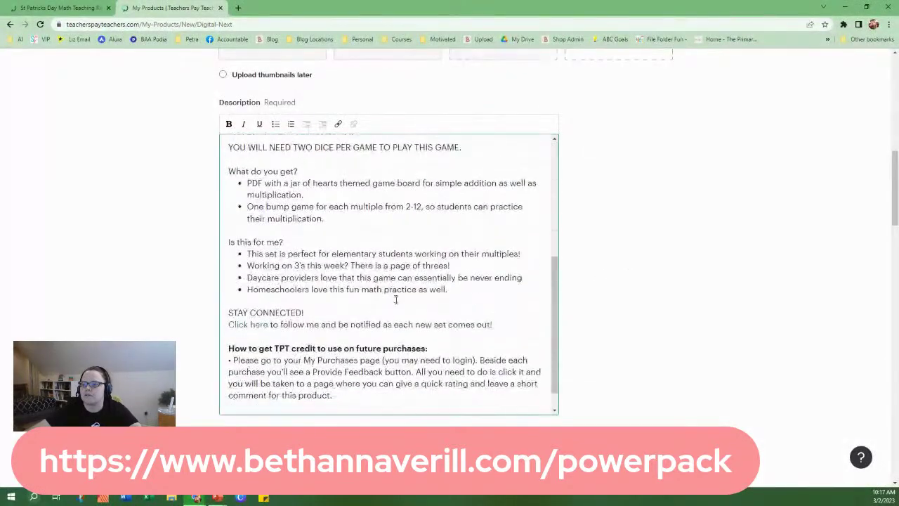
scroll(397, 316, up, 4)
scroll(337, 281, up, 3)
scroll(124, 305, down, 4)
scroll(211, 246, up, 2)
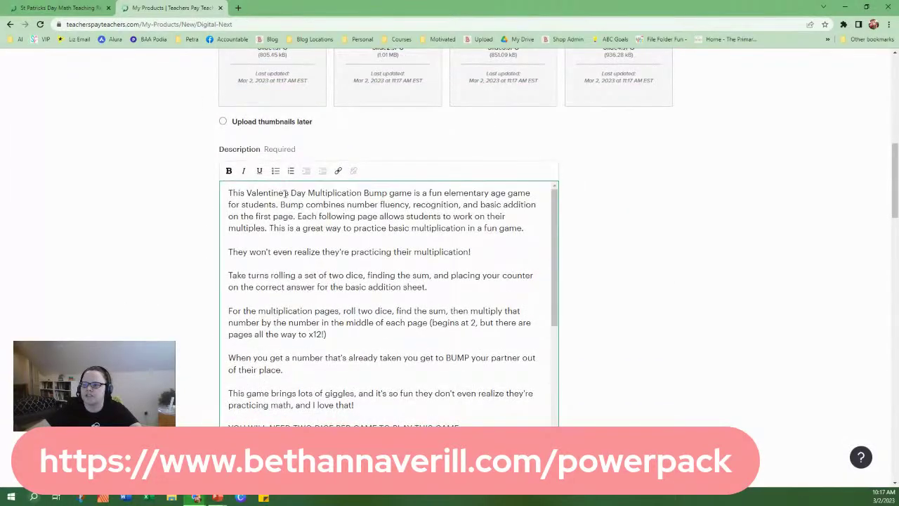
drag(290, 192, 246, 191)
text(St Pat)
key(BackSpace)
key(BackSpace)
key(BackSpace)
key(BackSpace)
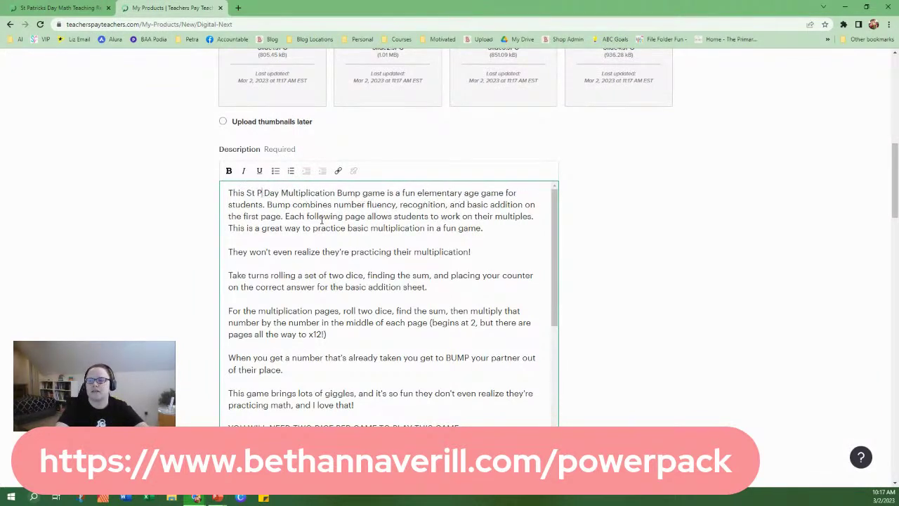
text(. Patrick's)
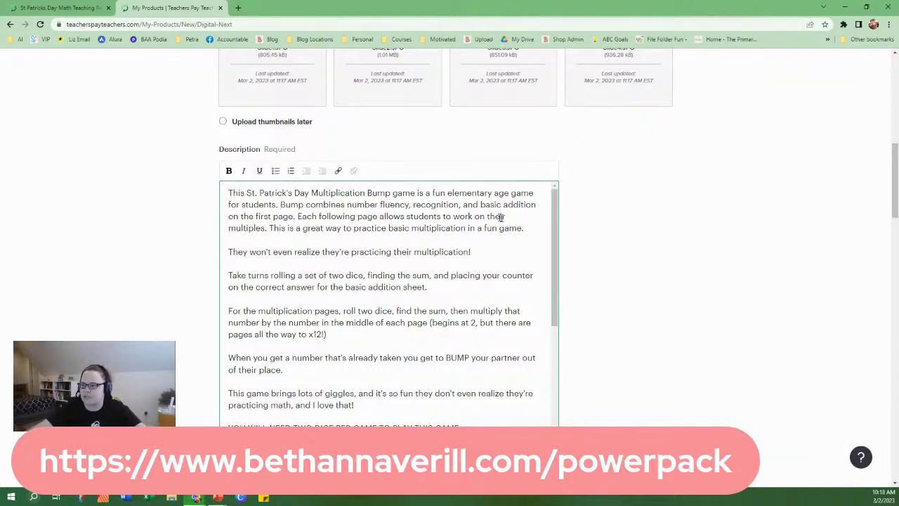
Insert the heading "HOW TO PLAY" before the "Take turns rolling" paragraph in the product description.
click(296, 216)
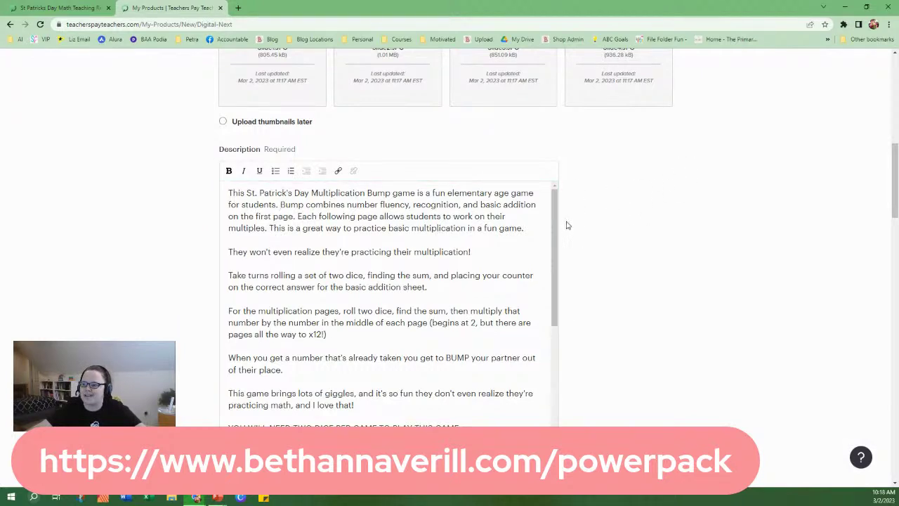
scroll(562, 222, down, 1)
scroll(414, 217, down, 1)
scroll(415, 218, down, 1)
drag(258, 181, 426, 193)
click(424, 193)
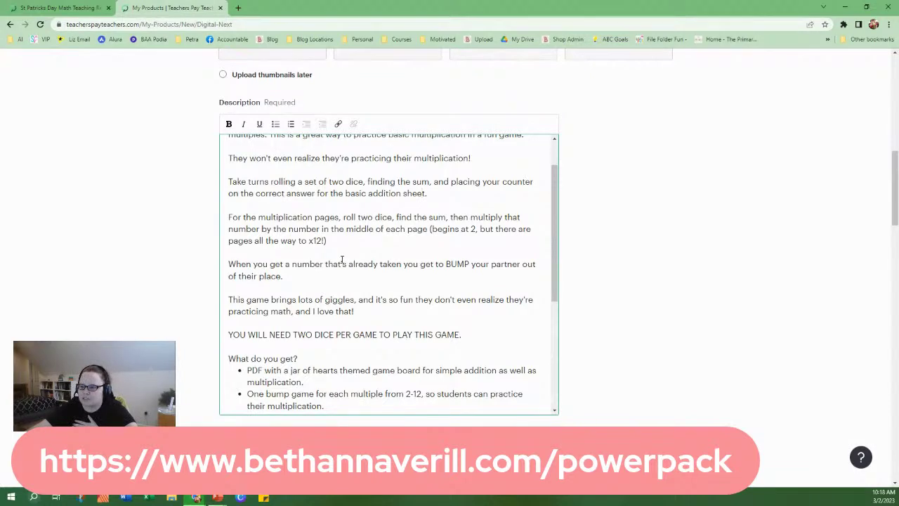
drag(269, 264, 292, 272)
click(299, 277)
click(230, 179)
text(HOW TO PLAY)
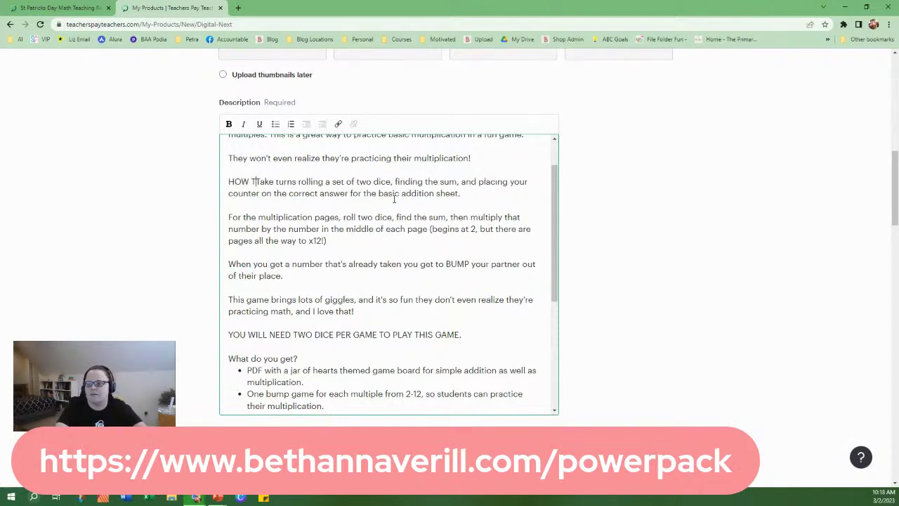